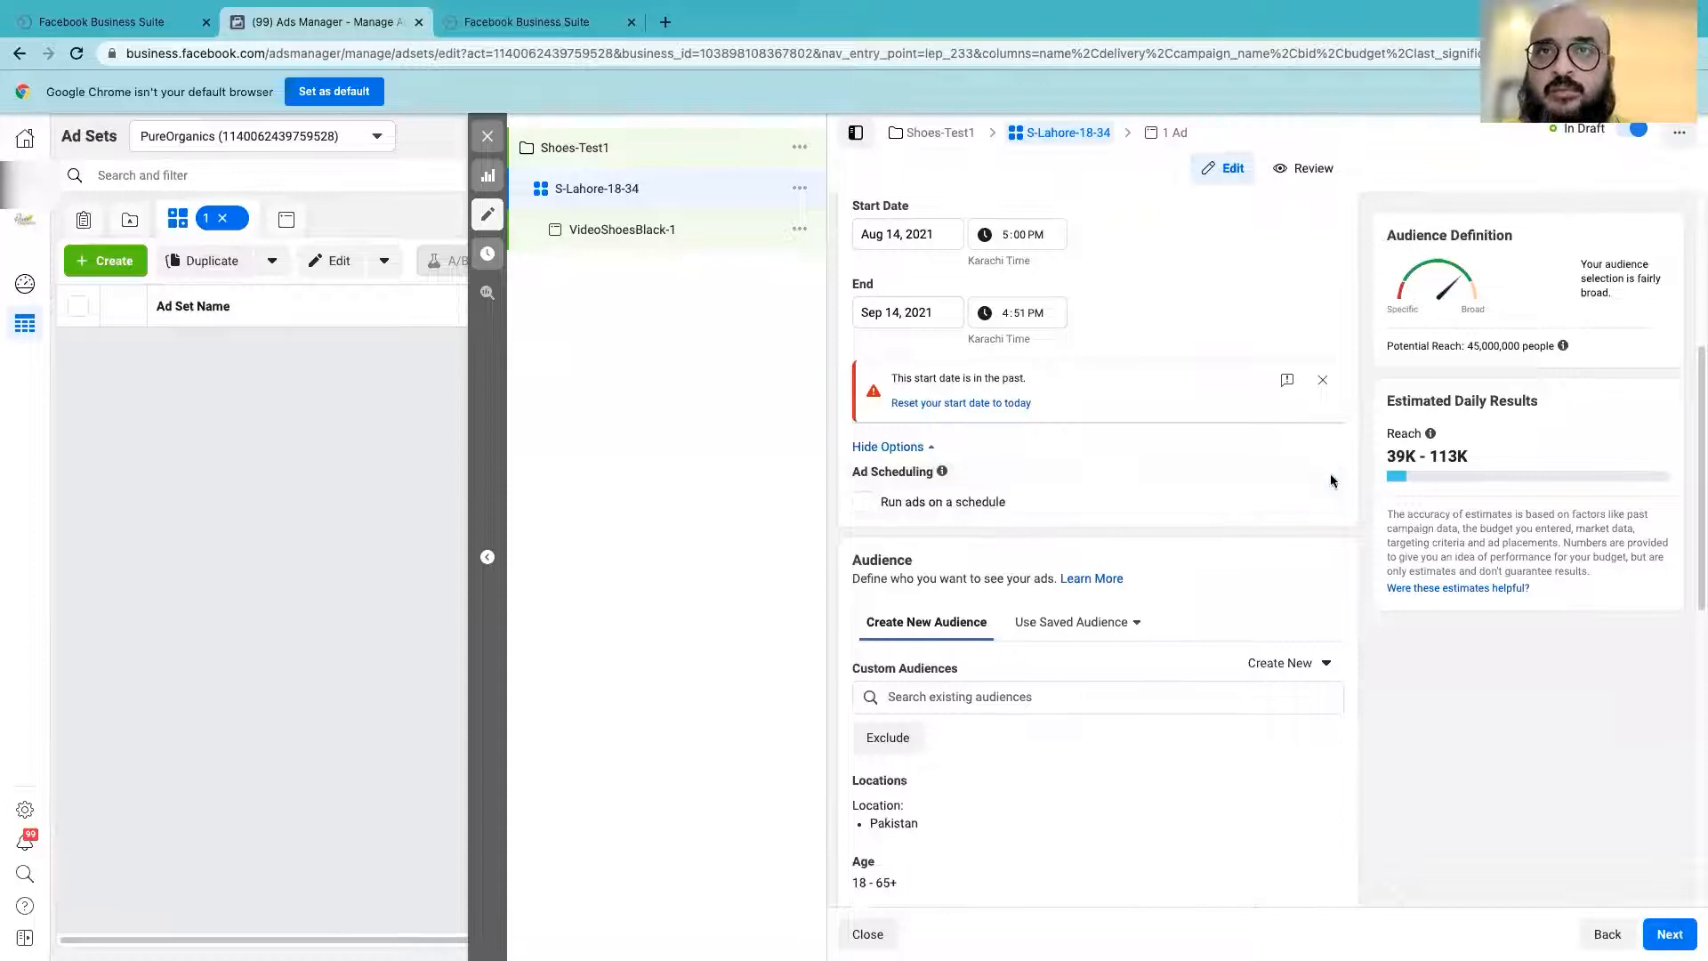
- Enable running ads on a schedule for the S-Lahore-18-34 ad set
{"action": "left_click", "coordinate": [862, 511]}
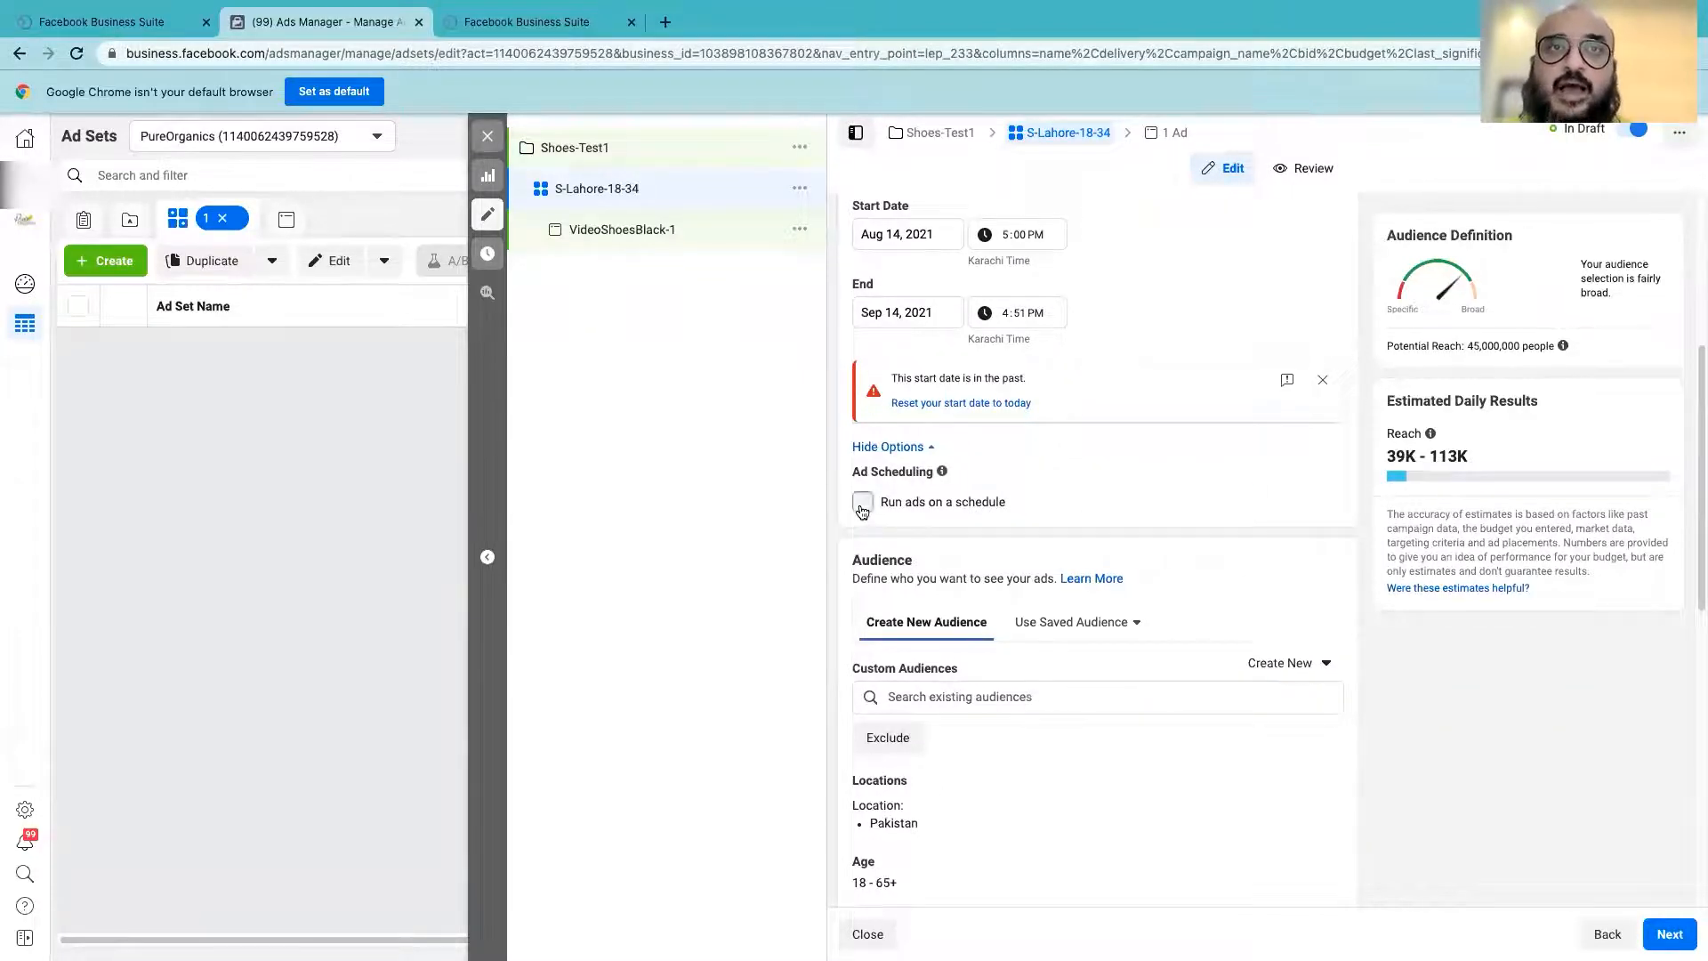
{"action": "scroll", "coordinate": [1247, 506], "scroll_direction": "down", "scroll_amount": 1}
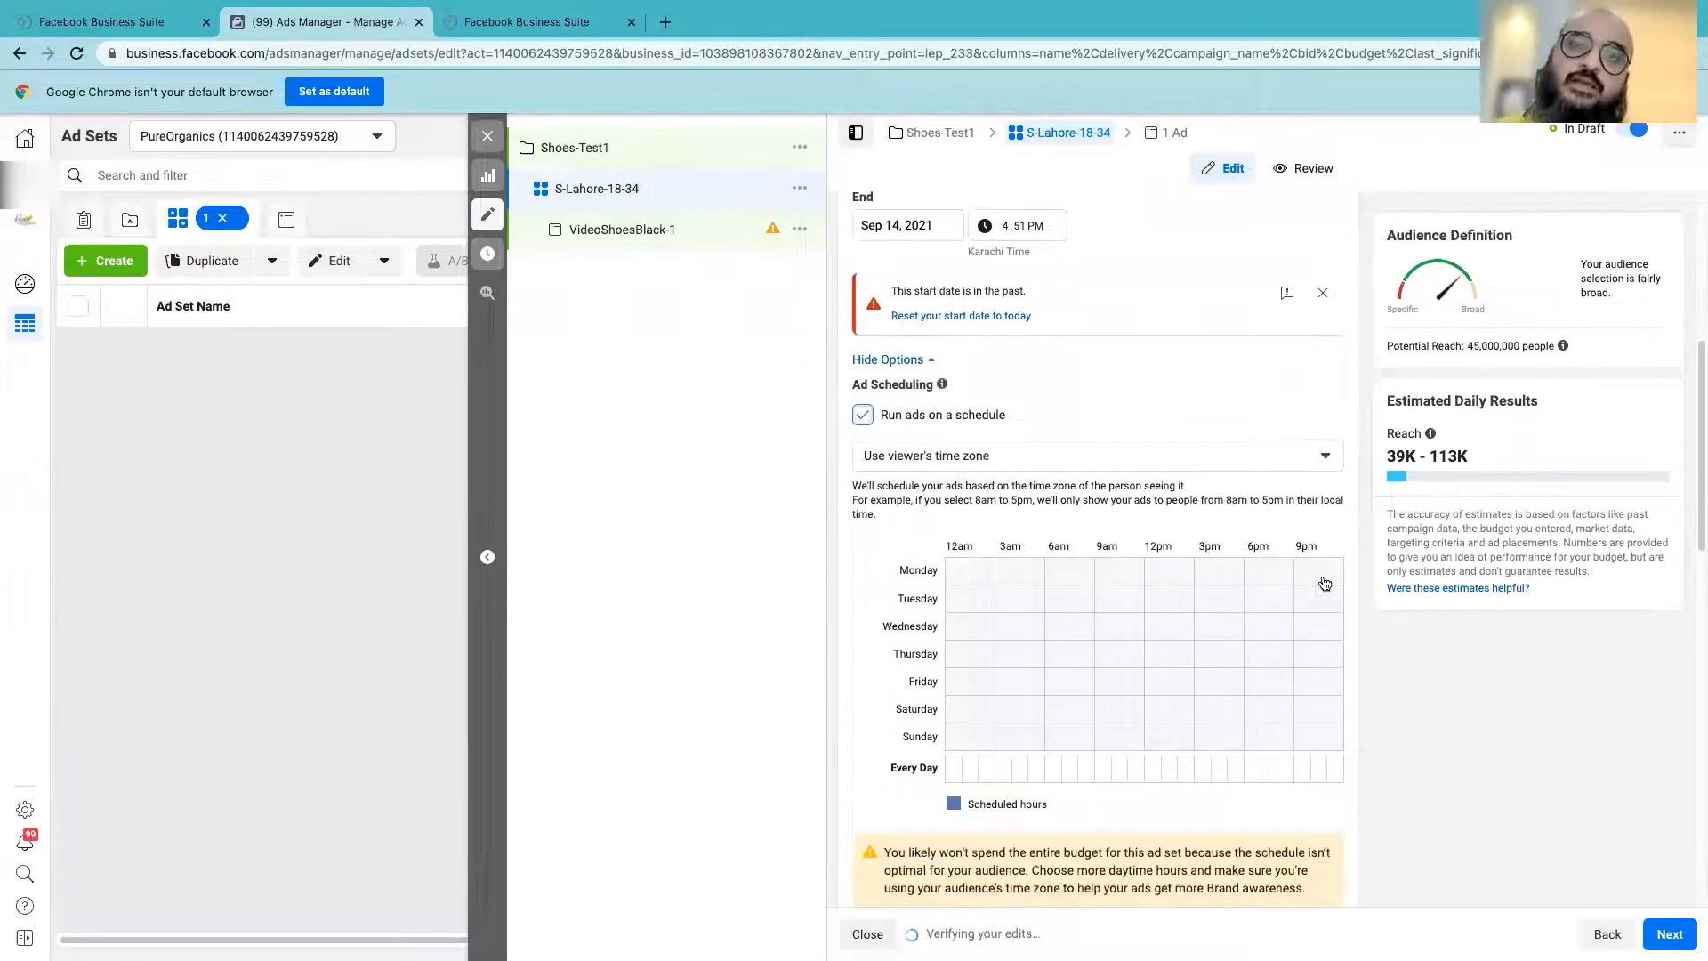
{"action": "scroll", "coordinate": [1245, 551], "scroll_direction": "down", "scroll_amount": 2}
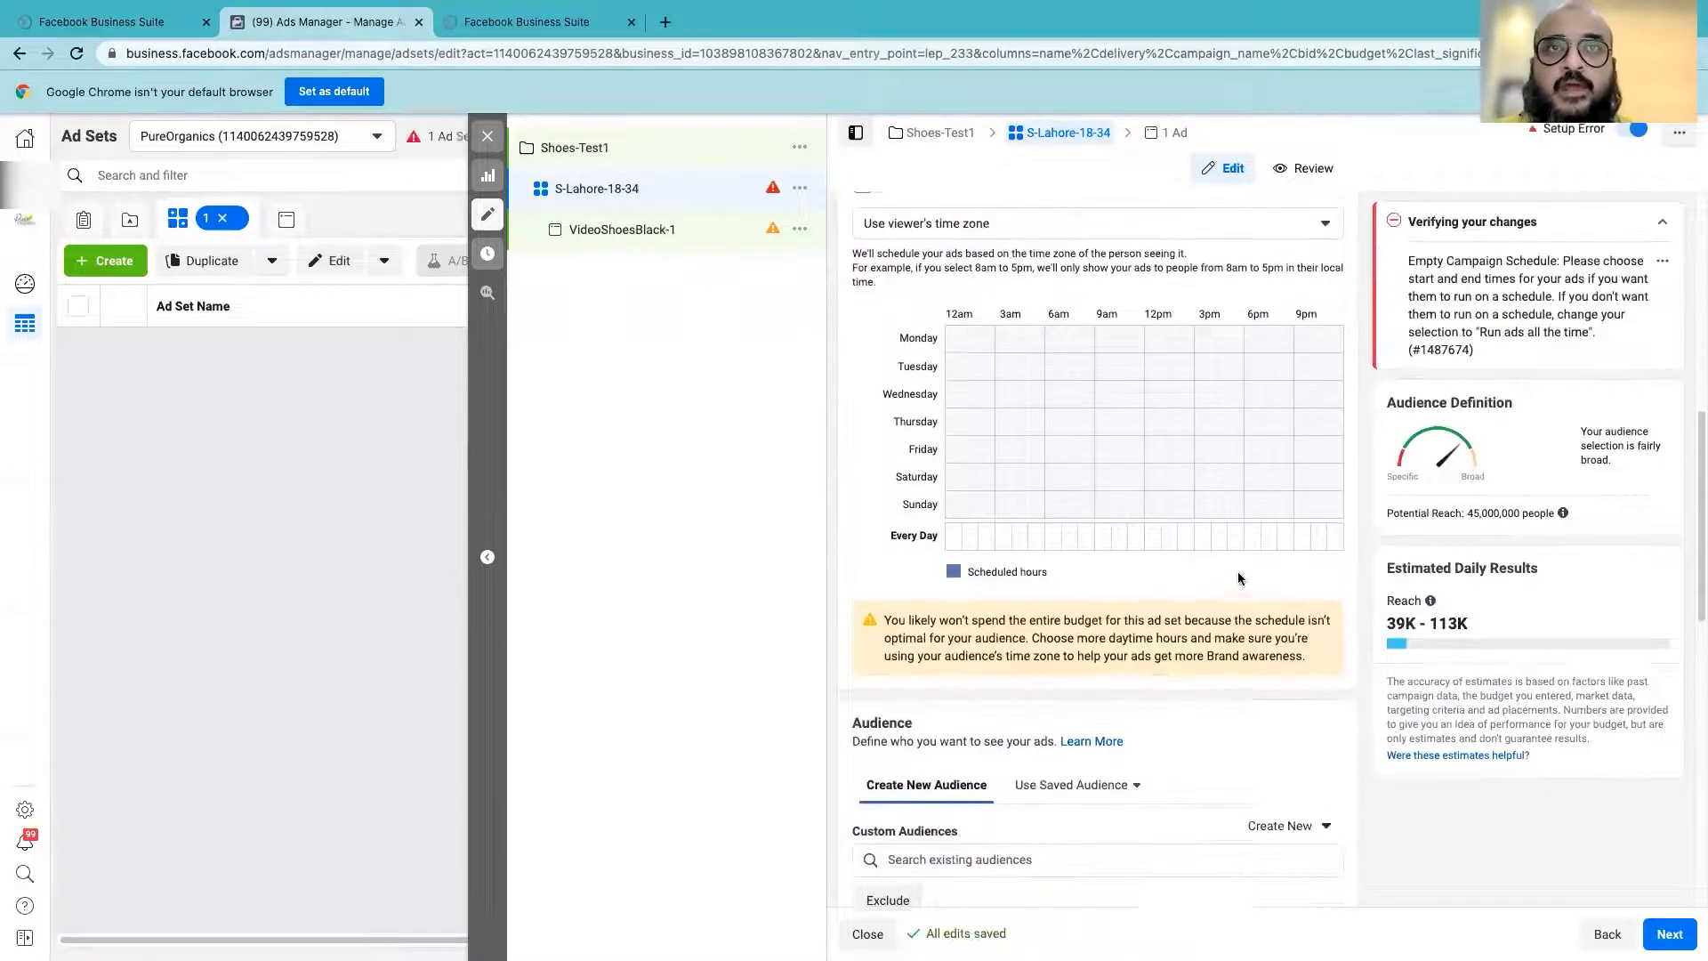
- Mark scheduled hours on Monday 12–3am and 8–9am, Tuesday 3–4am and 11am–1pm, Wednesday 2–3am, and Thursday 12–1pm
{"action": "left_click_drag", "start_coordinate": [988, 366], "coordinate": [950, 368]}
{"action": "left_click", "coordinate": [1086, 365]}
{"action": "left_click", "coordinate": [1169, 392]}
{"action": "left_click", "coordinate": [1154, 448]}
{"action": "left_click", "coordinate": [988, 420]}
{"action": "left_click", "coordinate": [1003, 392]}
{"action": "left_click_drag", "start_coordinate": [1137, 392], "coordinate": [1167, 397]}
{"action": "left_click", "coordinate": [1169, 399]}
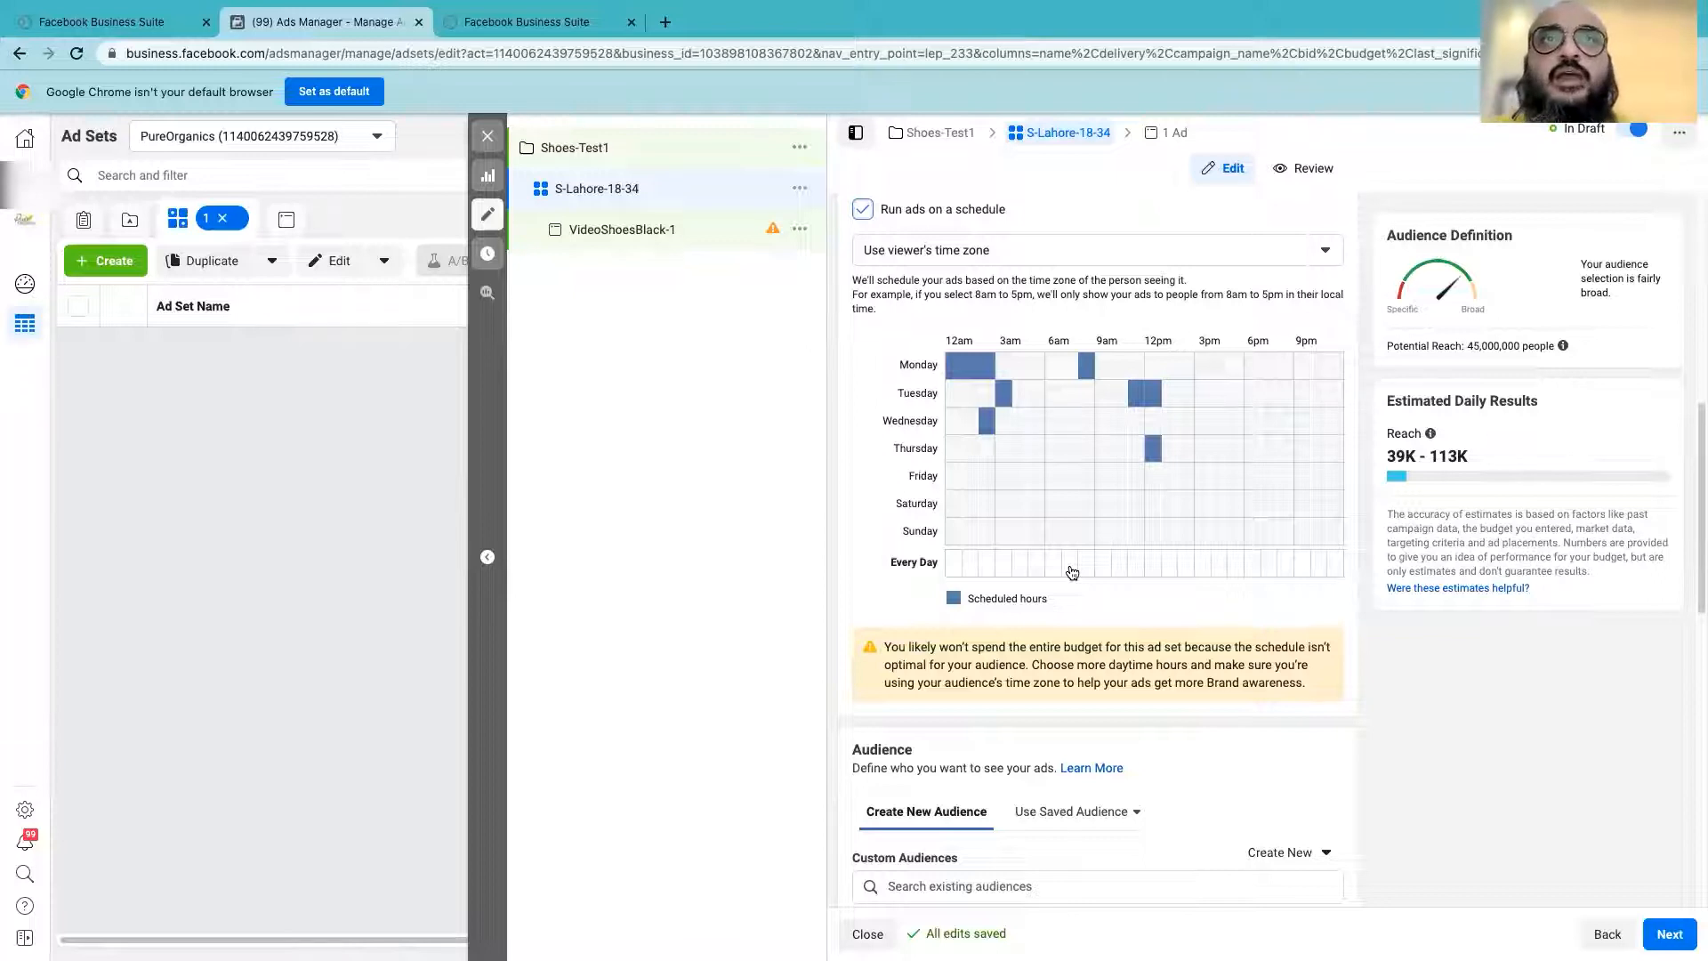
- Disable running ads on a schedule for the ad set
{"action": "scroll", "coordinate": [1103, 559], "scroll_direction": "up", "scroll_amount": 2}
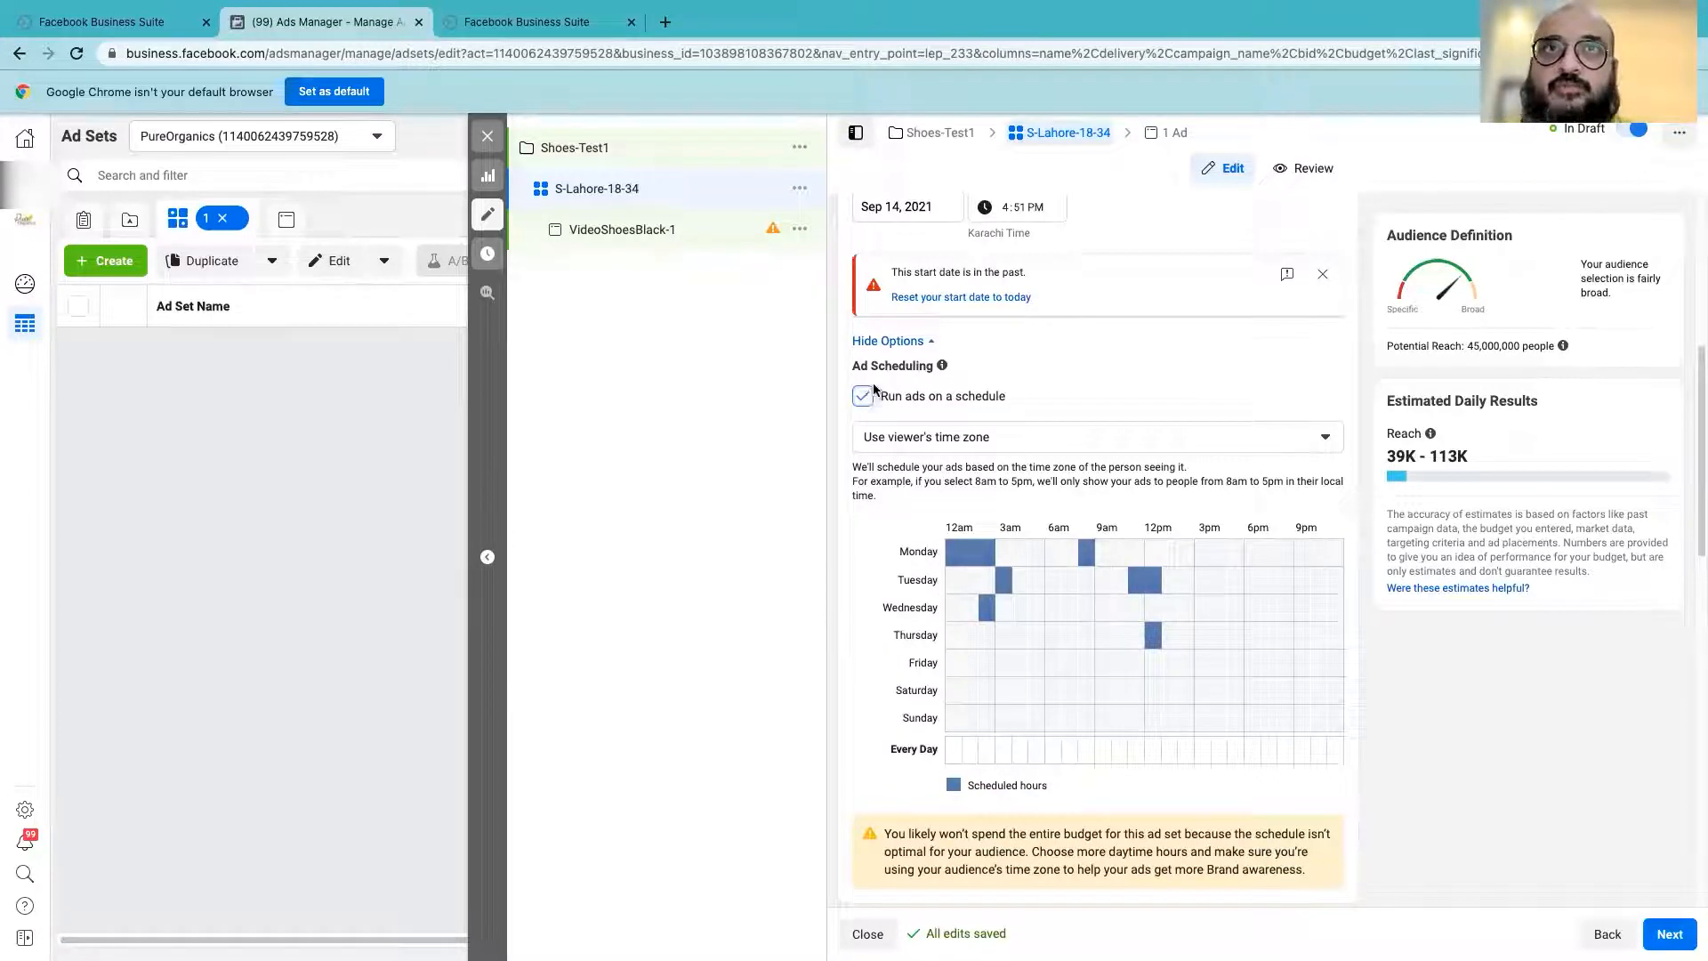
{"action": "left_click", "coordinate": [863, 397]}
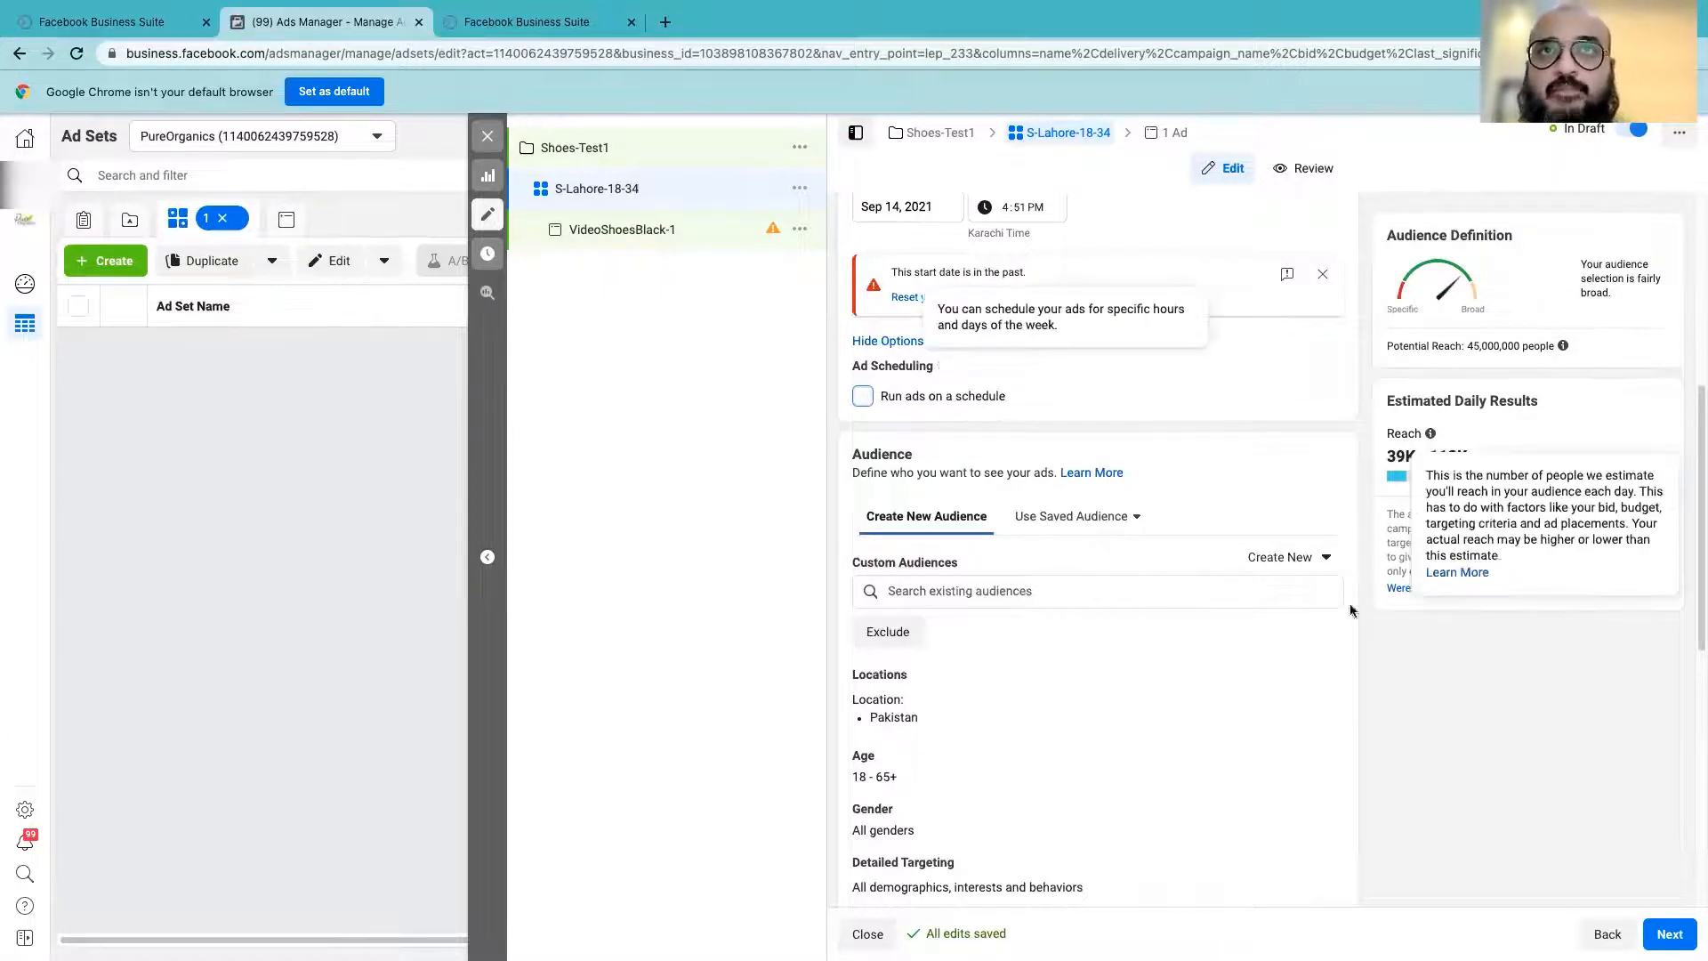
{"action": "scroll", "coordinate": [1182, 641], "scroll_direction": "up", "scroll_amount": 2}
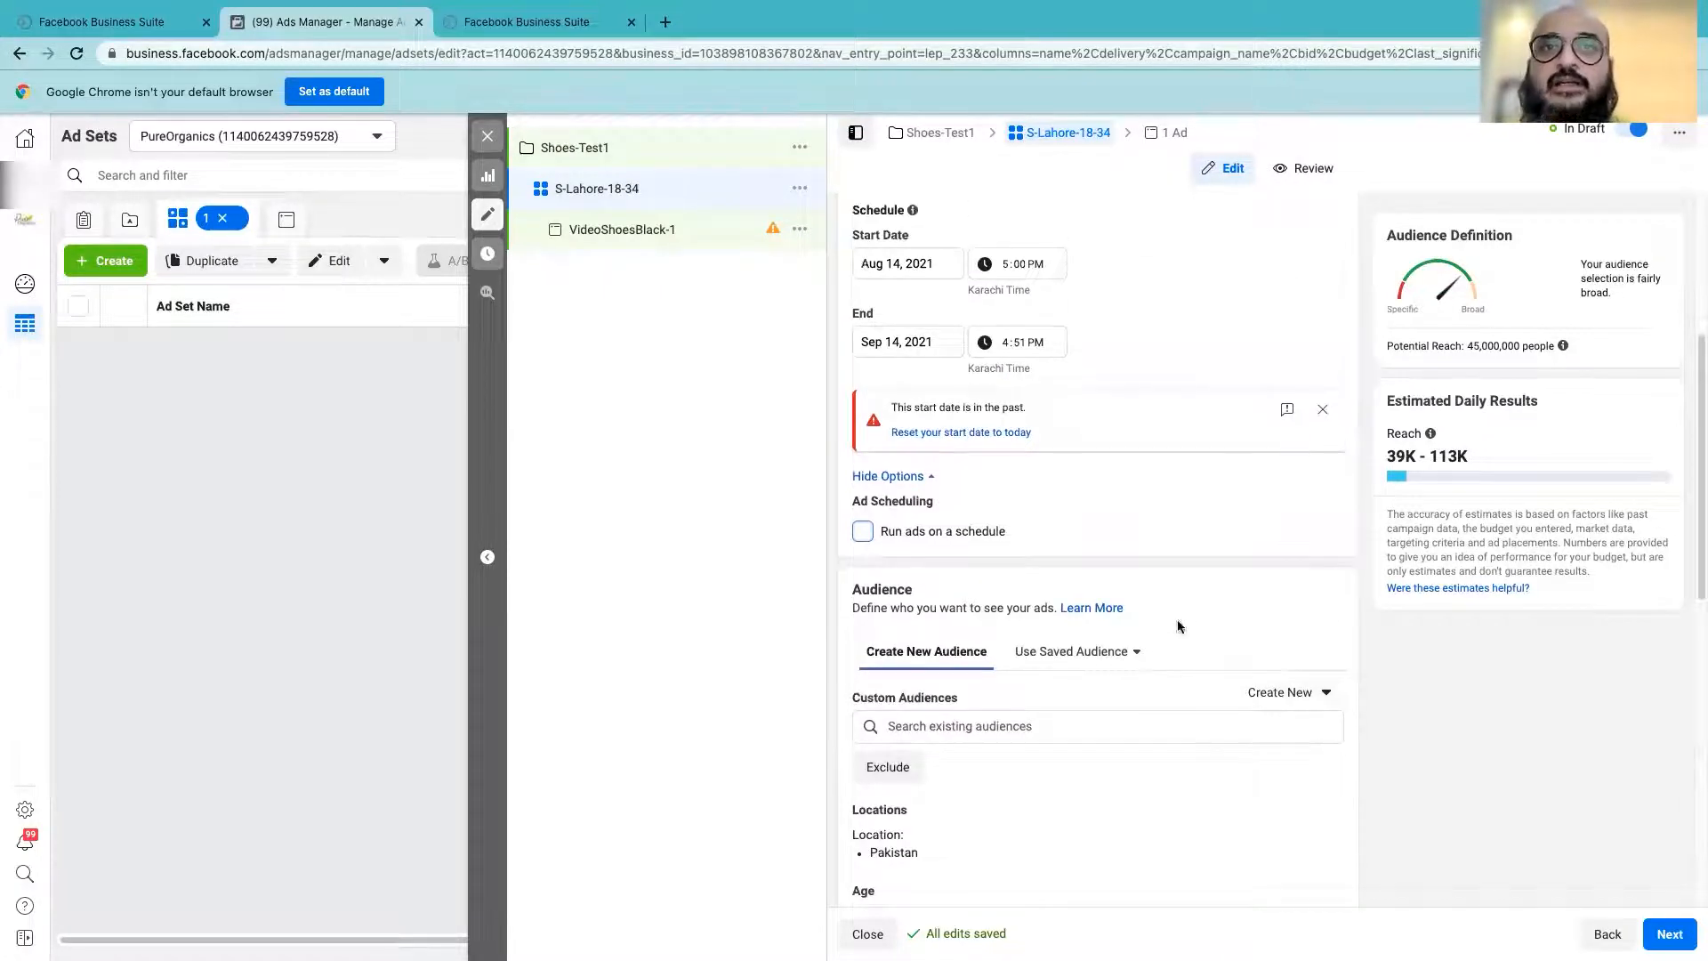
{"action": "scroll", "coordinate": [1186, 720], "scroll_direction": "down", "scroll_amount": 1}
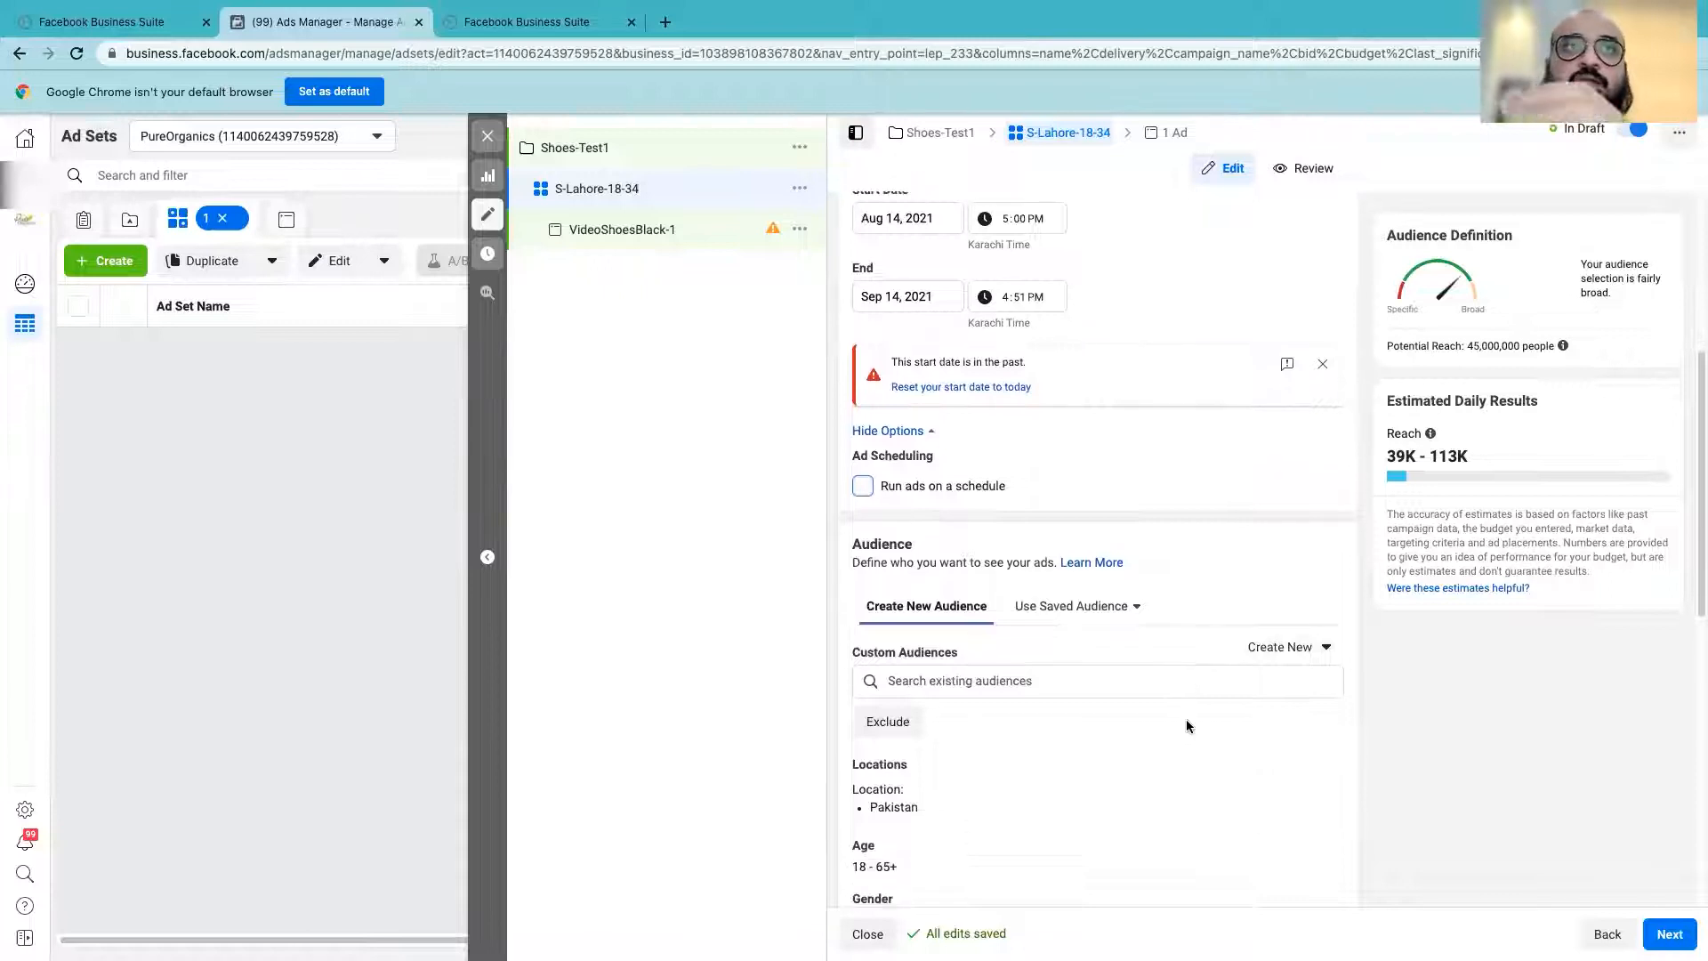
{"action": "scroll", "coordinate": [1187, 717], "scroll_direction": "down", "scroll_amount": 2}
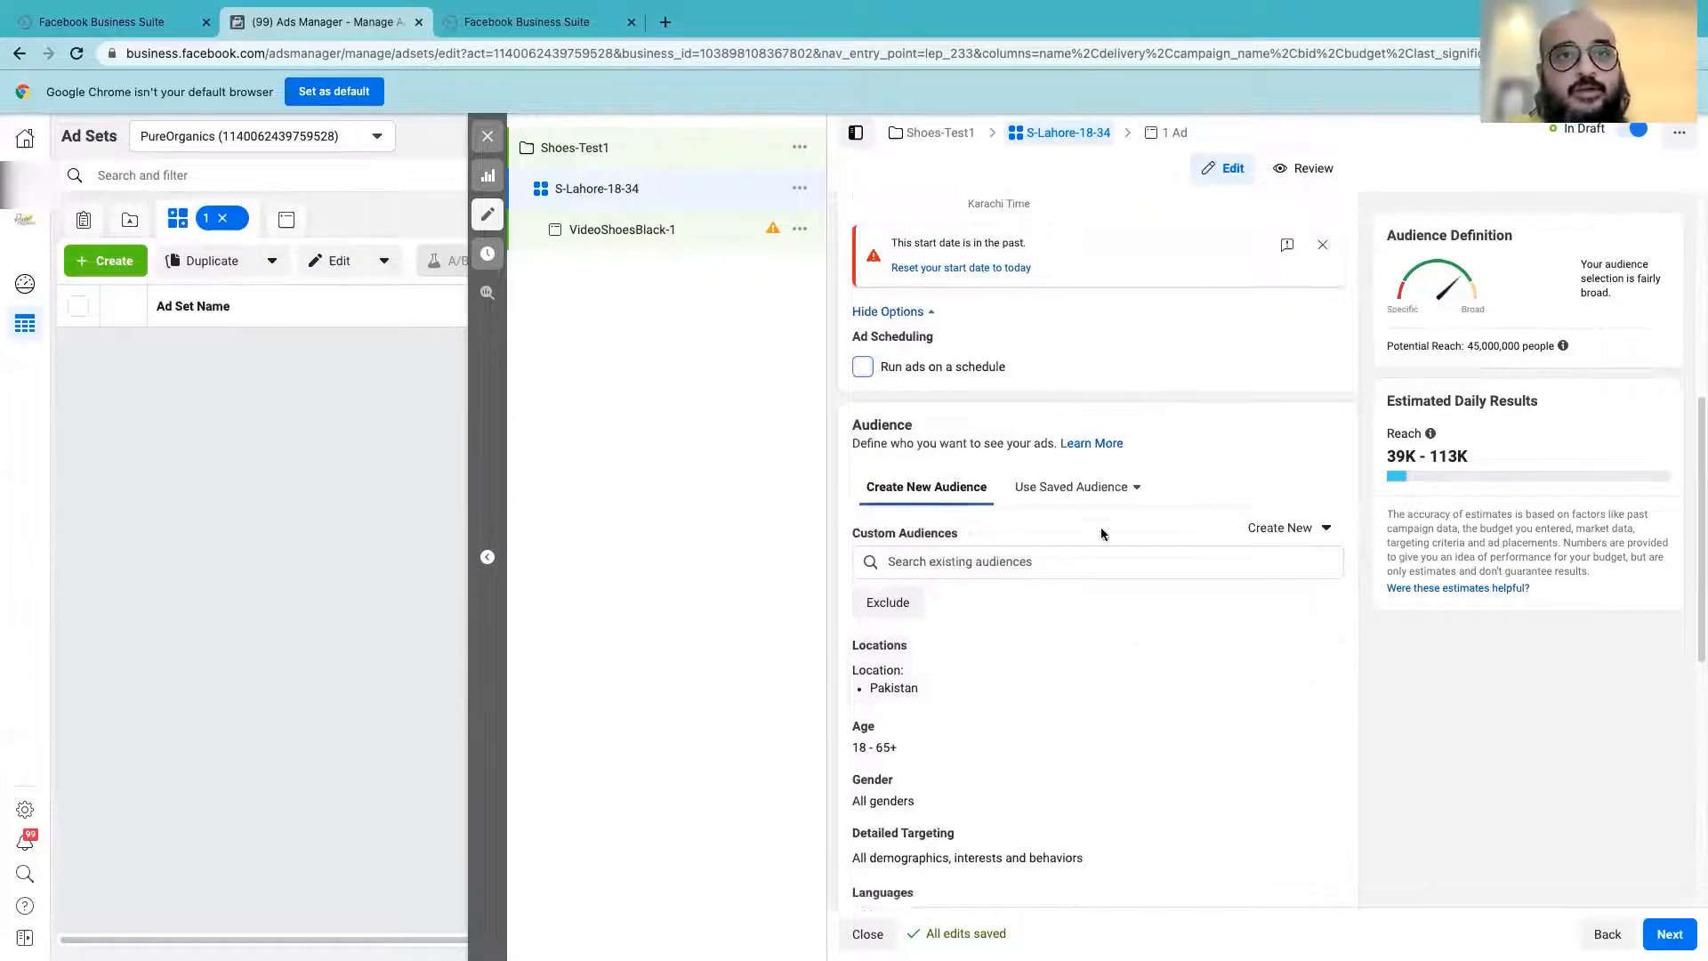
{"action": "scroll", "coordinate": [1101, 527], "scroll_direction": "up", "scroll_amount": 2}
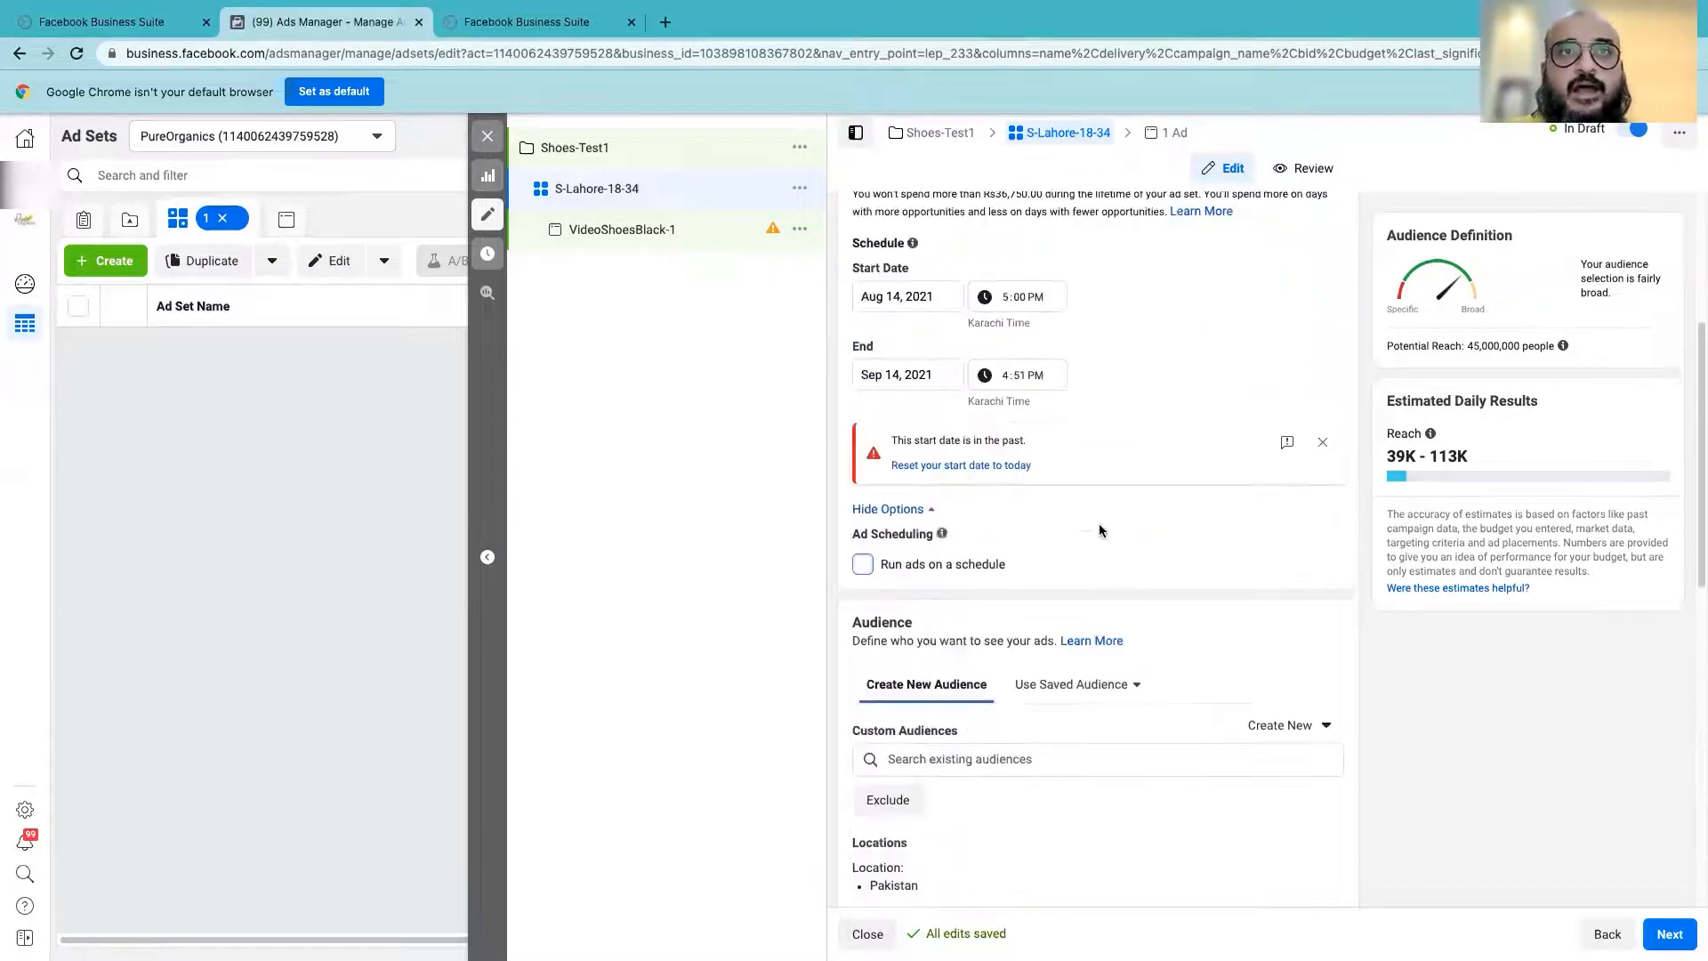
- Turn ad scheduling back on and view the time zone options for the schedule
{"action": "left_click", "coordinate": [865, 566]}
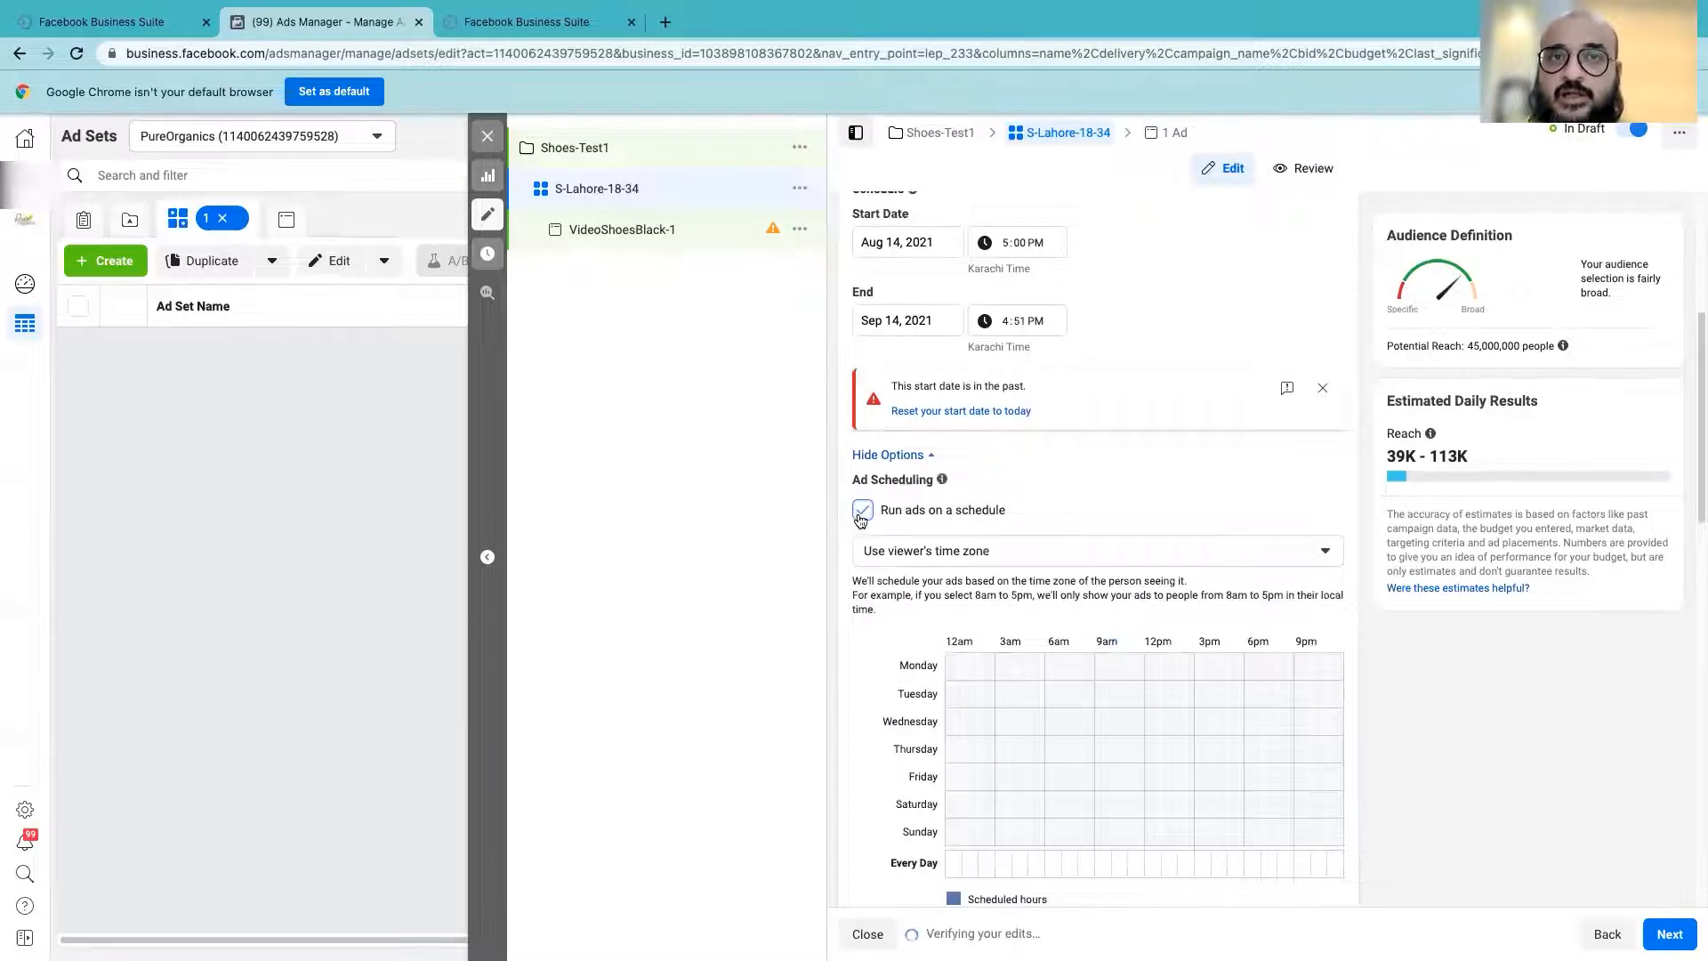
{"action": "scroll", "coordinate": [970, 543], "scroll_direction": "down", "scroll_amount": 3}
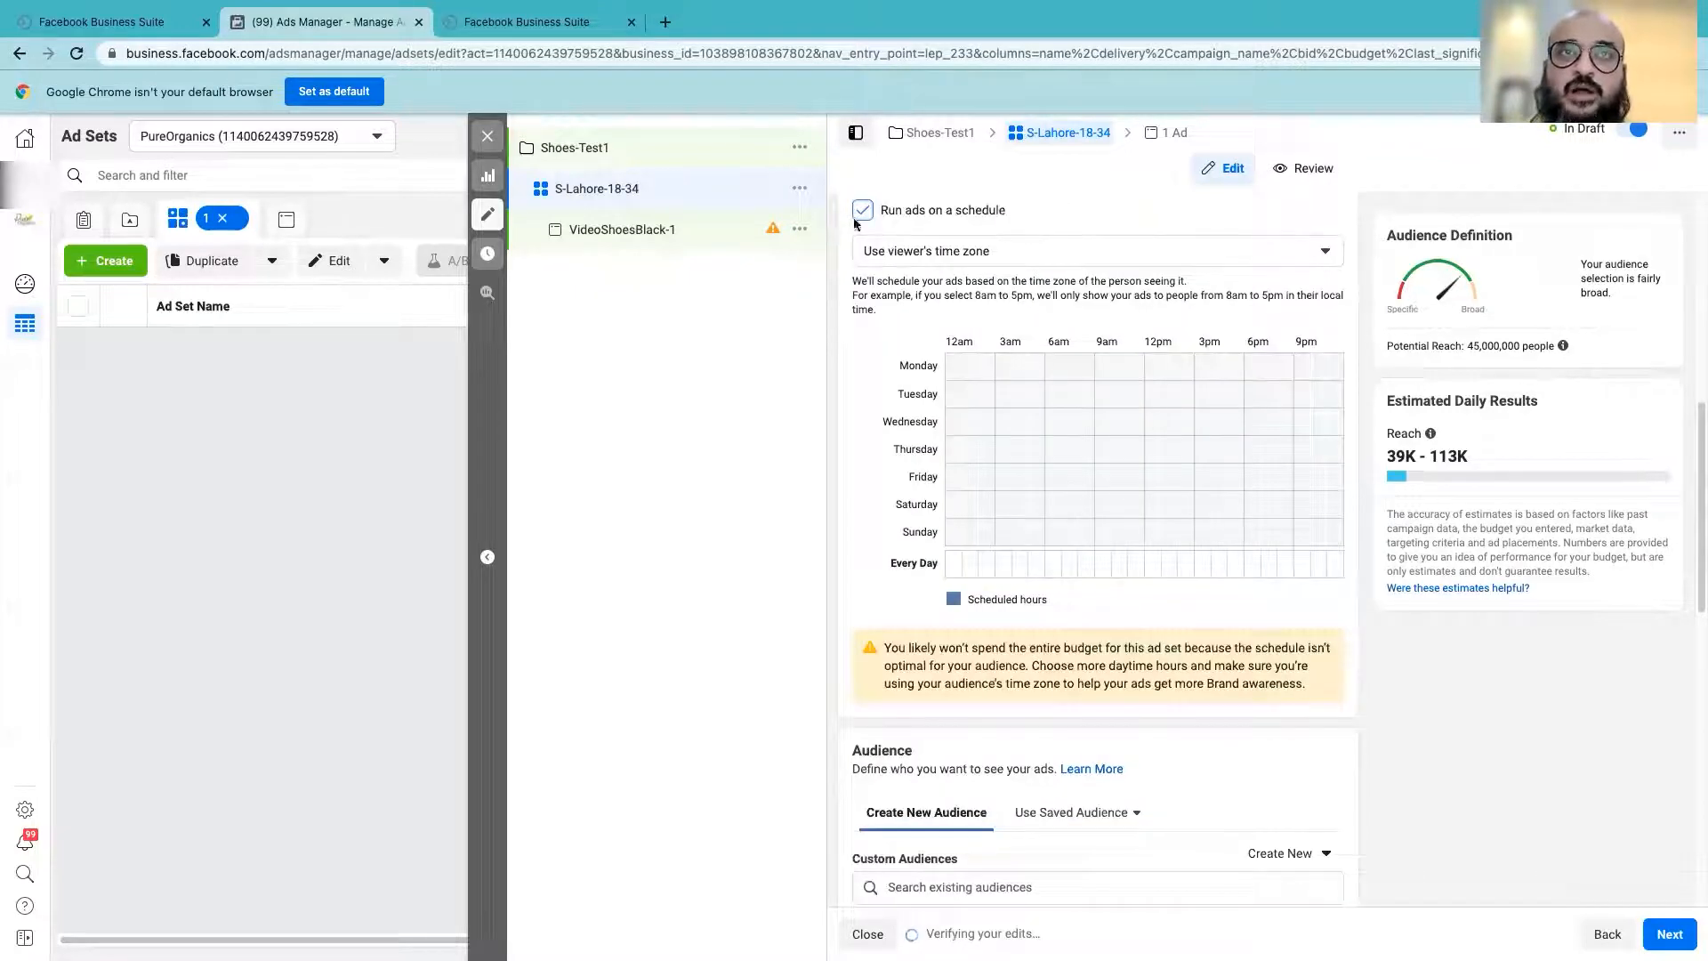
{"action": "left_click", "coordinate": [934, 252]}
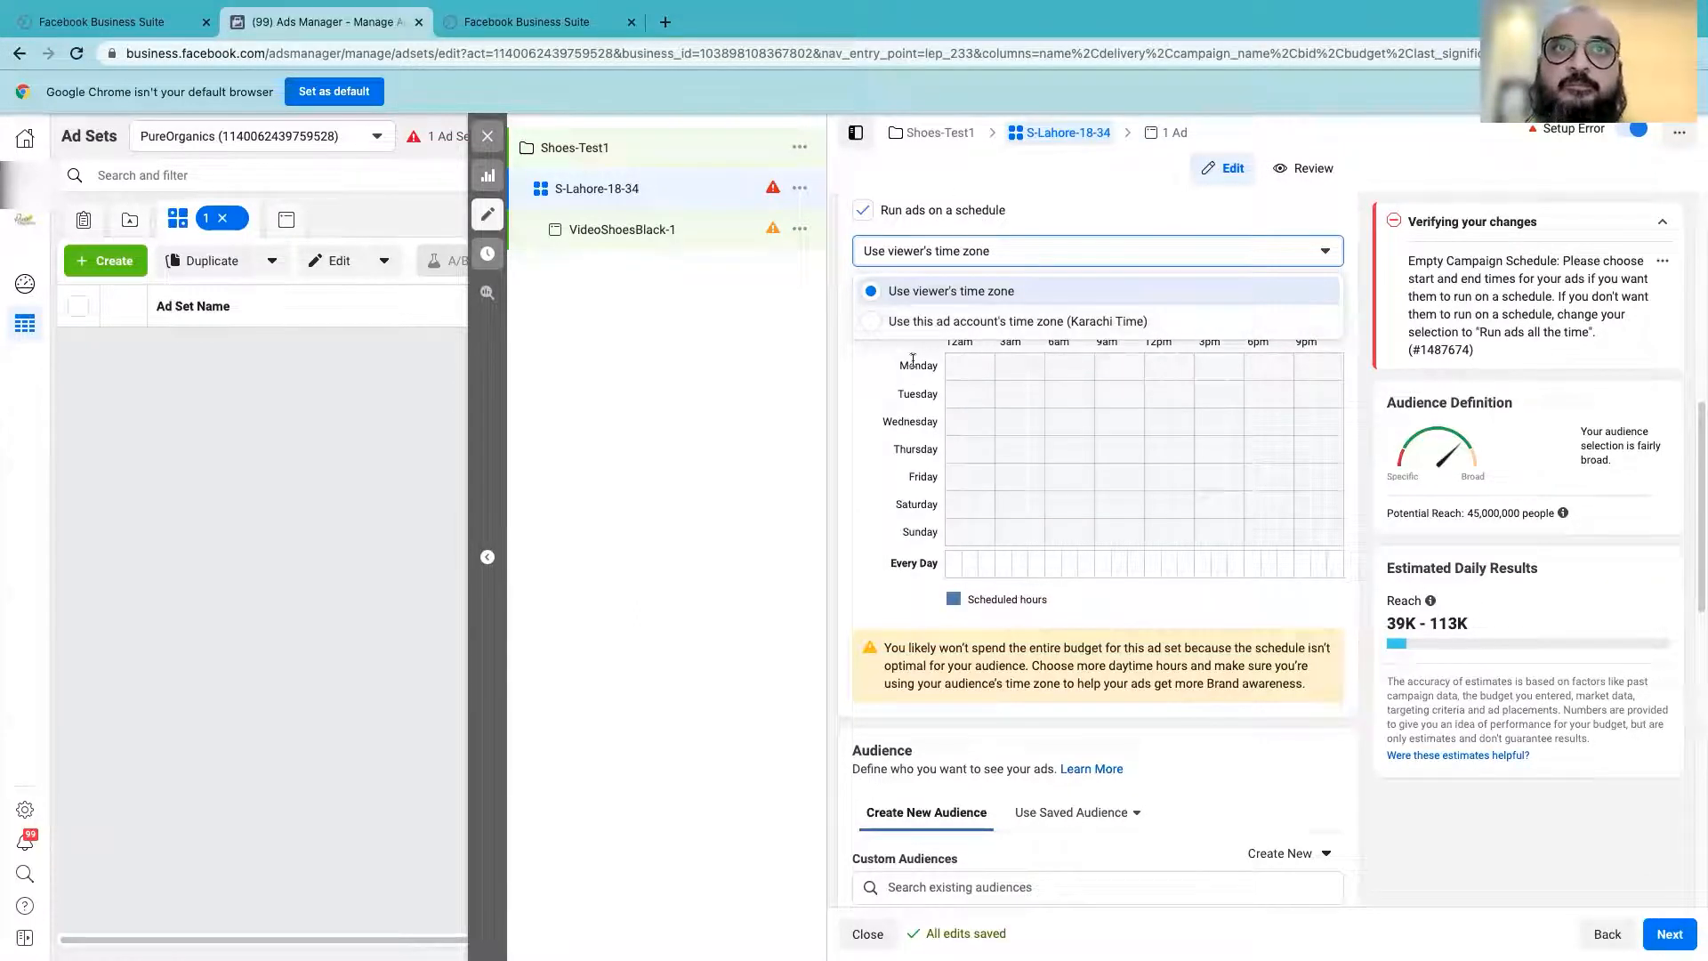
{"action": "scroll", "coordinate": [1064, 505], "scroll_direction": "down", "scroll_amount": 2}
{"action": "scroll", "coordinate": [1065, 506], "scroll_direction": "down", "scroll_amount": 1}
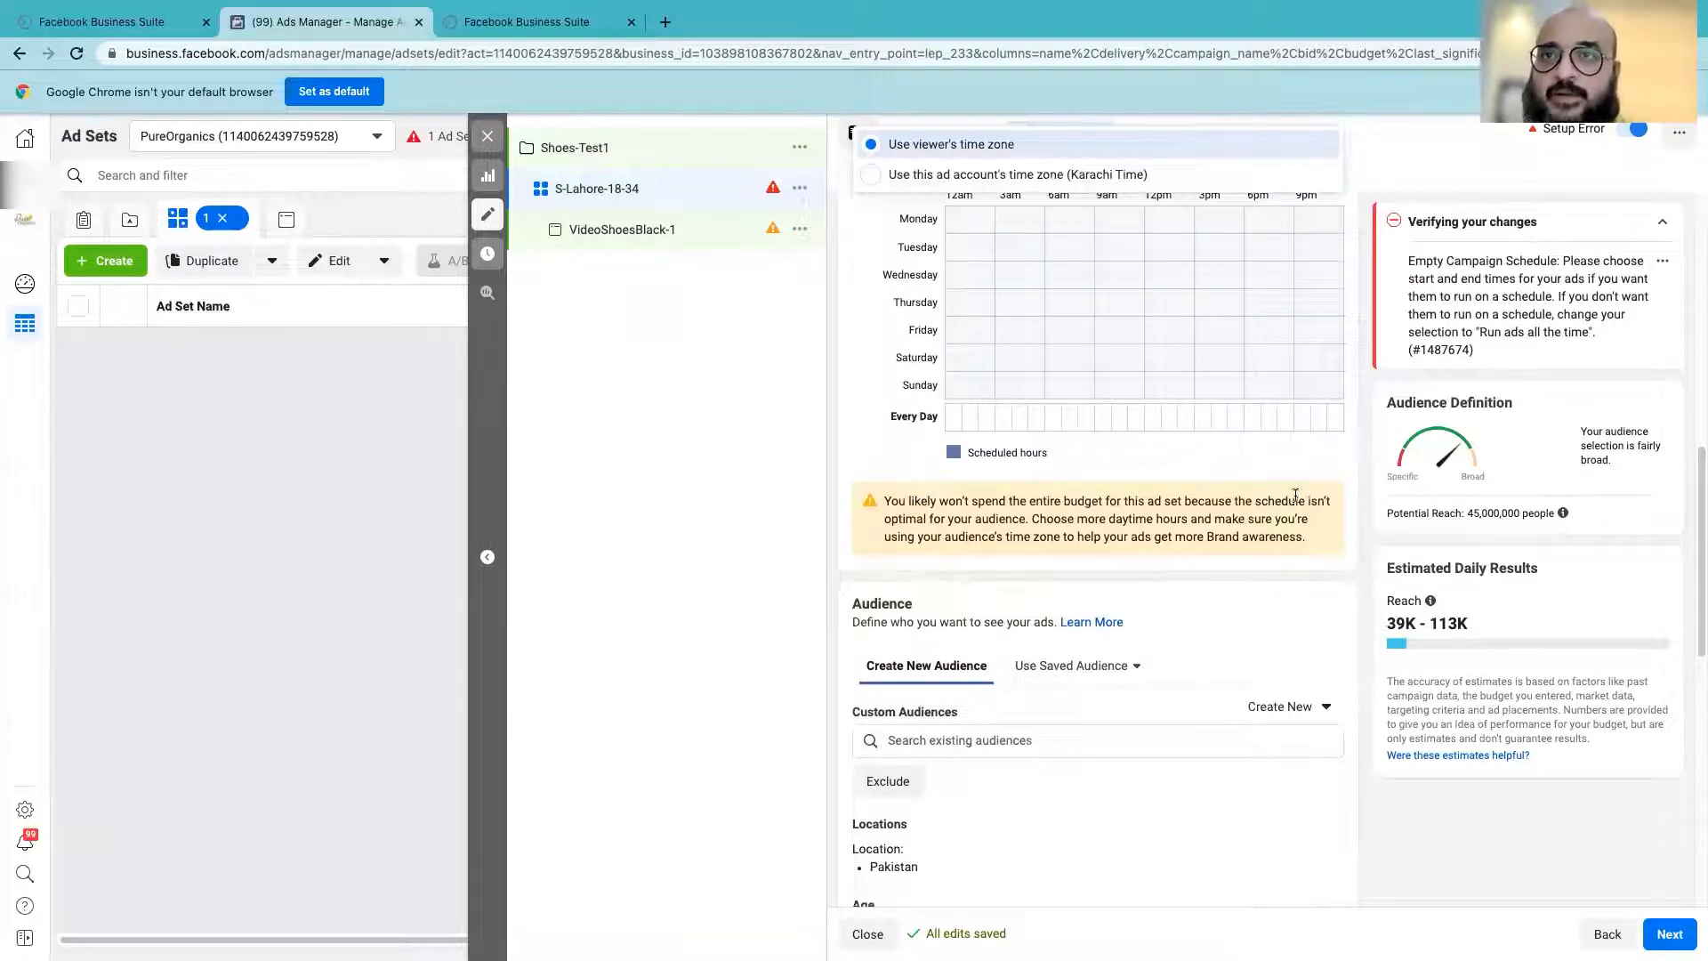
- Examine the Audience Definition gauge, the potential reach and its explanation, and the estimated daily reach range
{"action": "left_click_drag", "start_coordinate": [1389, 402], "coordinate": [1514, 406]}
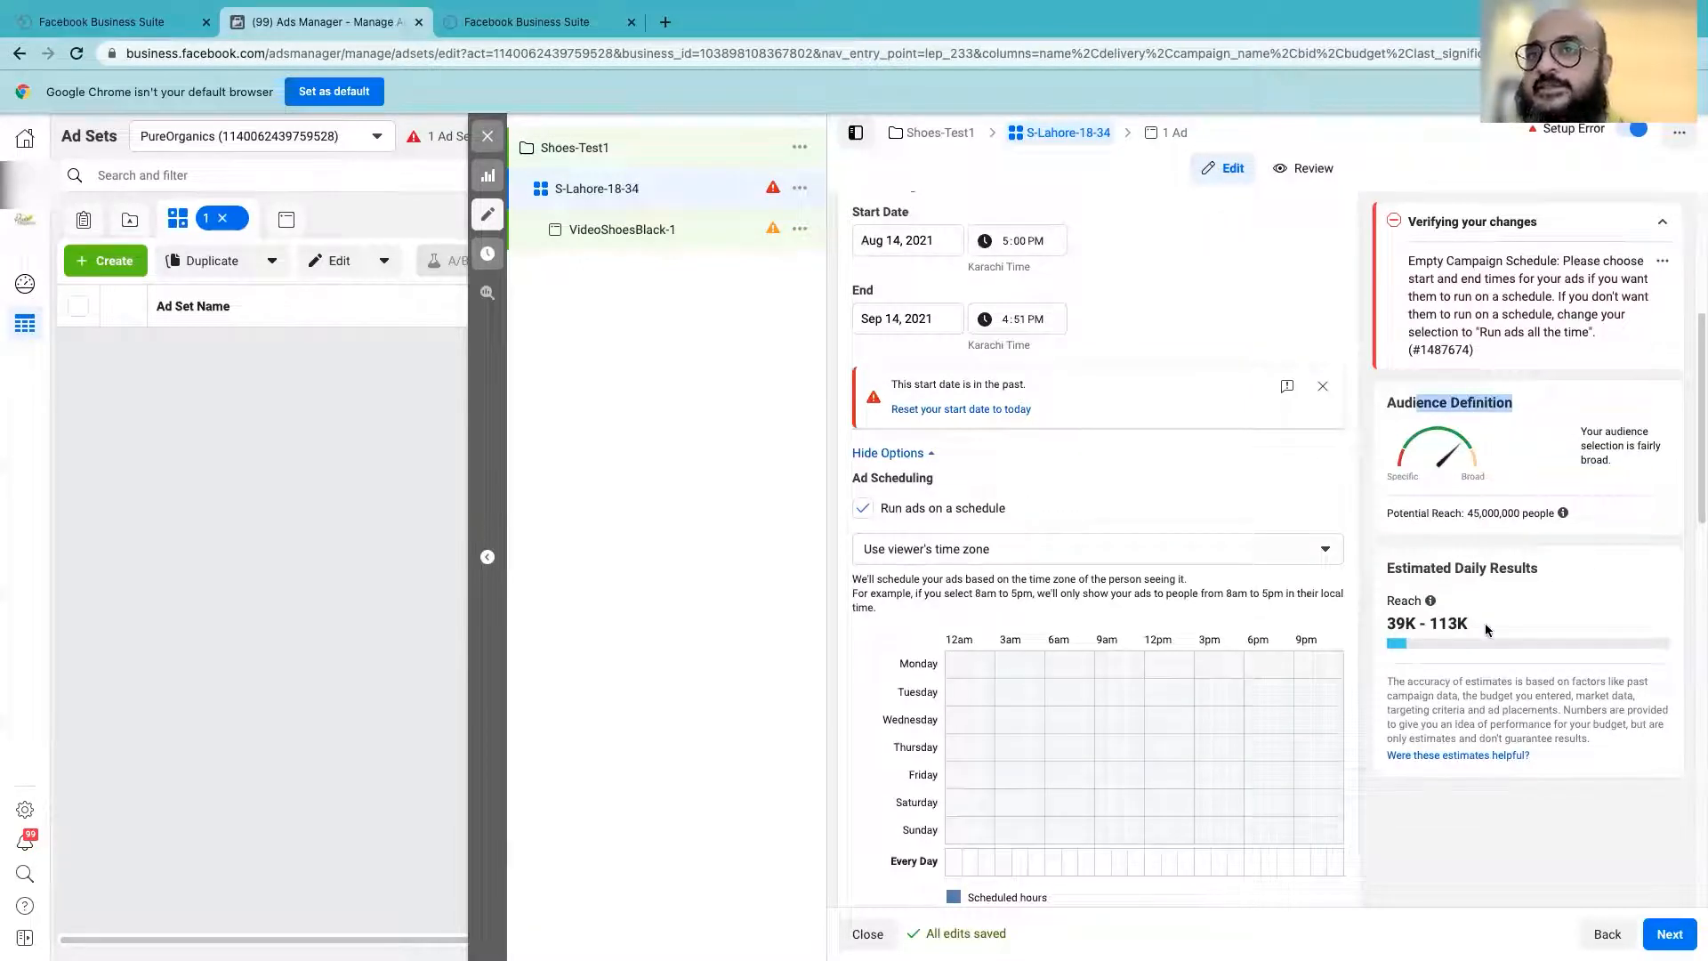
{"action": "left_click_drag", "start_coordinate": [1486, 628], "coordinate": [1414, 625]}
{"action": "left_click", "coordinate": [1532, 621]}
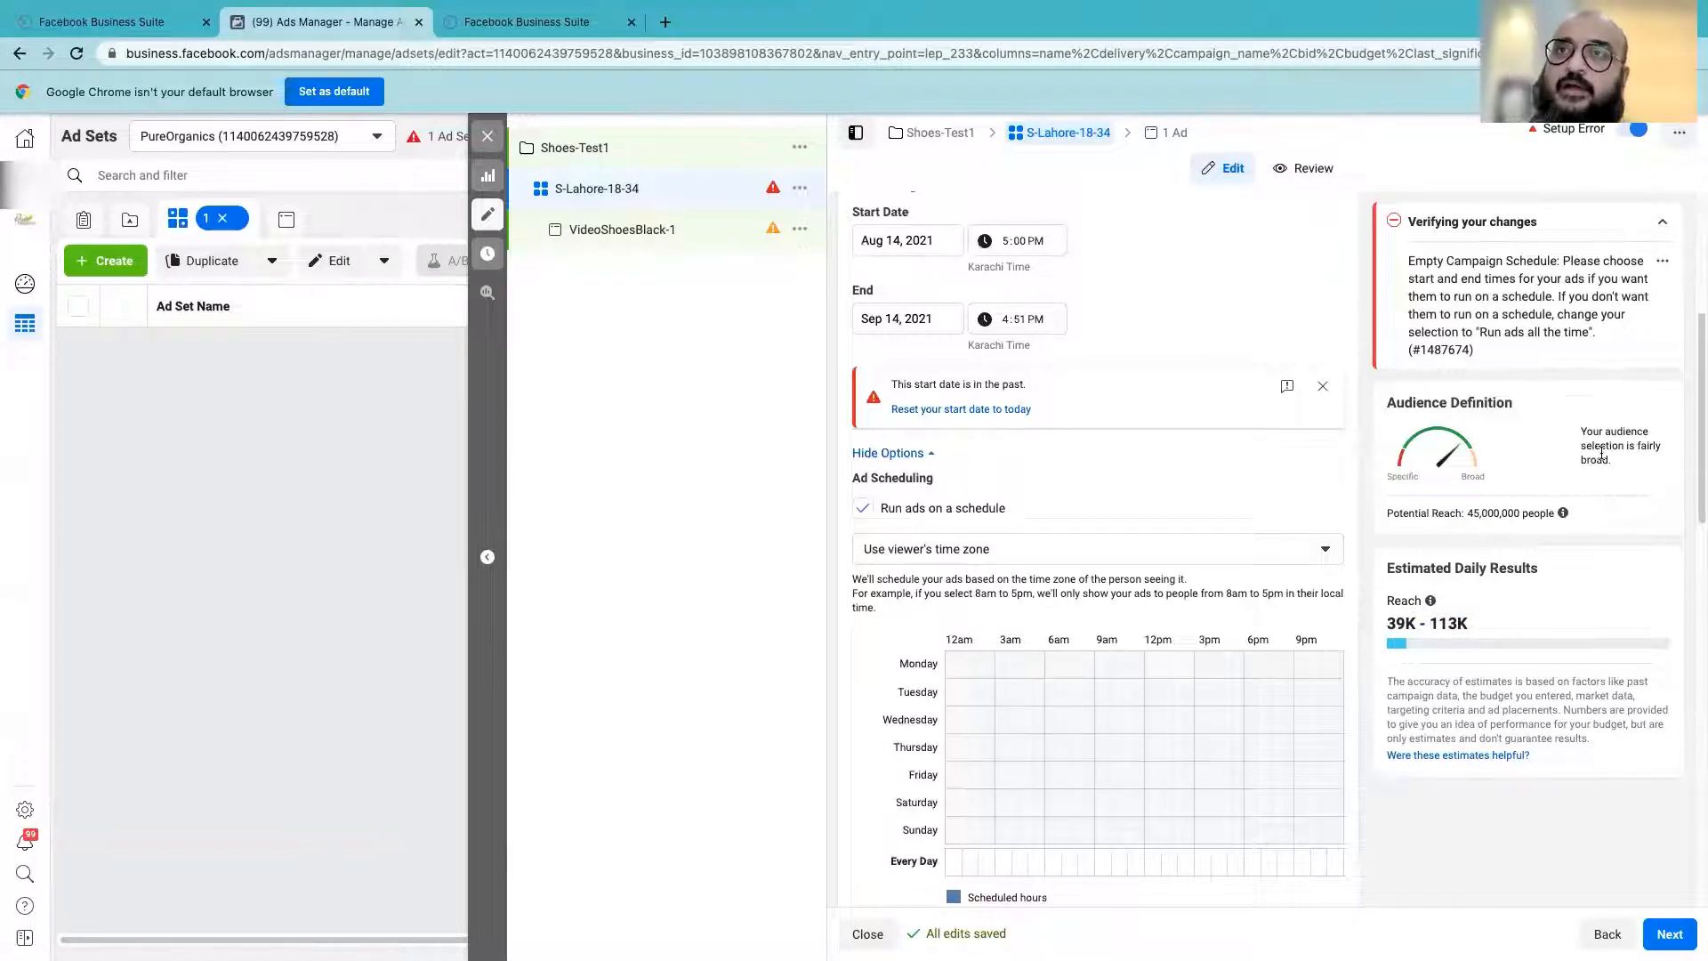
{"action": "left_click_drag", "start_coordinate": [1405, 407], "coordinate": [1512, 403]}
{"action": "left_click", "coordinate": [1523, 411]}
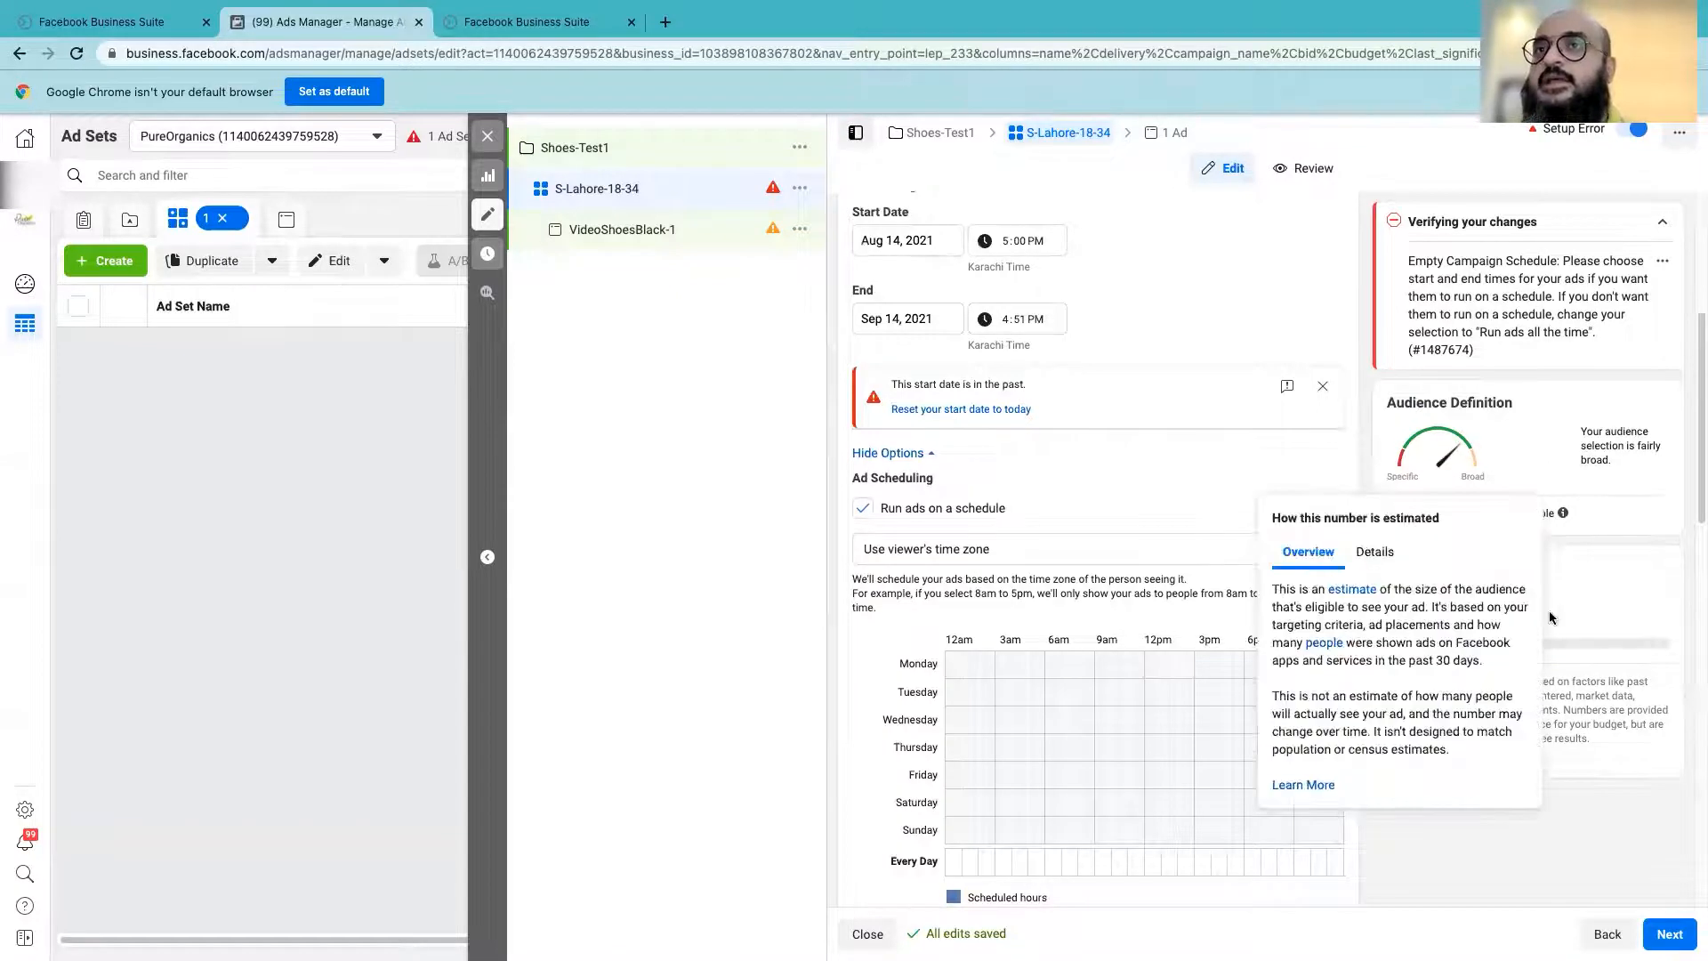
{"action": "scroll", "coordinate": [1064, 569], "scroll_direction": "down", "scroll_amount": 1}
{"action": "scroll", "coordinate": [1064, 569], "scroll_direction": "down", "scroll_amount": 4}
{"action": "scroll", "coordinate": [1094, 579], "scroll_direction": "up", "scroll_amount": 3}
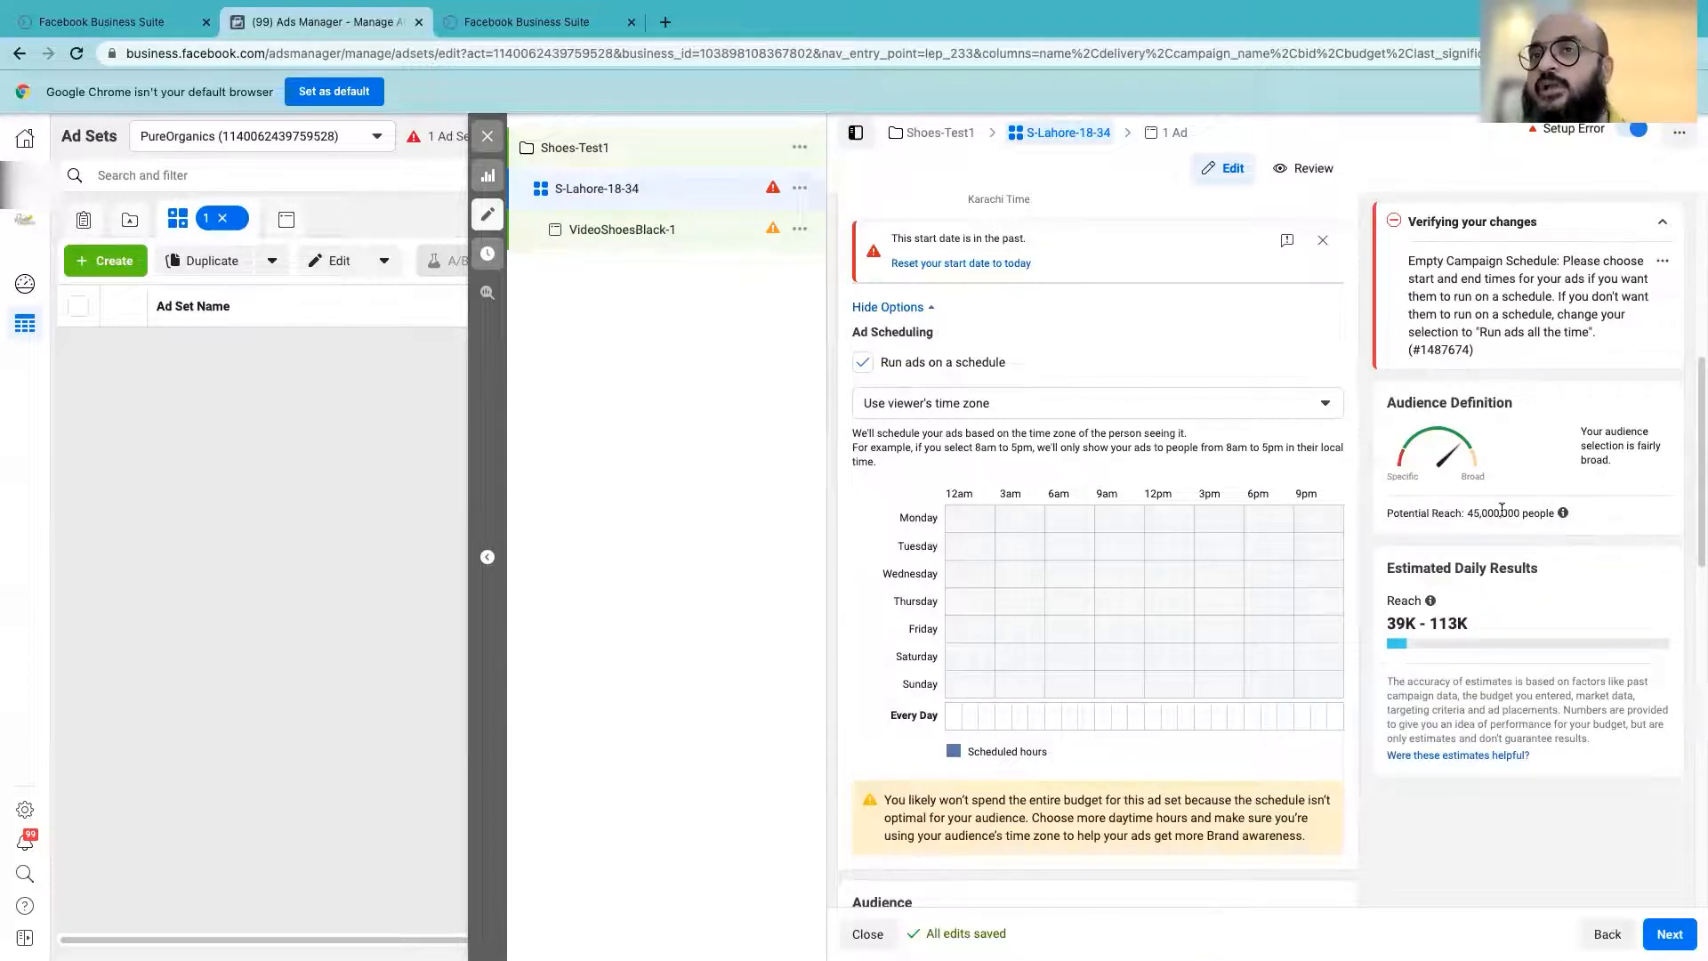
{"action": "mouse_move", "coordinate": [1562, 513]}
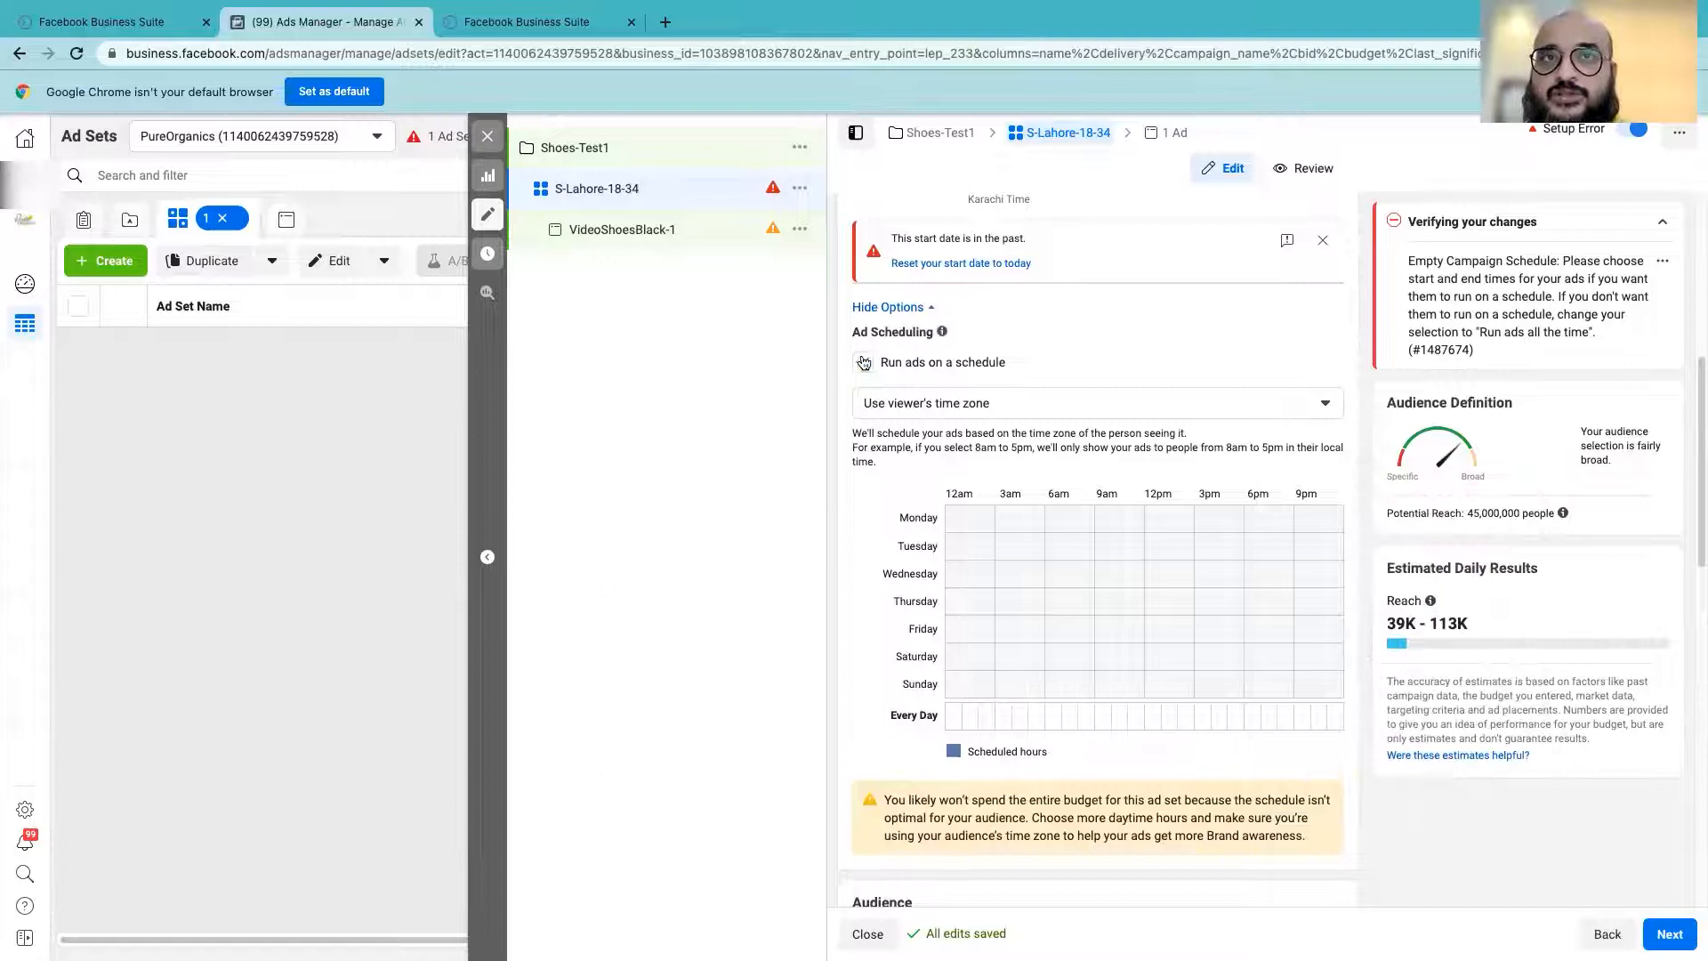
{"action": "scroll", "coordinate": [1613, 507], "scroll_direction": "down", "scroll_amount": 1}
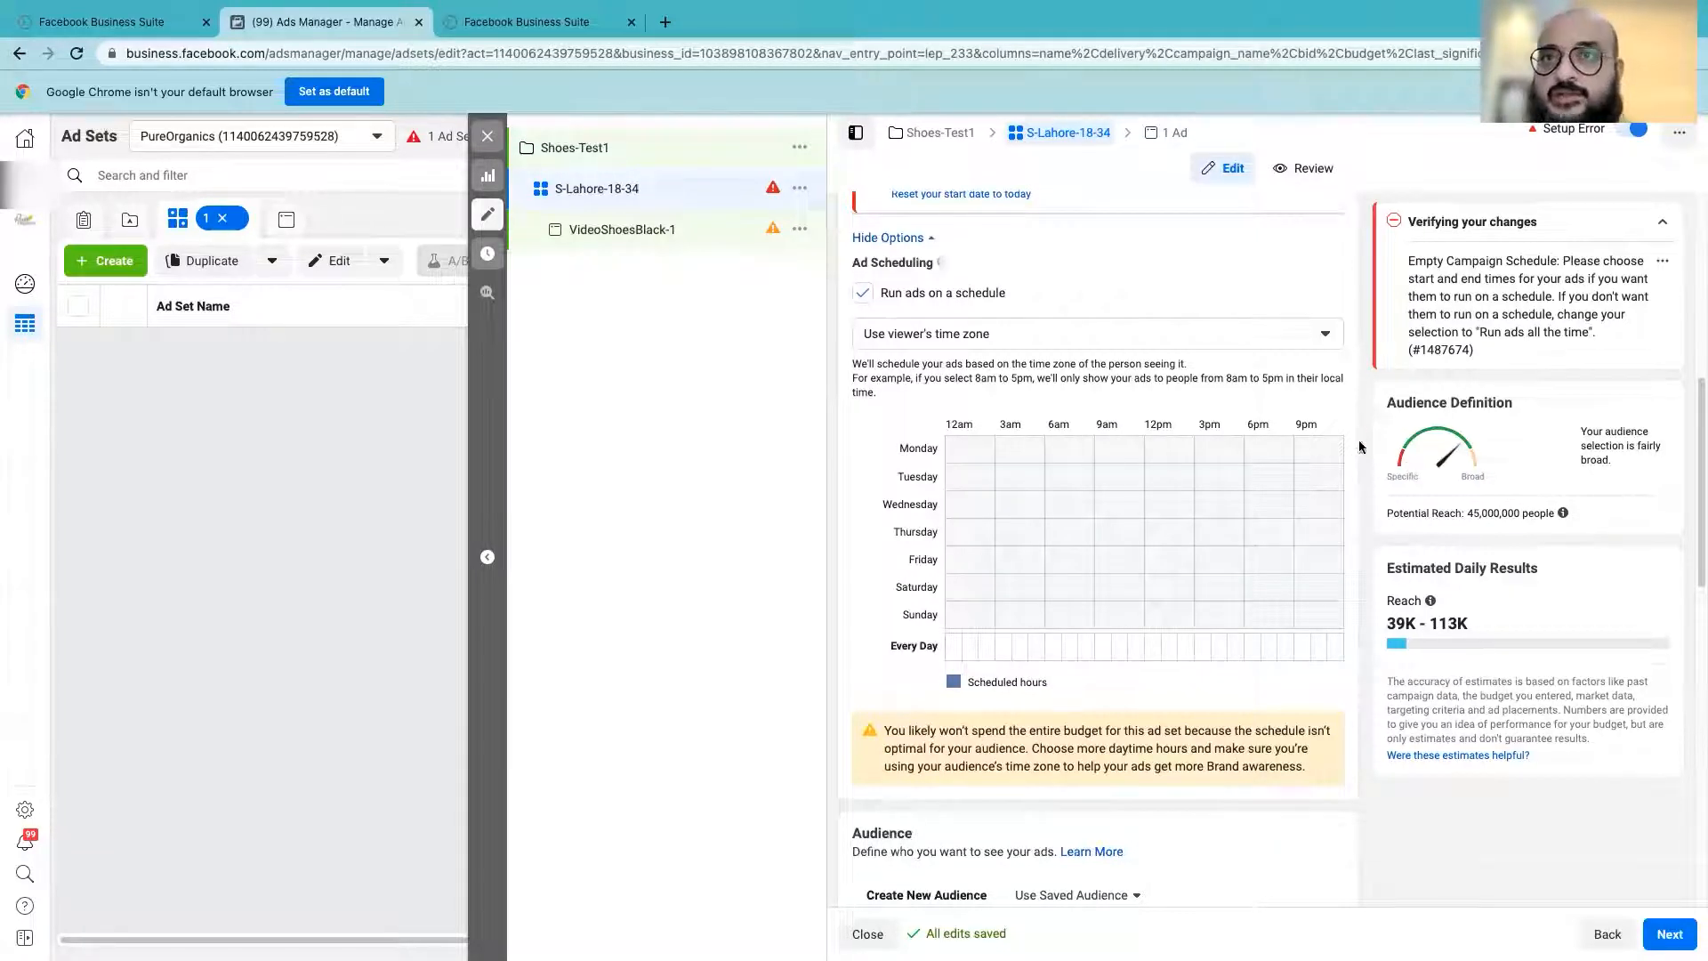
{"action": "left_click_drag", "start_coordinate": [1434, 514], "coordinate": [1488, 514]}
{"action": "left_click", "coordinate": [1486, 515]}
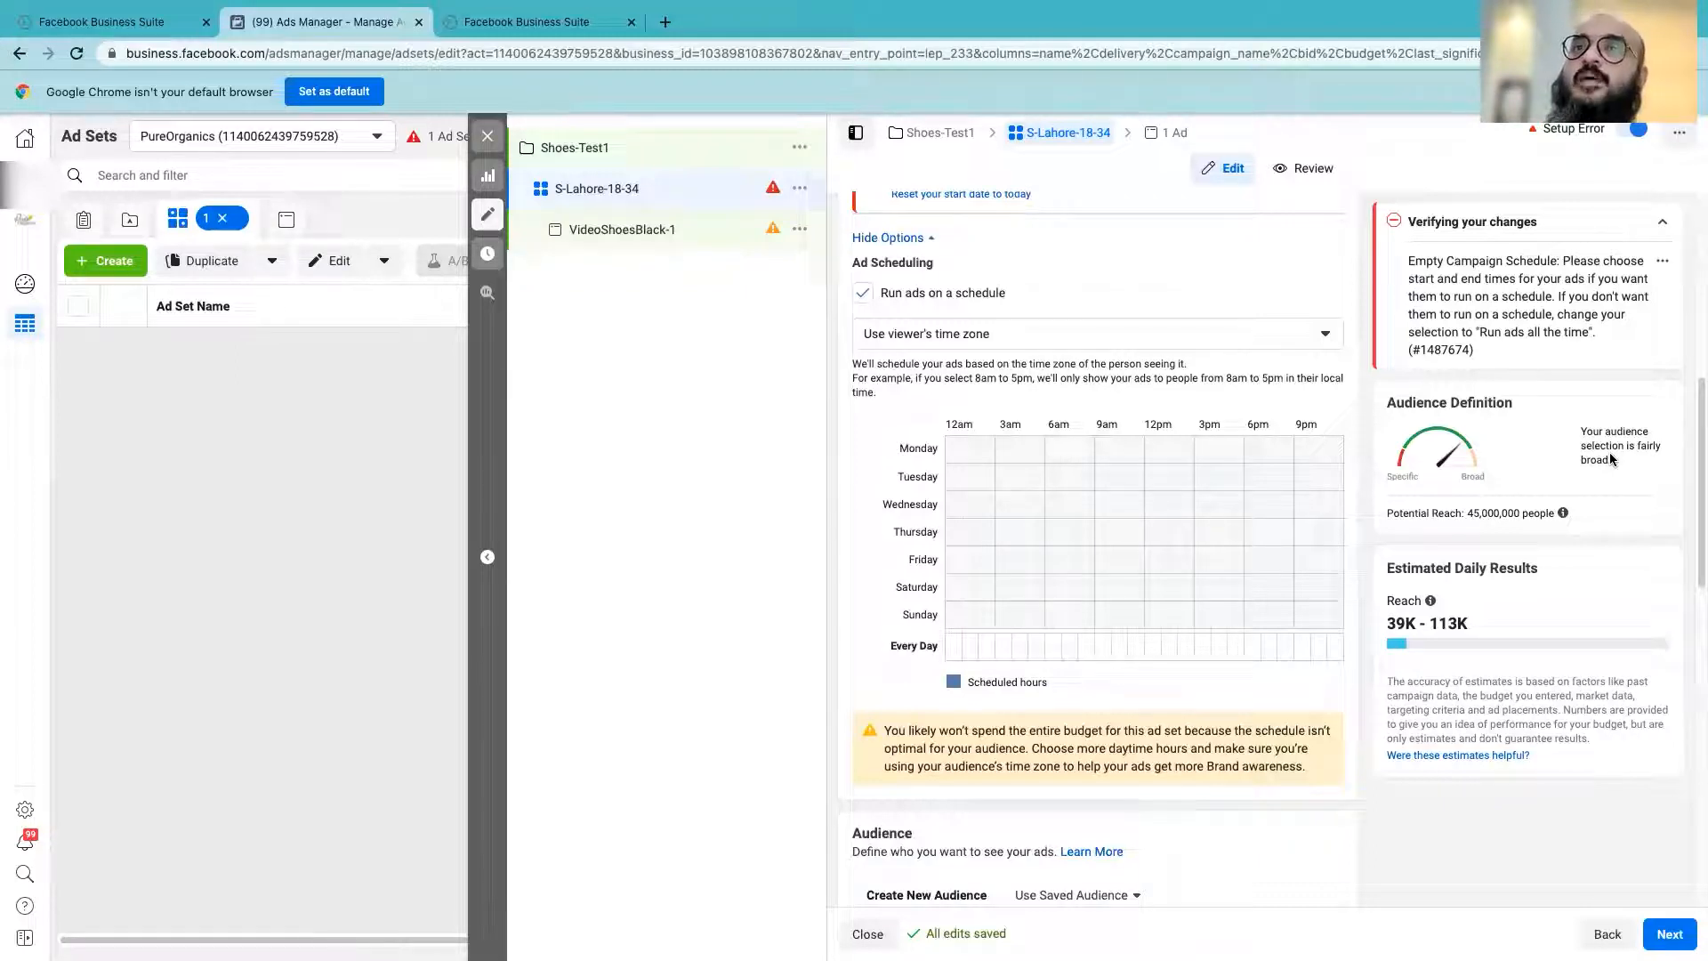
{"action": "mouse_move", "coordinate": [1564, 514]}
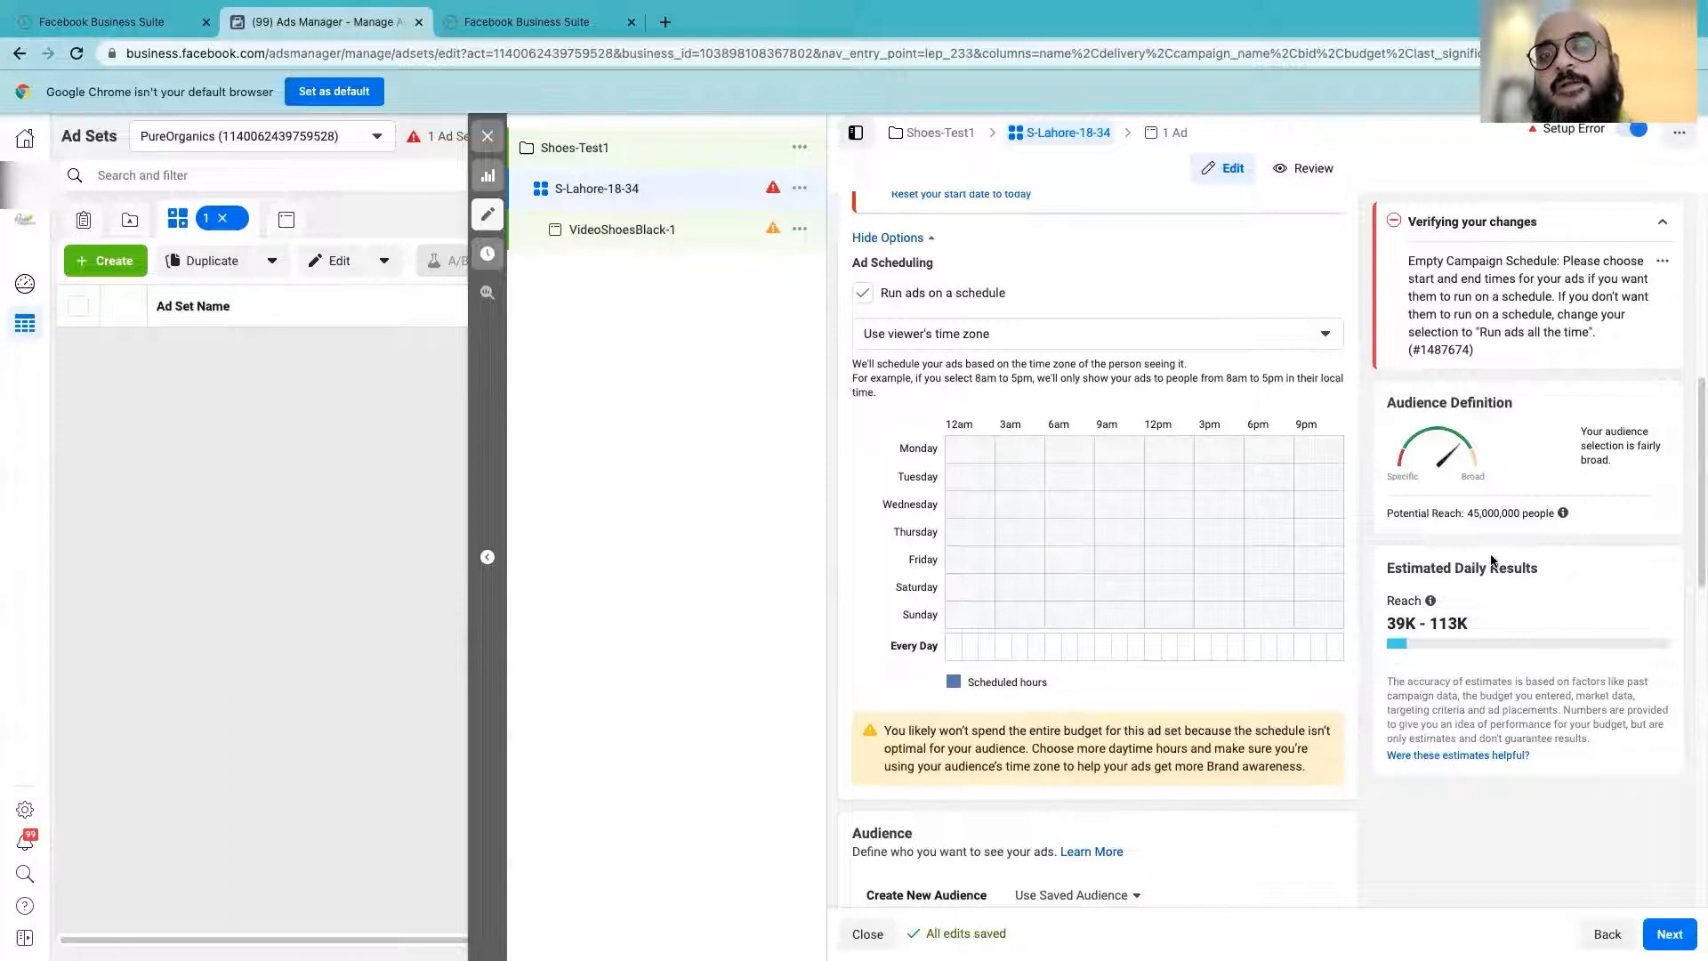
- Examine the Estimated Daily Results, including the explanation of reach and the note on estimate accuracy
{"action": "scroll", "coordinate": [1493, 566], "scroll_direction": "down", "scroll_amount": 1}
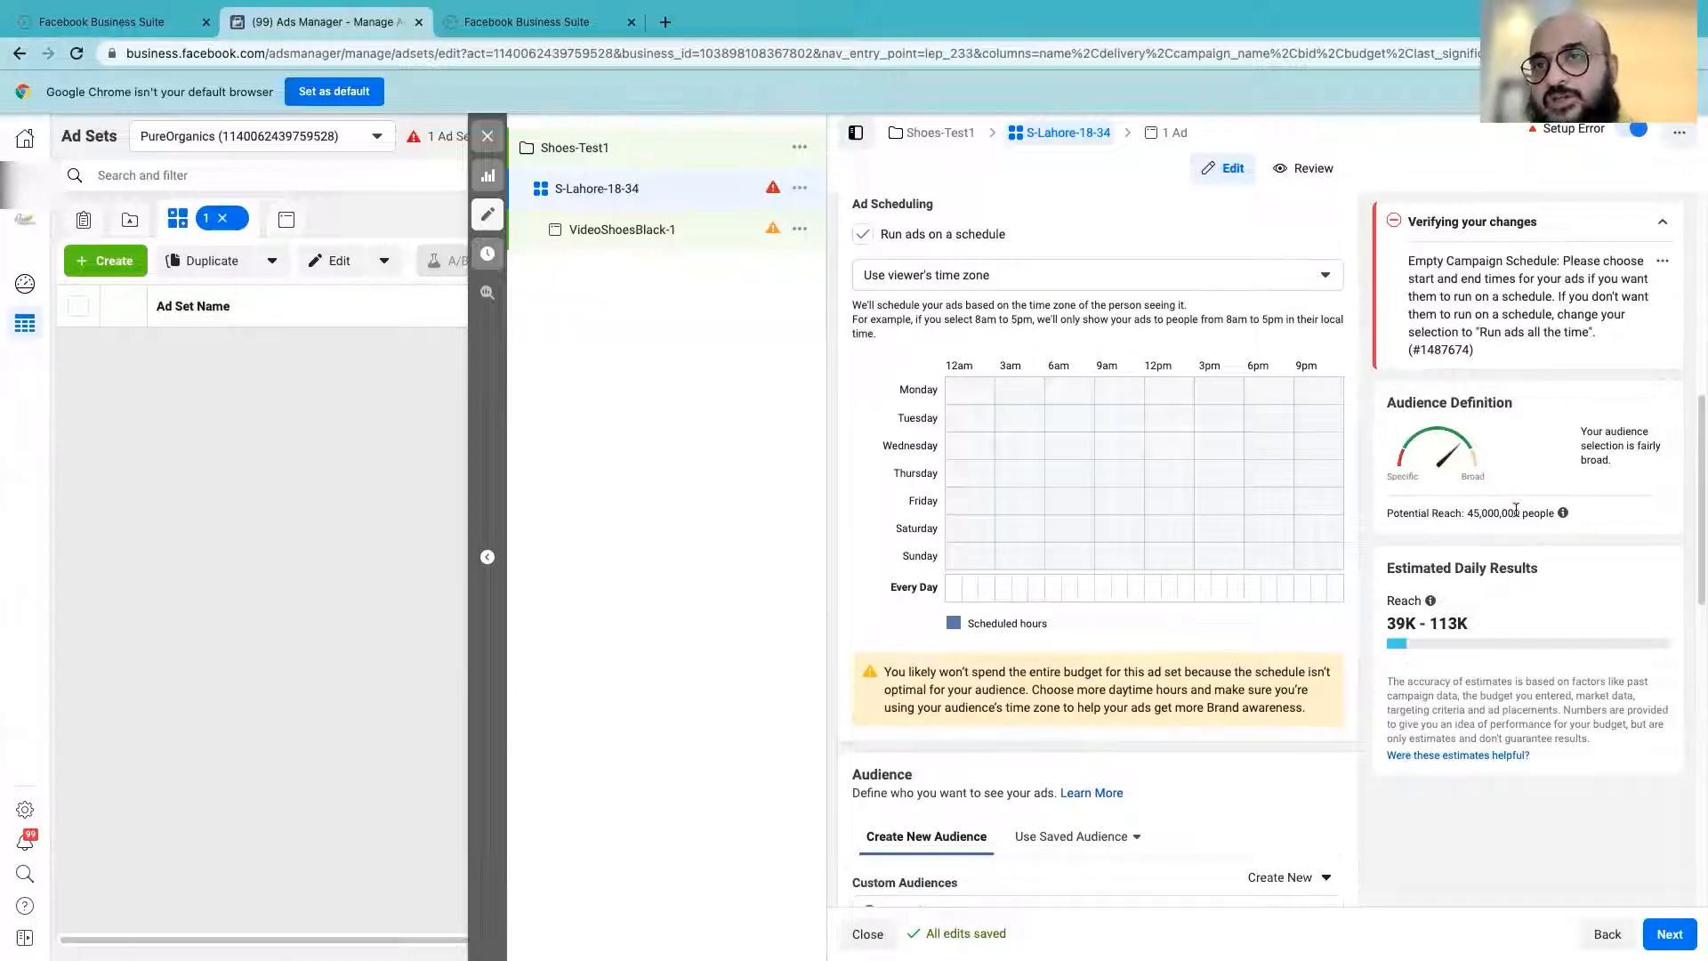
{"action": "mouse_move", "coordinate": [1429, 603]}
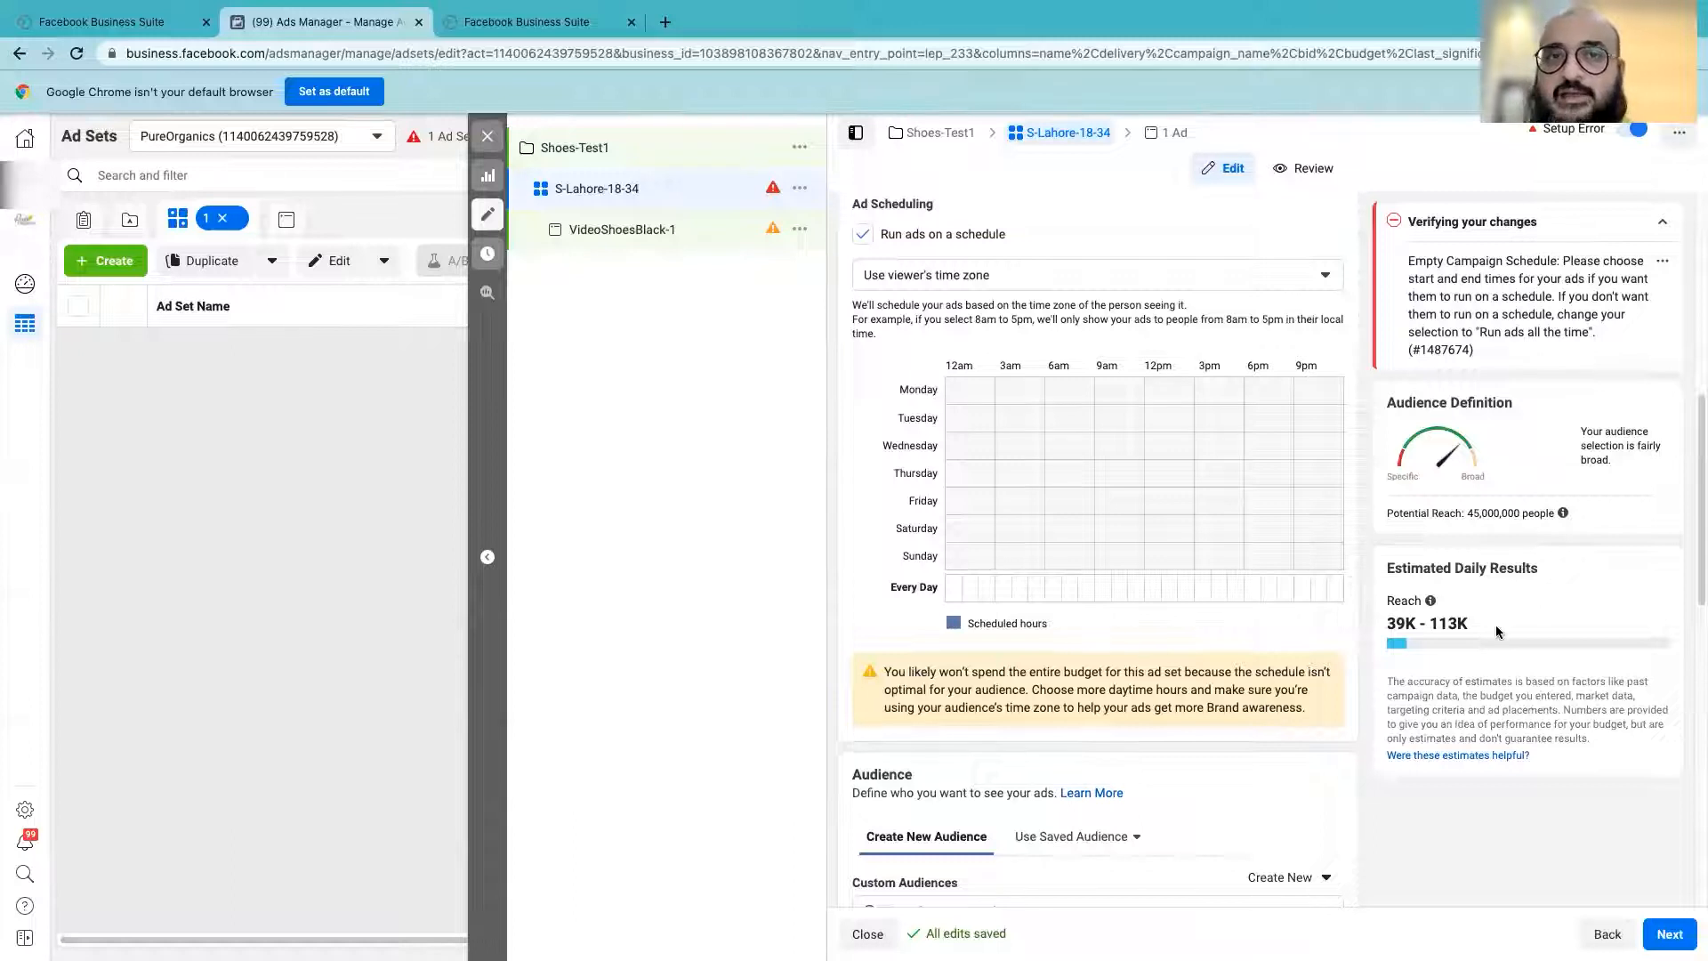
{"action": "scroll", "coordinate": [1499, 639], "scroll_direction": "down", "scroll_amount": 1}
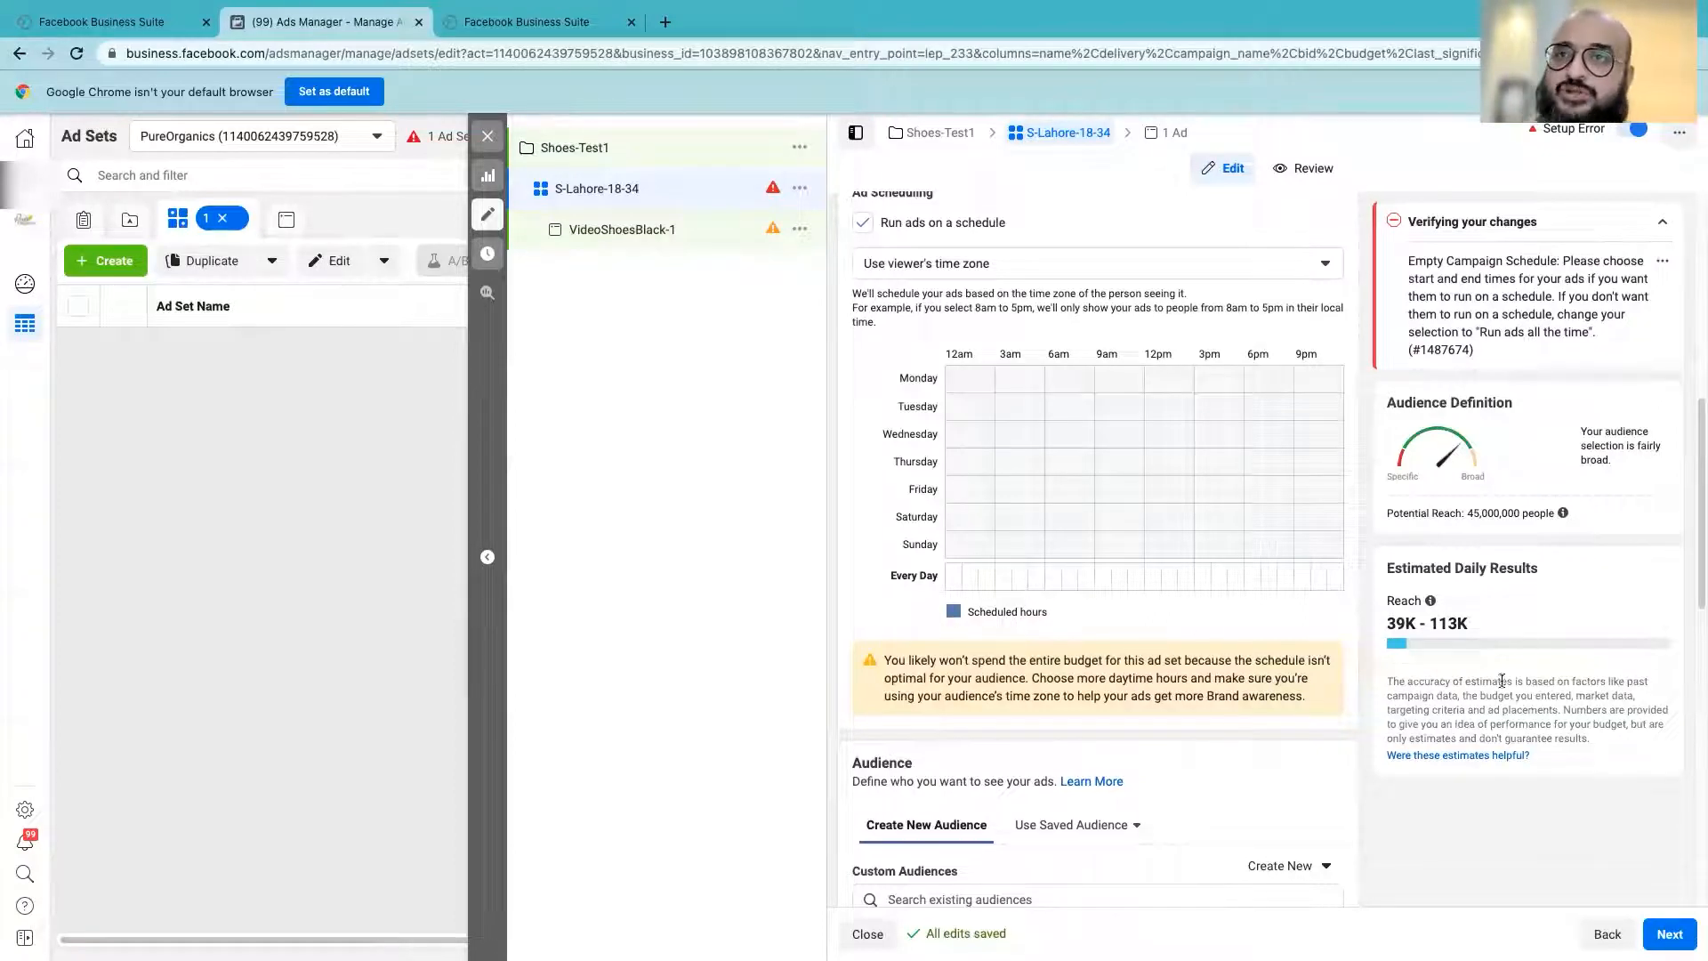
{"action": "scroll", "coordinate": [1506, 663], "scroll_direction": "down", "scroll_amount": 3}
{"action": "scroll", "coordinate": [1236, 652], "scroll_direction": "down", "scroll_amount": 1}
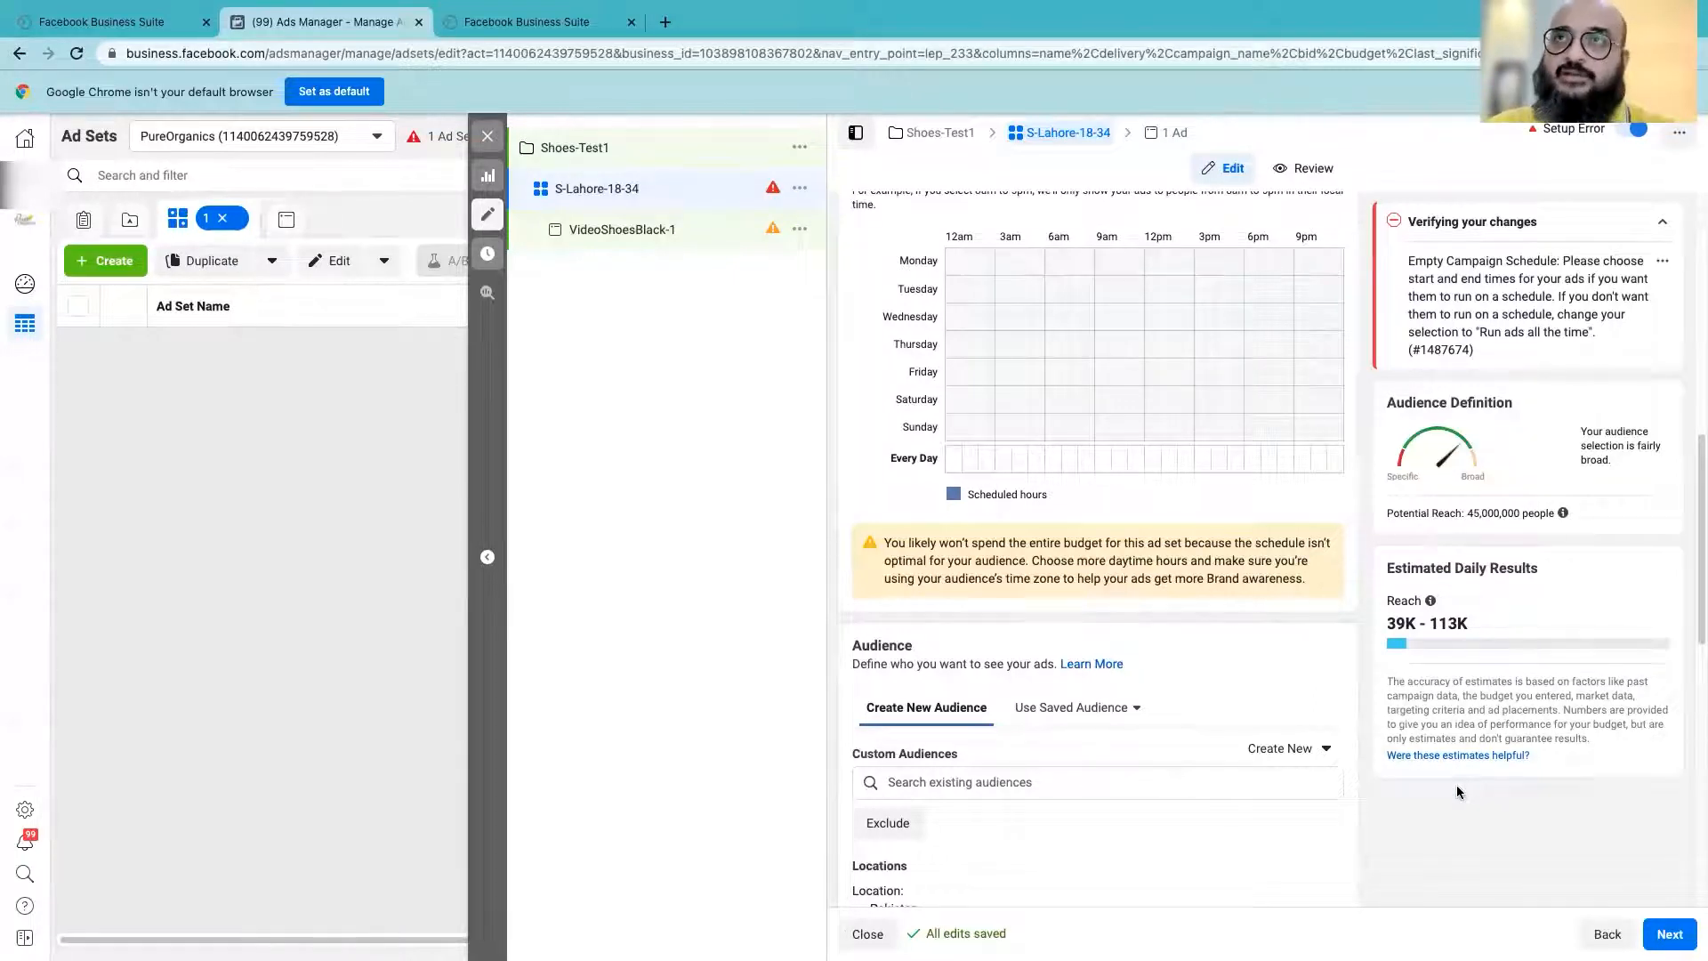
{"action": "scroll", "coordinate": [1455, 787], "scroll_direction": "up", "scroll_amount": 1}
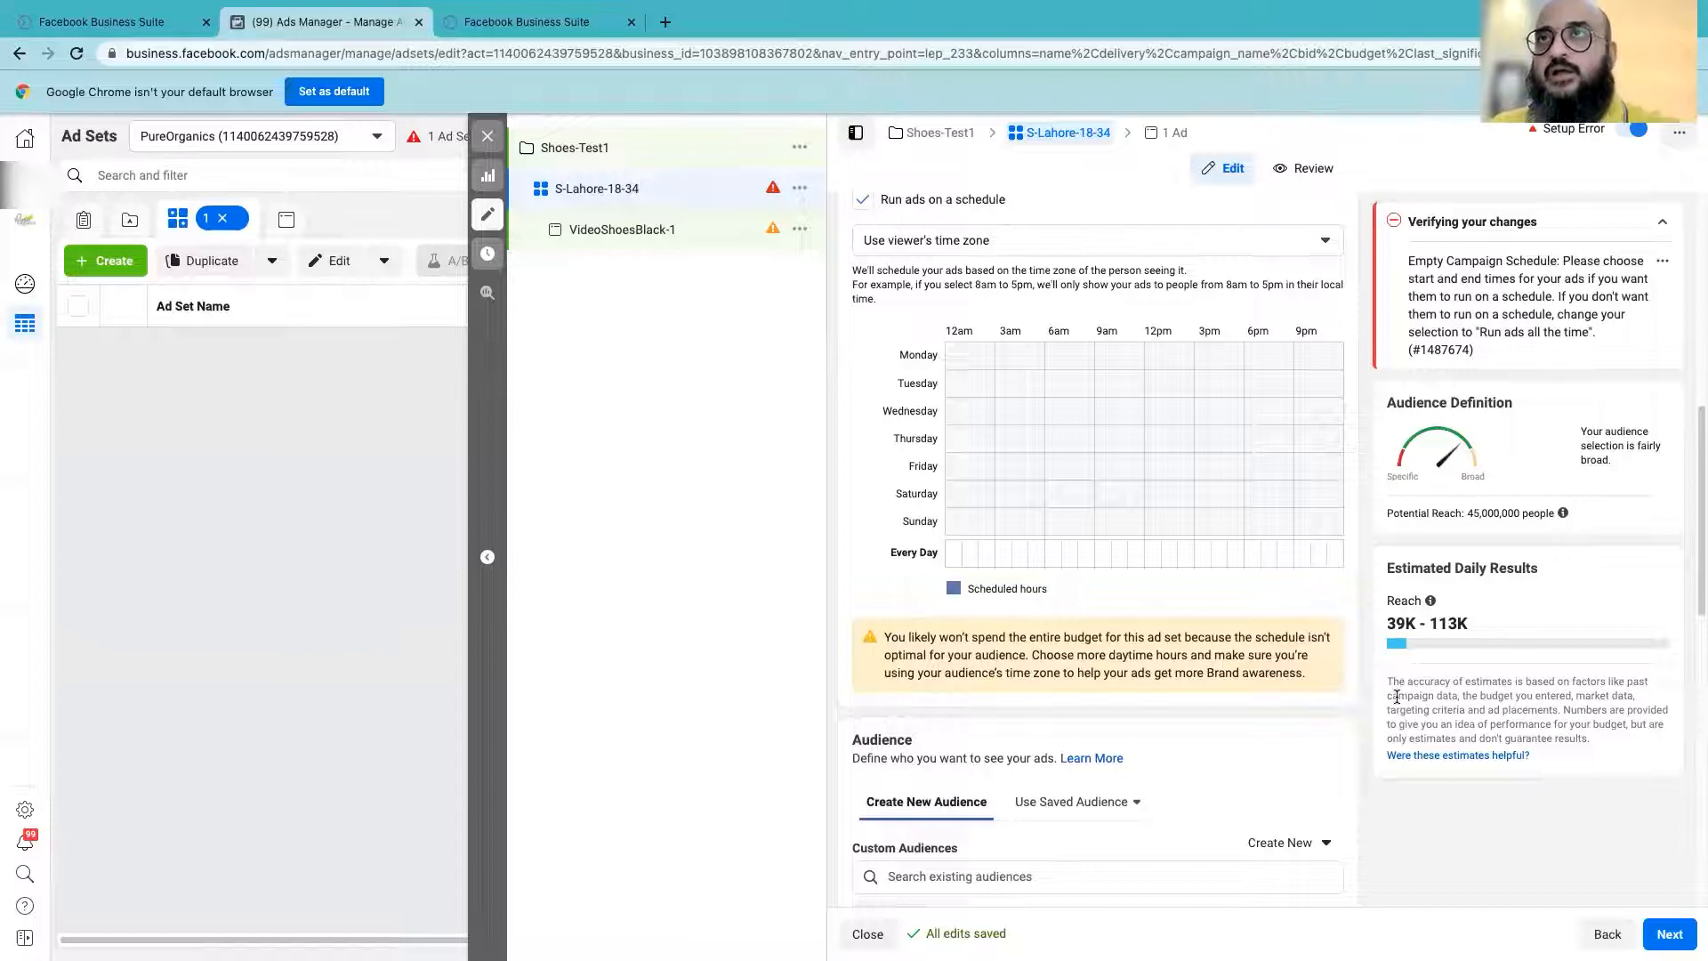
{"action": "scroll", "coordinate": [1412, 649], "scroll_direction": "down", "scroll_amount": 1}
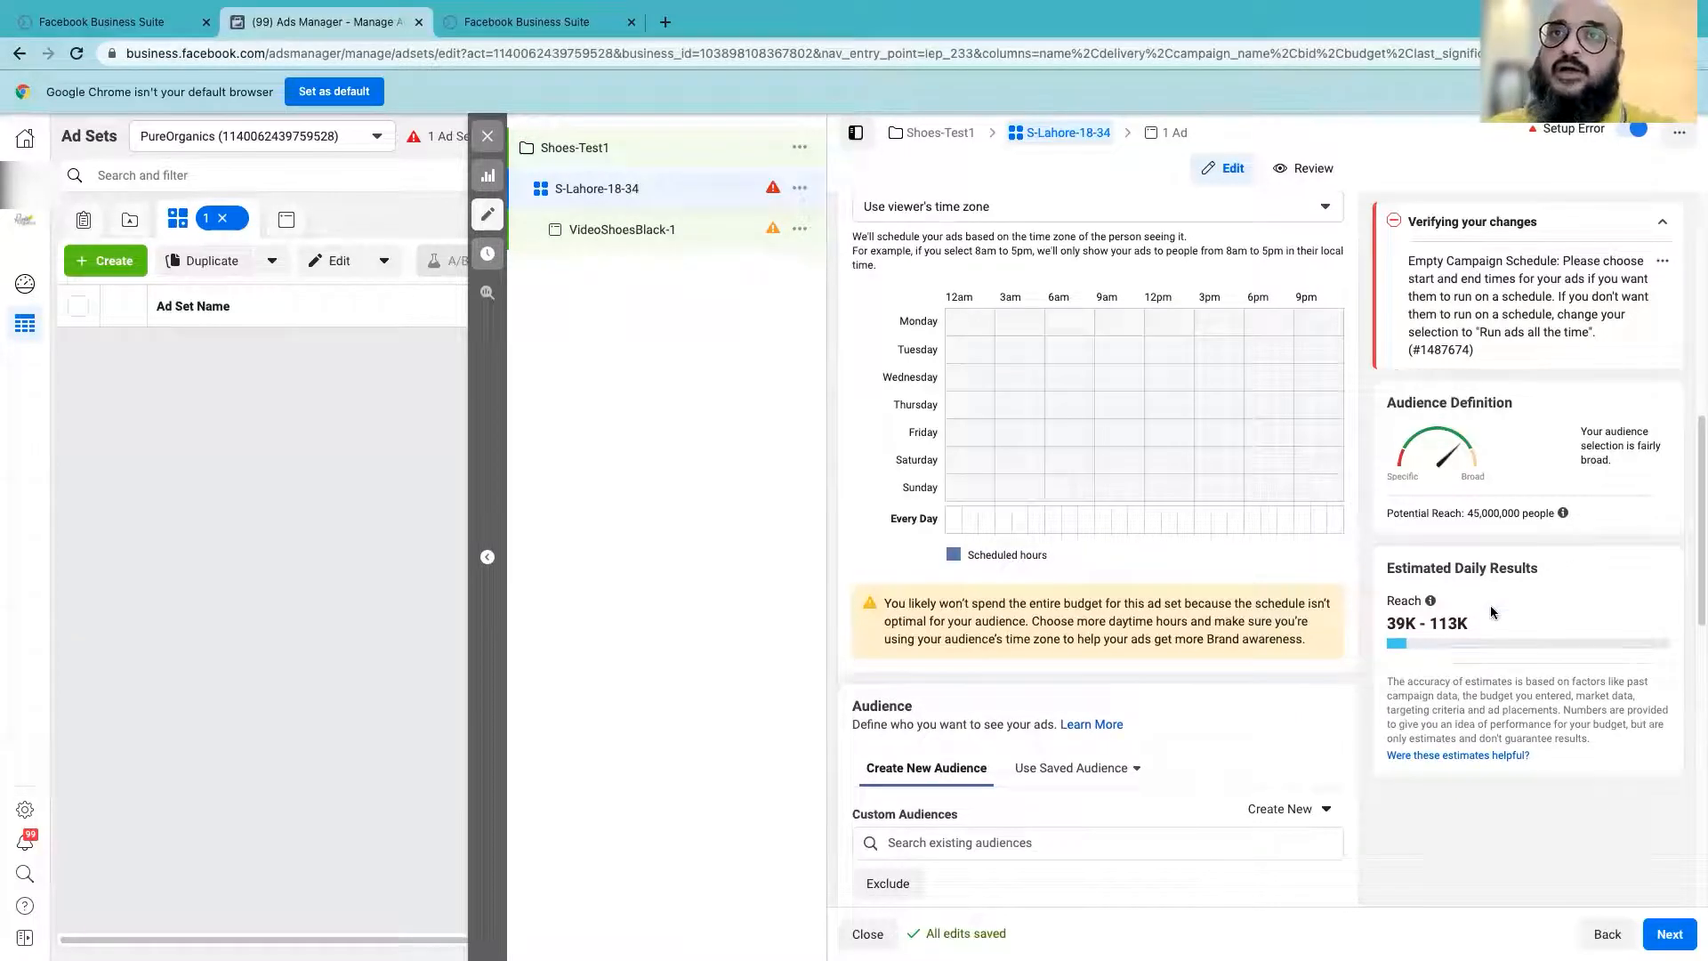
{"action": "scroll", "coordinate": [1257, 596], "scroll_direction": "down", "scroll_amount": 3}
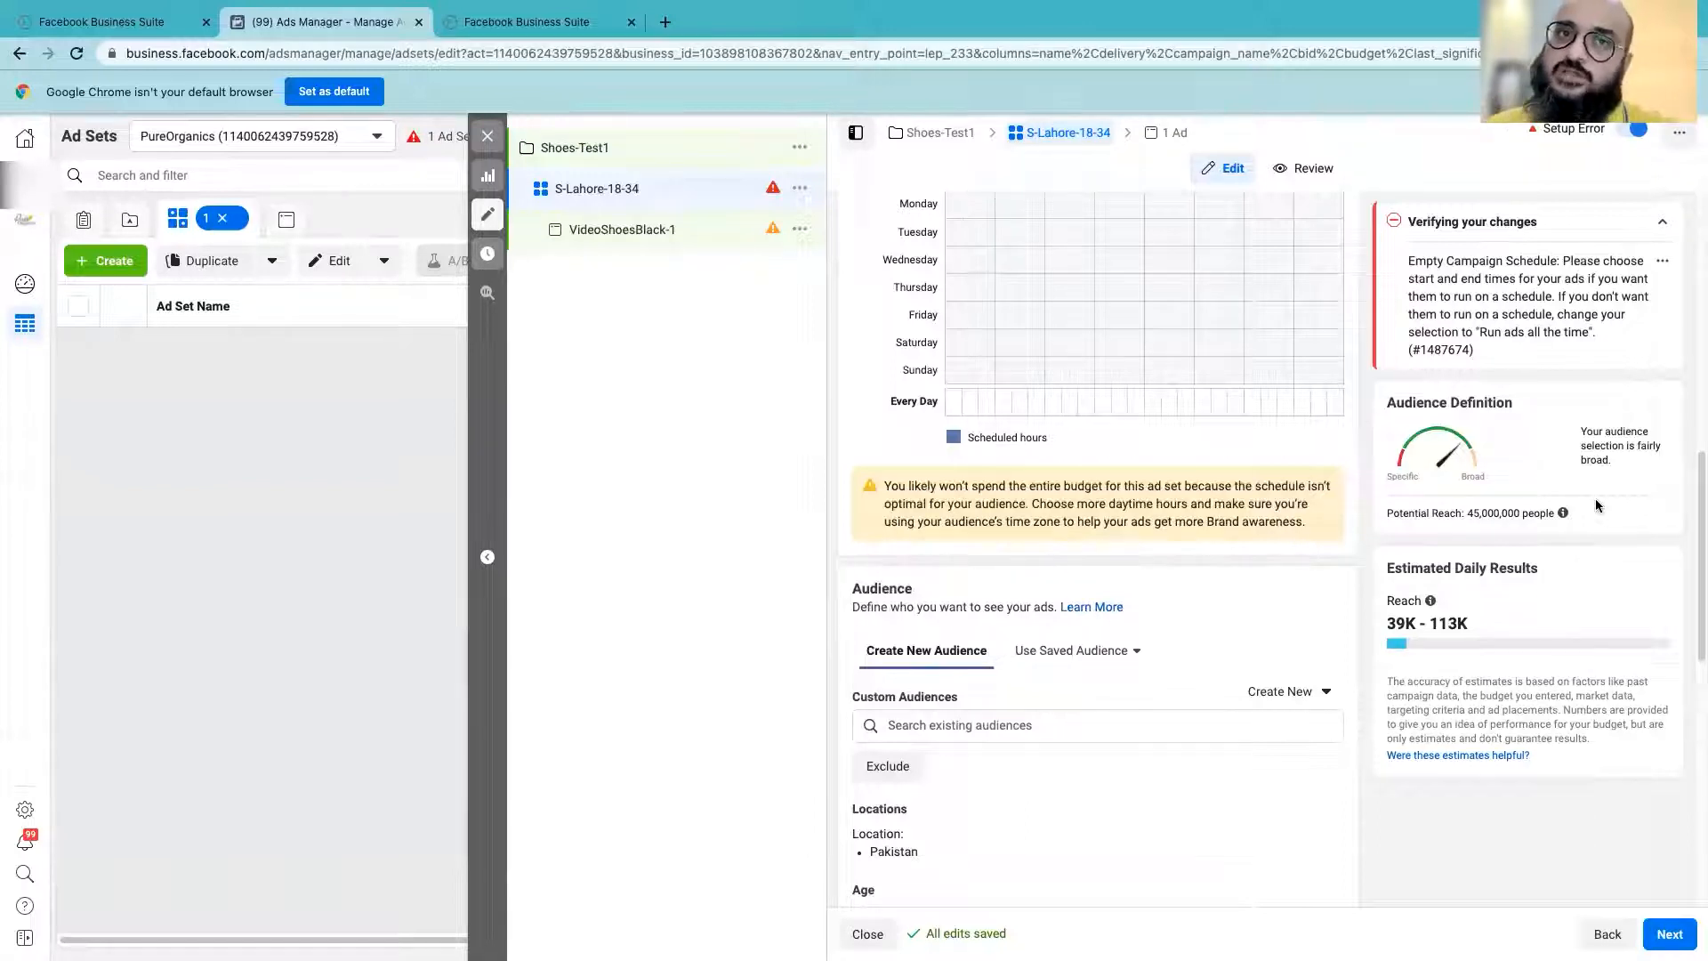
- Start creating a new Custom Audience for the ad set, opening the choice of audience sources
{"action": "scroll", "coordinate": [1290, 583], "scroll_direction": "down", "scroll_amount": 1}
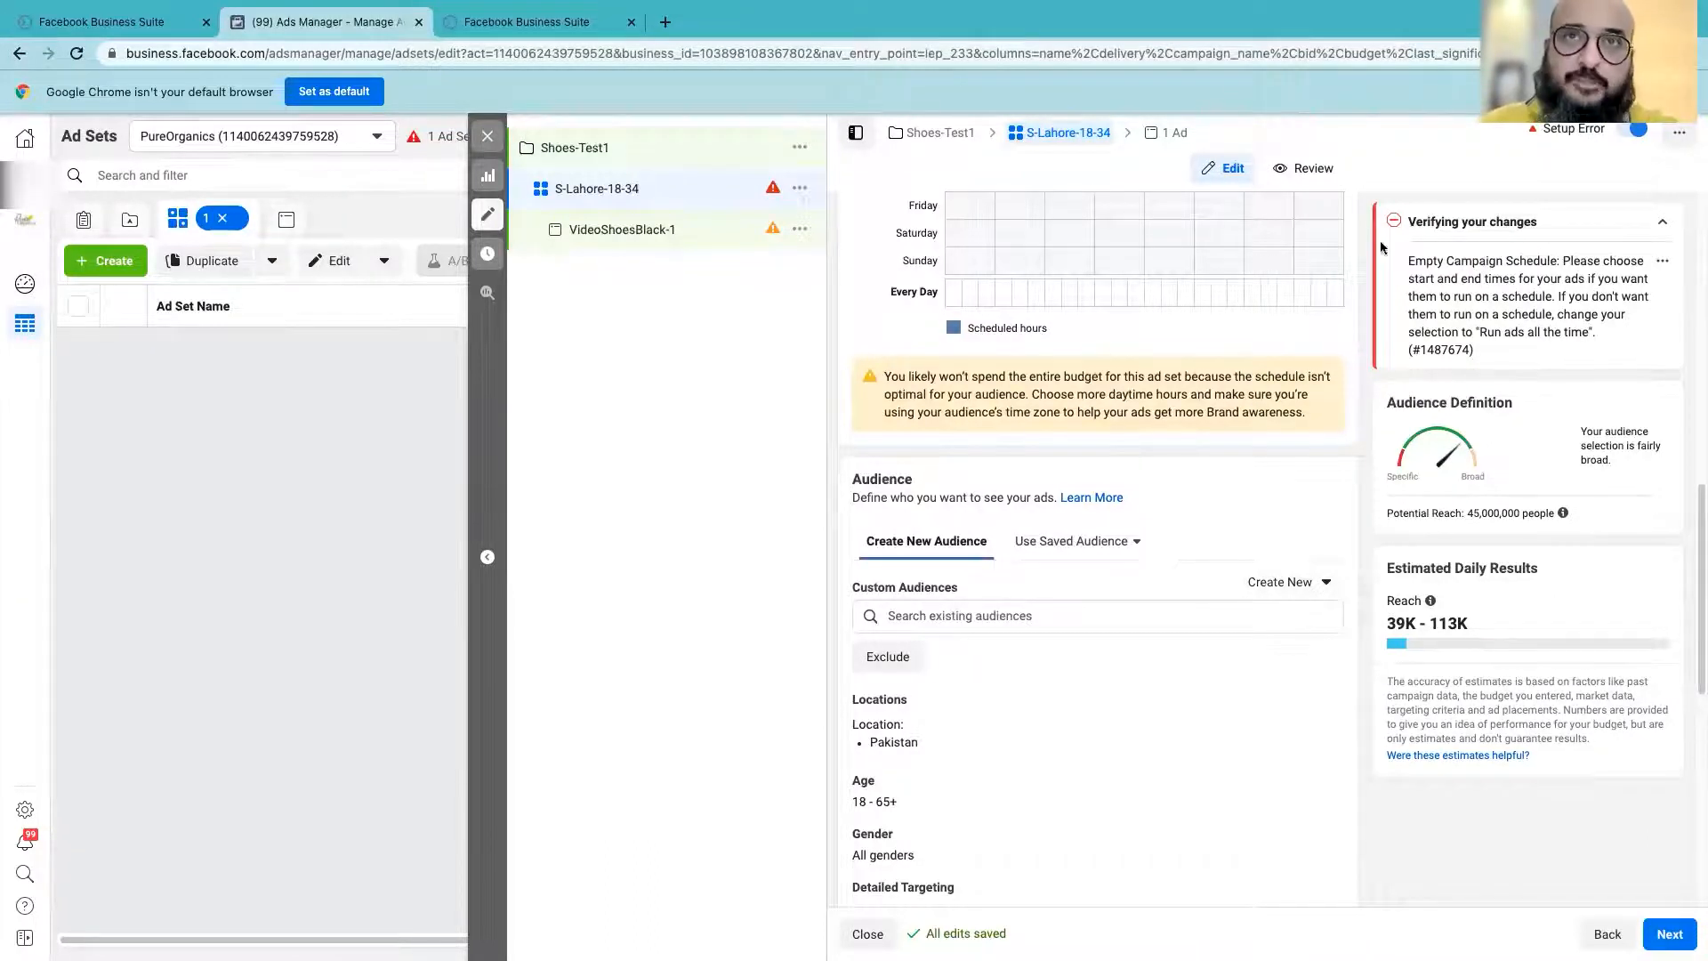
{"action": "scroll", "coordinate": [1106, 525], "scroll_direction": "down", "scroll_amount": 1}
{"action": "scroll", "coordinate": [1278, 748], "scroll_direction": "down", "scroll_amount": 4}
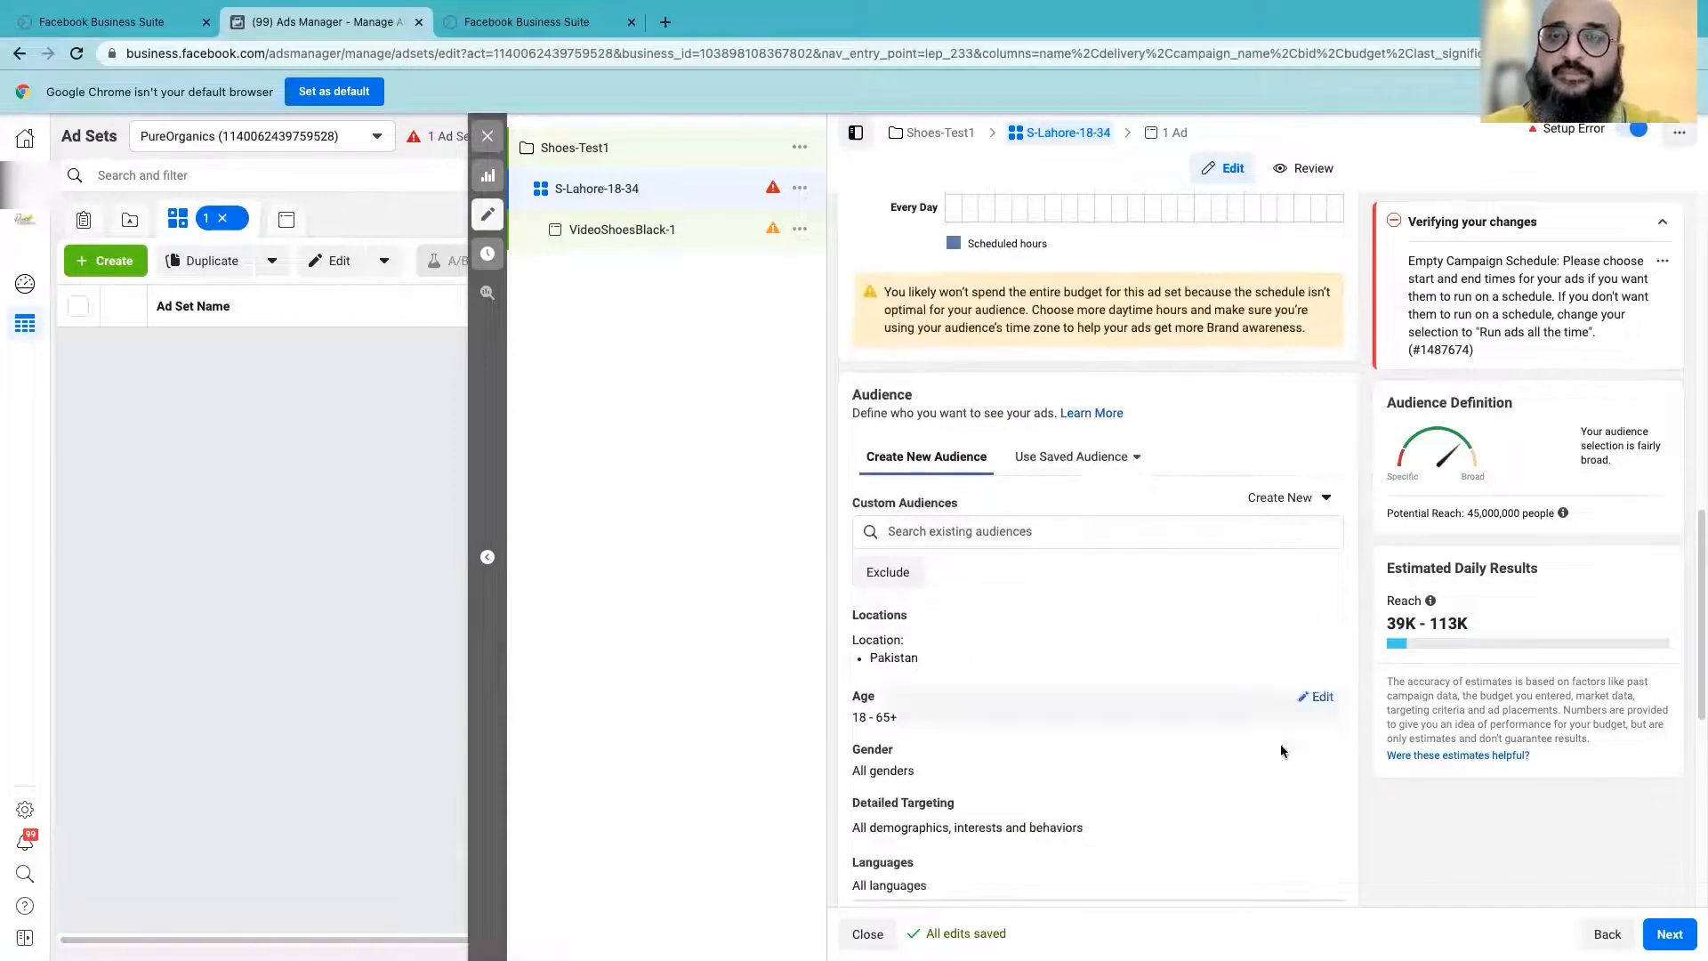
{"action": "scroll", "coordinate": [1268, 779], "scroll_direction": "up", "scroll_amount": 2}
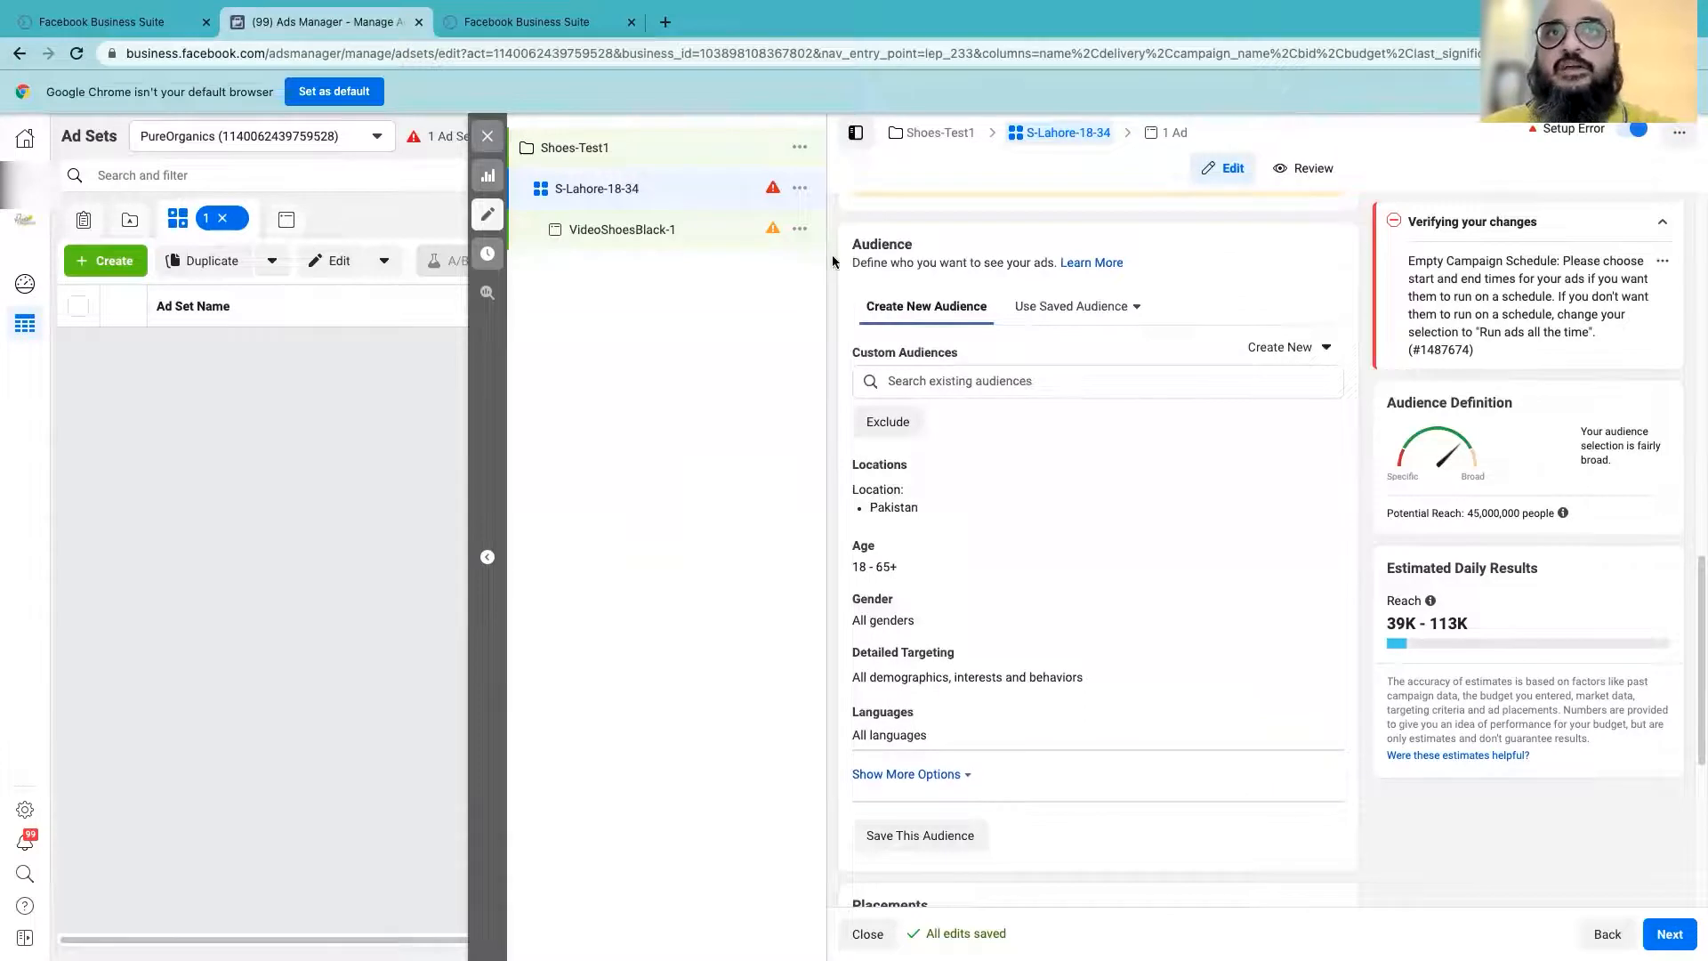
{"action": "mouse_move", "coordinate": [1326, 669]}
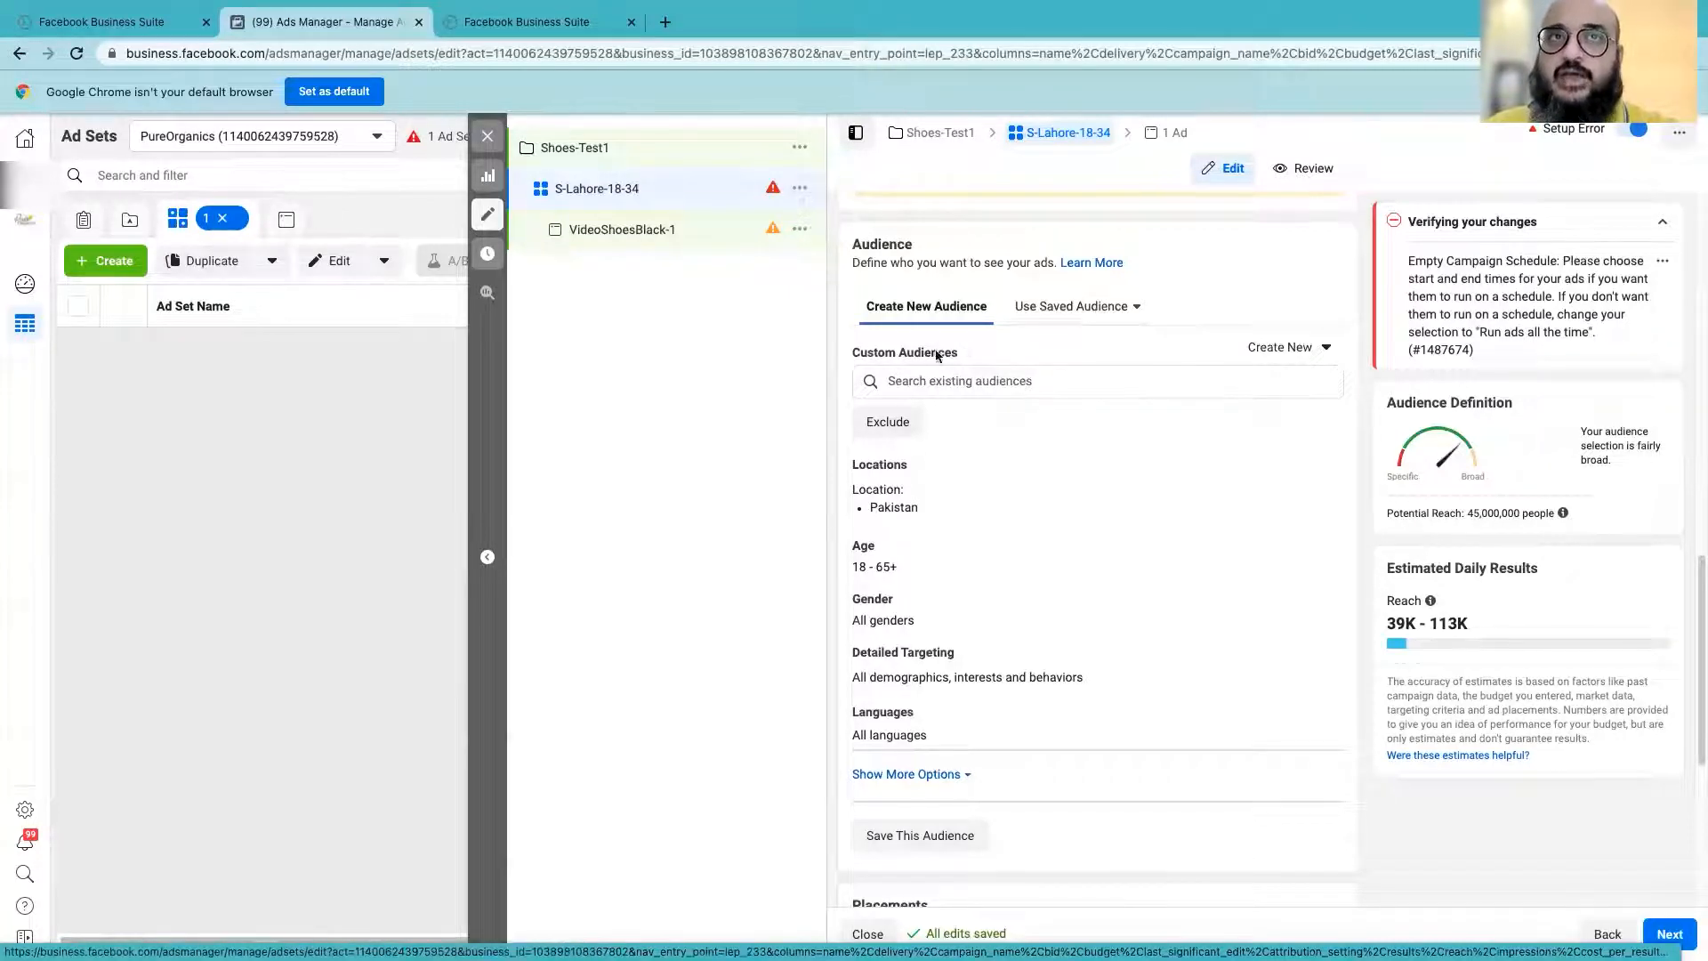
{"action": "left_click", "coordinate": [1289, 347]}
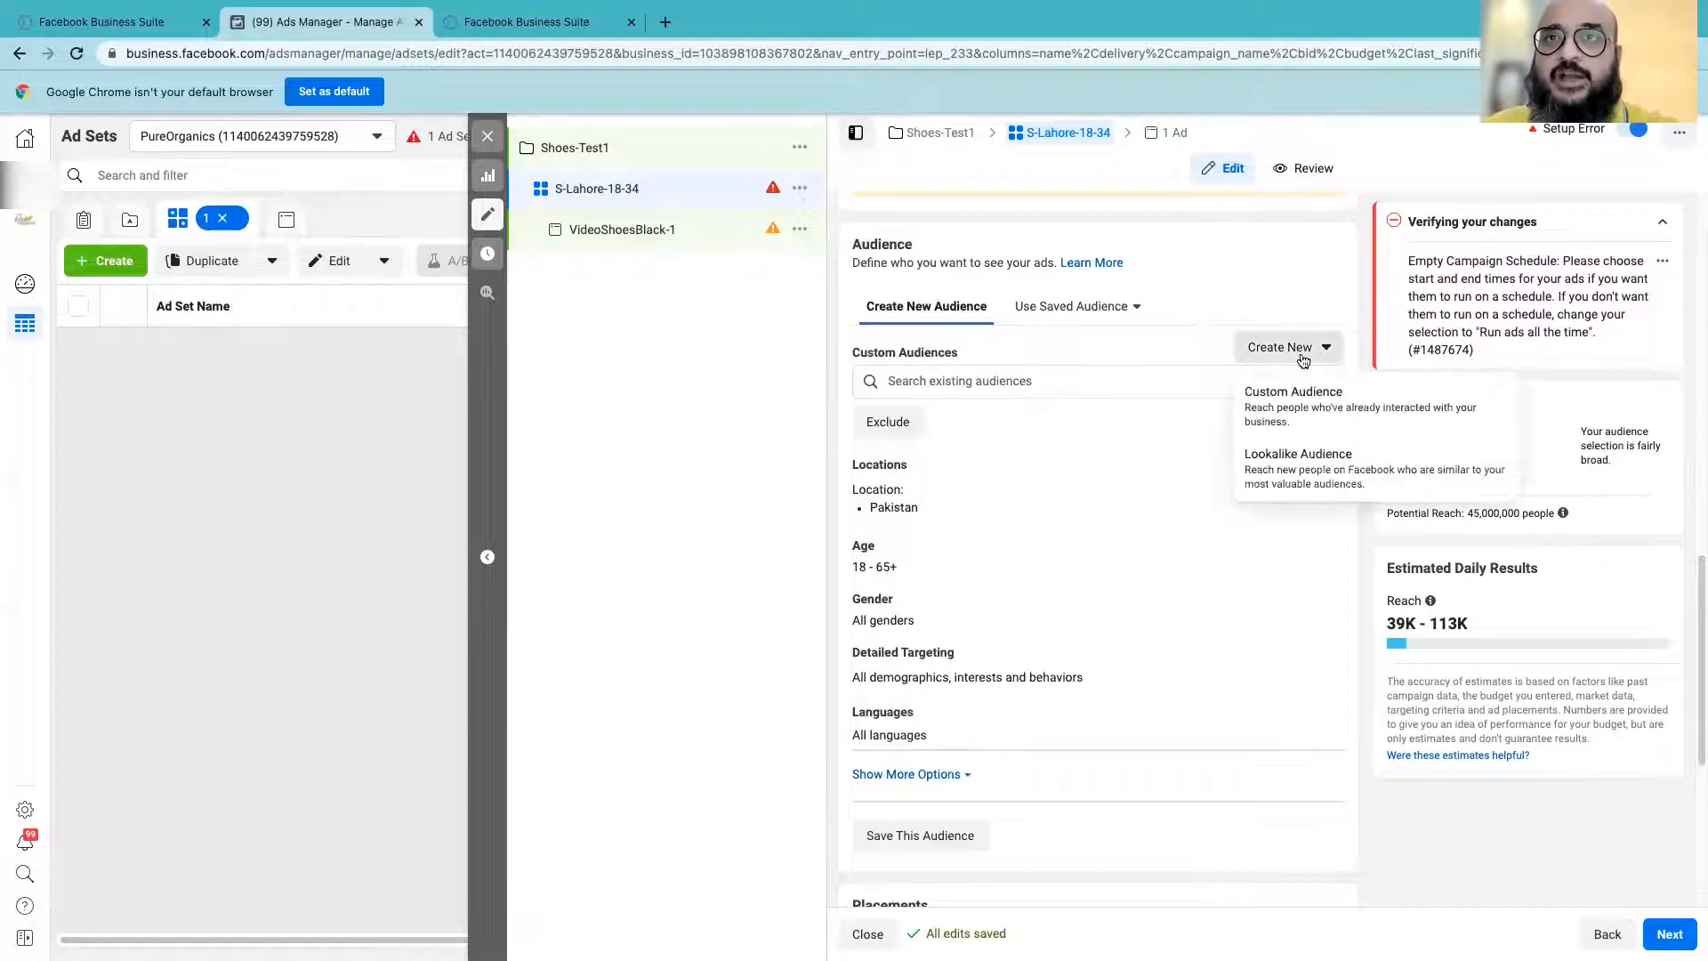
{"action": "left_click", "coordinate": [1282, 403]}
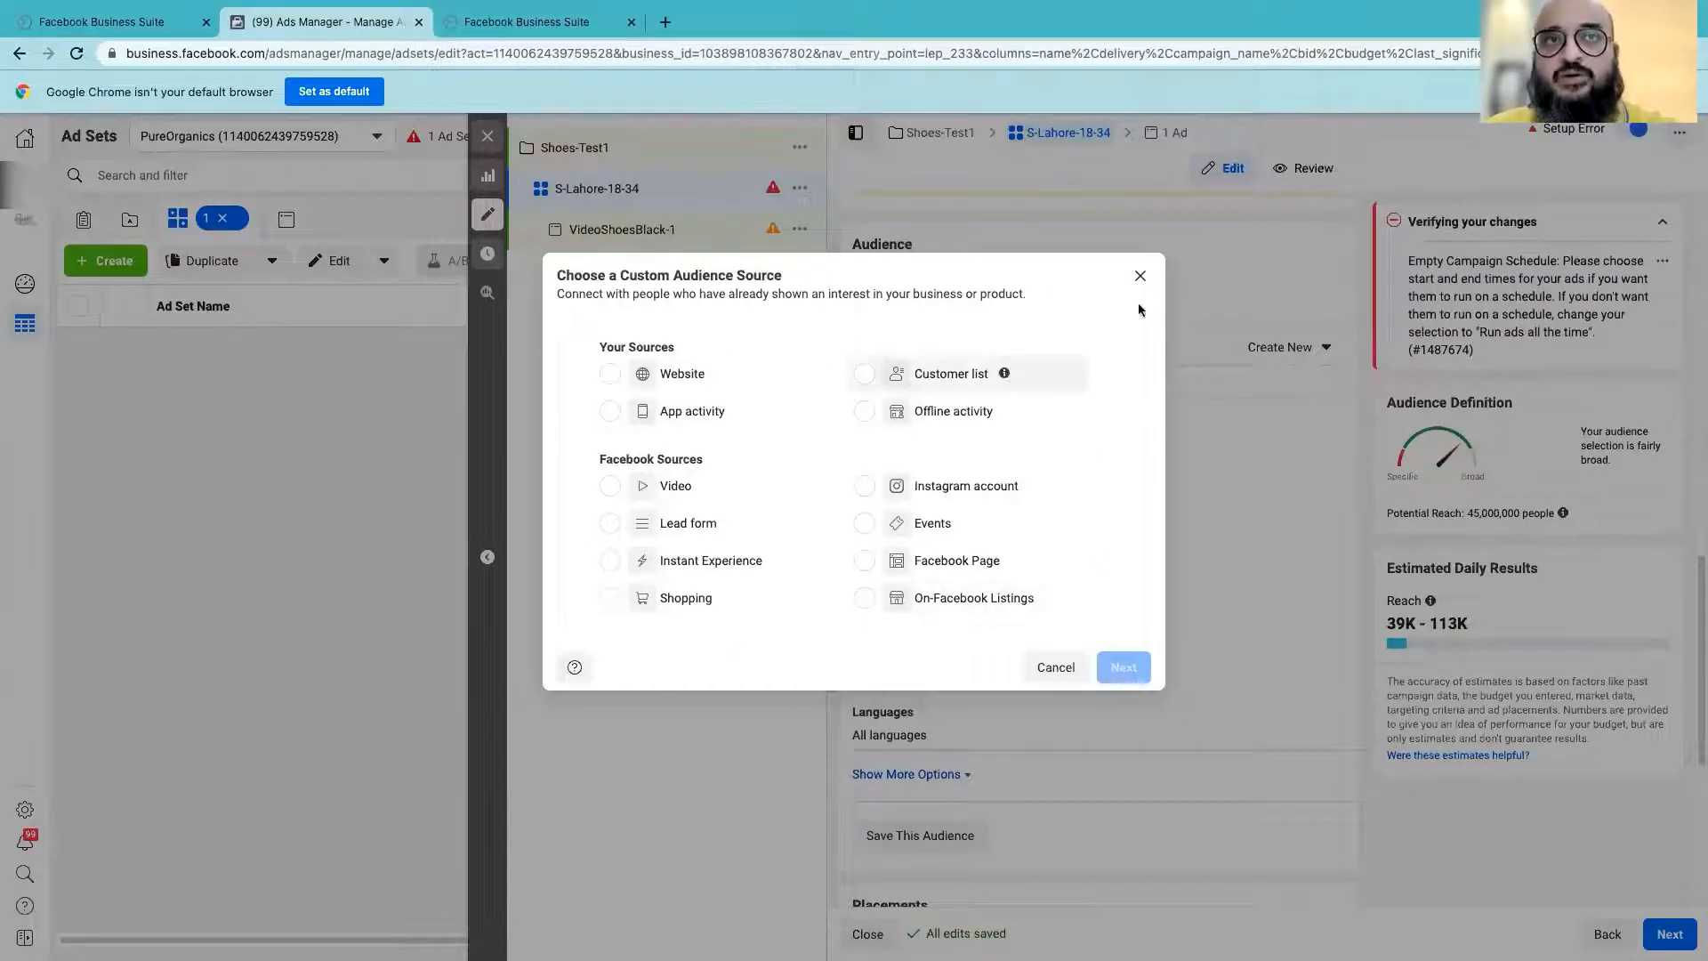
- Leave the Custom Audience source selection and review the Custom Audience and Lookalike Audience creation options
{"action": "left_click", "coordinate": [1140, 276]}
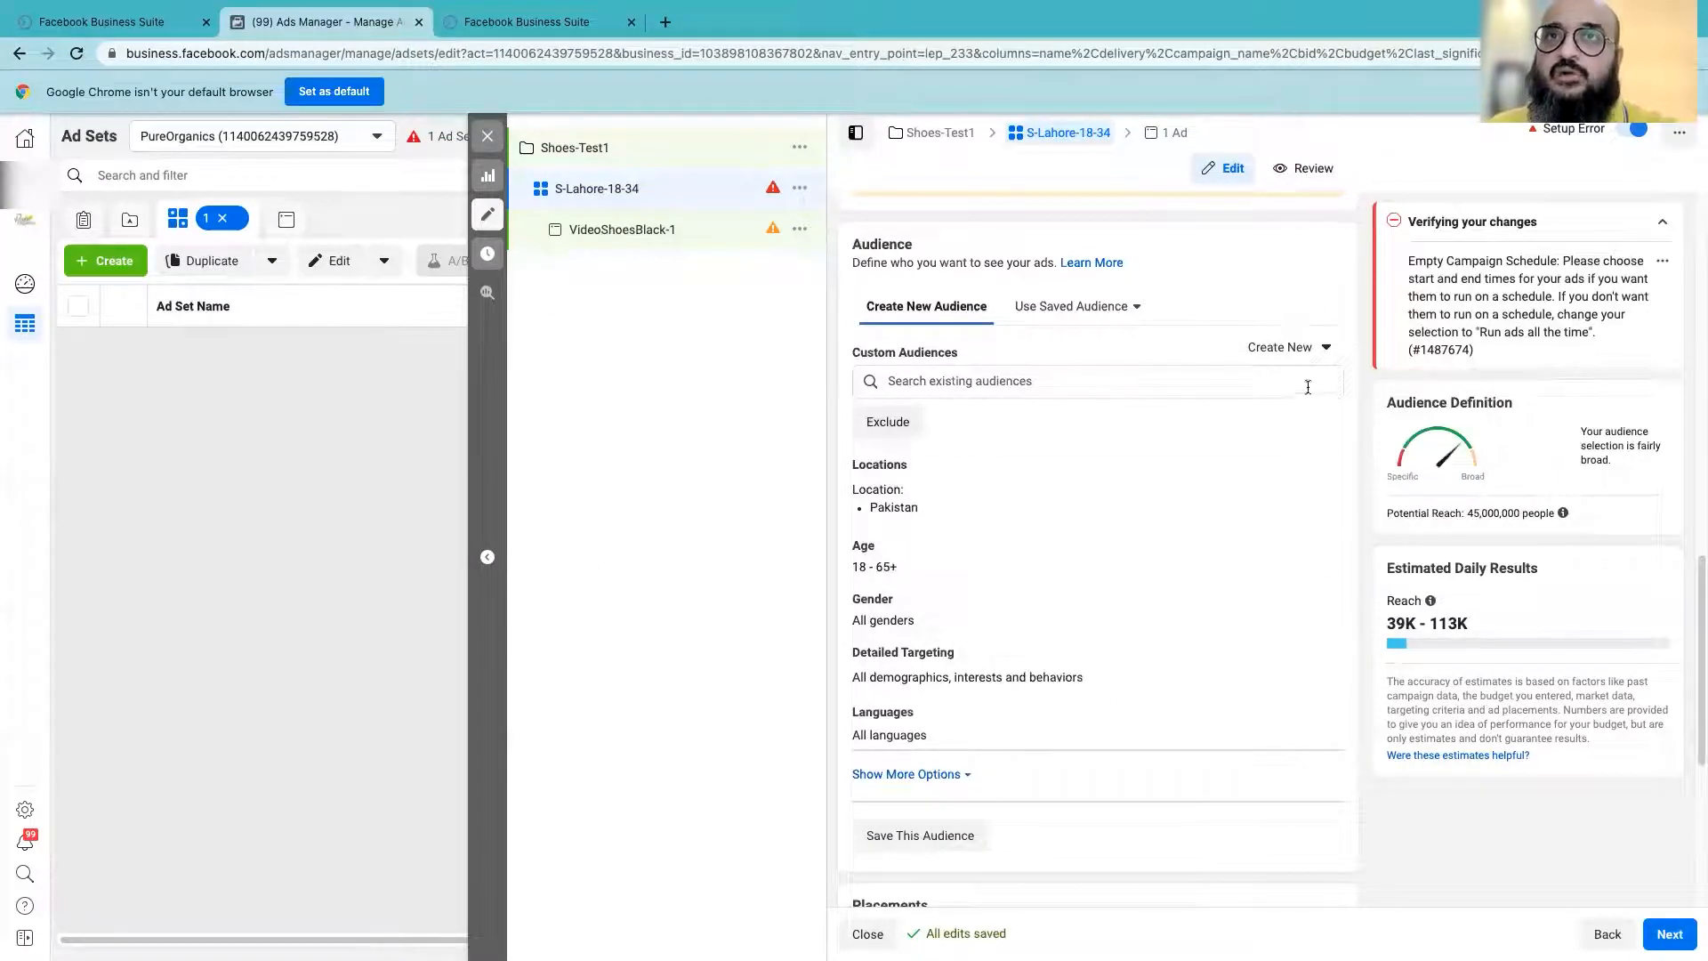
{"action": "left_click", "coordinate": [1303, 352]}
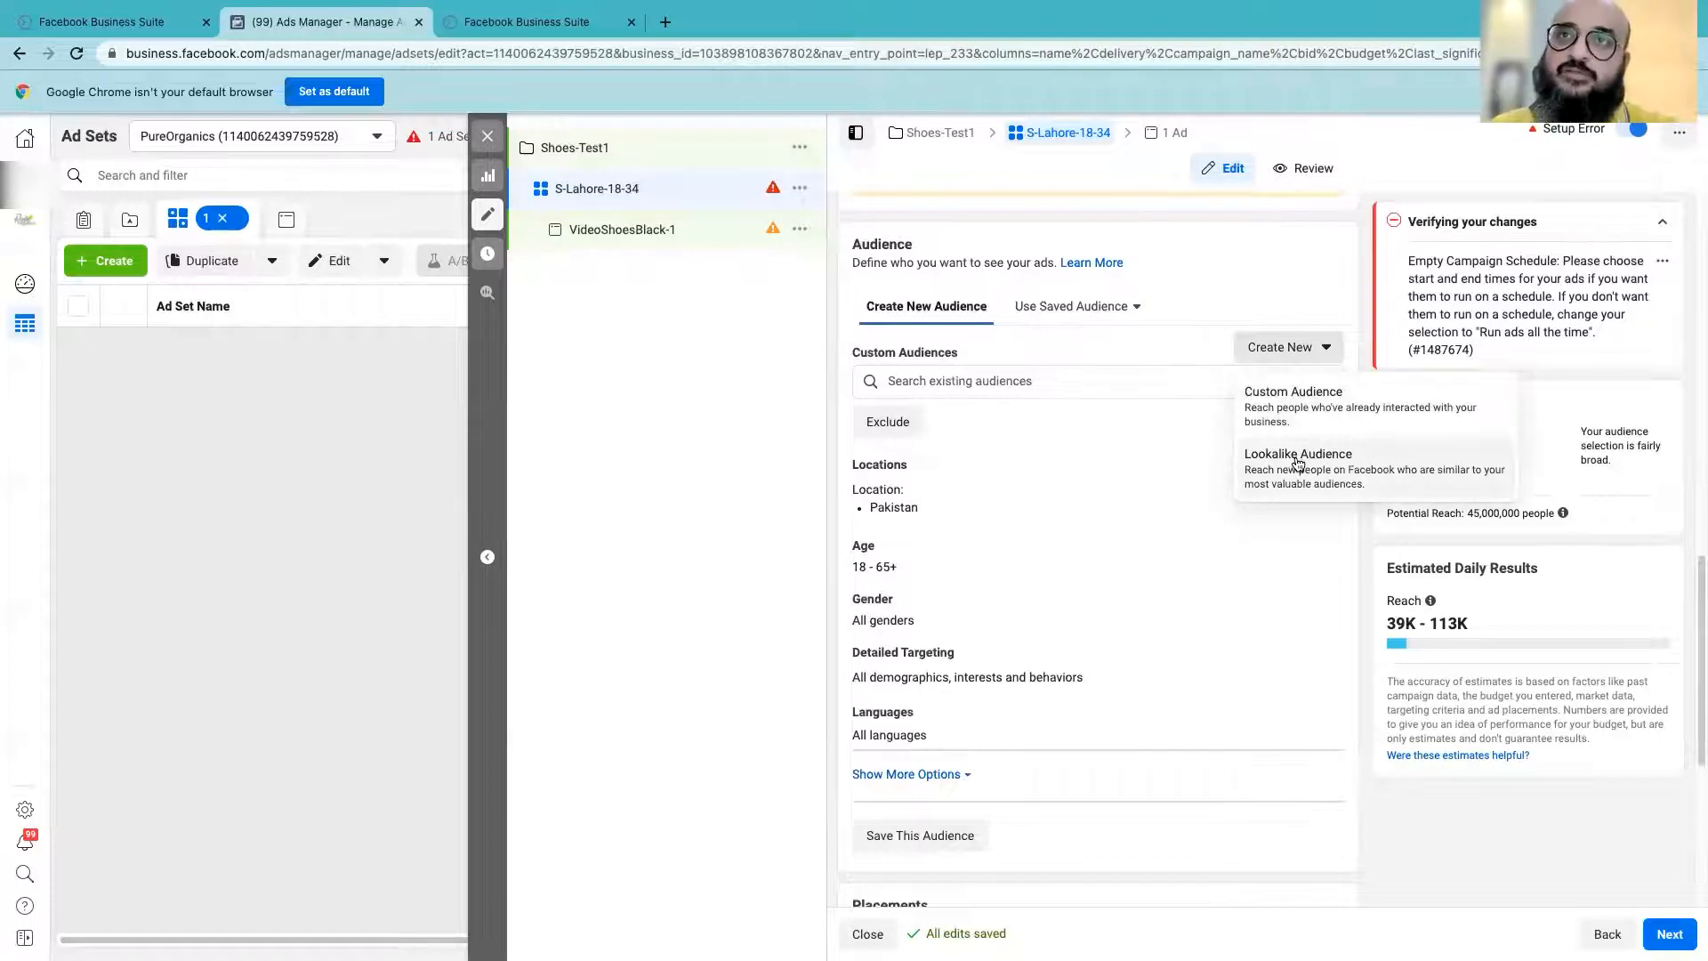
{"action": "left_click", "coordinate": [1355, 671]}
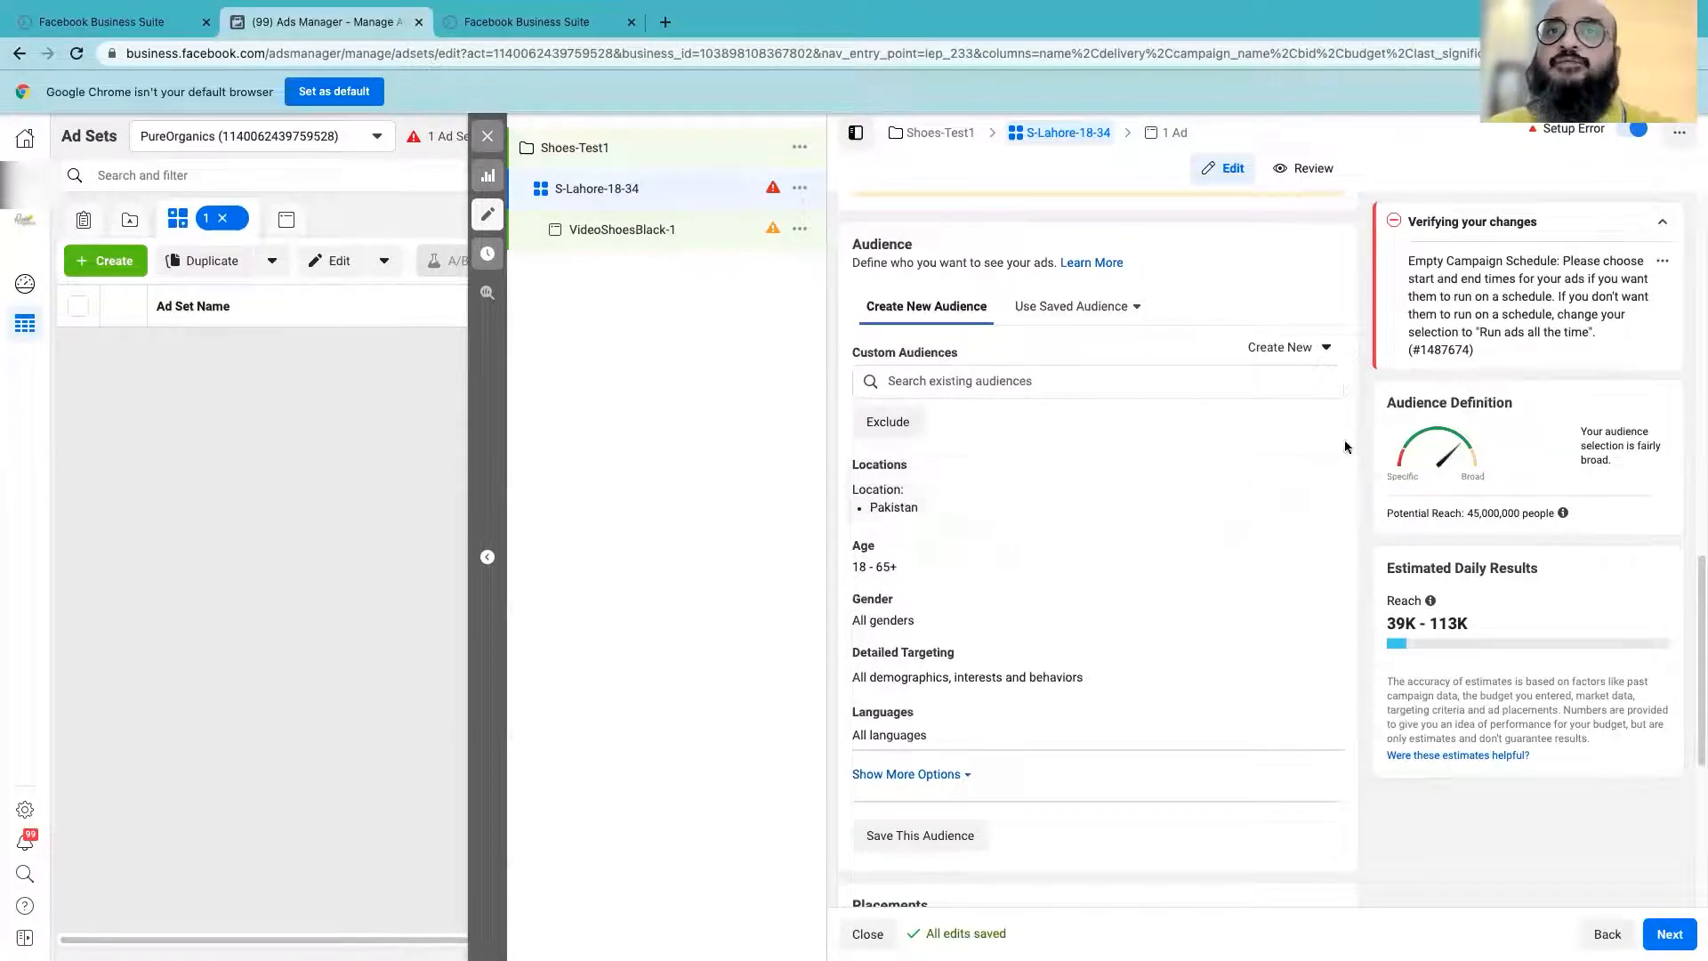
- Open the audience's Locations settings for editing and recheck the types of new audience that can be created
{"action": "left_click", "coordinate": [1320, 471]}
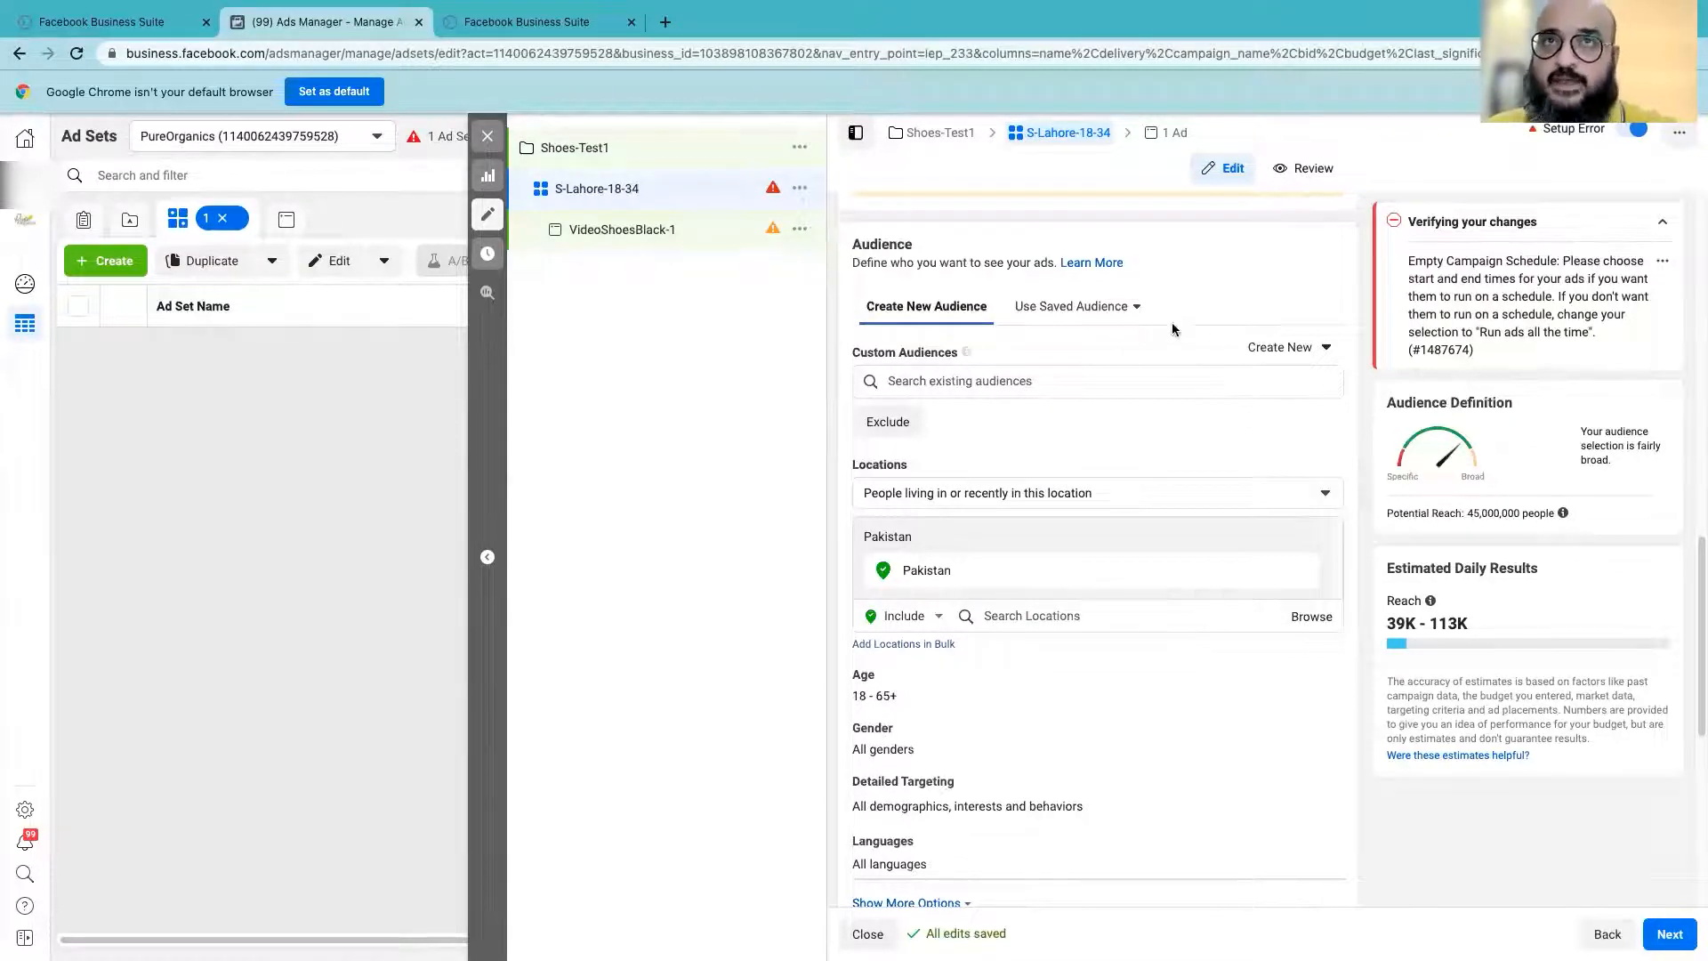
{"action": "left_click", "coordinate": [1296, 348]}
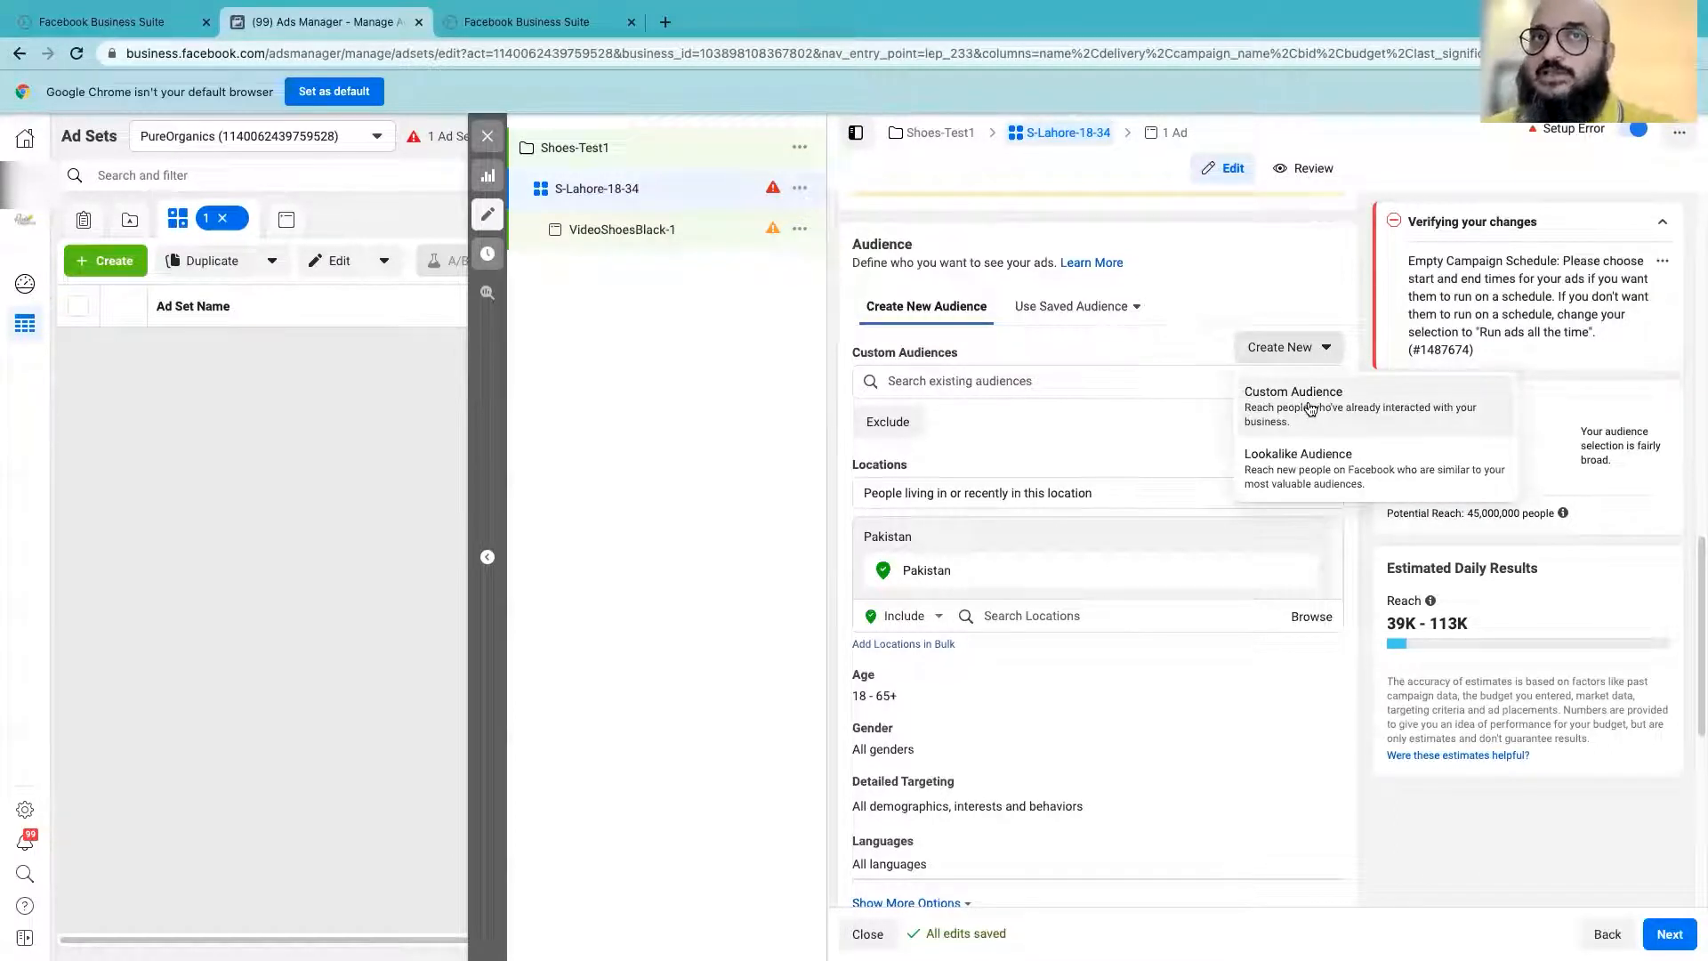
{"action": "left_click", "coordinate": [1030, 438]}
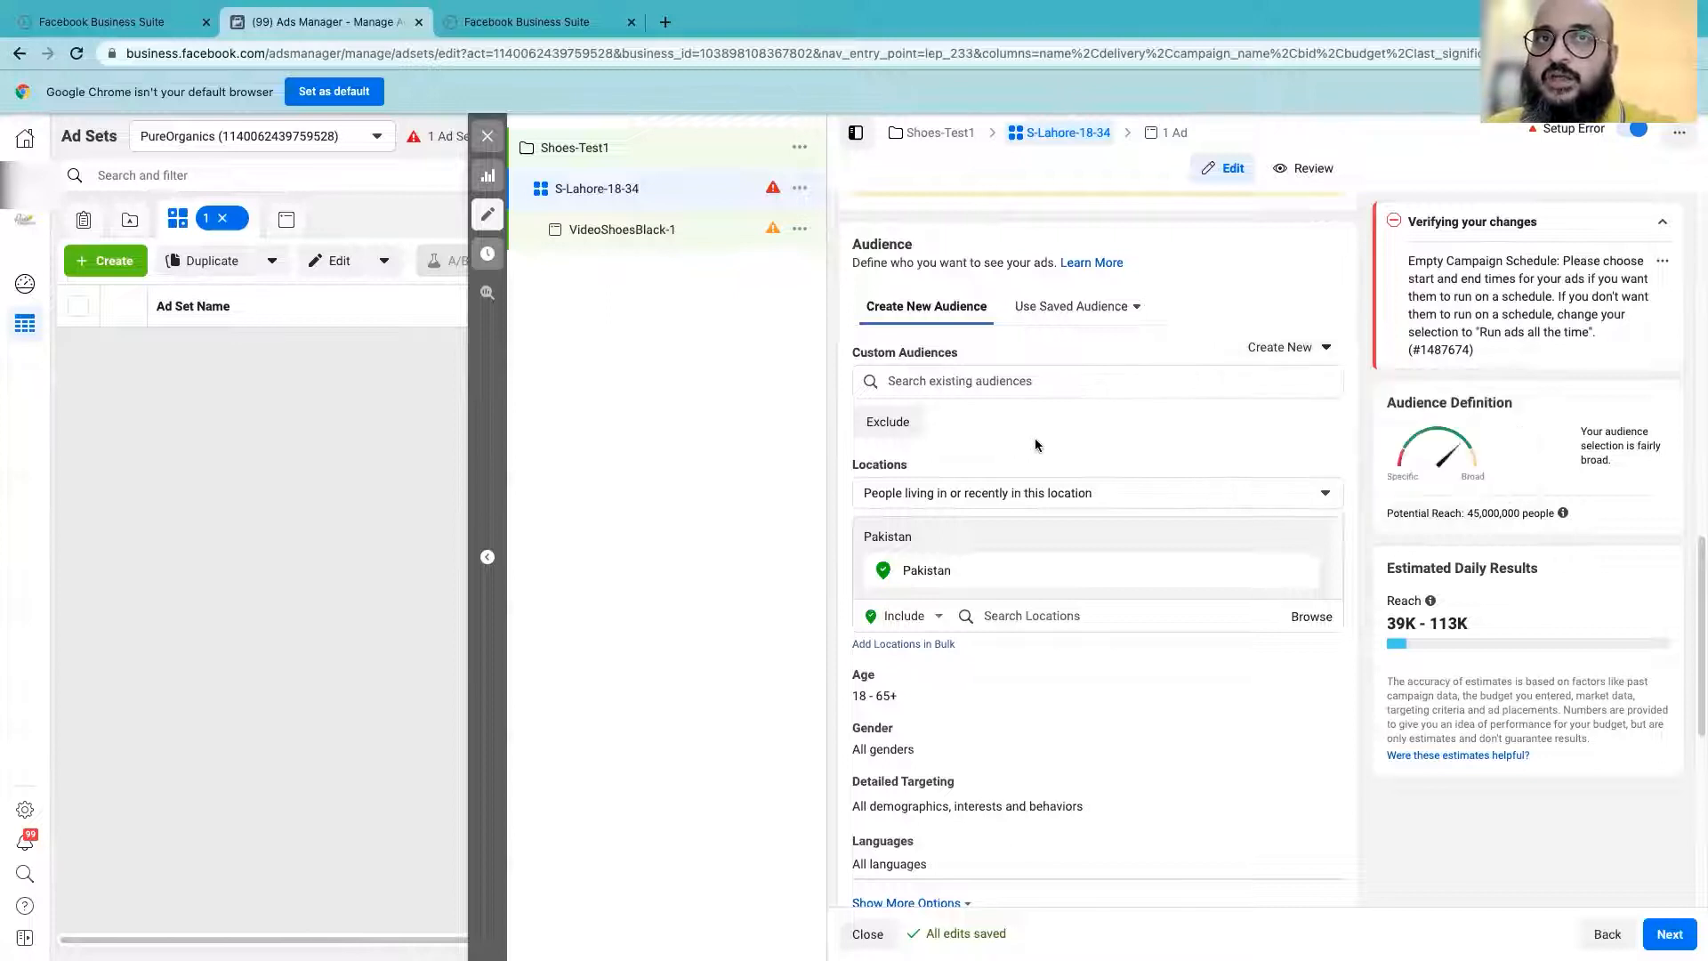
- View the sources available for a new Custom Audience and close the selection without choosing one
{"action": "scroll", "coordinate": [1224, 541], "scroll_direction": "down", "scroll_amount": 1}
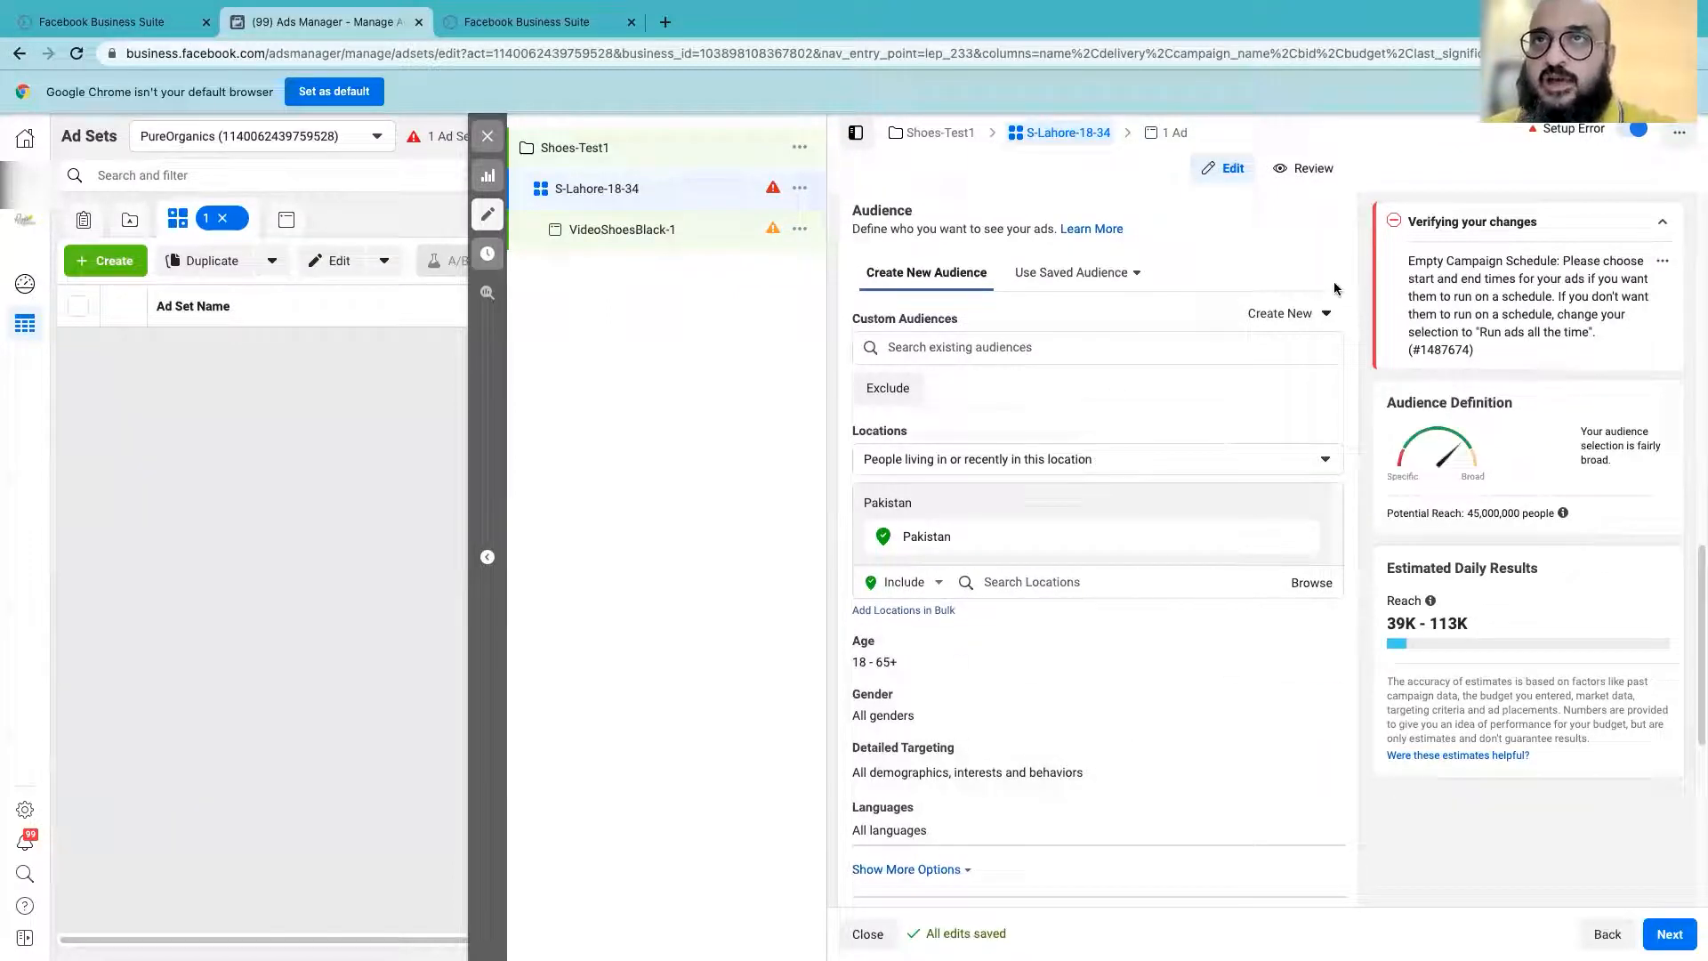
{"action": "left_click", "coordinate": [1286, 314]}
{"action": "left_click", "coordinate": [1299, 376]}
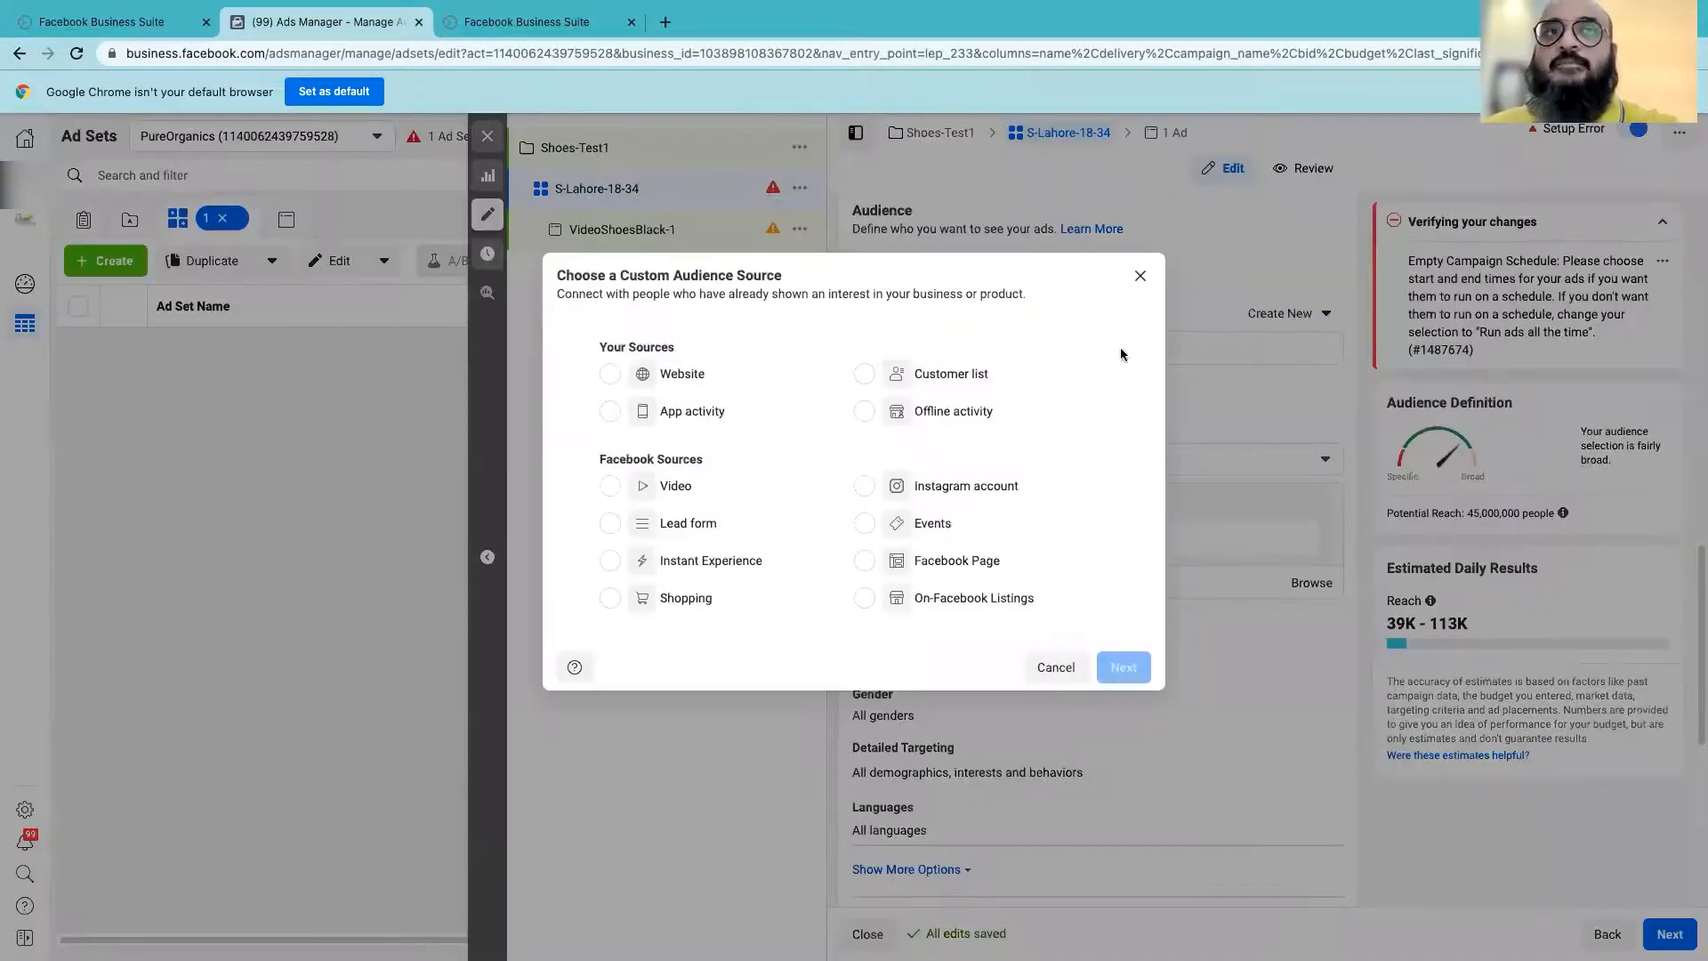
{"action": "left_click", "coordinate": [1139, 278]}
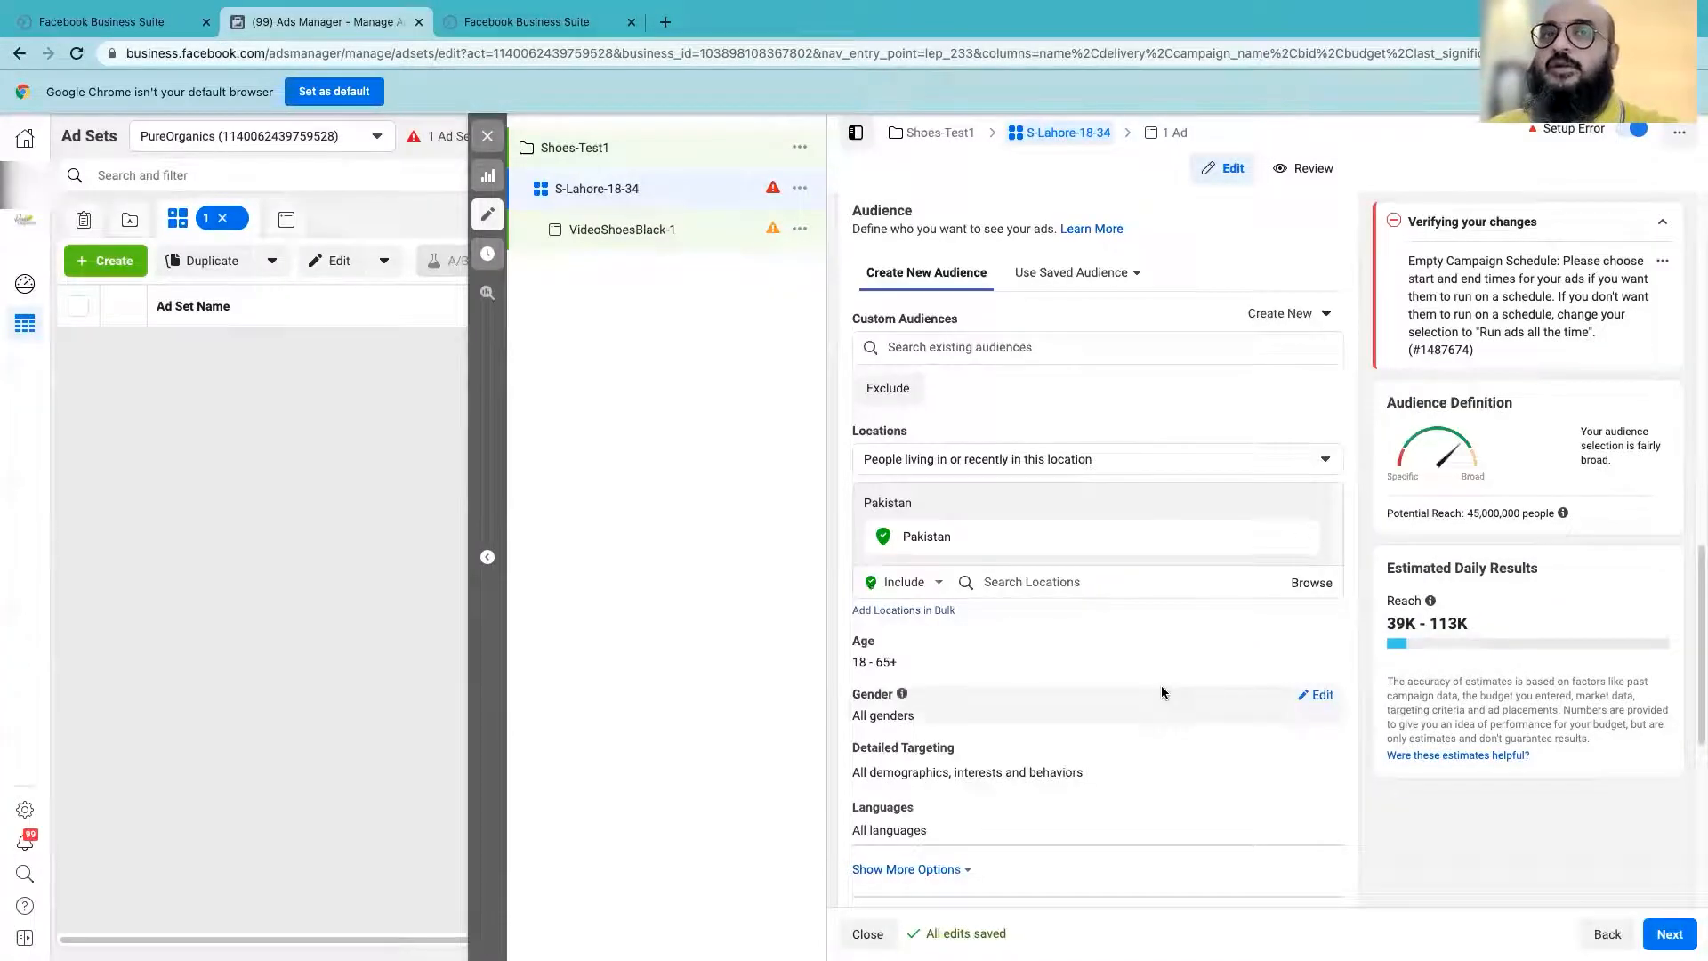
- Review the audience settings, including the new-audience types and the saved audience choices
{"action": "scroll", "coordinate": [1162, 680], "scroll_direction": "down", "scroll_amount": 2}
{"action": "scroll", "coordinate": [1165, 678], "scroll_direction": "up", "scroll_amount": 1}
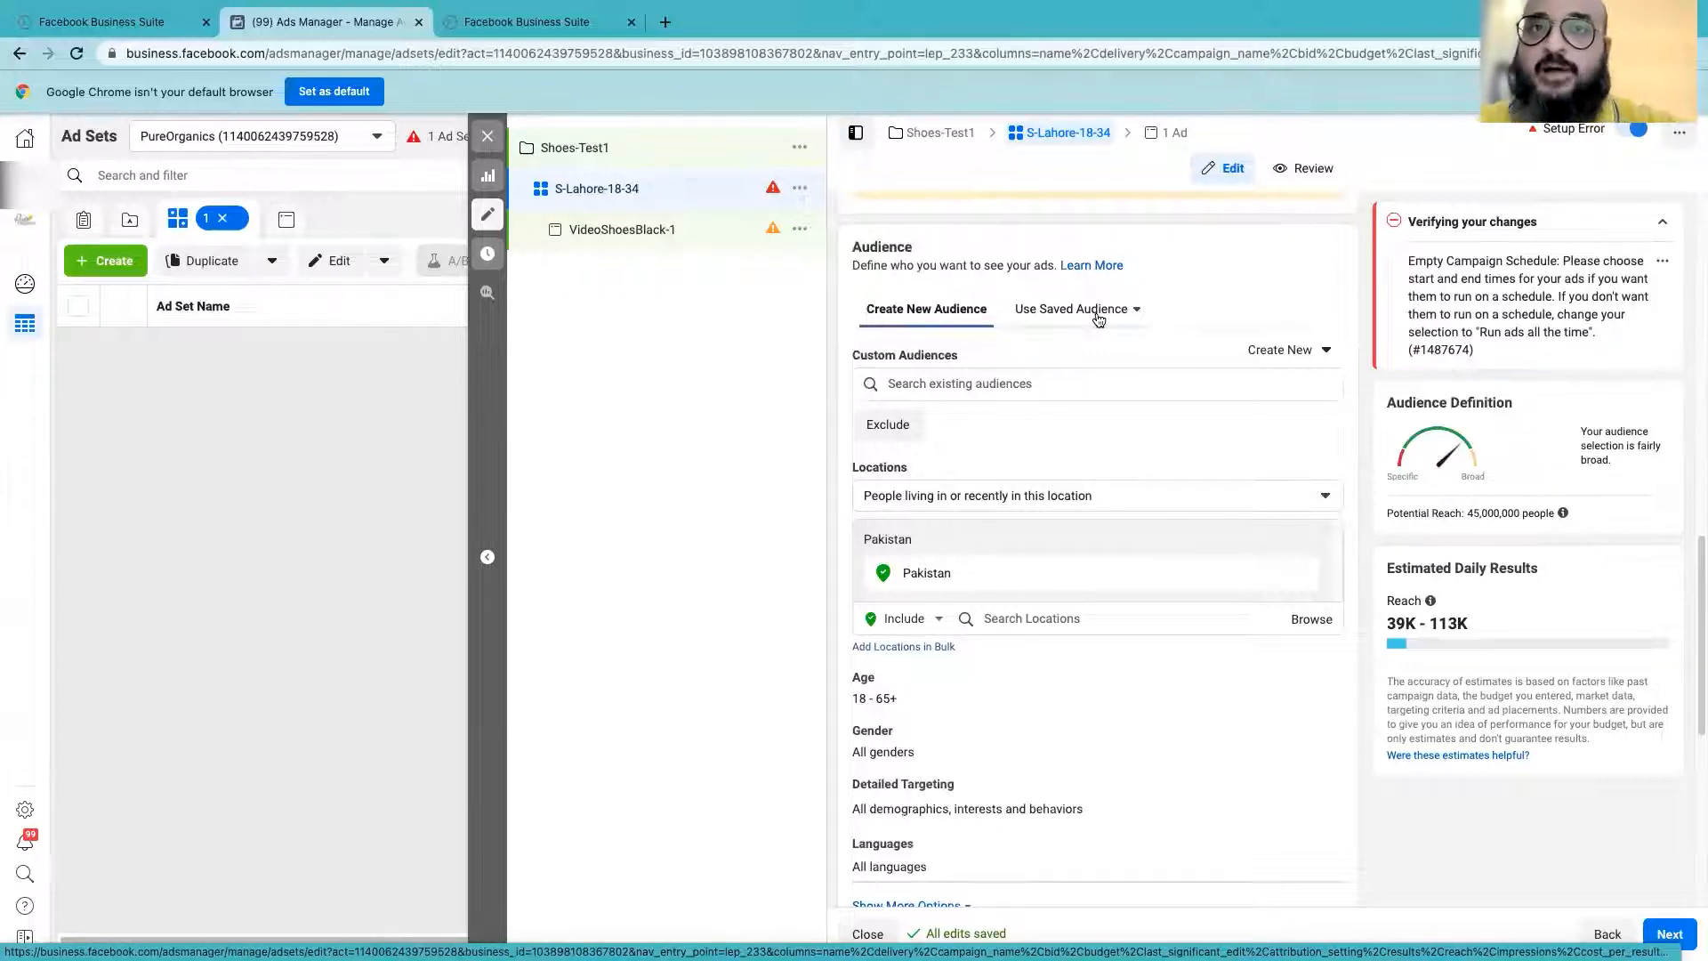
{"action": "mouse_move", "coordinate": [949, 580]}
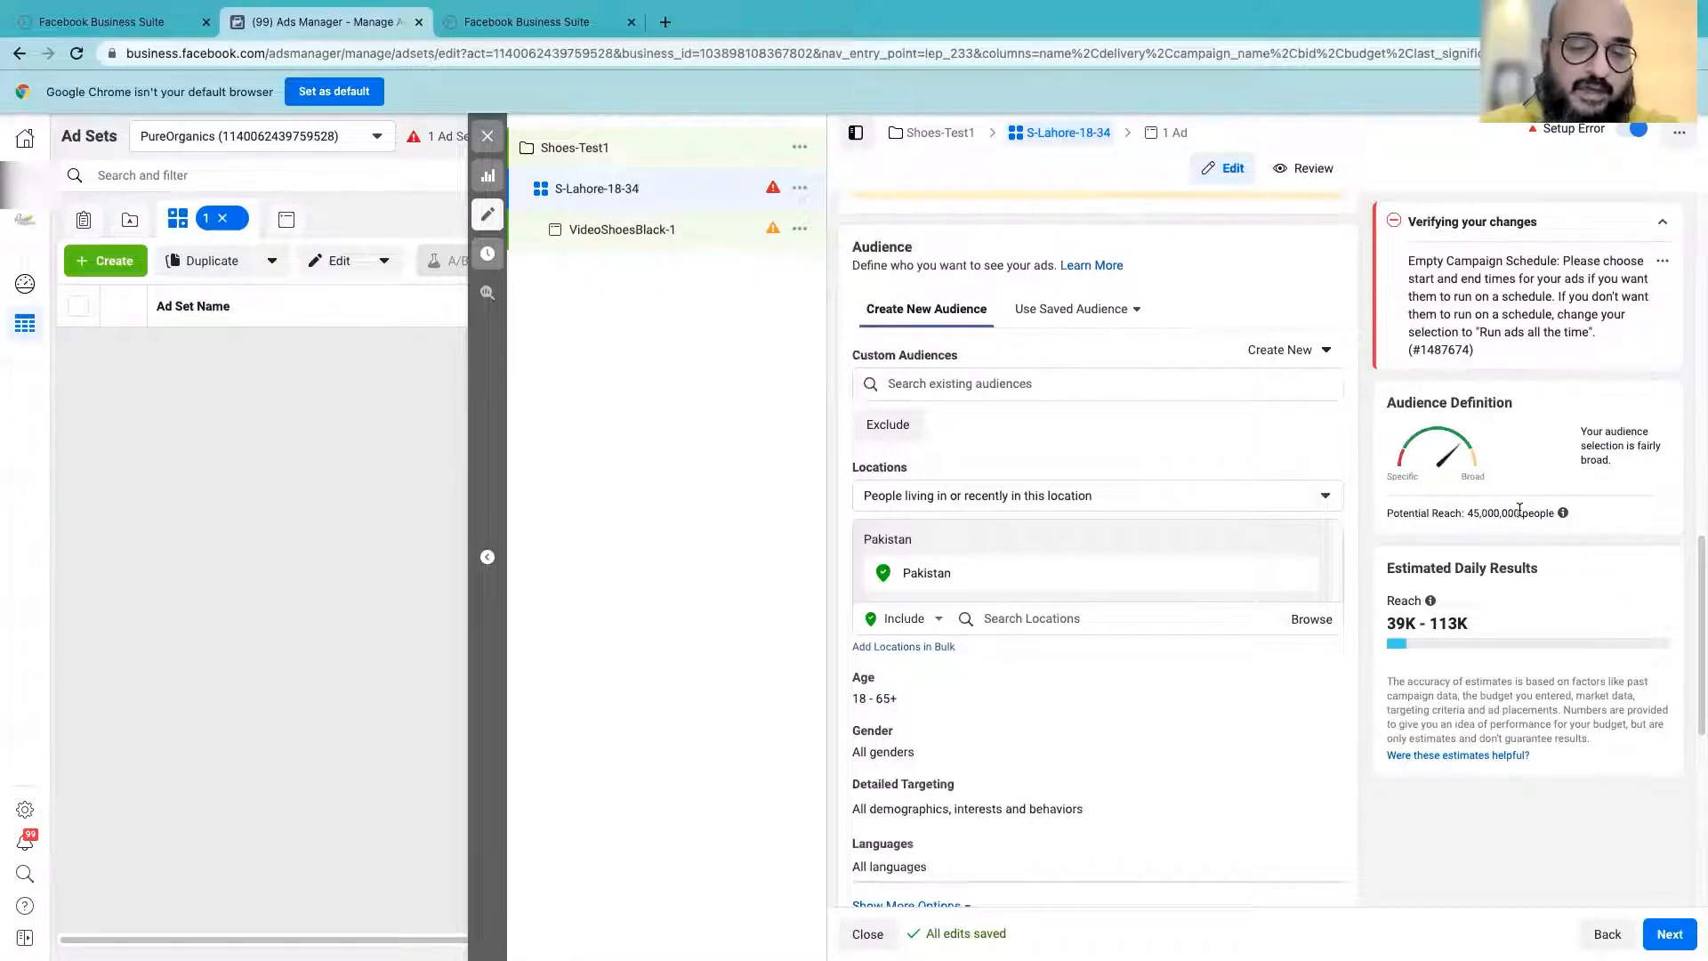
{"action": "mouse_move", "coordinate": [1008, 592]}
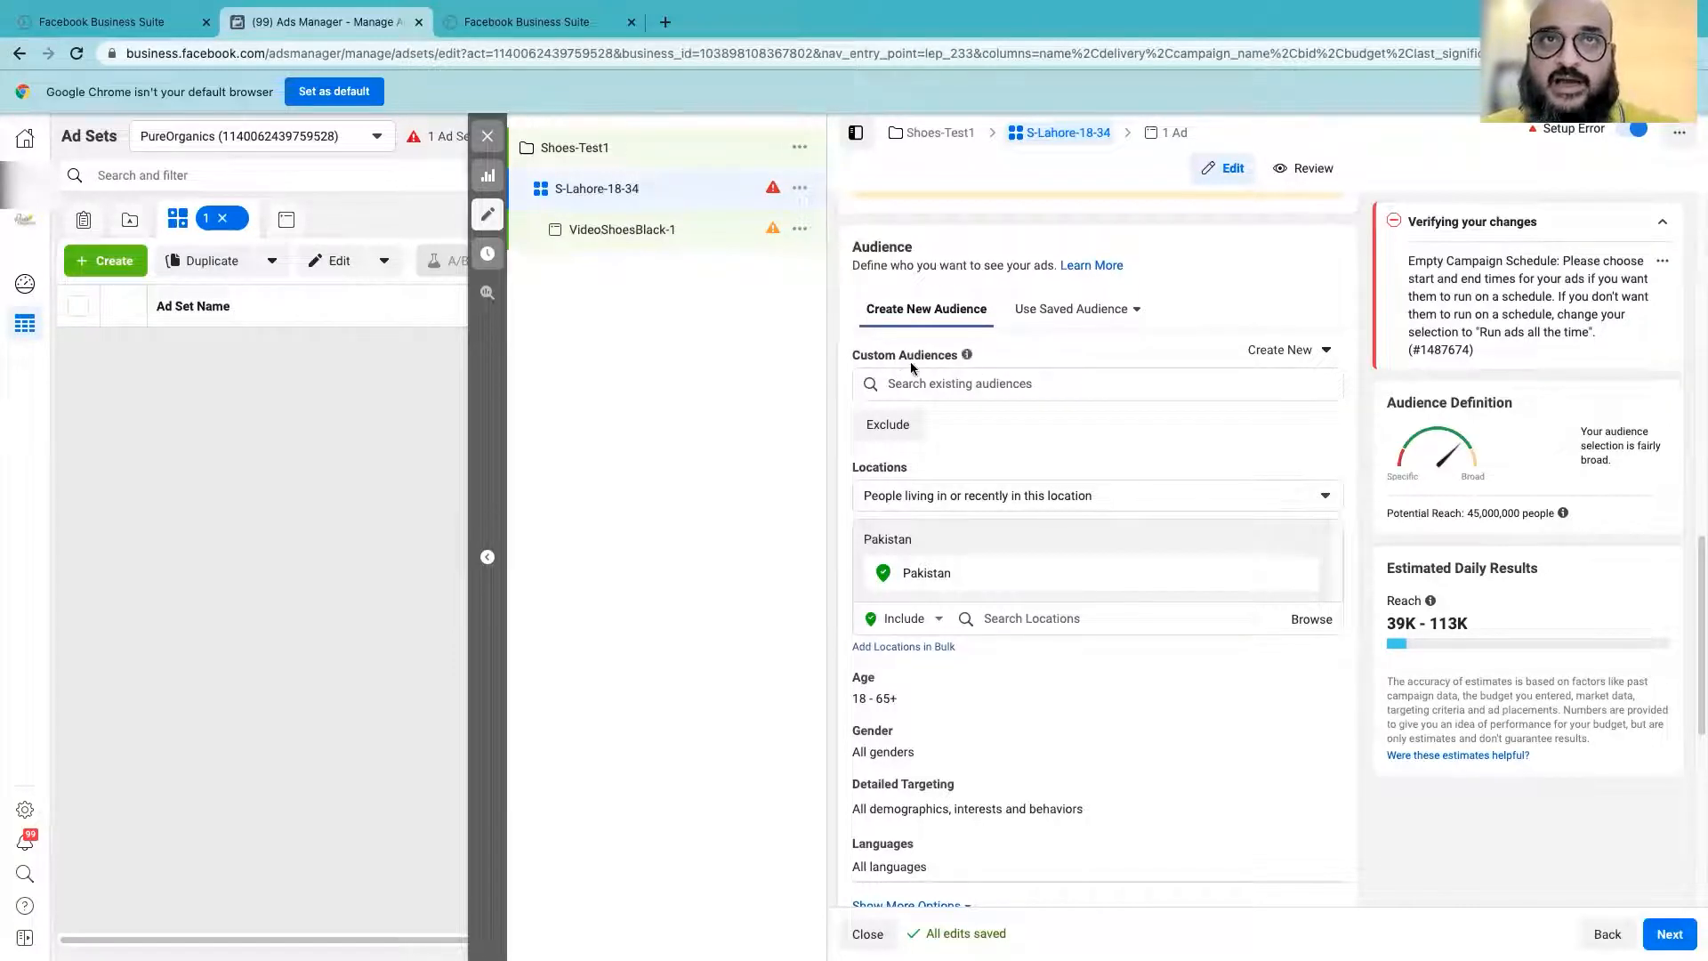
{"action": "left_click", "coordinate": [1310, 356]}
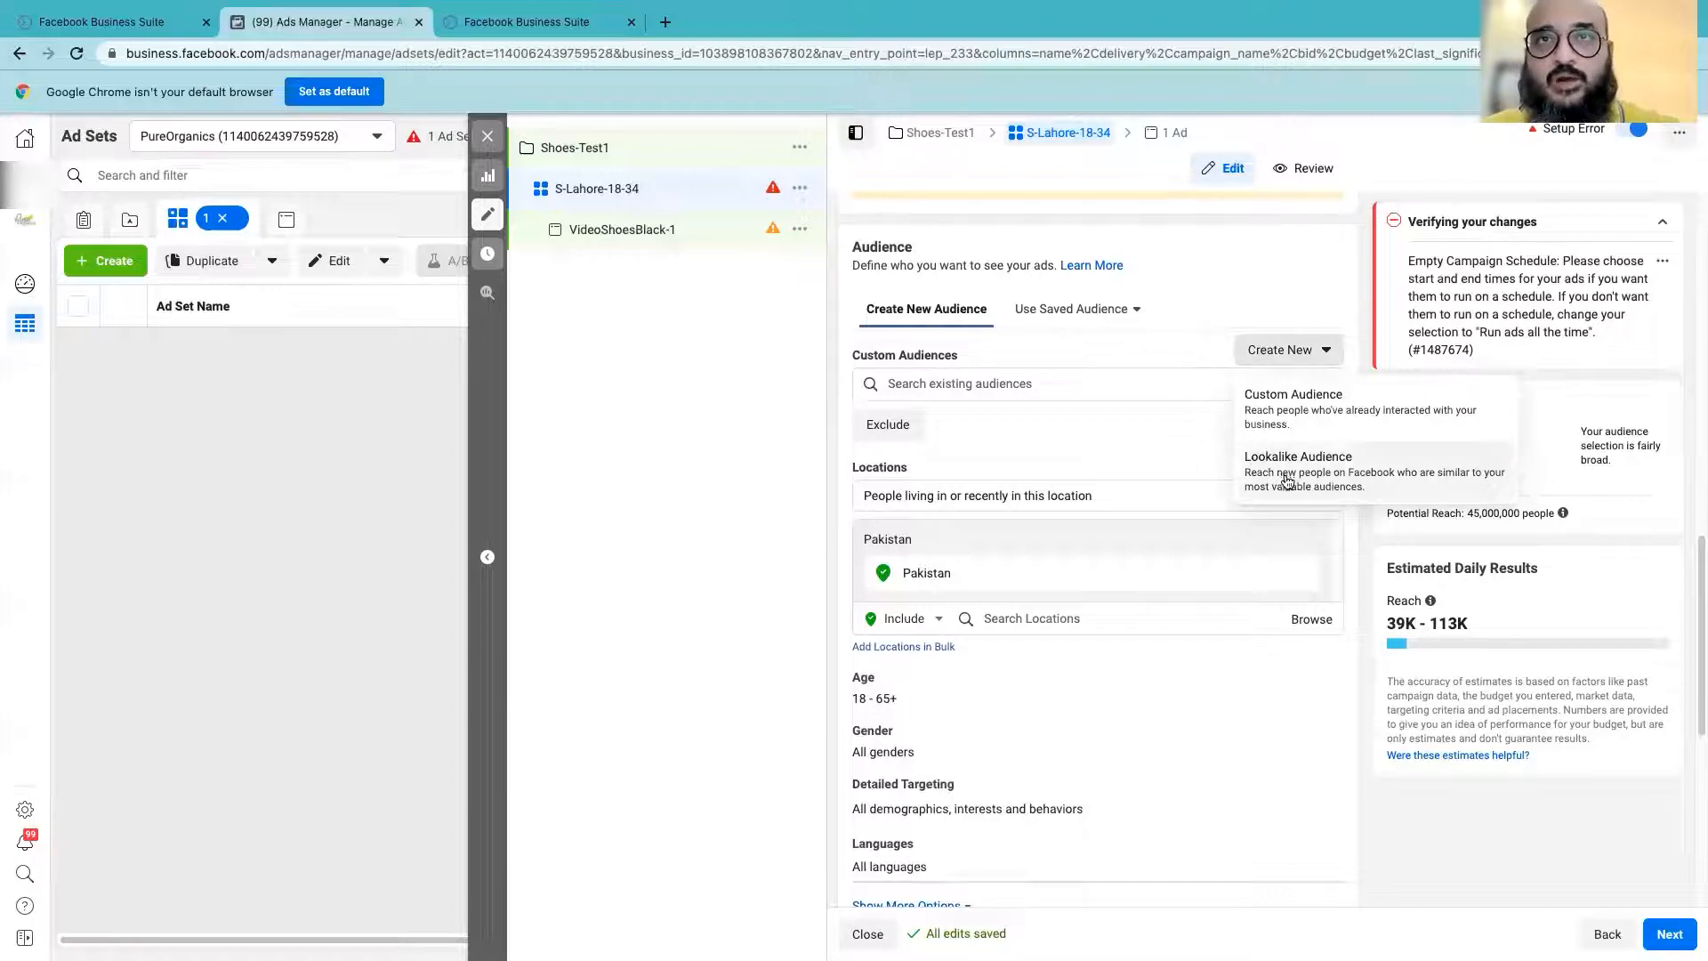
{"action": "left_click", "coordinate": [1137, 427]}
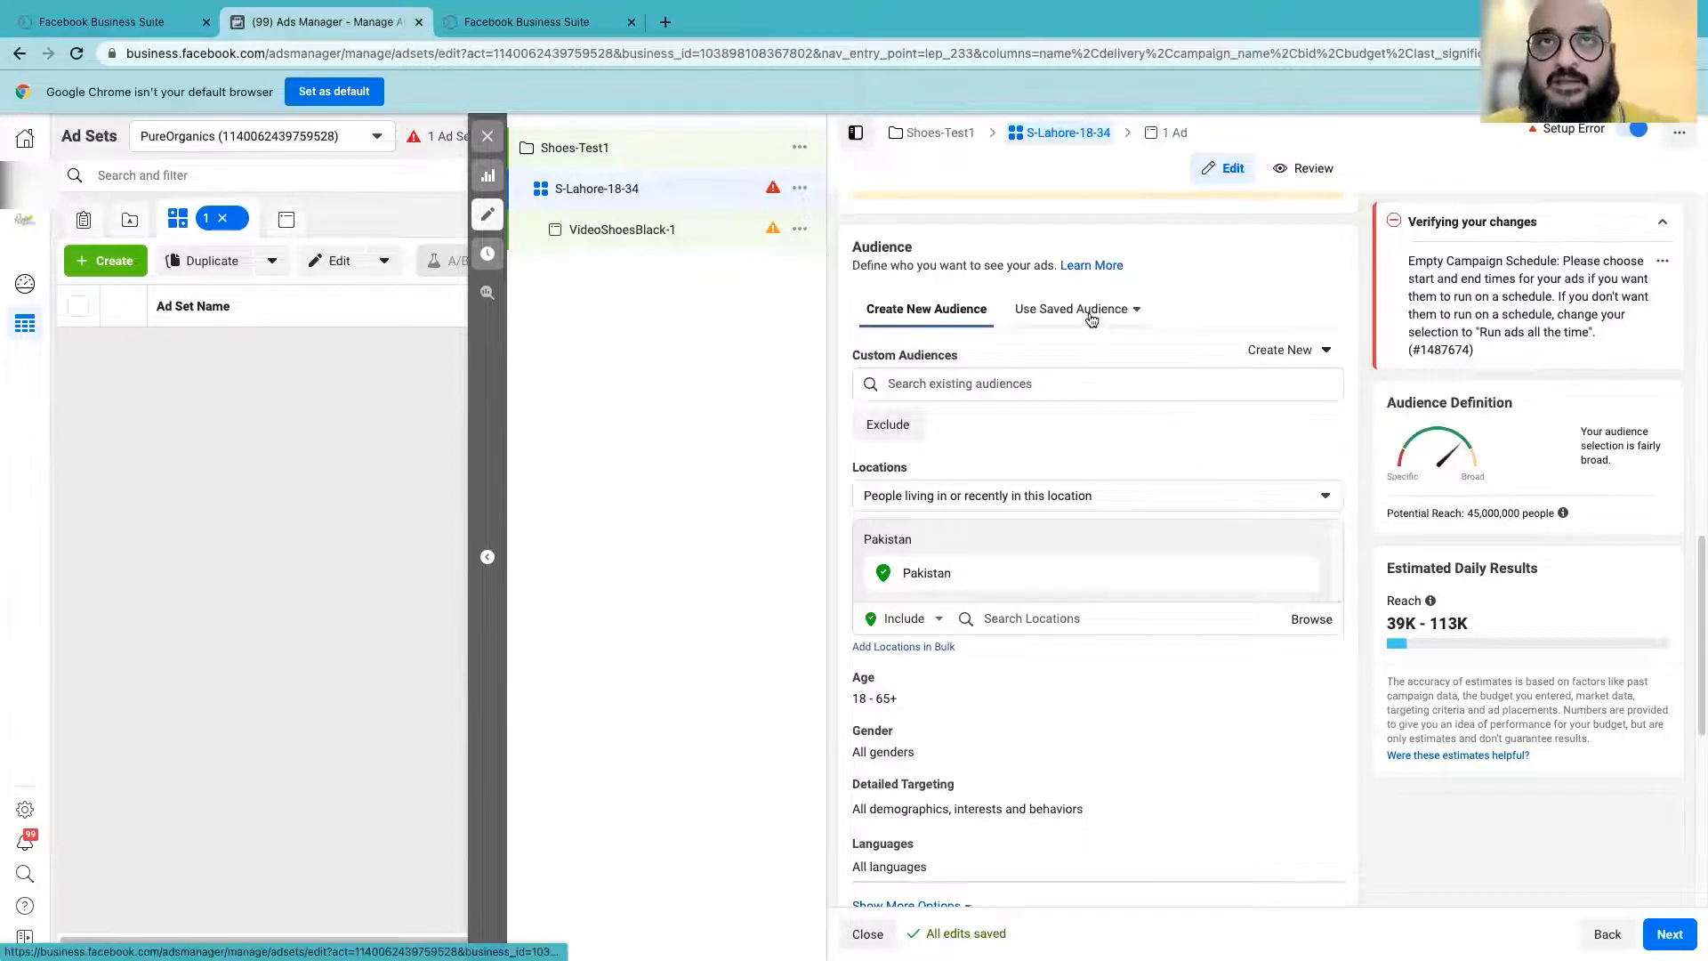
{"action": "left_click", "coordinate": [1091, 316]}
{"action": "left_click", "coordinate": [1279, 424]}
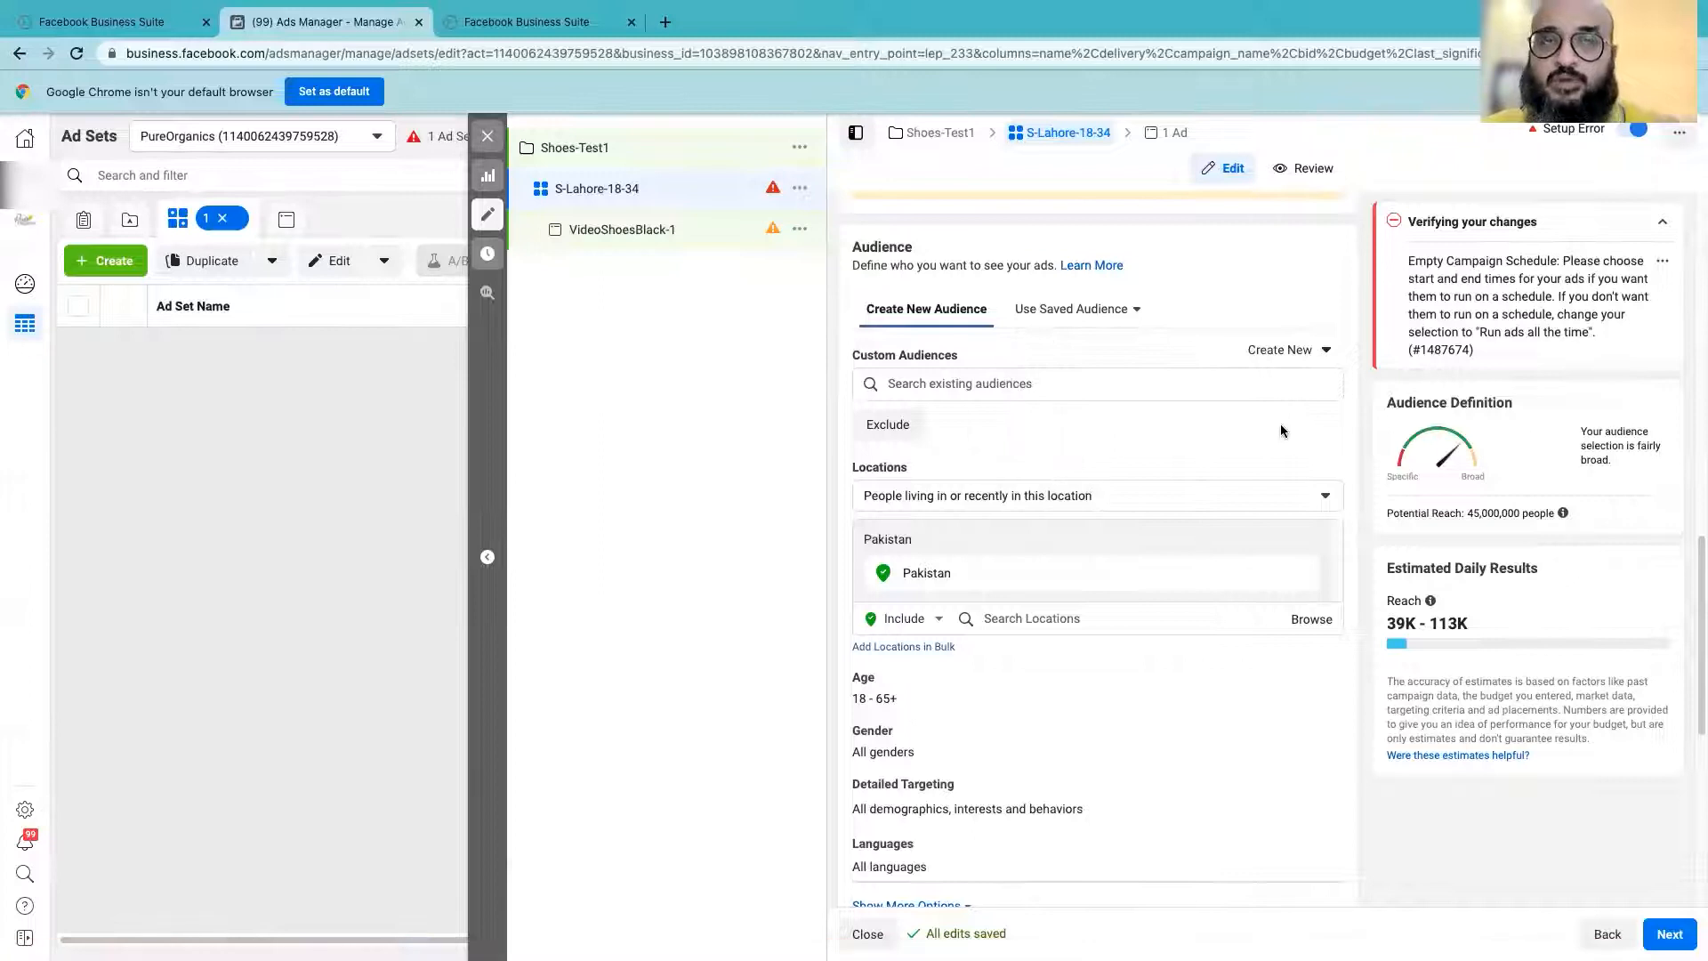
- Restrict the location targeting to People living in this location and review the other location types
{"action": "mouse_move", "coordinate": [947, 481]}
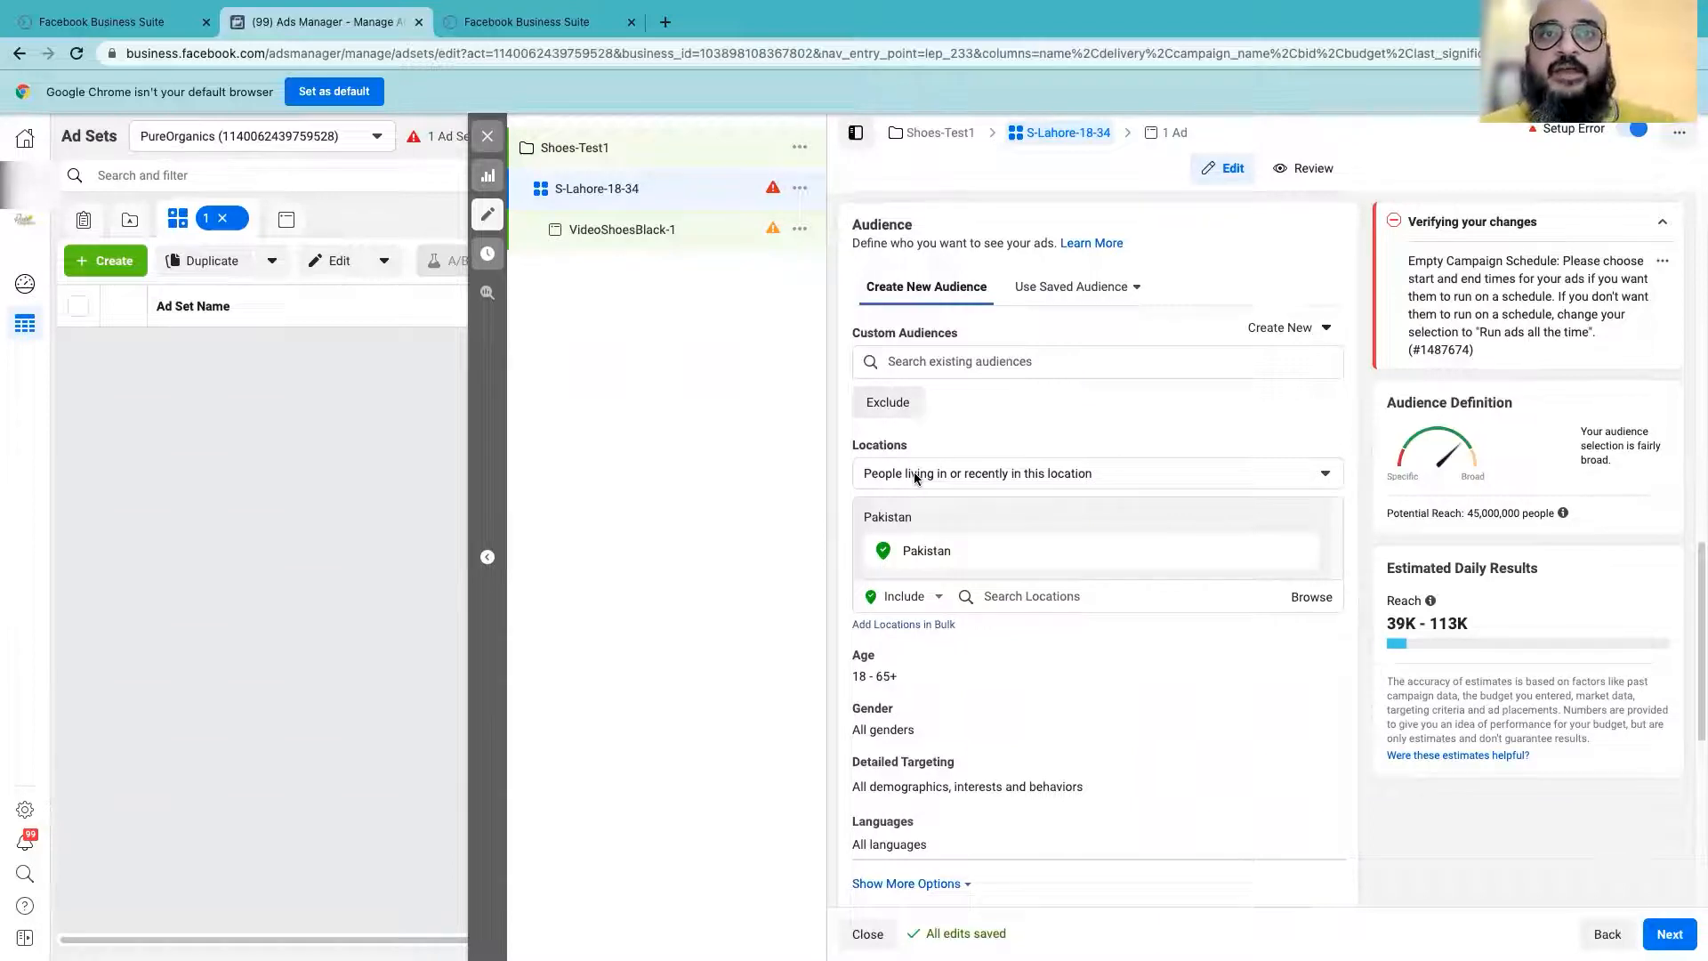
{"action": "left_click", "coordinate": [917, 477]}
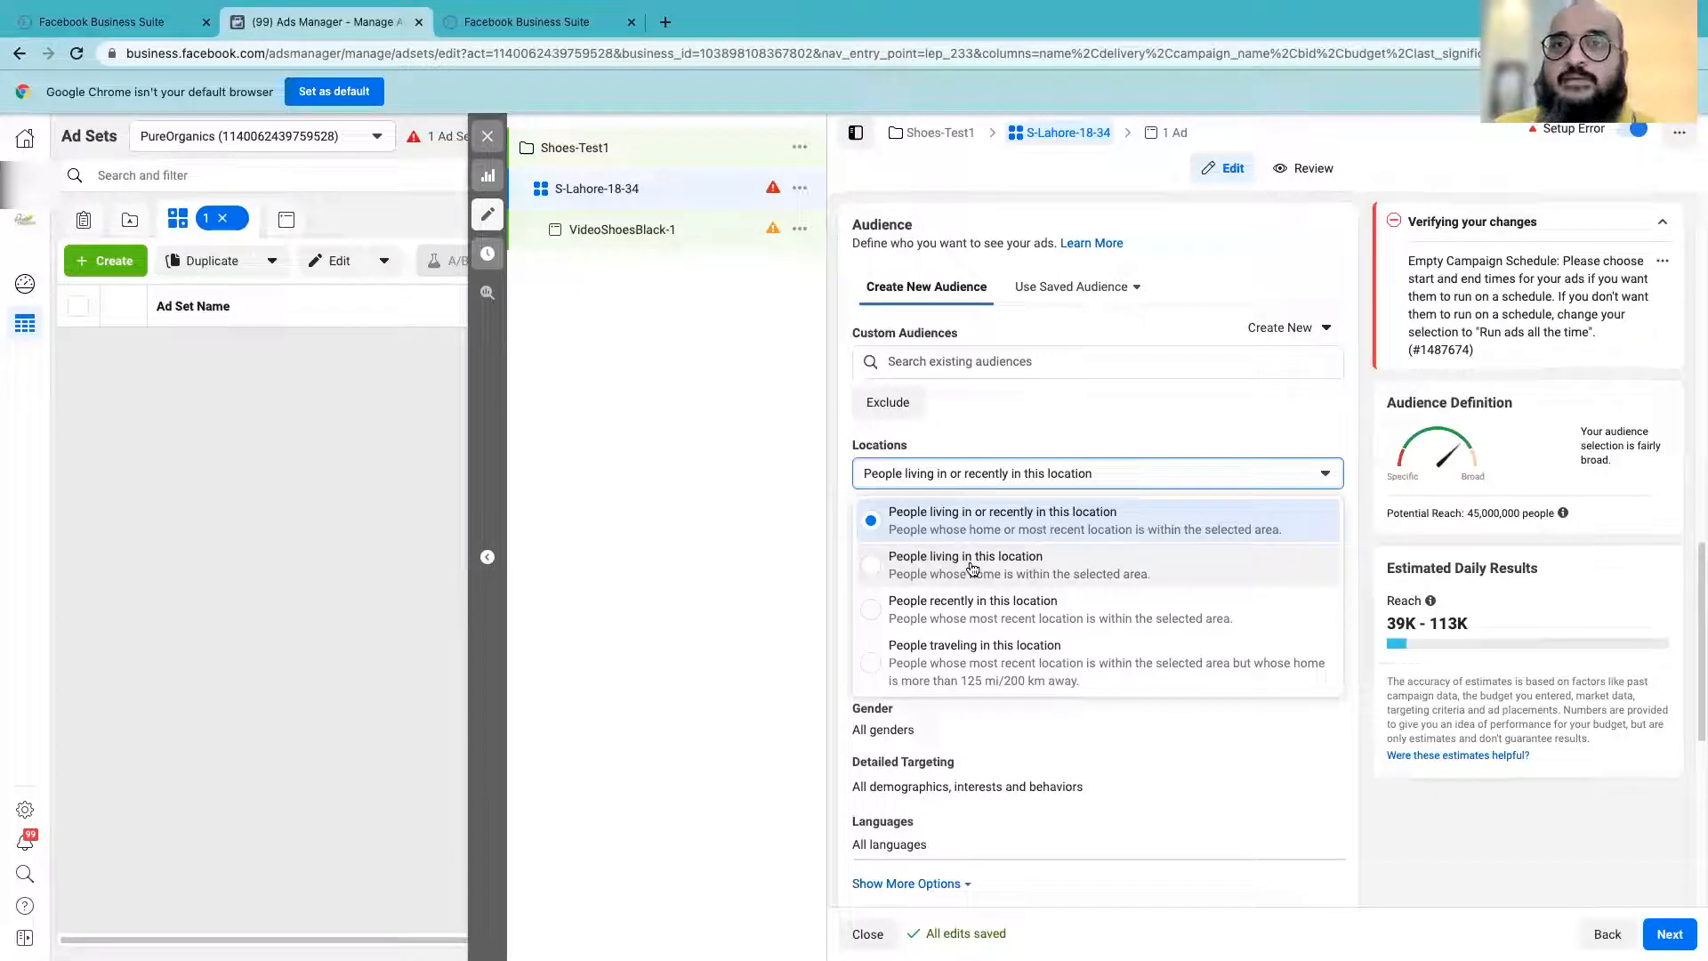
{"action": "left_click", "coordinate": [971, 567]}
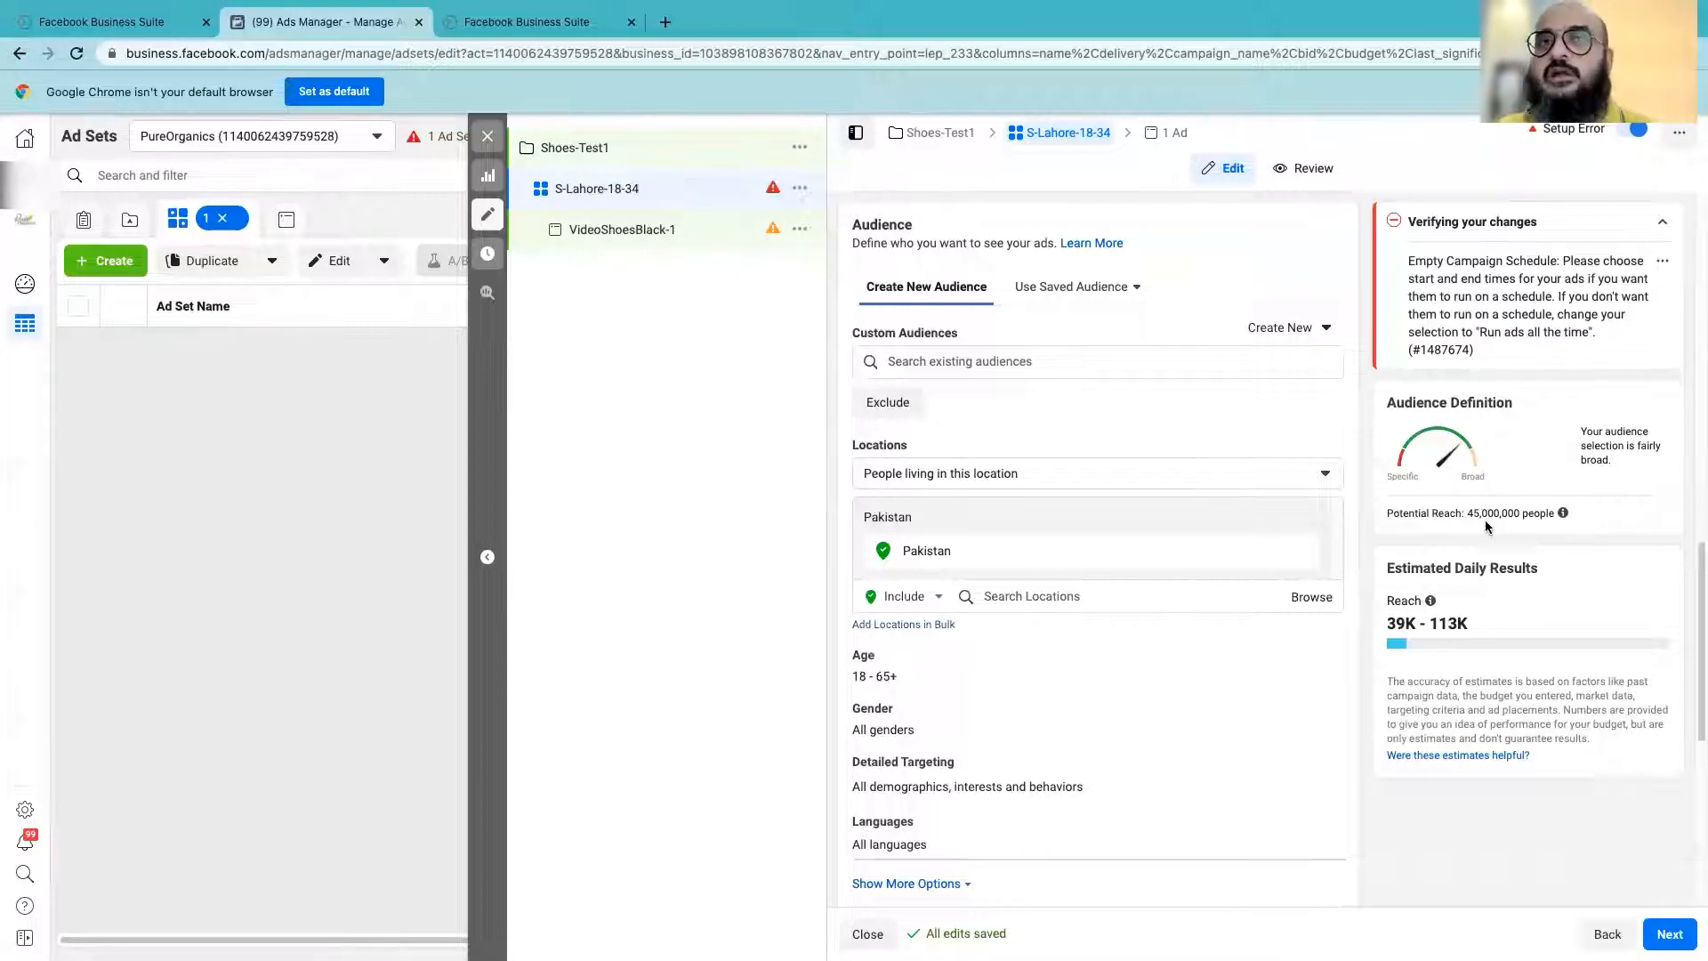
{"action": "left_click", "coordinate": [1038, 474]}
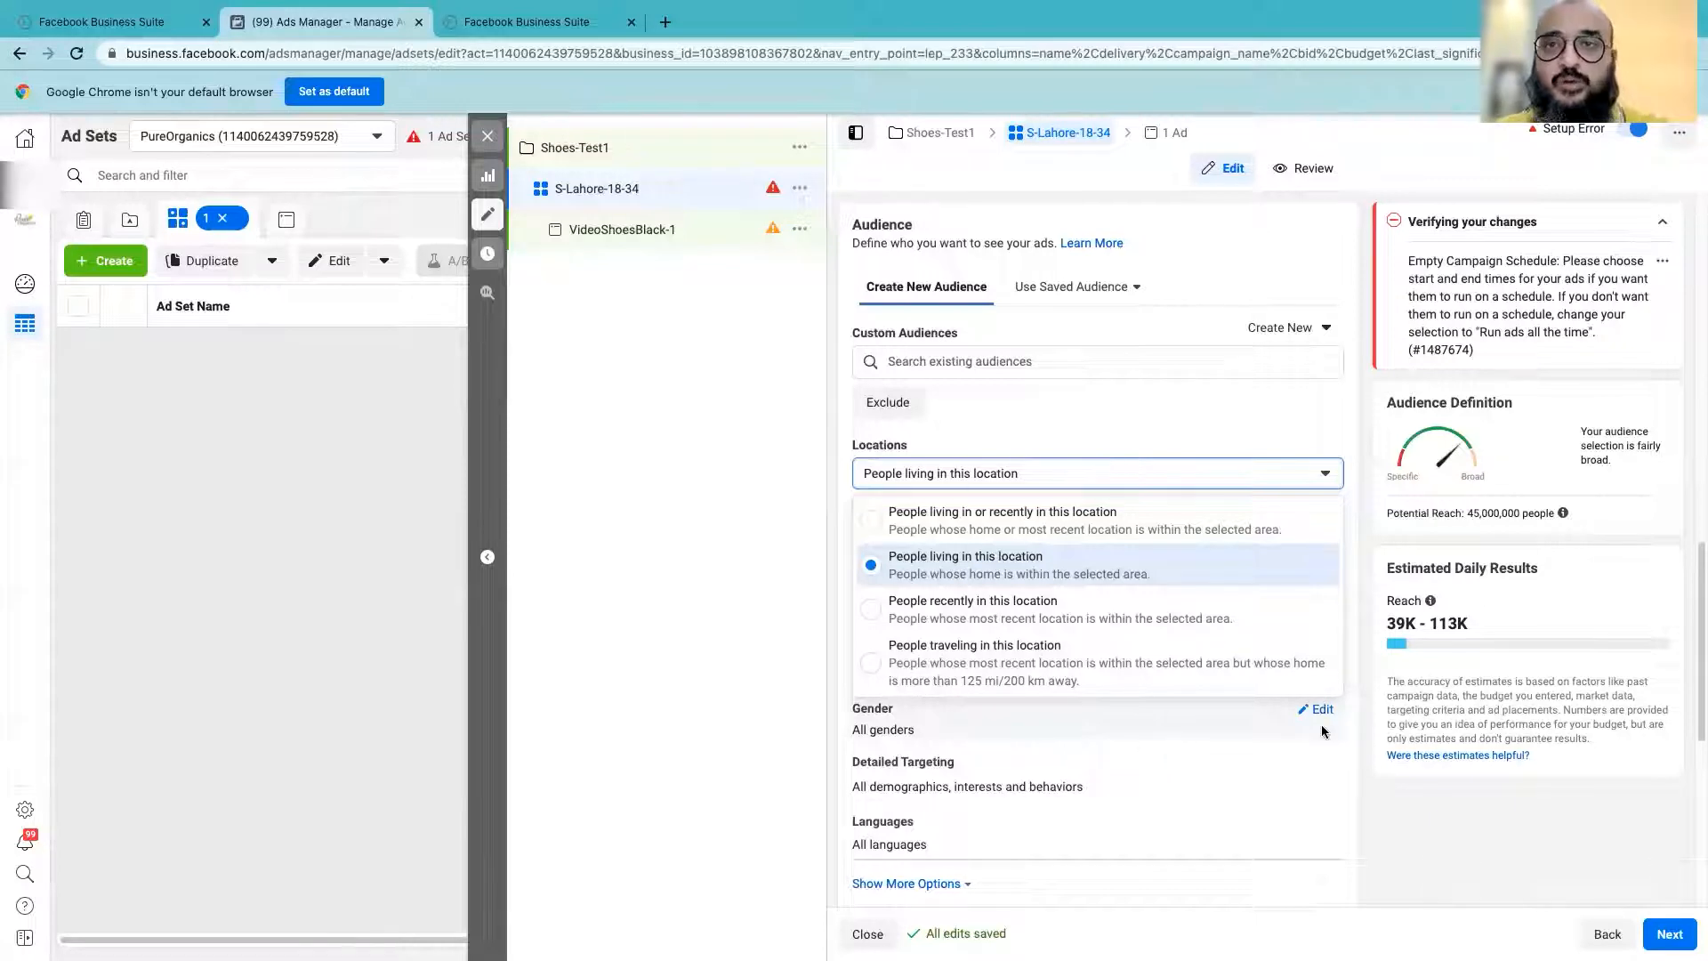
{"action": "left_click", "coordinate": [1445, 799]}
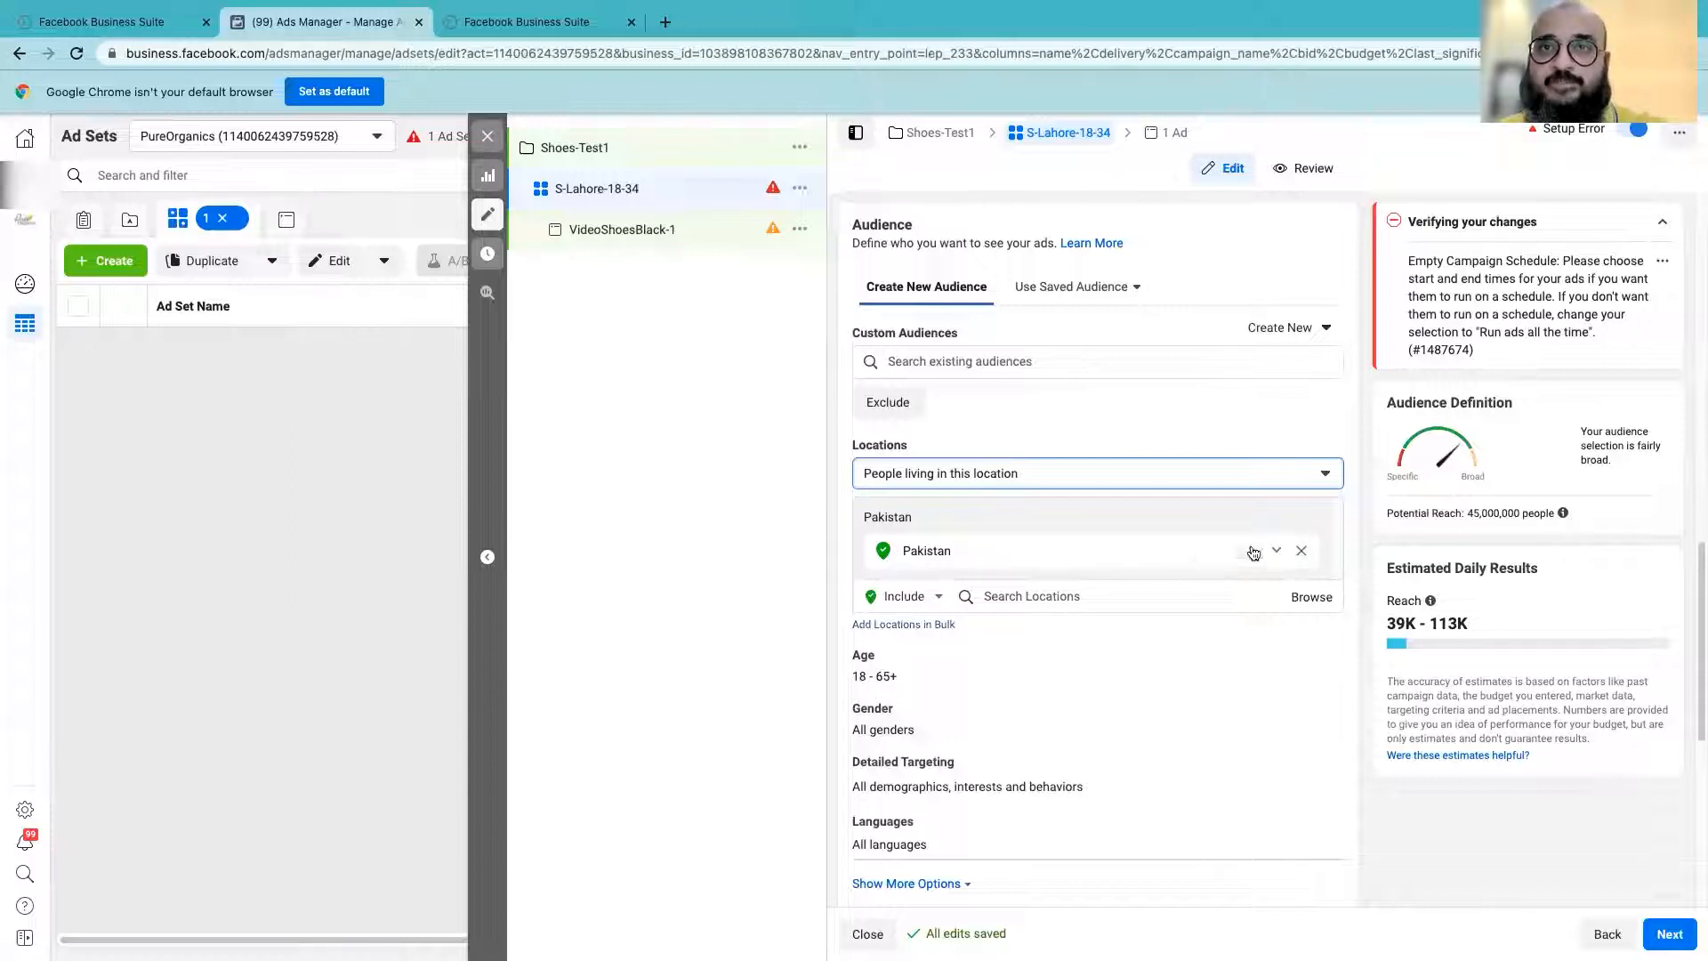
- Replace the targeted location Pakistan with the city Peshawar, Khyber Pakhtunkhwa, Pakistan
{"action": "left_click", "coordinate": [1278, 554]}
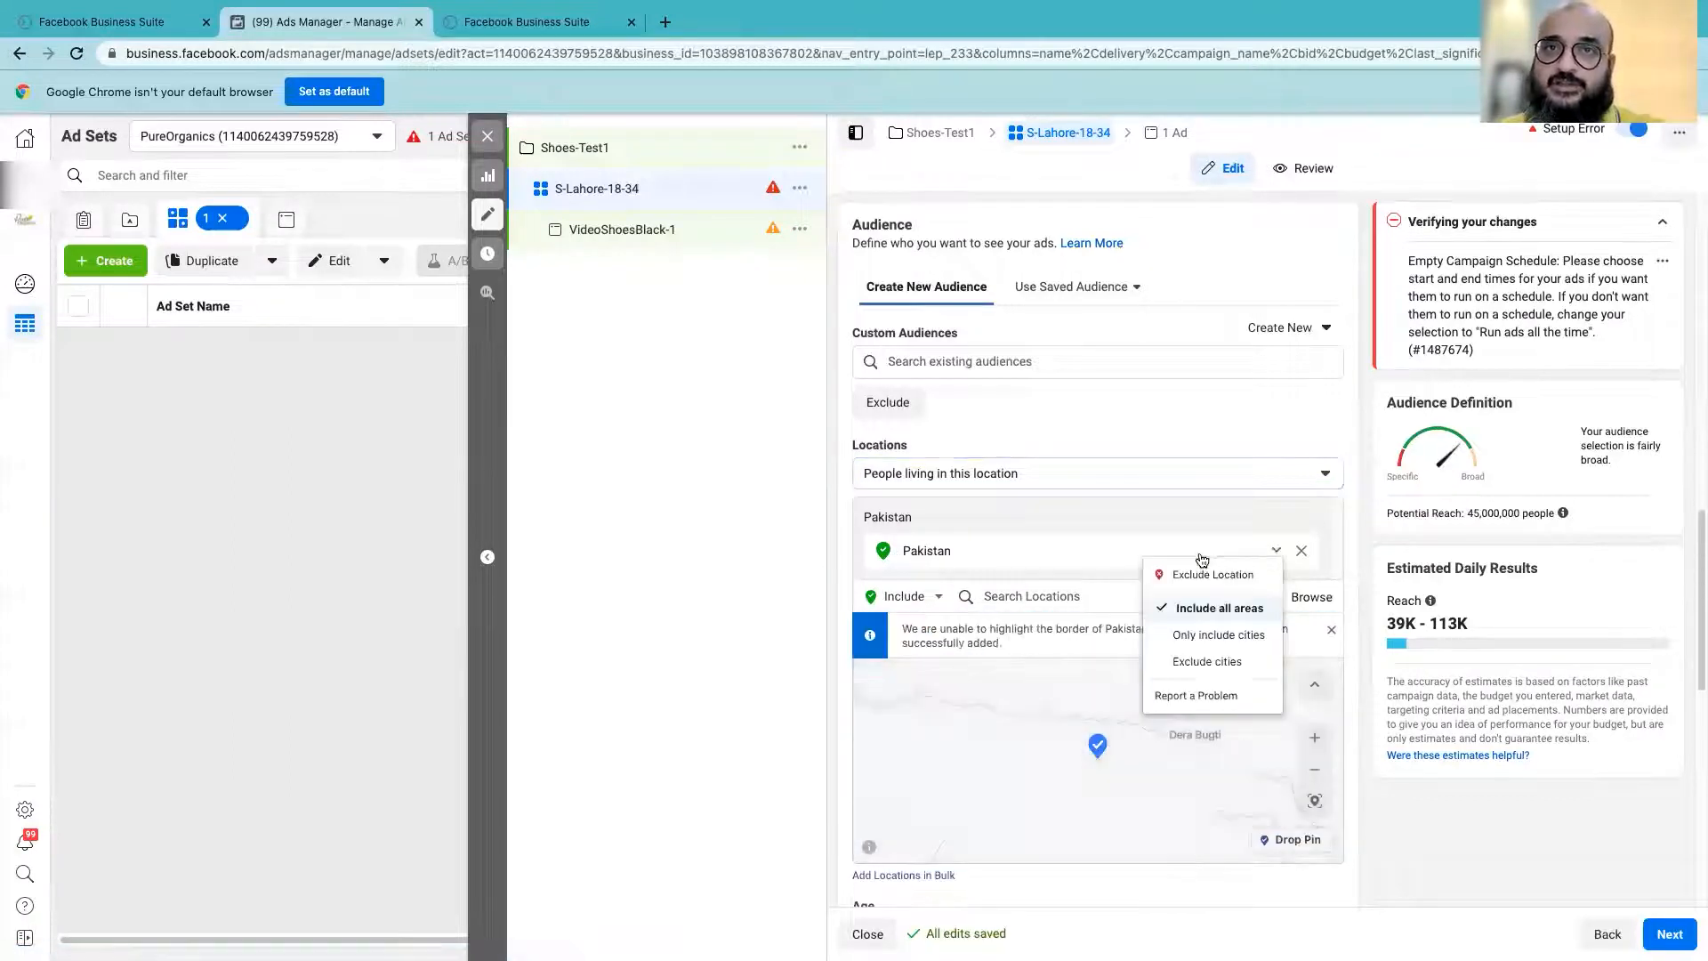
{"action": "left_click", "coordinate": [1014, 594]}
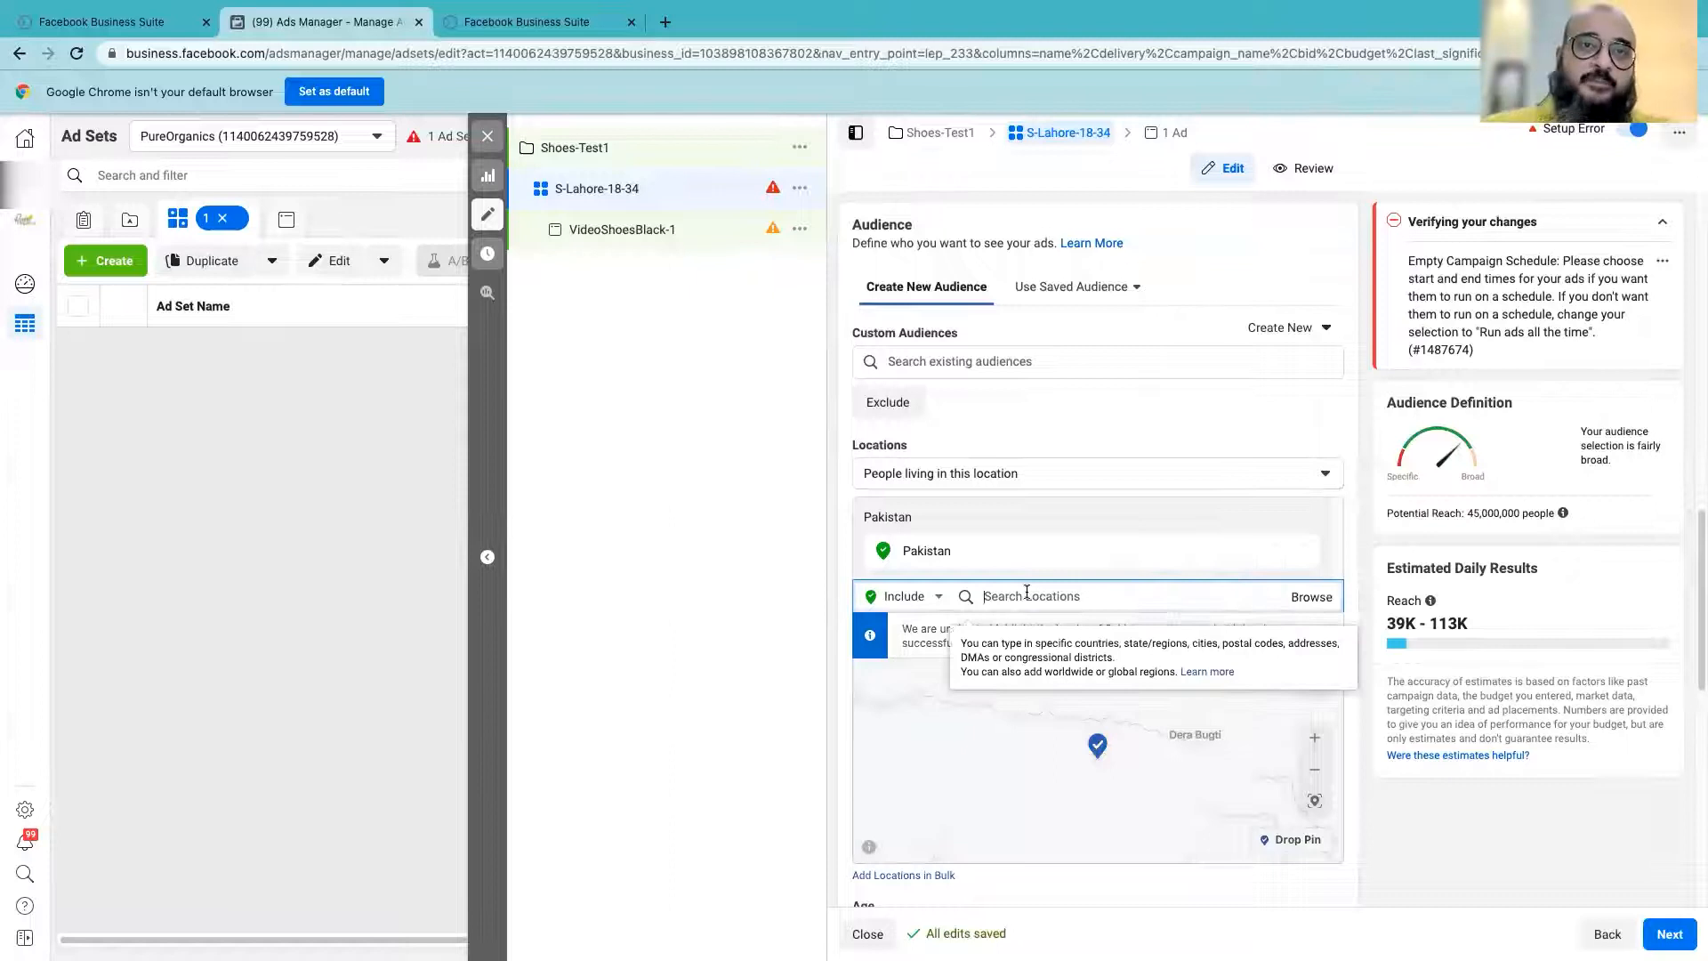
{"action": "type", "text": "pesh"}
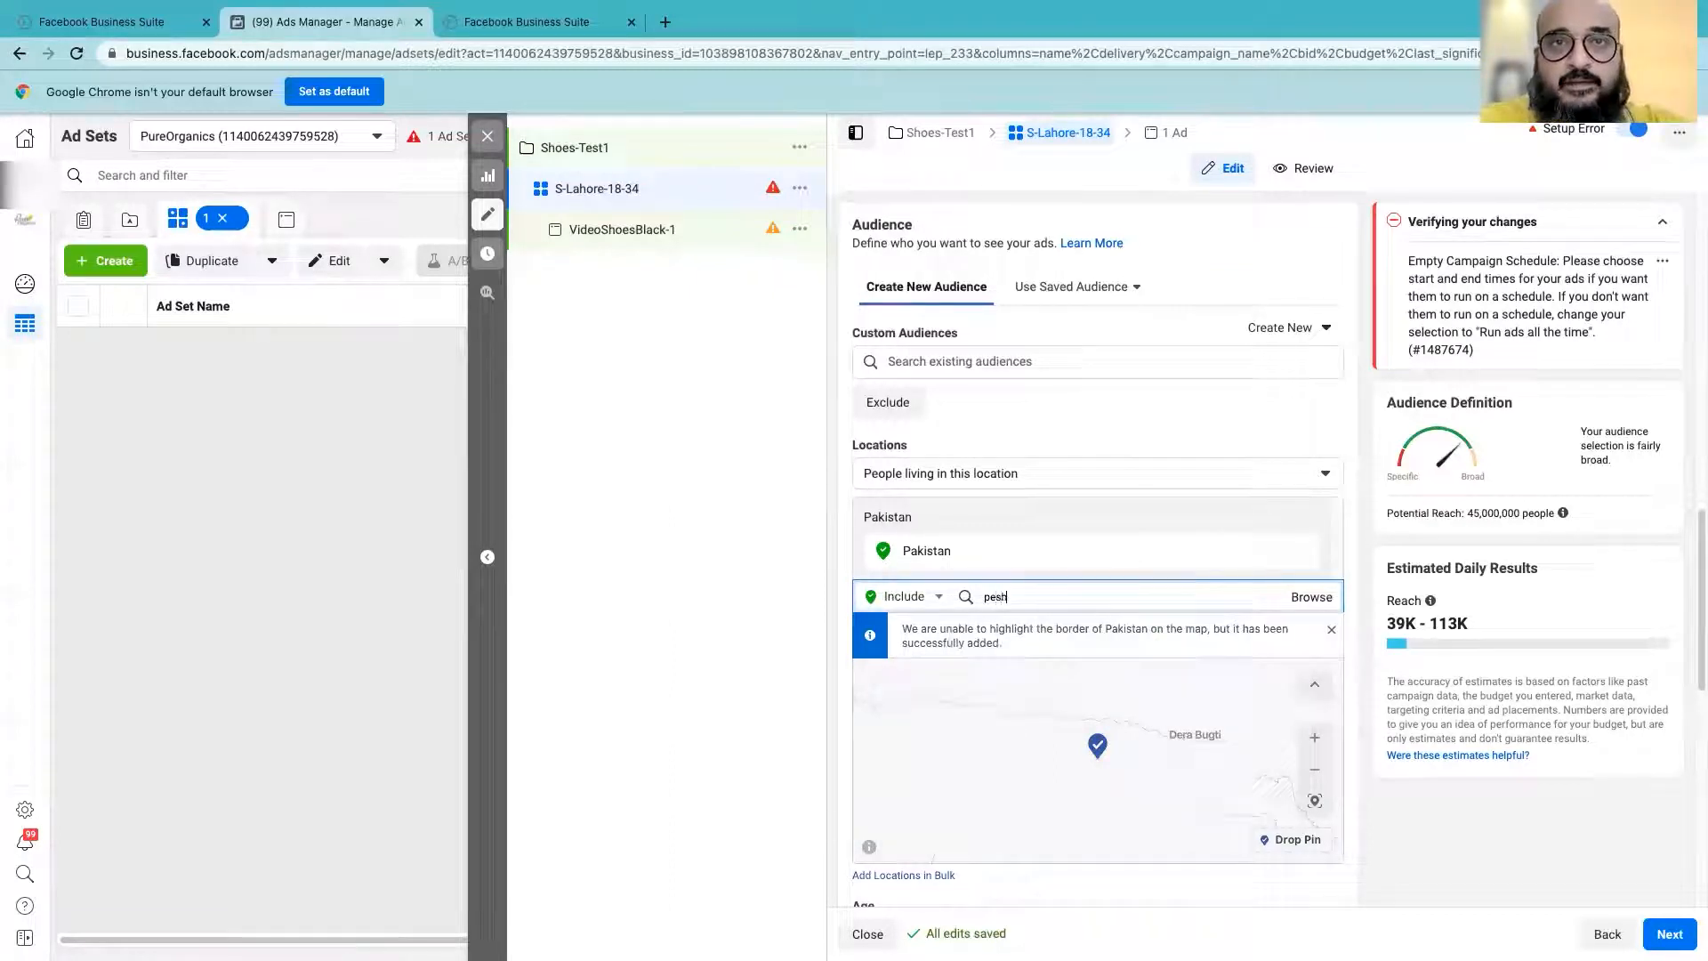
{"action": "type", "text": "a"}
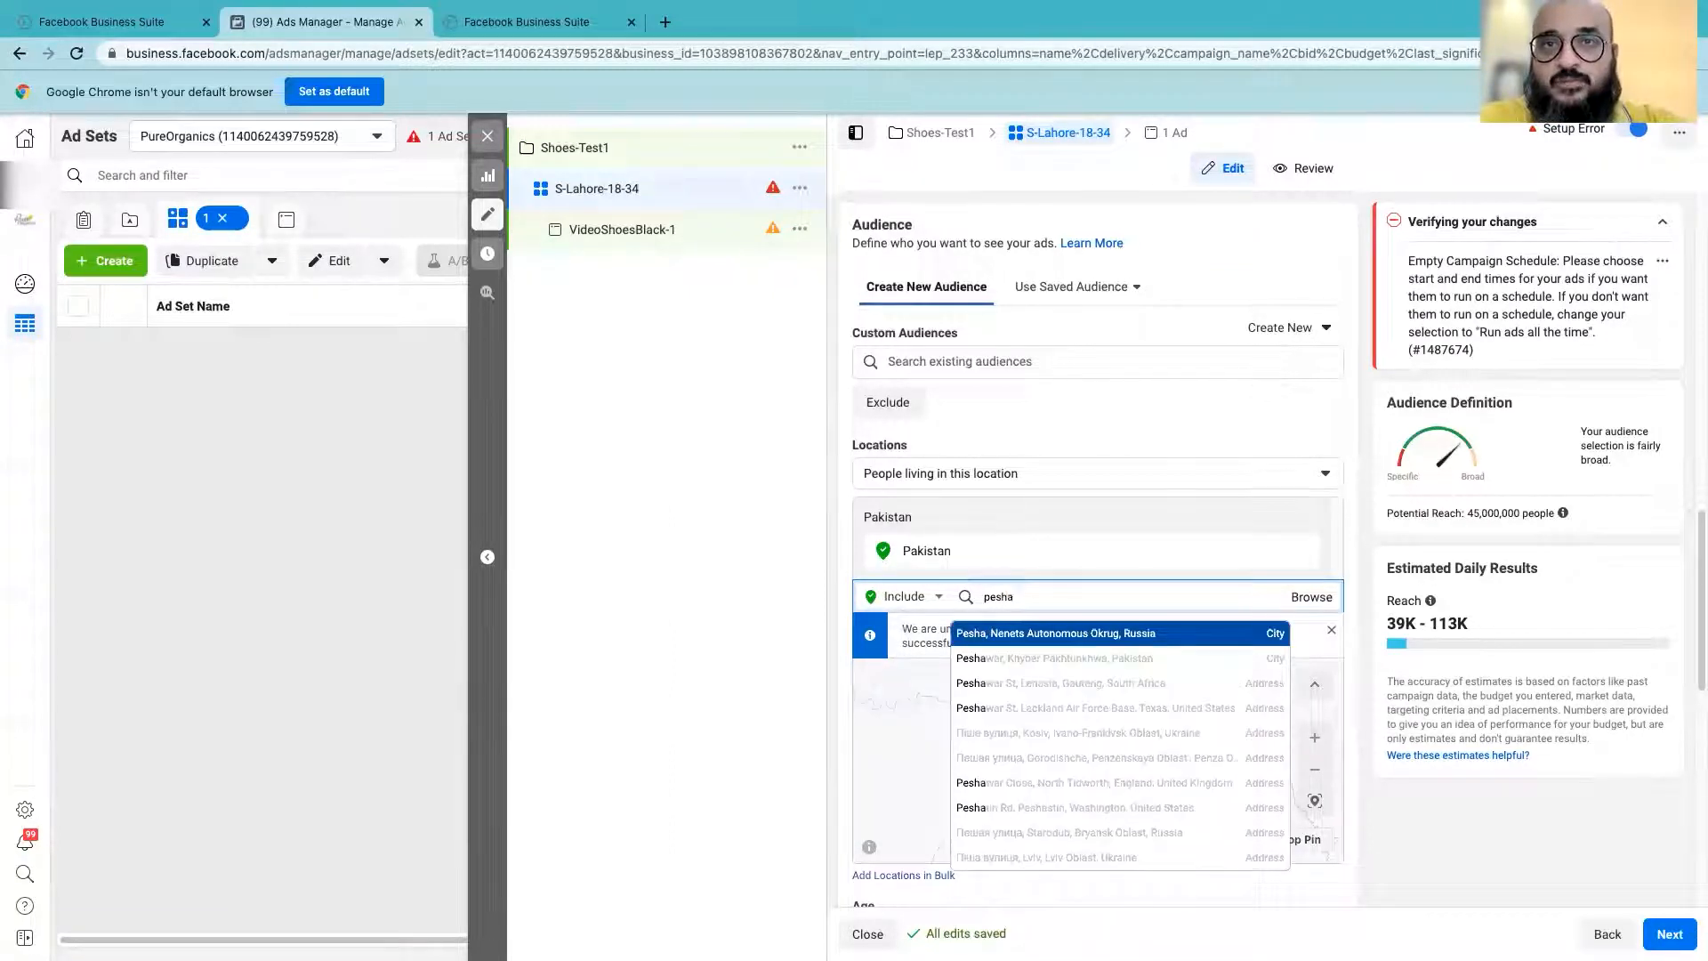
{"action": "type", "text": "war"}
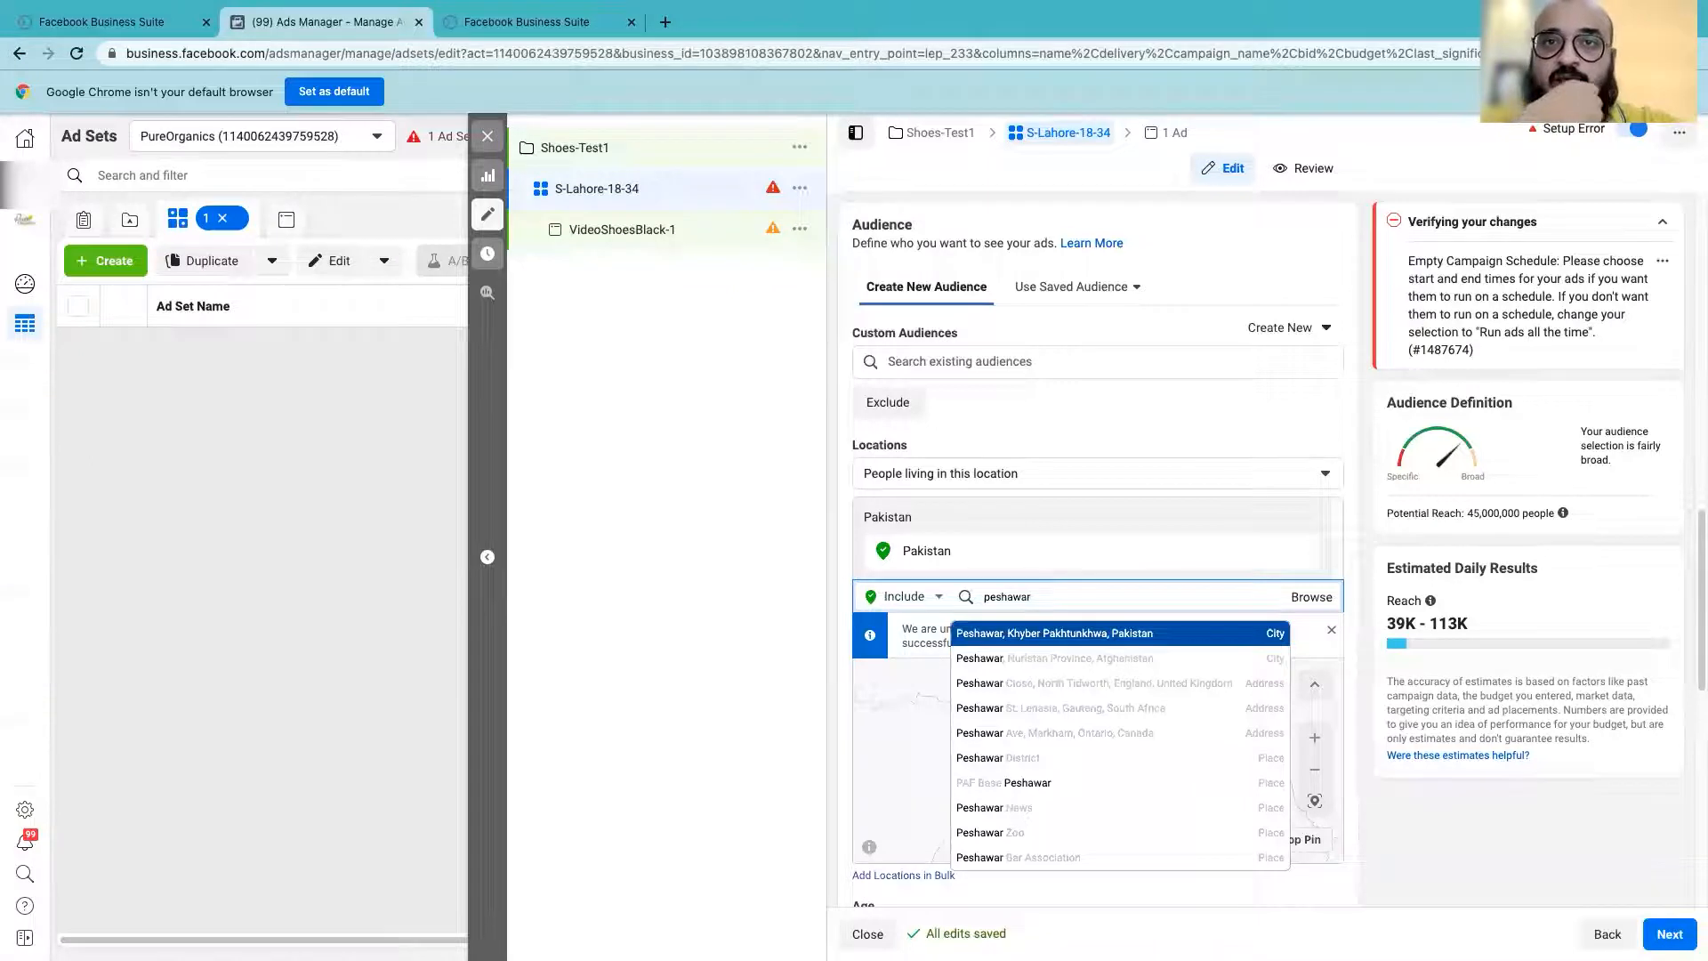
{"action": "left_click", "coordinate": [1068, 638]}
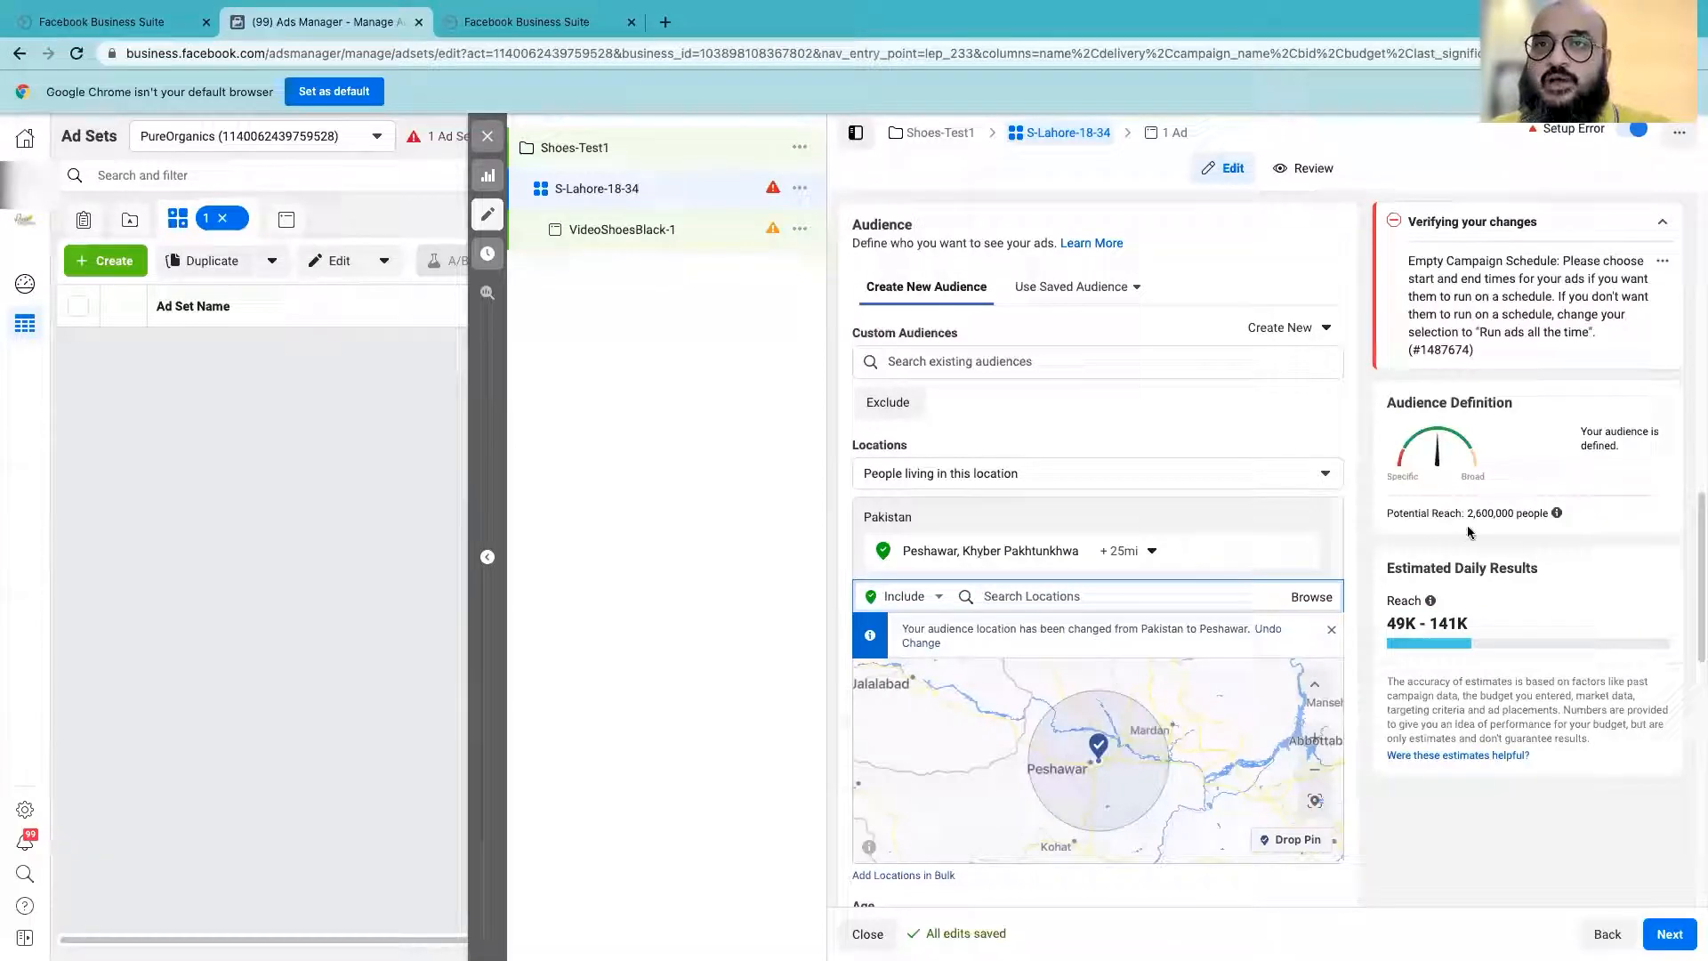
- Check the potential reach for Peshawar and review the location types, keeping People living in this location
{"action": "left_click_drag", "start_coordinate": [1467, 513], "coordinate": [1528, 514]}
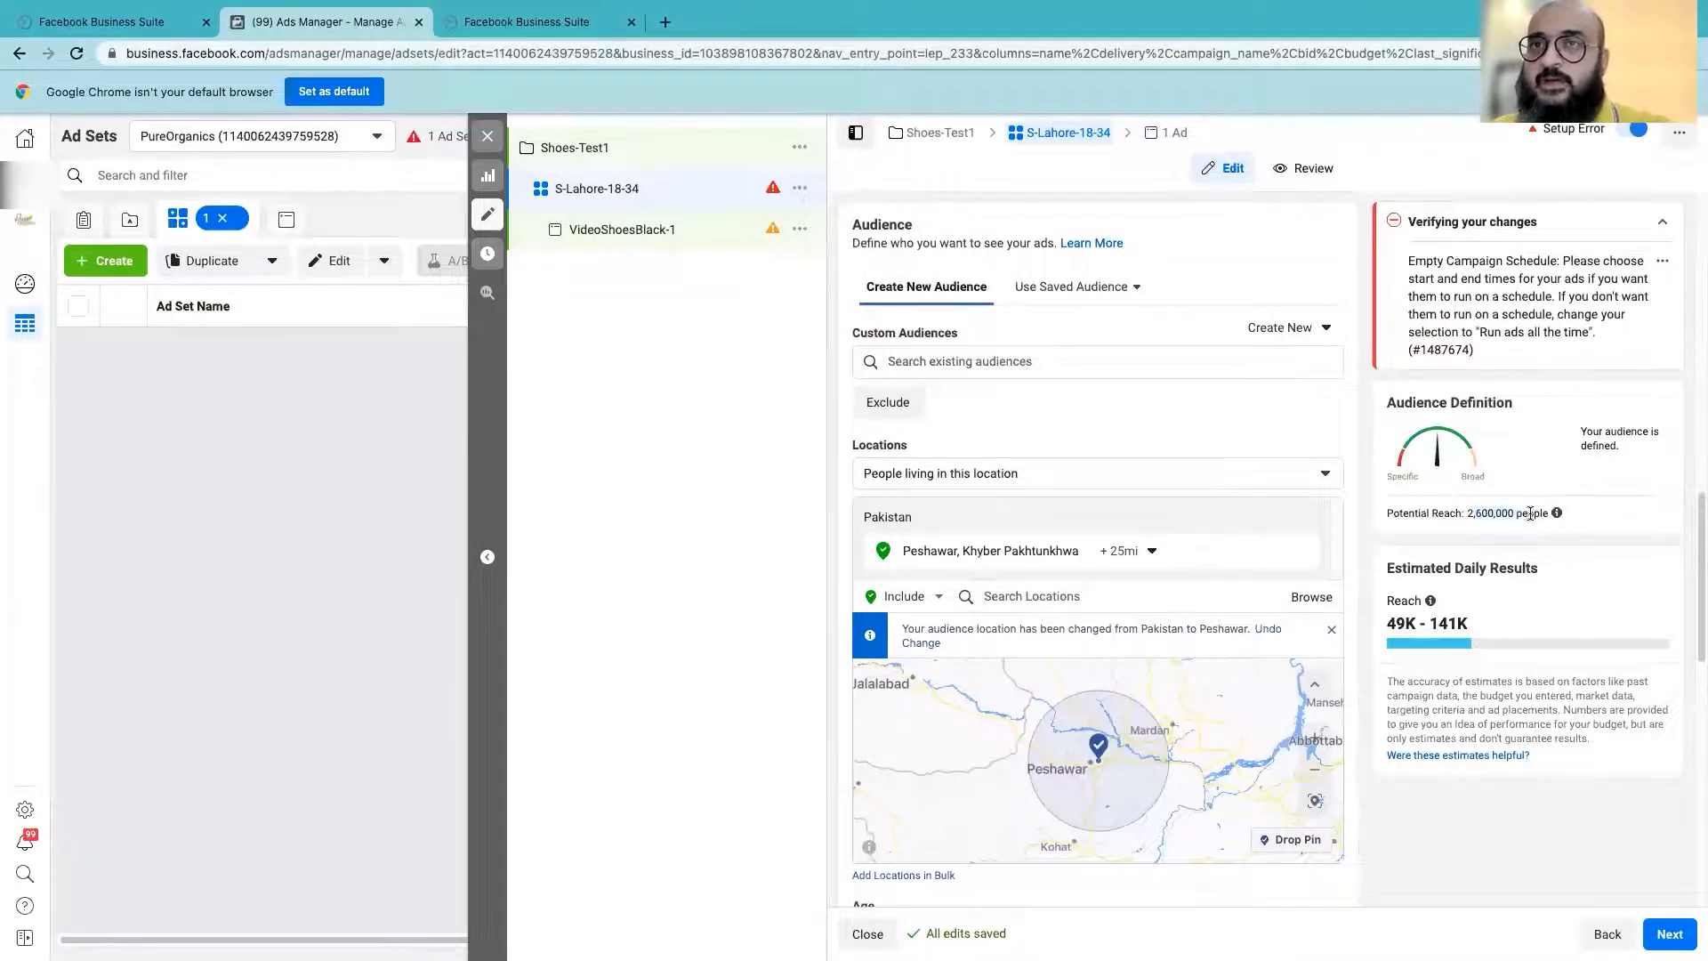
{"action": "left_click", "coordinate": [1528, 514]}
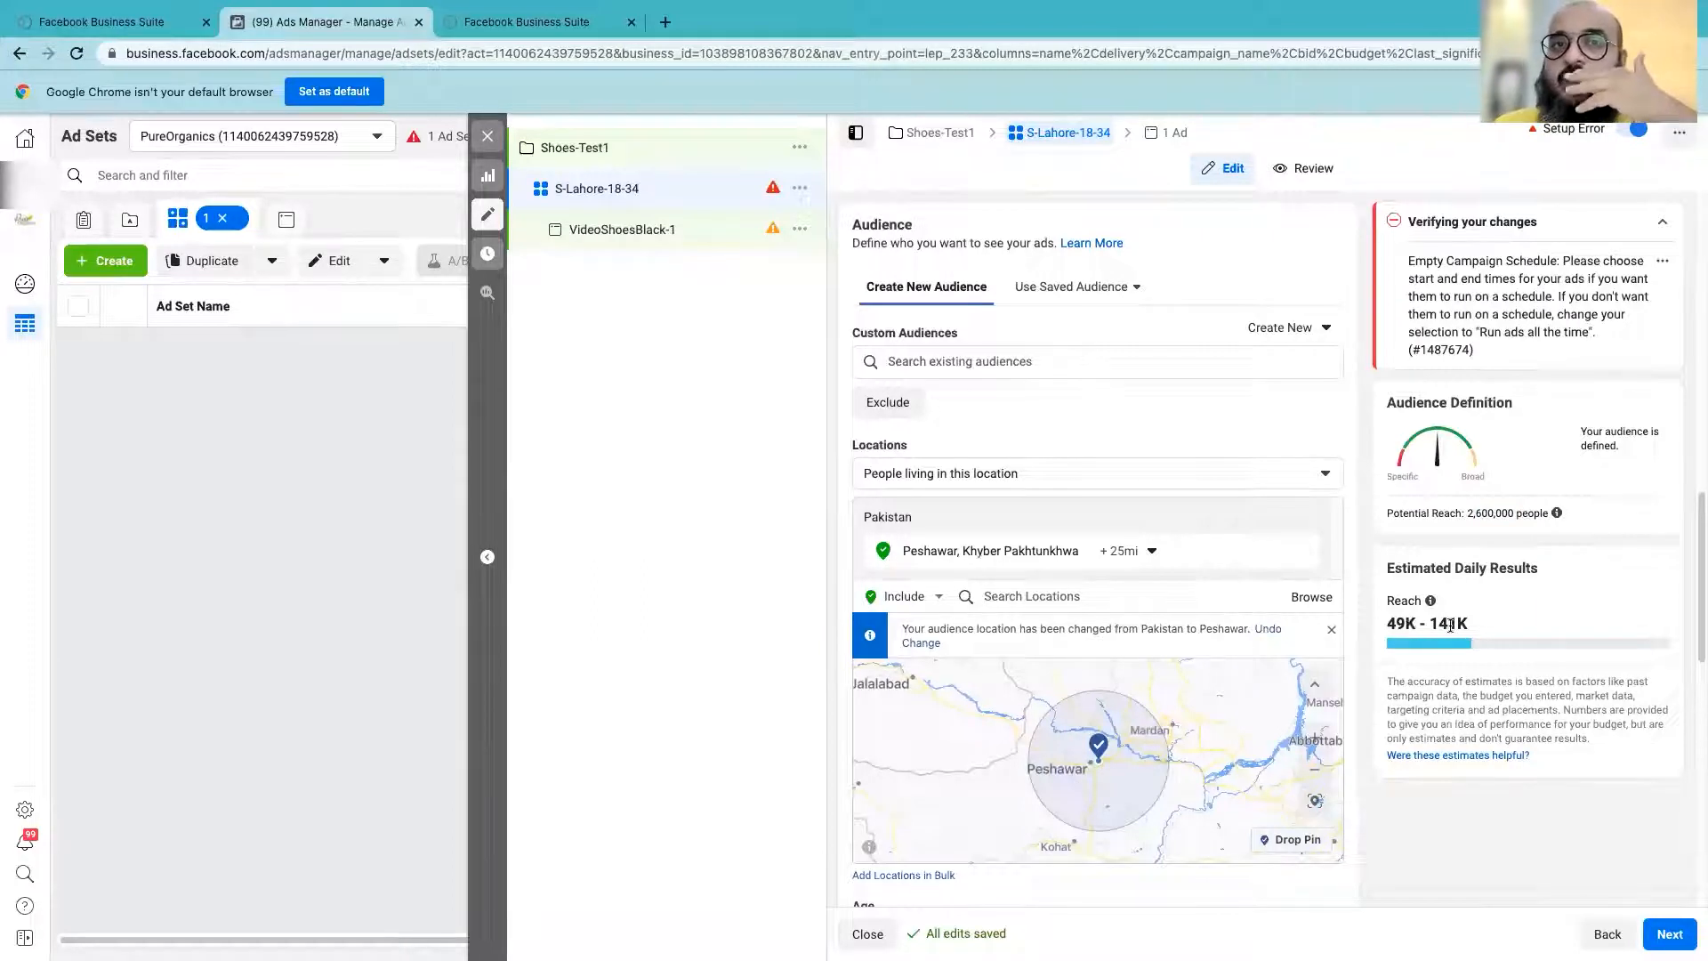
{"action": "left_click", "coordinate": [1018, 472]}
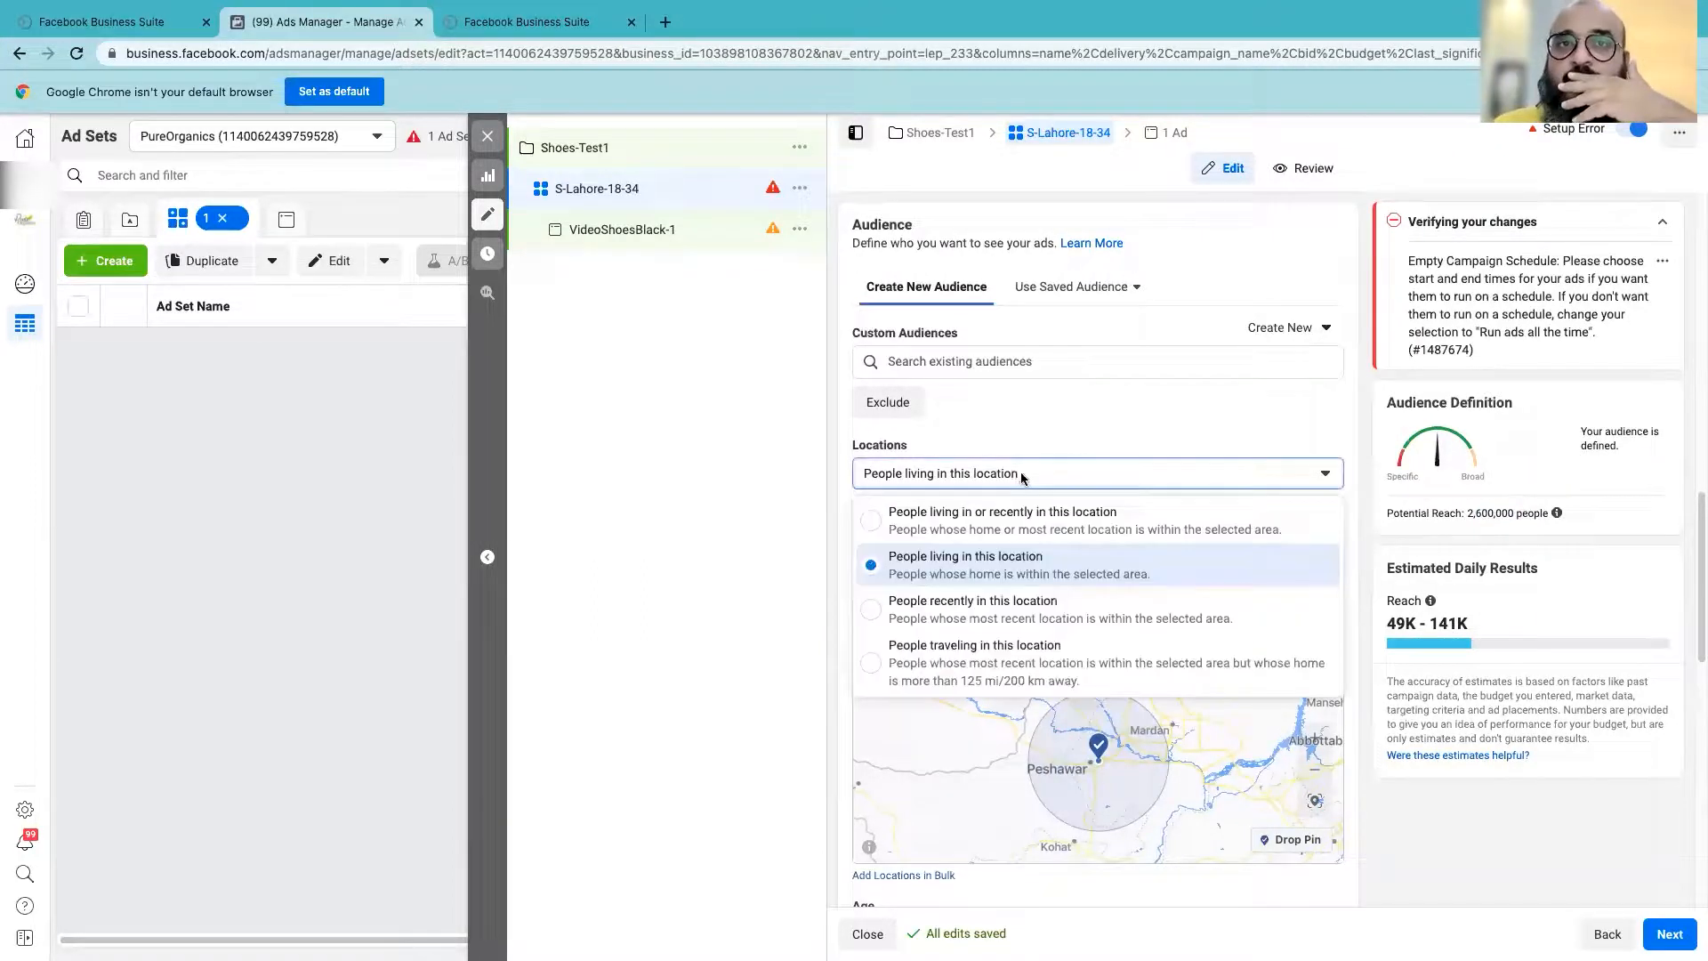
{"action": "left_click", "coordinate": [960, 584]}
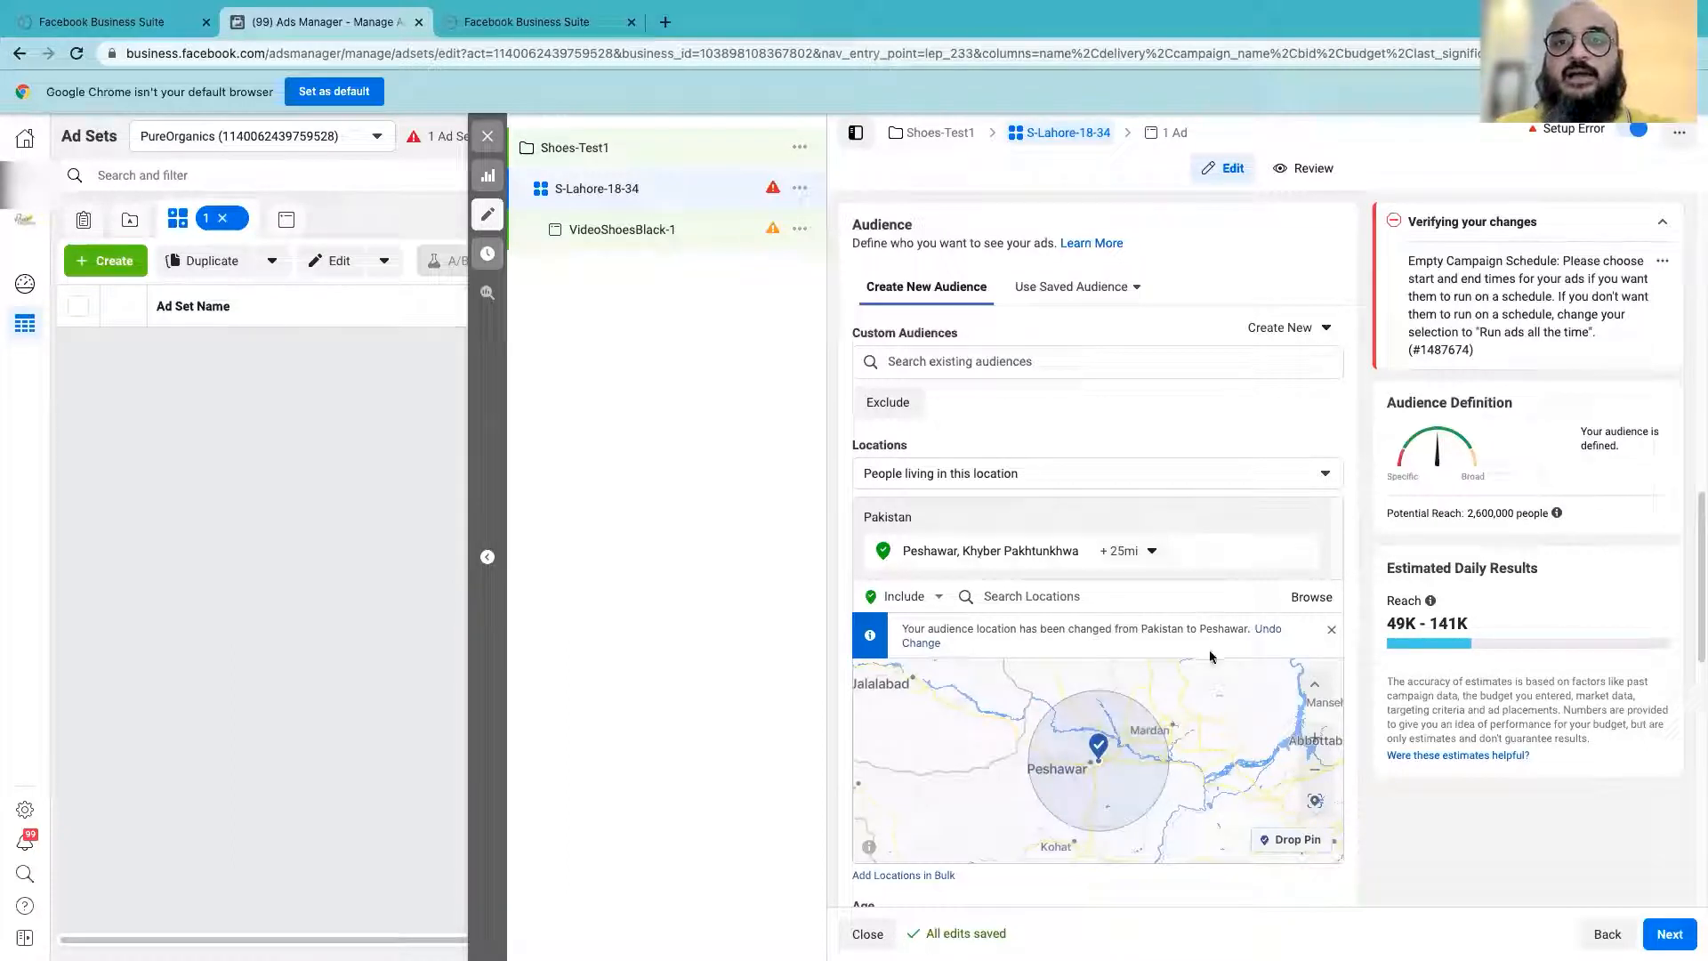
- Examine the targeted radius around Peshawar on the location map, from the surrounding region down to the city's neighbourhoods
{"action": "scroll", "coordinate": [1192, 687], "scroll_direction": "down", "scroll_amount": 1}
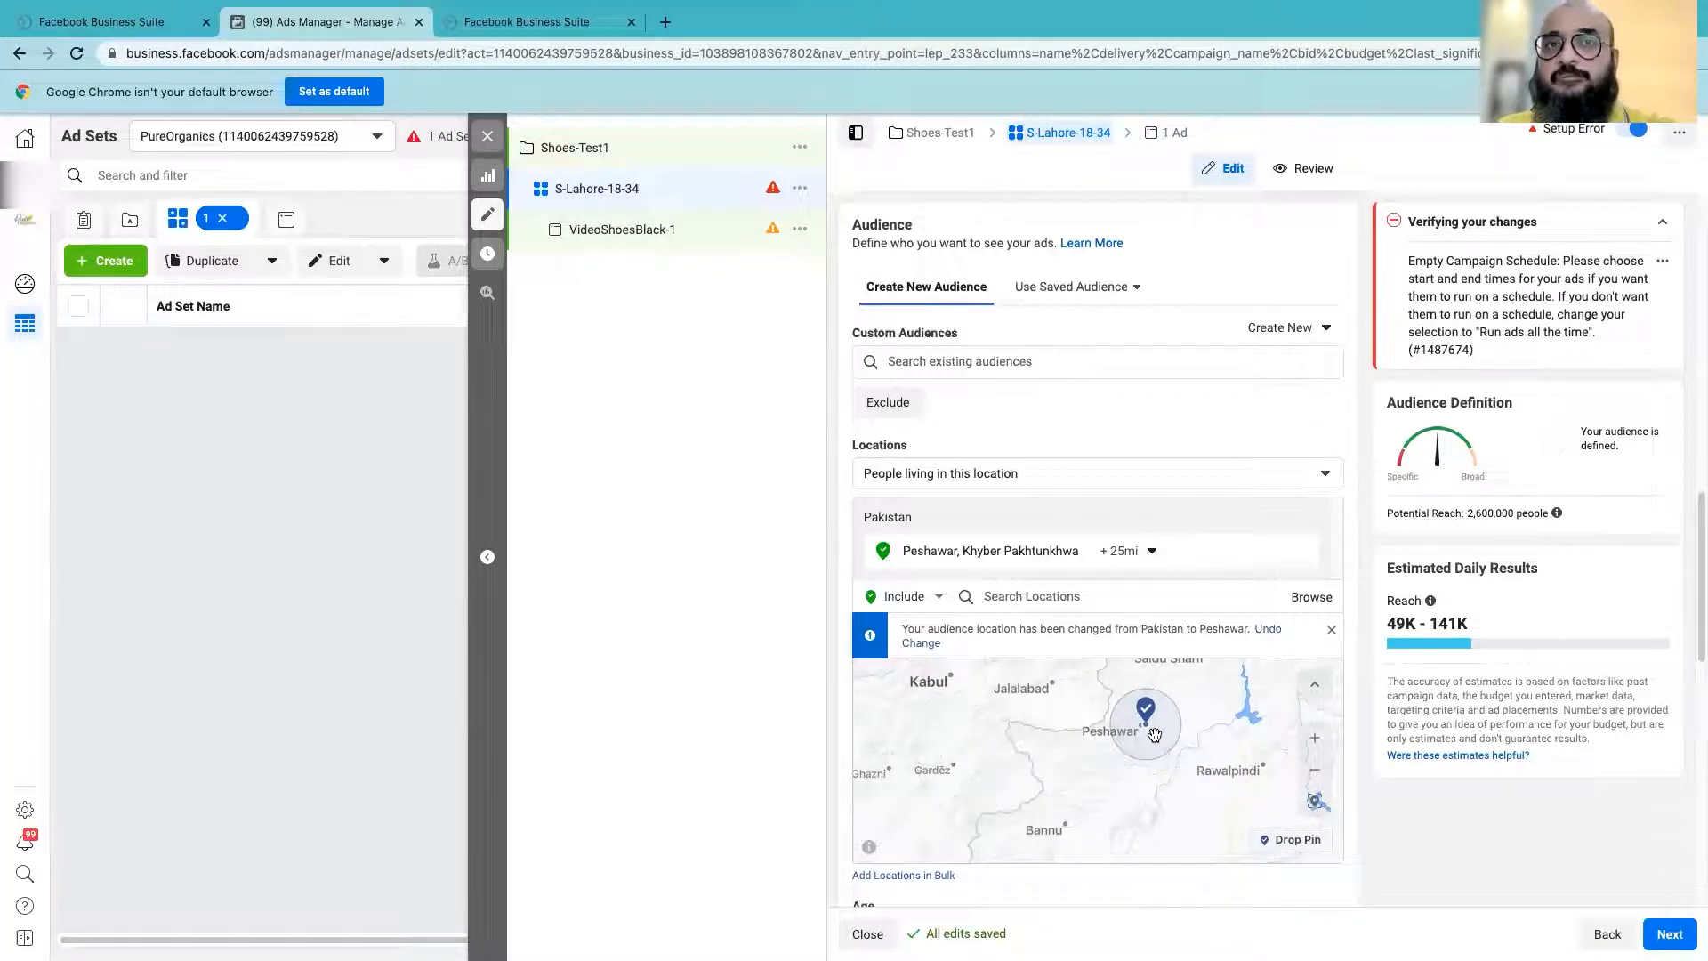
{"action": "scroll", "coordinate": [1150, 727], "scroll_direction": "up", "scroll_amount": 3}
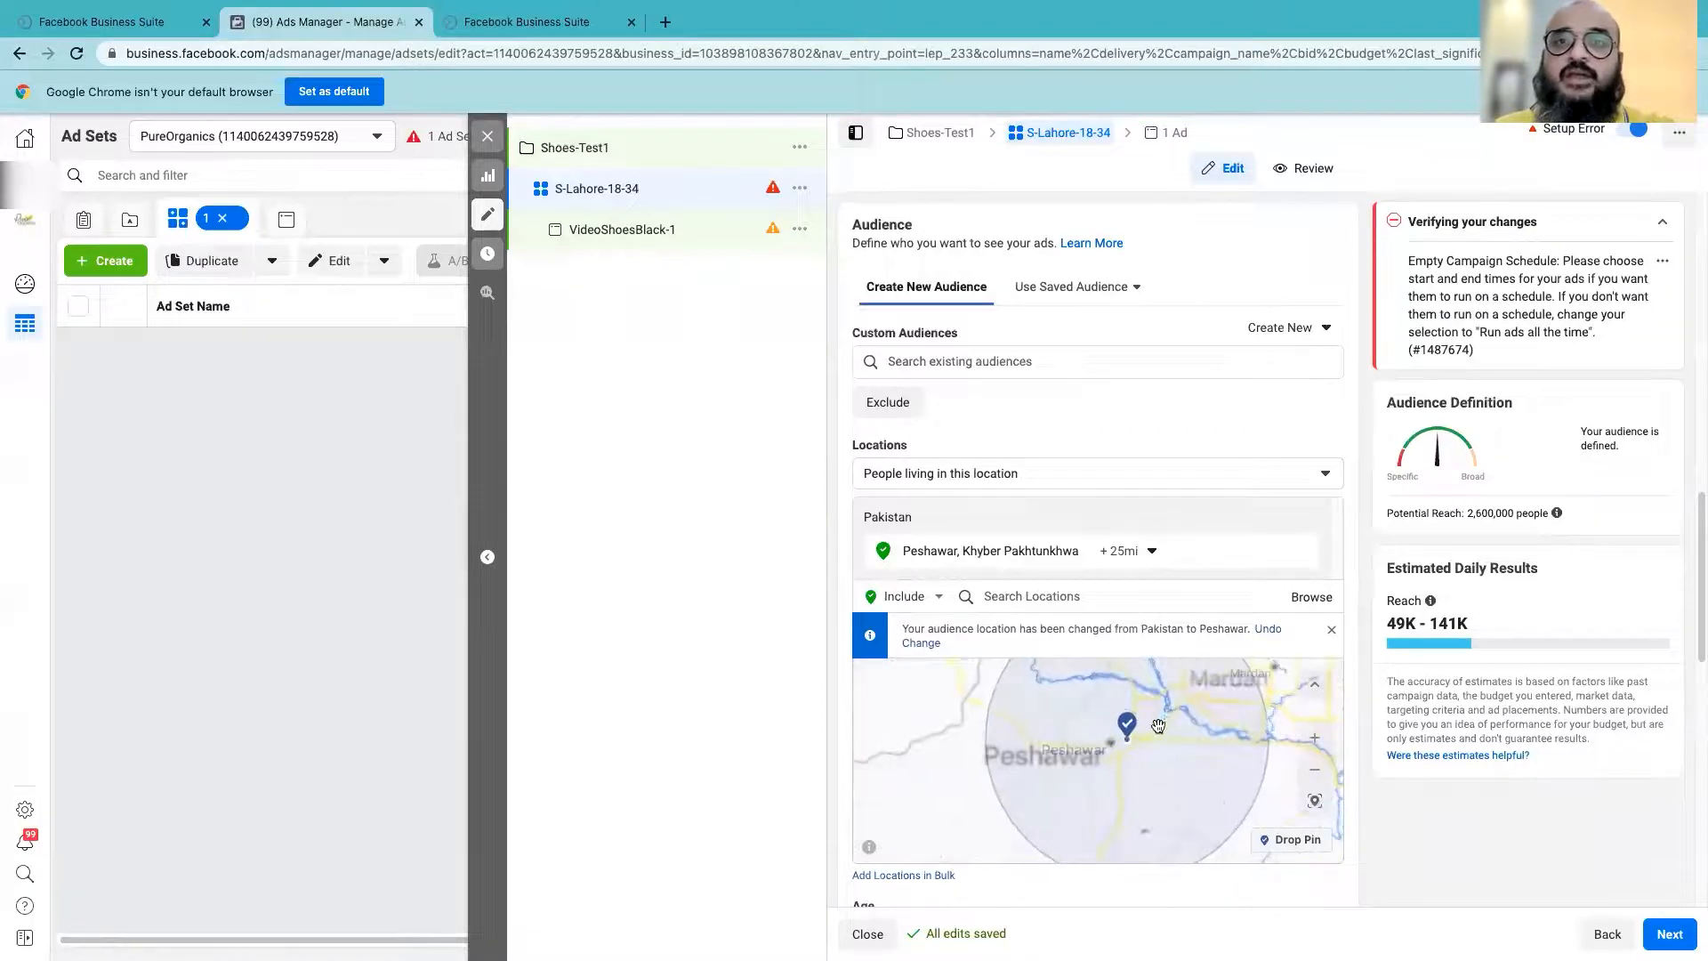
{"action": "scroll", "coordinate": [1154, 742], "scroll_direction": "down", "scroll_amount": 3}
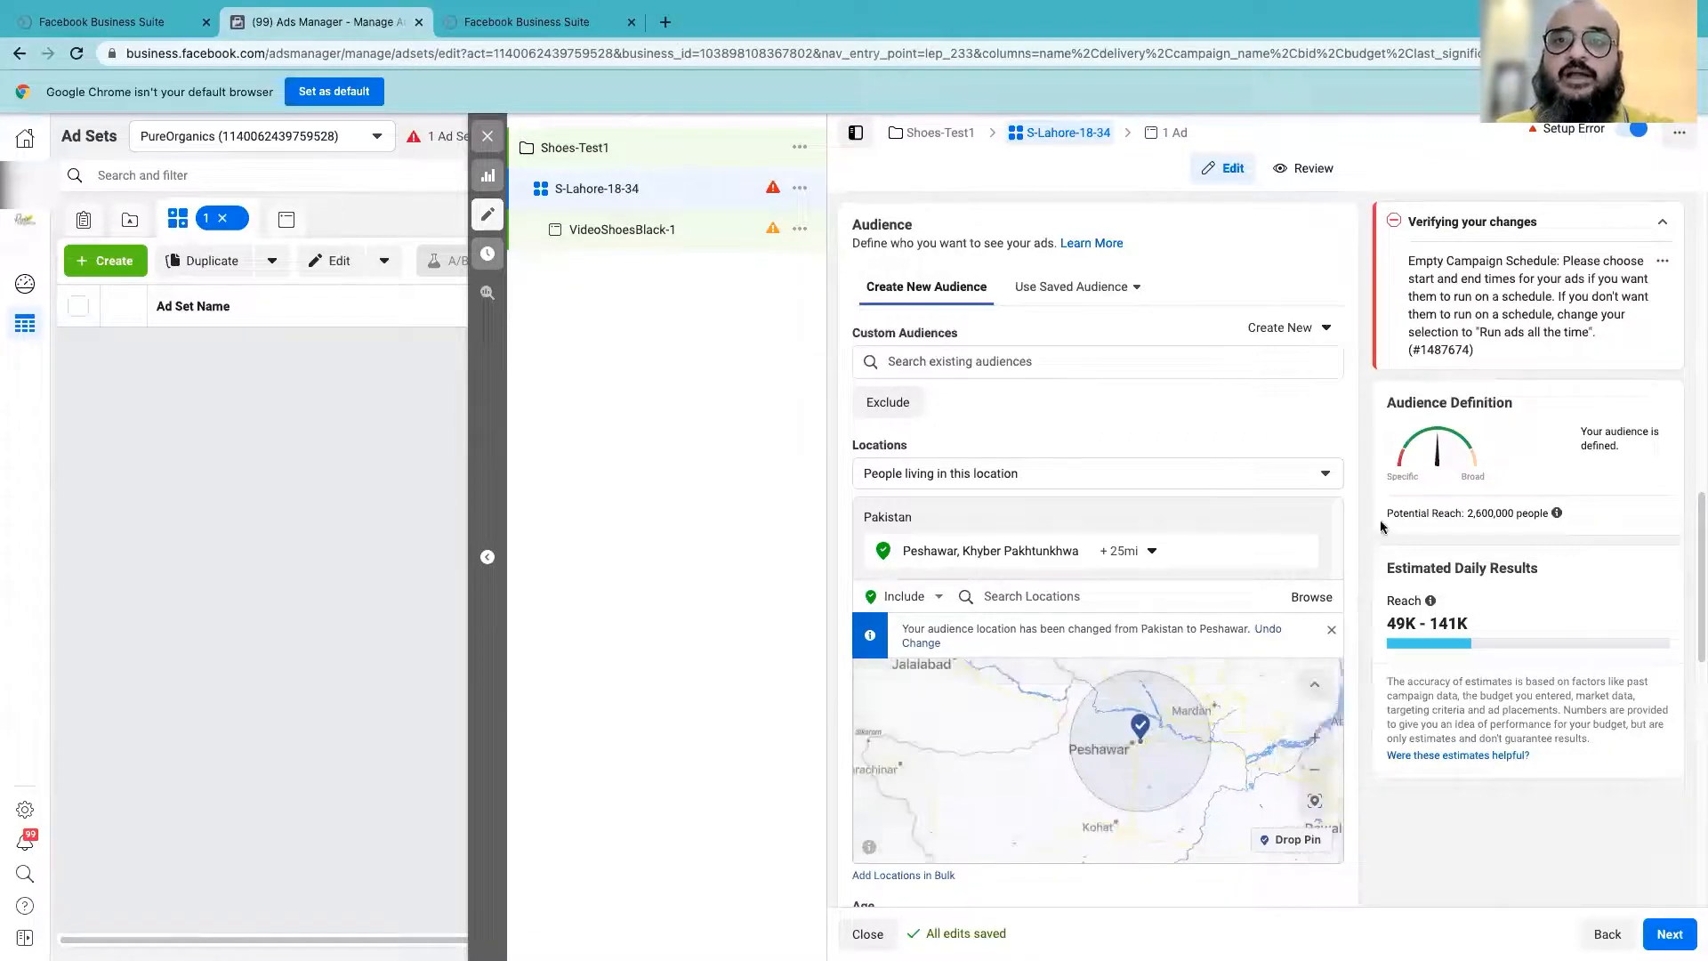
{"action": "scroll", "coordinate": [1260, 592], "scroll_direction": "down", "scroll_amount": 2}
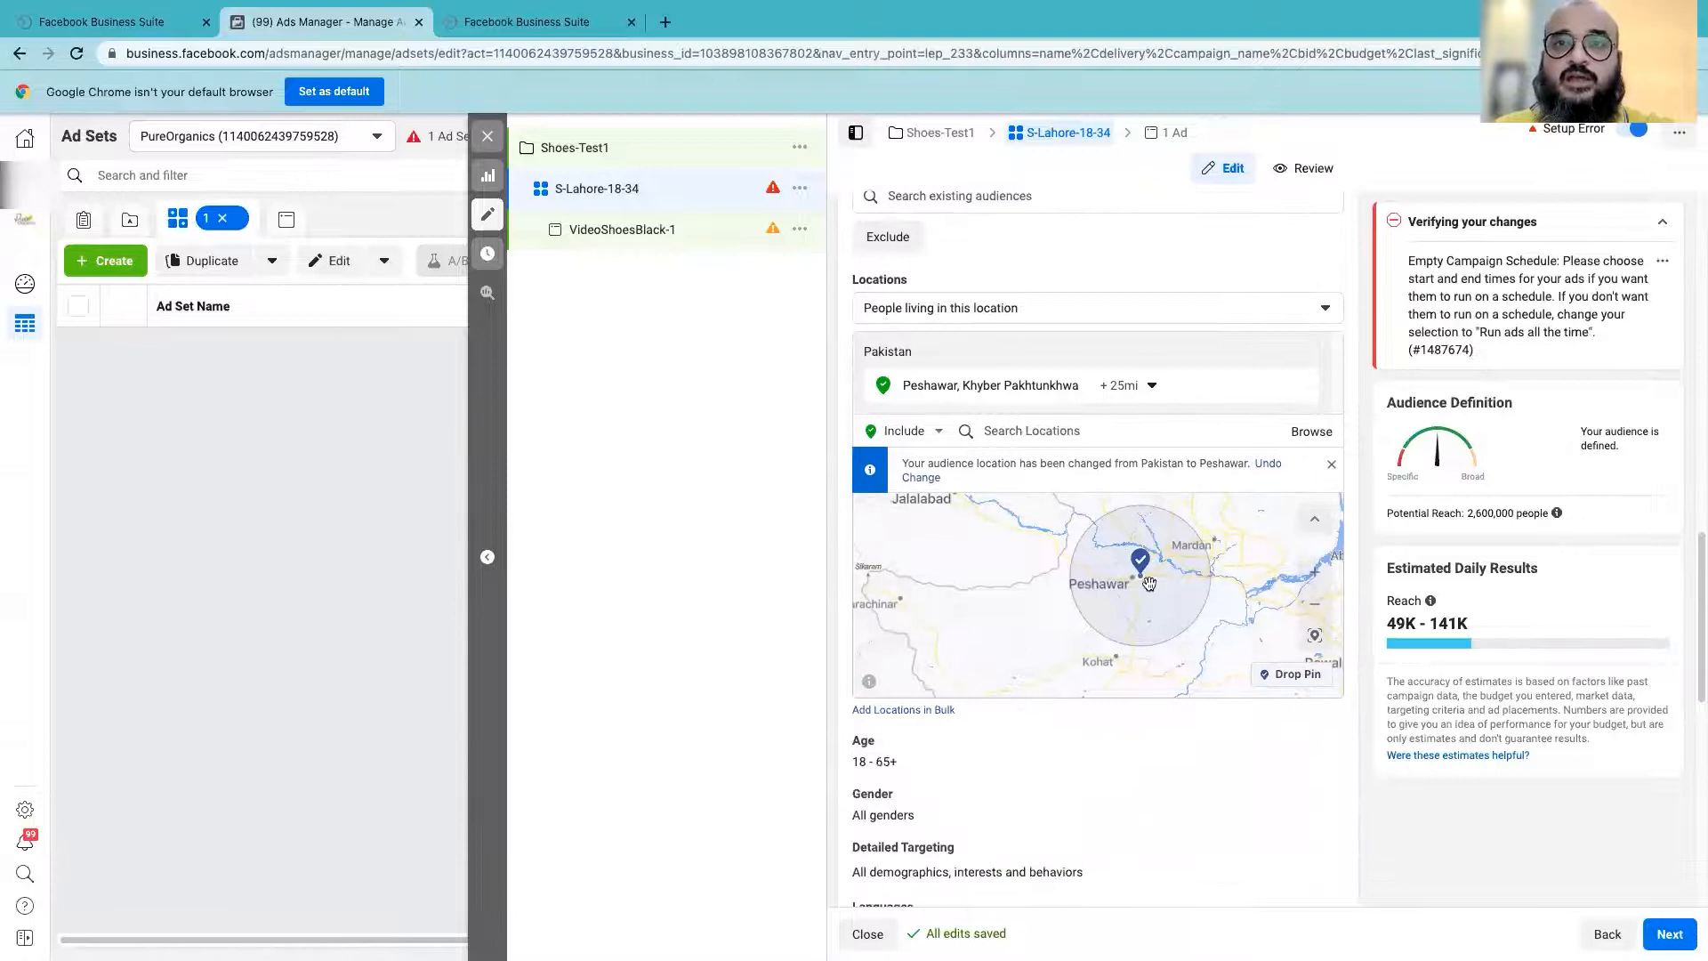
{"action": "scroll", "coordinate": [1140, 630], "scroll_direction": "up", "scroll_amount": 2}
{"action": "scroll", "coordinate": [1152, 605], "scroll_direction": "up", "scroll_amount": 2}
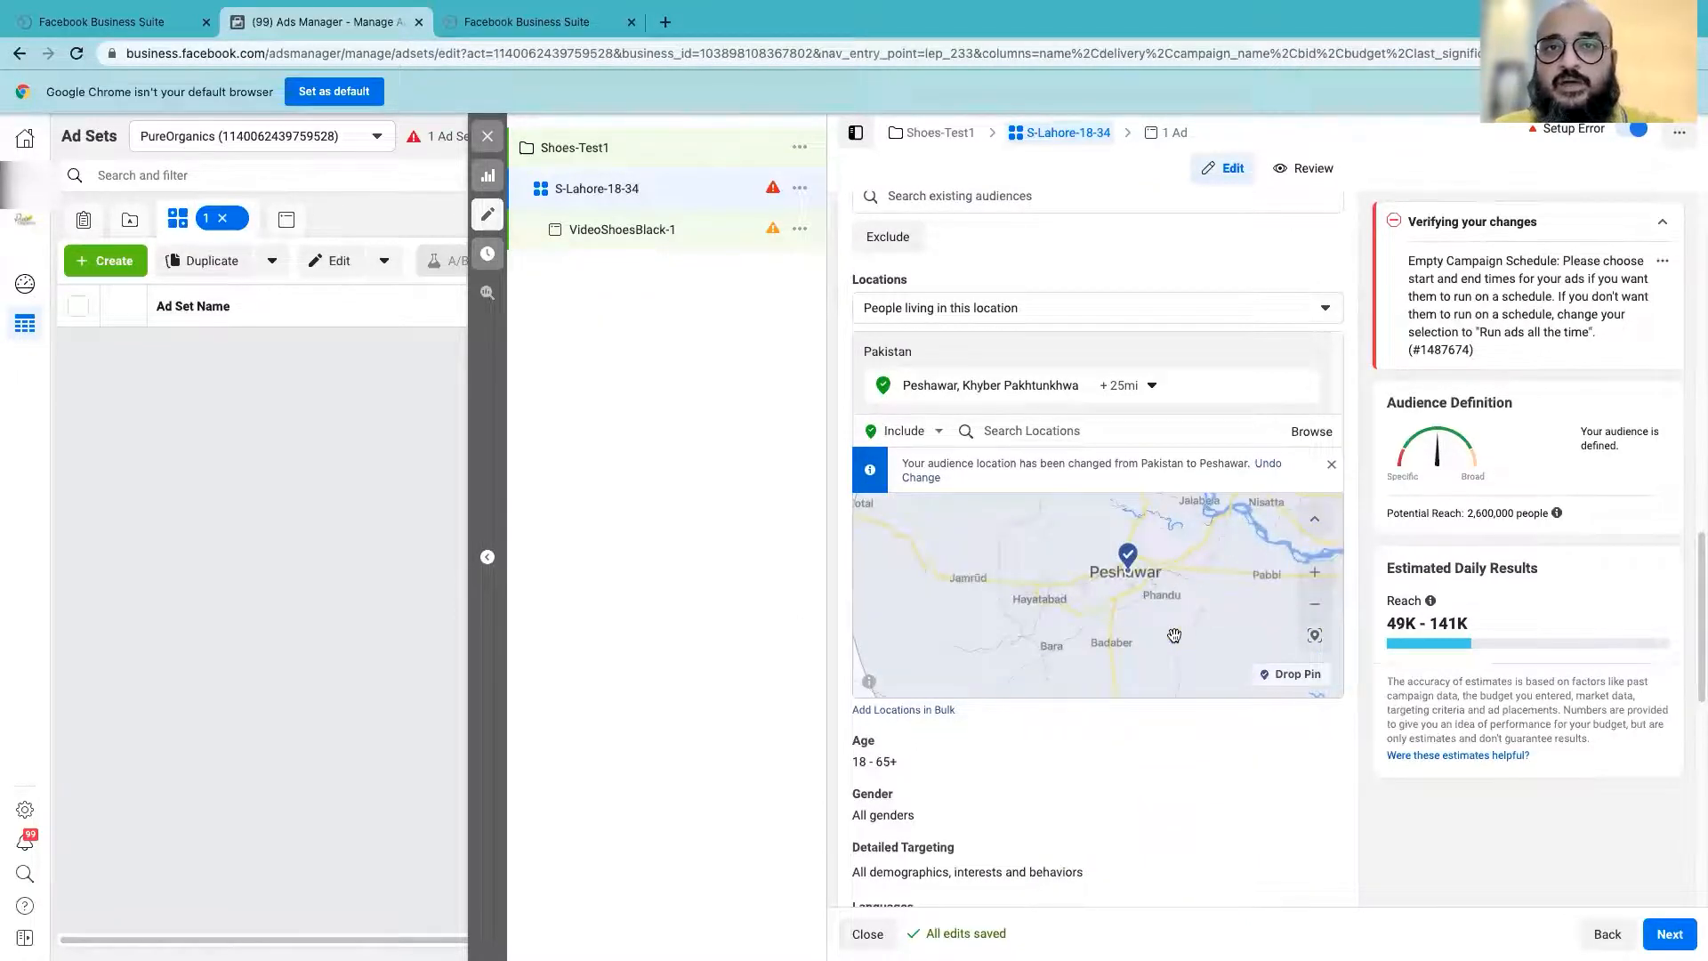
- Restrict the Peshawar location to the current city only
{"action": "scroll", "coordinate": [1174, 635], "scroll_direction": "down", "scroll_amount": 3}
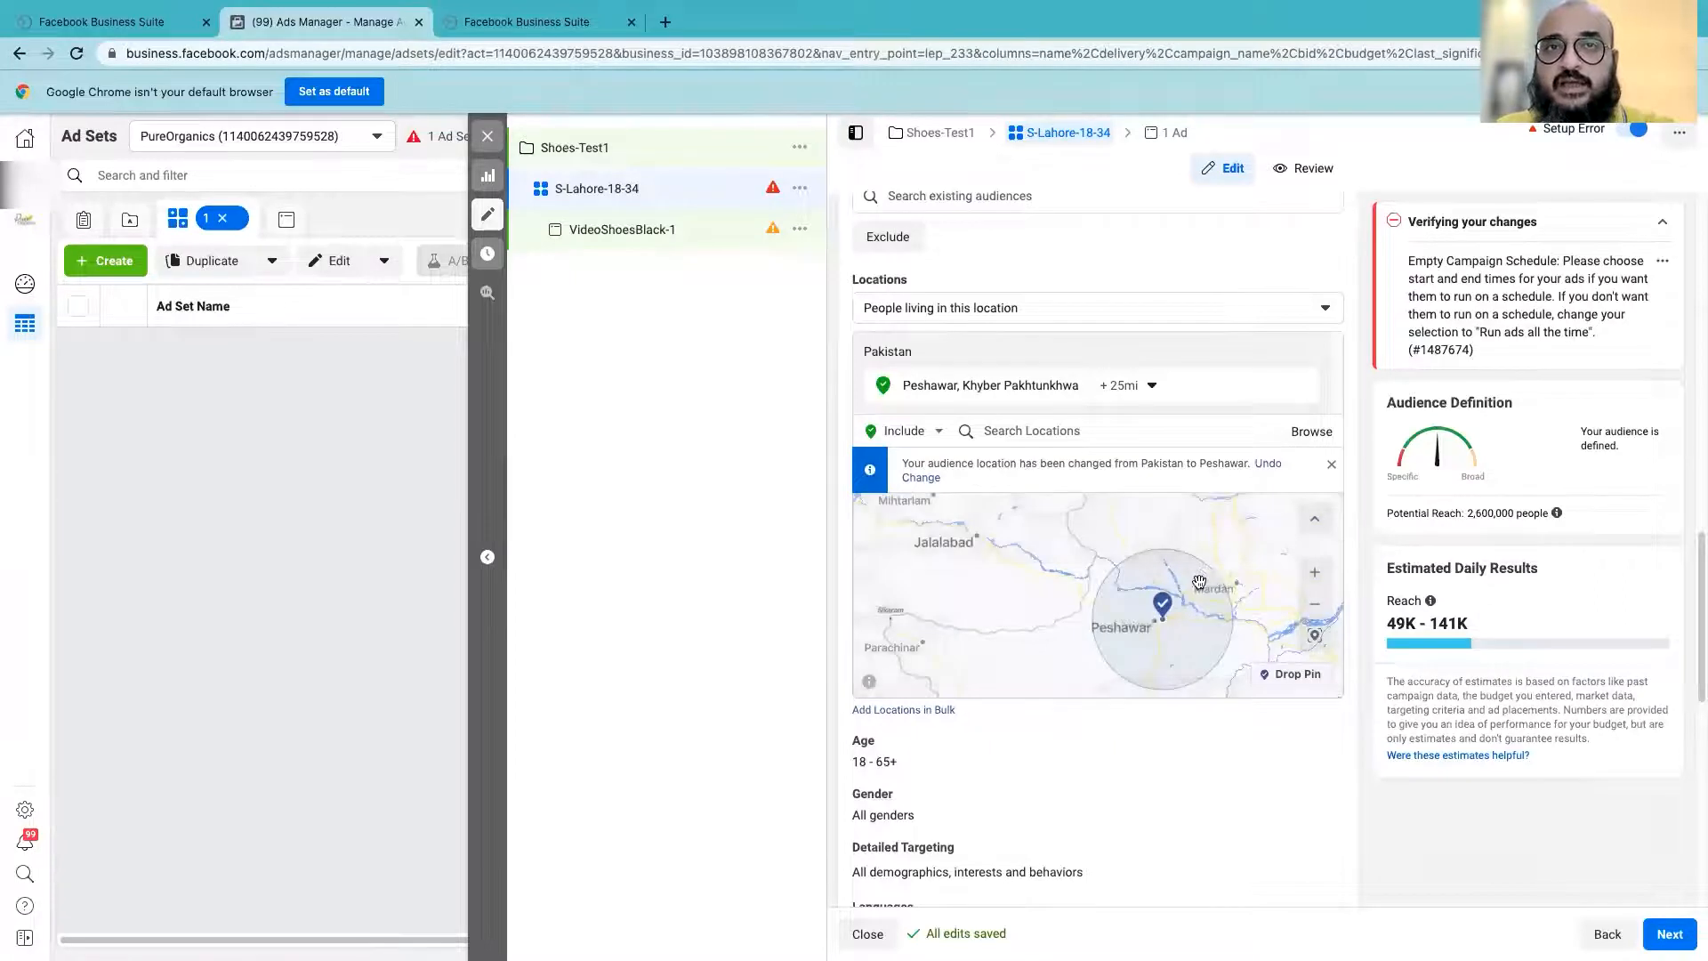
{"action": "scroll", "coordinate": [1201, 575], "scroll_direction": "up", "scroll_amount": 1}
{"action": "scroll", "coordinate": [1018, 602], "scroll_direction": "down", "scroll_amount": 1}
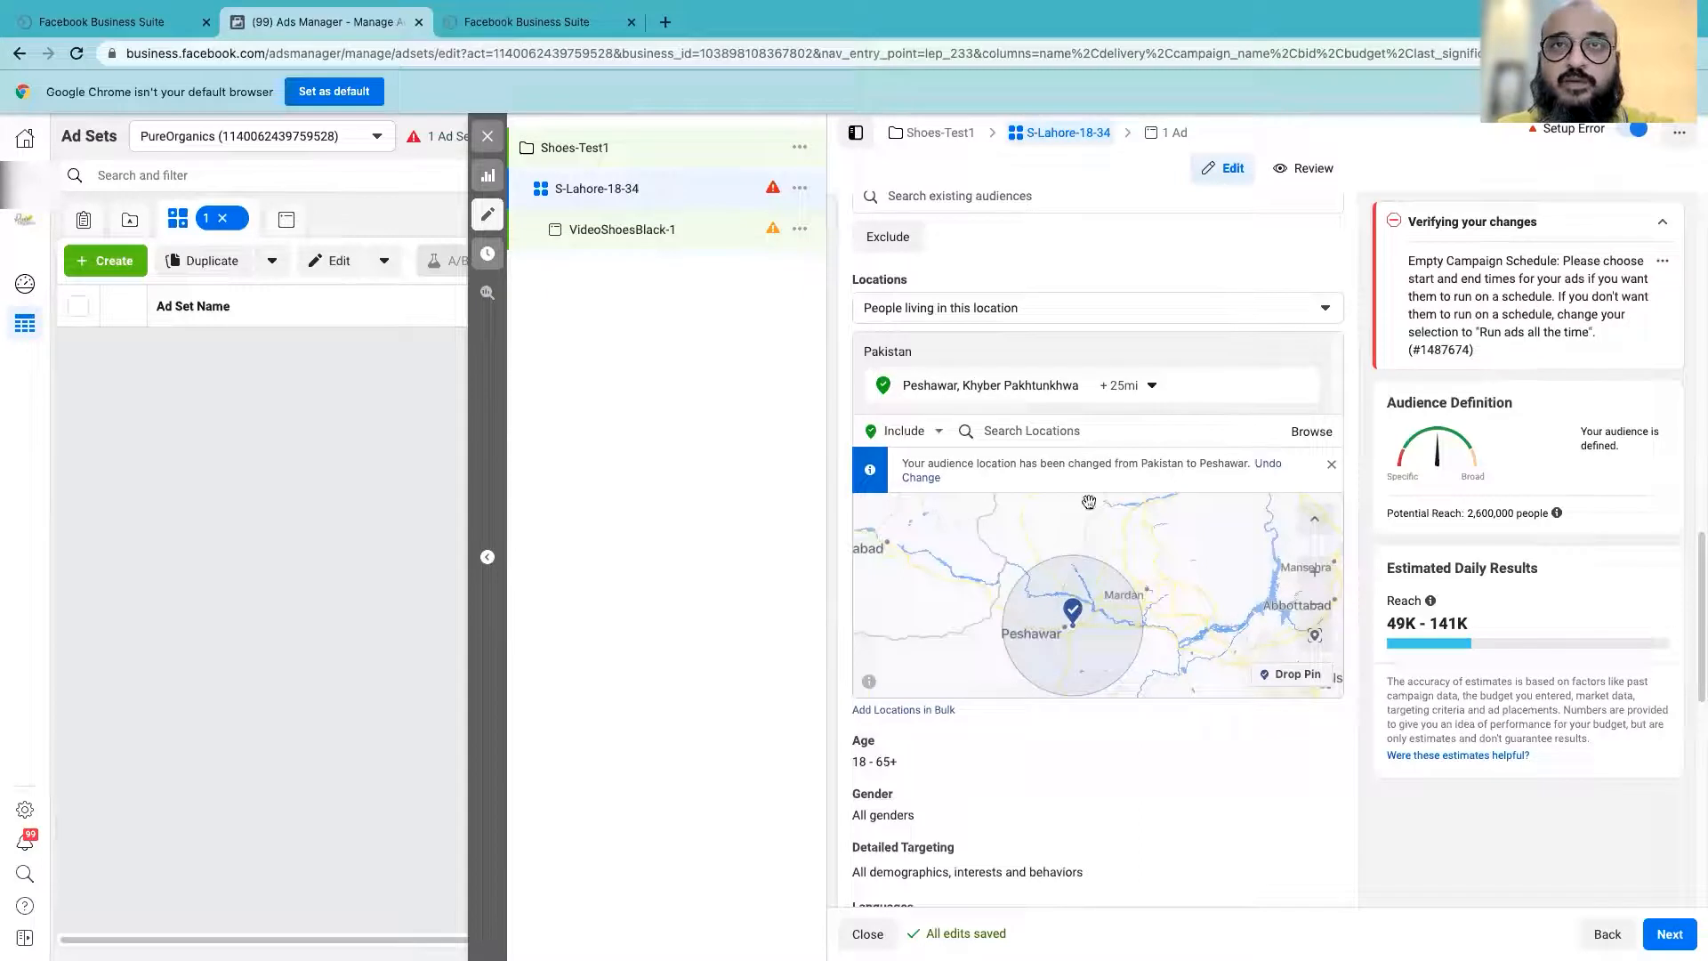
{"action": "scroll", "coordinate": [1087, 609], "scroll_direction": "down", "scroll_amount": 1}
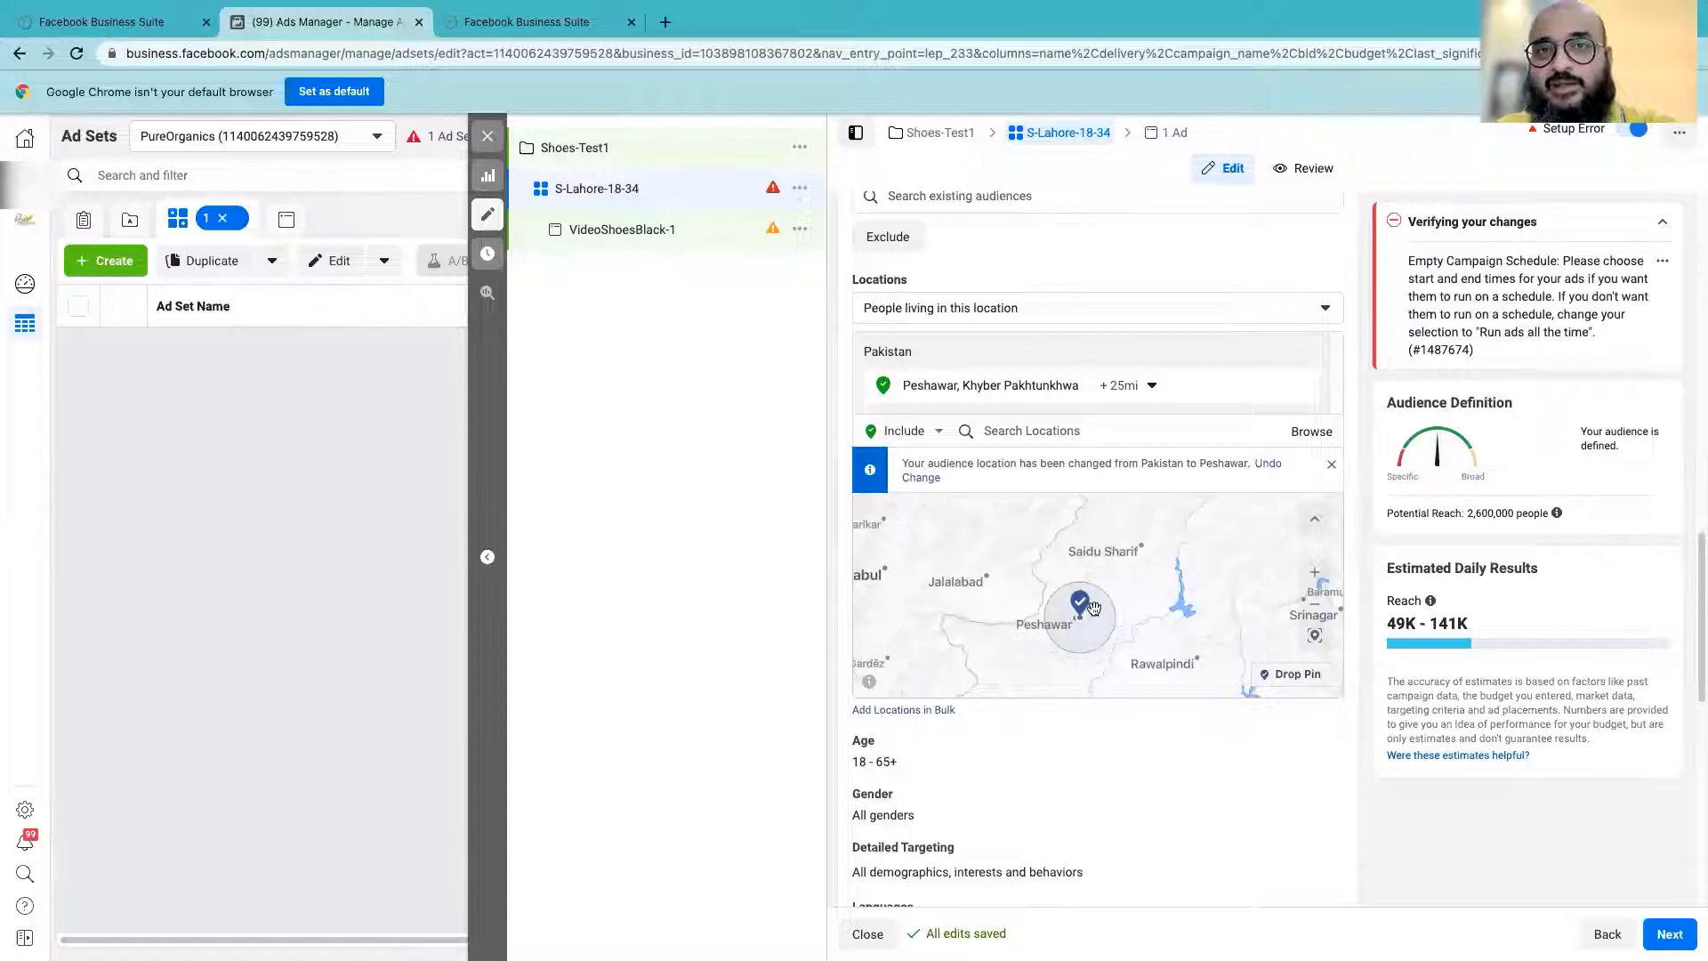
{"action": "scroll", "coordinate": [1091, 618], "scroll_direction": "up", "scroll_amount": 1}
{"action": "scroll", "coordinate": [1091, 617], "scroll_direction": "down", "scroll_amount": 1}
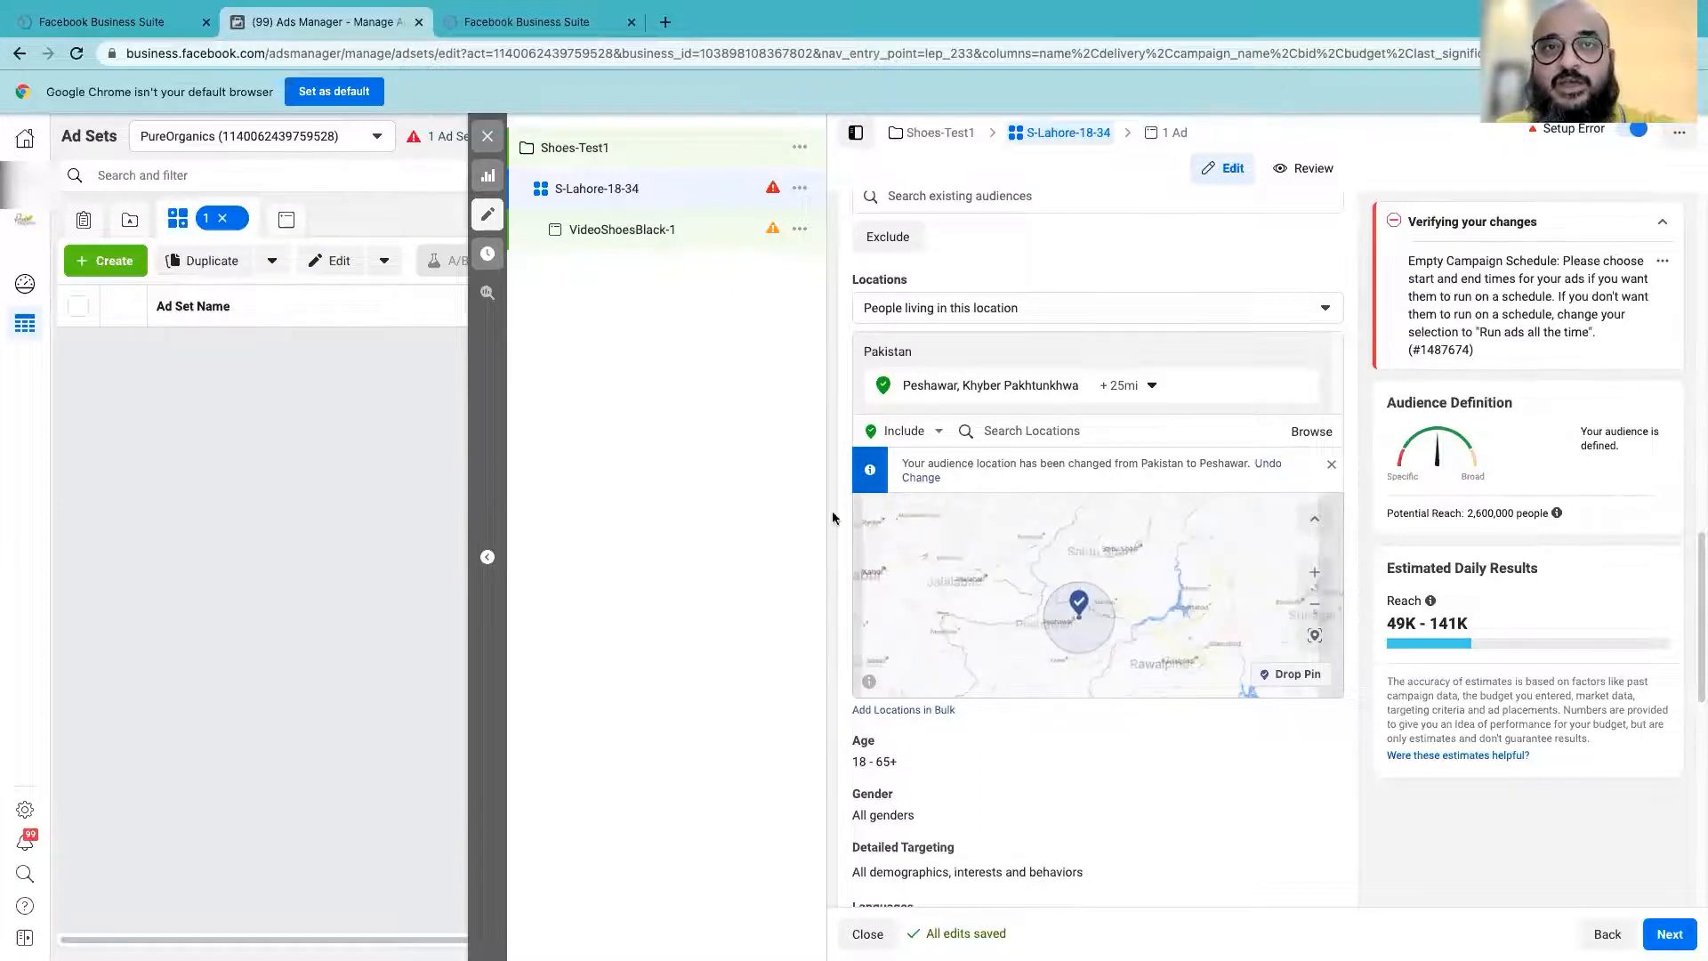
{"action": "left_click", "coordinate": [1148, 385]}
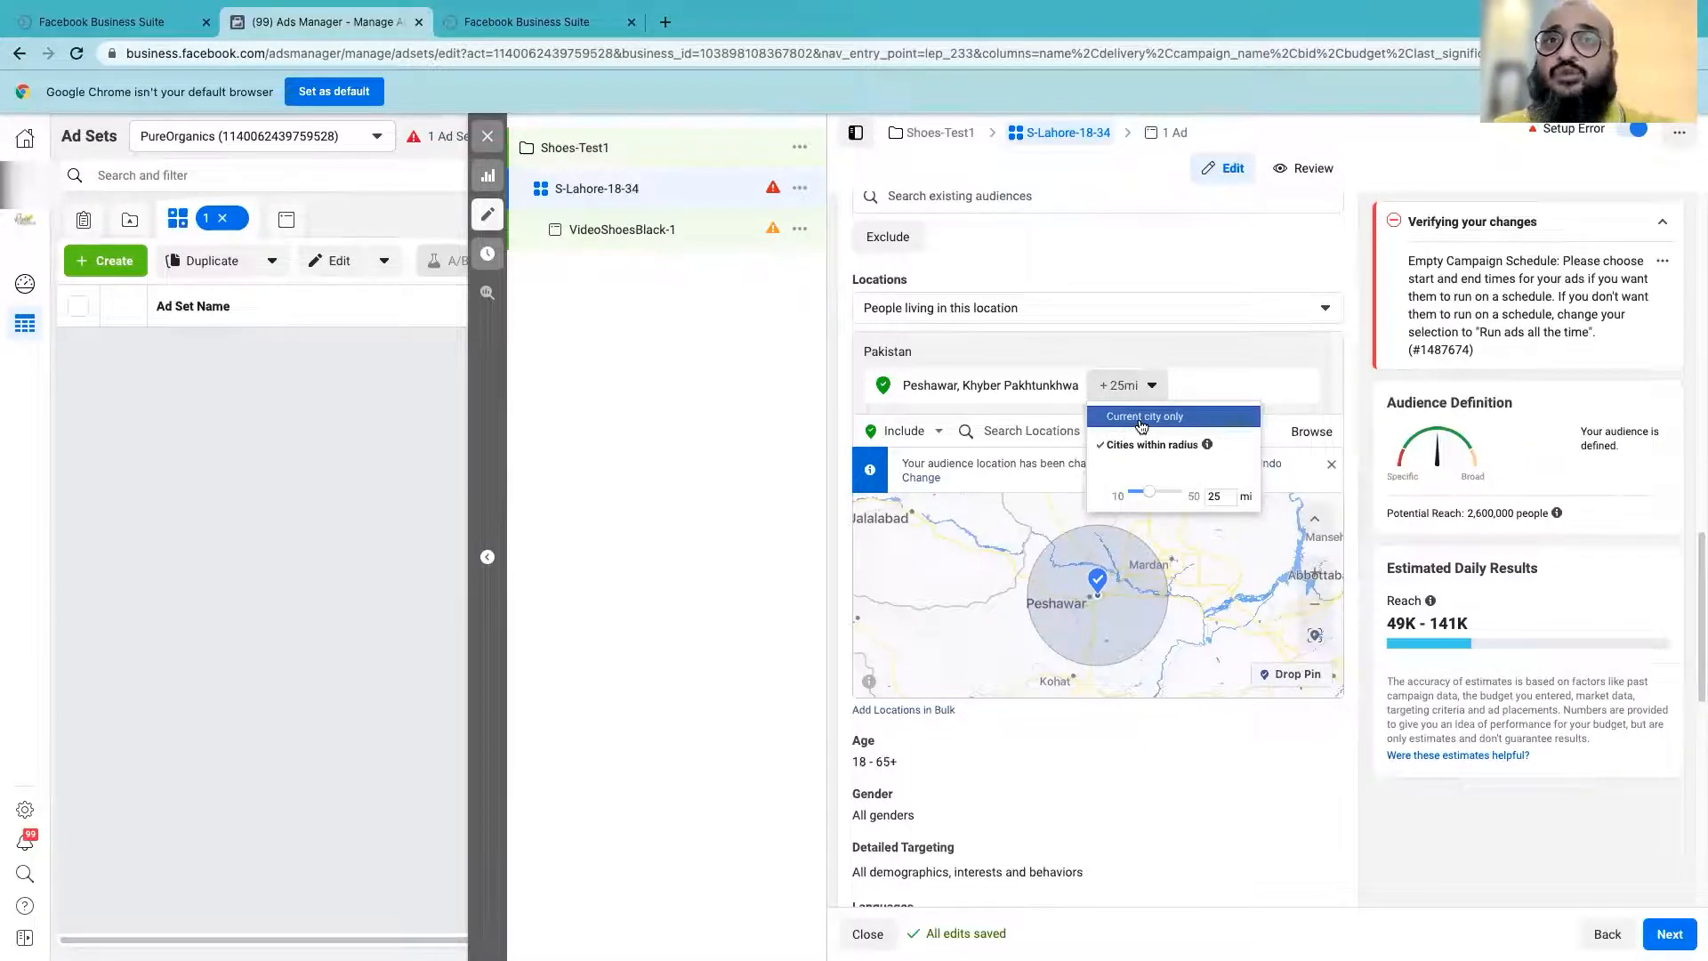
{"action": "left_click", "coordinate": [1142, 416]}
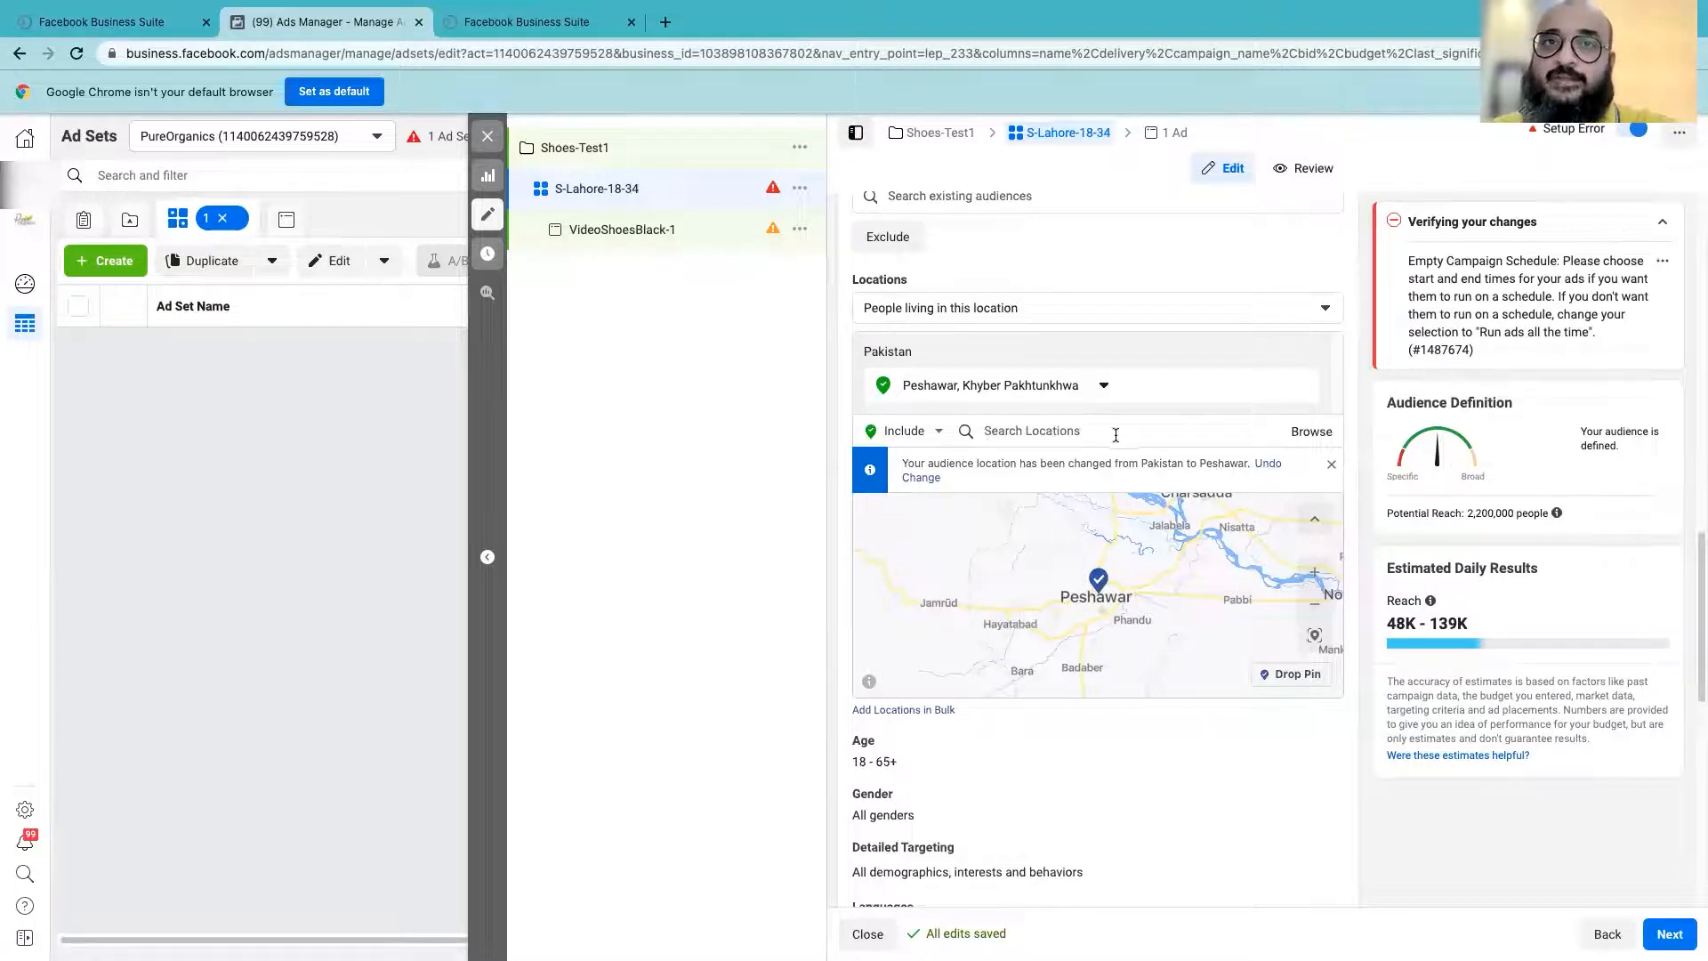
- Dismiss the location change notice and target cities within a radius of Peshawar, trying 17 mi and settling on 10 mi
{"action": "left_click", "coordinate": [935, 431]}
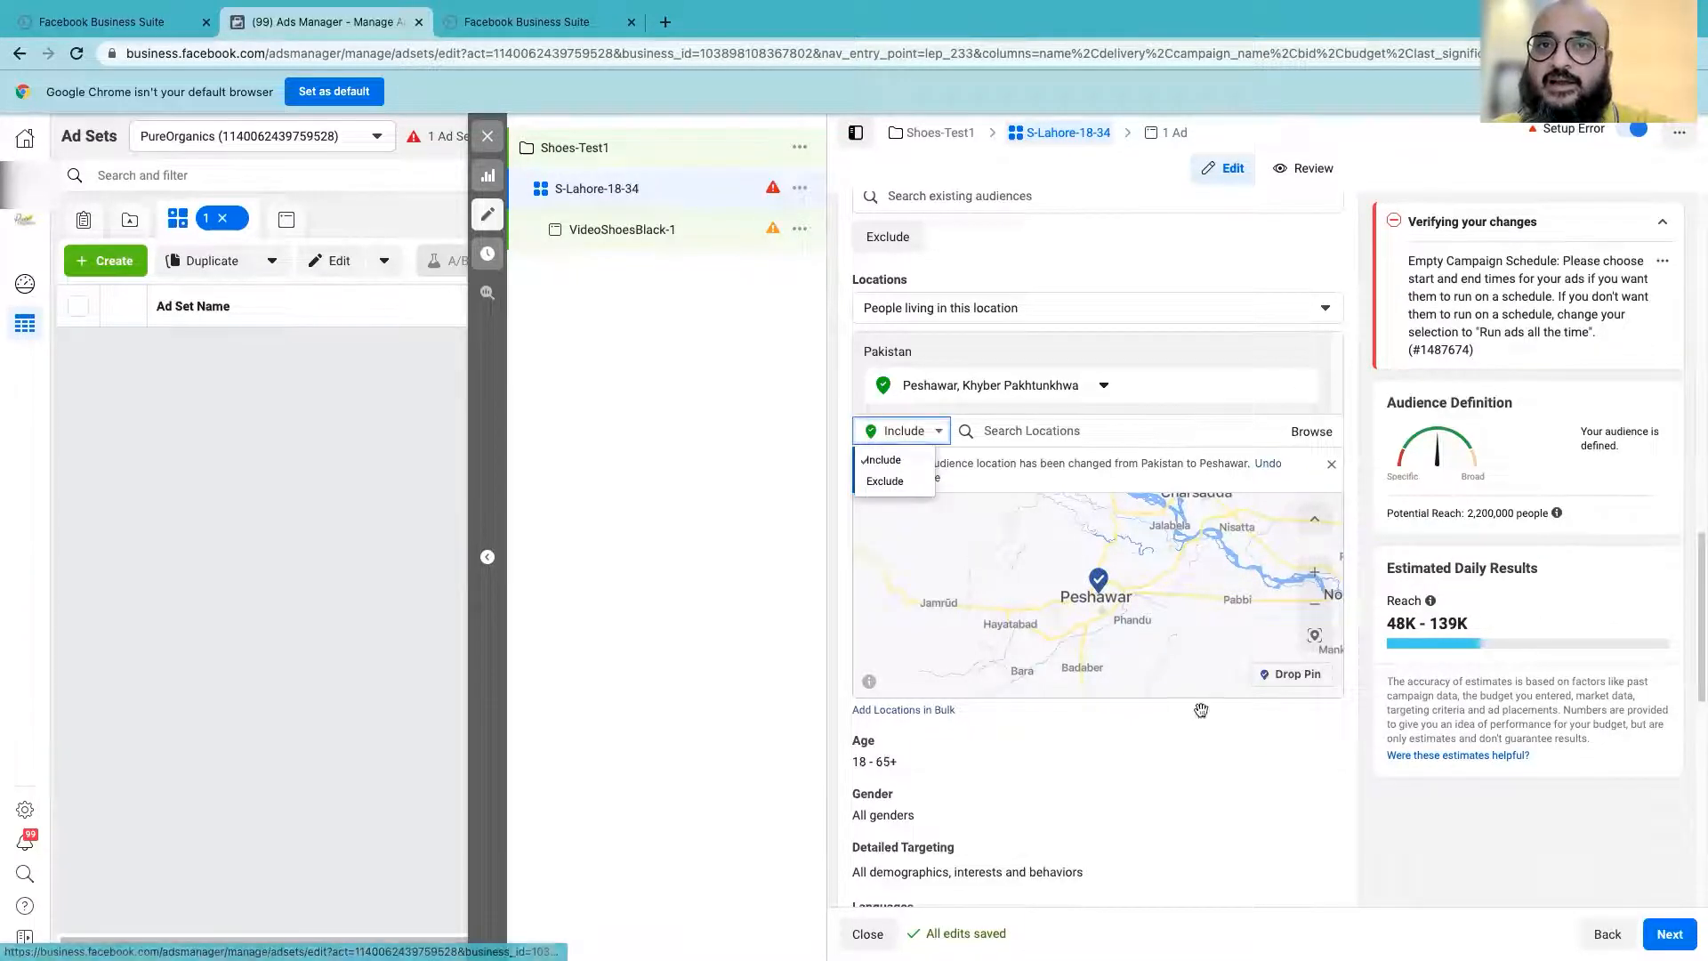
{"action": "left_click", "coordinate": [1331, 464]}
{"action": "left_click", "coordinate": [1104, 389]}
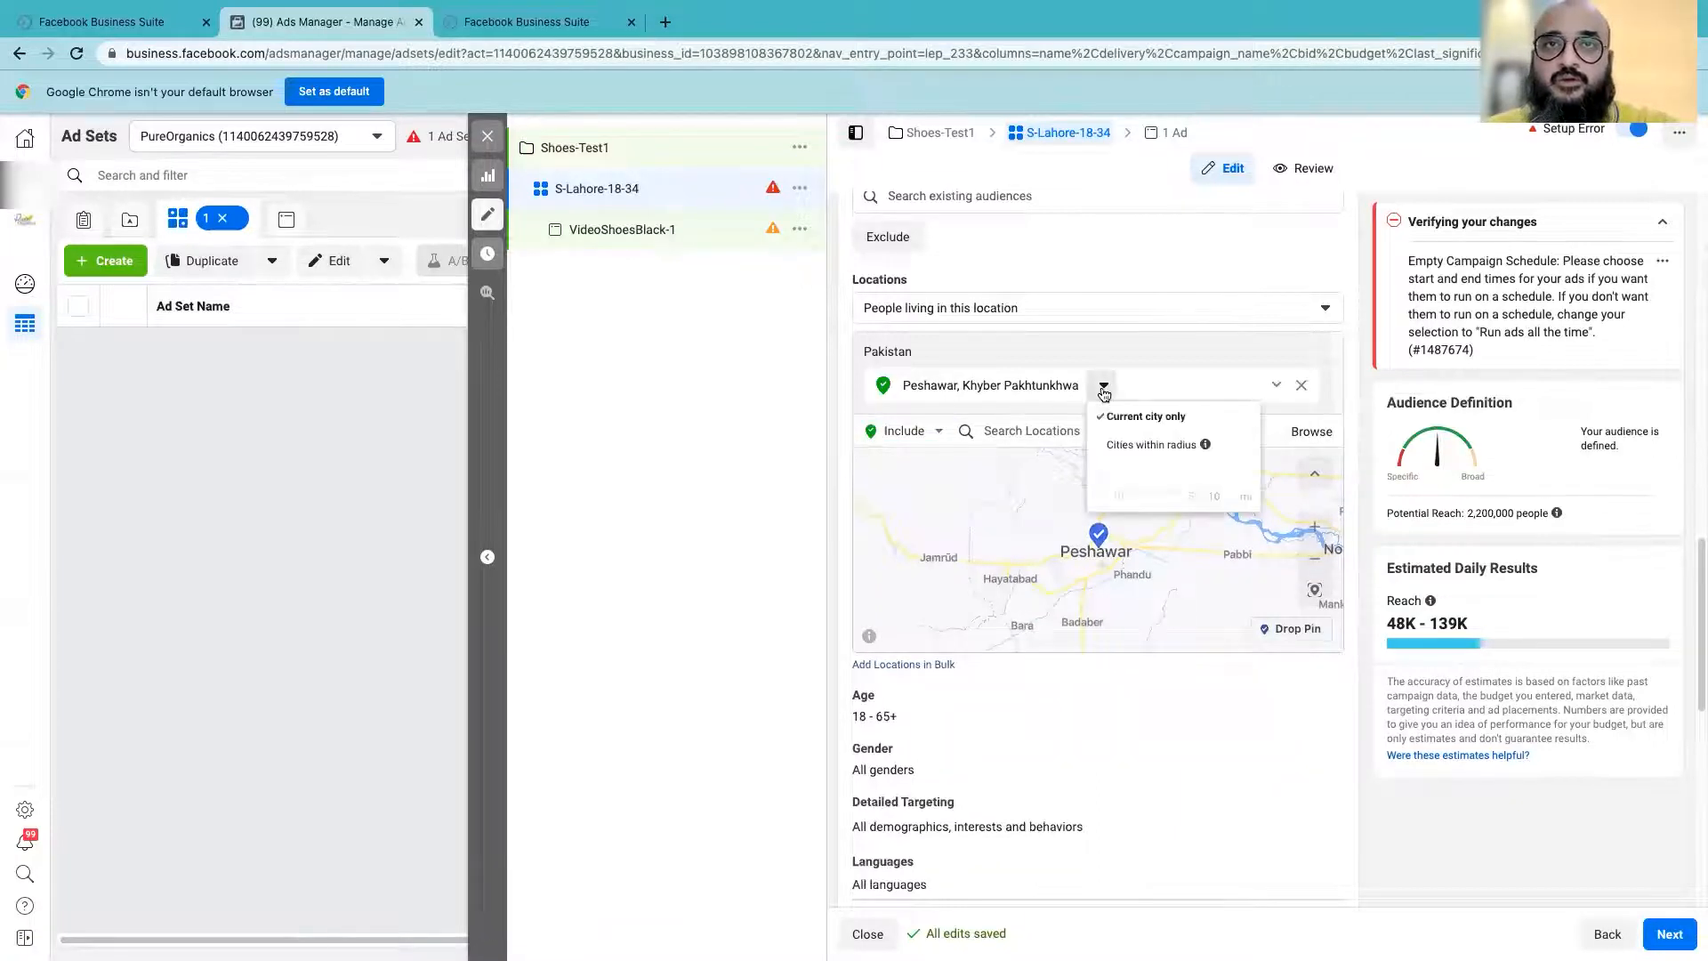
{"action": "left_click", "coordinate": [1099, 447]}
{"action": "left_click", "coordinate": [1147, 387]}
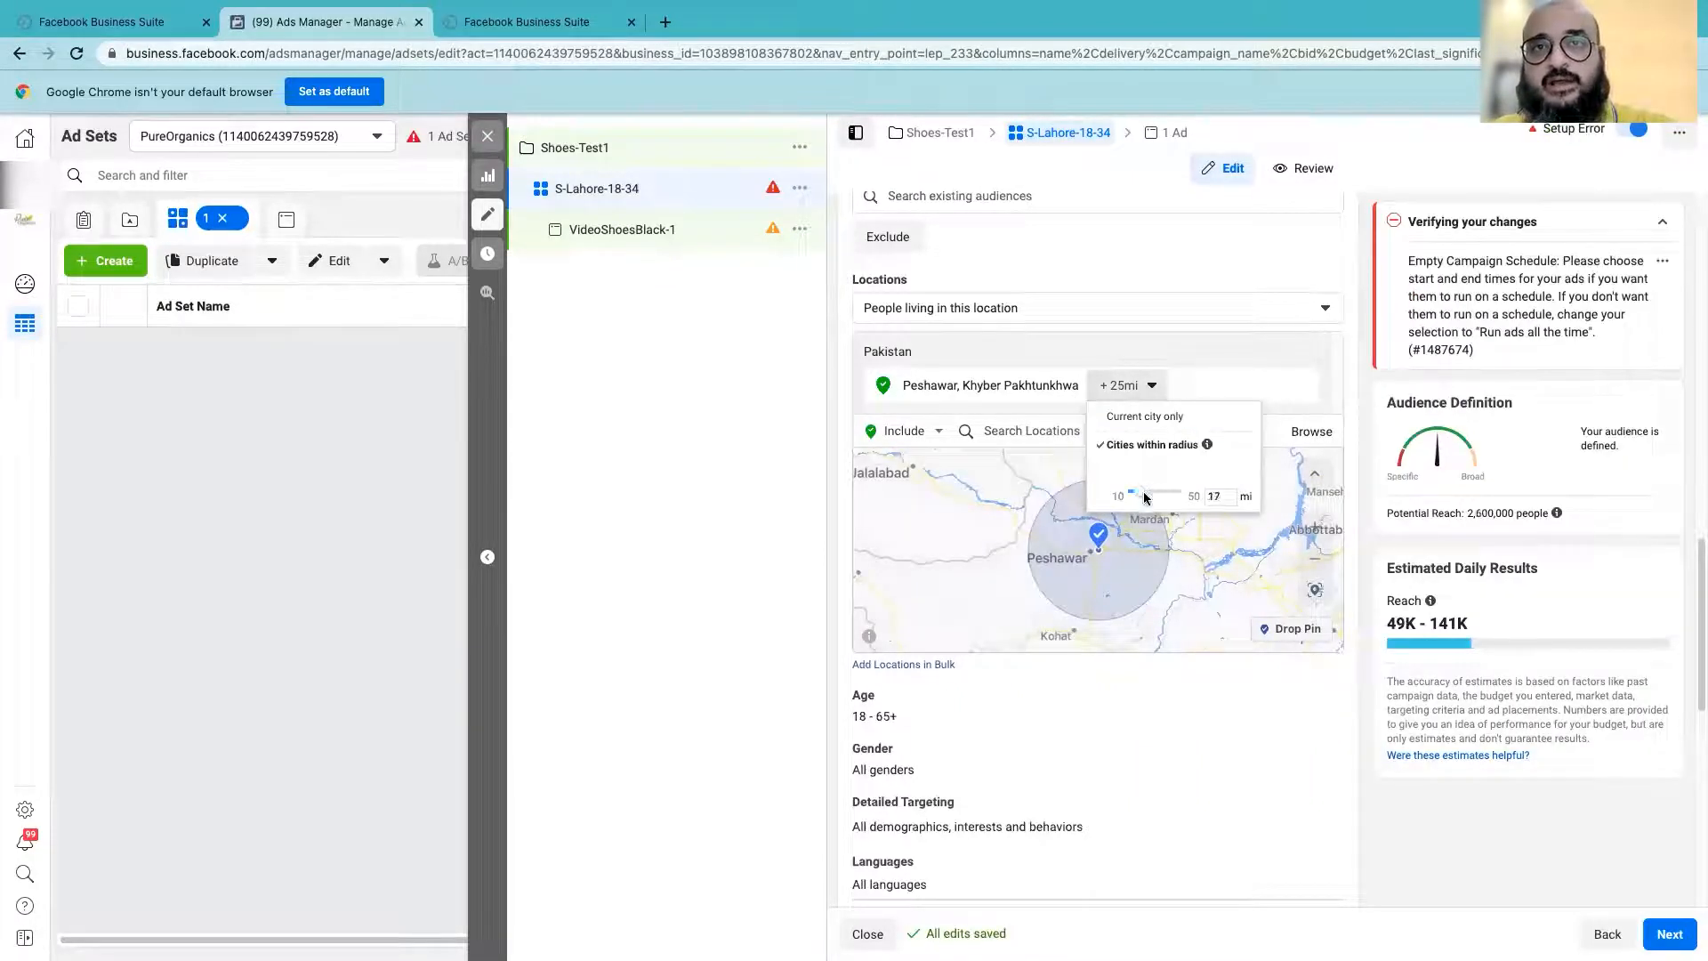
{"action": "left_click_drag", "start_coordinate": [1144, 494], "coordinate": [1145, 493]}
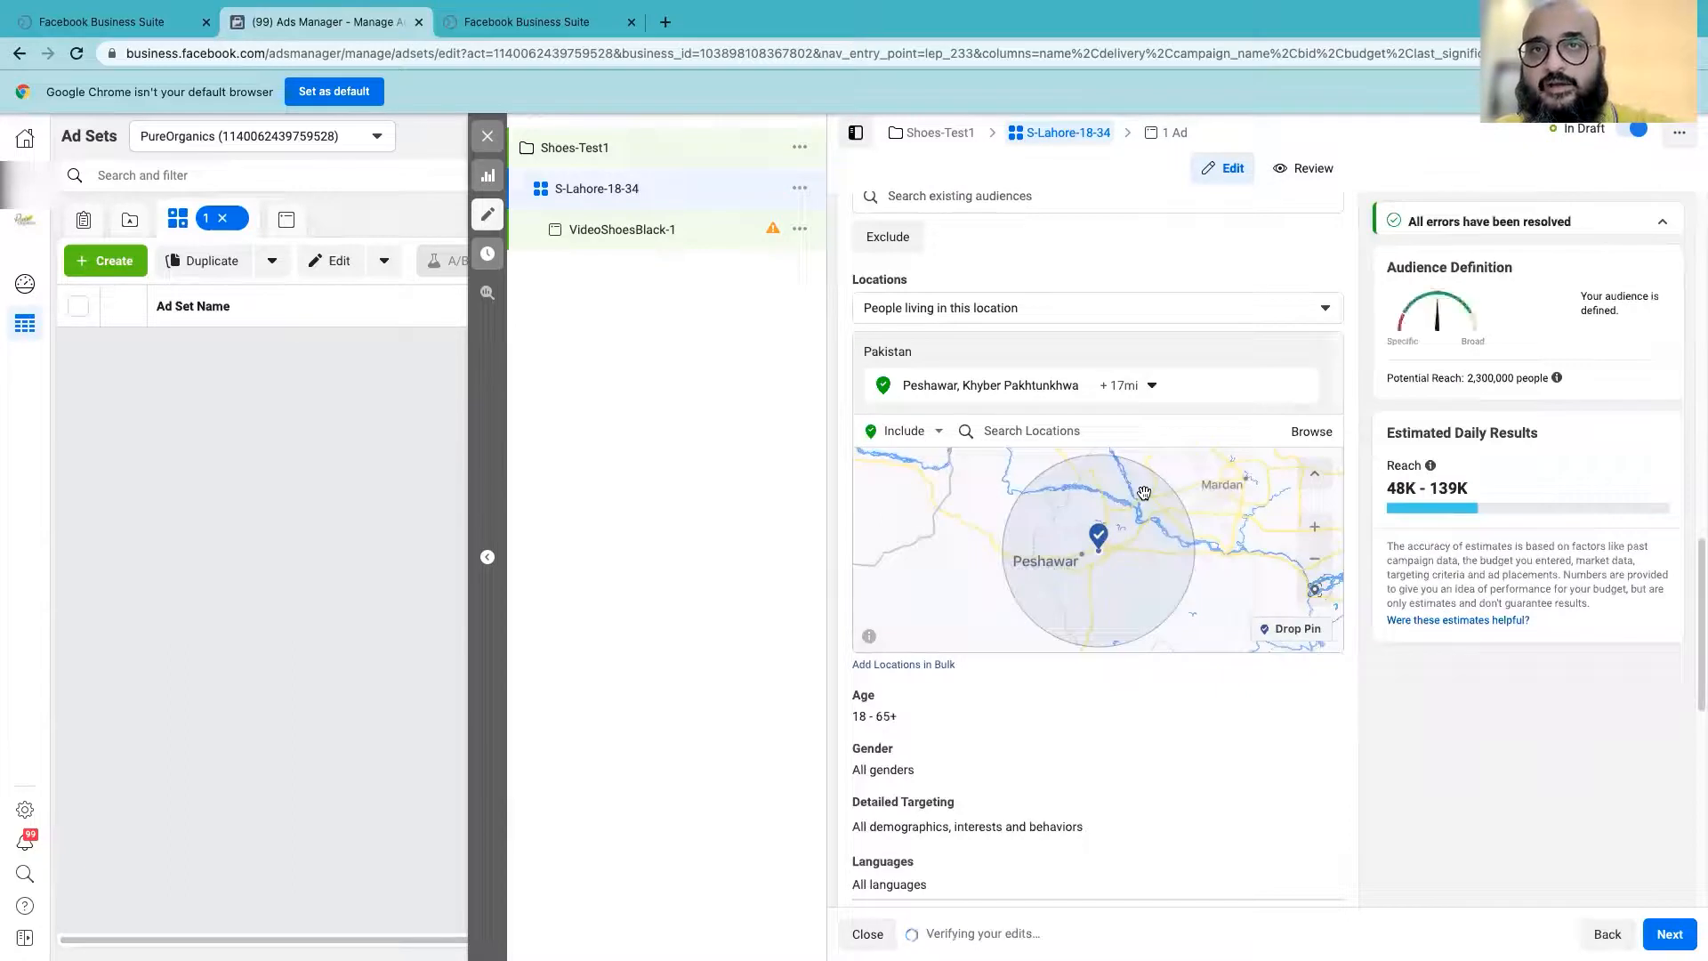
{"action": "left_click", "coordinate": [1150, 385]}
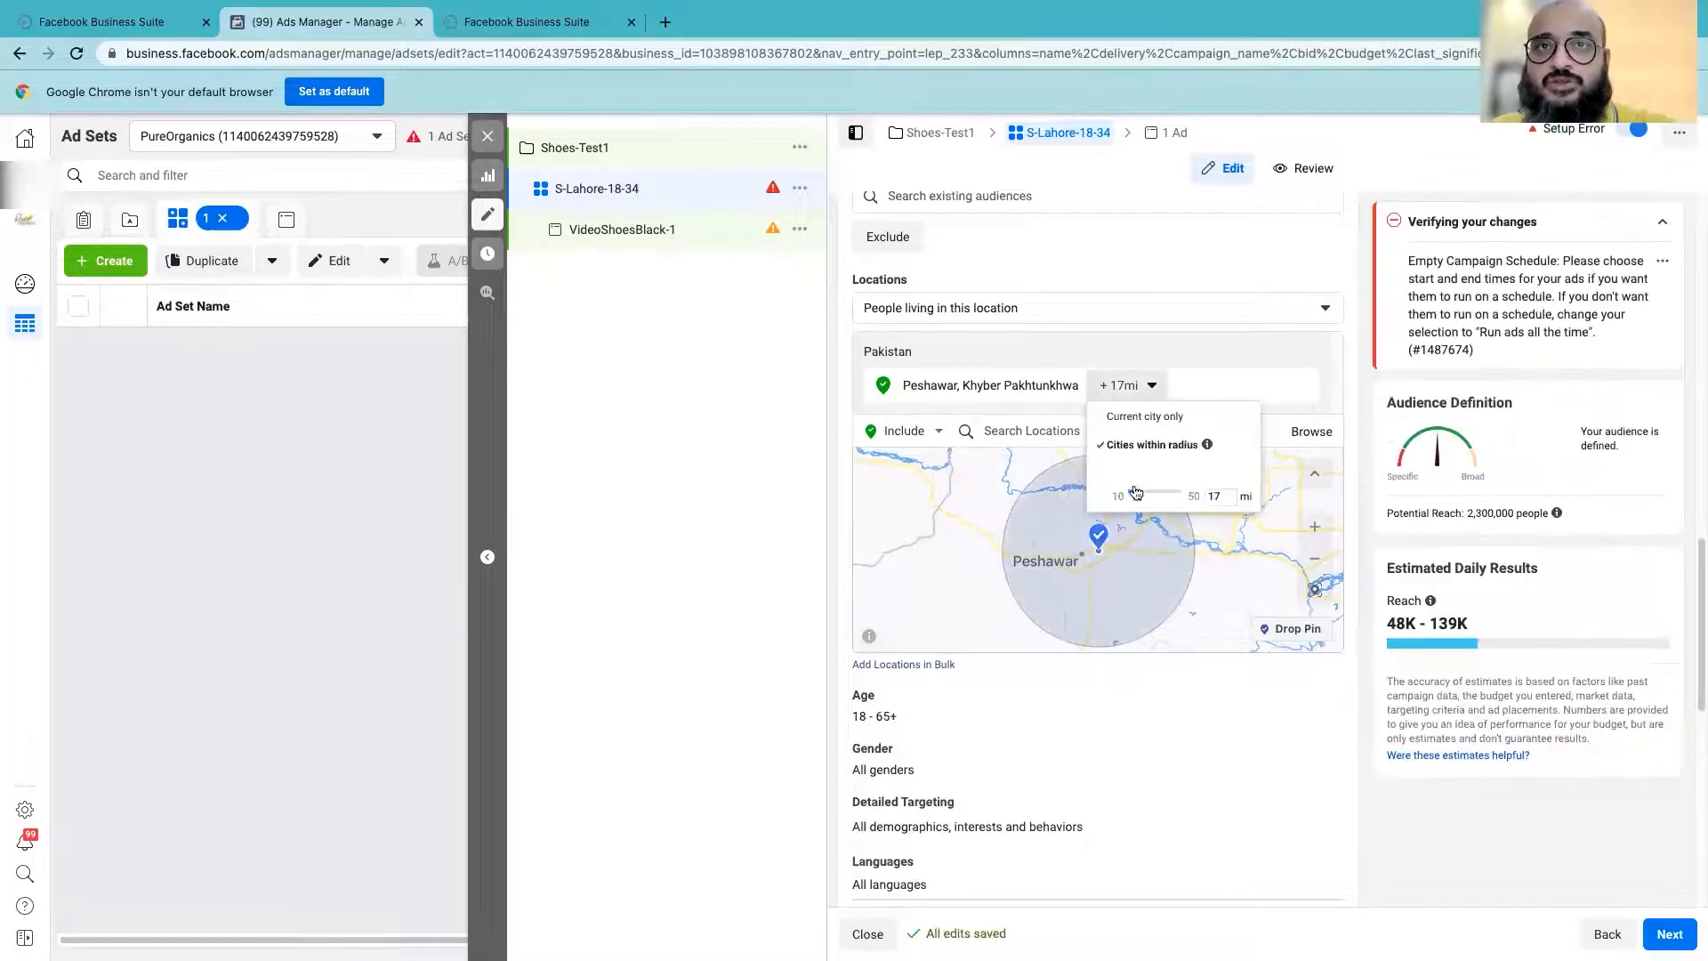
{"action": "left_click_drag", "start_coordinate": [1136, 497], "coordinate": [1131, 496]}
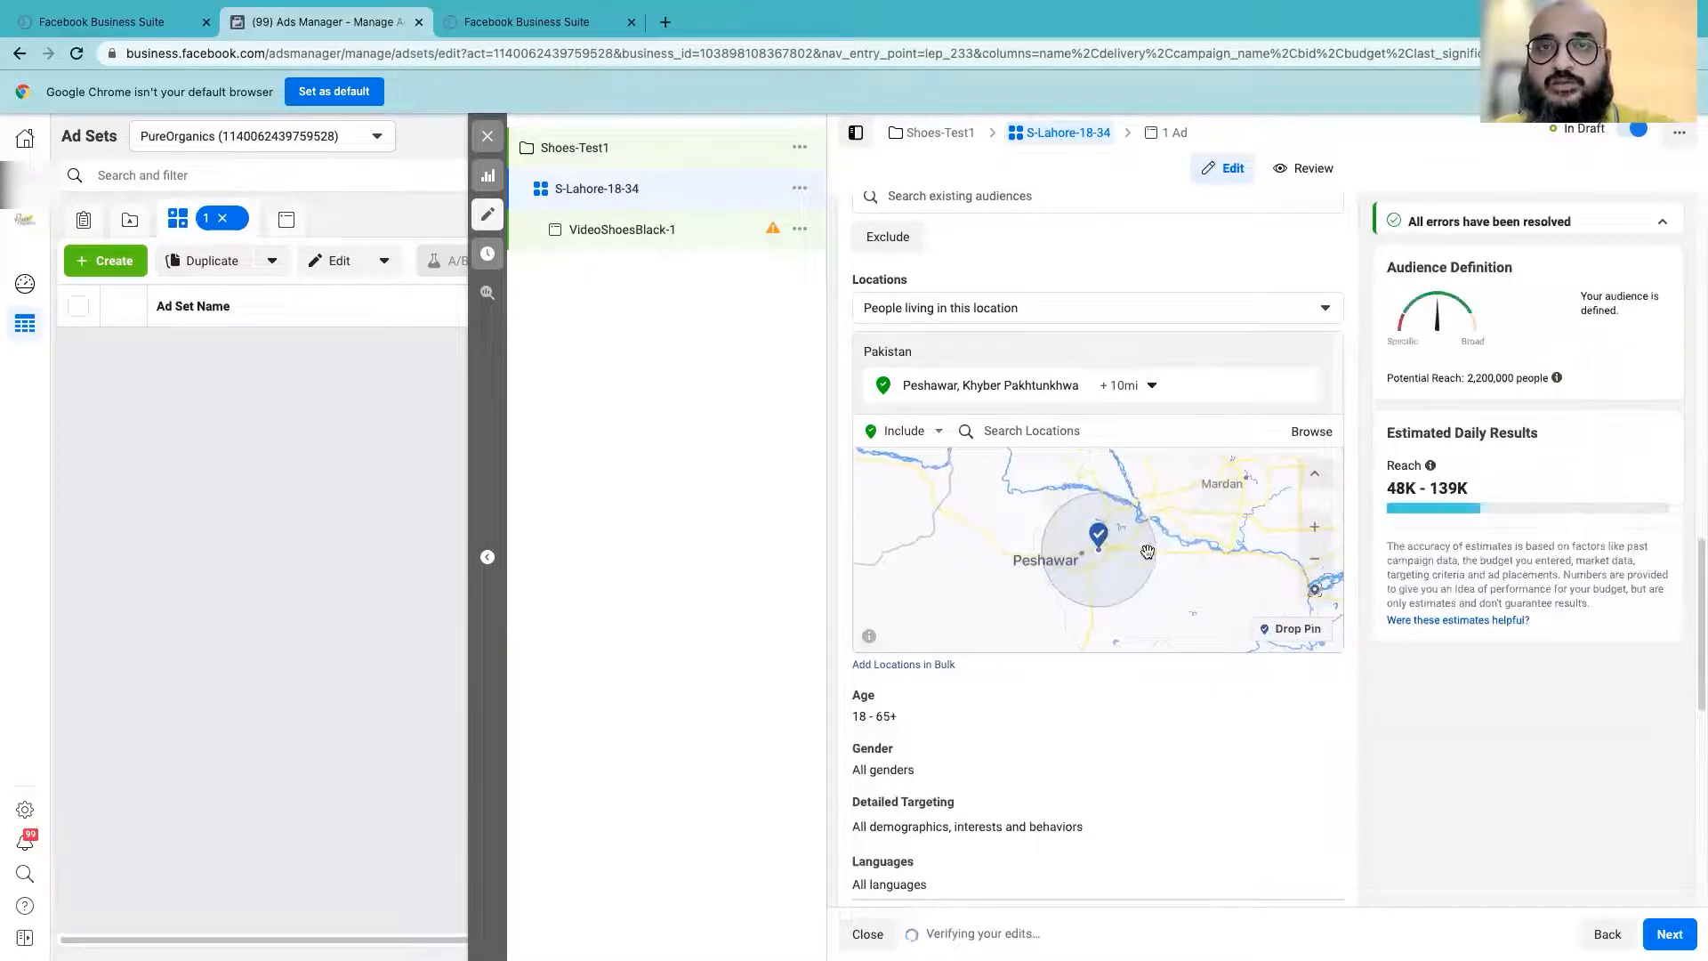
- Replace the targeted city Peshawar with Karachi, Sindh, Pakistan
{"action": "left_click", "coordinate": [1303, 387]}
{"action": "left_click", "coordinate": [1059, 403]}
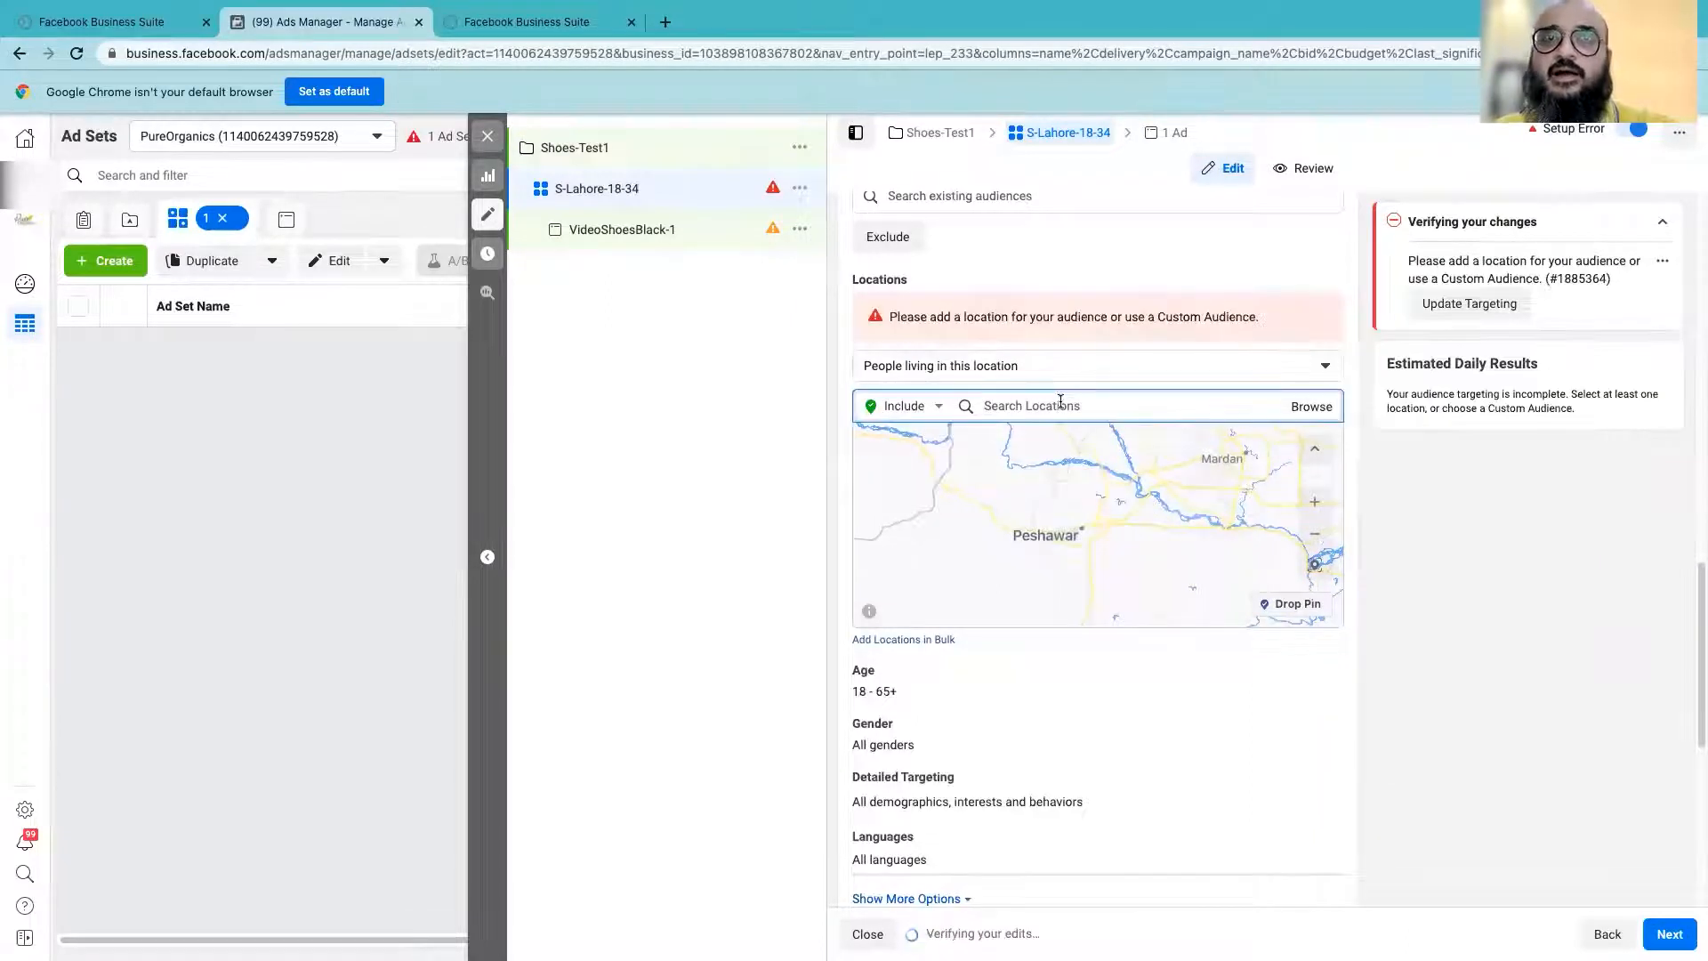
{"action": "type", "text": "karachi"}
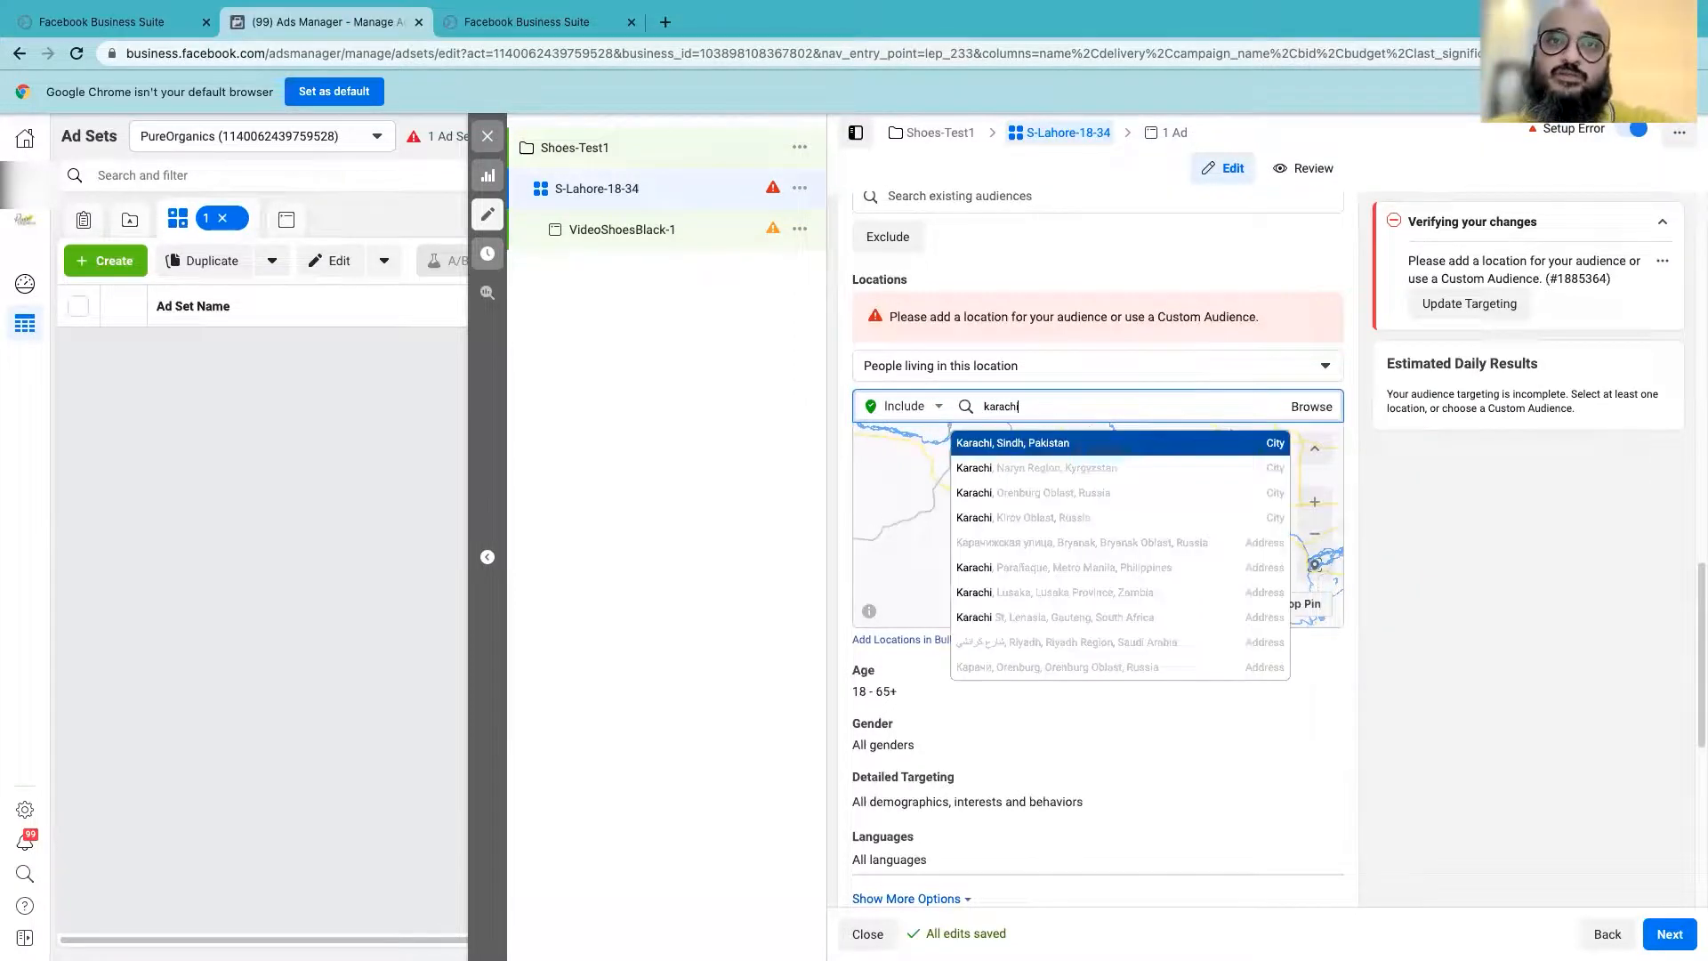
{"action": "left_click", "coordinate": [1070, 443]}
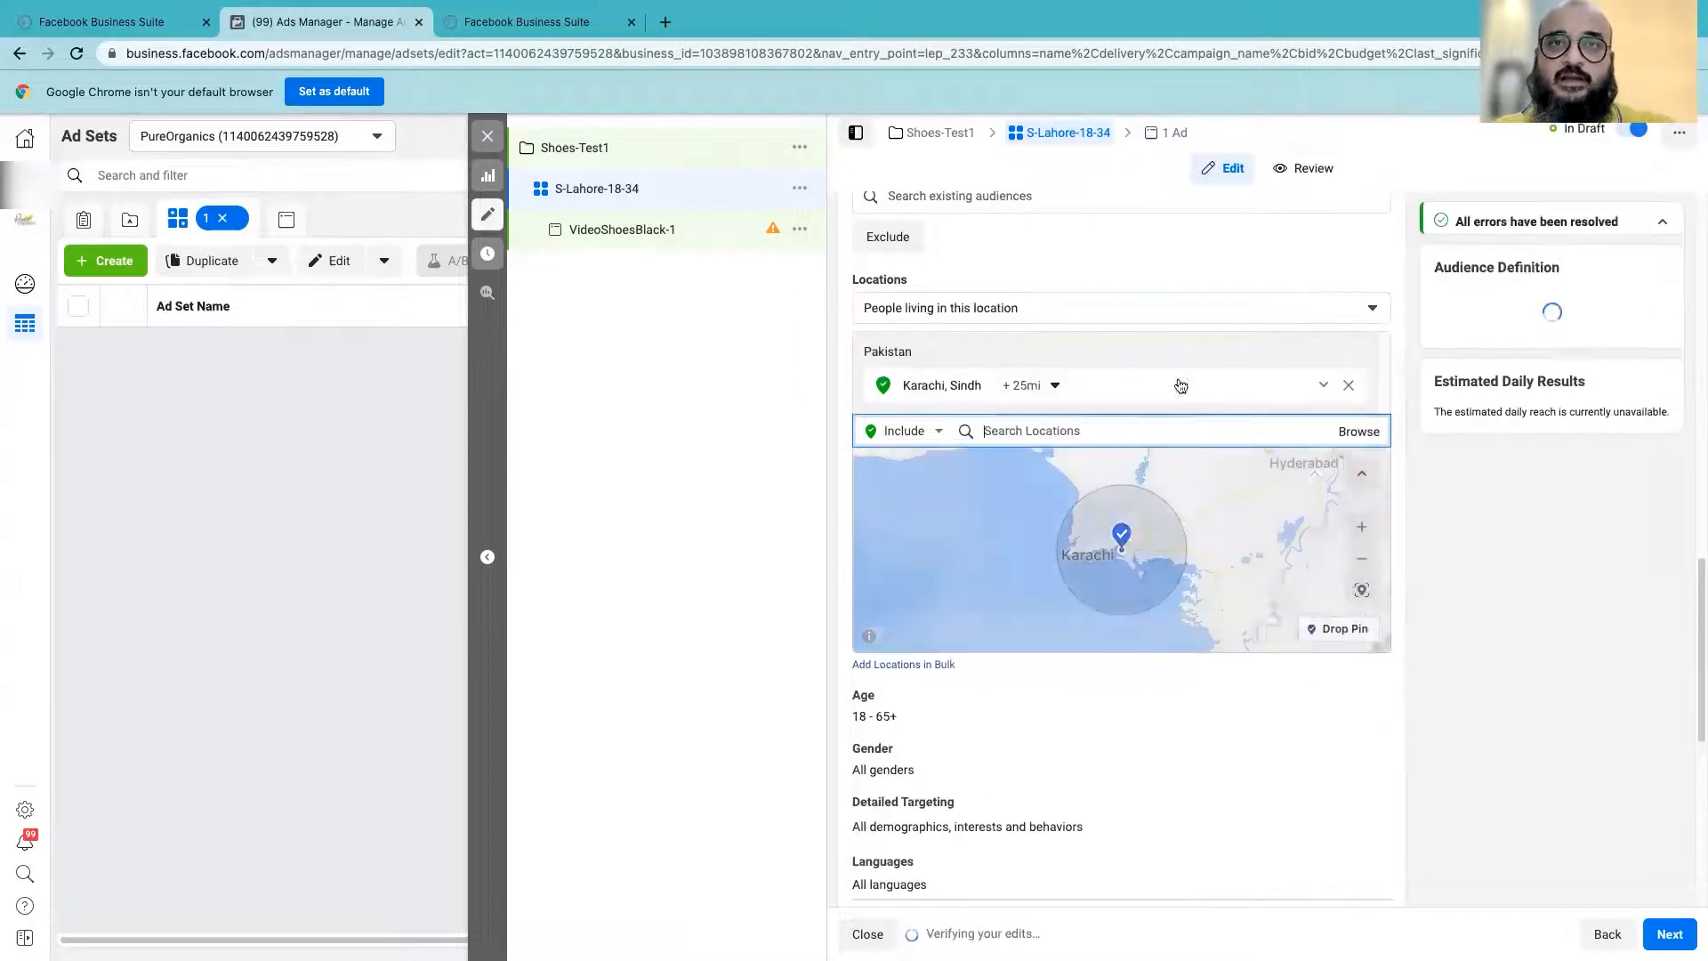
- Restrict the Karachi location to the current city only and inspect its coastal neighbourhoods on the map
{"action": "left_click", "coordinate": [1055, 388]}
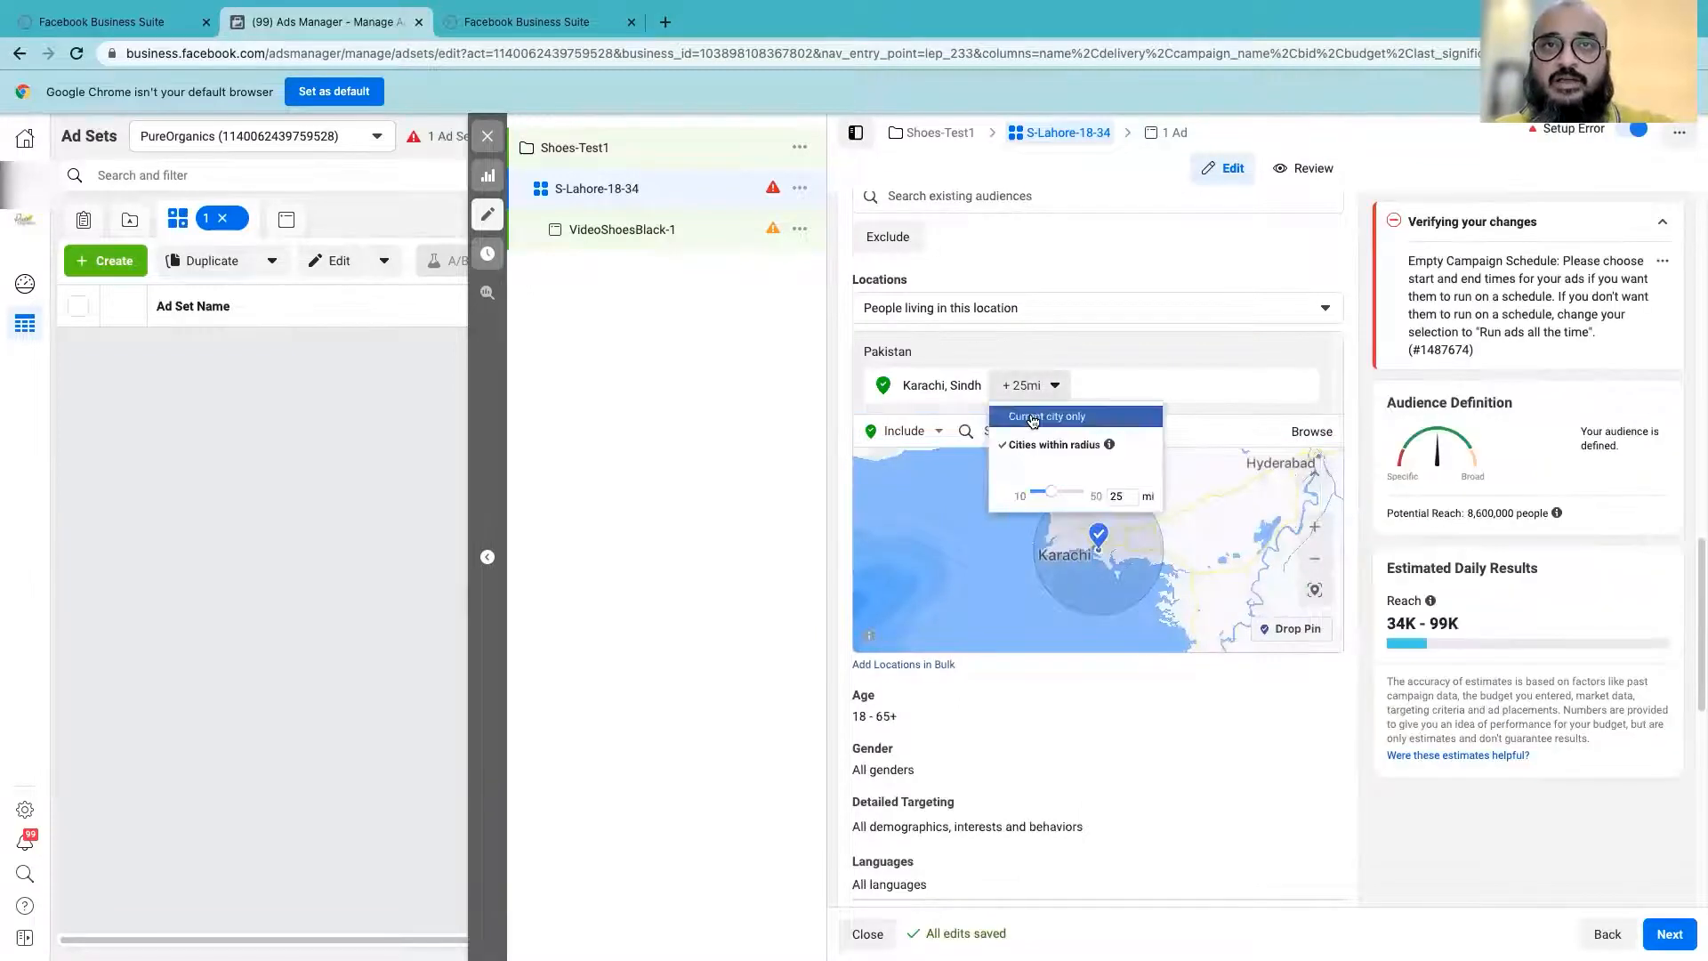
{"action": "left_click", "coordinate": [1029, 415]}
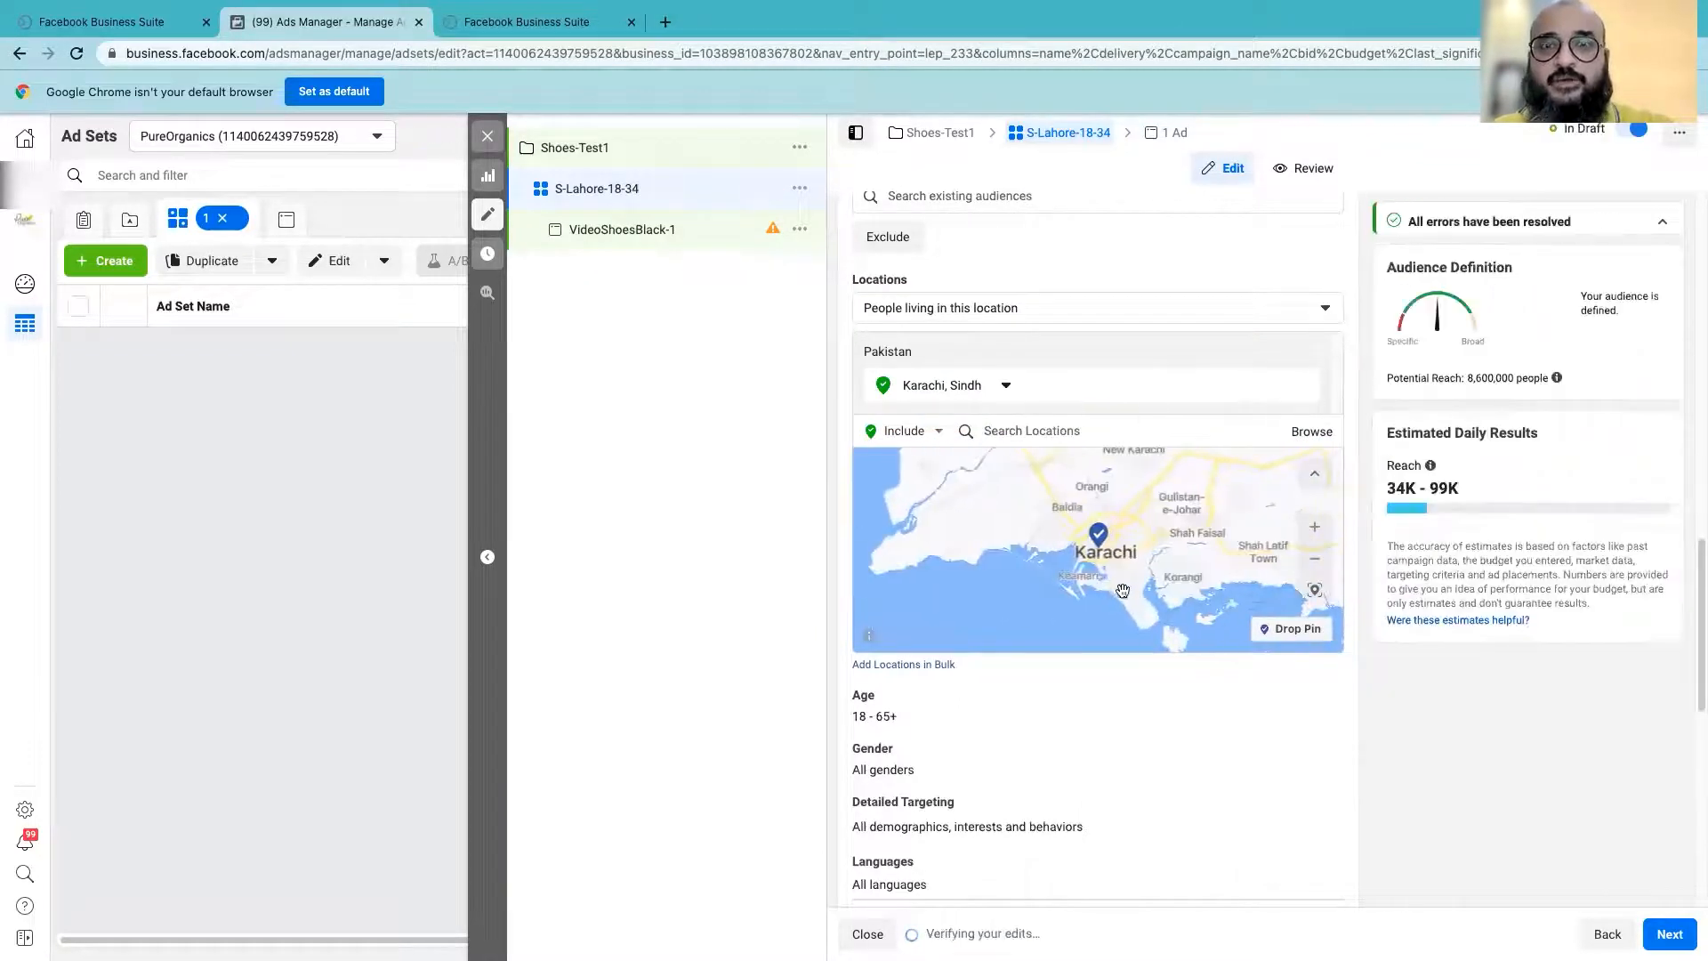
{"action": "scroll", "coordinate": [1129, 580], "scroll_direction": "up", "scroll_amount": 2}
{"action": "scroll", "coordinate": [1135, 589], "scroll_direction": "up", "scroll_amount": 2}
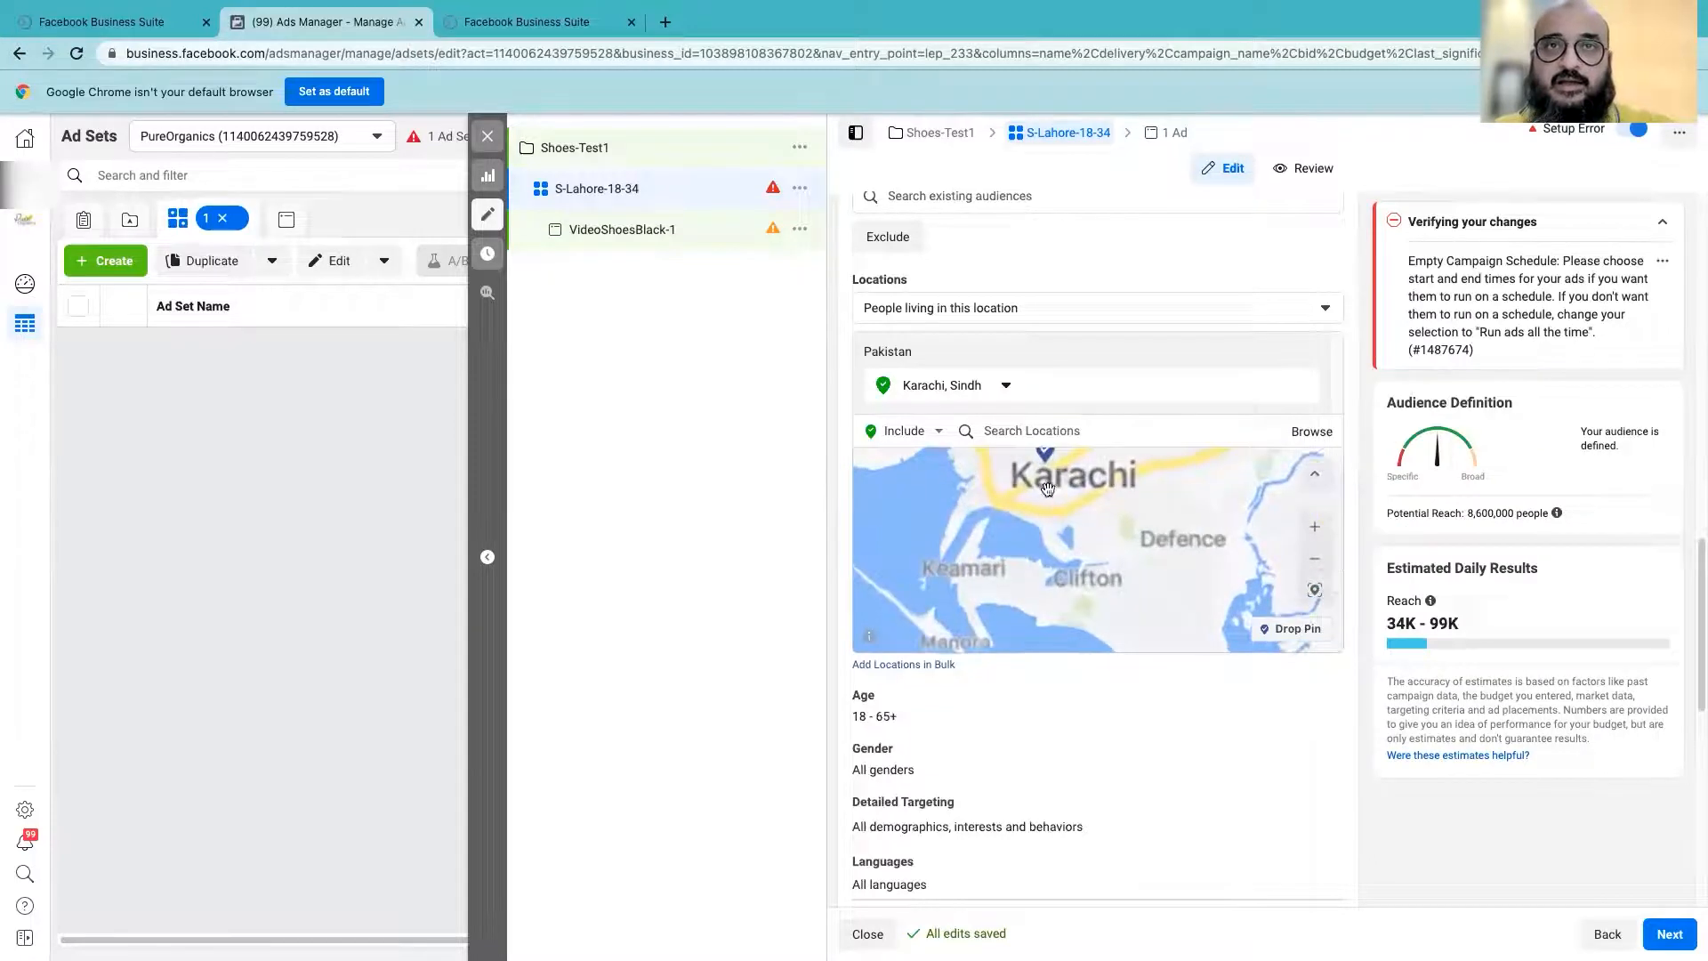
{"action": "left_click_drag", "start_coordinate": [1140, 603], "coordinate": [1131, 525]}
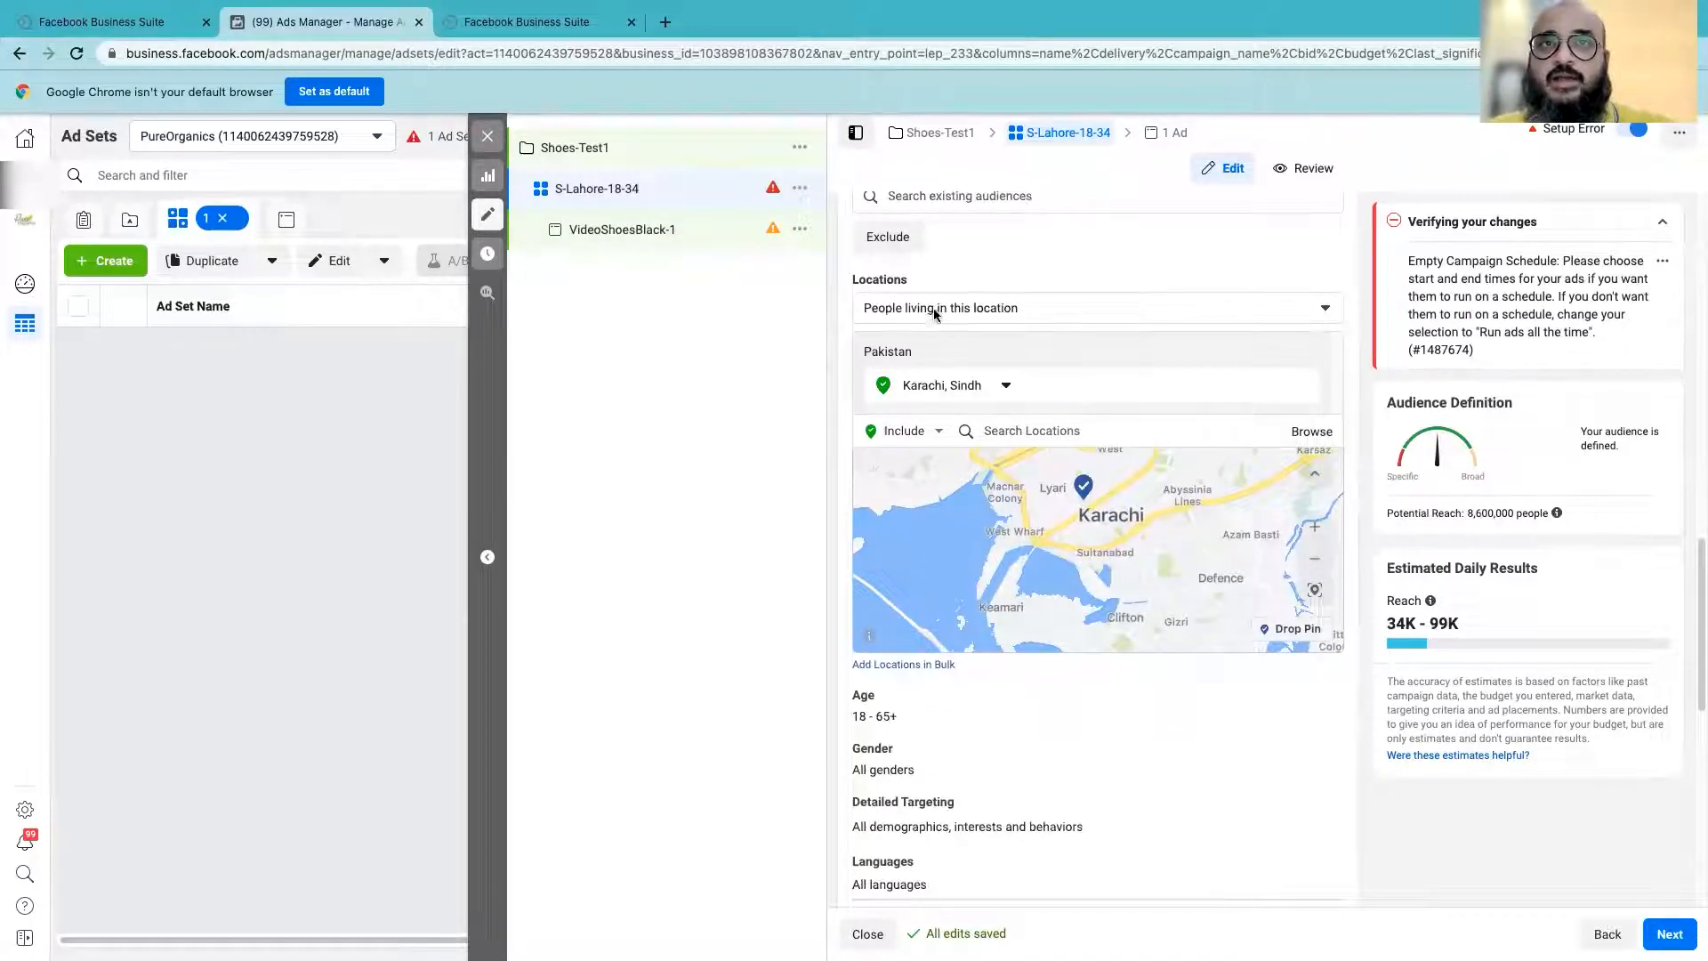
- Search the included locations for lyari and replace the search with tariq road
{"action": "left_click", "coordinate": [930, 433]}
{"action": "left_click", "coordinate": [1099, 438]}
{"action": "left_click", "coordinate": [1101, 432]}
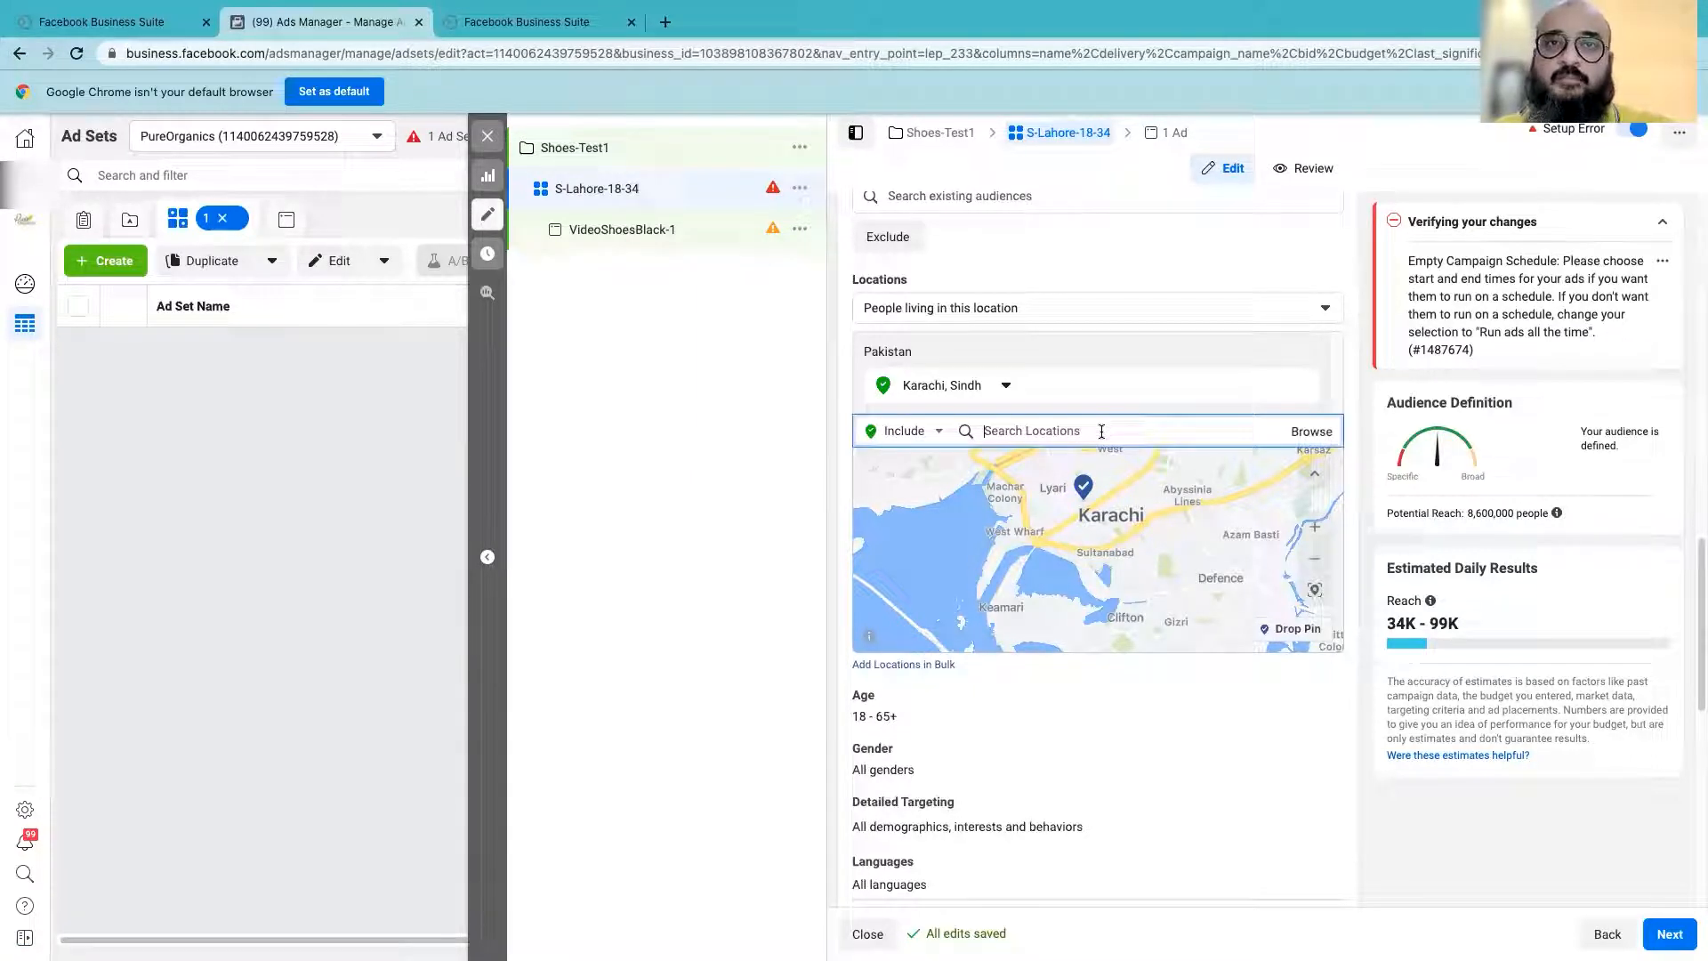
{"action": "type", "text": "lyari"}
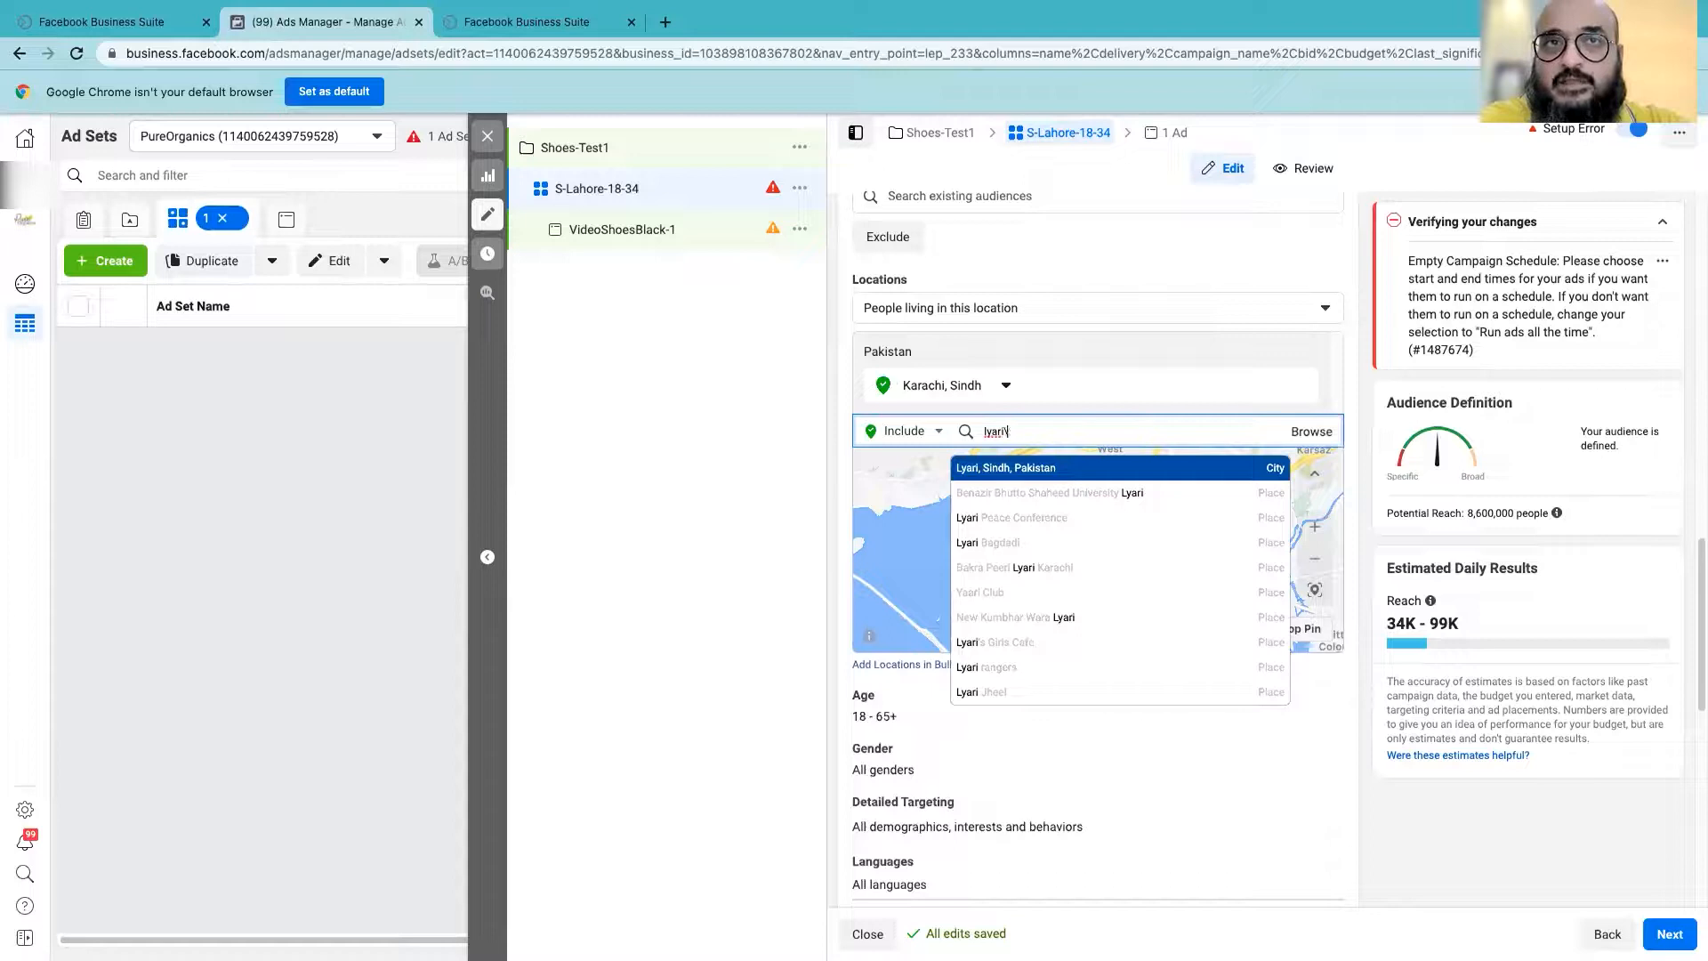
{"action": "key", "text": "BackSpace"}
{"action": "key", "text": "BackSpace"}
{"action": "key", "text": "BackSpace"}
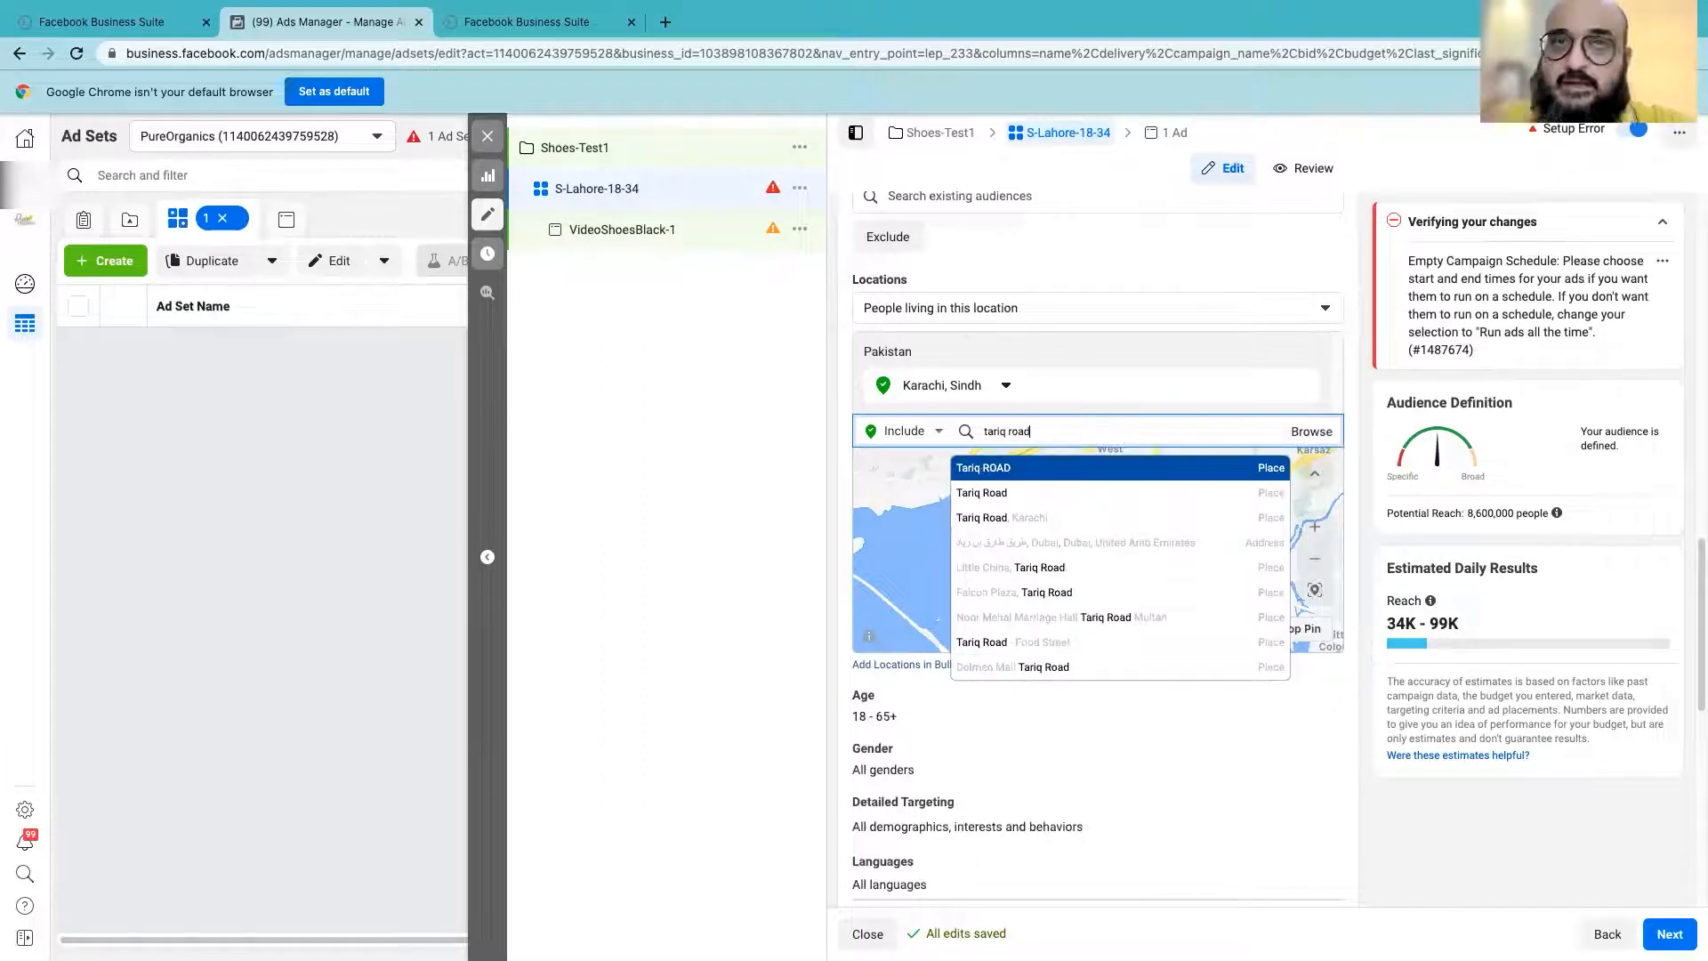
- Switch the location search for tariq road from Include to Exclude
{"action": "left_click", "coordinate": [934, 431]}
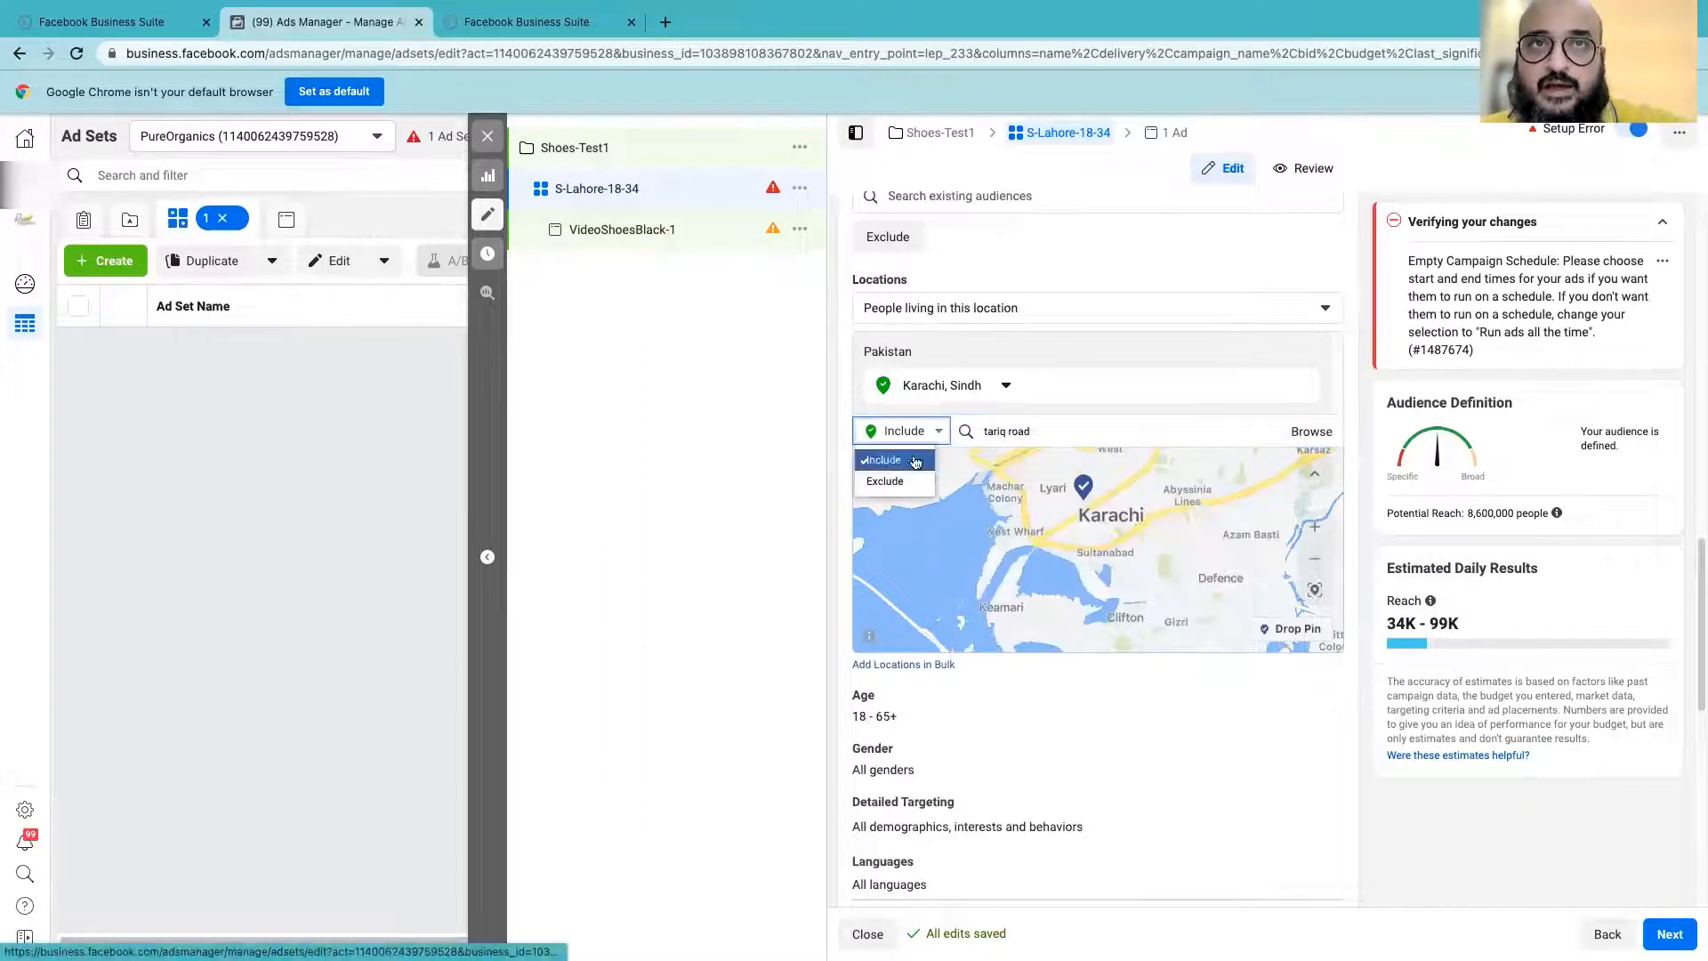
{"action": "left_click", "coordinate": [898, 481]}
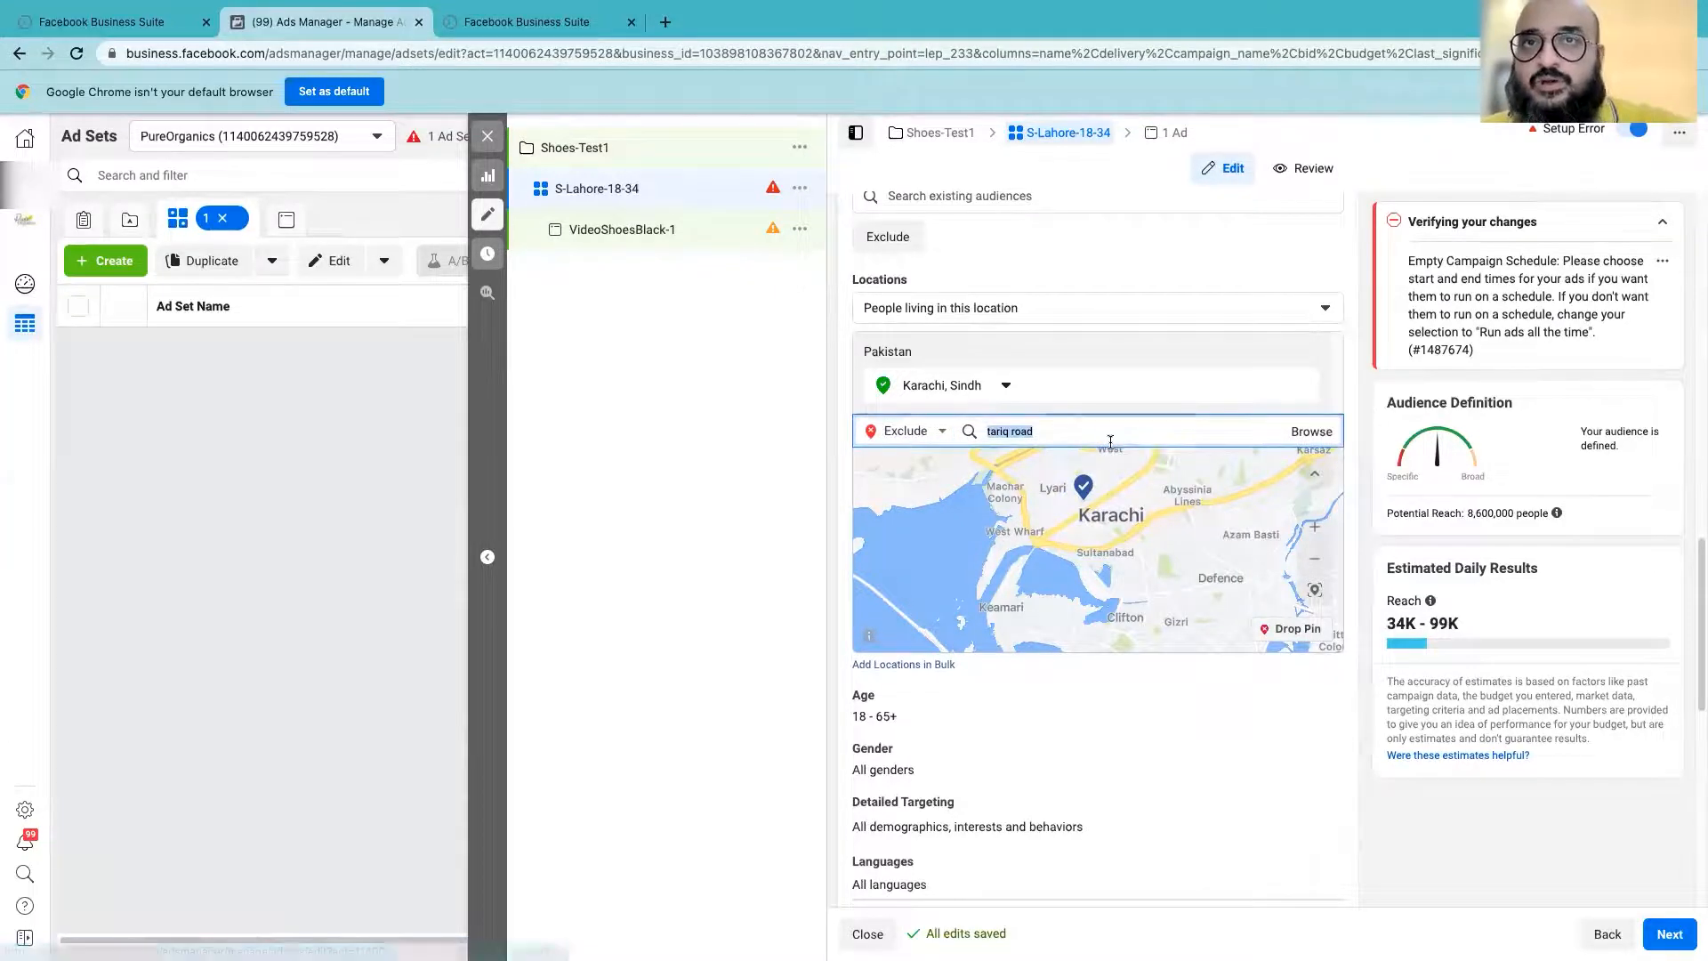
{"action": "left_click", "coordinate": [1227, 430]}
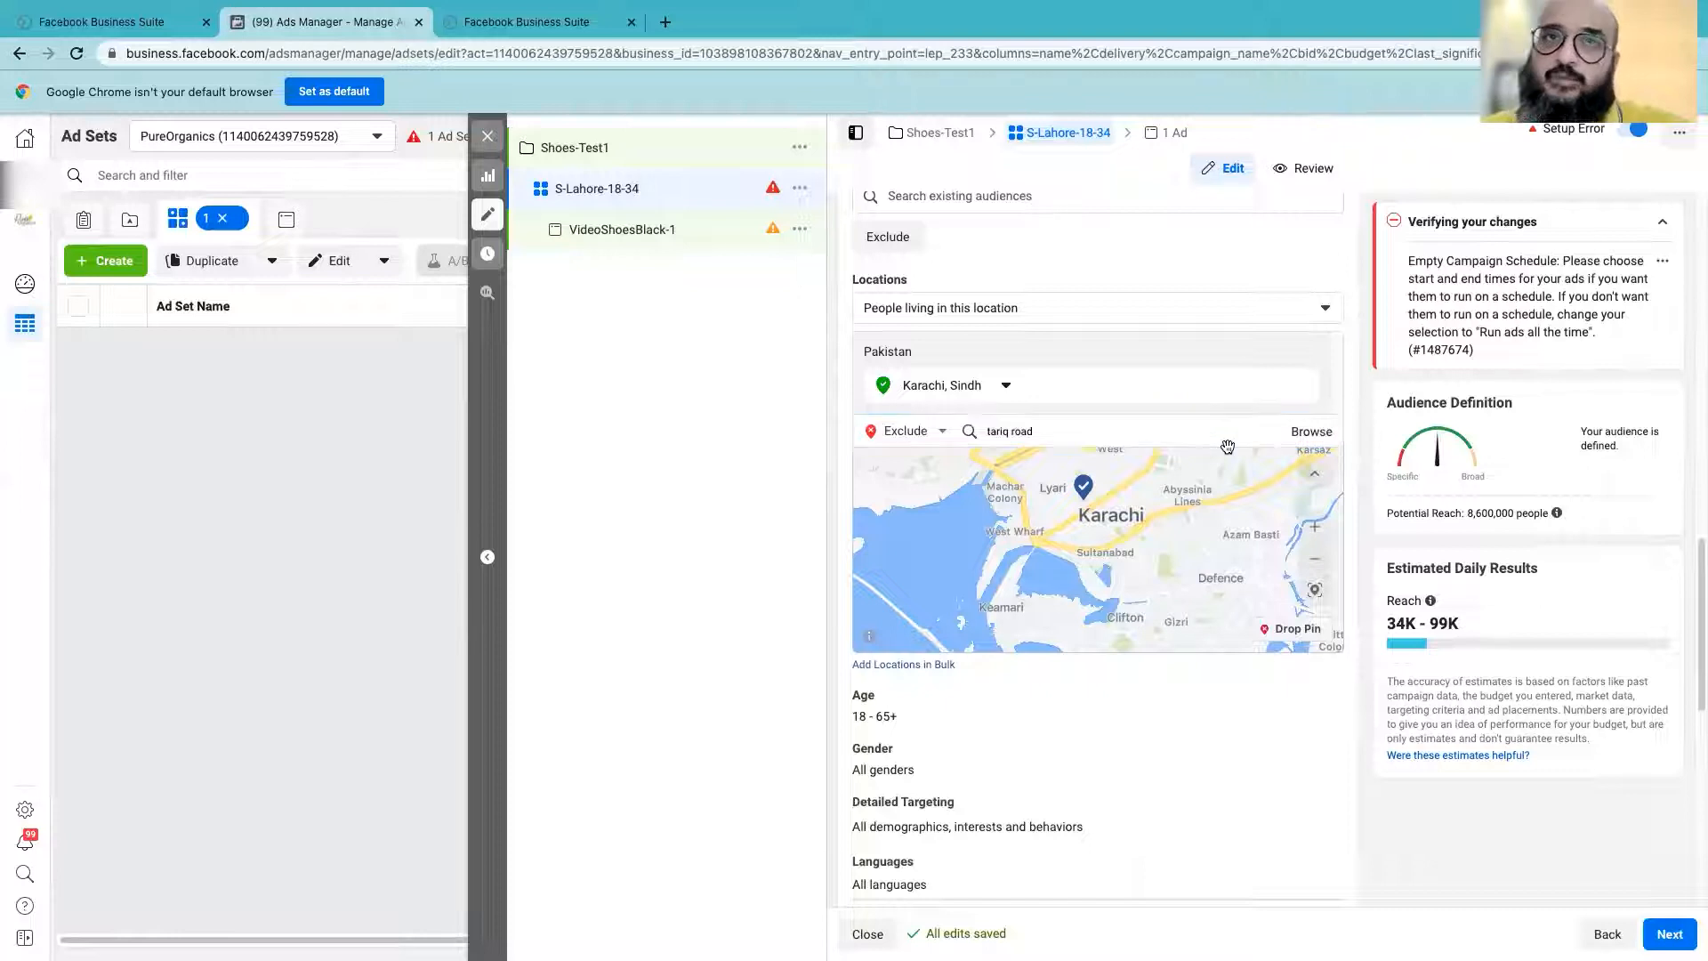
- Set the Karachi location to cities within a 25 mi radius after inspecting the city centre on the map
{"action": "double_click", "coordinate": [1096, 598]}
{"action": "left_click_drag", "start_coordinate": [1112, 507], "coordinate": [1162, 593]}
{"action": "double_click", "coordinate": [1143, 520]}
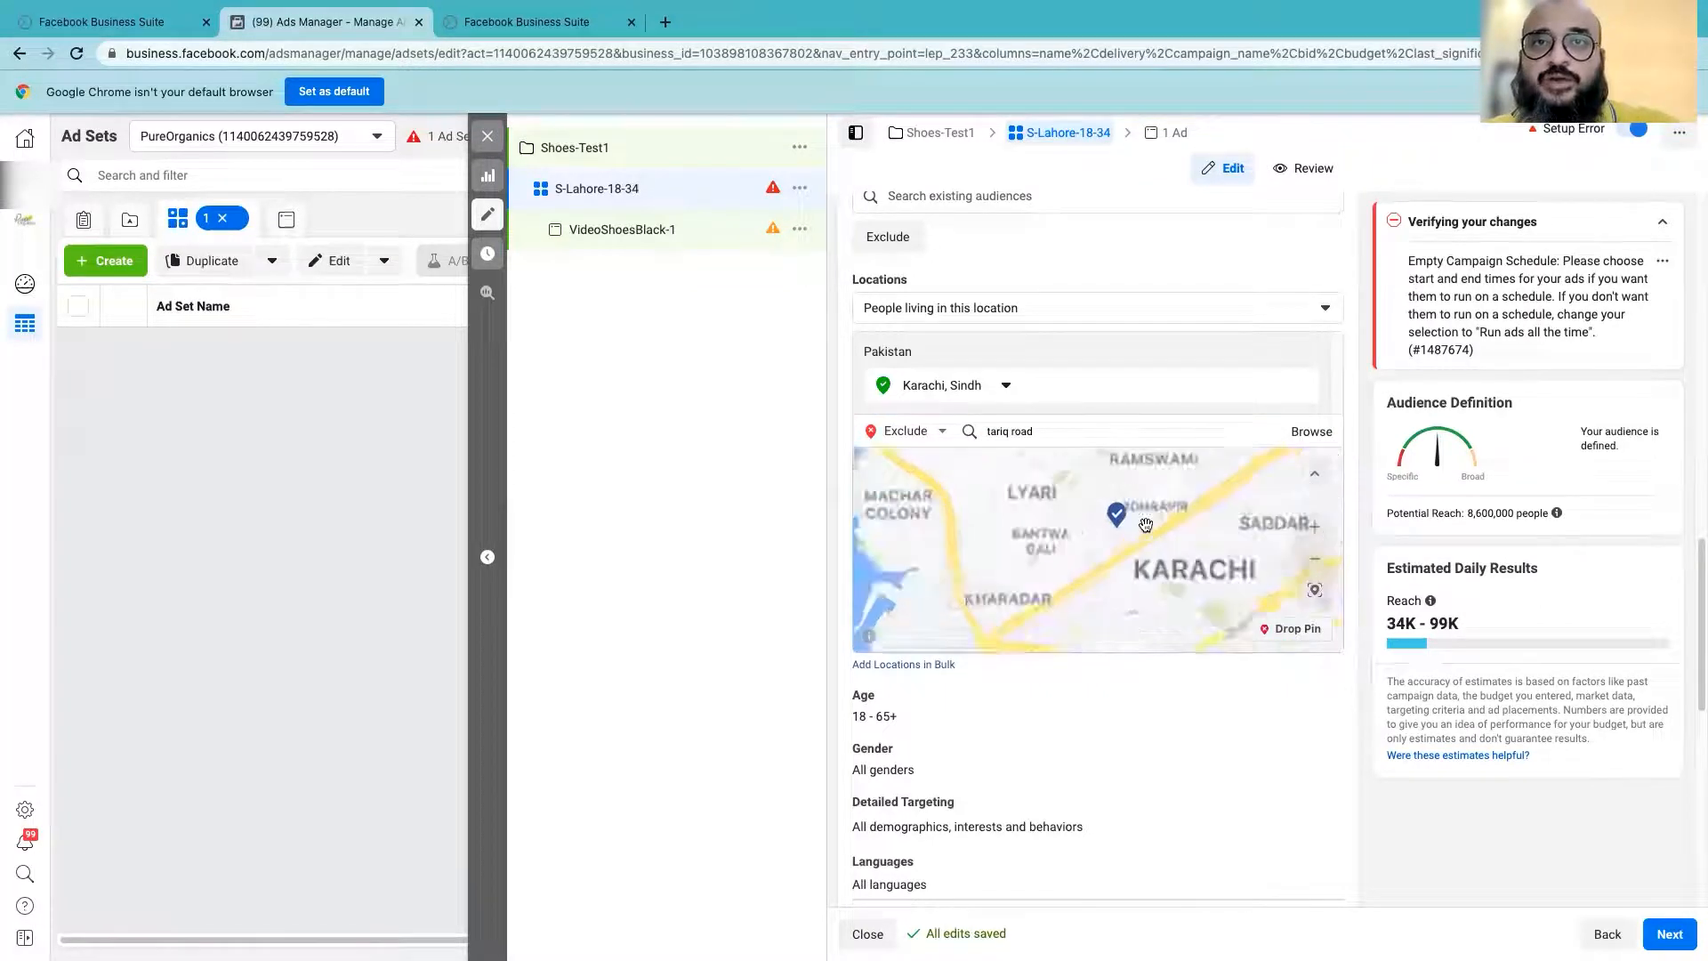
{"action": "left_click_drag", "start_coordinate": [1109, 525], "coordinate": [1063, 523]}
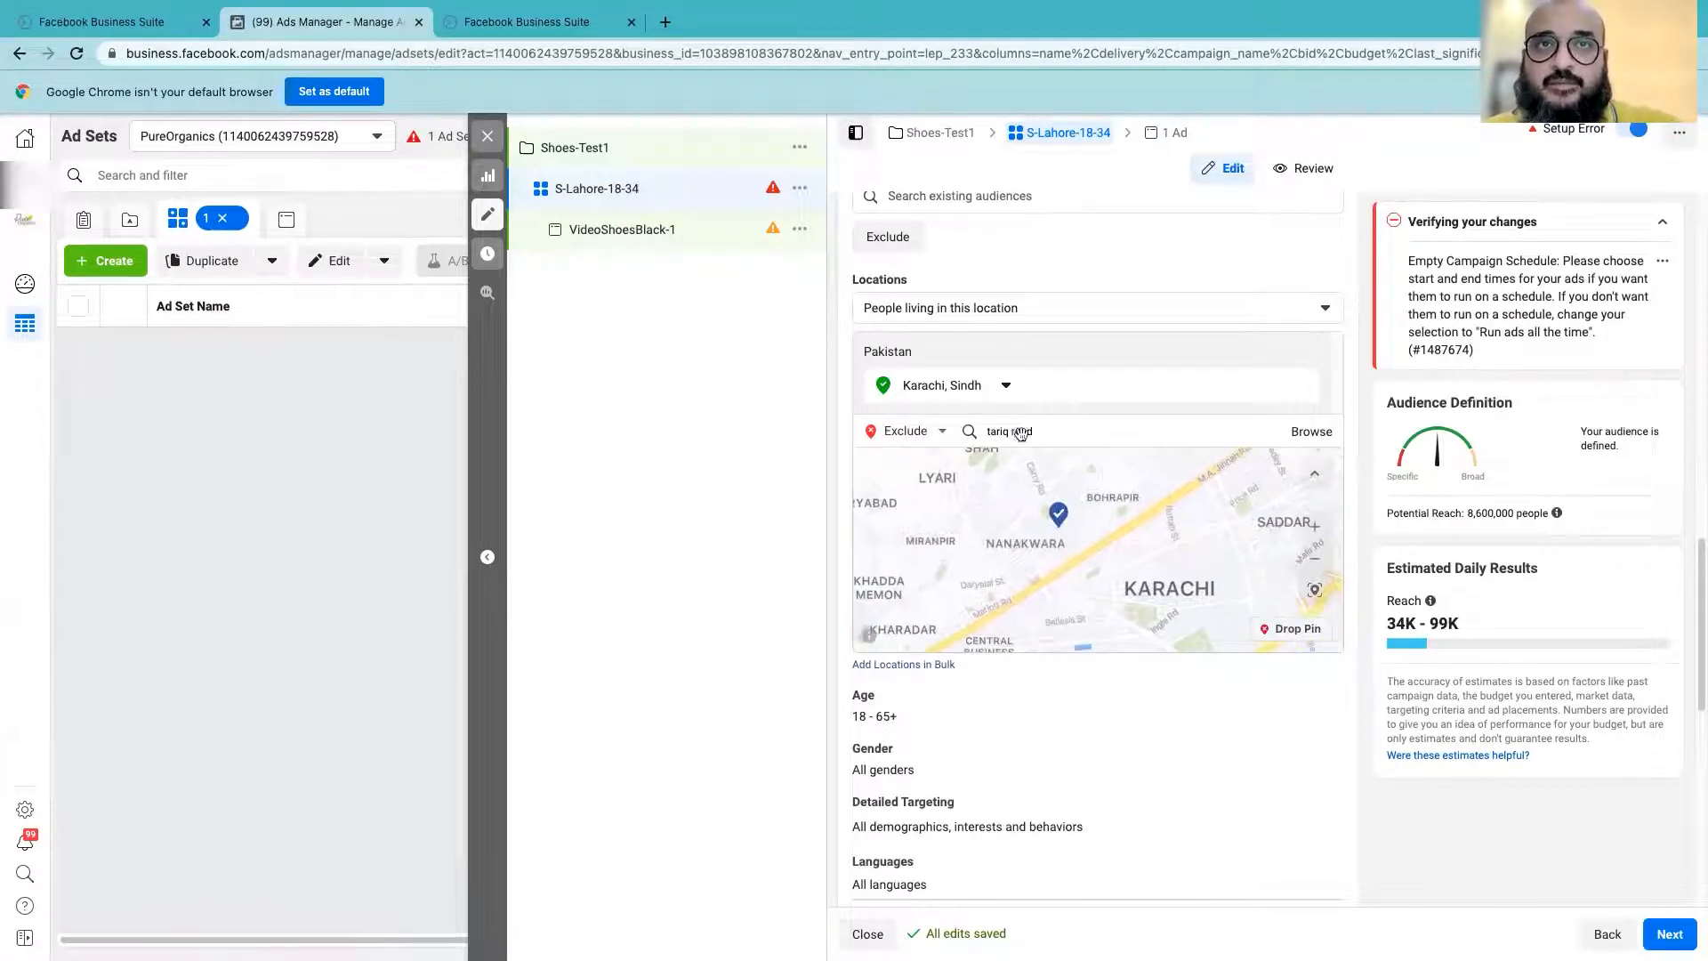
{"action": "left_click", "coordinate": [943, 434]}
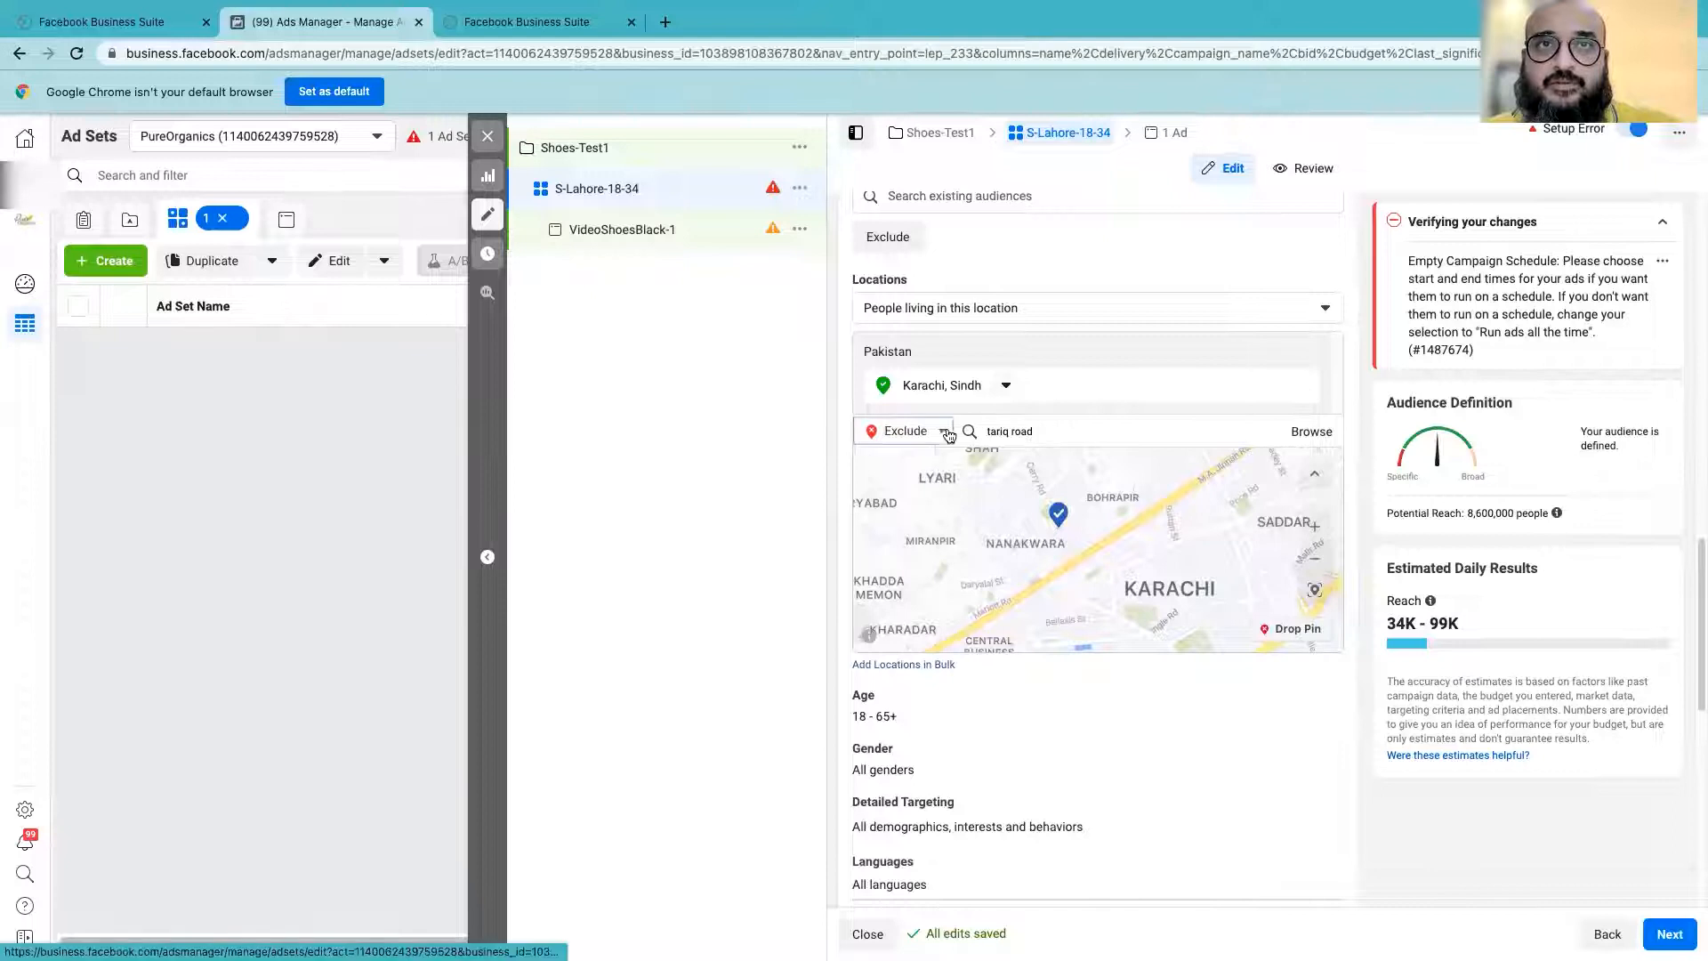
{"action": "left_click", "coordinate": [1007, 385]}
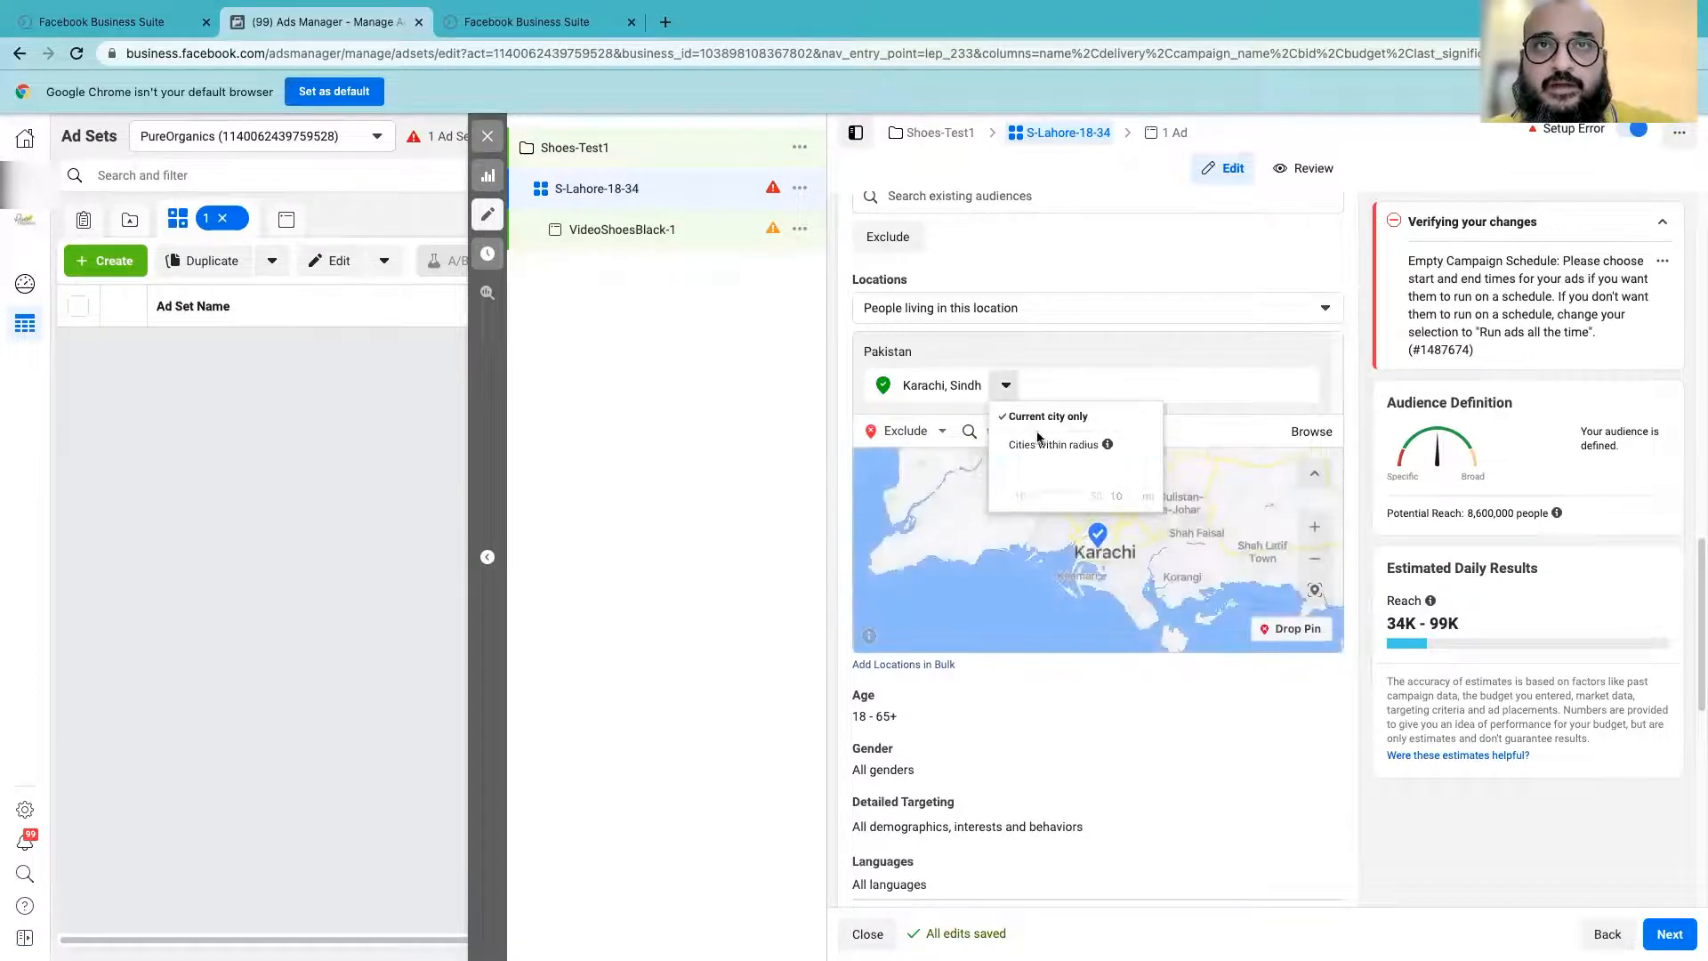
{"action": "left_click", "coordinate": [1005, 440]}
- Examine Karachi's targeted area on the location map, from the whole radius down to the streets around the pin
{"action": "scroll", "coordinate": [1112, 558], "scroll_direction": "up", "scroll_amount": 5}
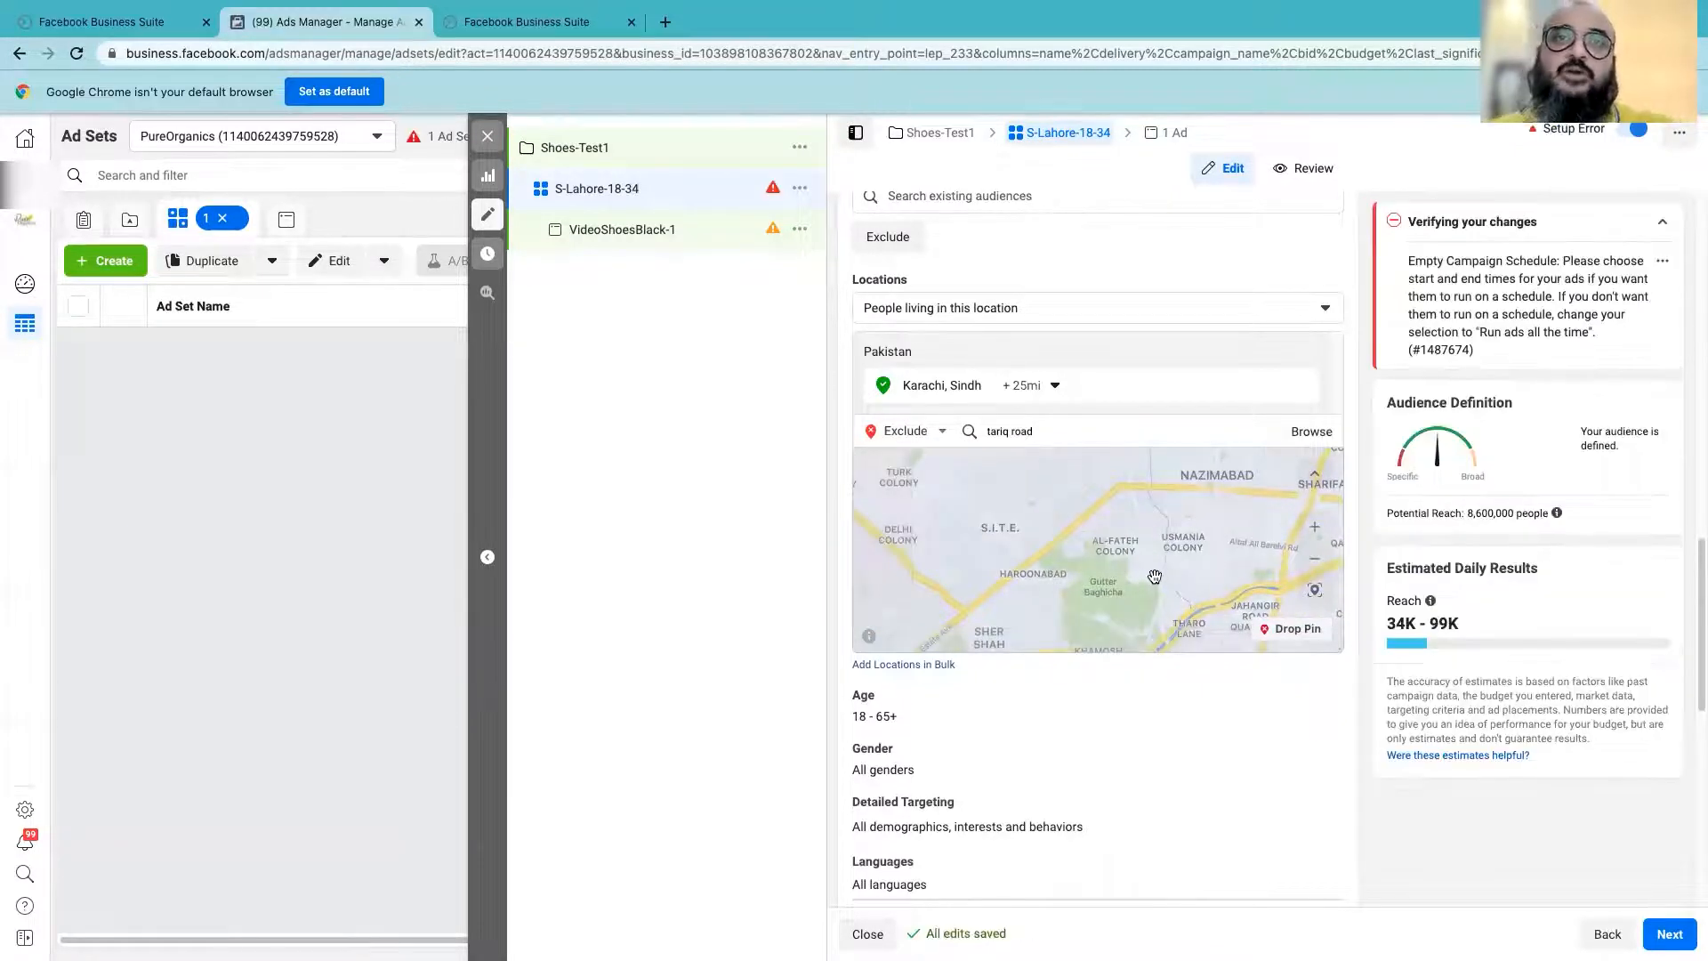
{"action": "scroll", "coordinate": [1155, 576], "scroll_direction": "down", "scroll_amount": 5}
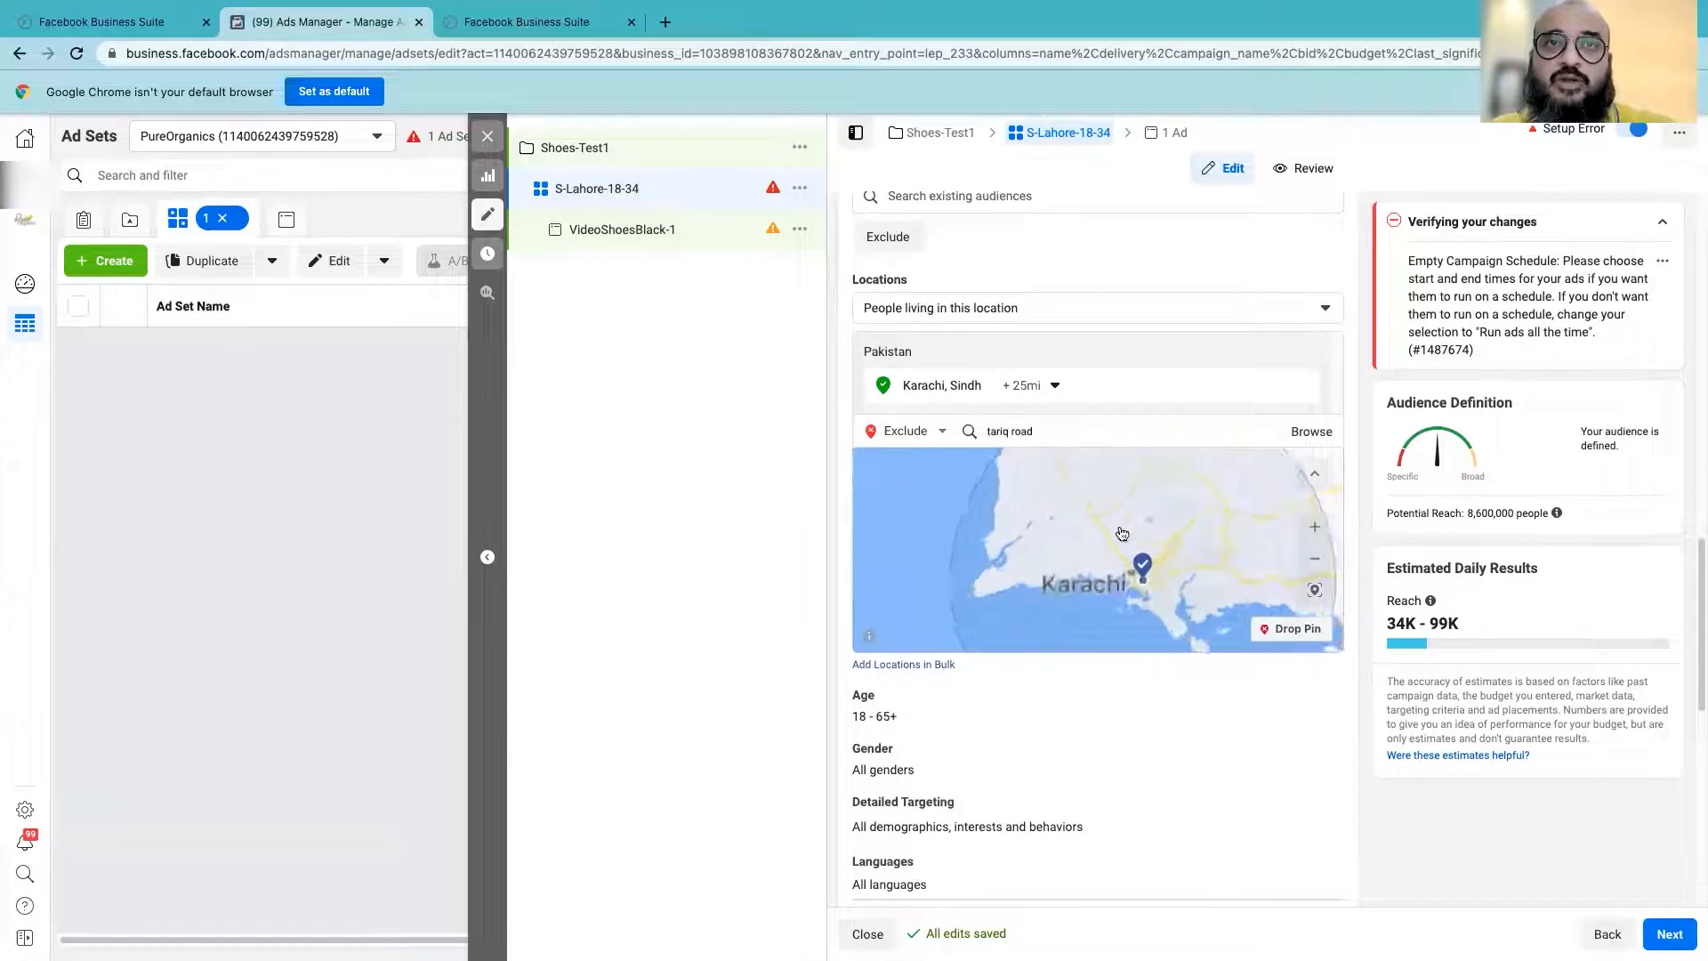
{"action": "scroll", "coordinate": [1116, 524], "scroll_direction": "up", "scroll_amount": 3}
{"action": "scroll", "coordinate": [1098, 495], "scroll_direction": "up", "scroll_amount": 3}
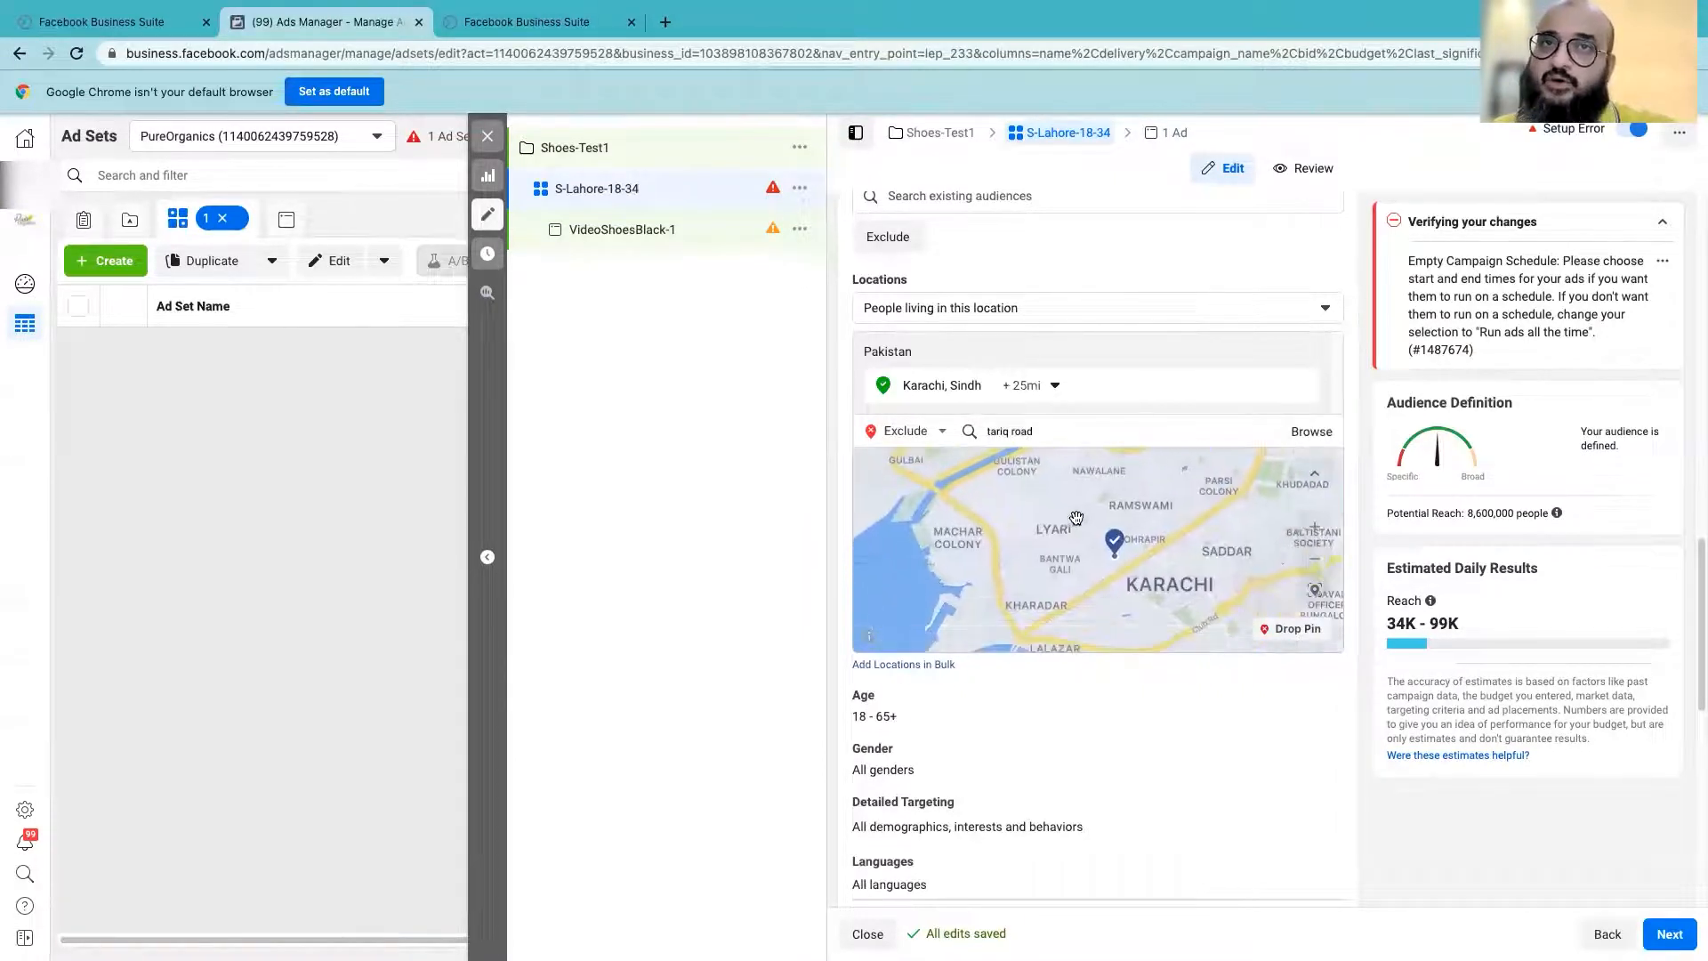
{"action": "scroll", "coordinate": [1076, 518], "scroll_direction": "up", "scroll_amount": 2}
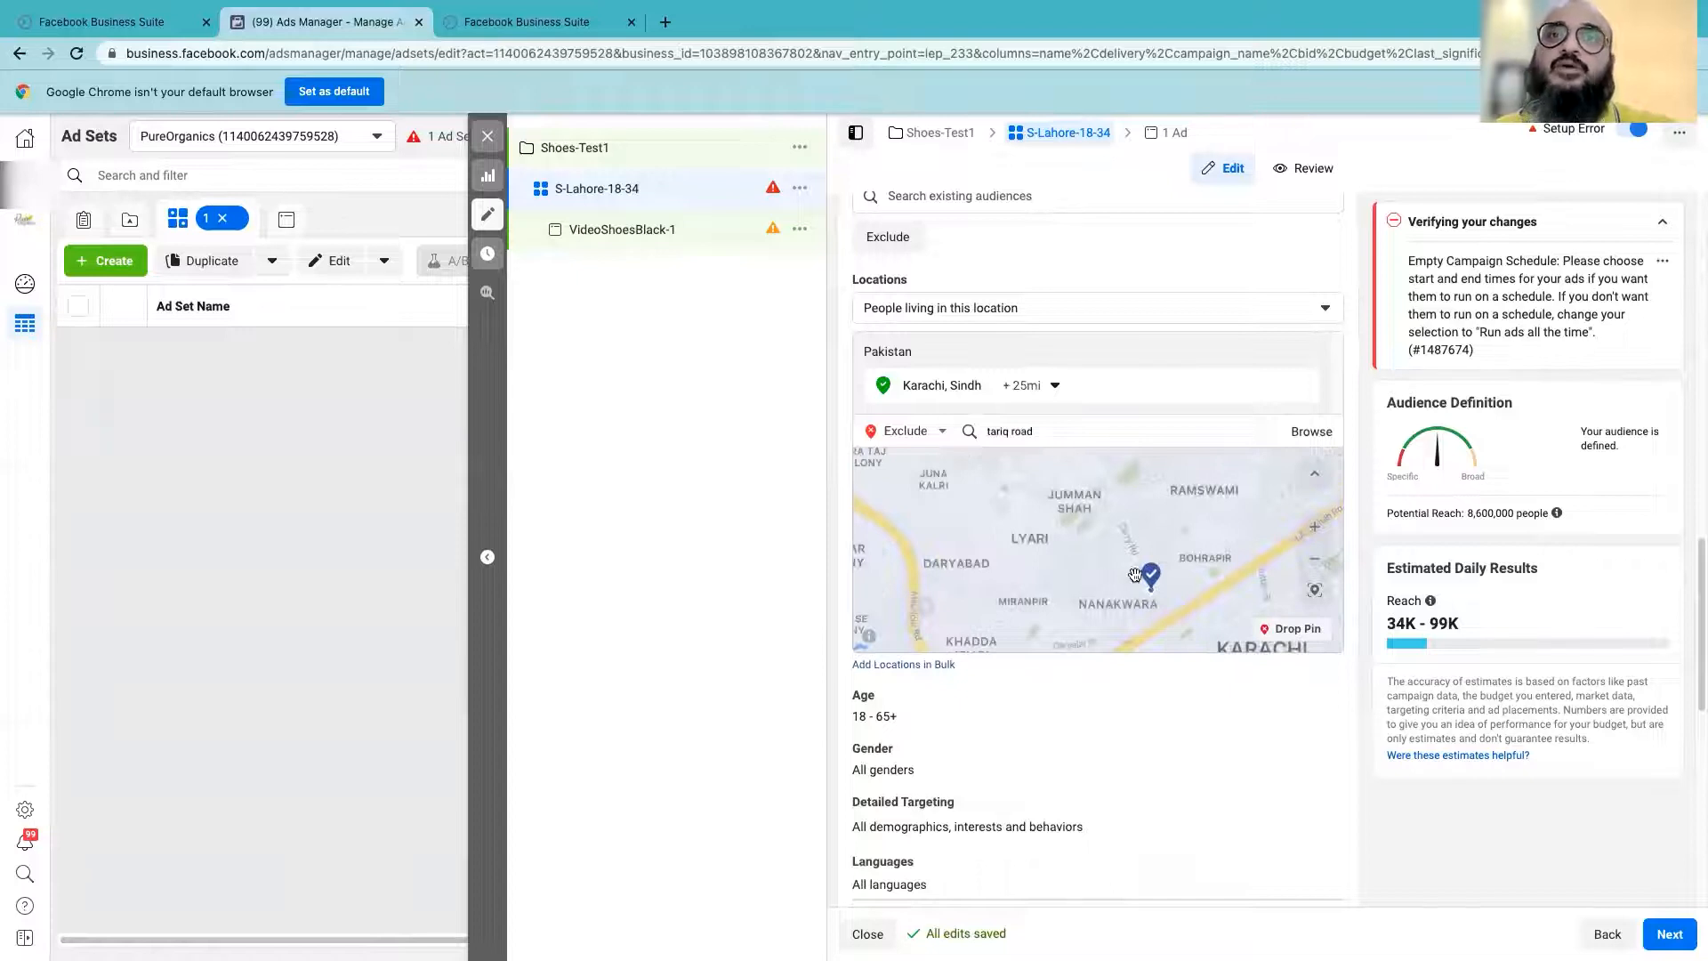
{"action": "scroll", "coordinate": [1135, 574], "scroll_direction": "up", "scroll_amount": 2}
{"action": "left_click_drag", "start_coordinate": [1136, 574], "coordinate": [1022, 560]}
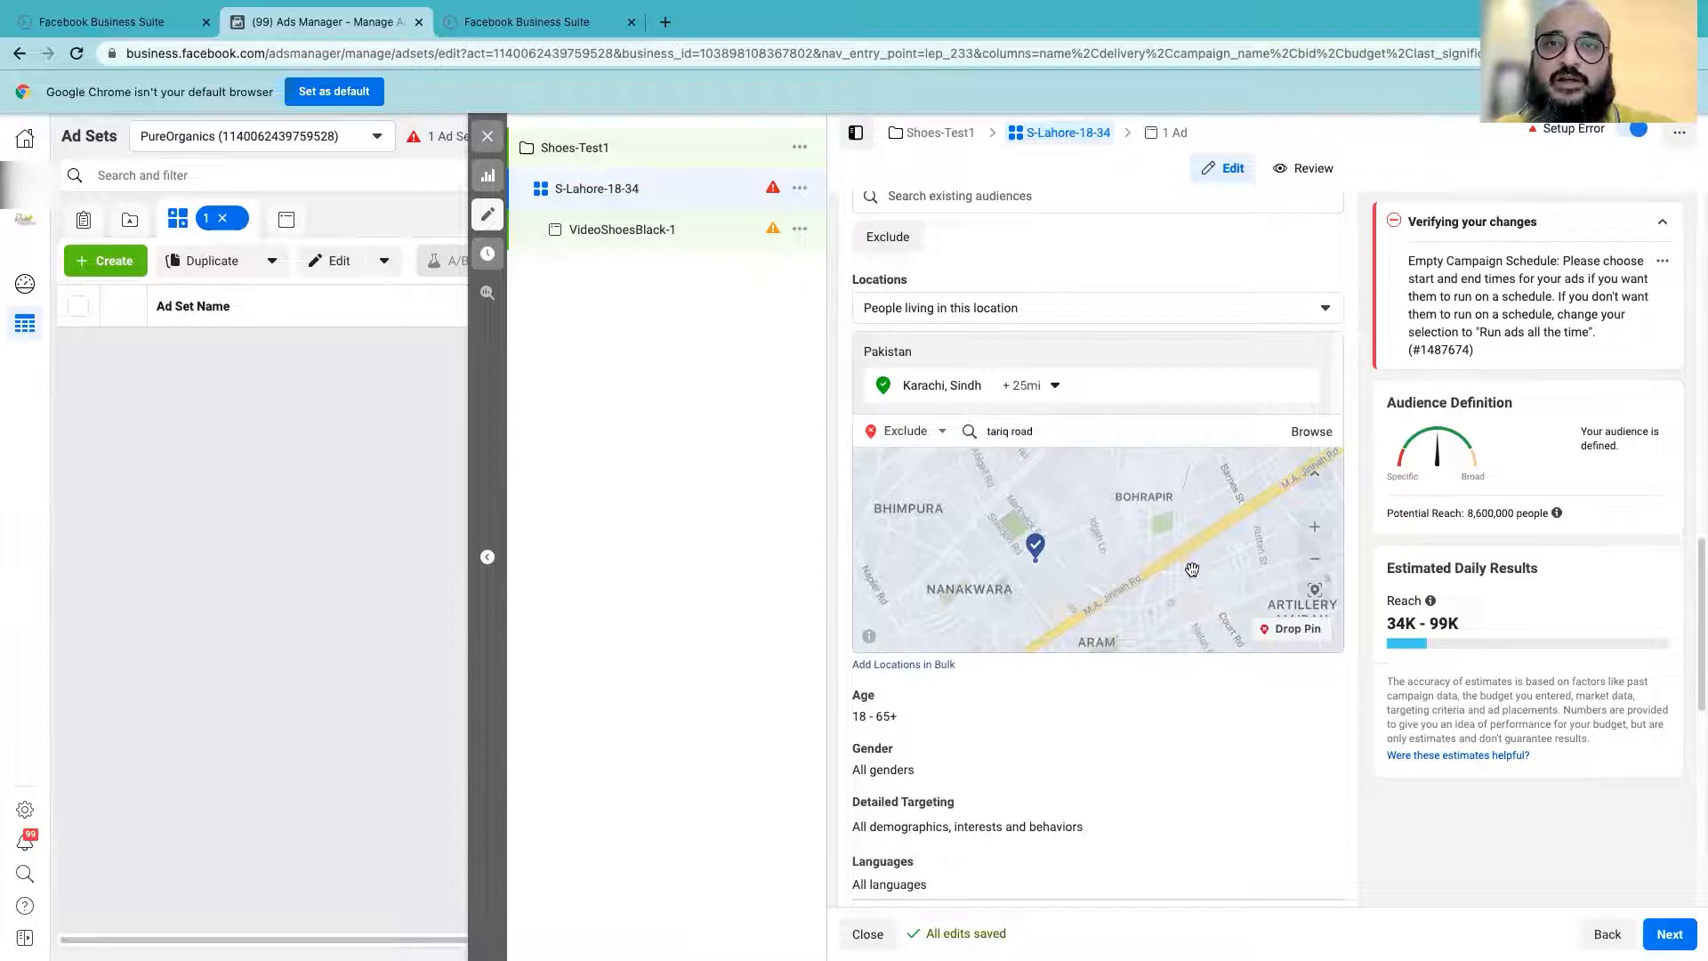
{"action": "scroll", "coordinate": [1193, 570], "scroll_direction": "down", "scroll_amount": 4}
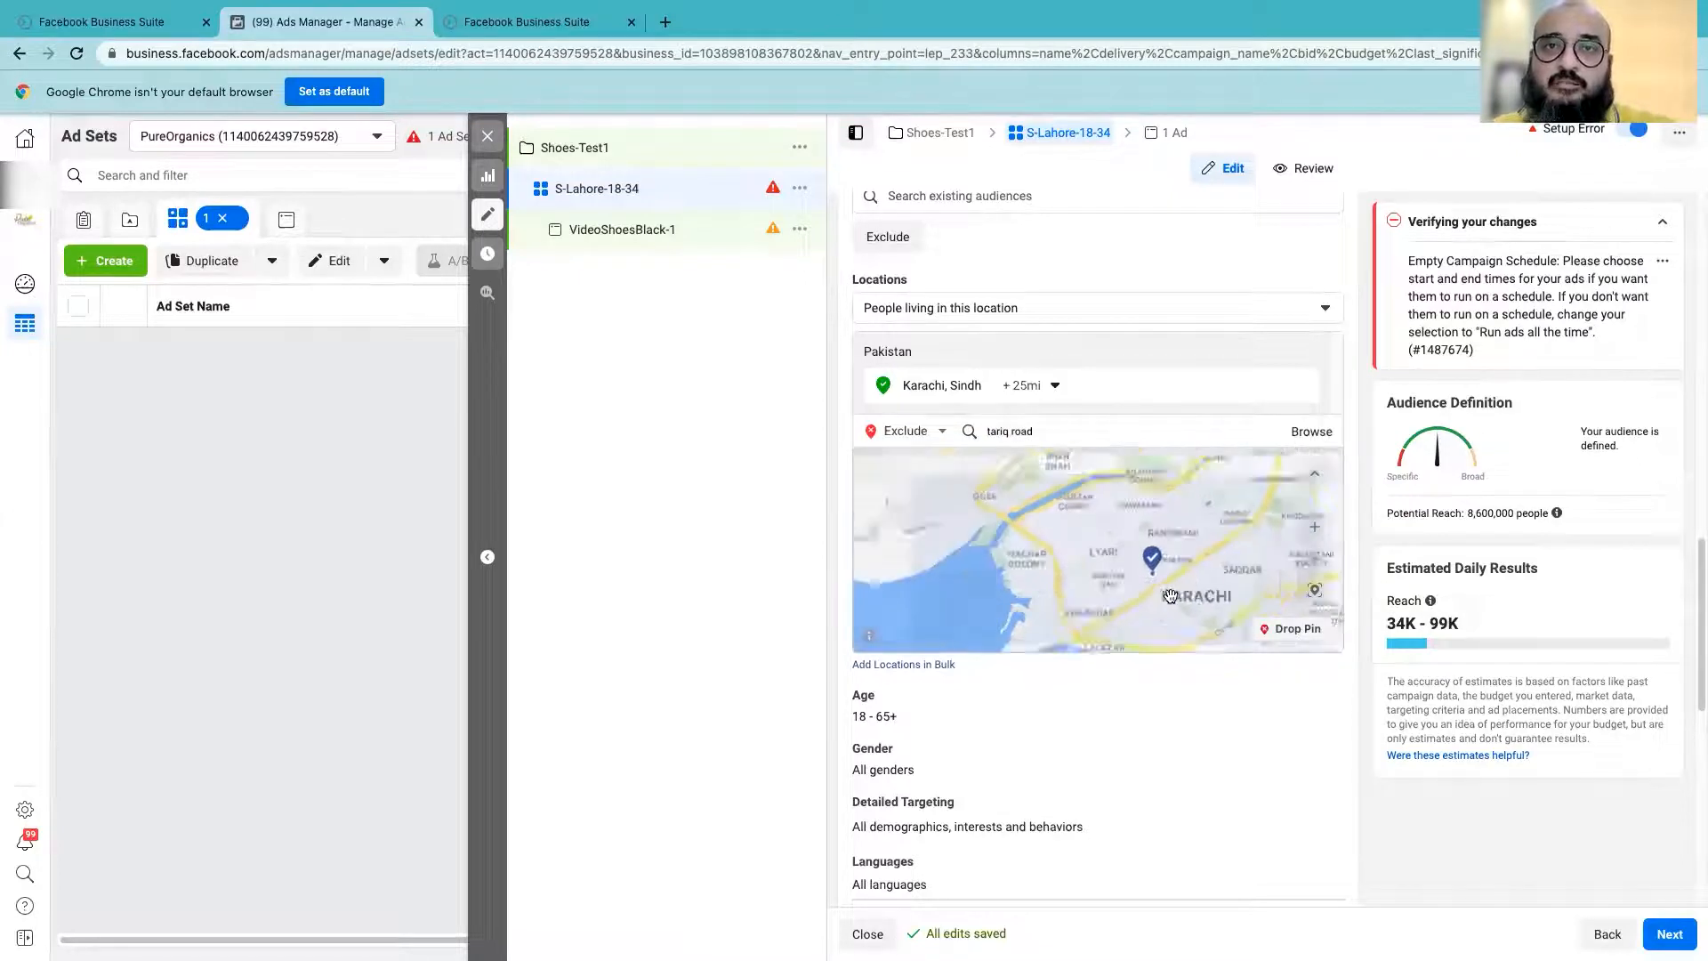
- Examine Karachi's central neighbourhoods on the location map, down to the streets around Bunder Quarter and Bolton Market
{"action": "scroll", "coordinate": [1170, 596], "scroll_direction": "up", "scroll_amount": 2}
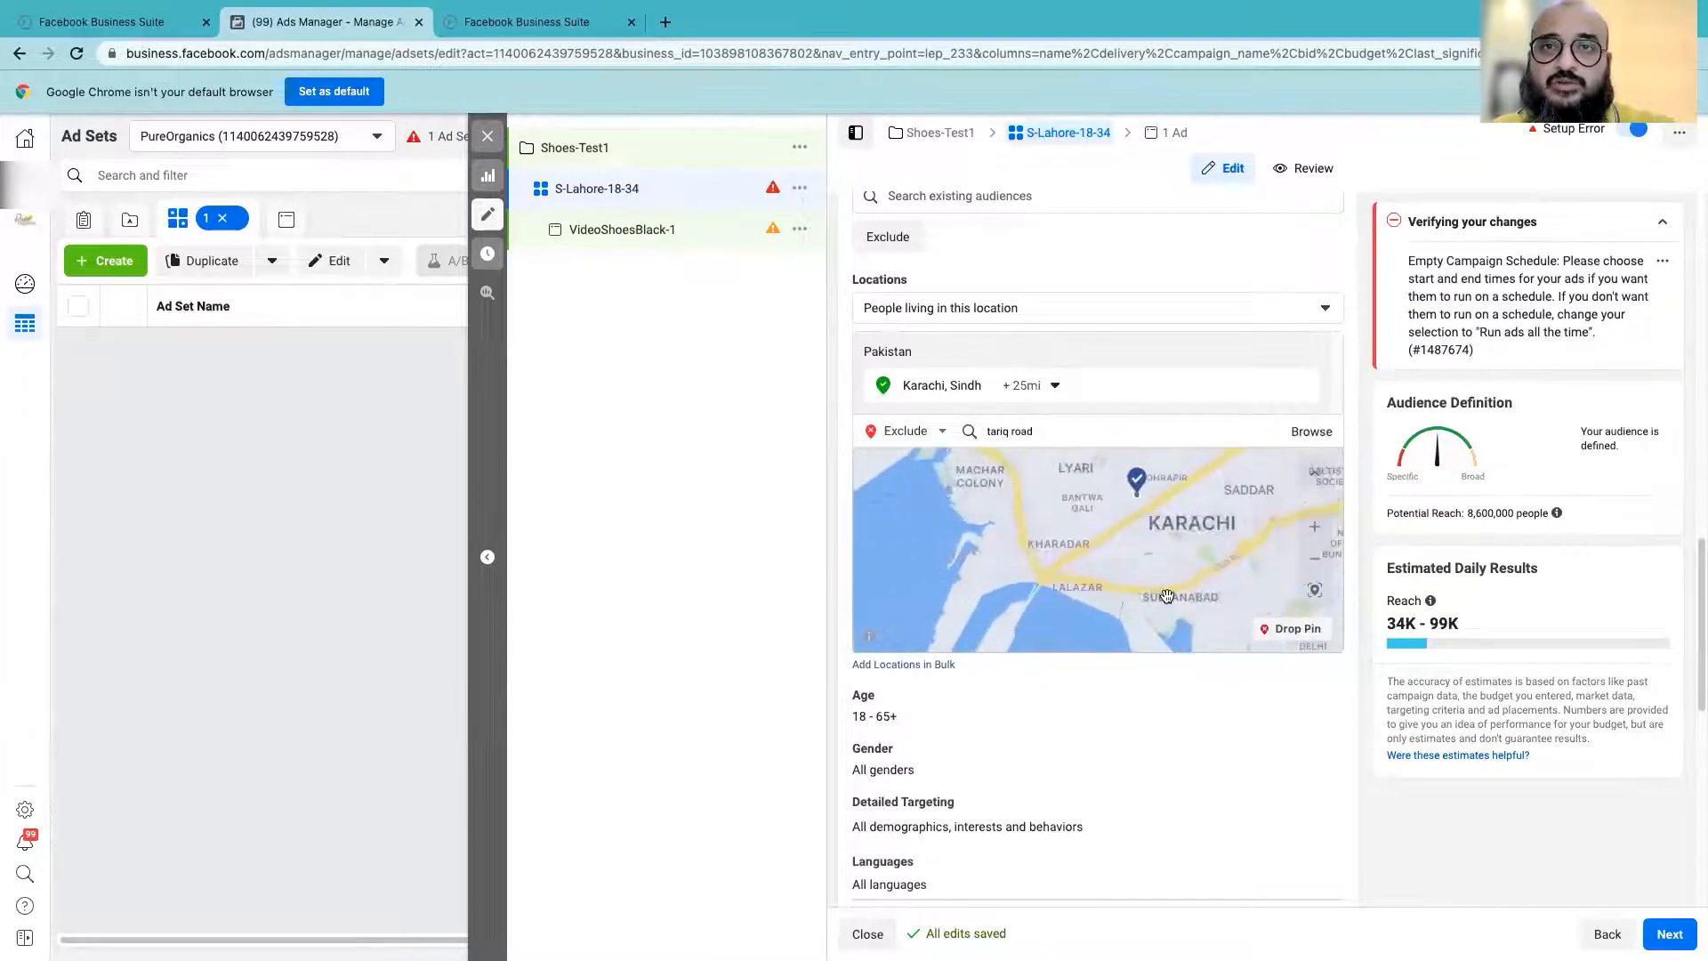
{"action": "scroll", "coordinate": [1167, 596], "scroll_direction": "up", "scroll_amount": 1}
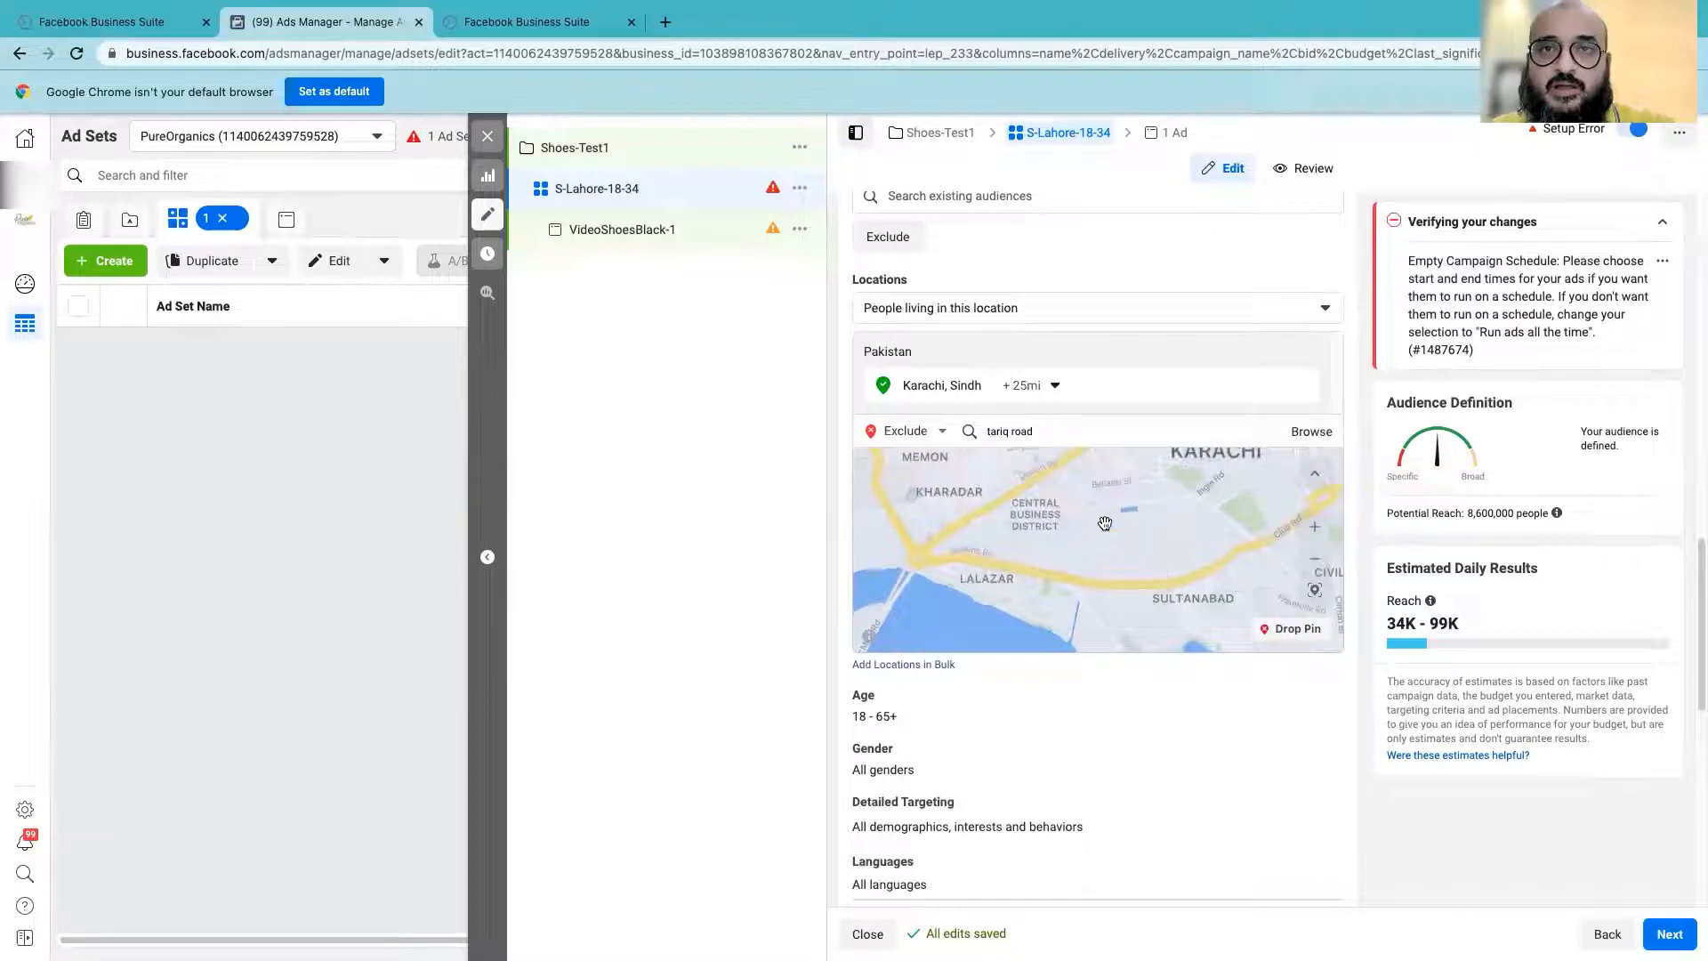
{"action": "scroll", "coordinate": [1114, 557], "scroll_direction": "up", "scroll_amount": 1}
{"action": "scroll", "coordinate": [1108, 543], "scroll_direction": "up", "scroll_amount": 1}
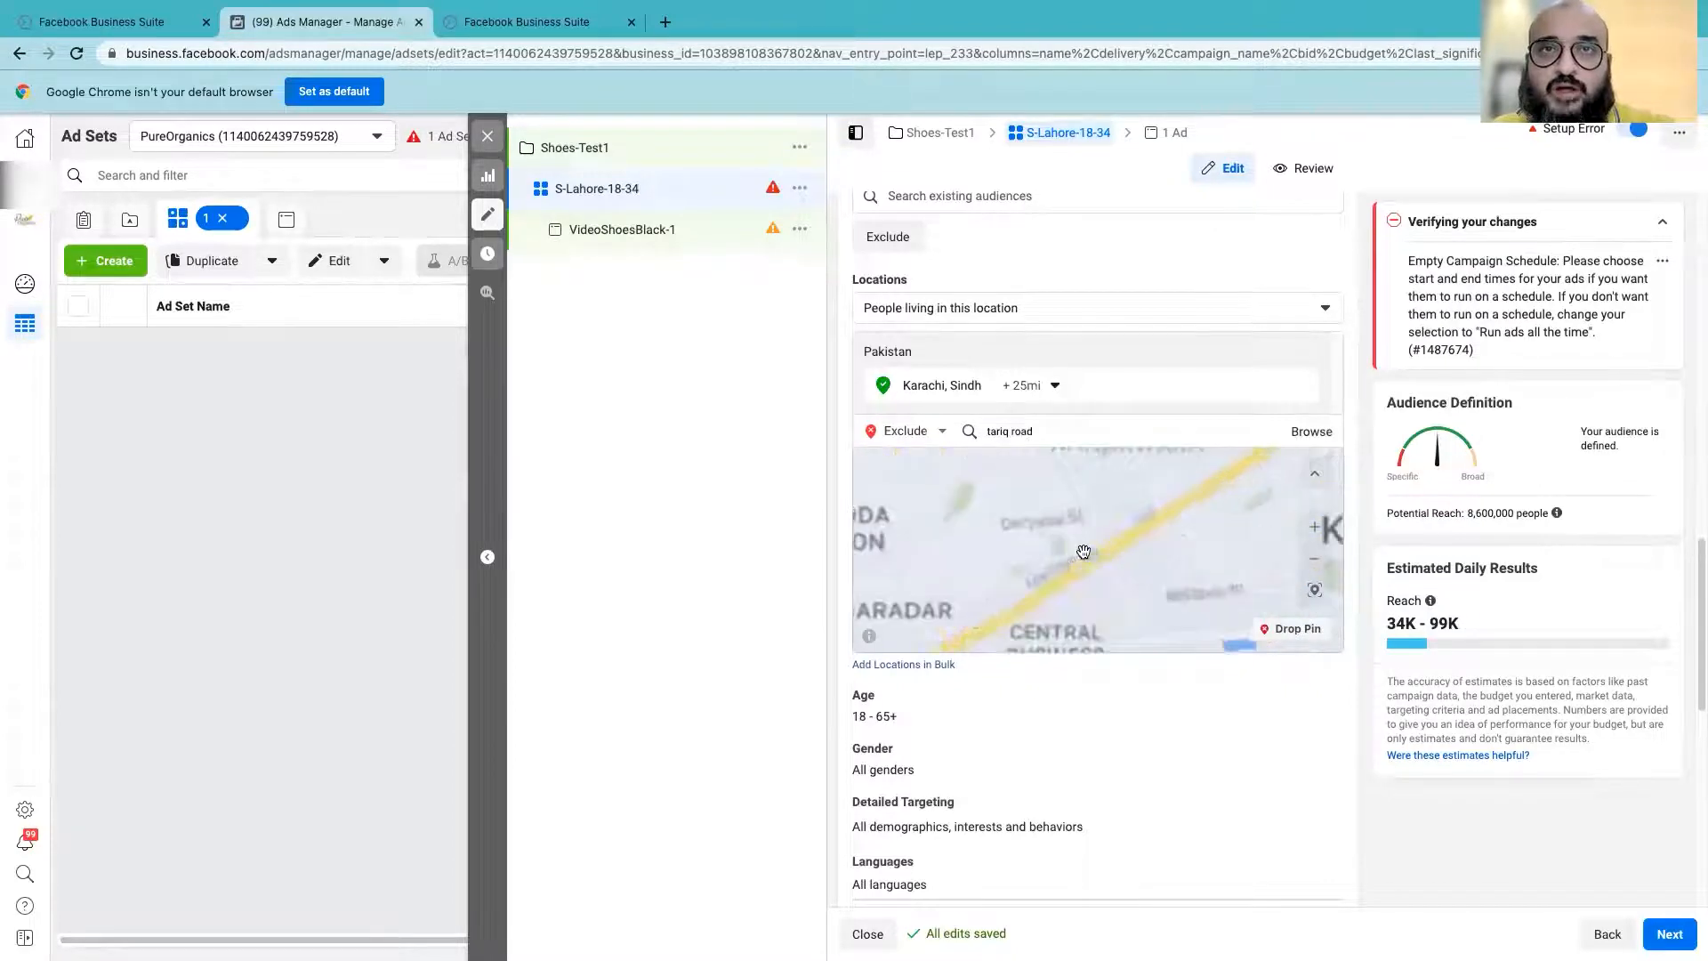
{"action": "left_click_drag", "start_coordinate": [1107, 534], "coordinate": [1217, 483]}
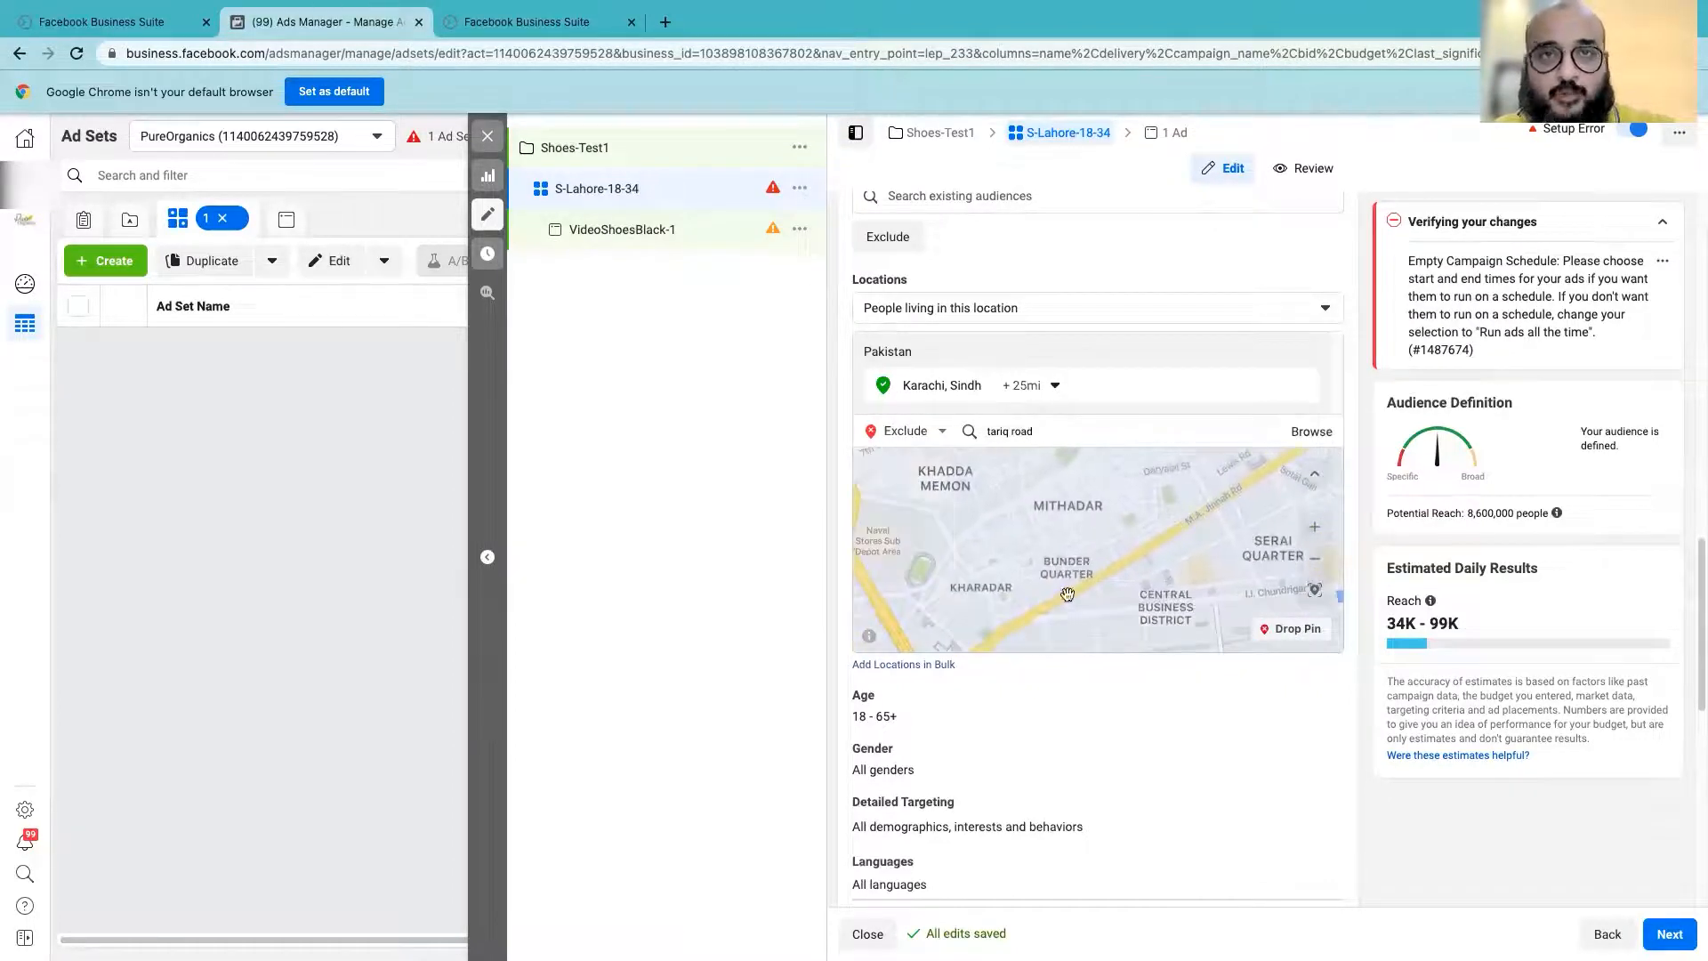
{"action": "scroll", "coordinate": [1094, 572], "scroll_direction": "up", "scroll_amount": 3}
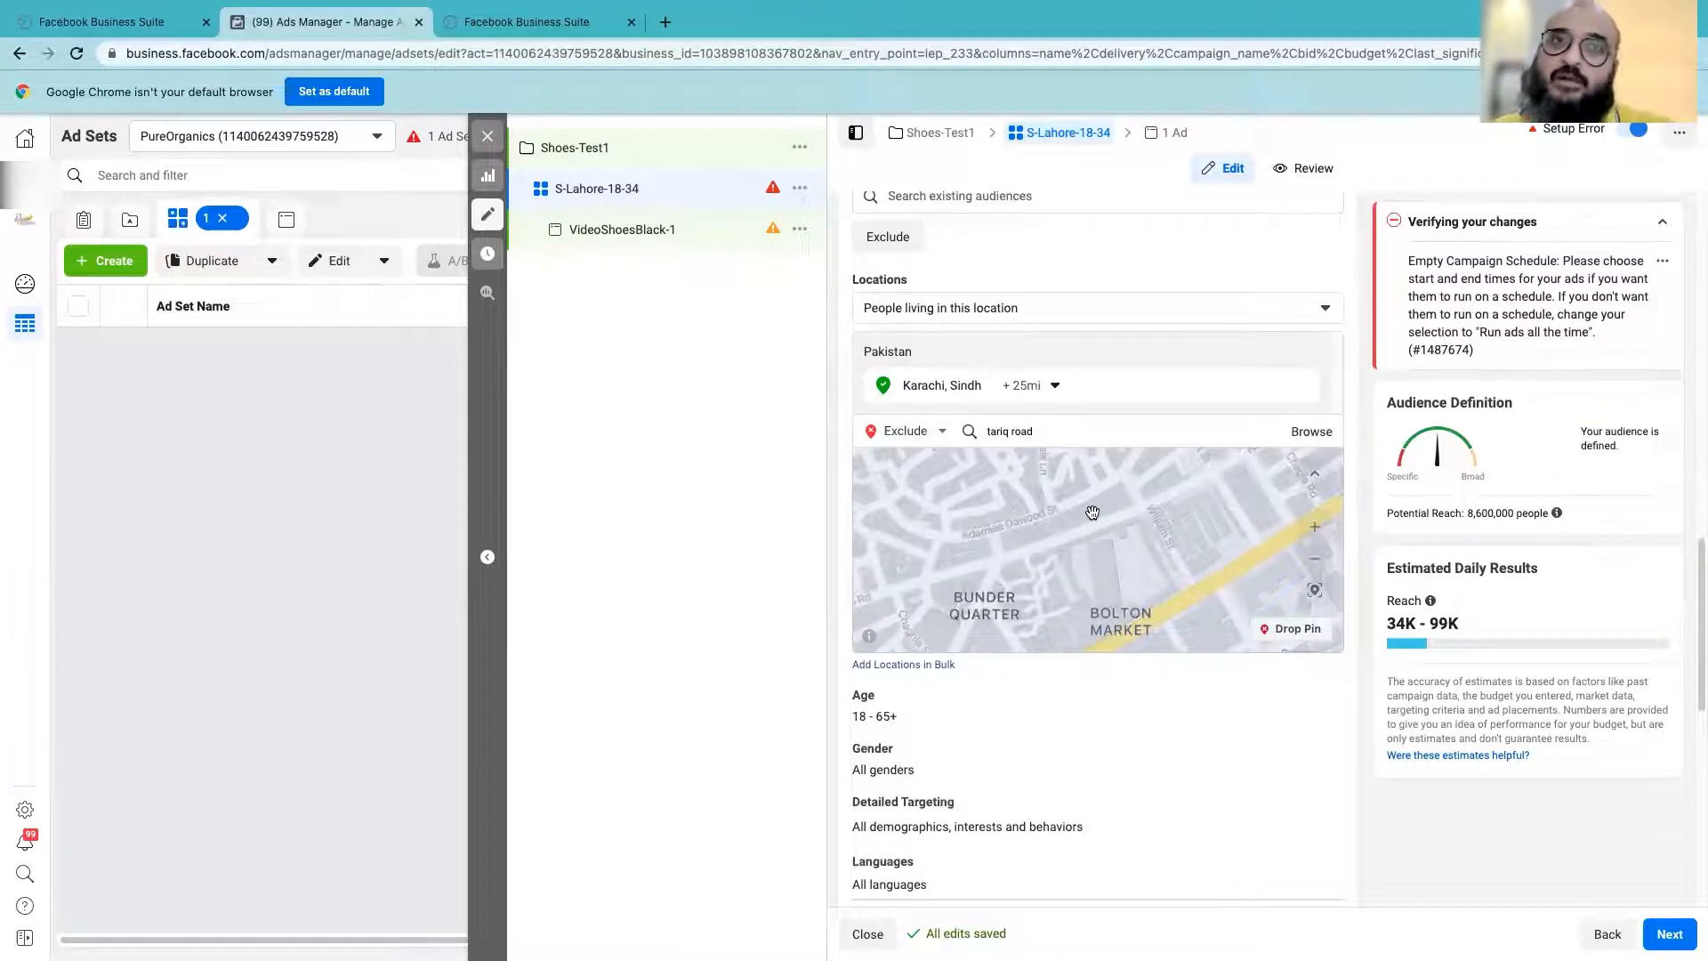
{"action": "left_click_drag", "start_coordinate": [1063, 504], "coordinate": [1085, 544]}
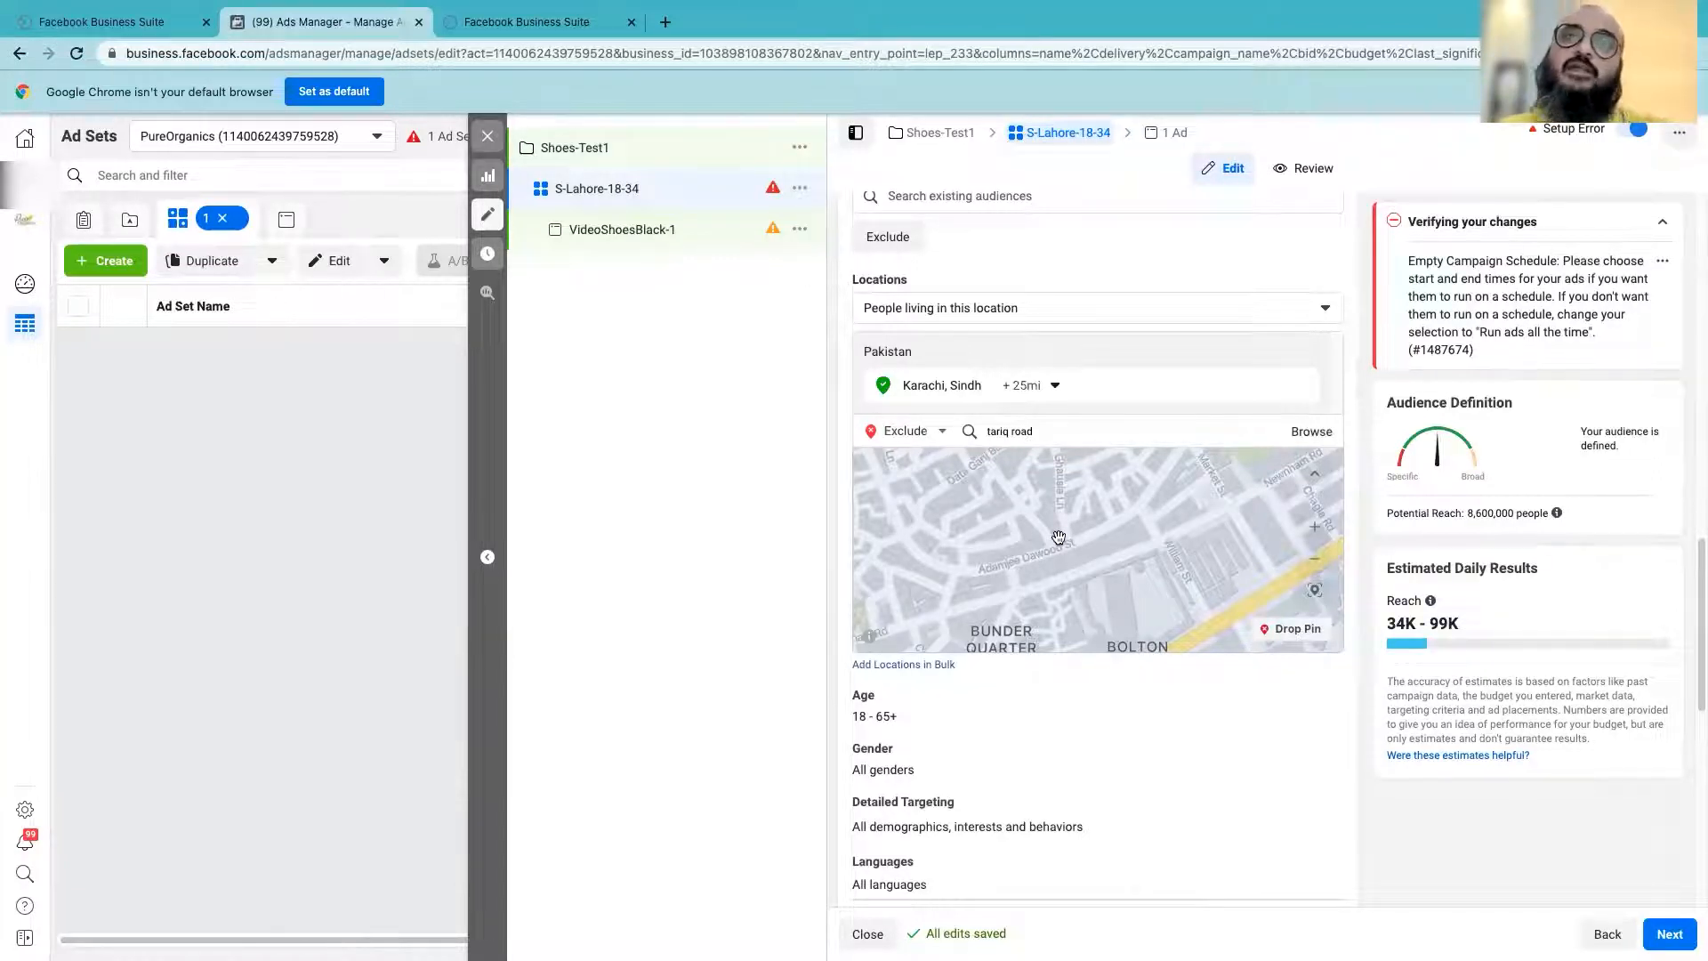
- Clear tariq road from the location search and set Karachi's targeting radius to 10 mi
{"action": "left_click", "coordinate": [1049, 430]}
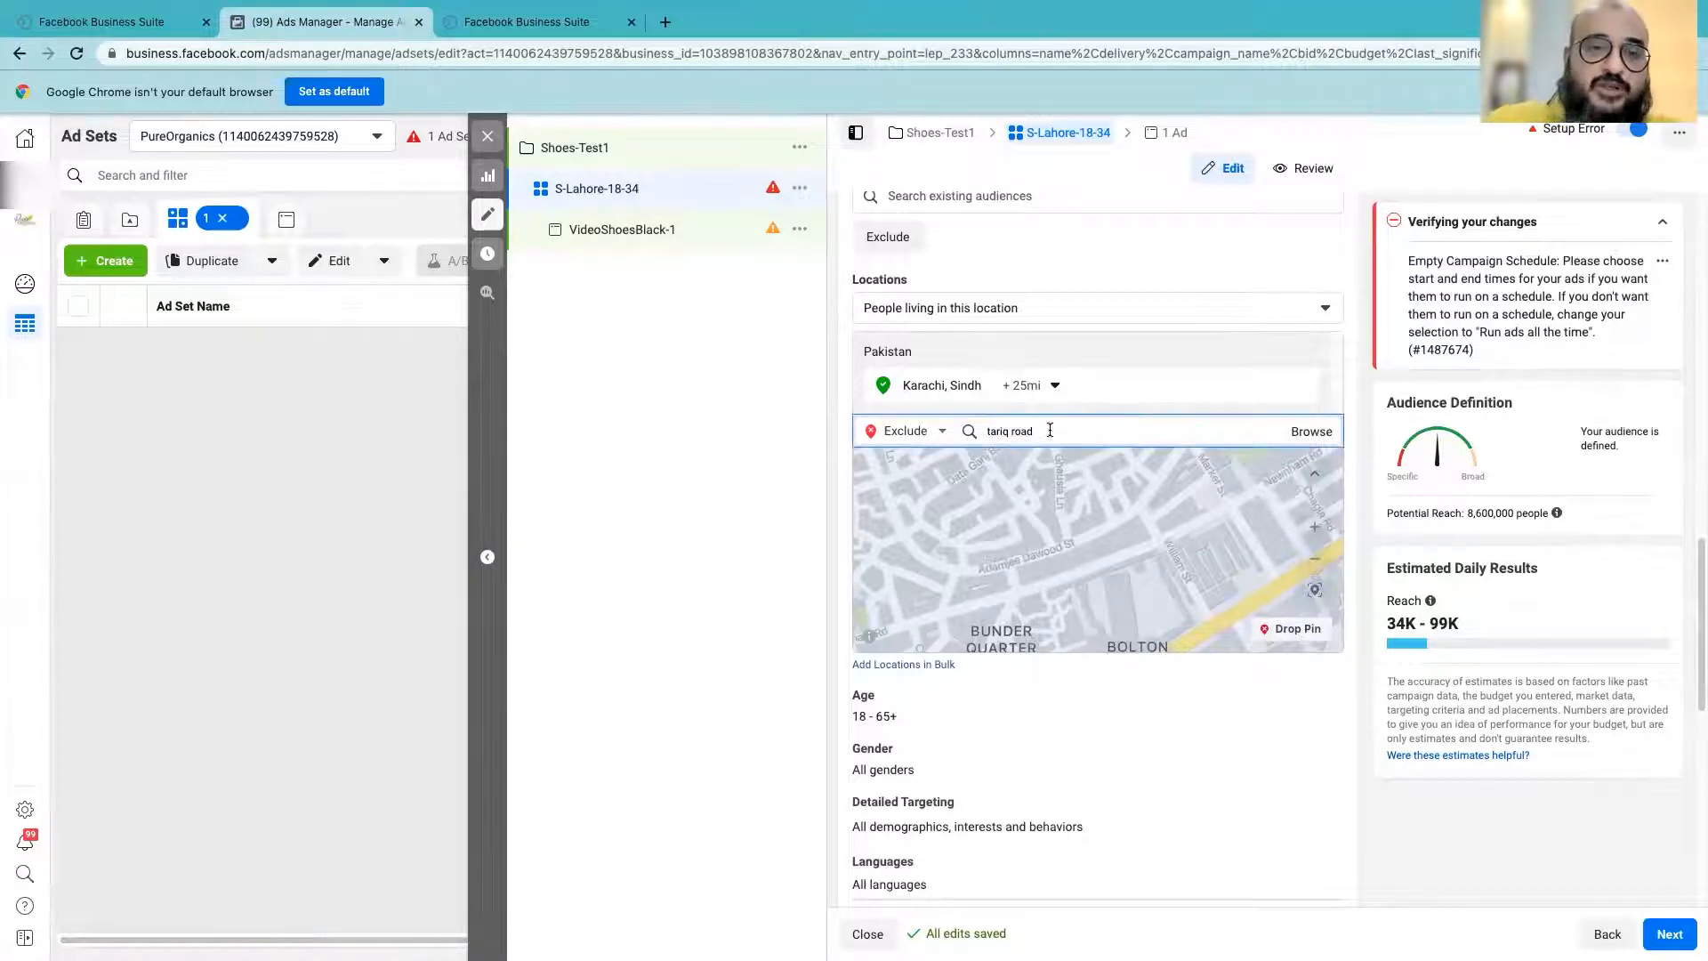
{"action": "key", "text": "BackSpace"}
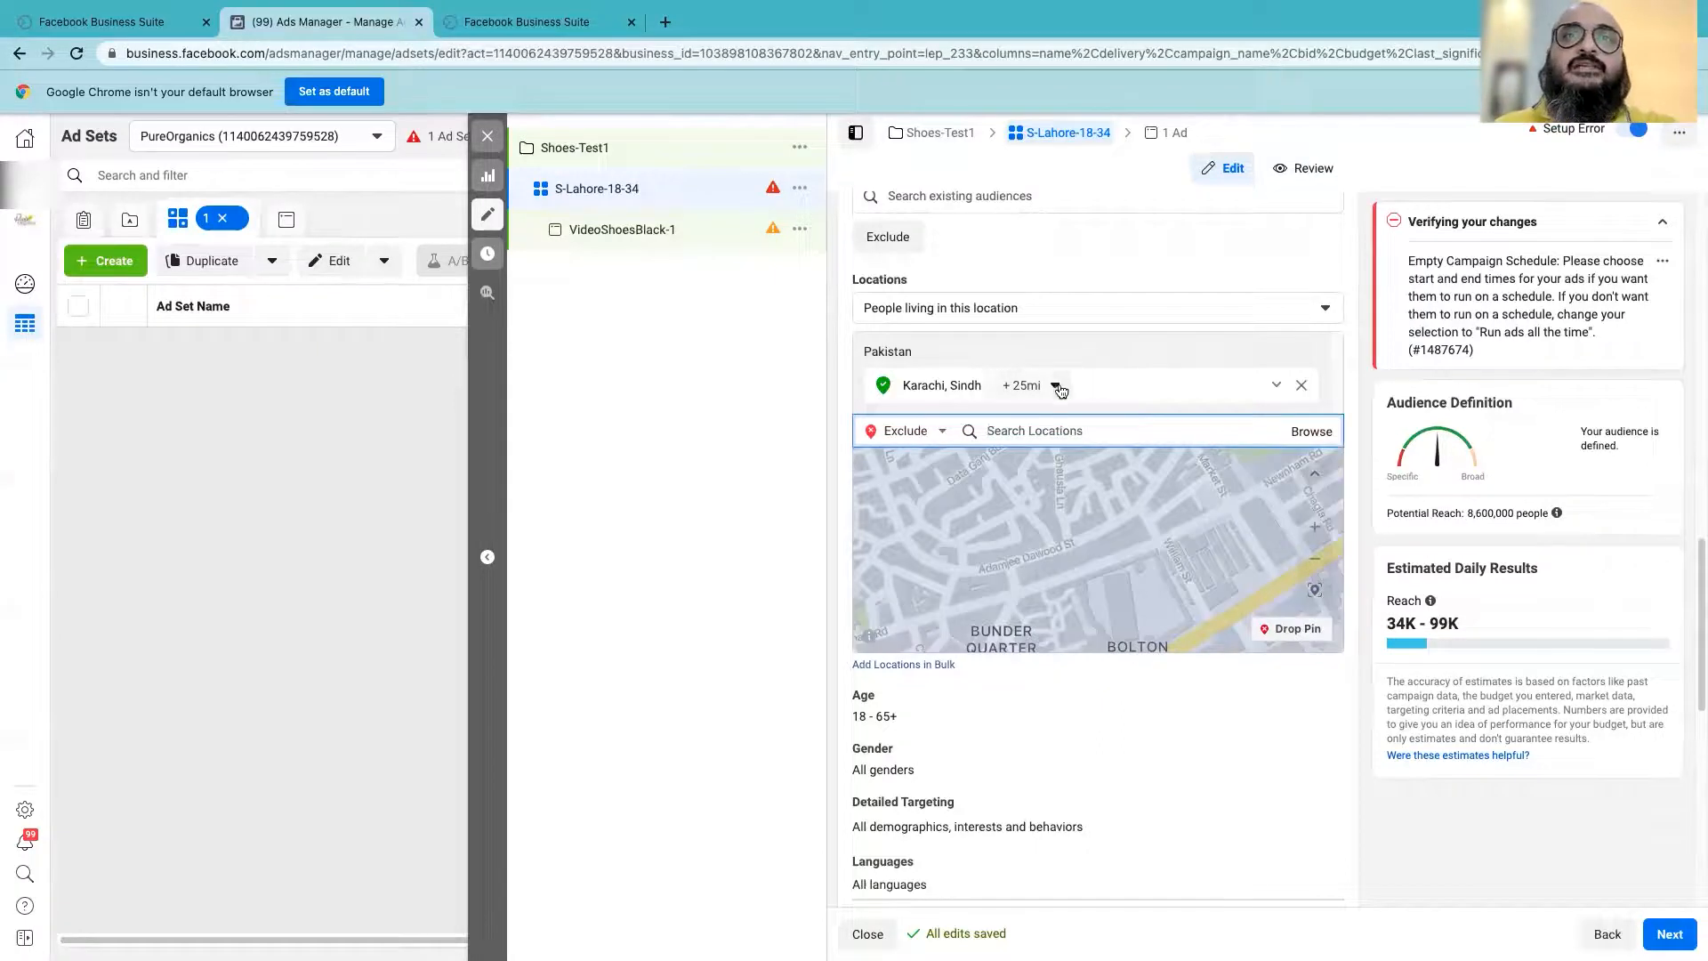
{"action": "left_click", "coordinate": [1055, 386]}
{"action": "left_click_drag", "start_coordinate": [1051, 491], "coordinate": [1022, 495]}
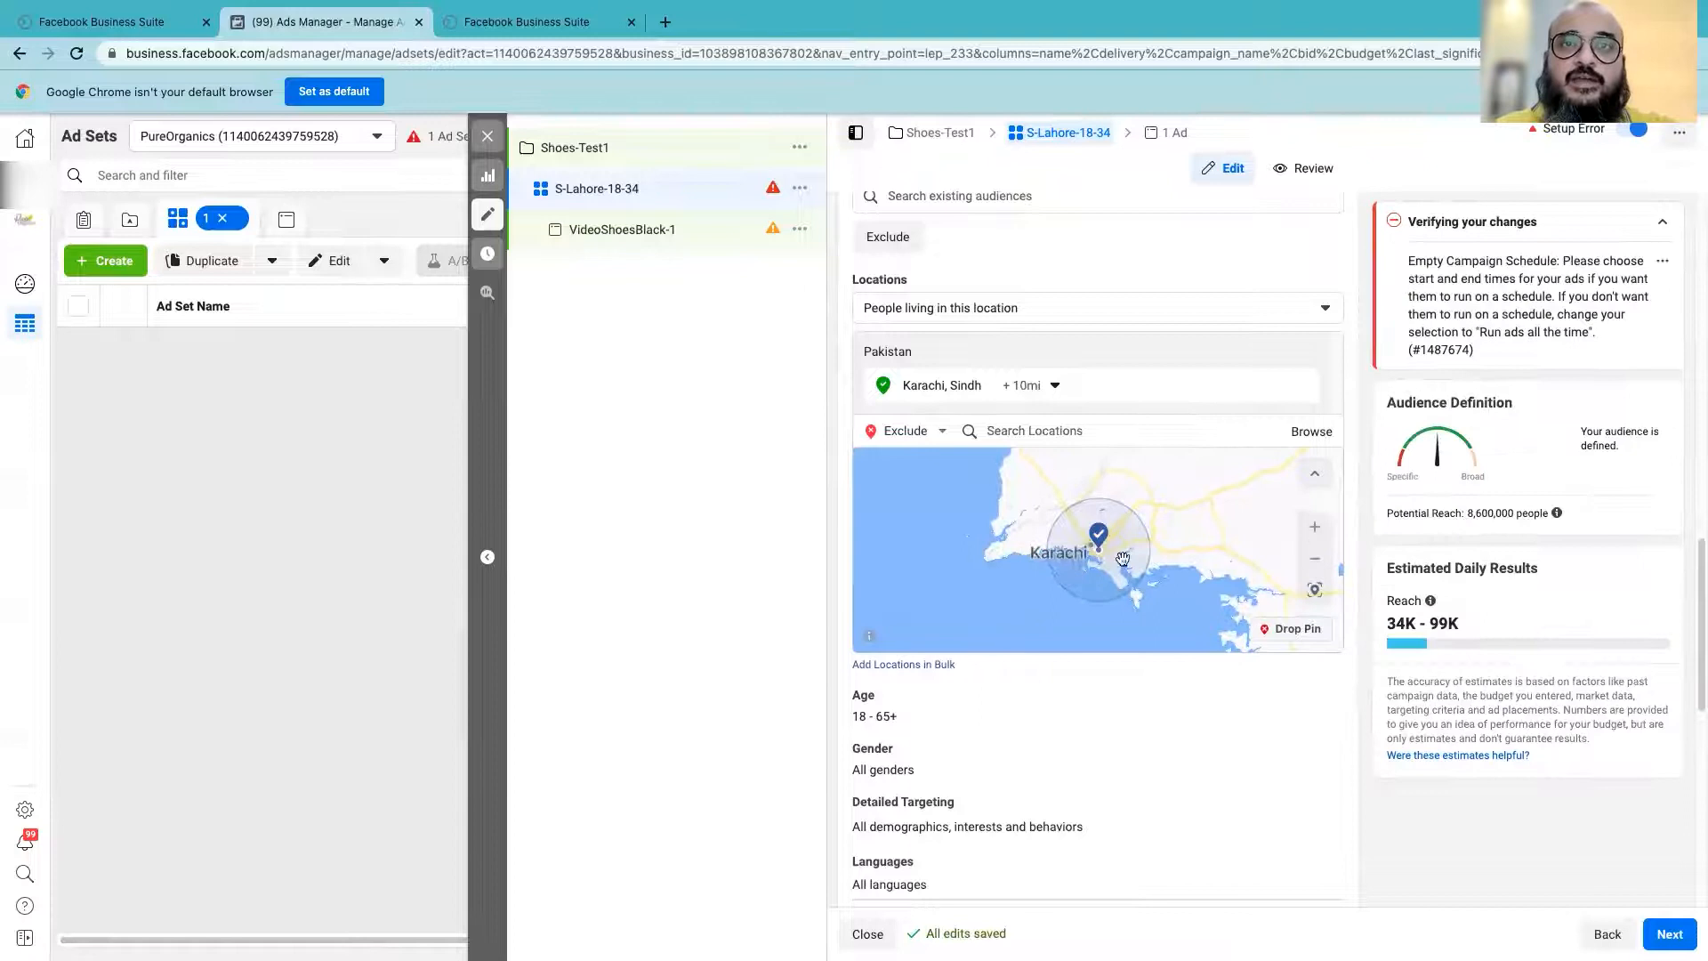
- Explore the map around Karachi's pin, covering Kharadar, Mithadar, Jodia Bazar and the Kakri Ground park
{"action": "scroll", "coordinate": [1112, 561], "scroll_direction": "up", "scroll_amount": 5}
{"action": "scroll", "coordinate": [1009, 502], "scroll_direction": "down", "scroll_amount": 3}
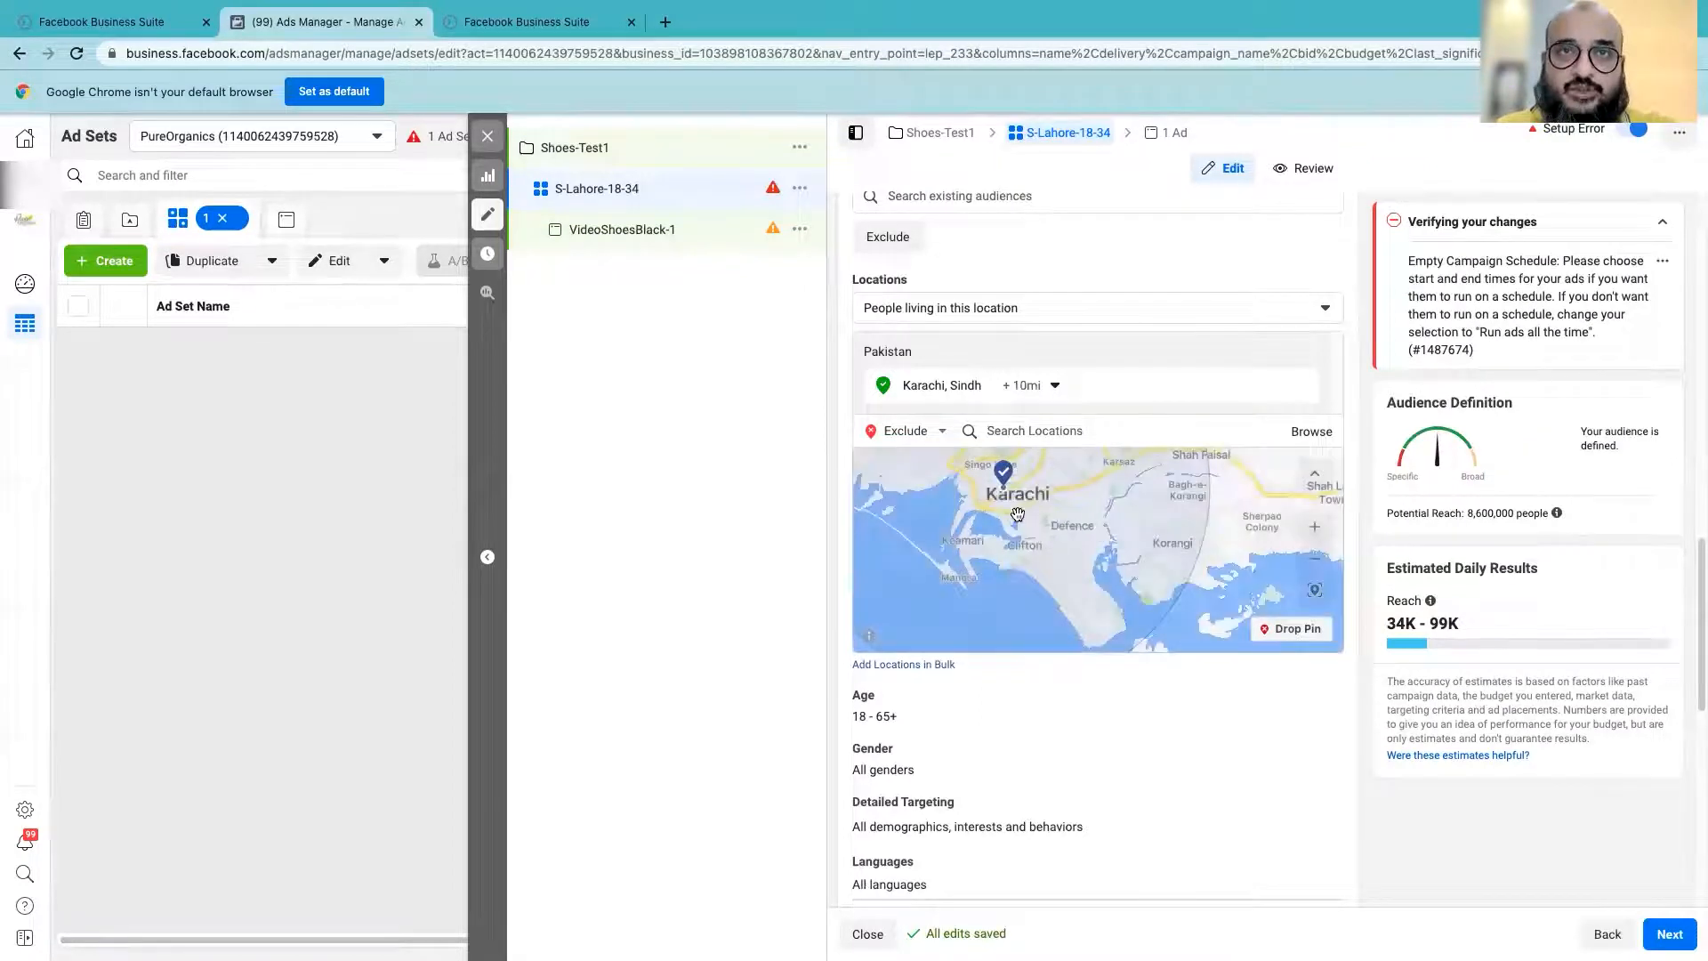
{"action": "left_click_drag", "start_coordinate": [1033, 507], "coordinate": [1103, 550]}
{"action": "scroll", "coordinate": [1102, 550], "scroll_direction": "up", "scroll_amount": 5}
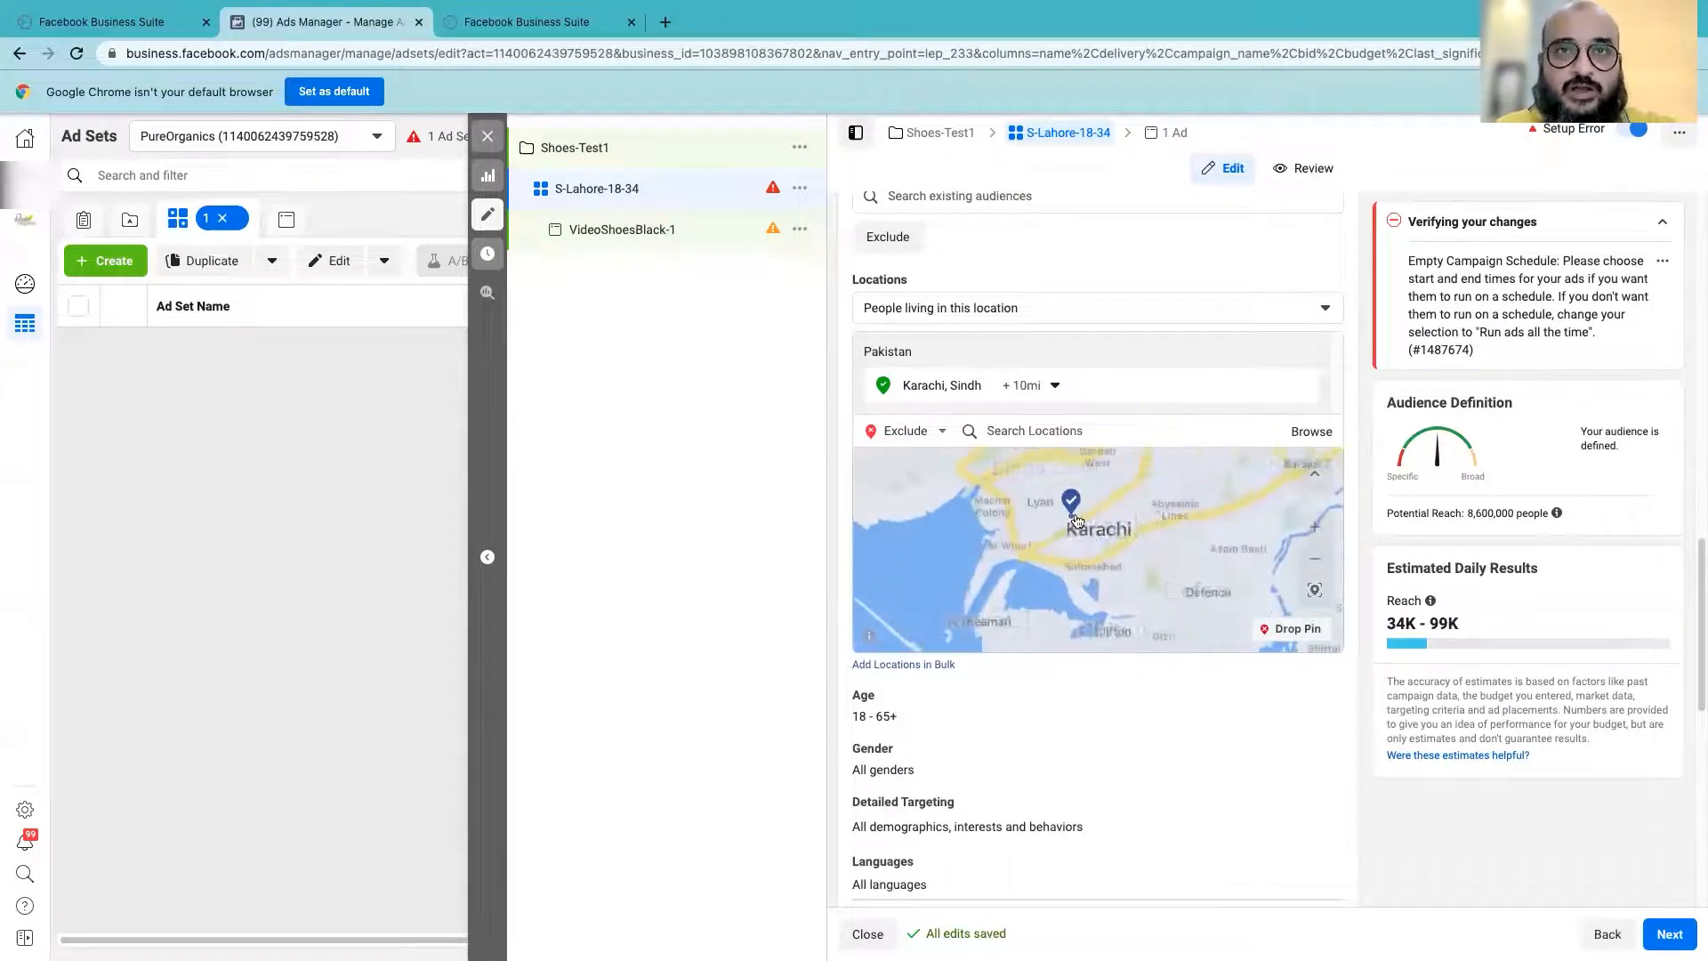
{"action": "scroll", "coordinate": [1067, 531], "scroll_direction": "up", "scroll_amount": 2}
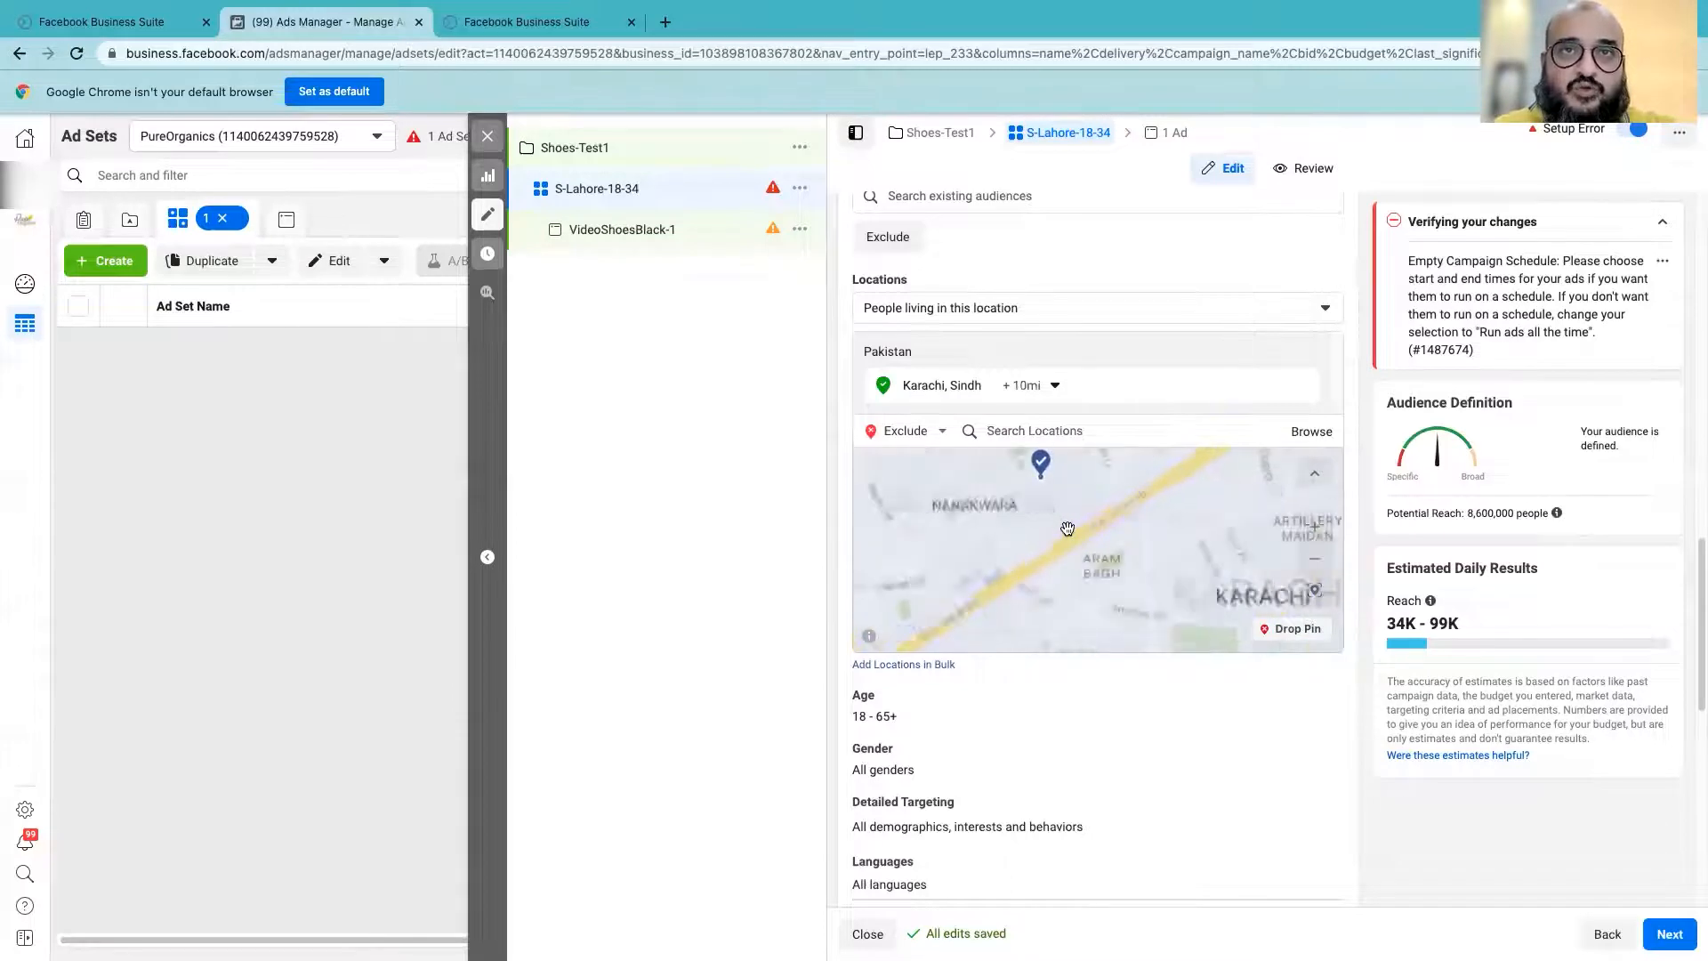
{"action": "scroll", "coordinate": [1067, 531], "scroll_direction": "down", "scroll_amount": 2}
{"action": "left_click_drag", "start_coordinate": [1066, 534], "coordinate": [1096, 528]}
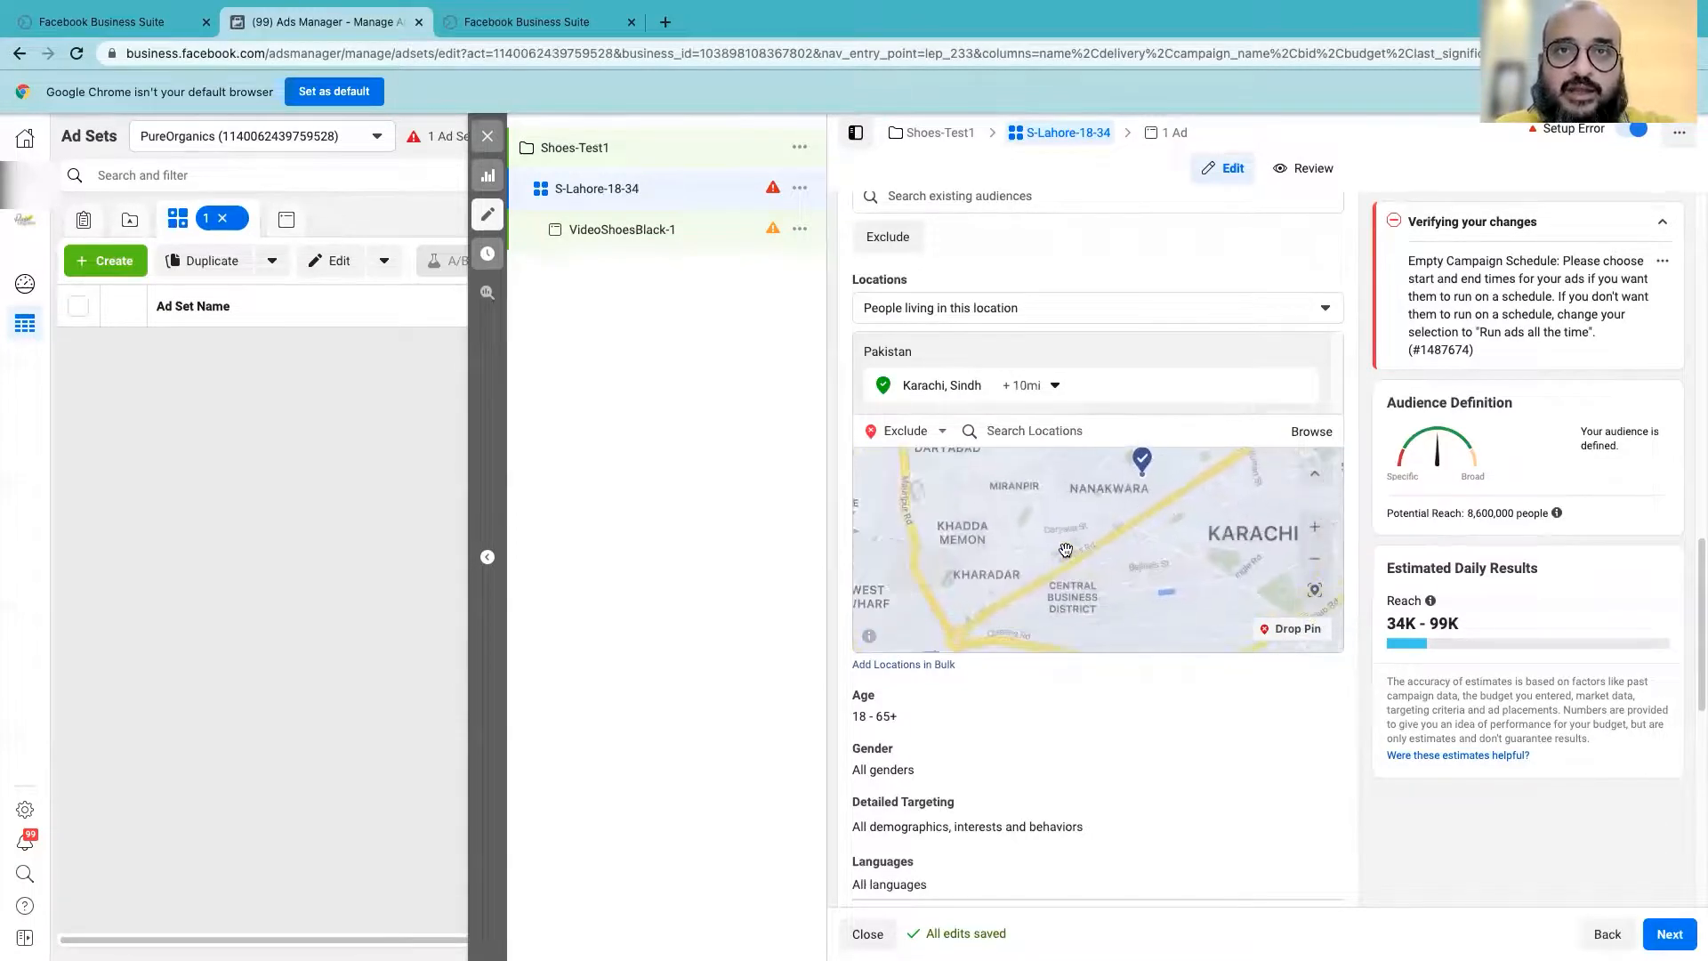
{"action": "scroll", "coordinate": [1065, 550], "scroll_direction": "up", "scroll_amount": 5}
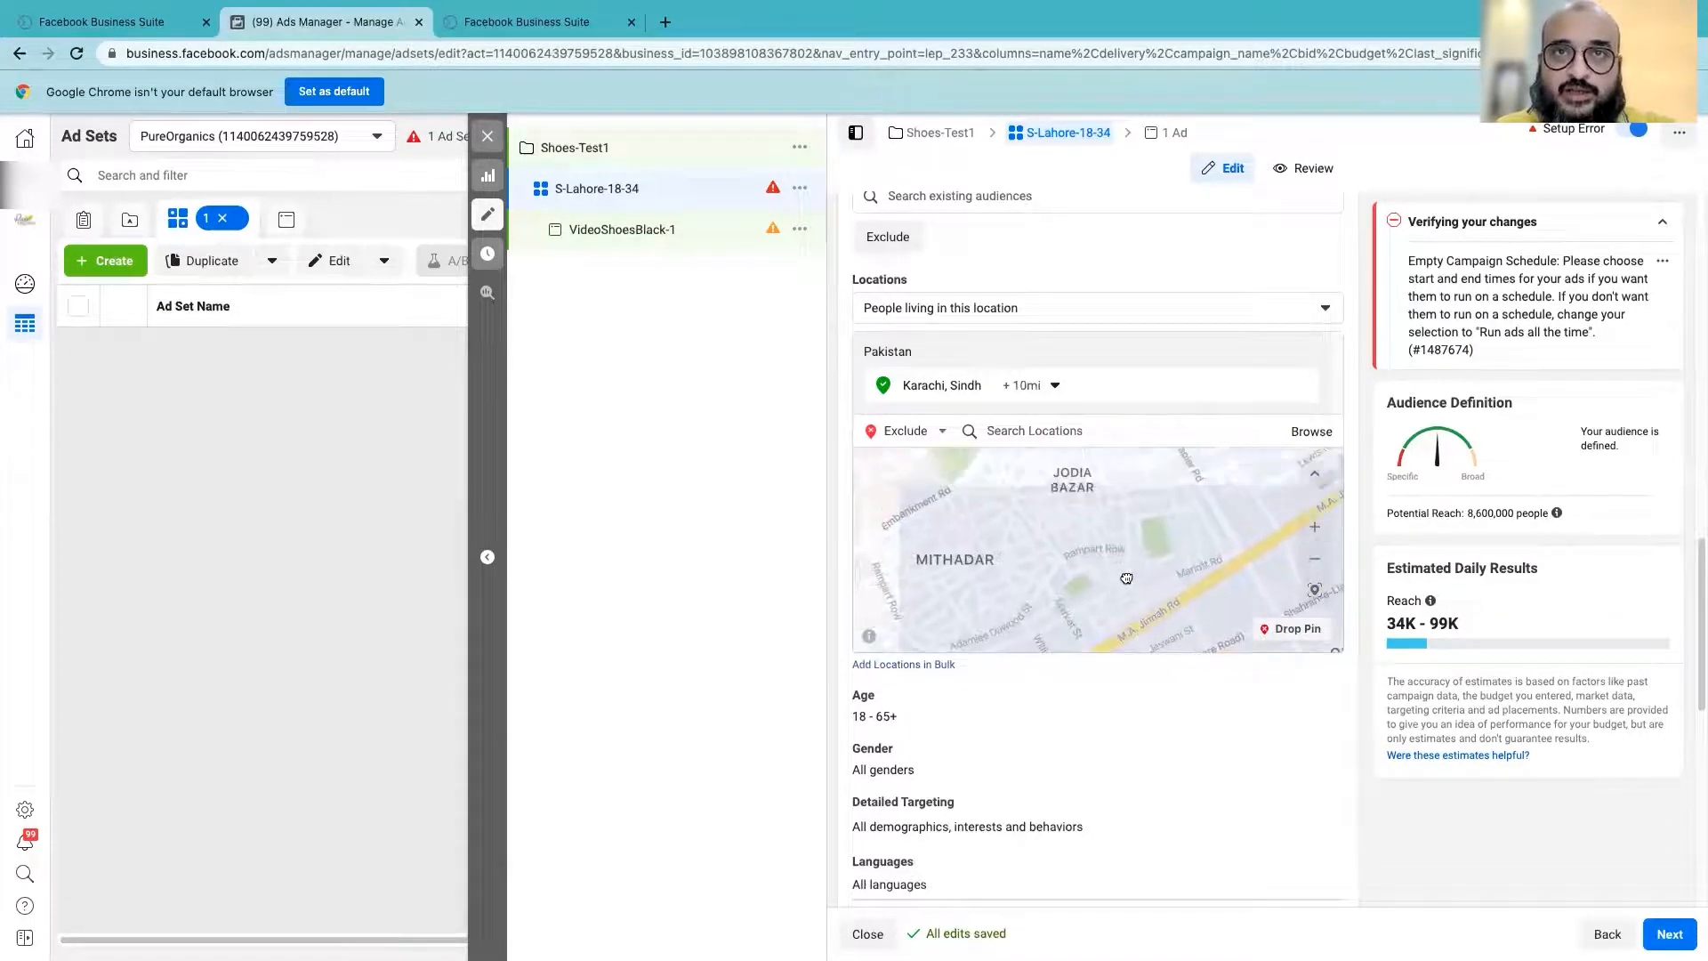
{"action": "scroll", "coordinate": [1126, 578], "scroll_direction": "down", "scroll_amount": 2}
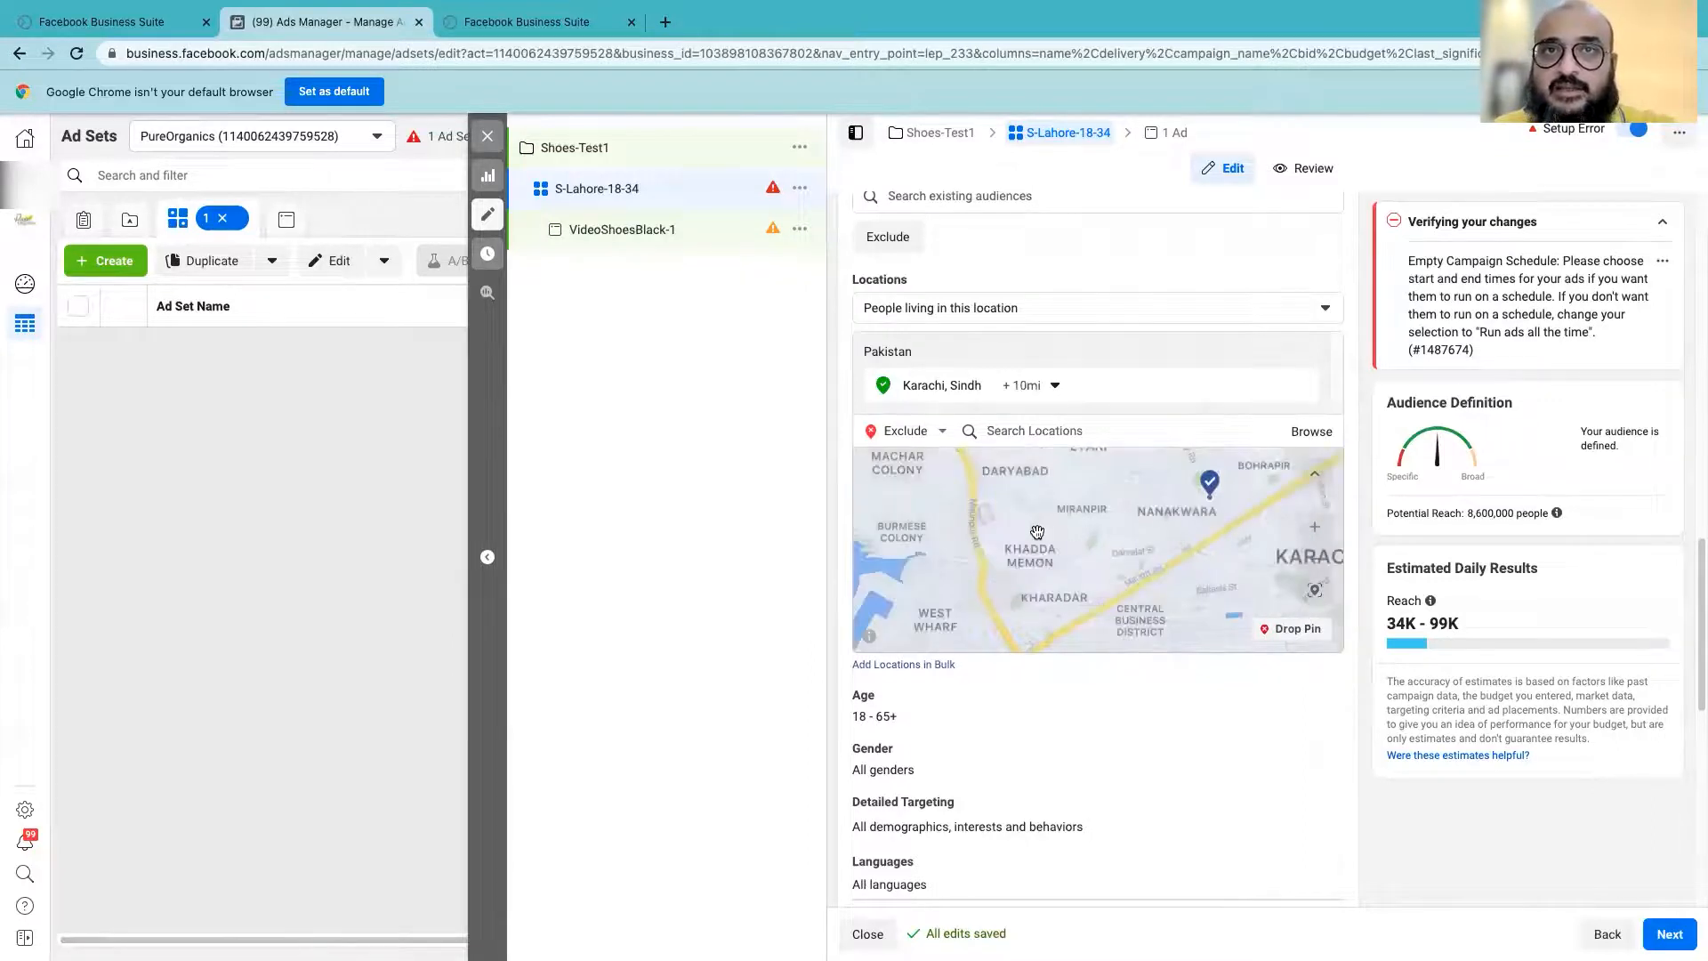
{"action": "scroll", "coordinate": [1037, 532], "scroll_direction": "up", "scroll_amount": 4}
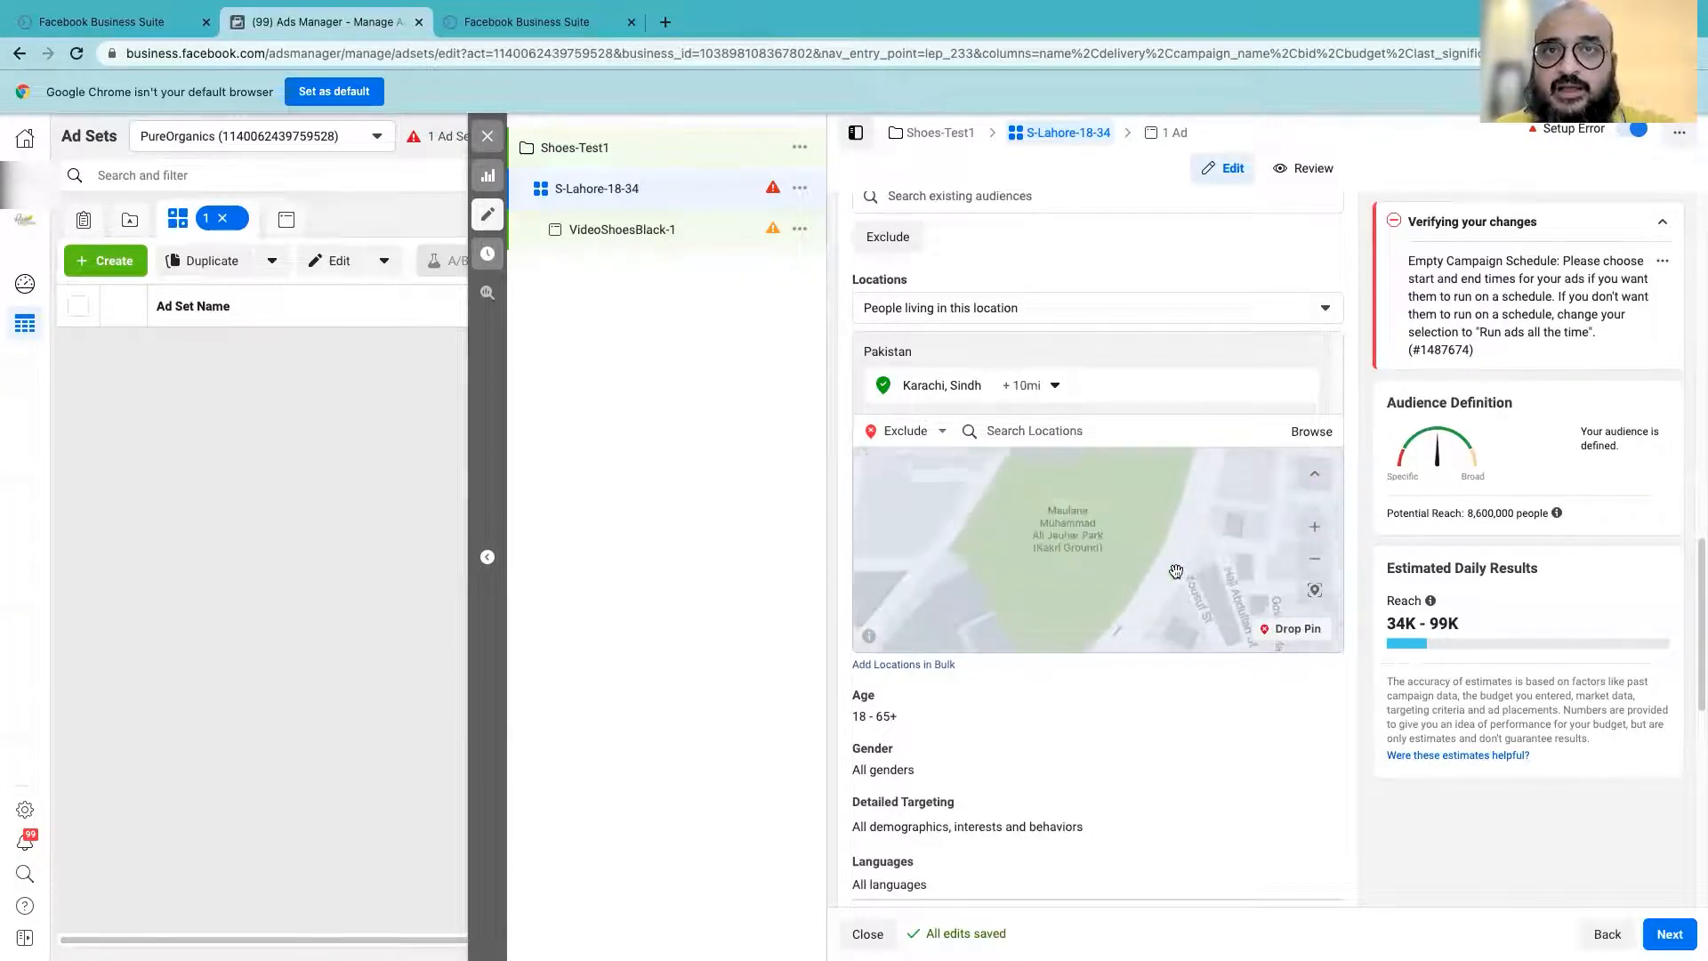
{"action": "scroll", "coordinate": [1176, 571], "scroll_direction": "down", "scroll_amount": 2}
{"action": "left_click_drag", "start_coordinate": [1177, 571], "coordinate": [1088, 510]}
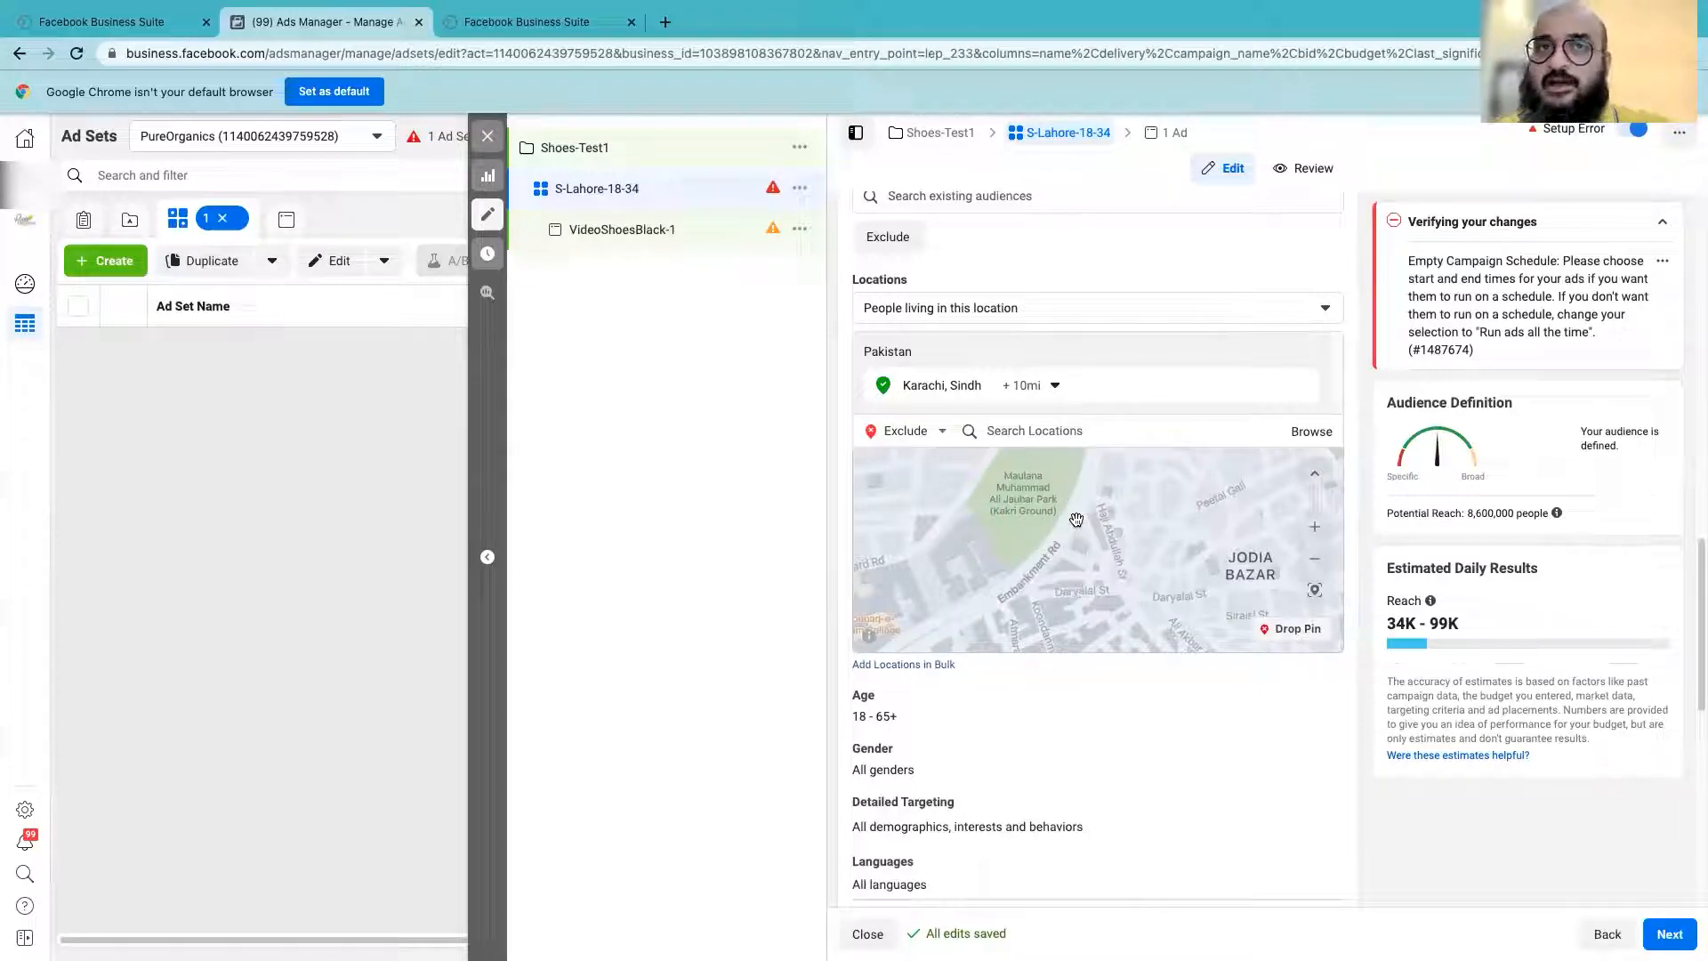
{"action": "scroll", "coordinate": [1034, 574], "scroll_direction": "down", "scroll_amount": 3}
{"action": "scroll", "coordinate": [1036, 574], "scroll_direction": "down", "scroll_amount": 2}
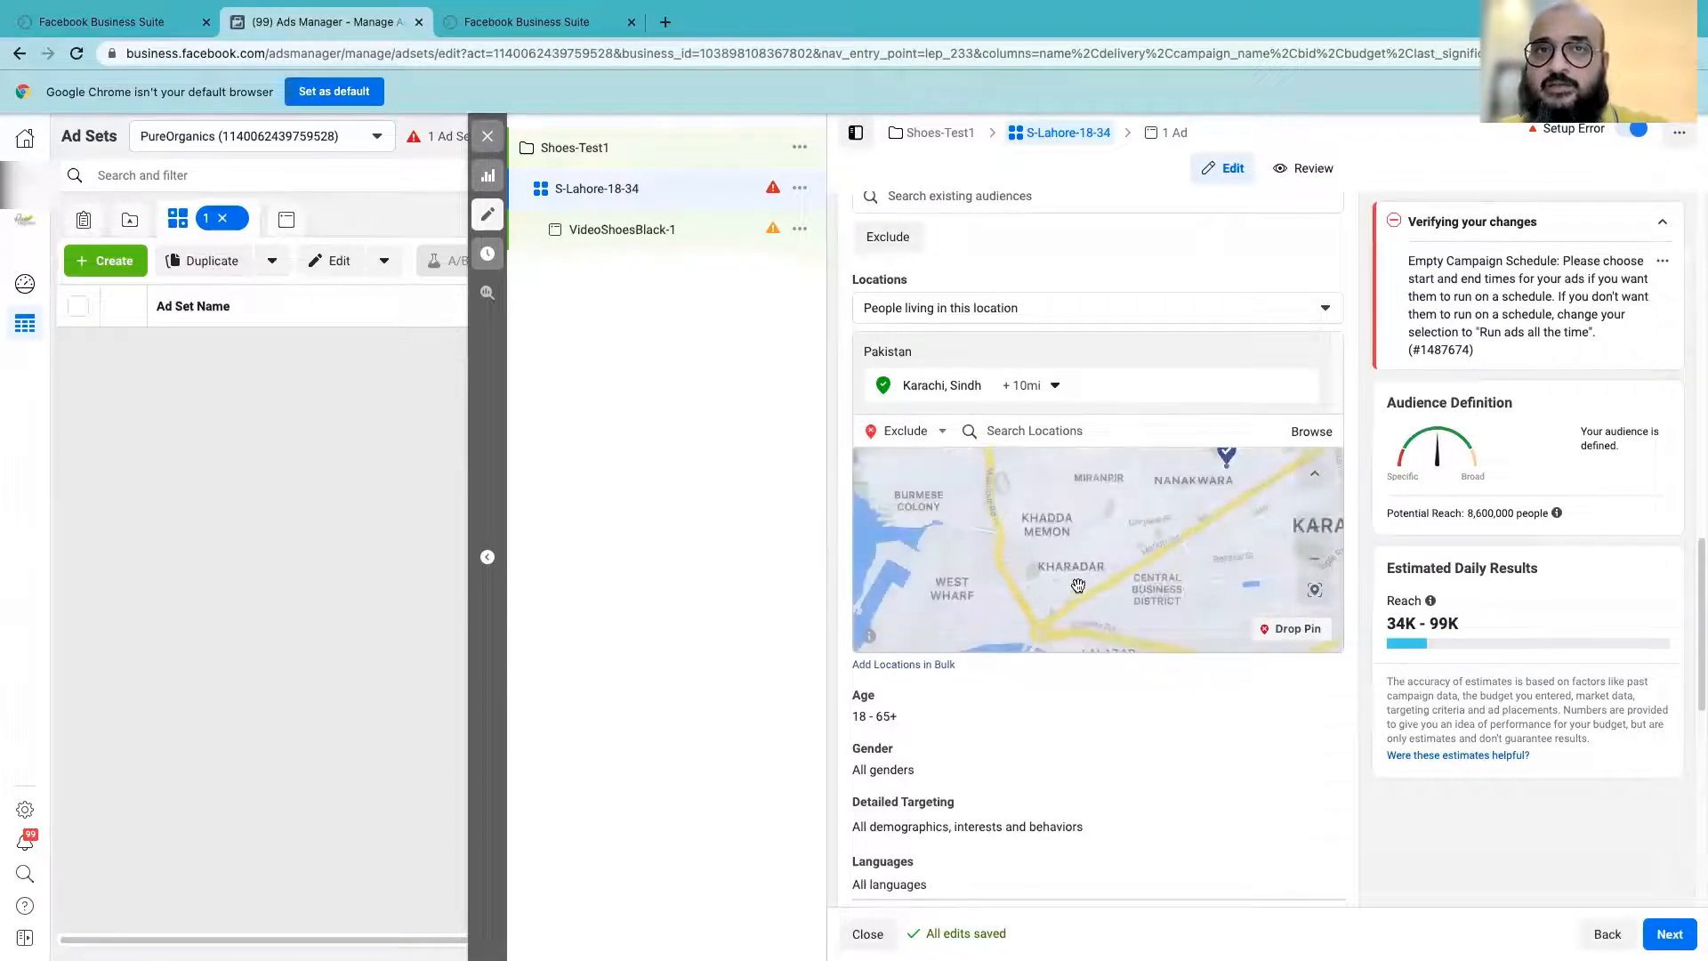
- Drop a pin set to Include in the triangular block beside Pritchard Rd, near Kakri Ground in Karachi
{"action": "scroll", "coordinate": [1082, 587], "scroll_direction": "up", "scroll_amount": 2}
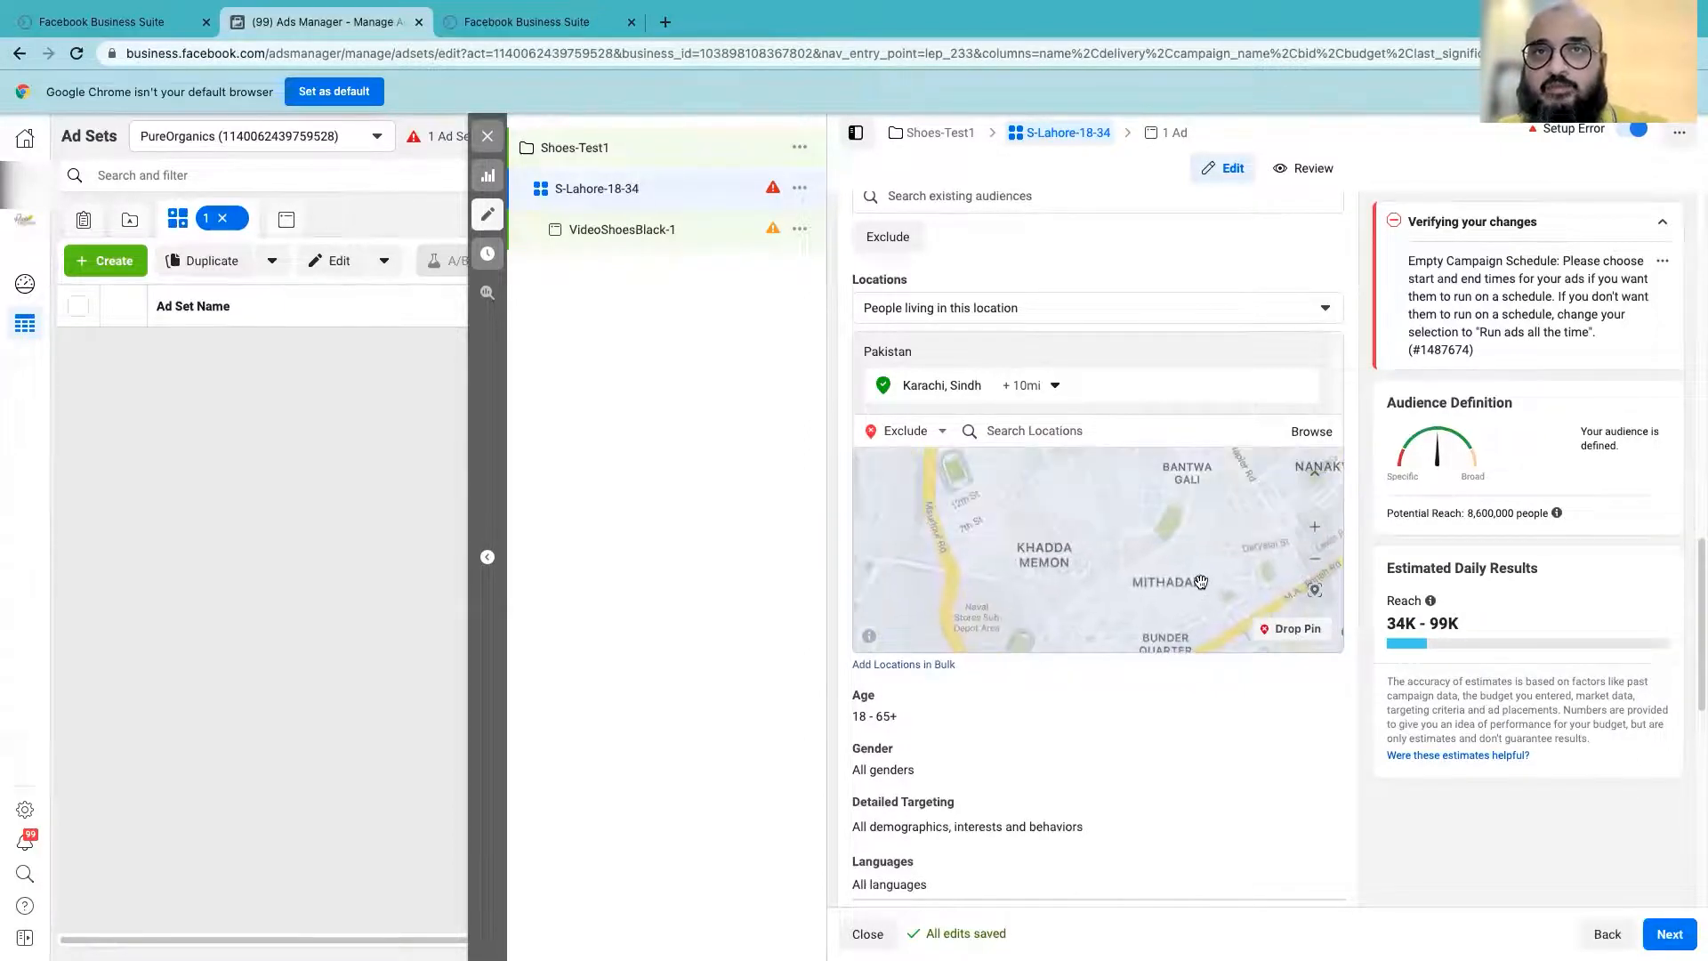
{"action": "scroll", "coordinate": [1174, 535], "scroll_direction": "up", "scroll_amount": 3}
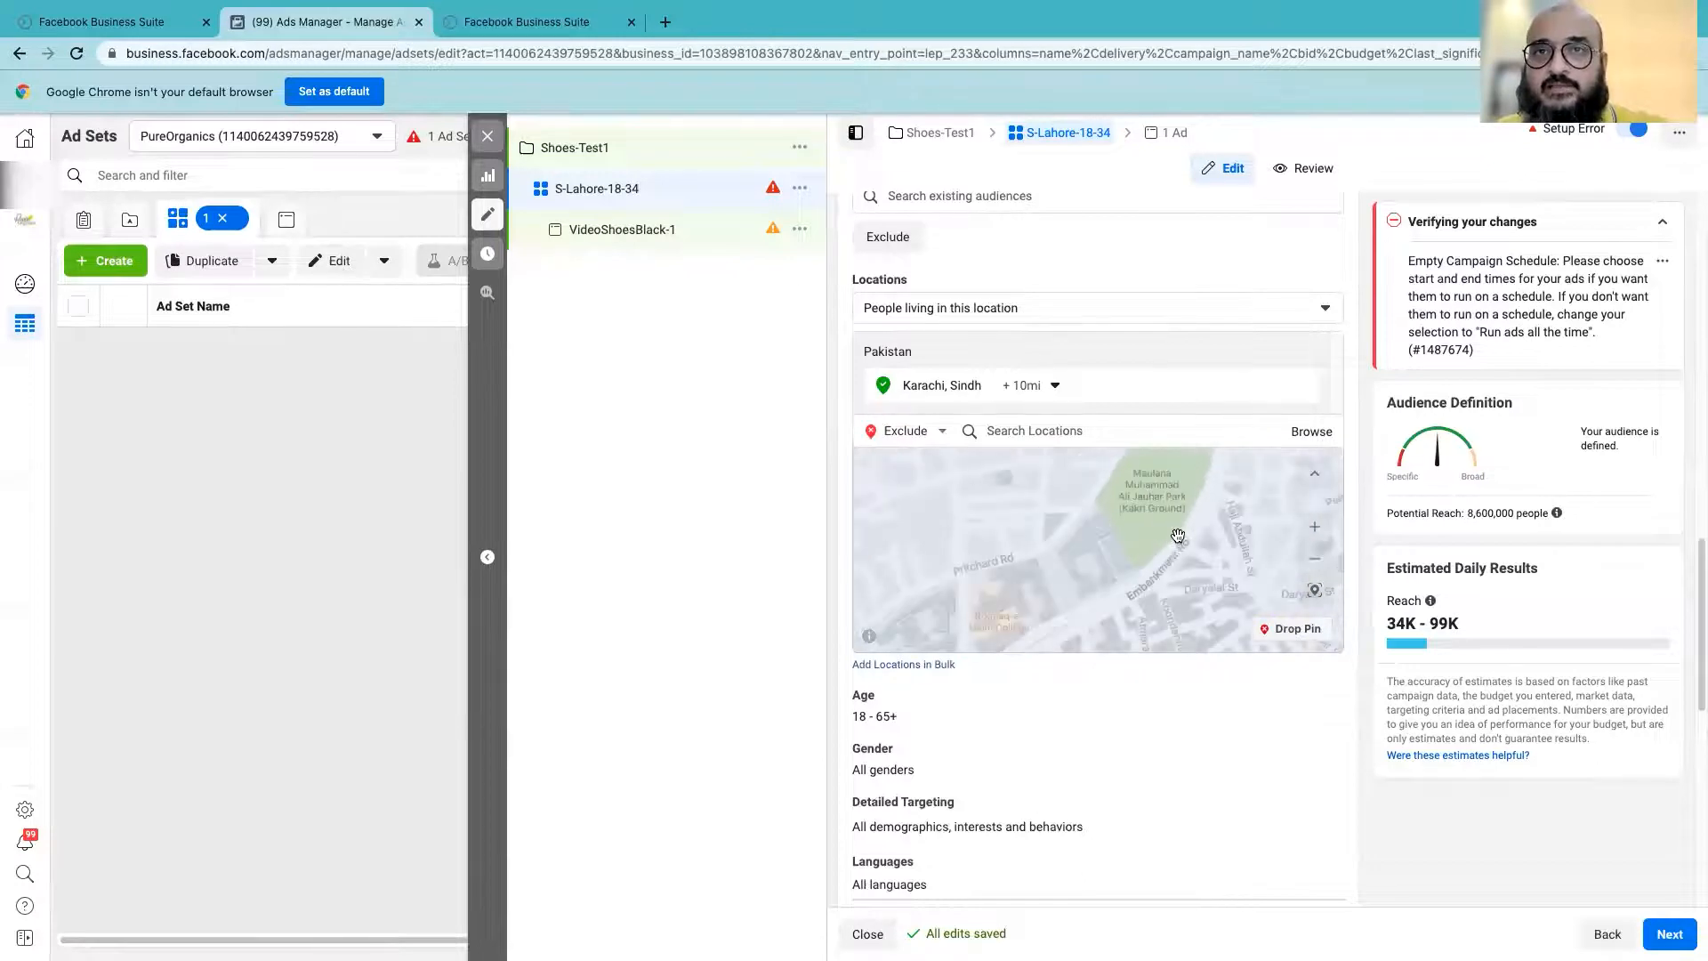
{"action": "scroll", "coordinate": [1133, 535], "scroll_direction": "up", "scroll_amount": 3}
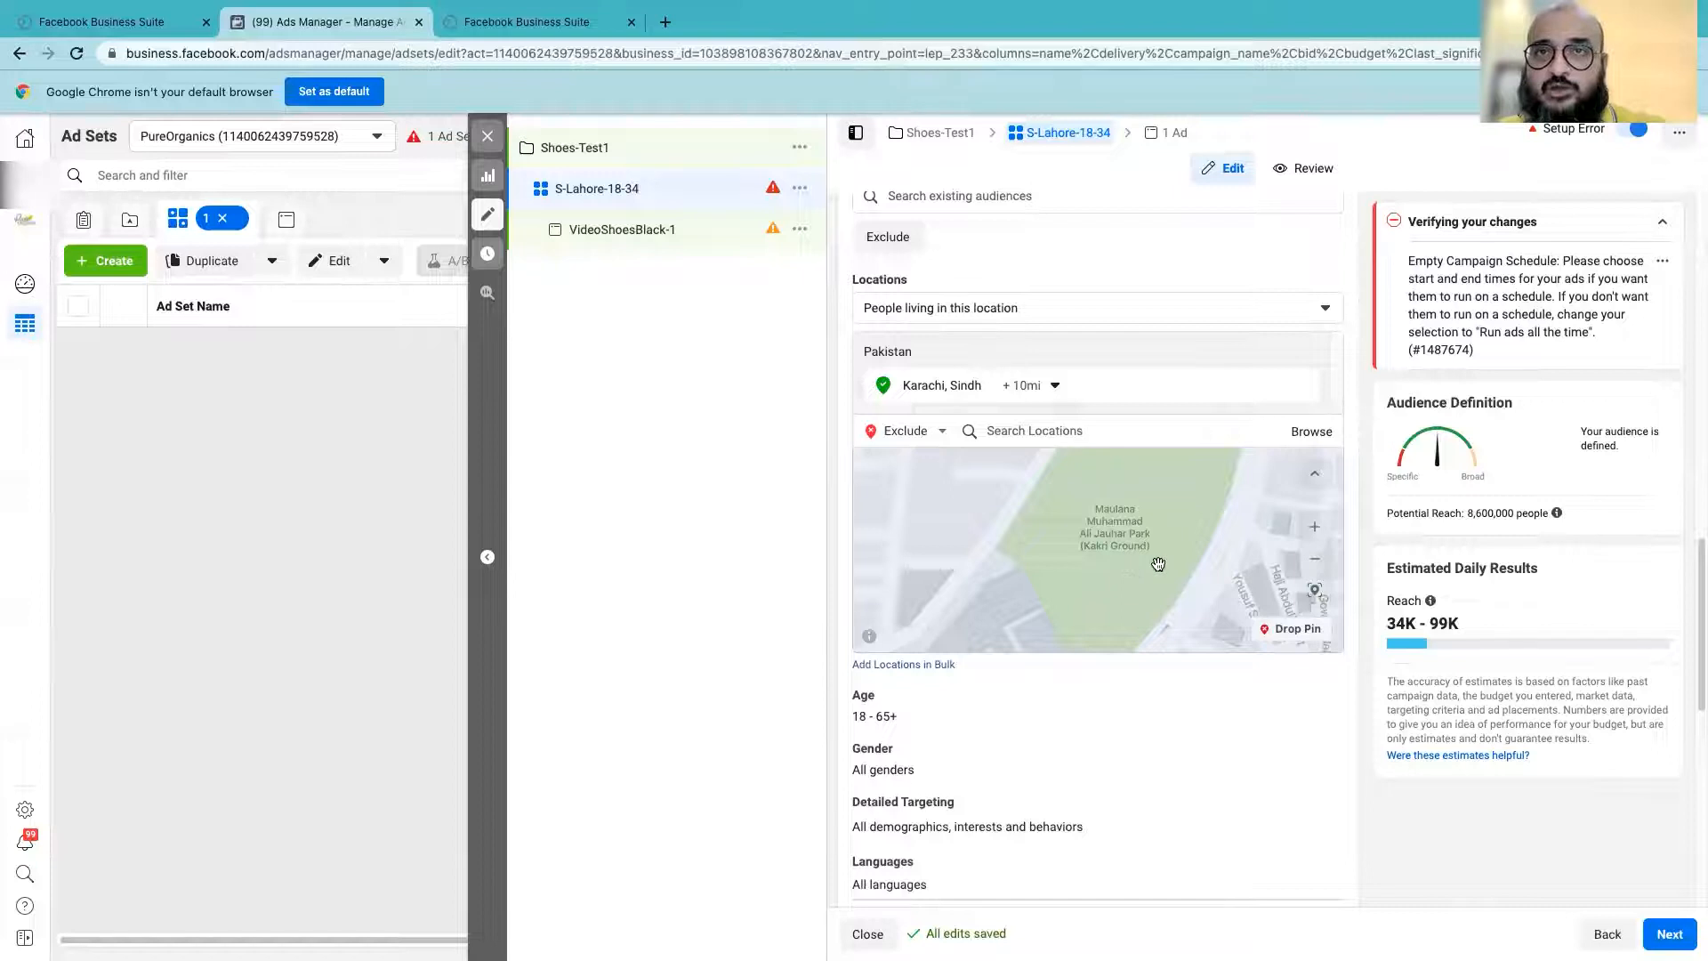
{"action": "scroll", "coordinate": [1156, 564], "scroll_direction": "down", "scroll_amount": 2}
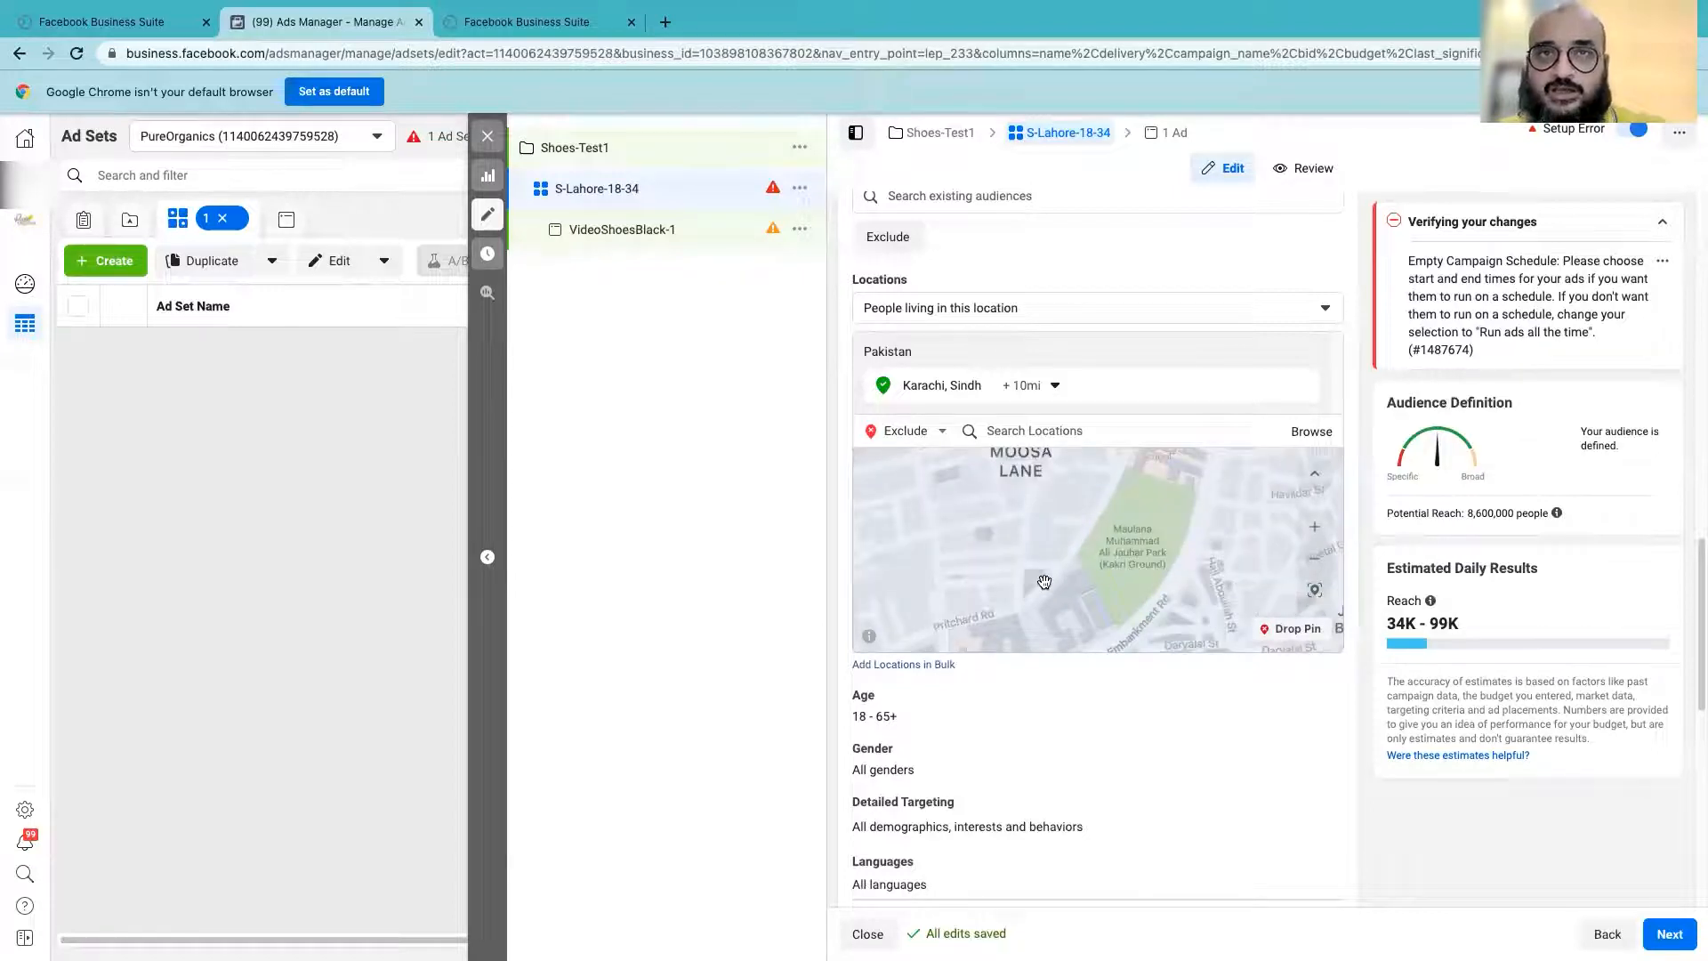
{"action": "scroll", "coordinate": [1045, 581], "scroll_direction": "up", "scroll_amount": 4}
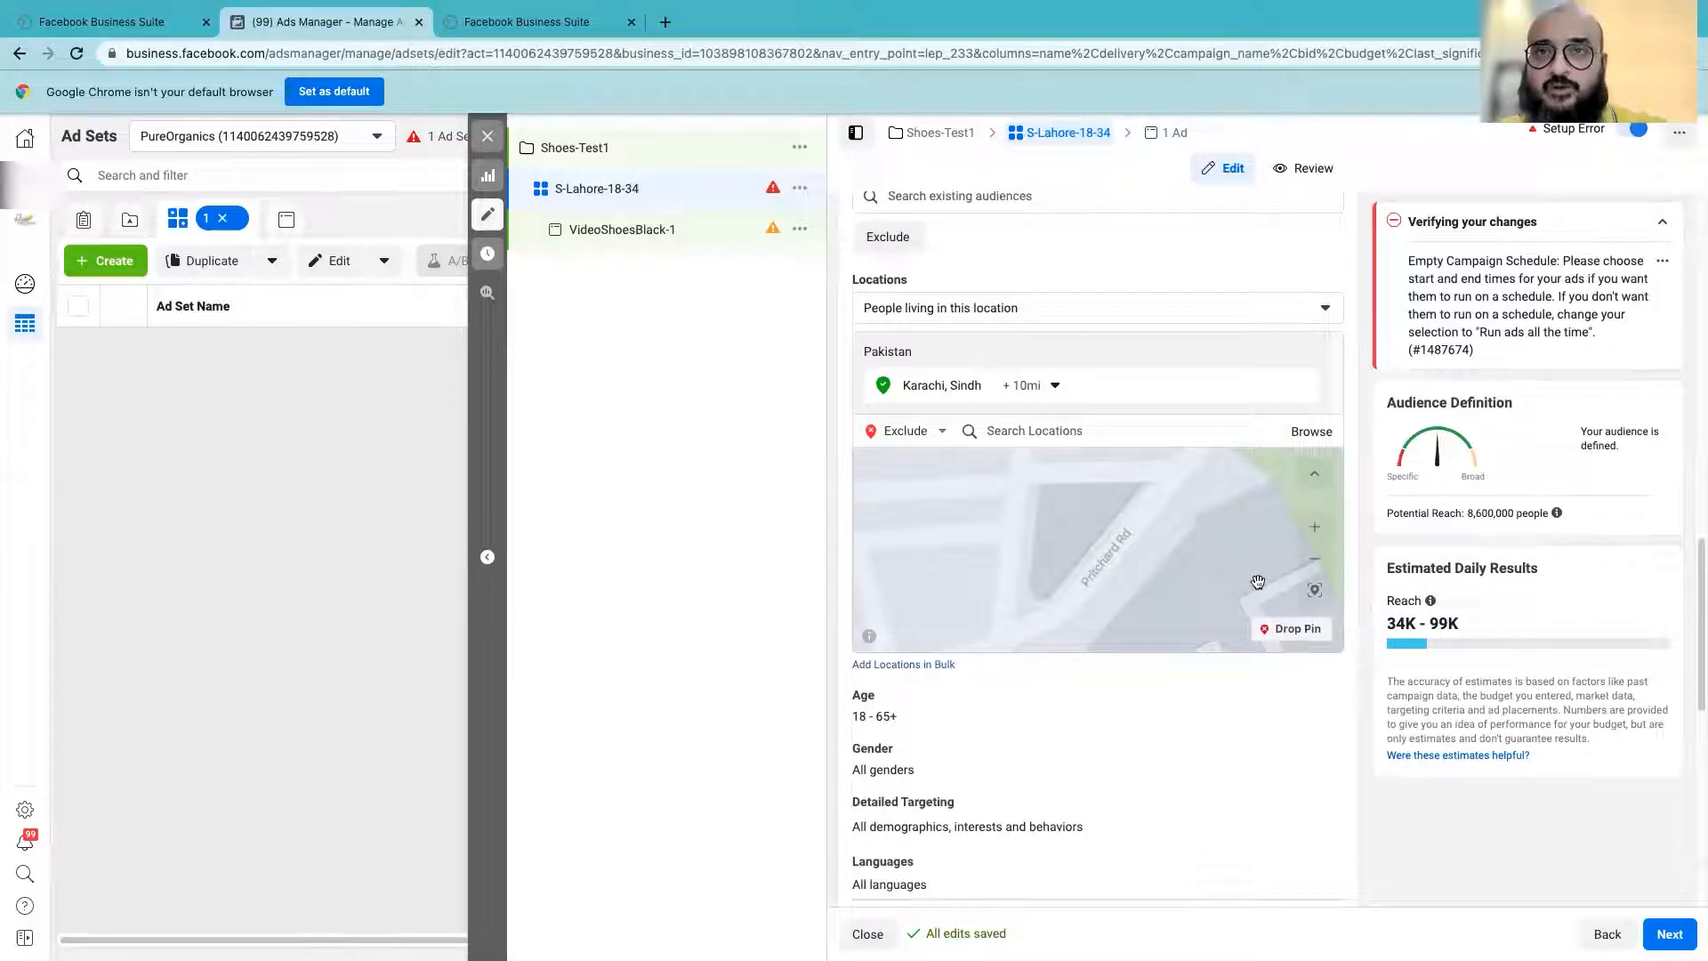
{"action": "left_click", "coordinate": [1288, 637]}
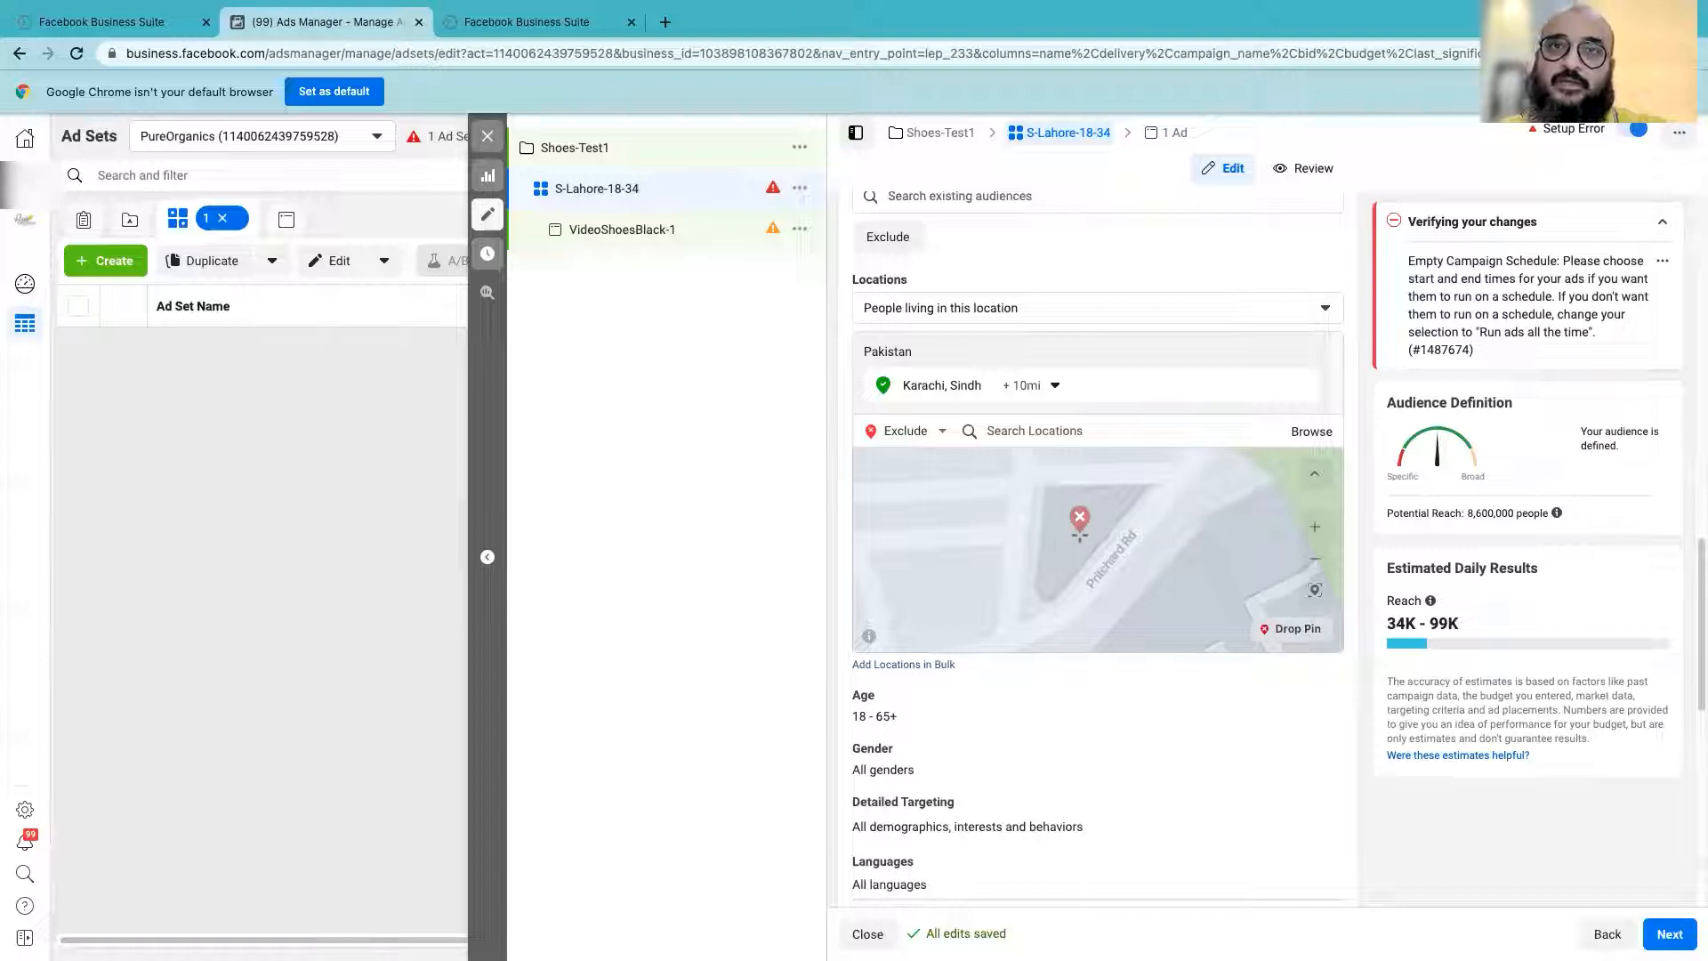
{"action": "left_click", "coordinate": [930, 434]}
{"action": "left_click", "coordinate": [890, 456]}
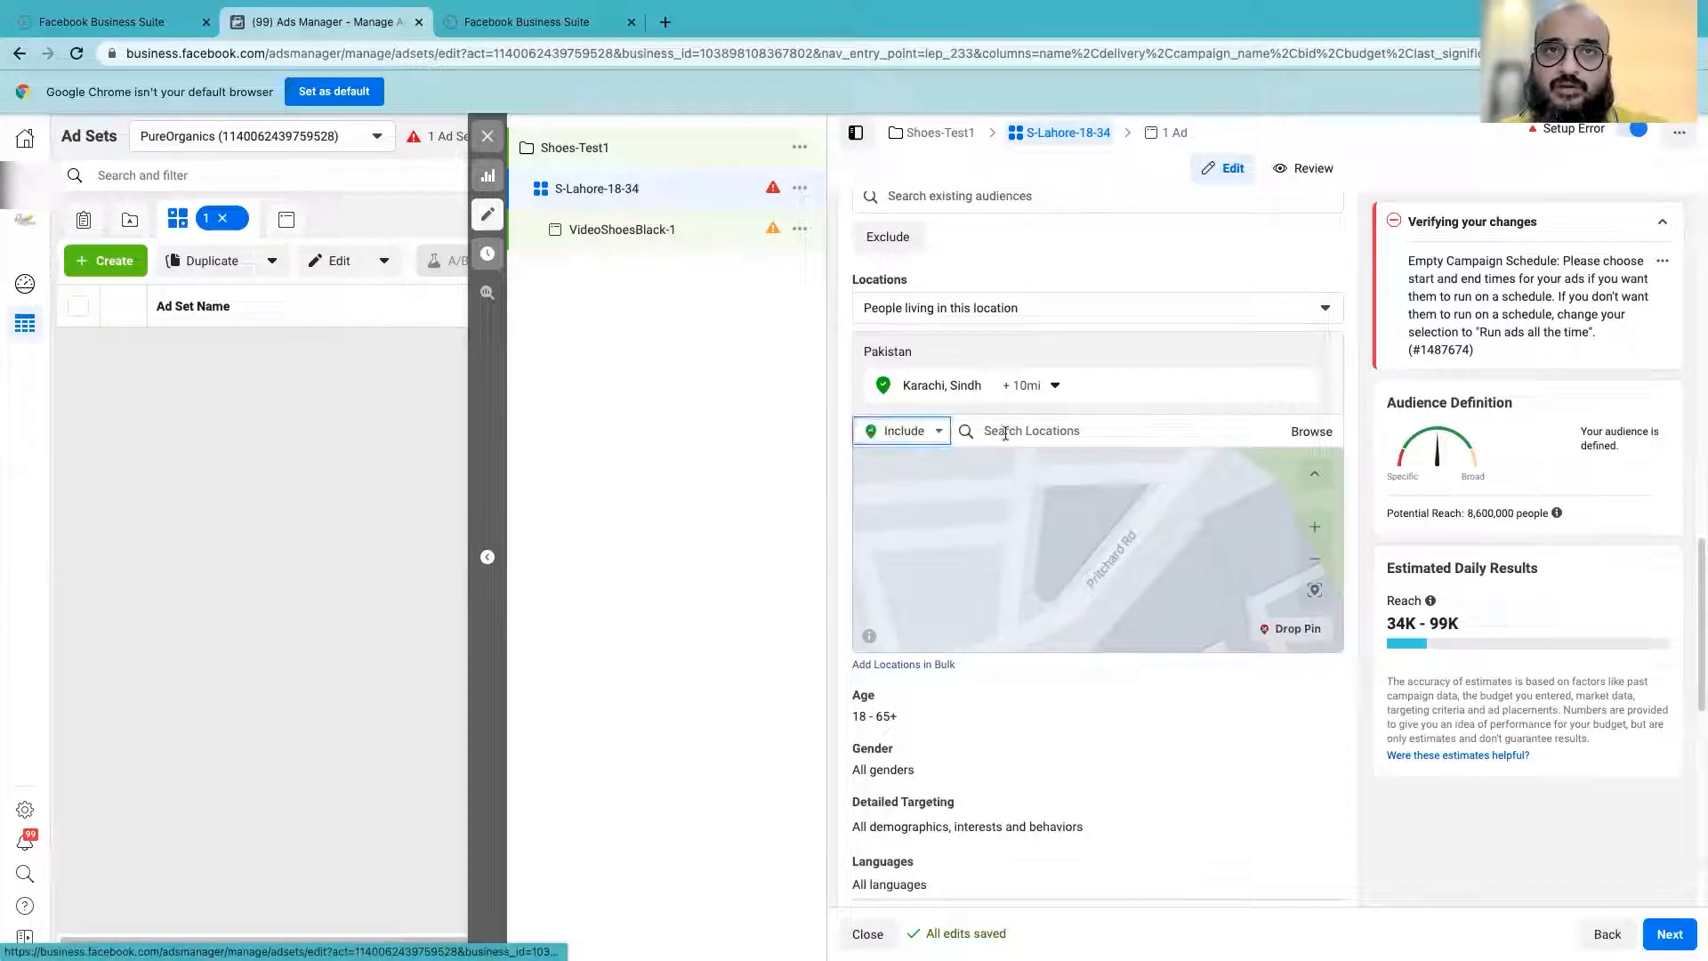
{"action": "left_click", "coordinate": [1085, 521]}
- Inspect the new pin's placement beside Pritchard Rd on the location map
{"action": "scroll", "coordinate": [1108, 592], "scroll_direction": "up", "scroll_amount": 3}
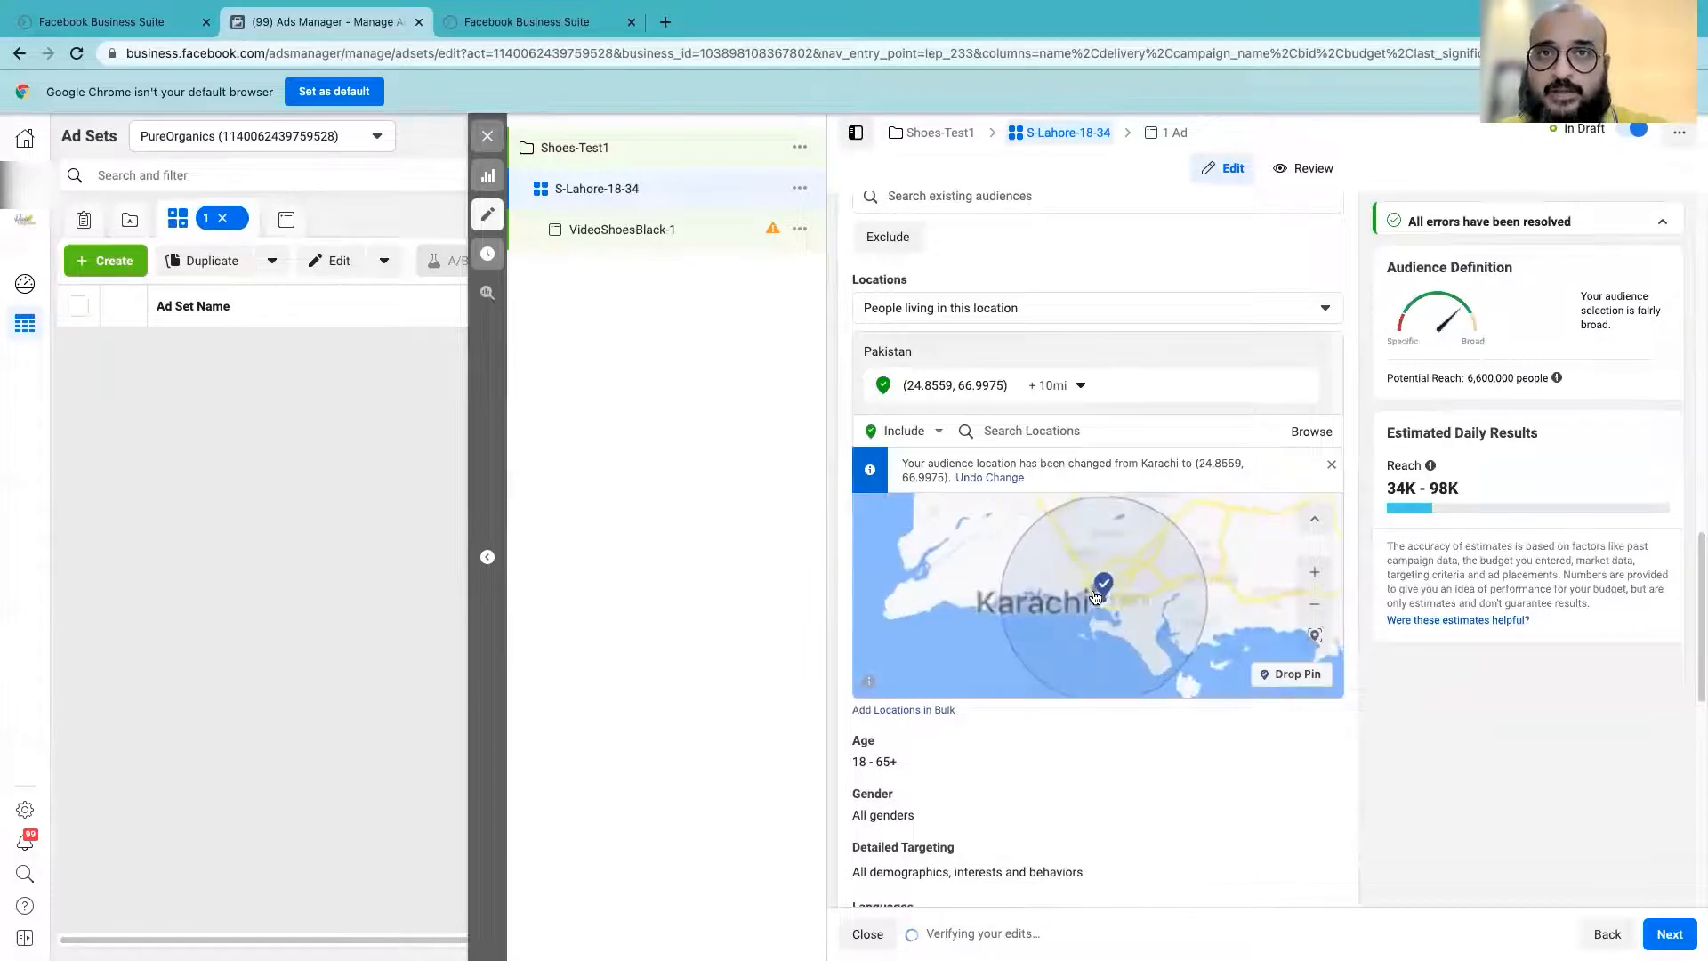
{"action": "left_click_drag", "start_coordinate": [1115, 604], "coordinate": [1177, 605]}
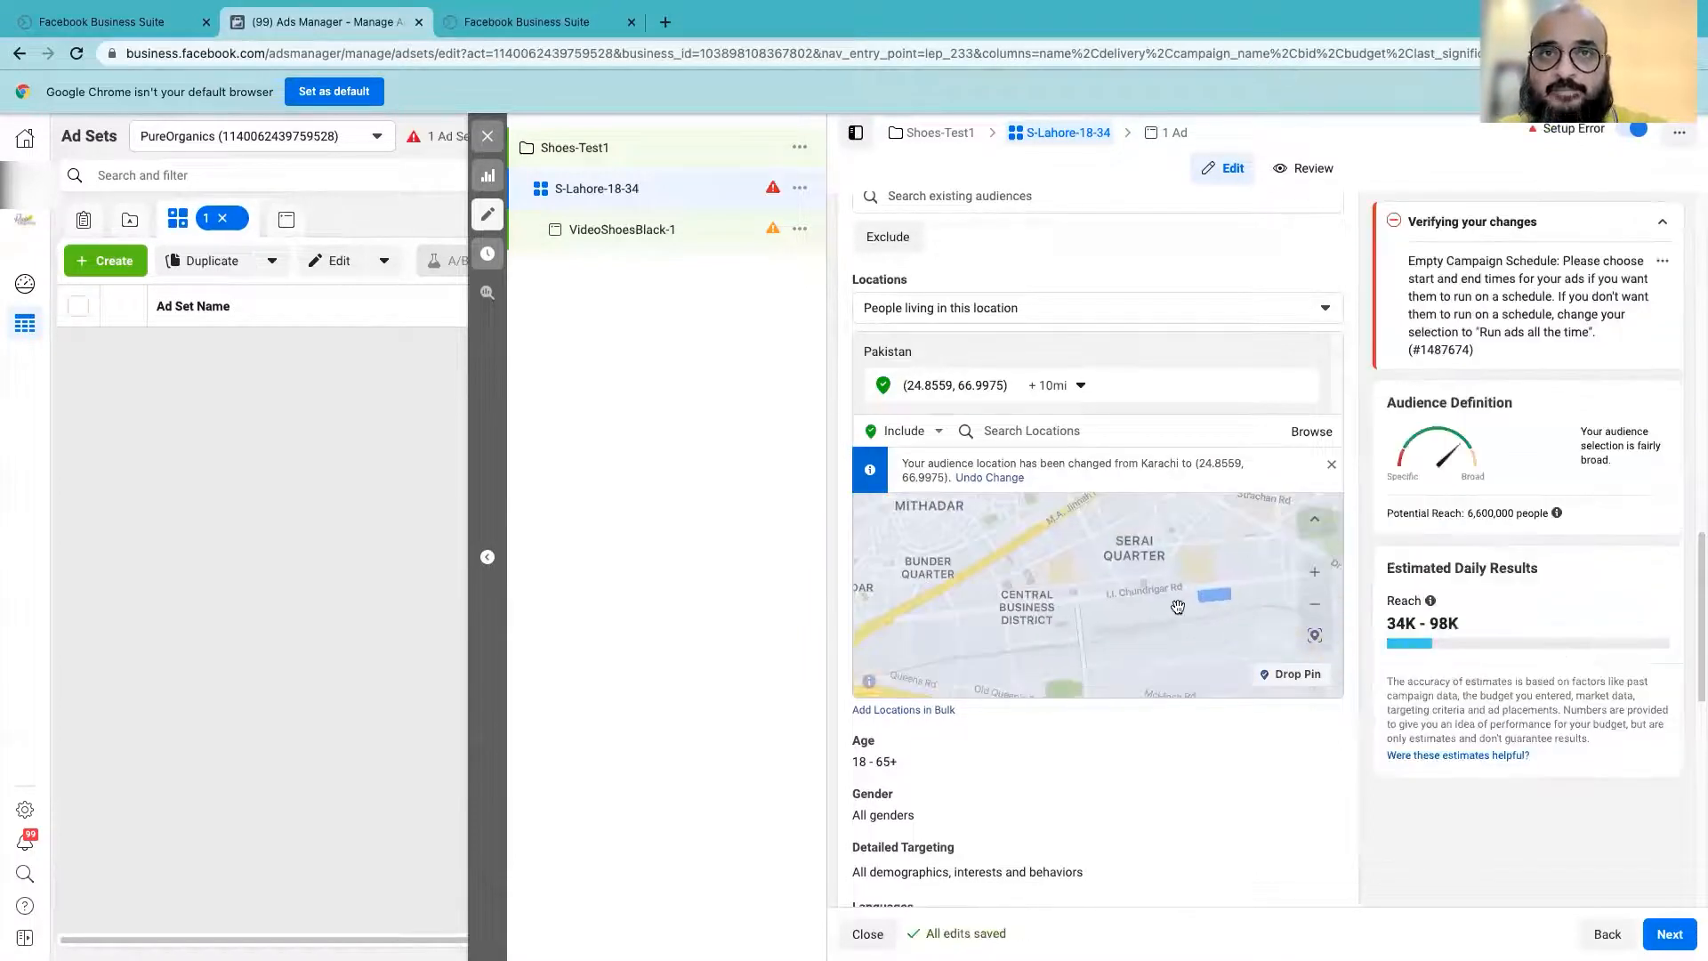
{"action": "scroll", "coordinate": [1165, 618], "scroll_direction": "up", "scroll_amount": 5}
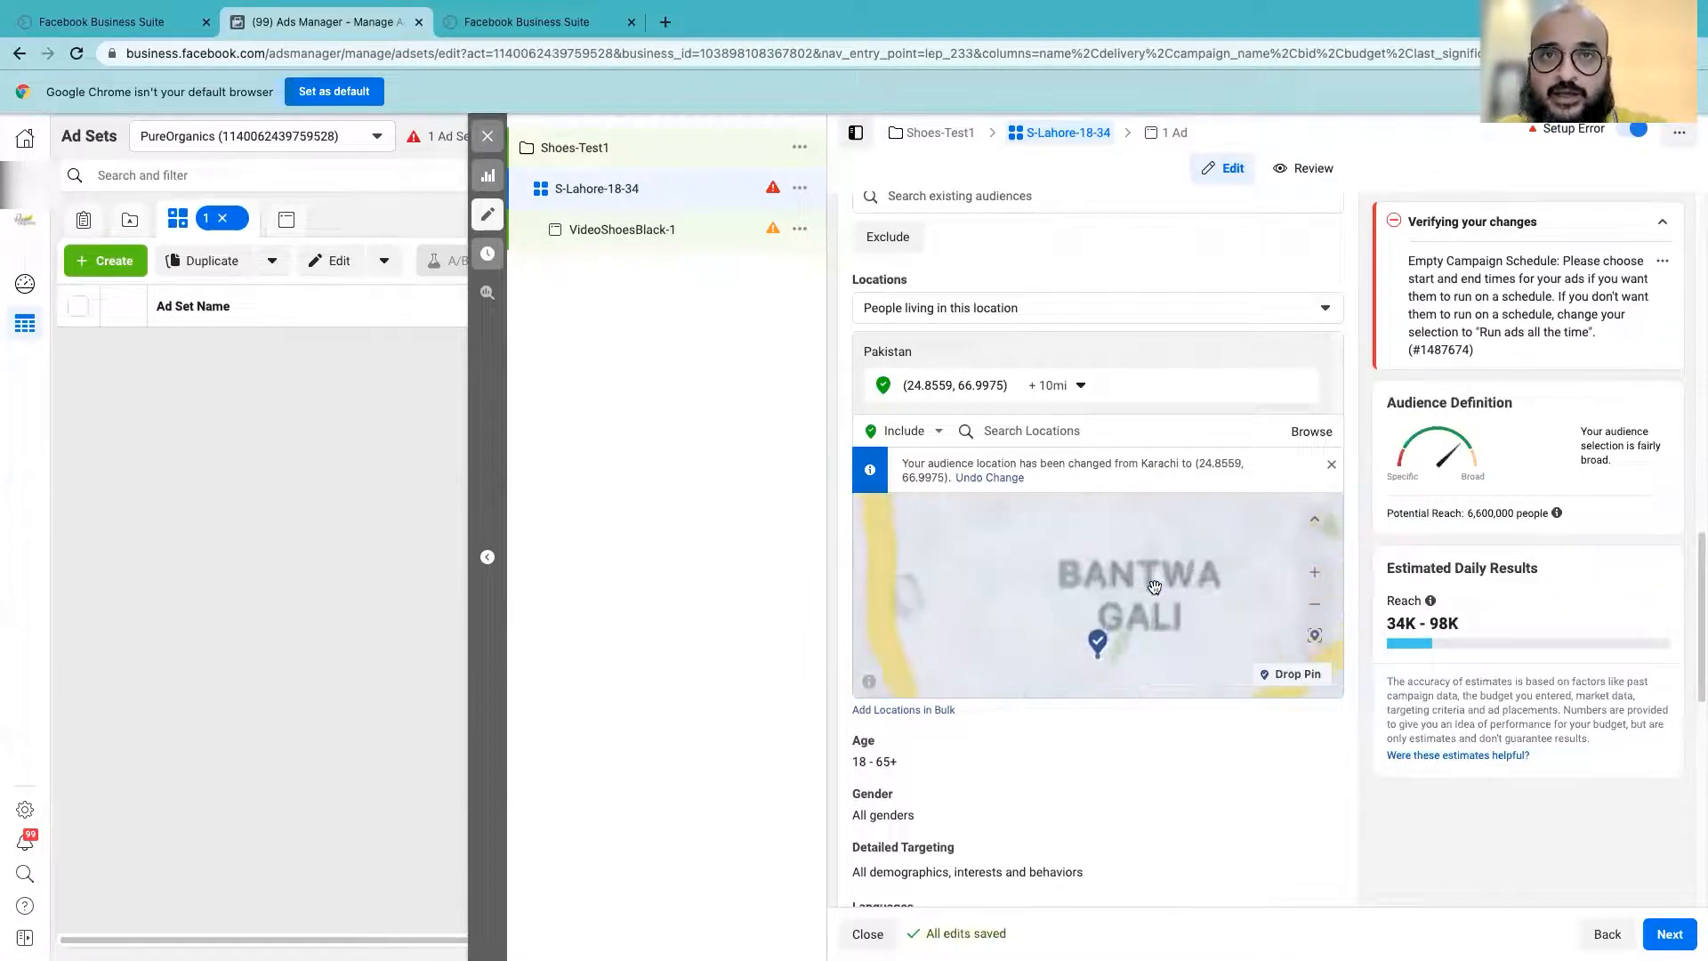
{"action": "left_click_drag", "start_coordinate": [1055, 677], "coordinate": [1163, 586]}
{"action": "scroll", "coordinate": [1104, 576], "scroll_direction": "up", "scroll_amount": 3}
{"action": "scroll", "coordinate": [1162, 585], "scroll_direction": "up", "scroll_amount": 1}
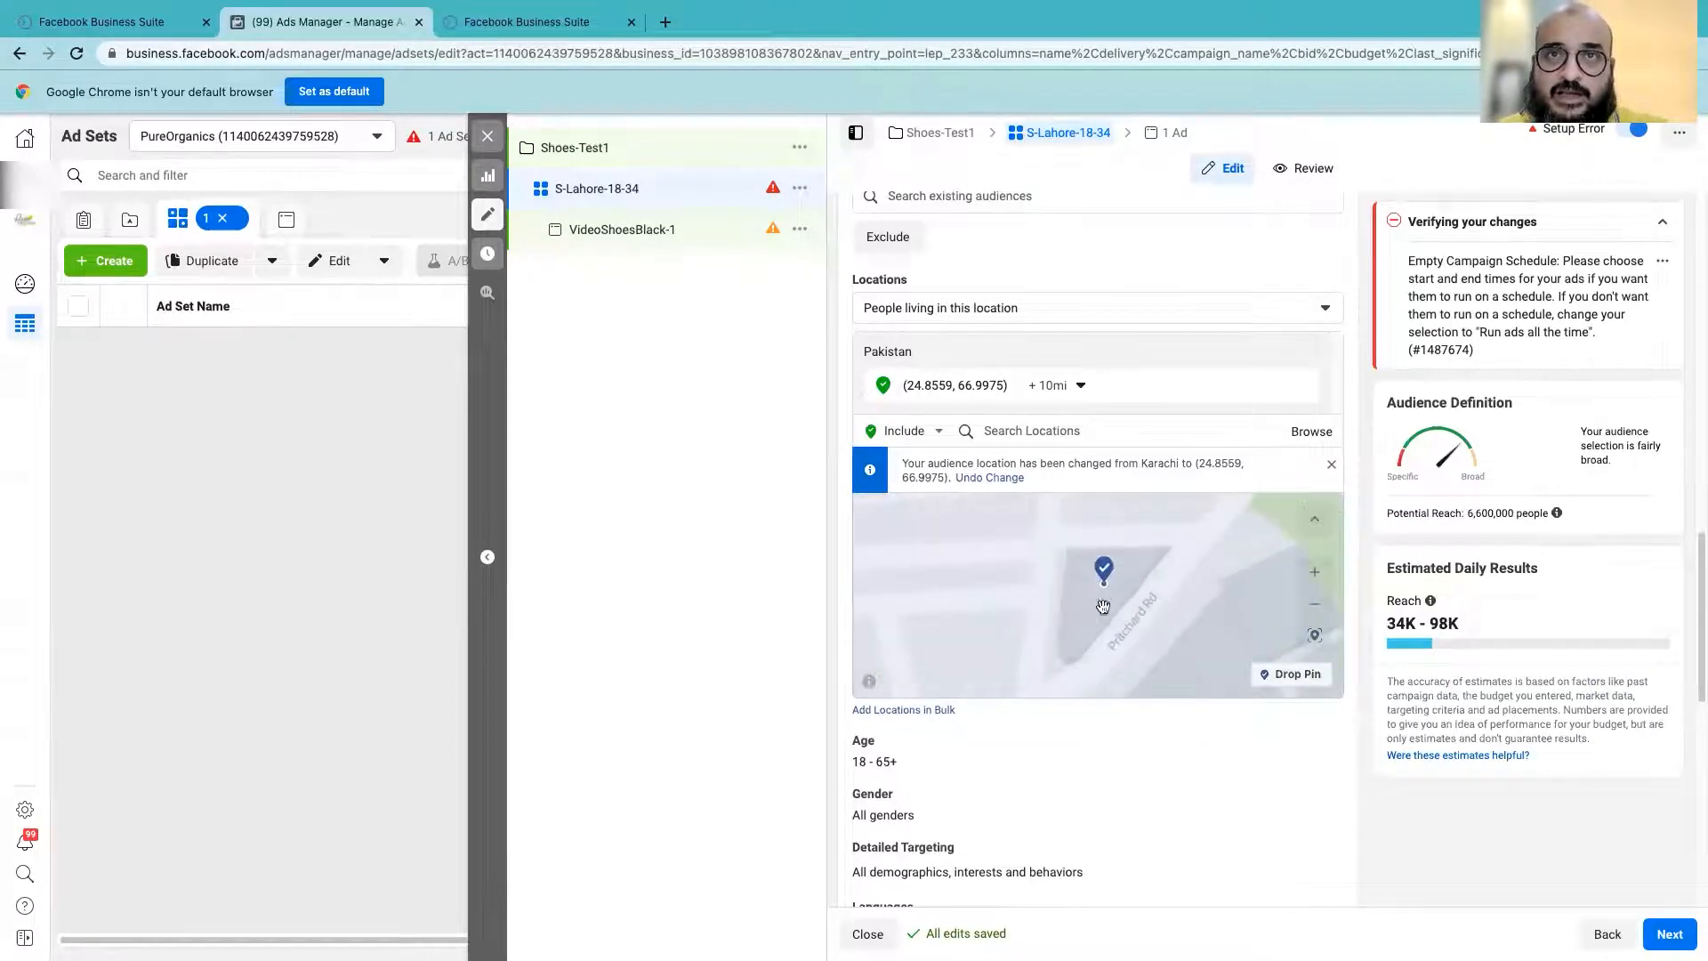
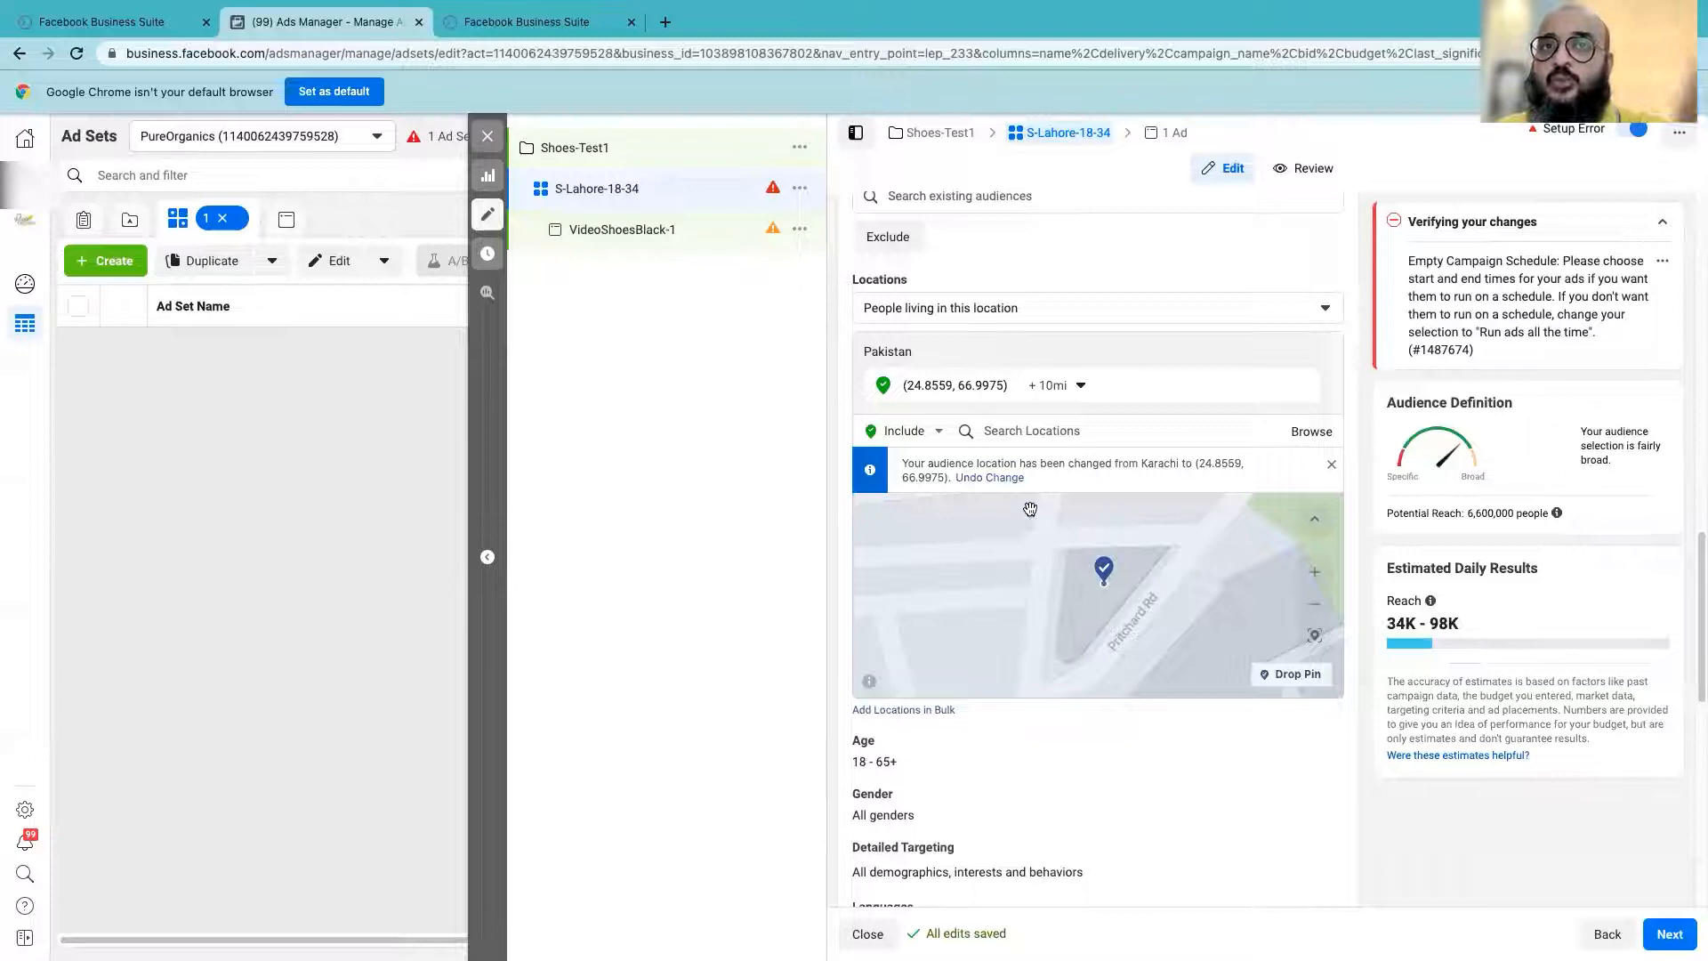
- Set the Pritchard Rd pin's radius to 3 mi, and try to reduce it to 1 mi
{"action": "left_click", "coordinate": [1052, 384]}
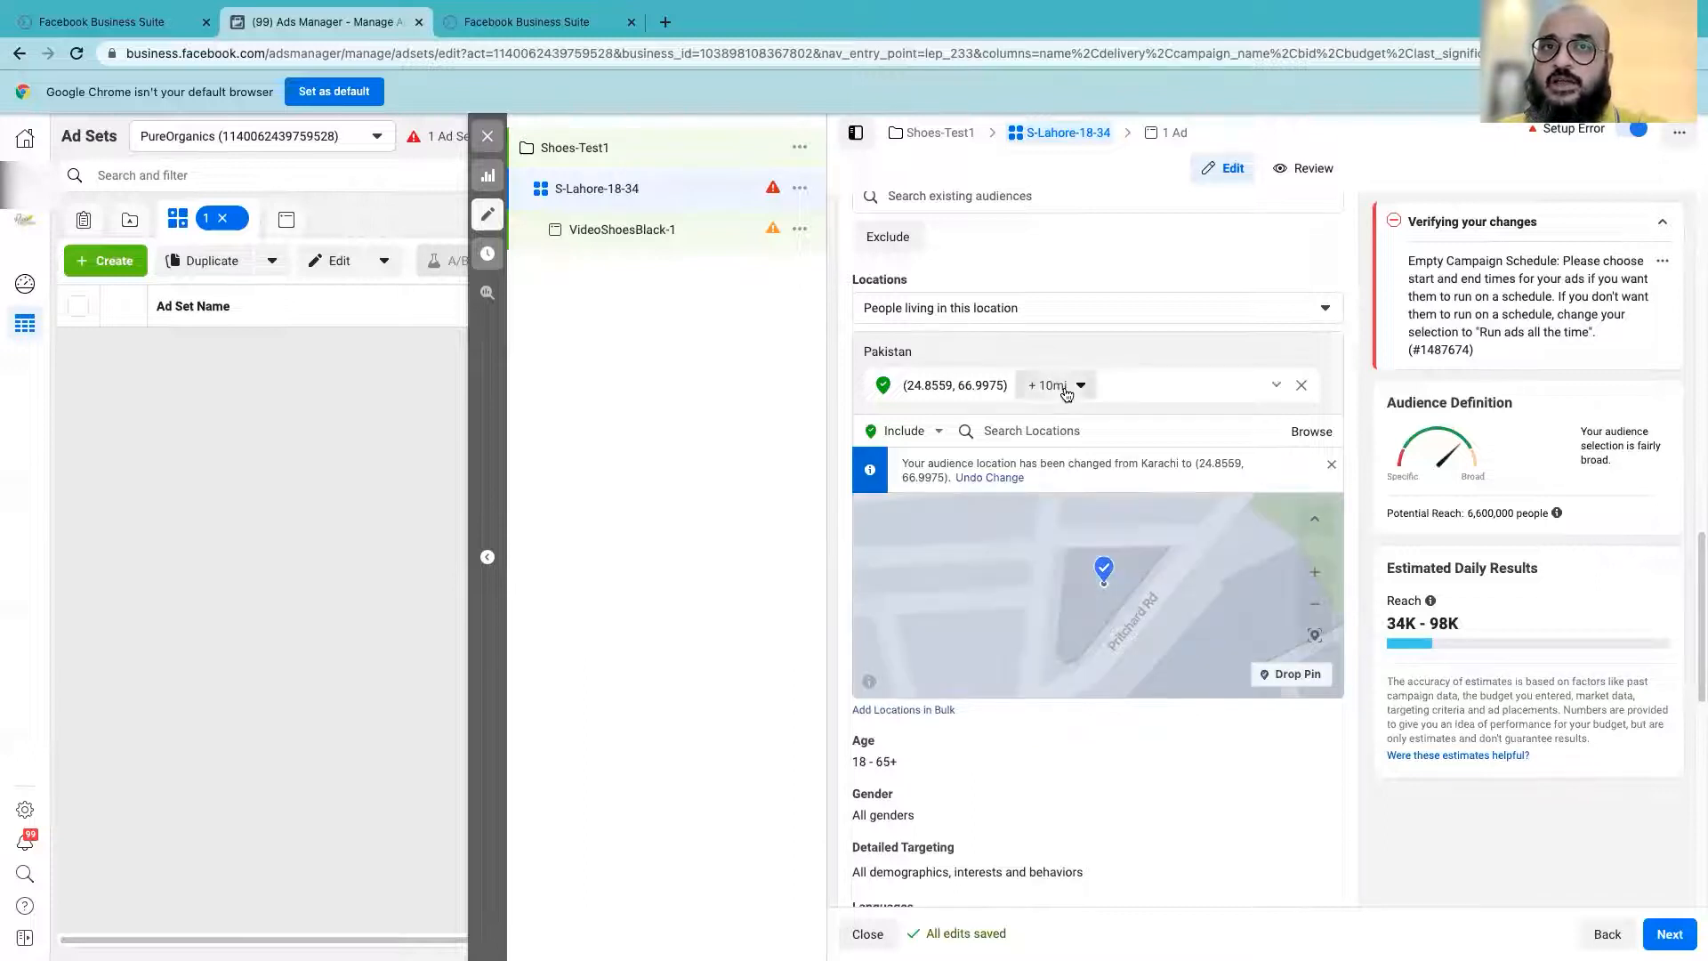
{"action": "left_click_drag", "start_coordinate": [1046, 445], "coordinate": [1038, 445]}
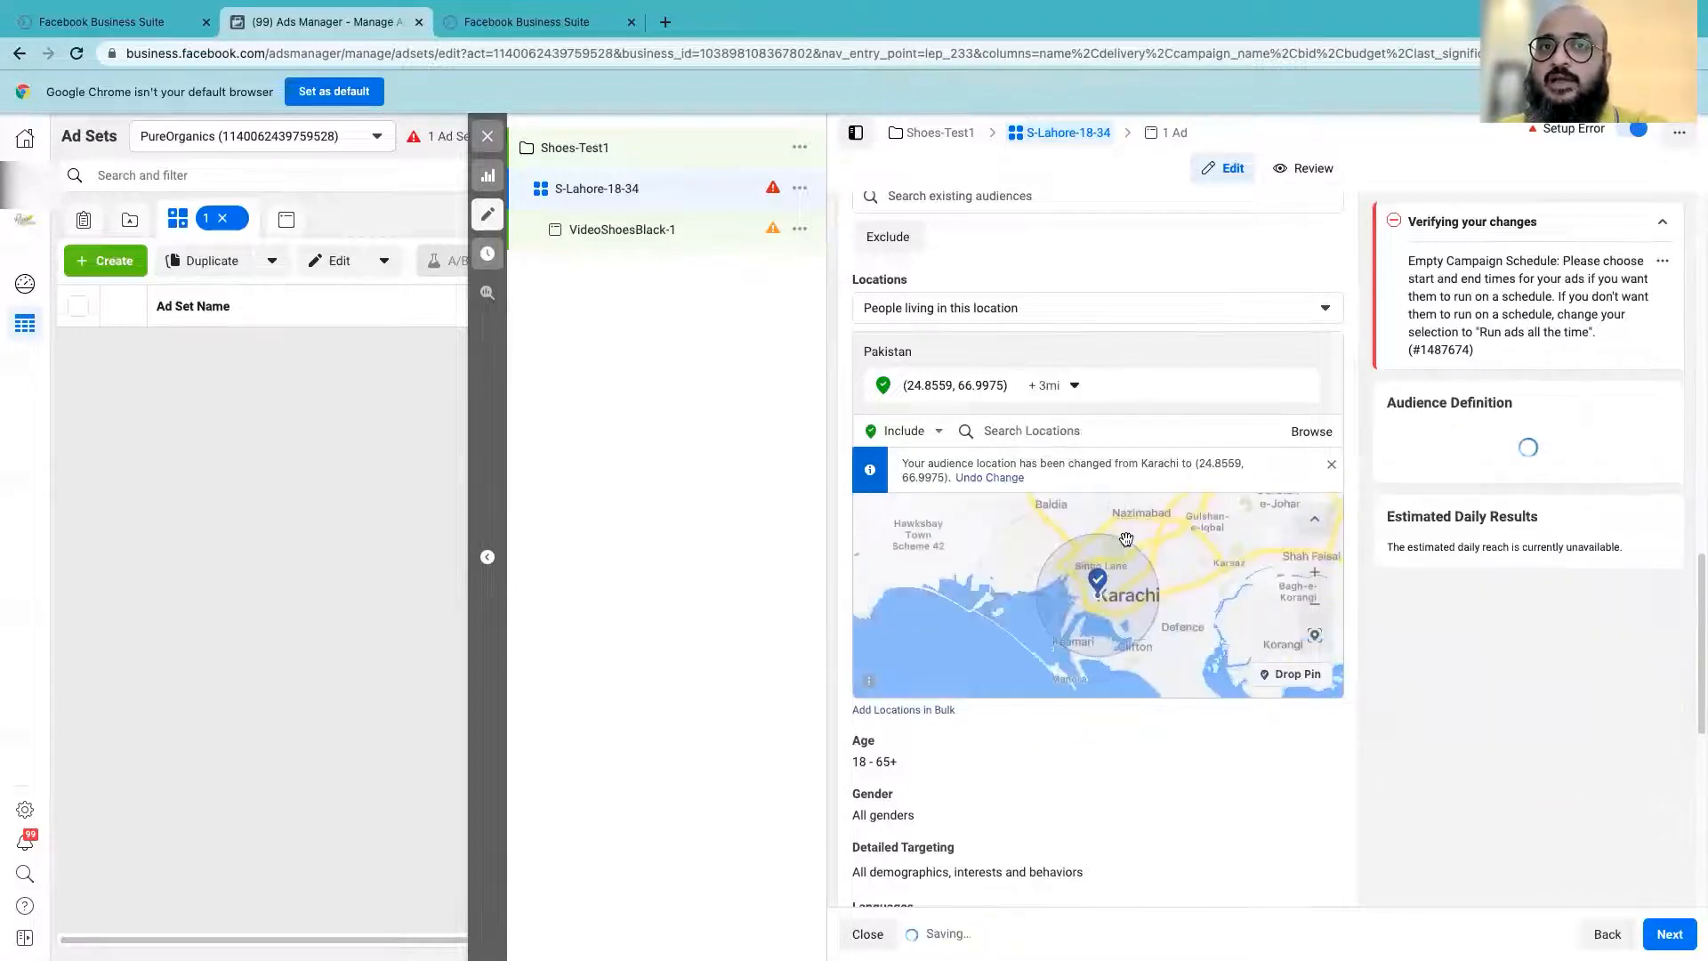
{"action": "left_click", "coordinate": [1066, 389]}
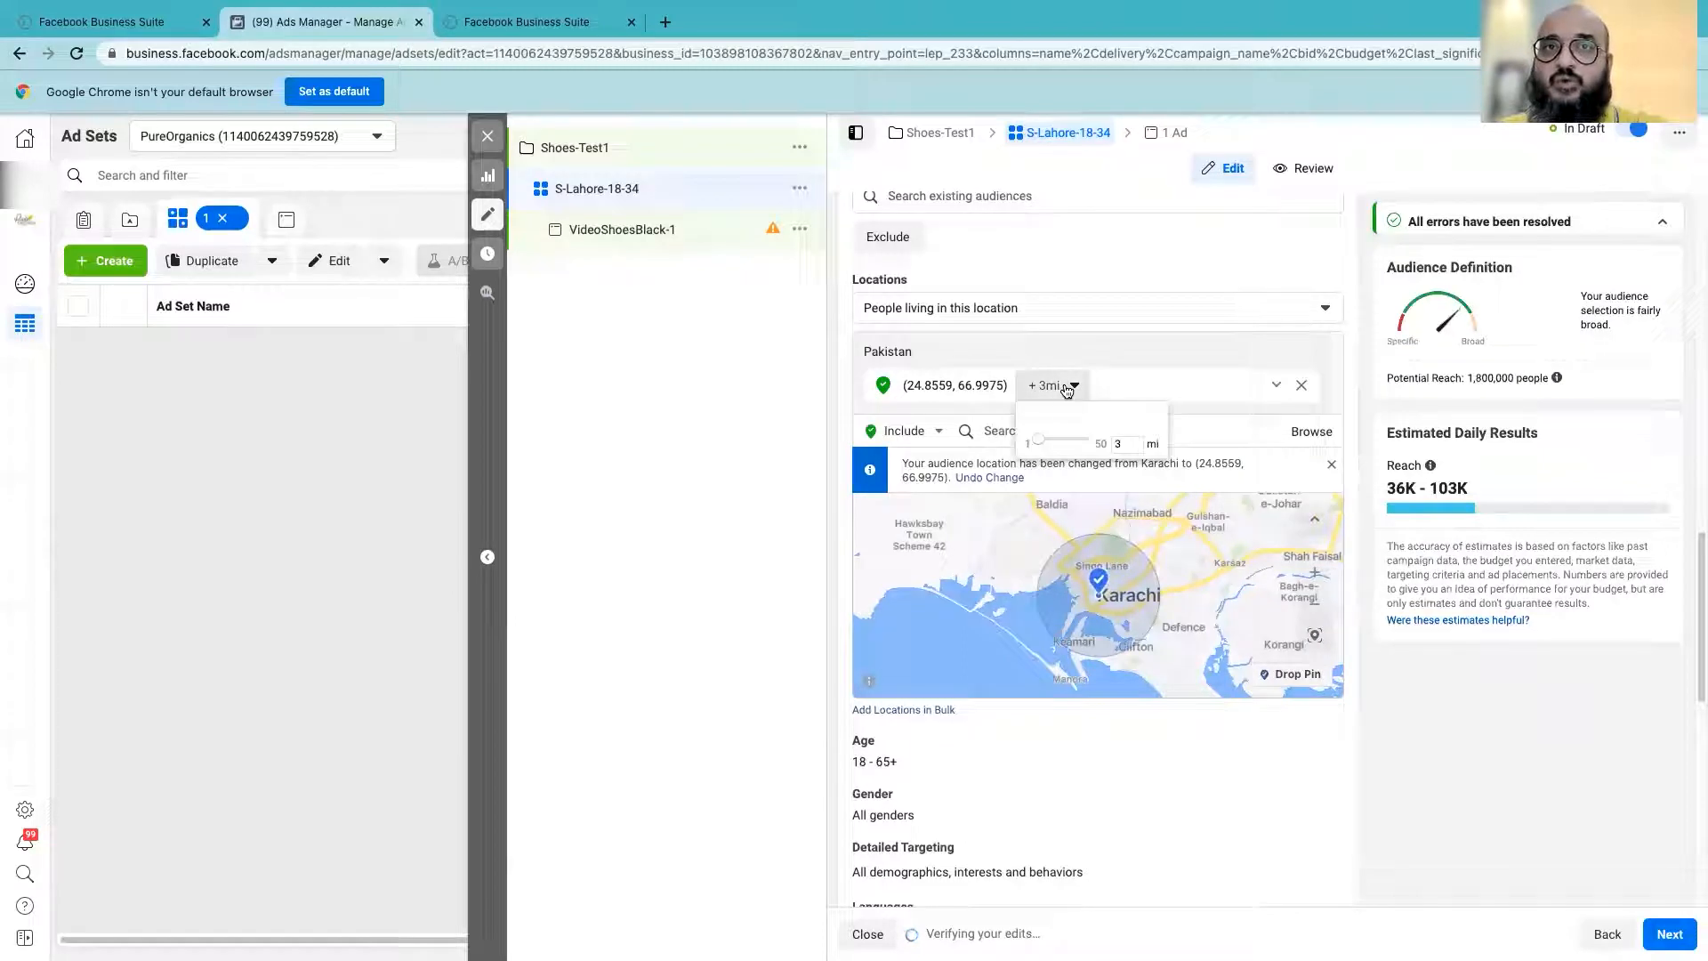
{"action": "double_click", "coordinate": [1120, 444]}
{"action": "type", "text": "1"}
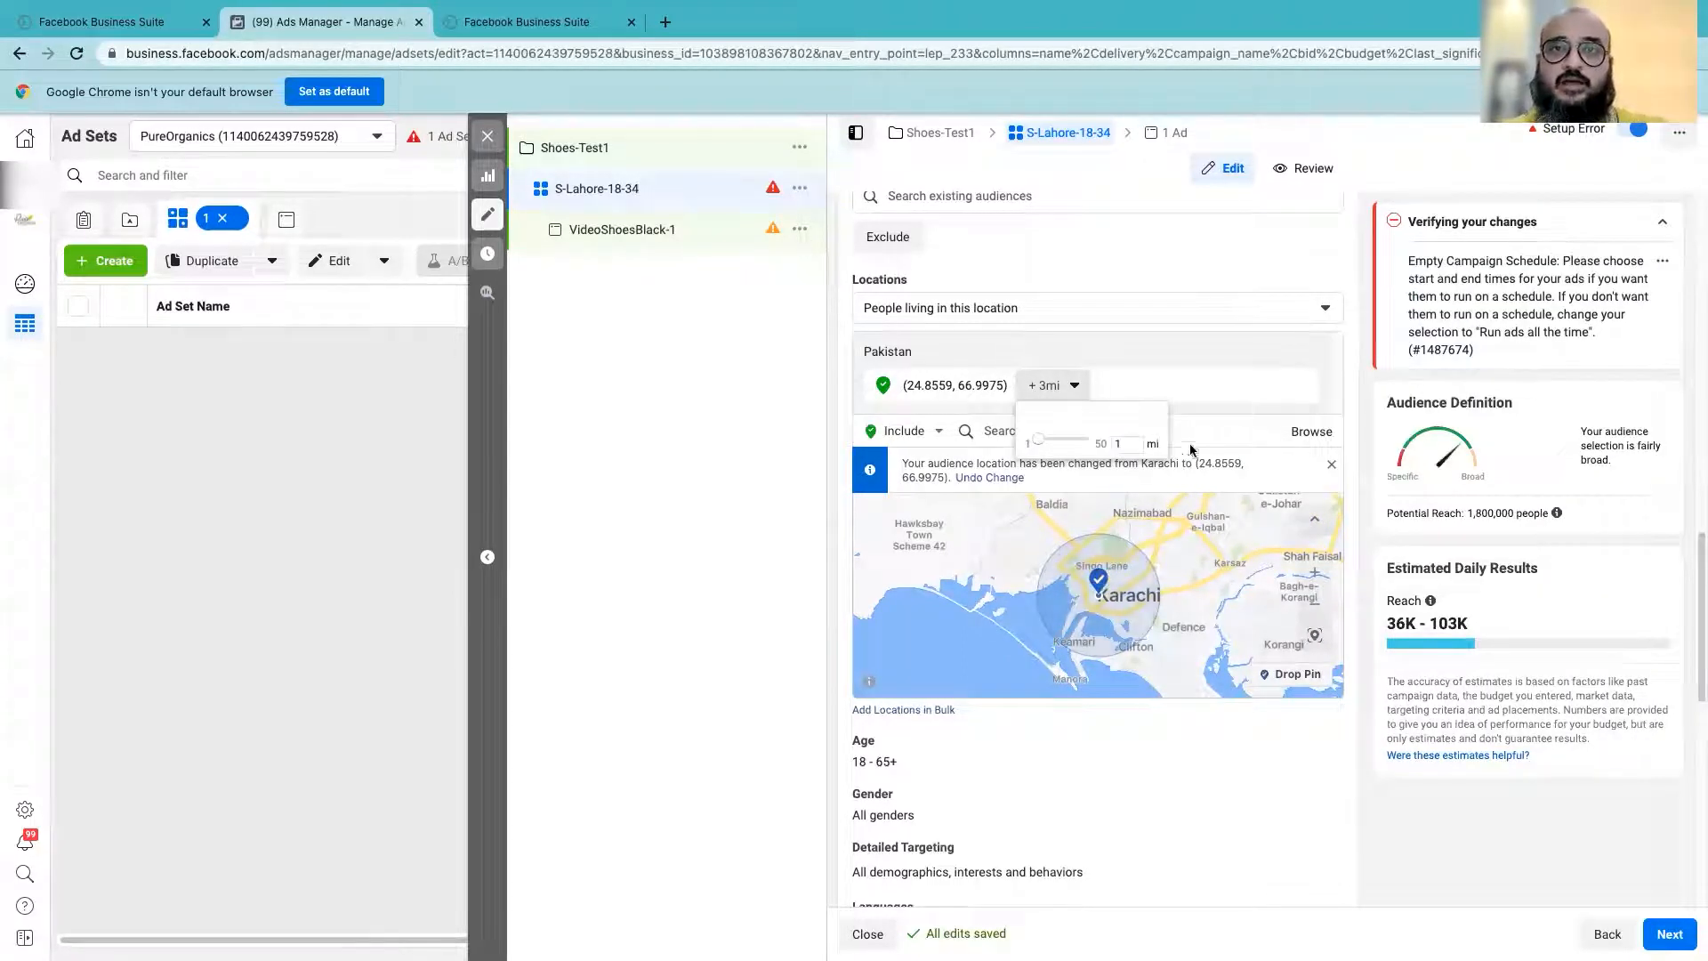
{"action": "left_click", "coordinate": [1245, 420]}
{"action": "scroll", "coordinate": [1128, 605], "scroll_direction": "up", "scroll_amount": 2}
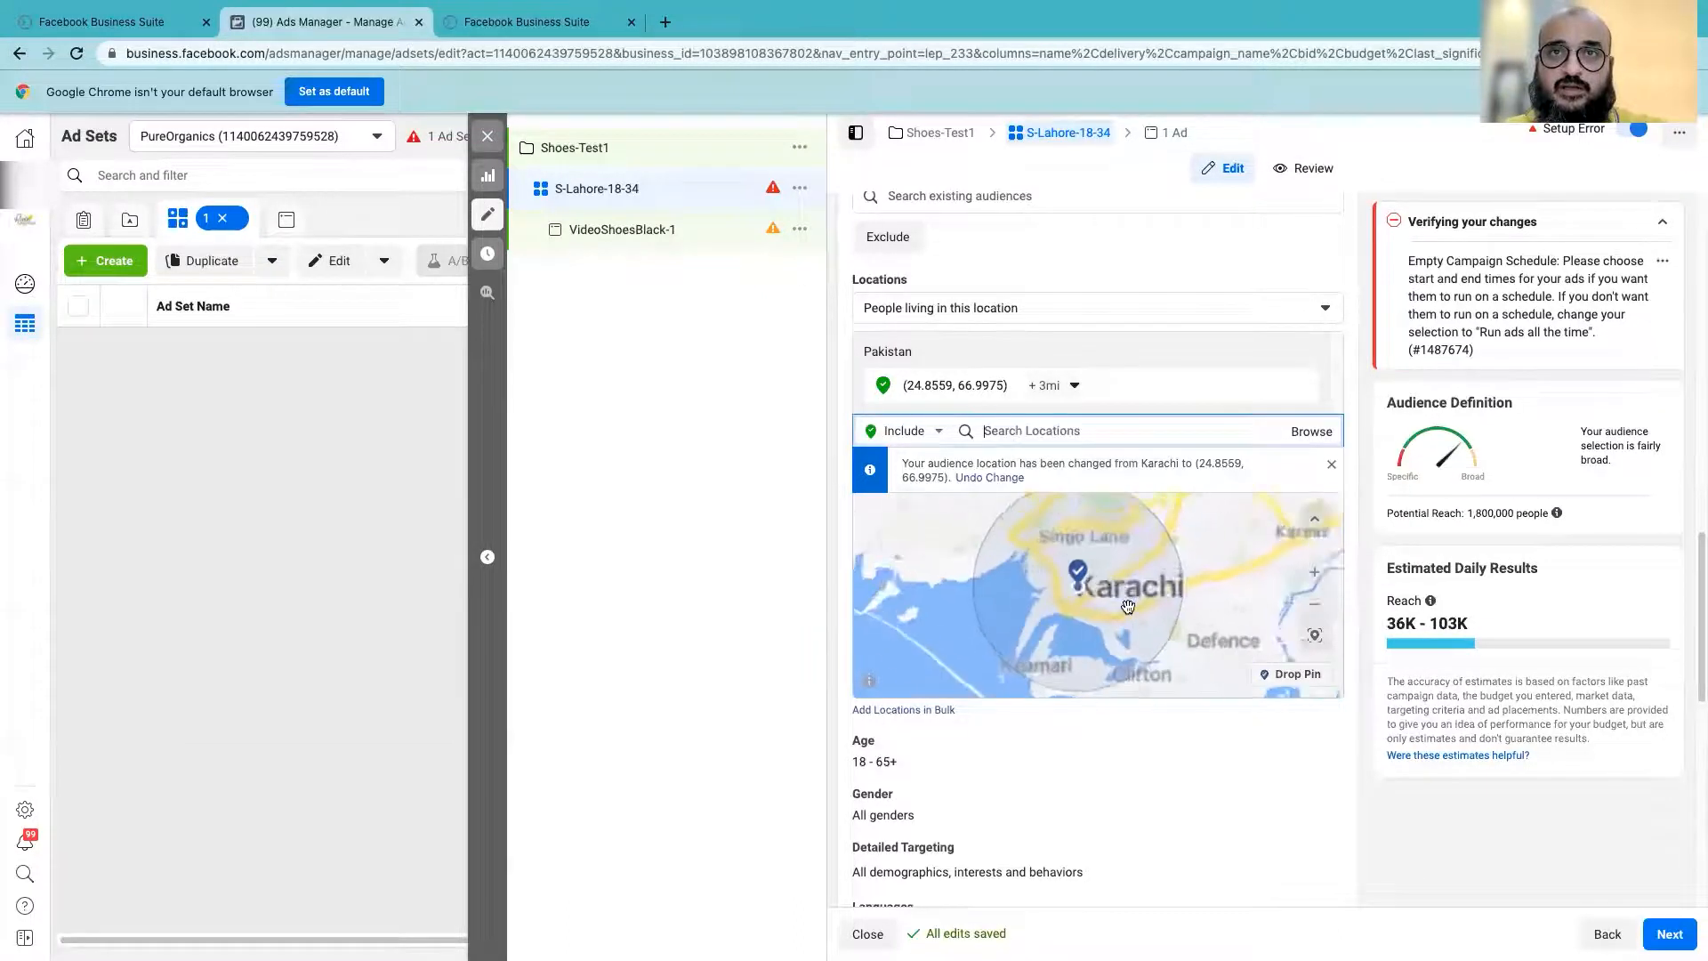
- Set the Pritchard Rd pin's radius to 1 mi
{"action": "scroll", "coordinate": [1055, 553], "scroll_direction": "down", "scroll_amount": 2}
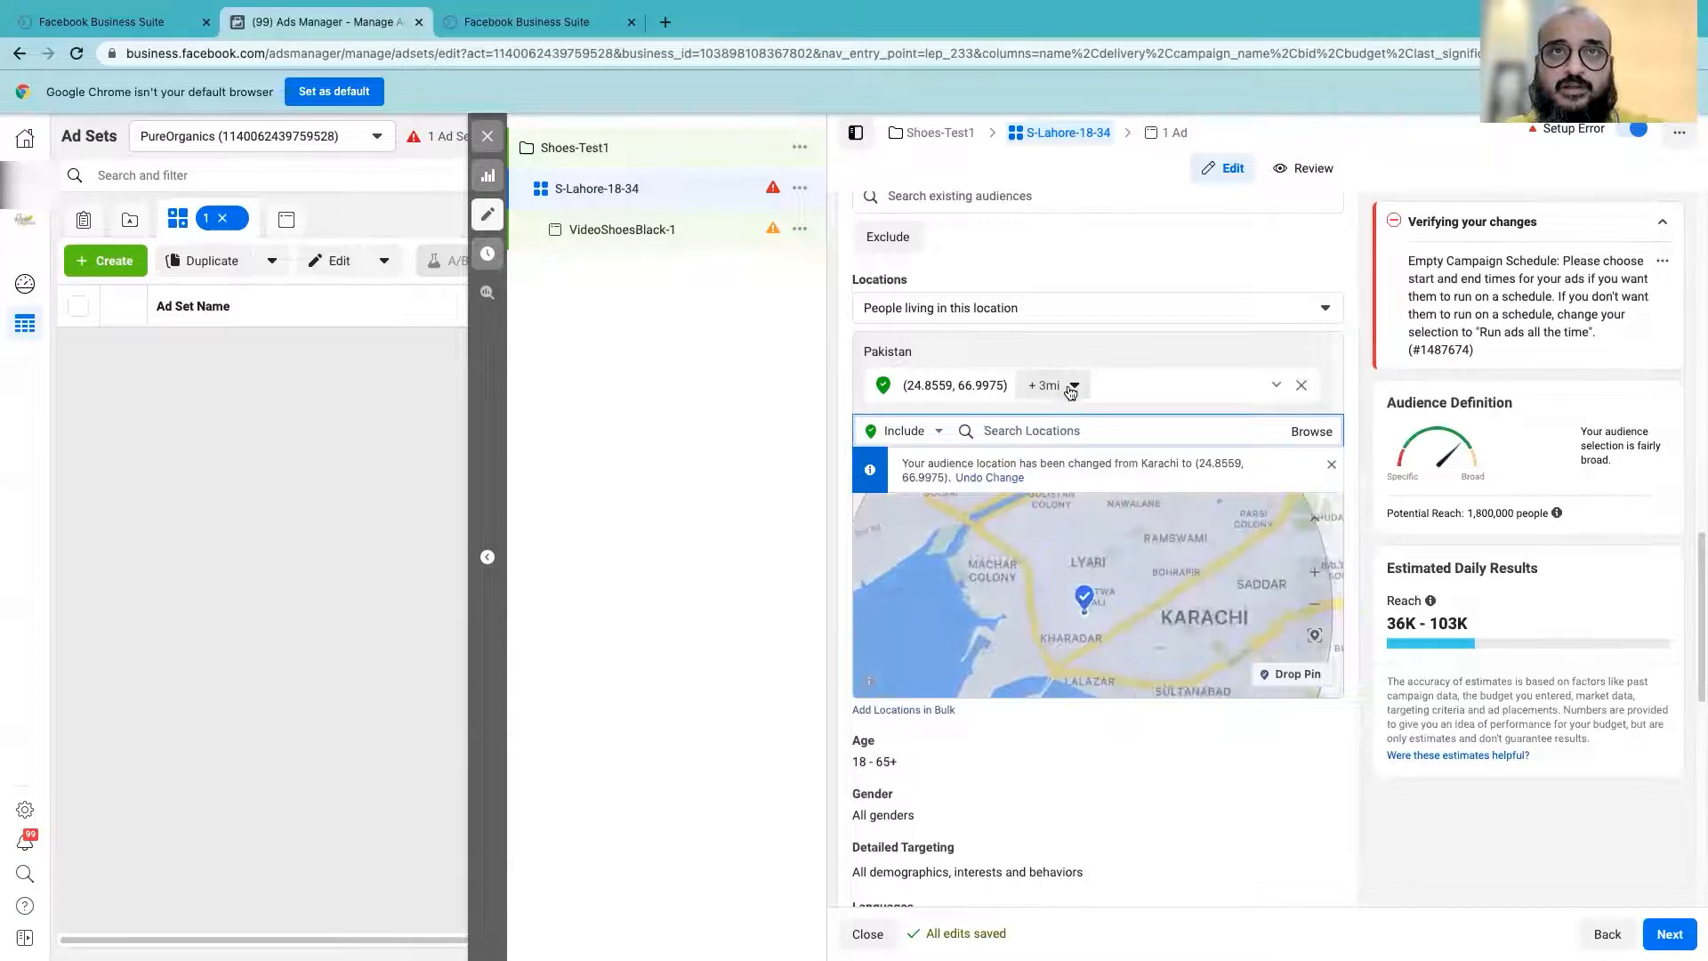
{"action": "left_click", "coordinate": [1073, 386]}
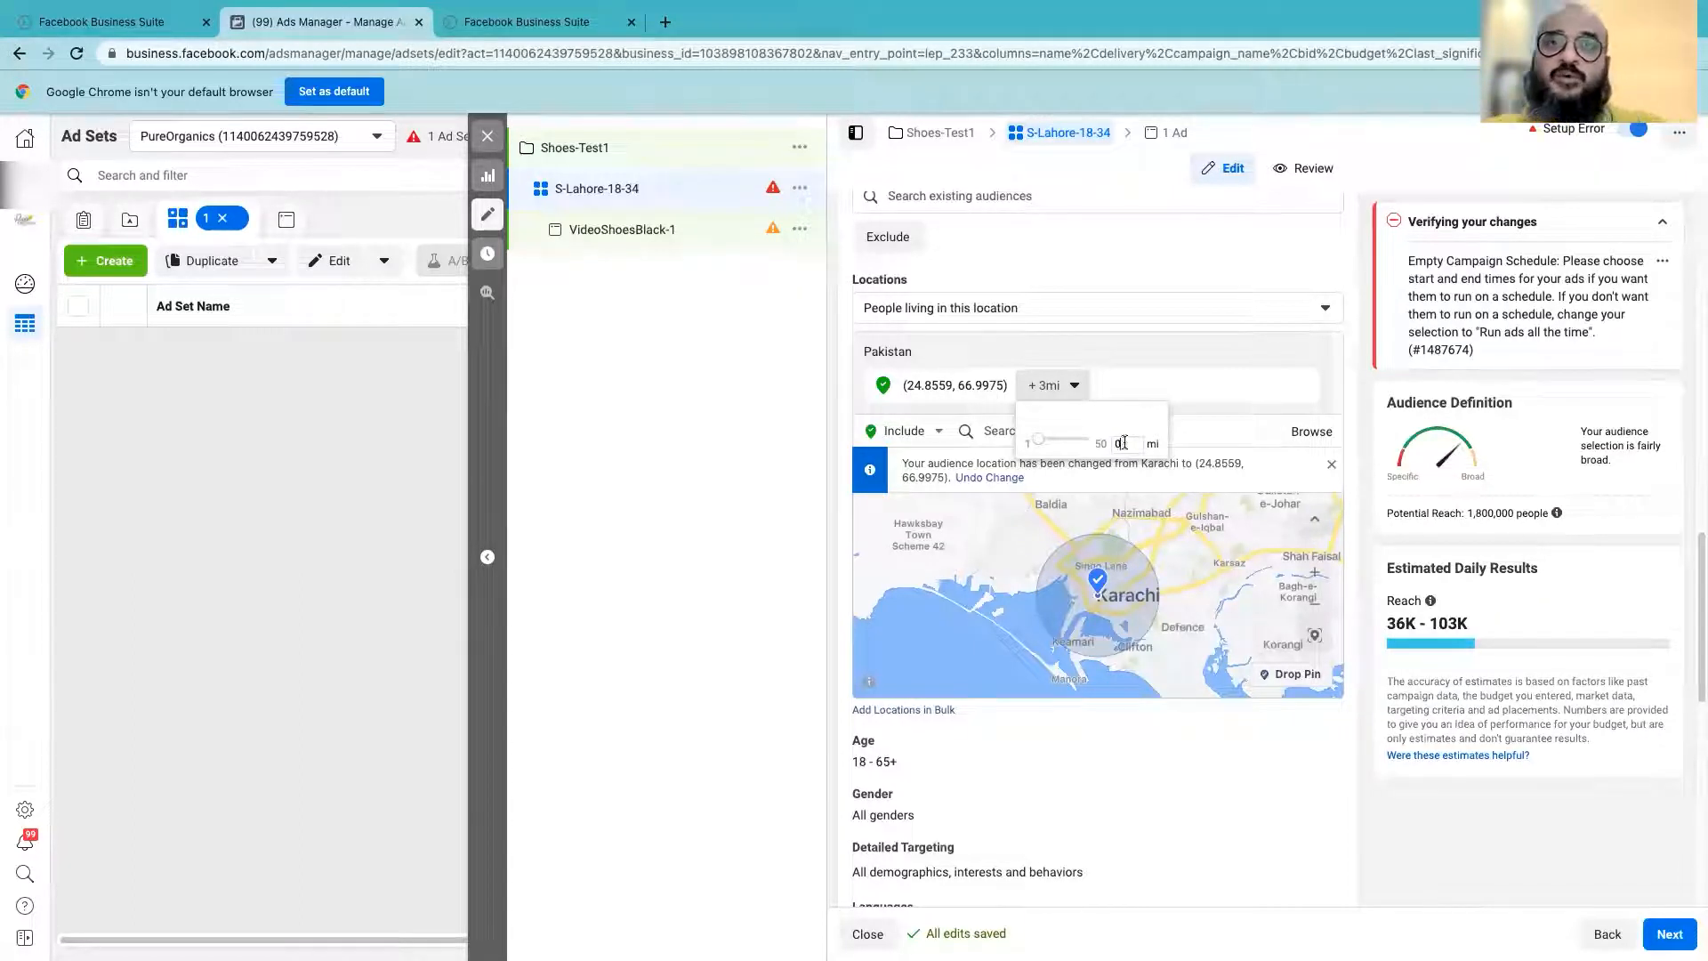
{"action": "left_click", "coordinate": [1074, 386]}
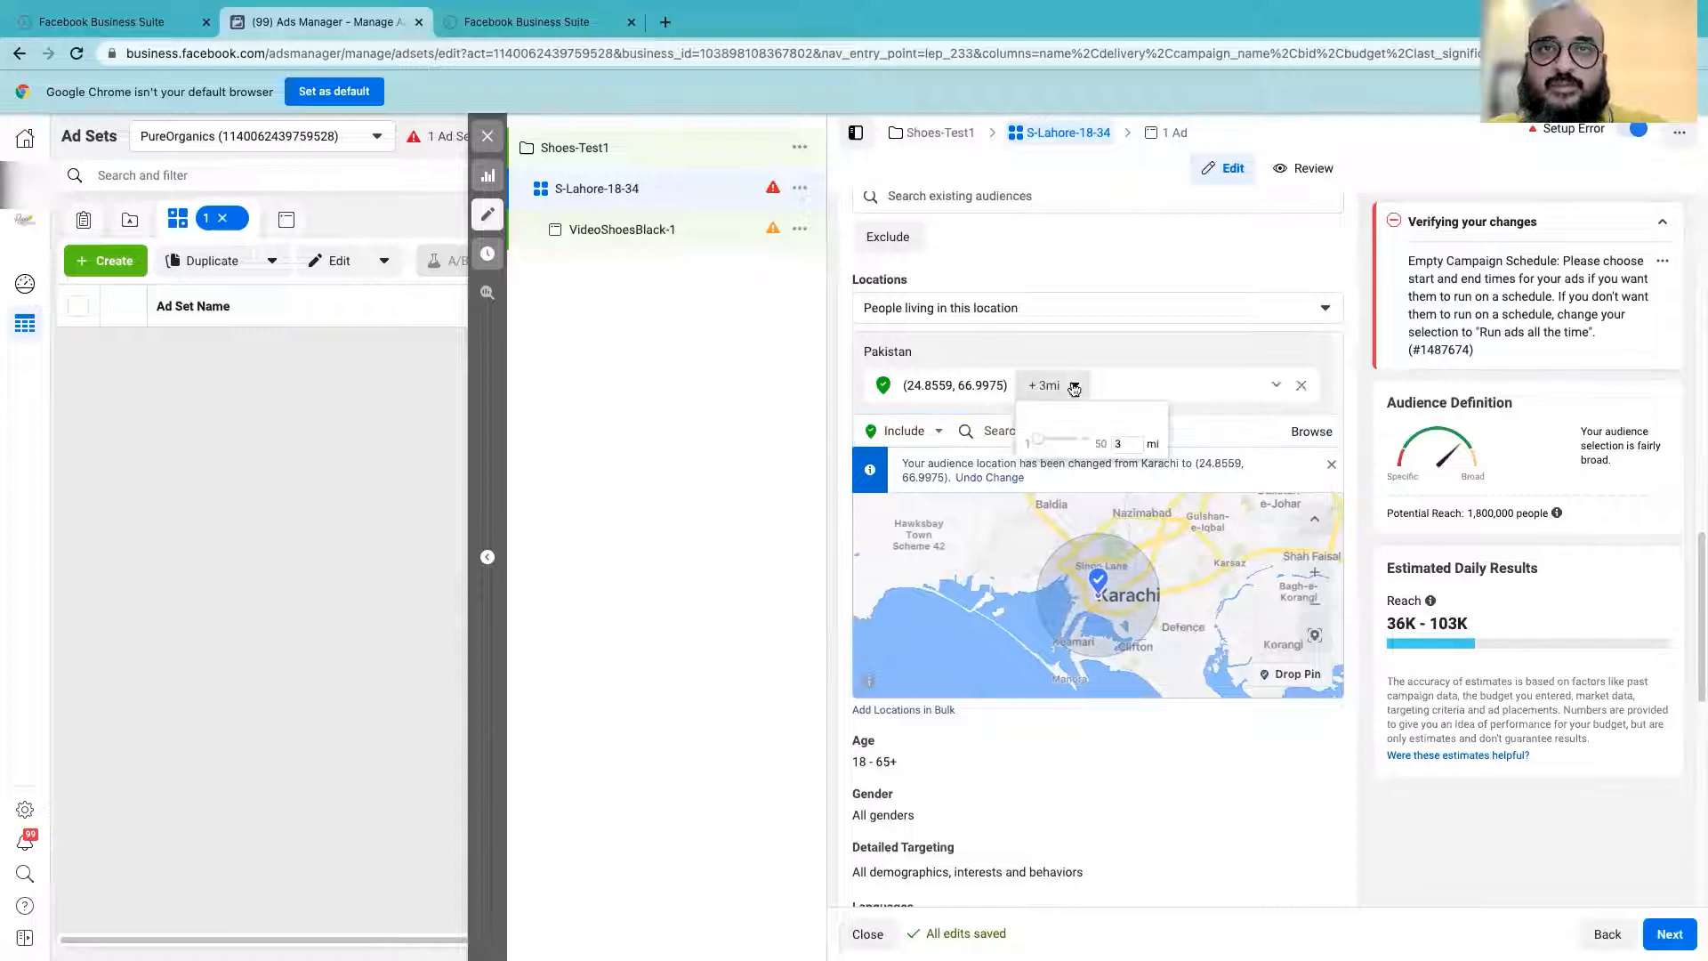
{"action": "key", "text": "BackSpace"}
{"action": "key", "text": "Return"}
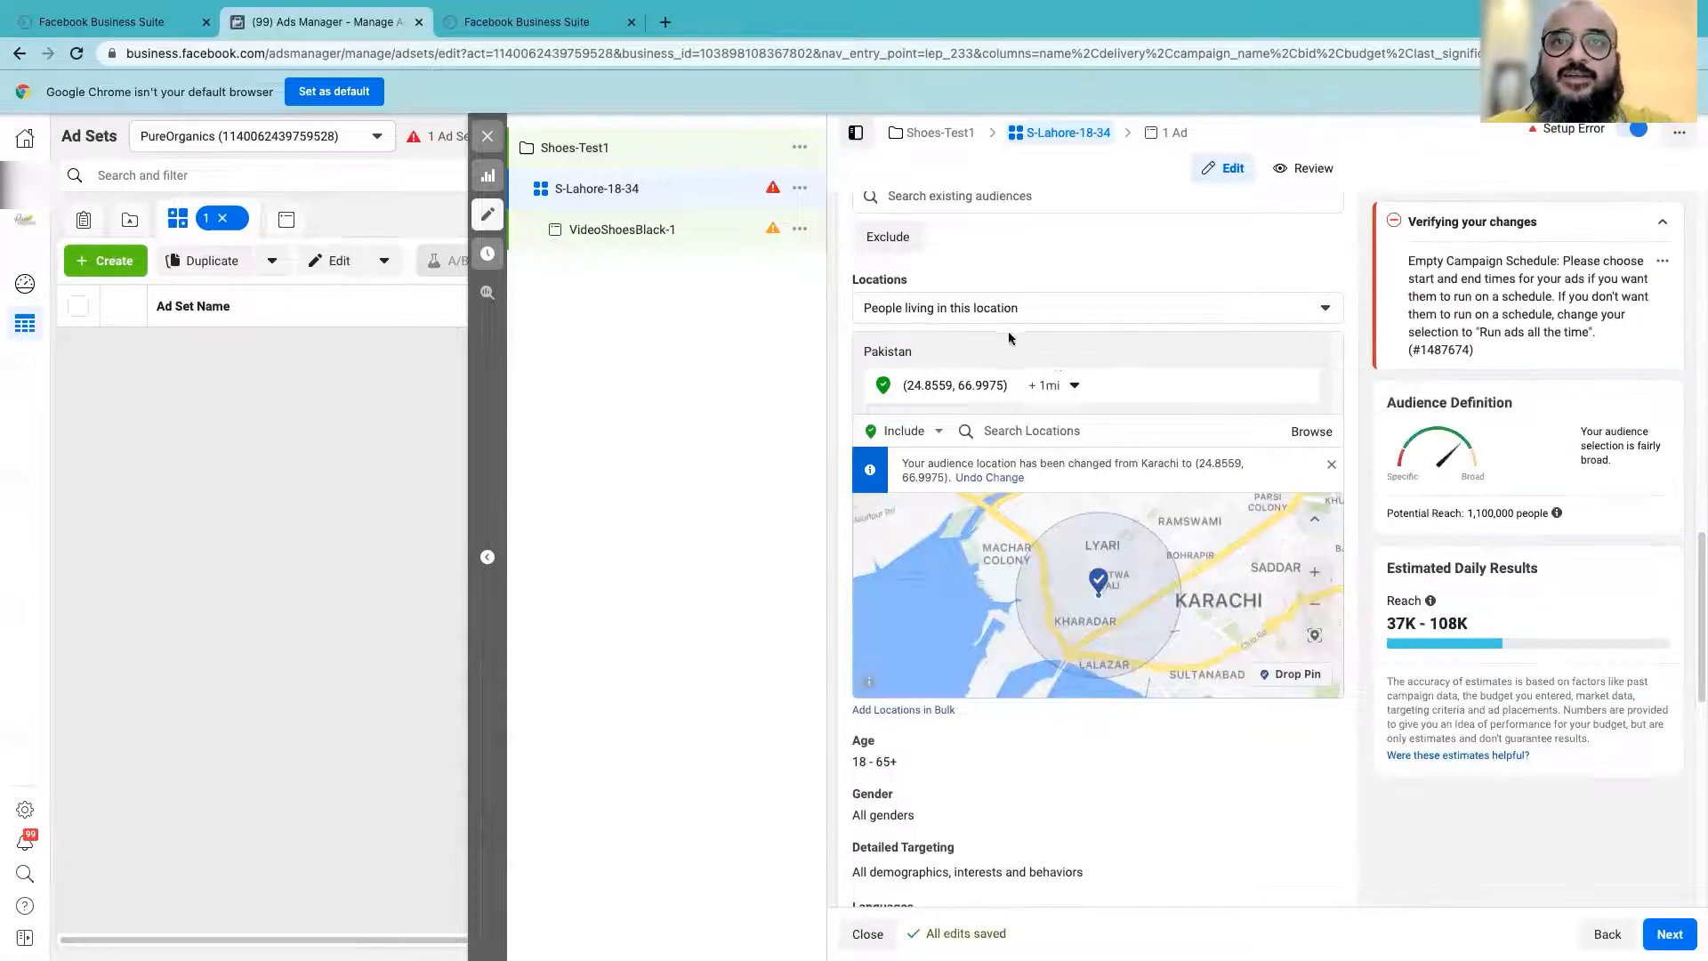
- Examine the pin's 1 mi coverage on the map, from the wider Karachi area down to the streets around Pritchard Rd
{"action": "left_click", "coordinate": [1061, 388]}
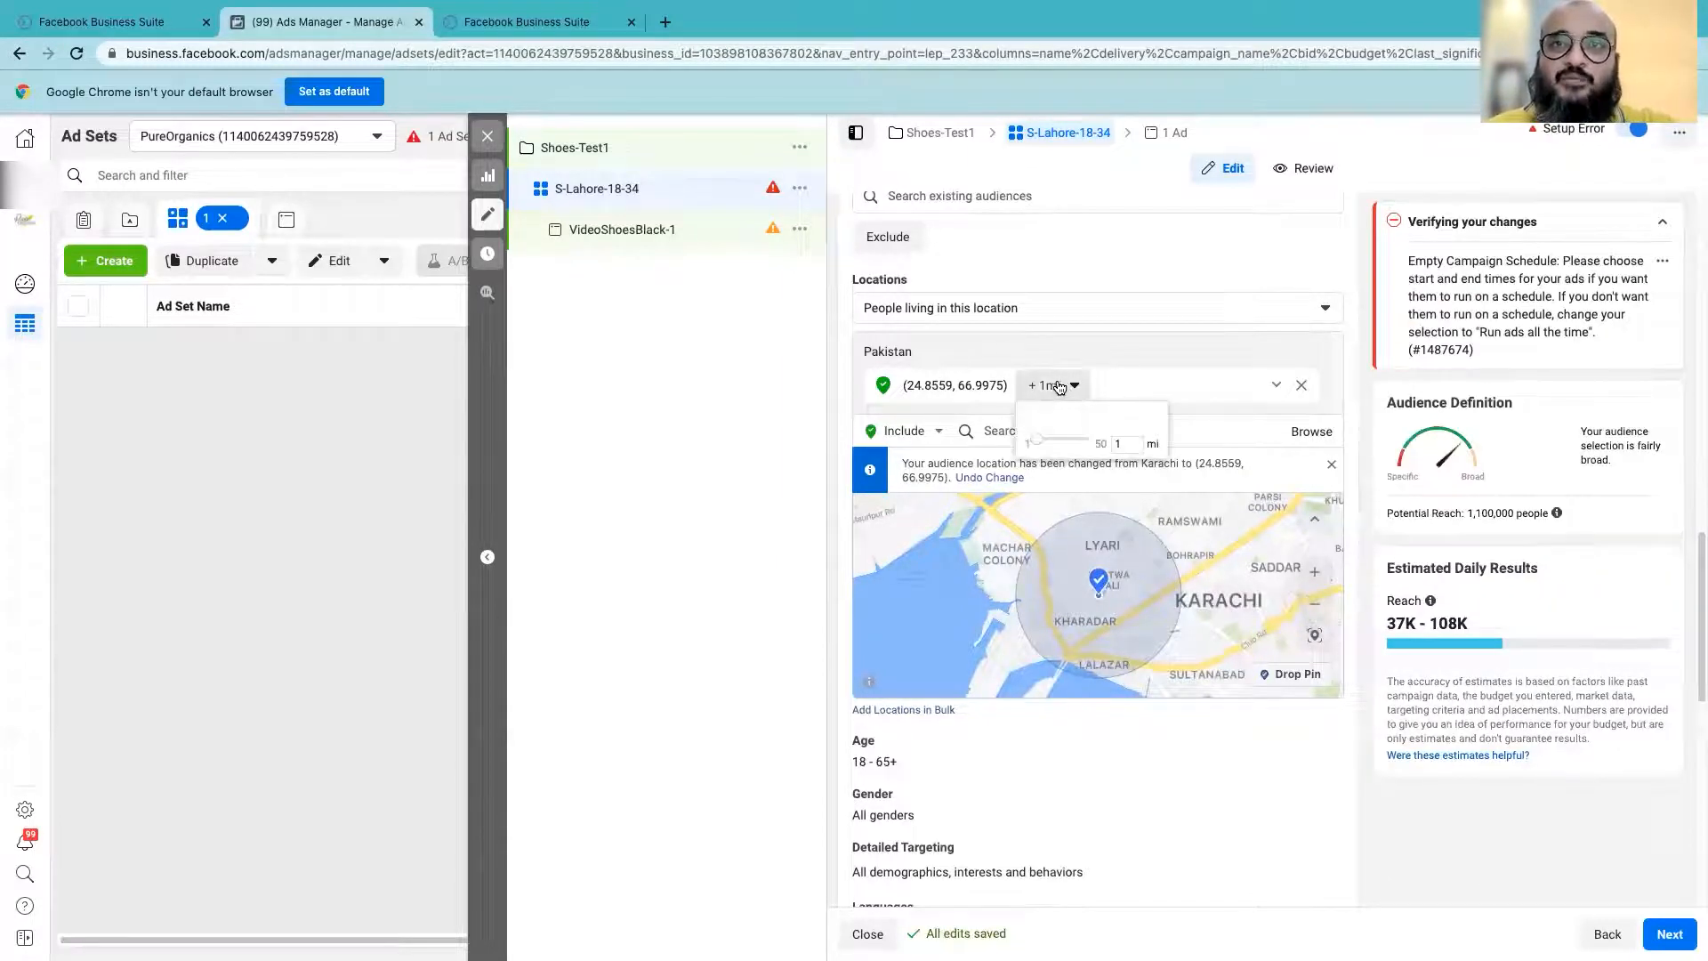
{"action": "scroll", "coordinate": [1210, 553], "scroll_direction": "up", "scroll_amount": 2}
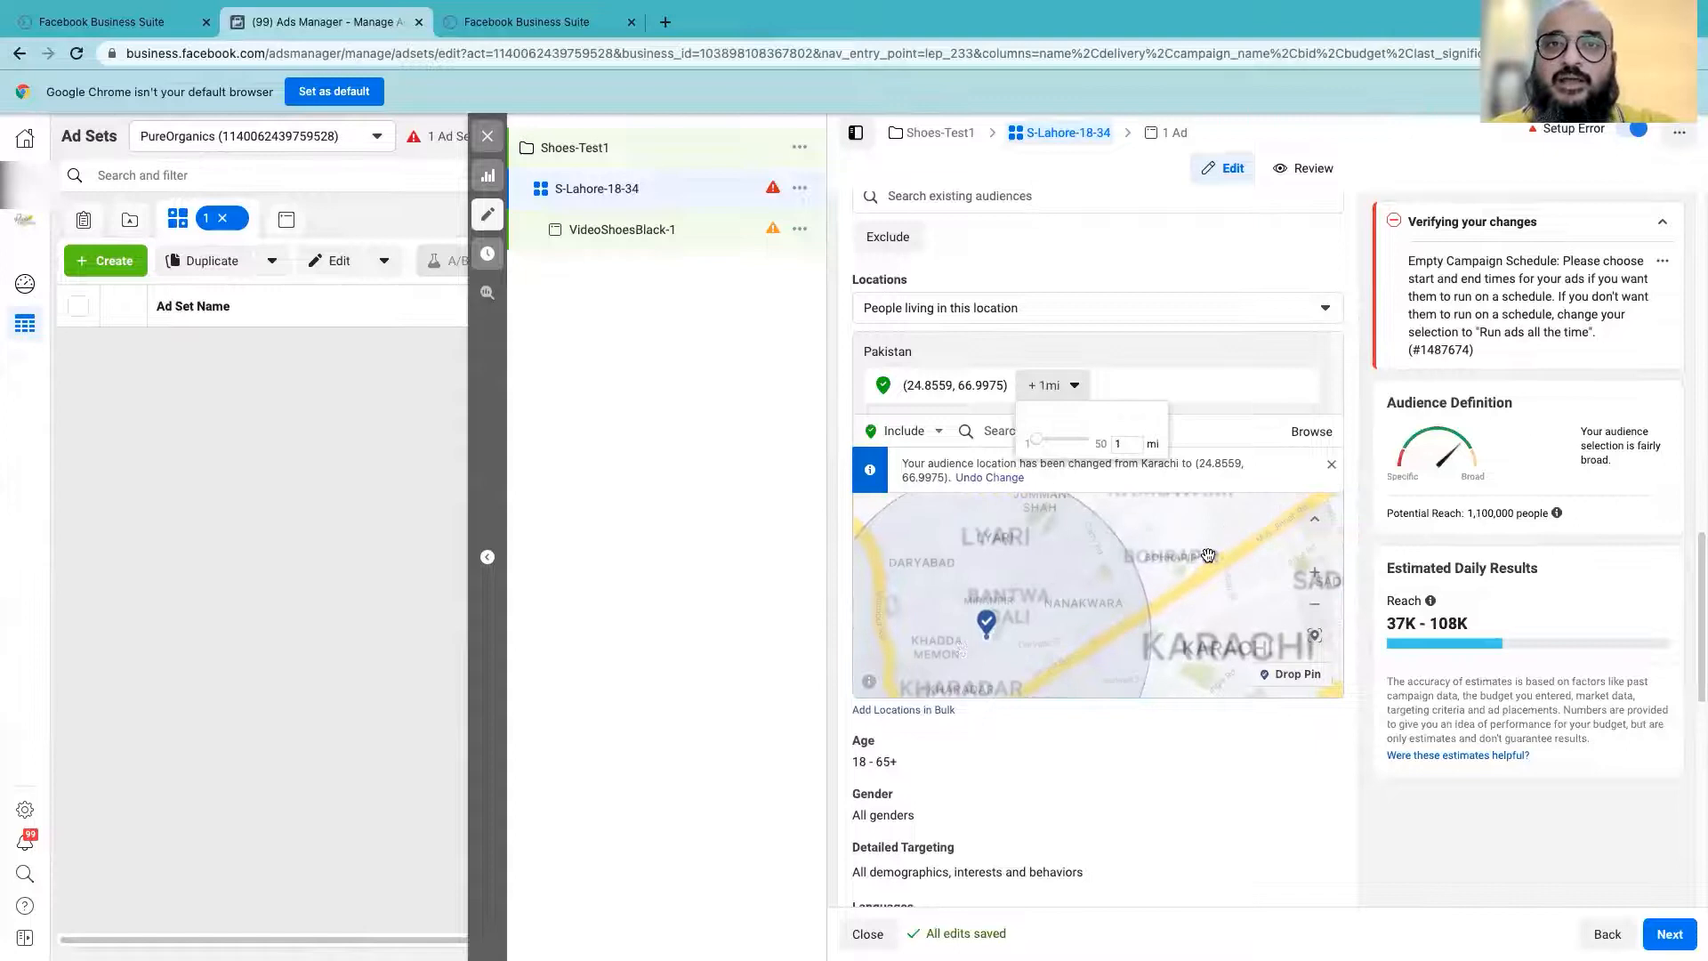
{"action": "left_click_drag", "start_coordinate": [1027, 639], "coordinate": [1156, 609]}
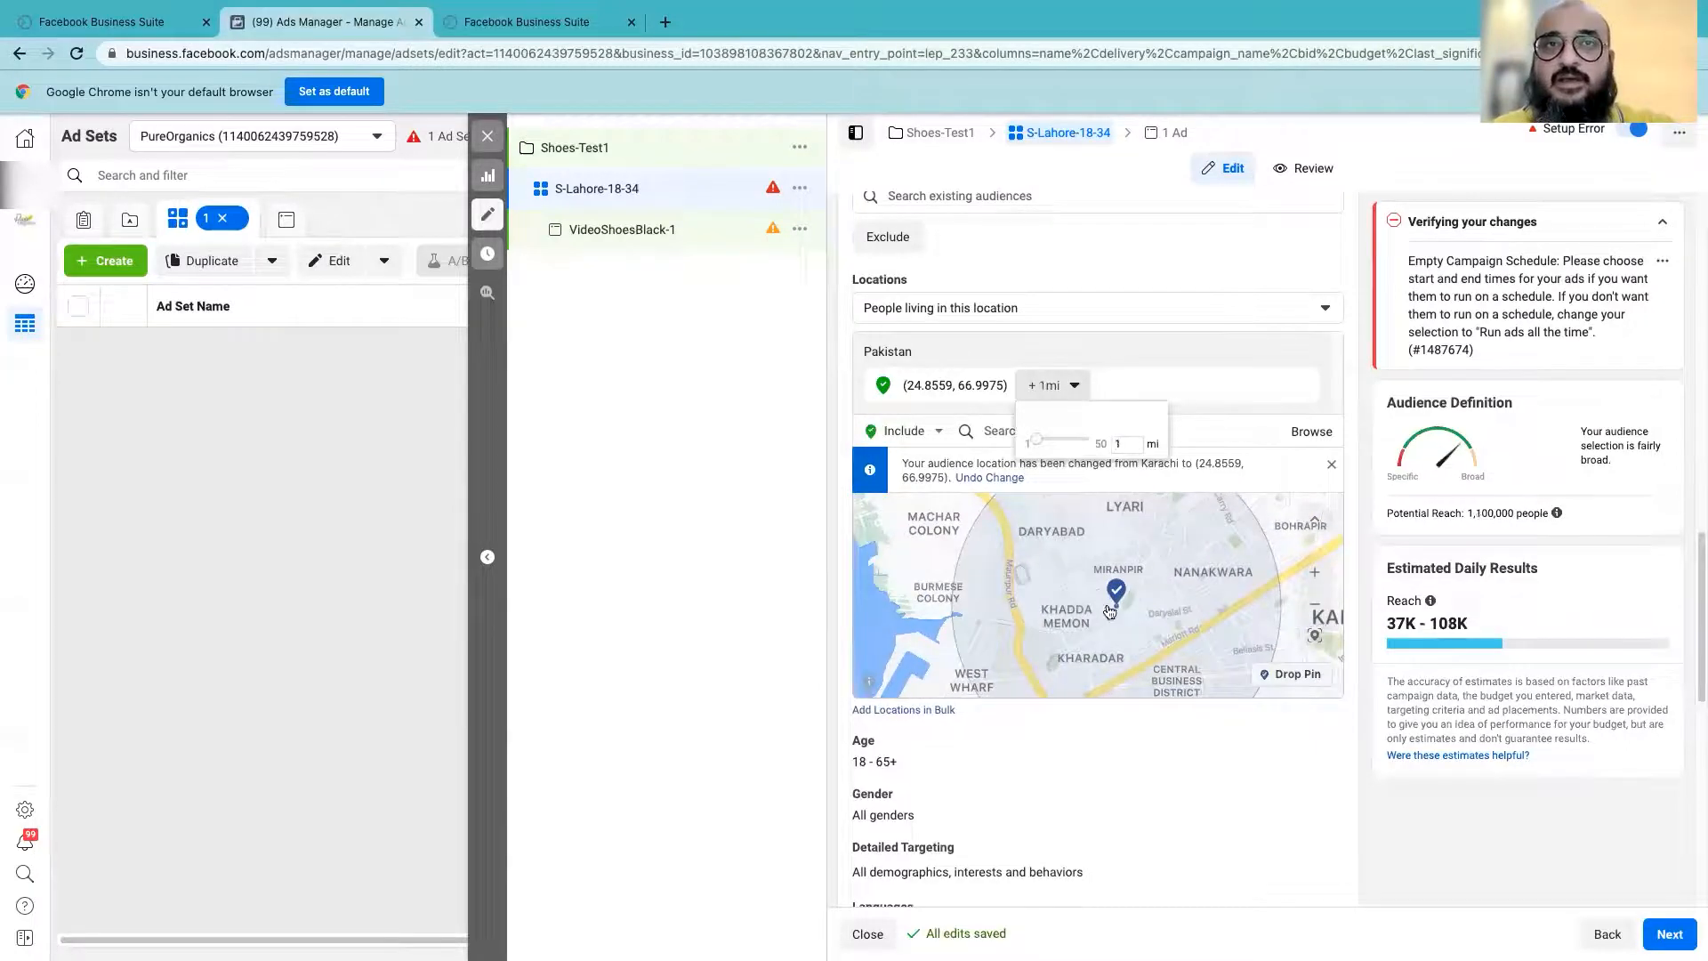
{"action": "scroll", "coordinate": [1149, 596], "scroll_direction": "down", "scroll_amount": 2}
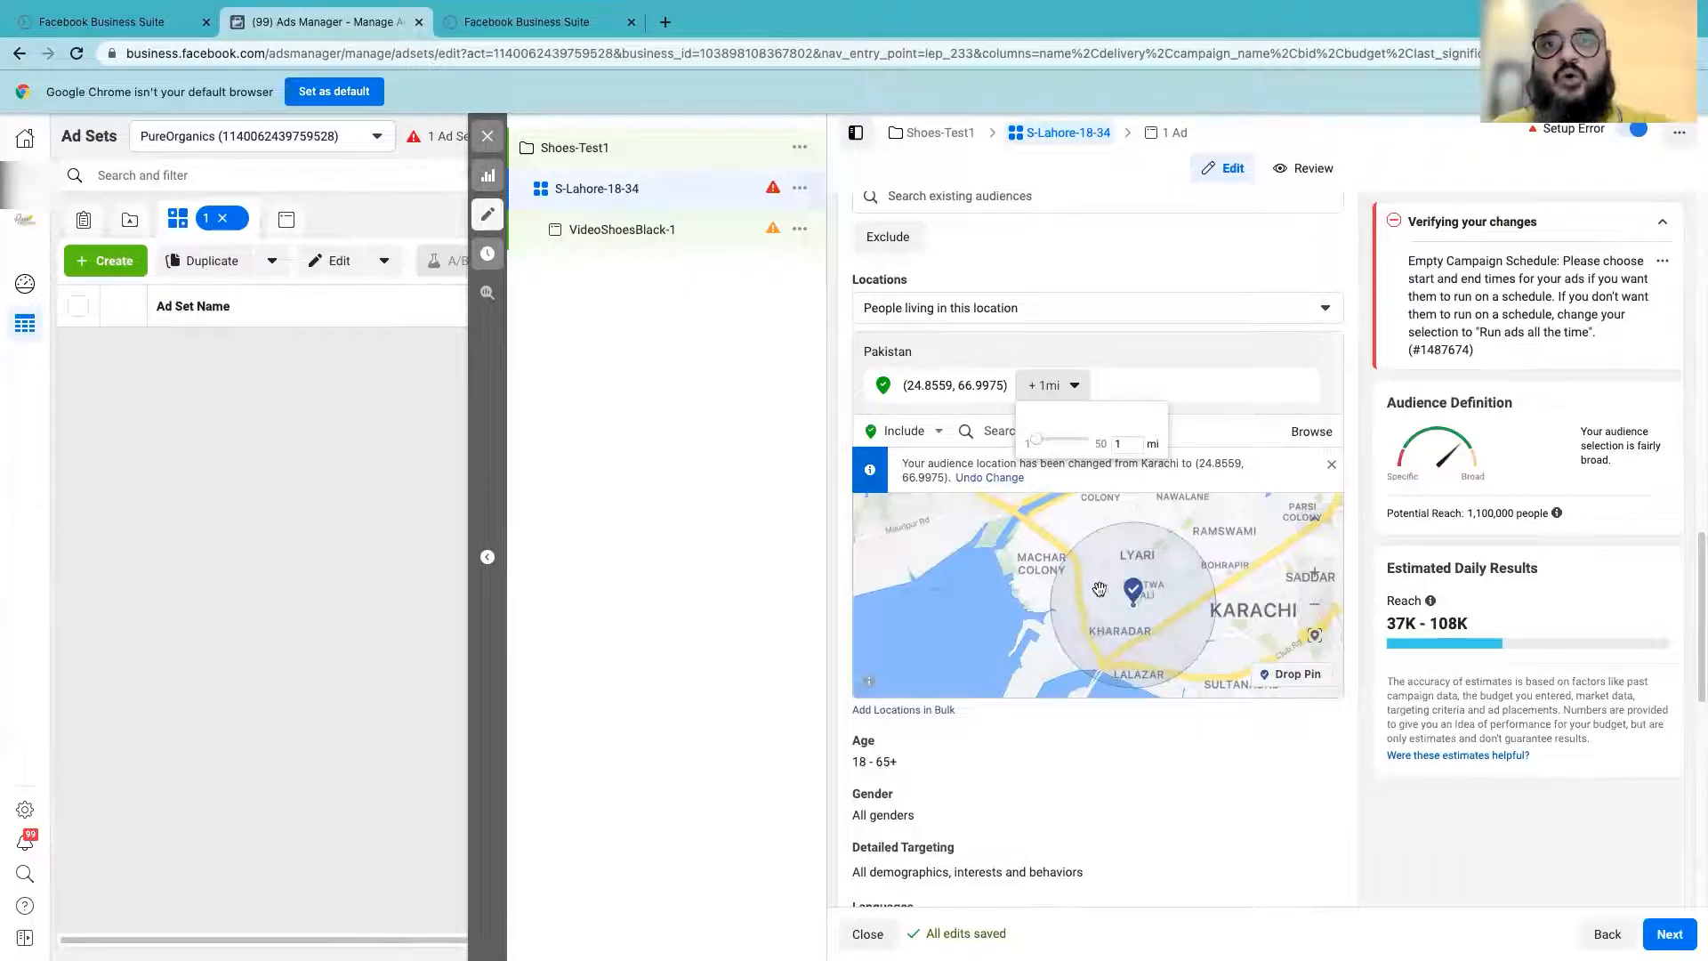
{"action": "scroll", "coordinate": [1111, 631], "scroll_direction": "up", "scroll_amount": 3}
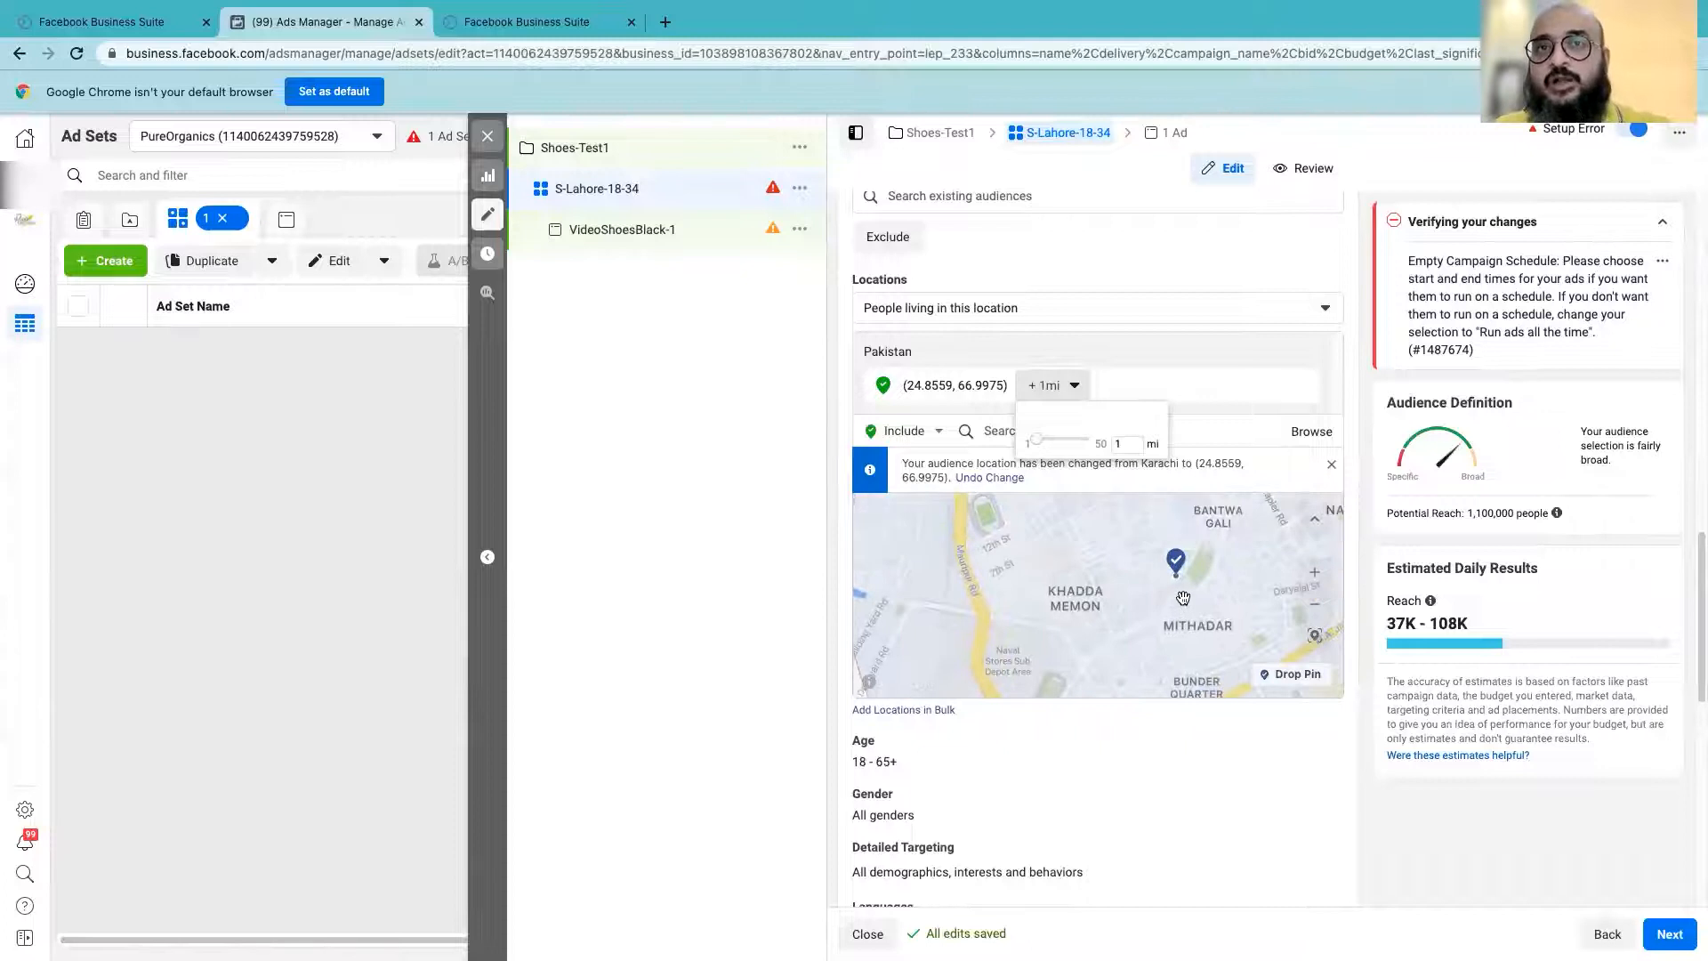
{"action": "scroll", "coordinate": [1182, 596], "scroll_direction": "down", "scroll_amount": 3}
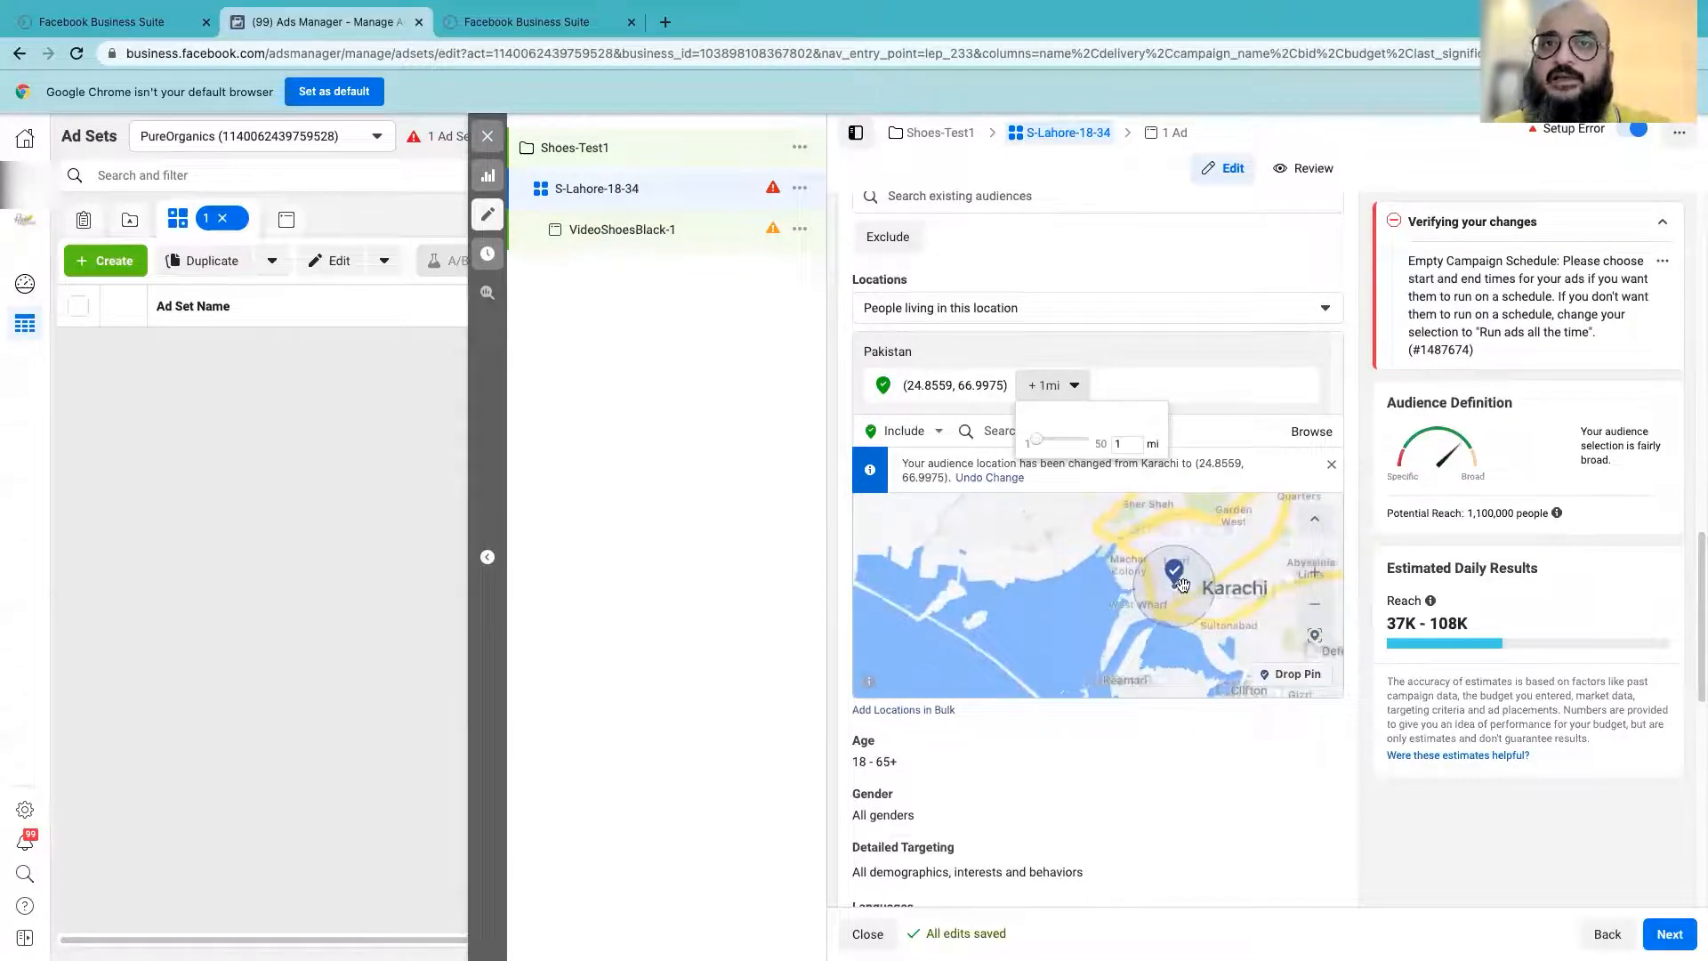
{"action": "scroll", "coordinate": [1183, 584], "scroll_direction": "up", "scroll_amount": 3}
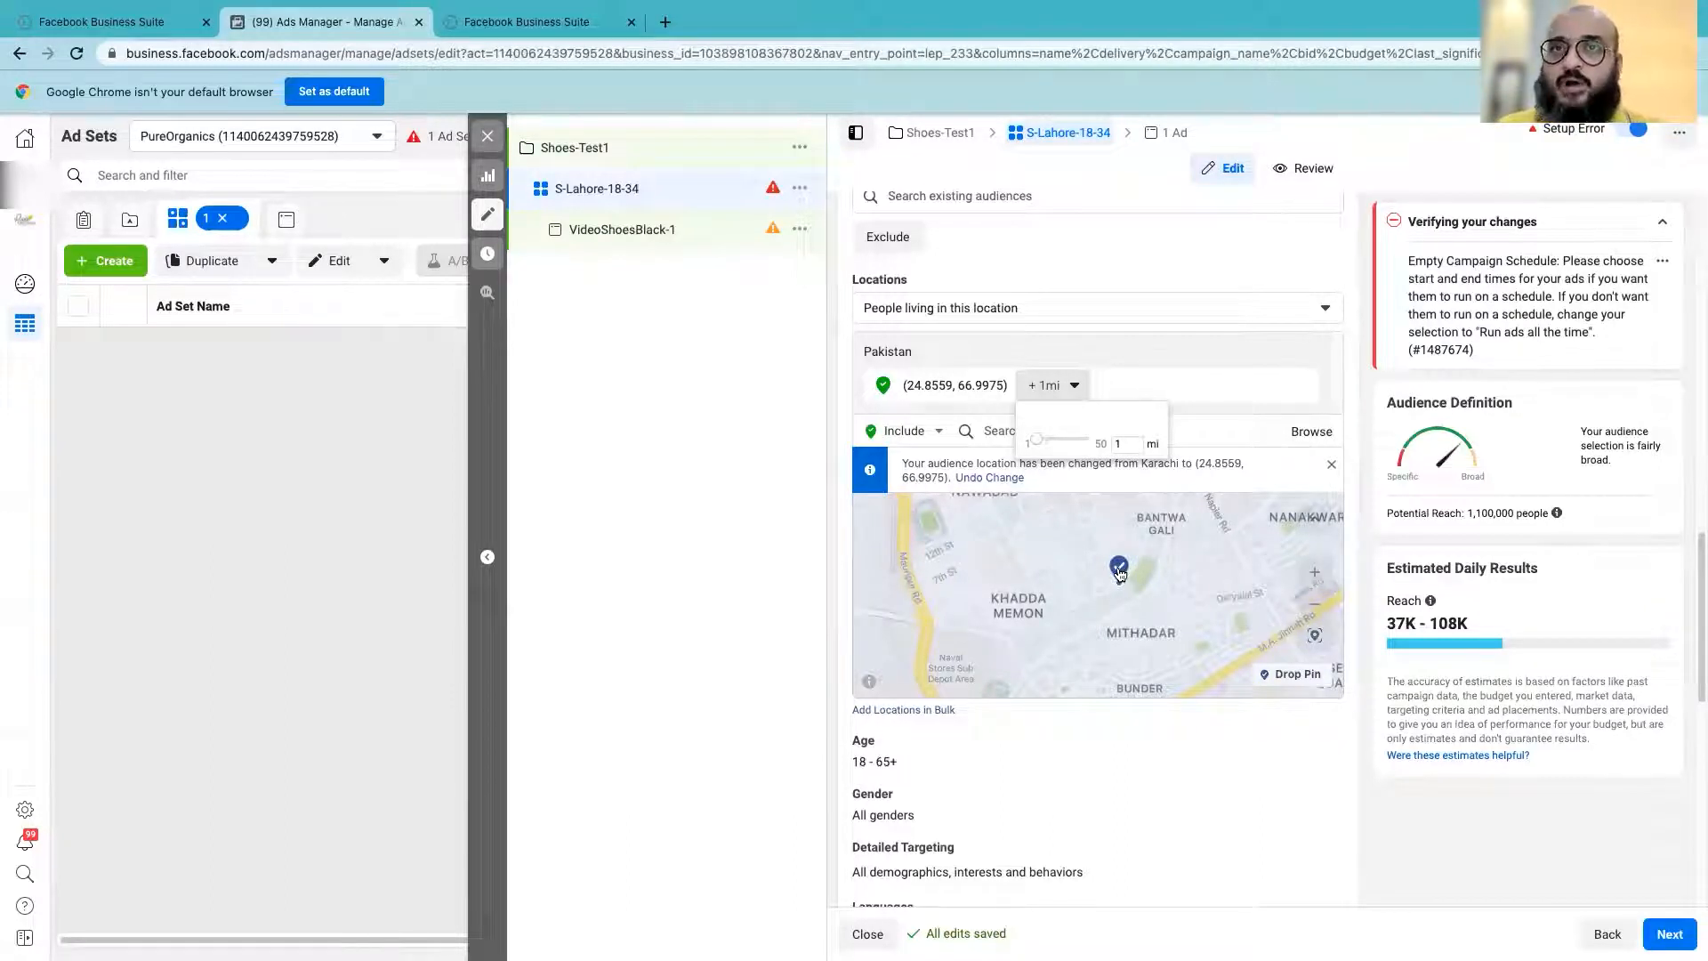
{"action": "scroll", "coordinate": [1118, 596], "scroll_direction": "up", "scroll_amount": 3}
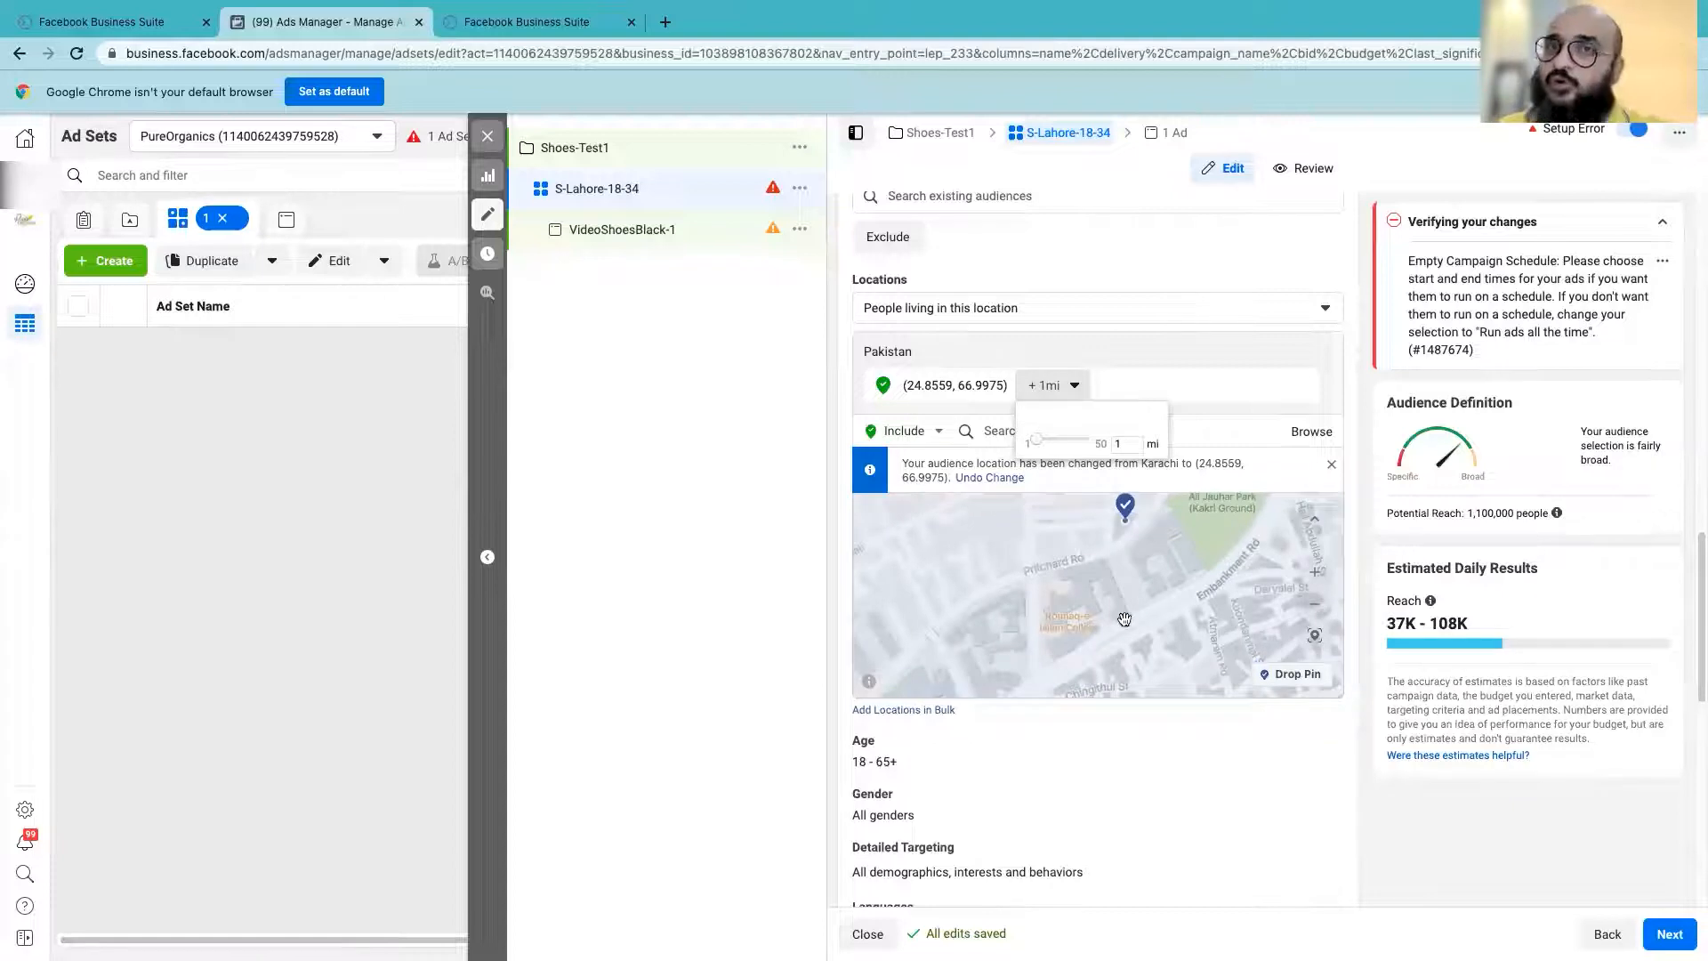
{"action": "scroll", "coordinate": [1148, 538], "scroll_direction": "down", "scroll_amount": 4}
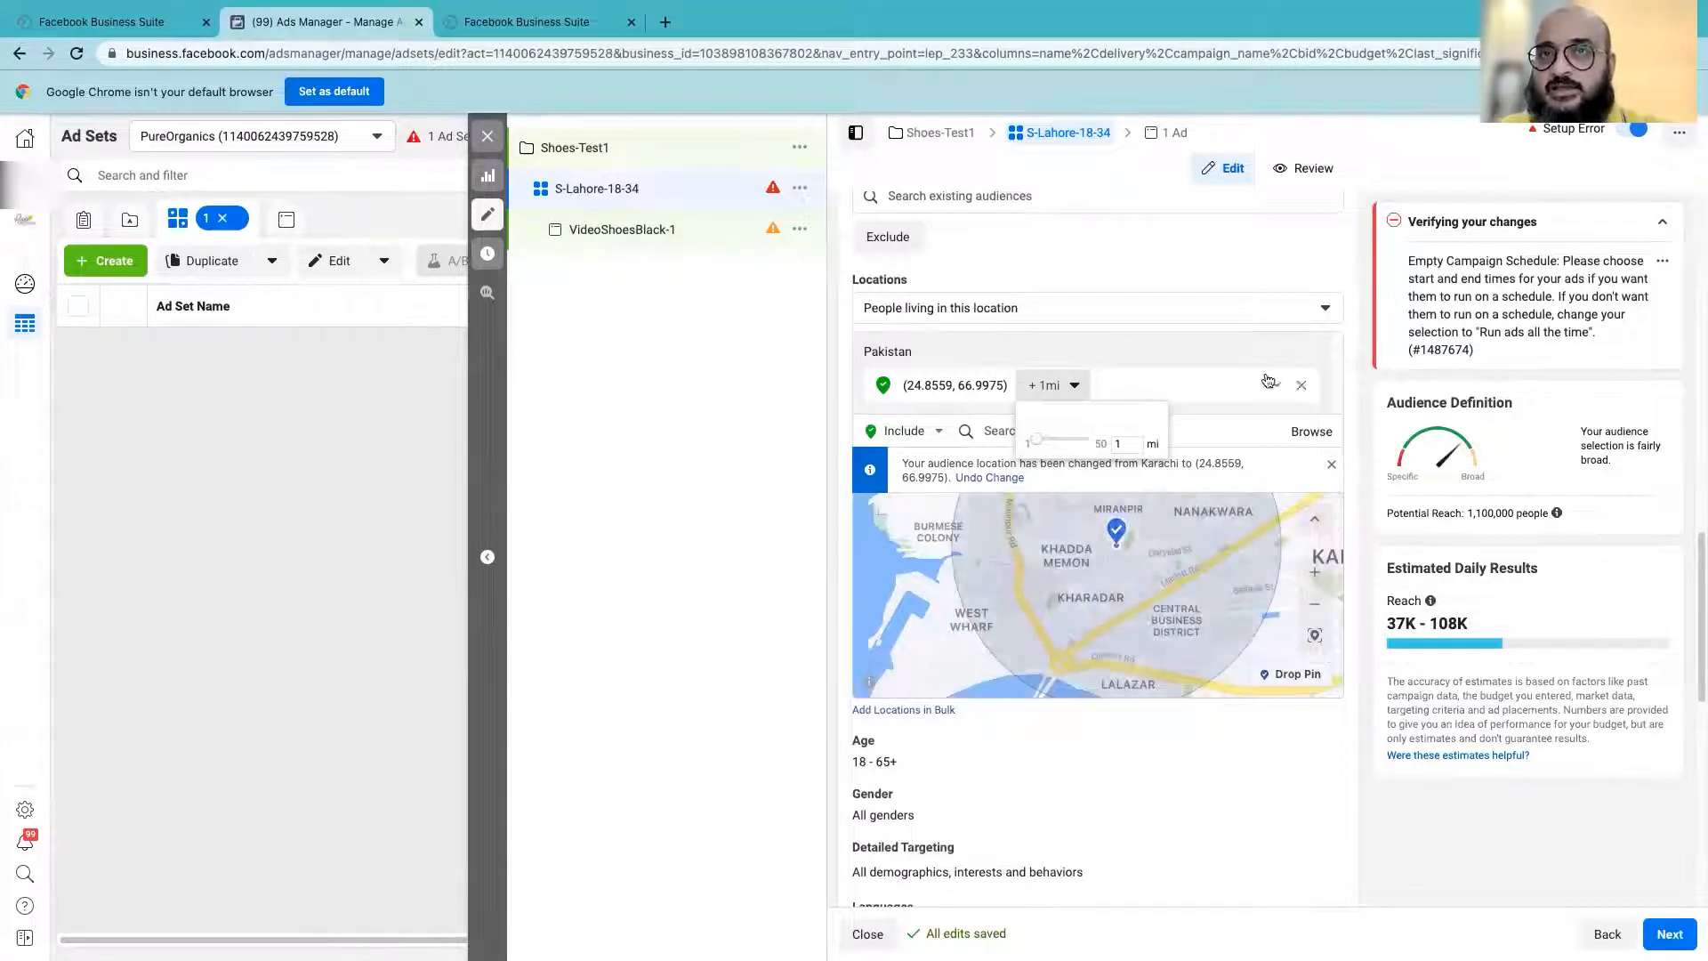
- Switch the mode for adding locations to Exclude and inspect the map between the Pritchard Rd pin and Jodia Bazar
{"action": "left_click", "coordinate": [1277, 385]}
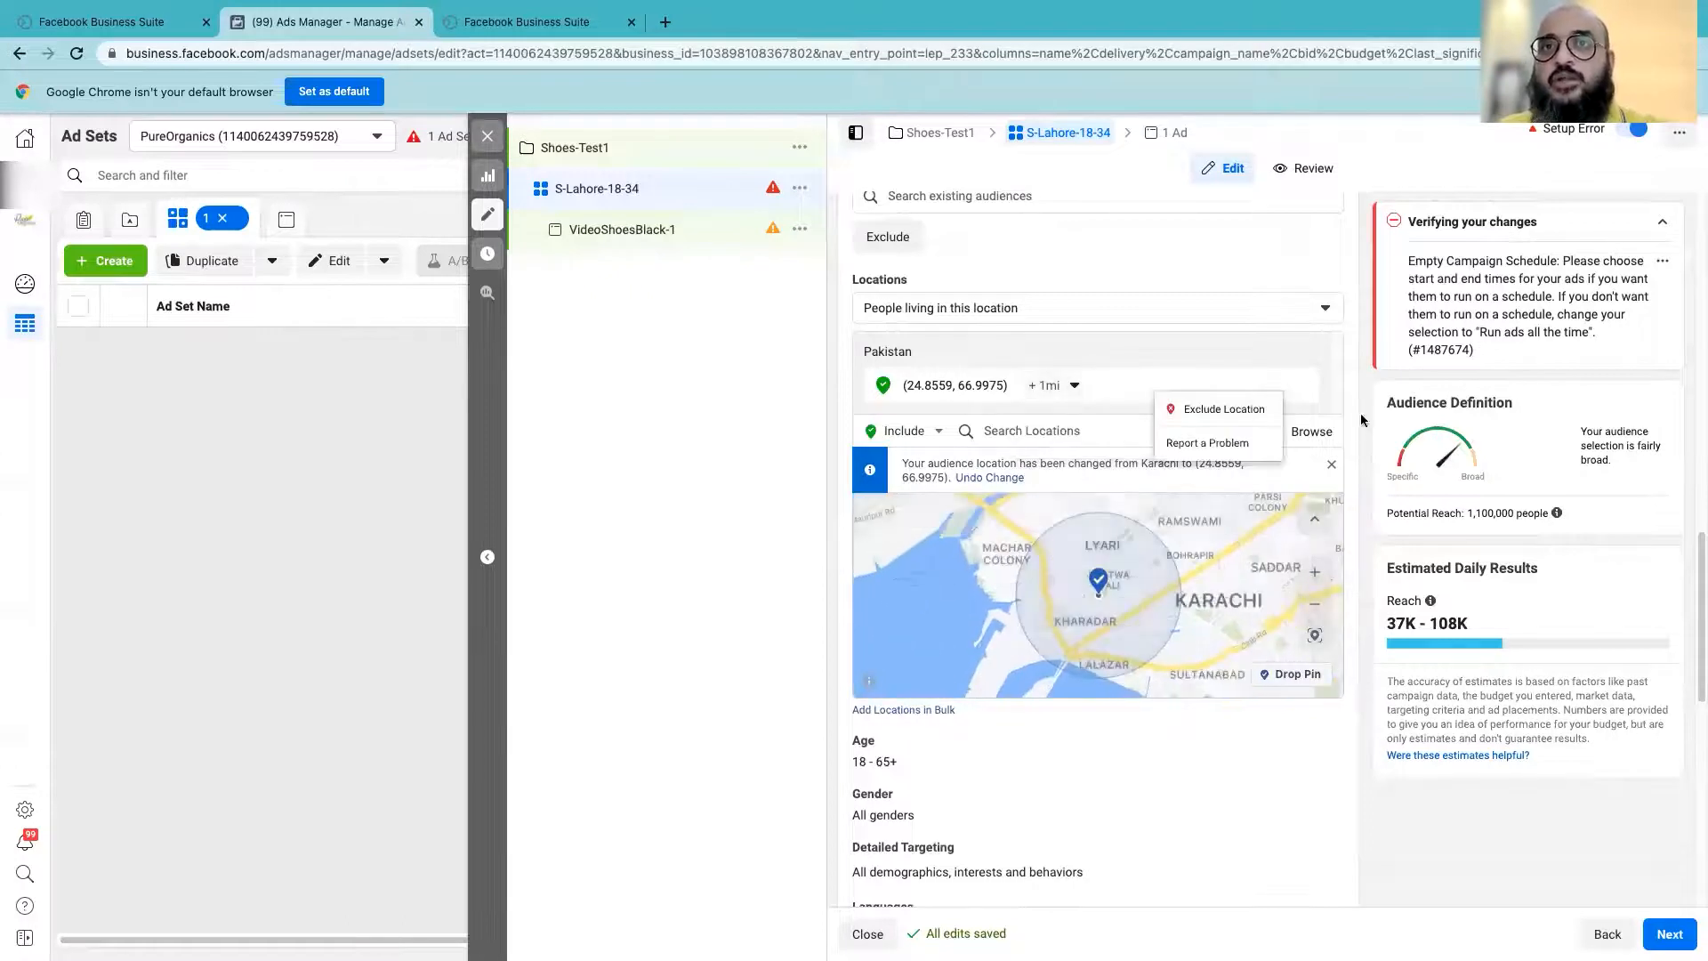
{"action": "left_click", "coordinate": [890, 436]}
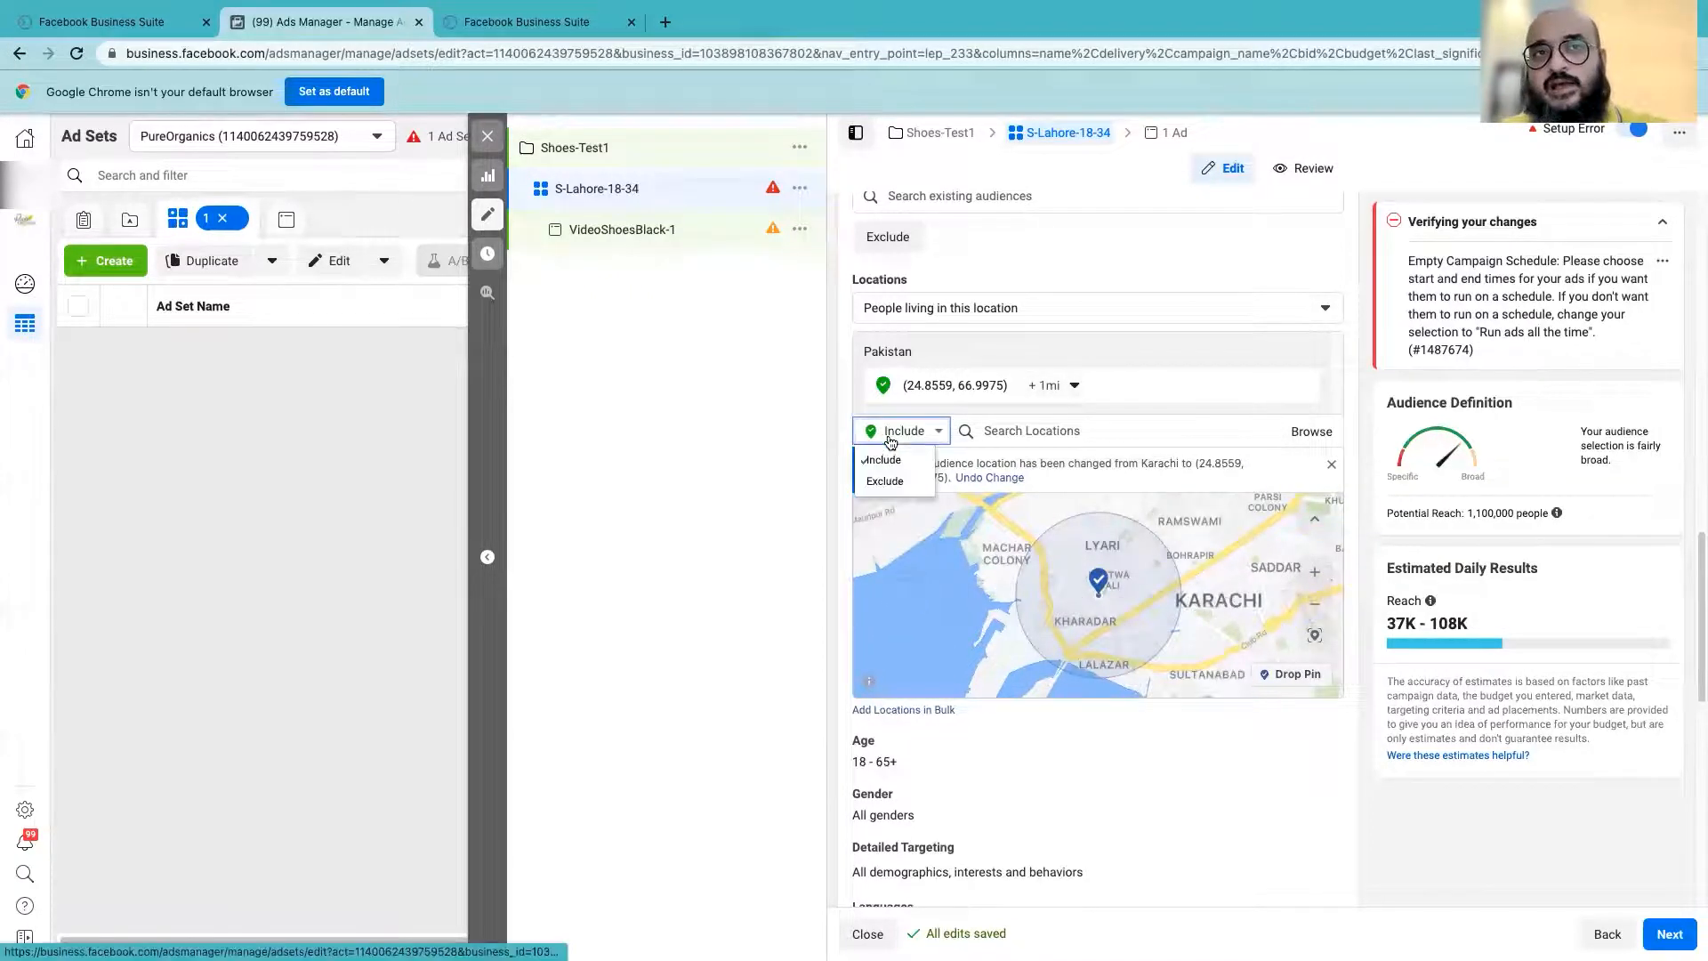
{"action": "left_click", "coordinate": [884, 480]}
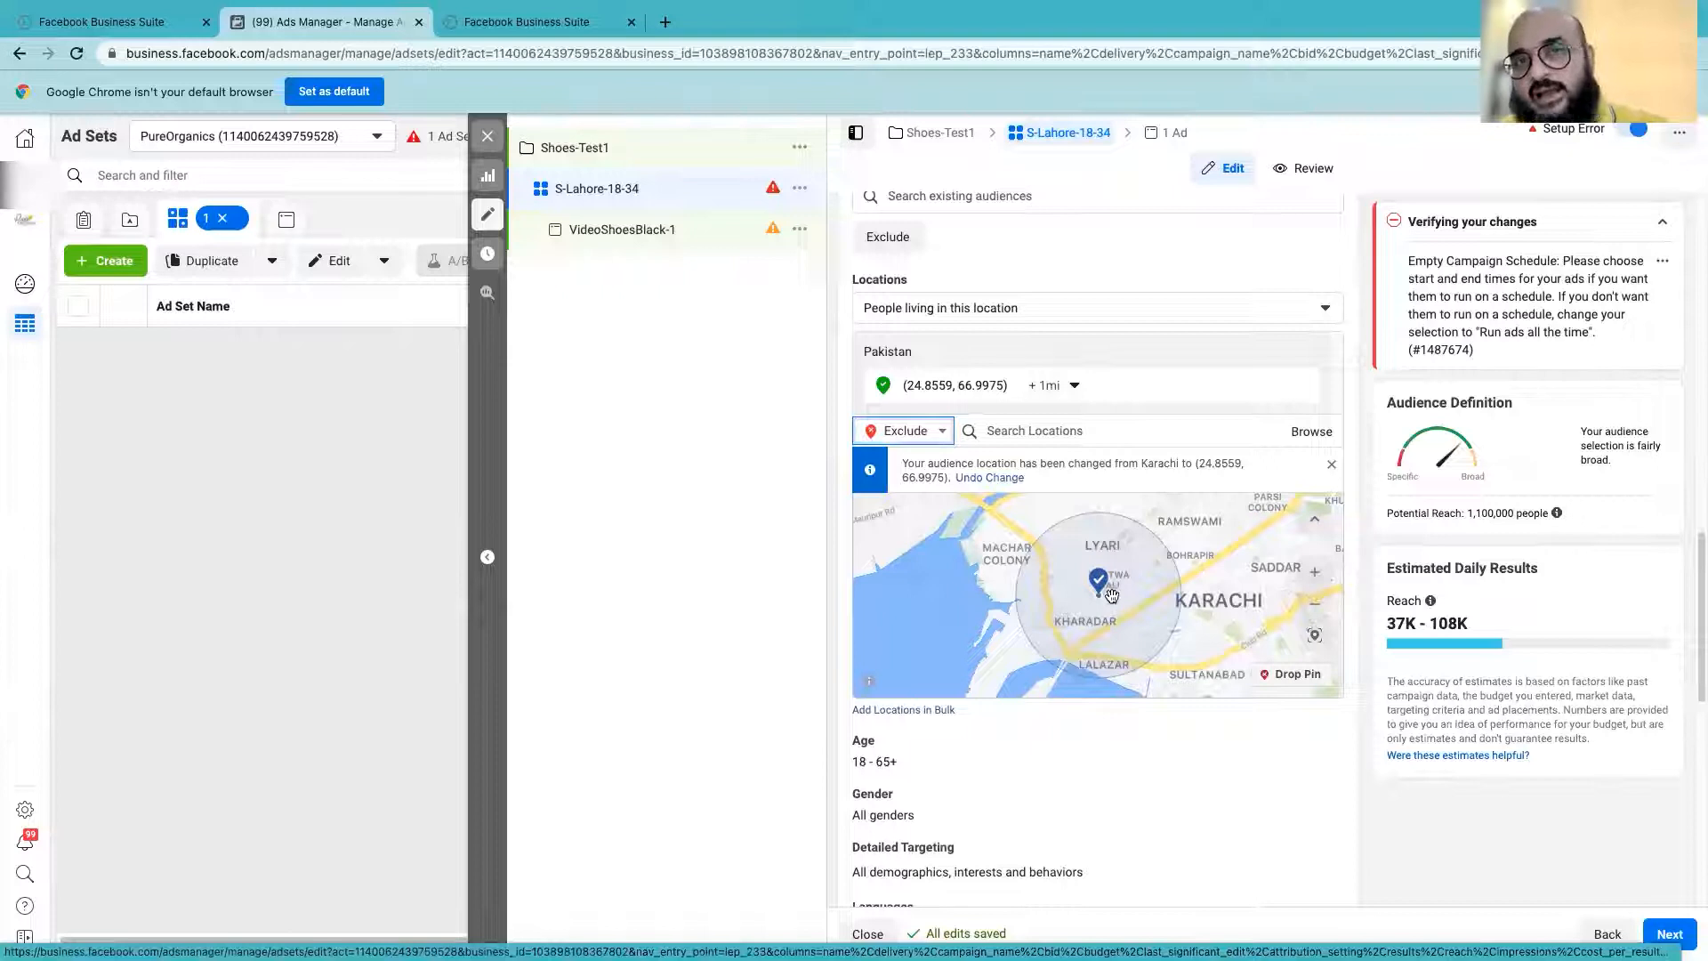
{"action": "scroll", "coordinate": [1111, 595], "scroll_direction": "up", "scroll_amount": 5}
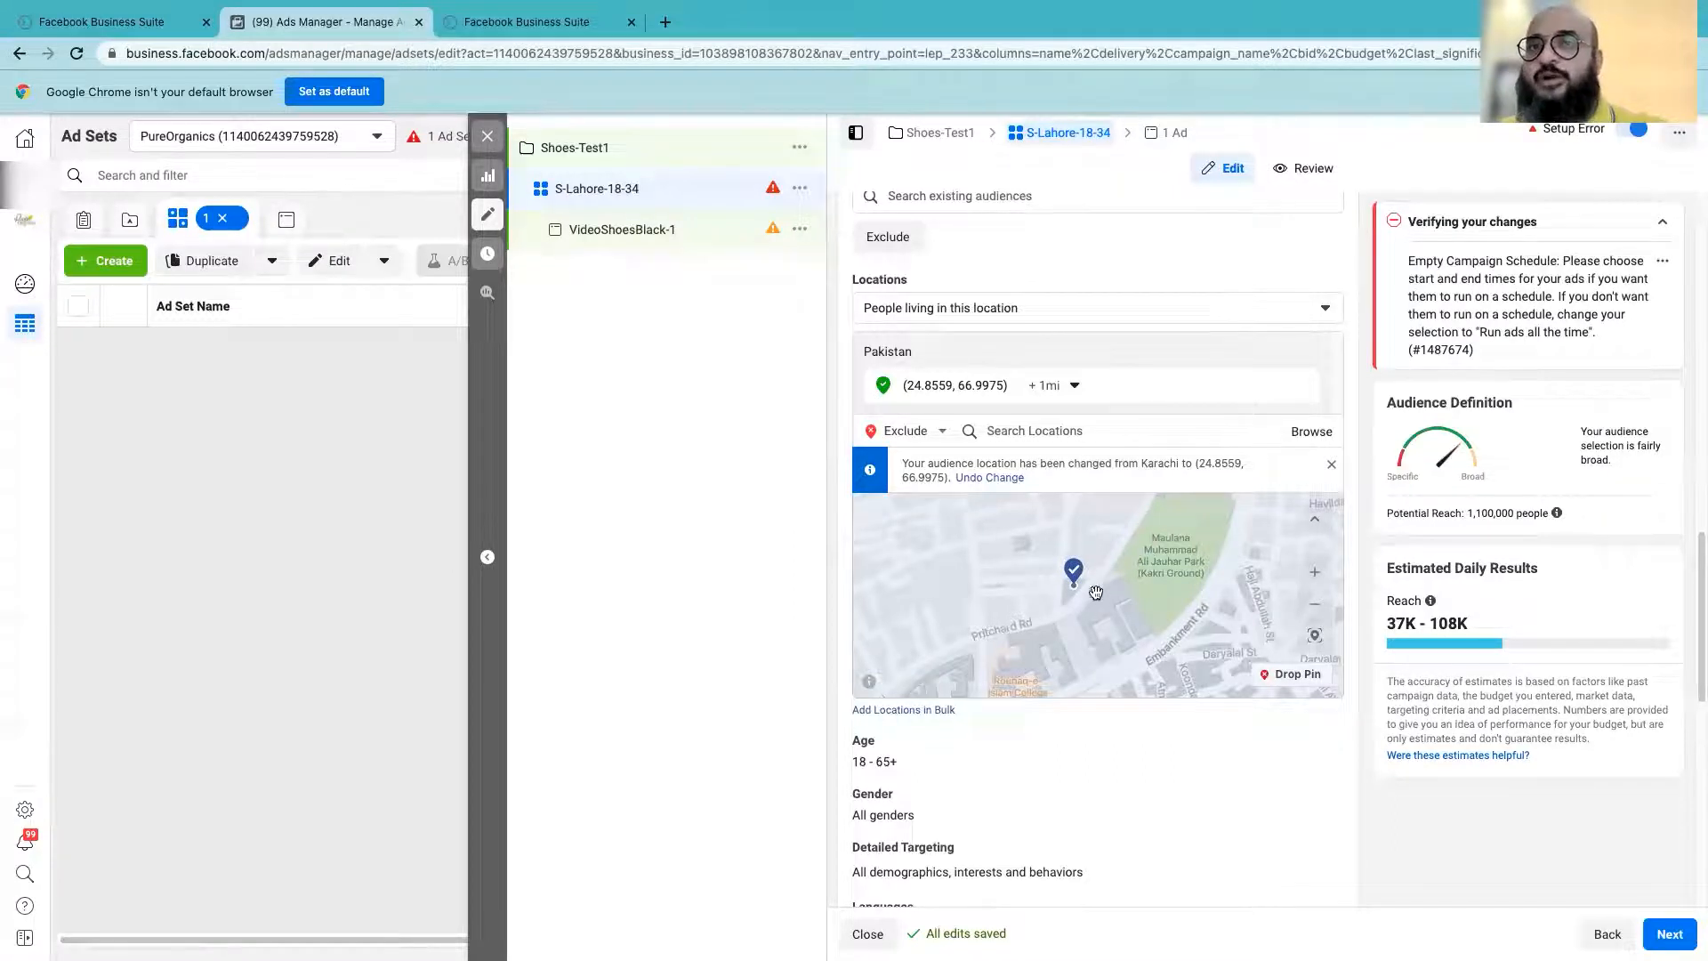
{"action": "scroll", "coordinate": [1096, 594], "scroll_direction": "down", "scroll_amount": 2}
{"action": "left_click_drag", "start_coordinate": [1175, 598], "coordinate": [1038, 596]}
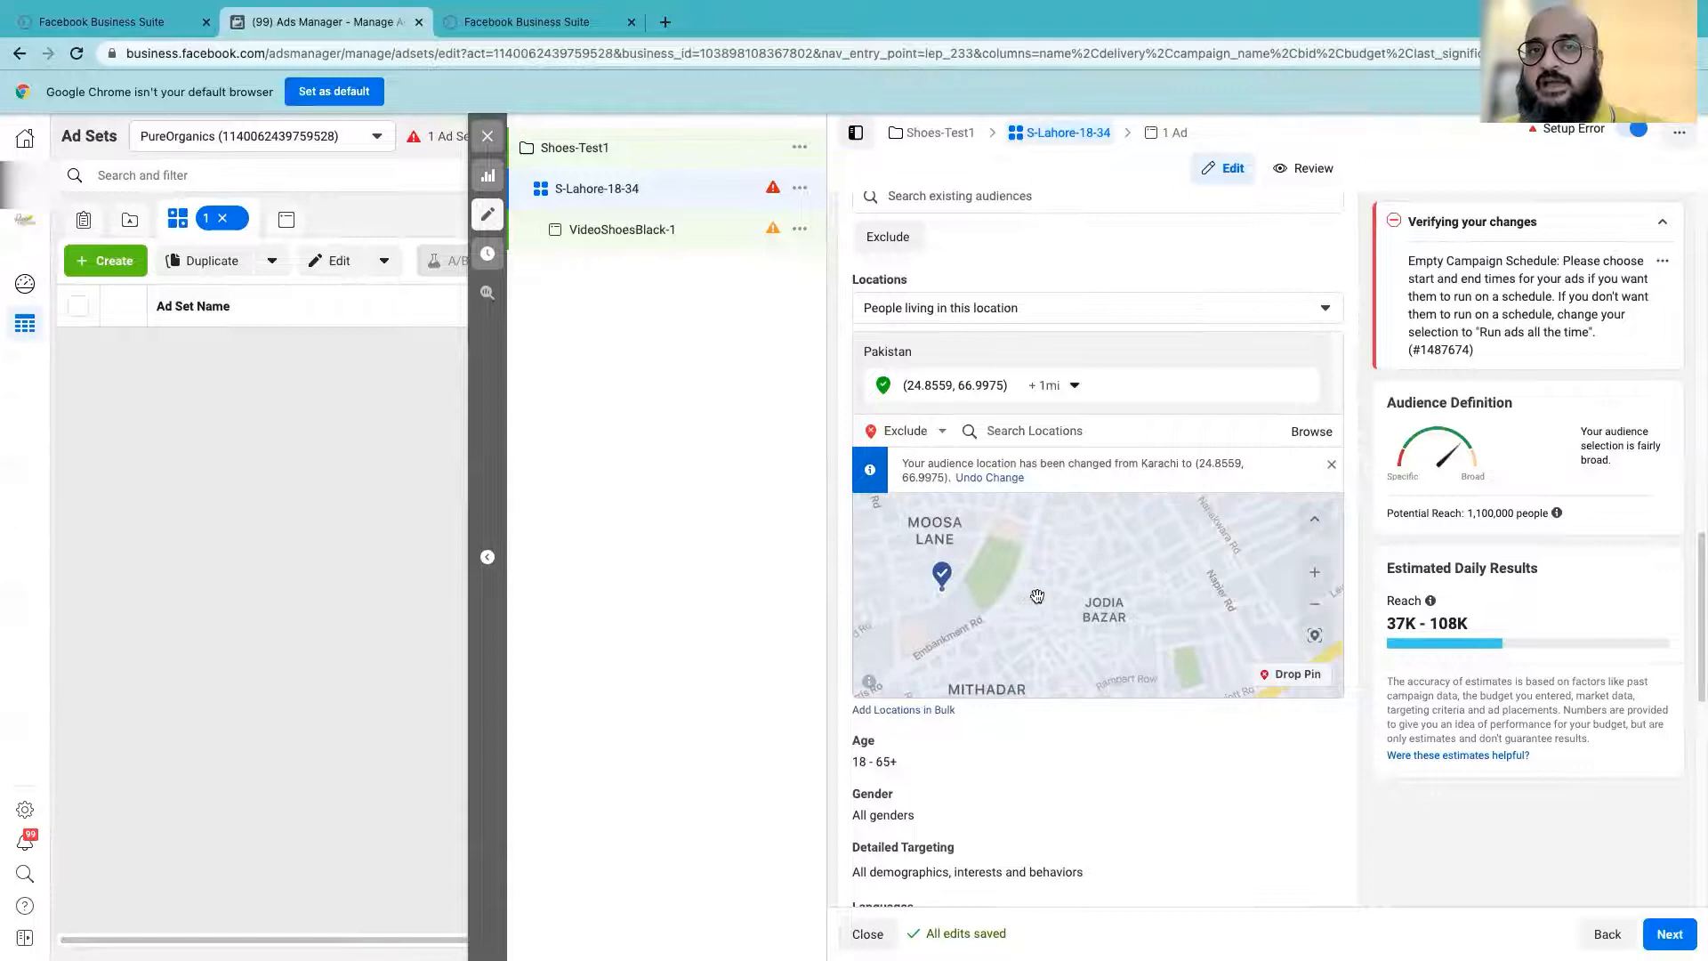
- Check the pin's radius setting, and switch the location mode to Include and back to Exclude
{"action": "left_click", "coordinate": [1065, 389]}
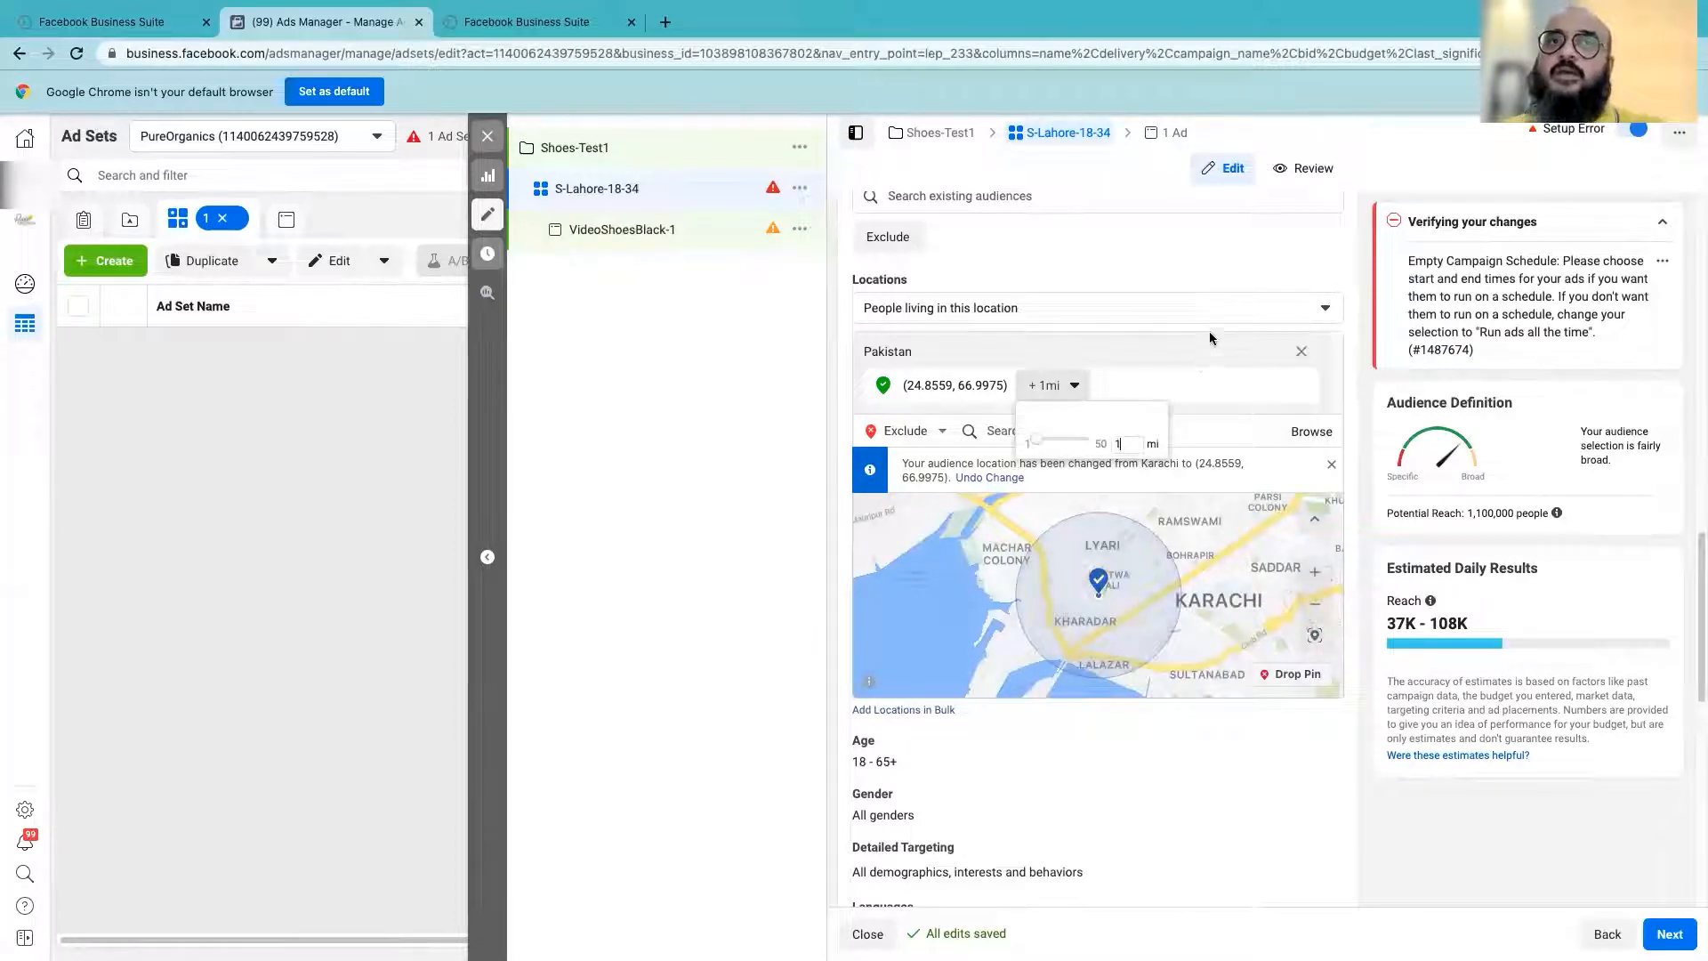
{"action": "left_click", "coordinate": [1363, 694]}
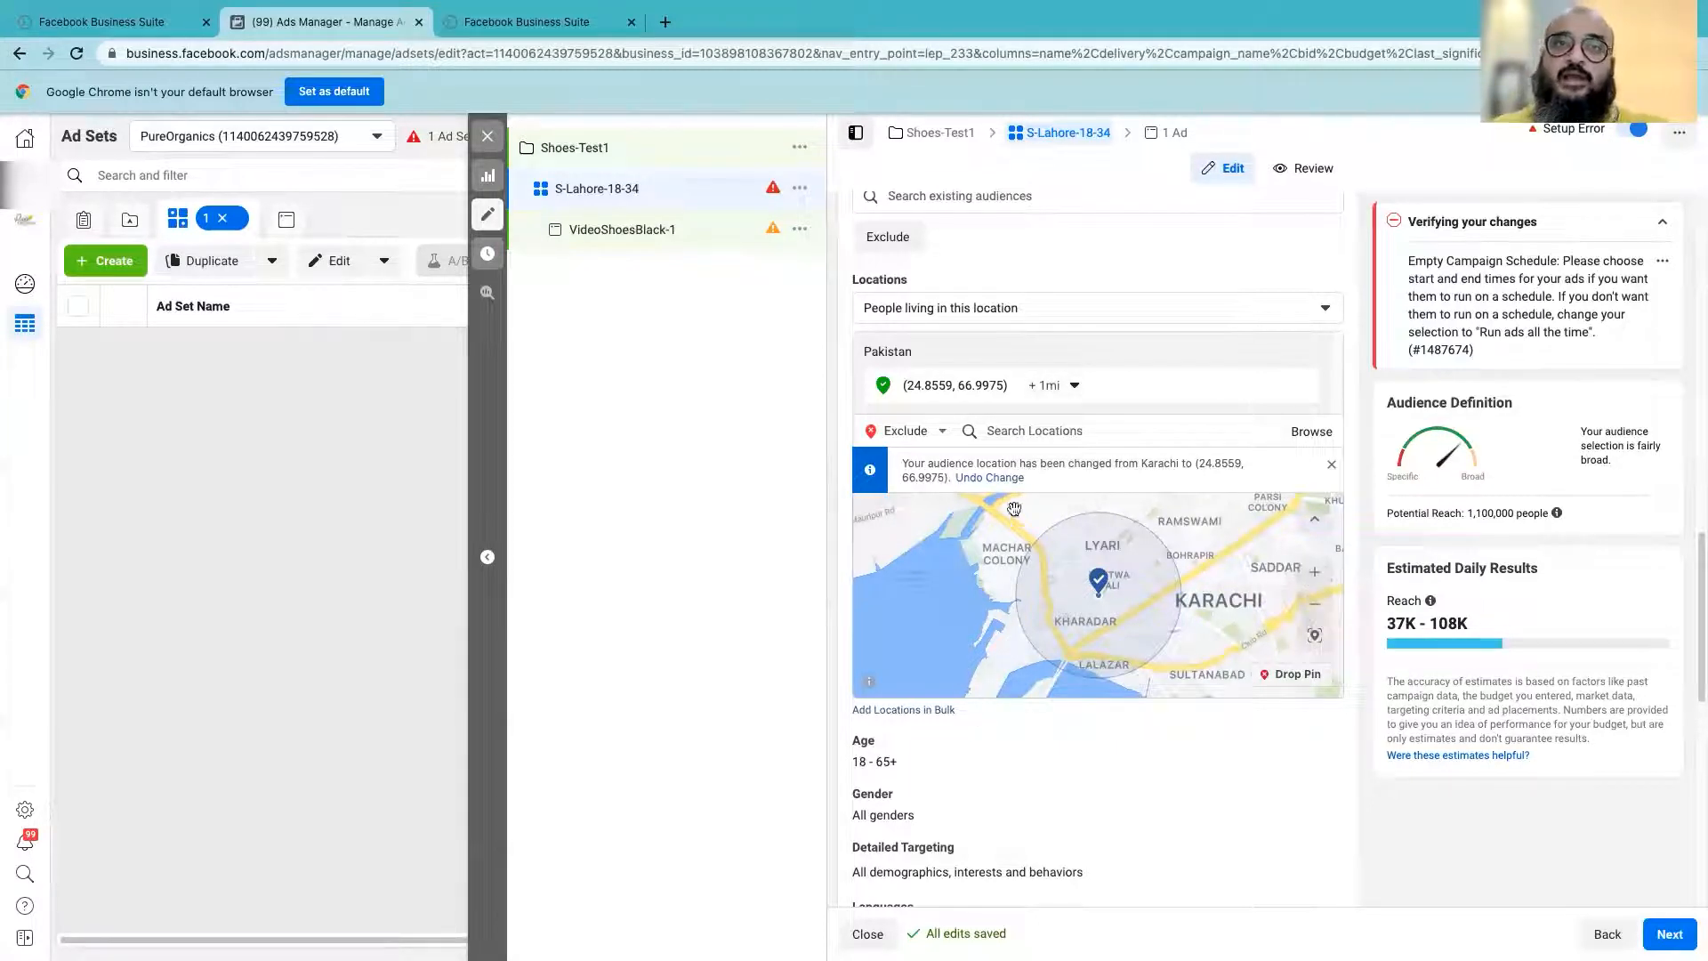
{"action": "left_click", "coordinate": [926, 433]}
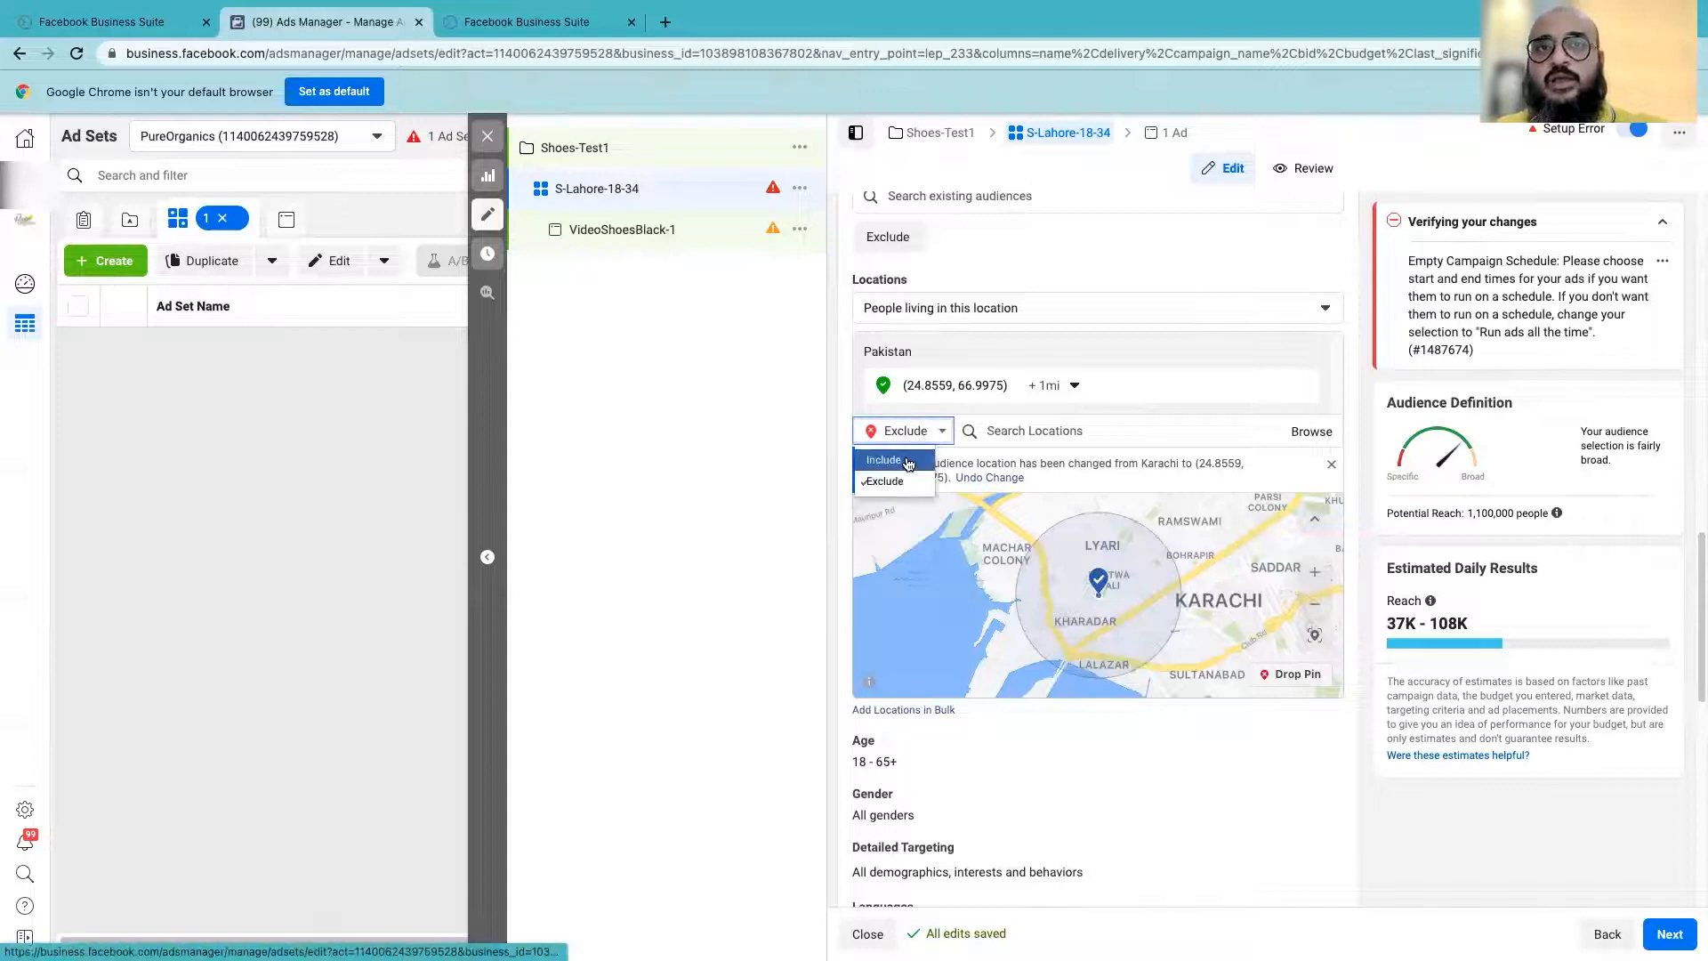
{"action": "left_click", "coordinate": [907, 461]}
{"action": "left_click", "coordinate": [934, 436]}
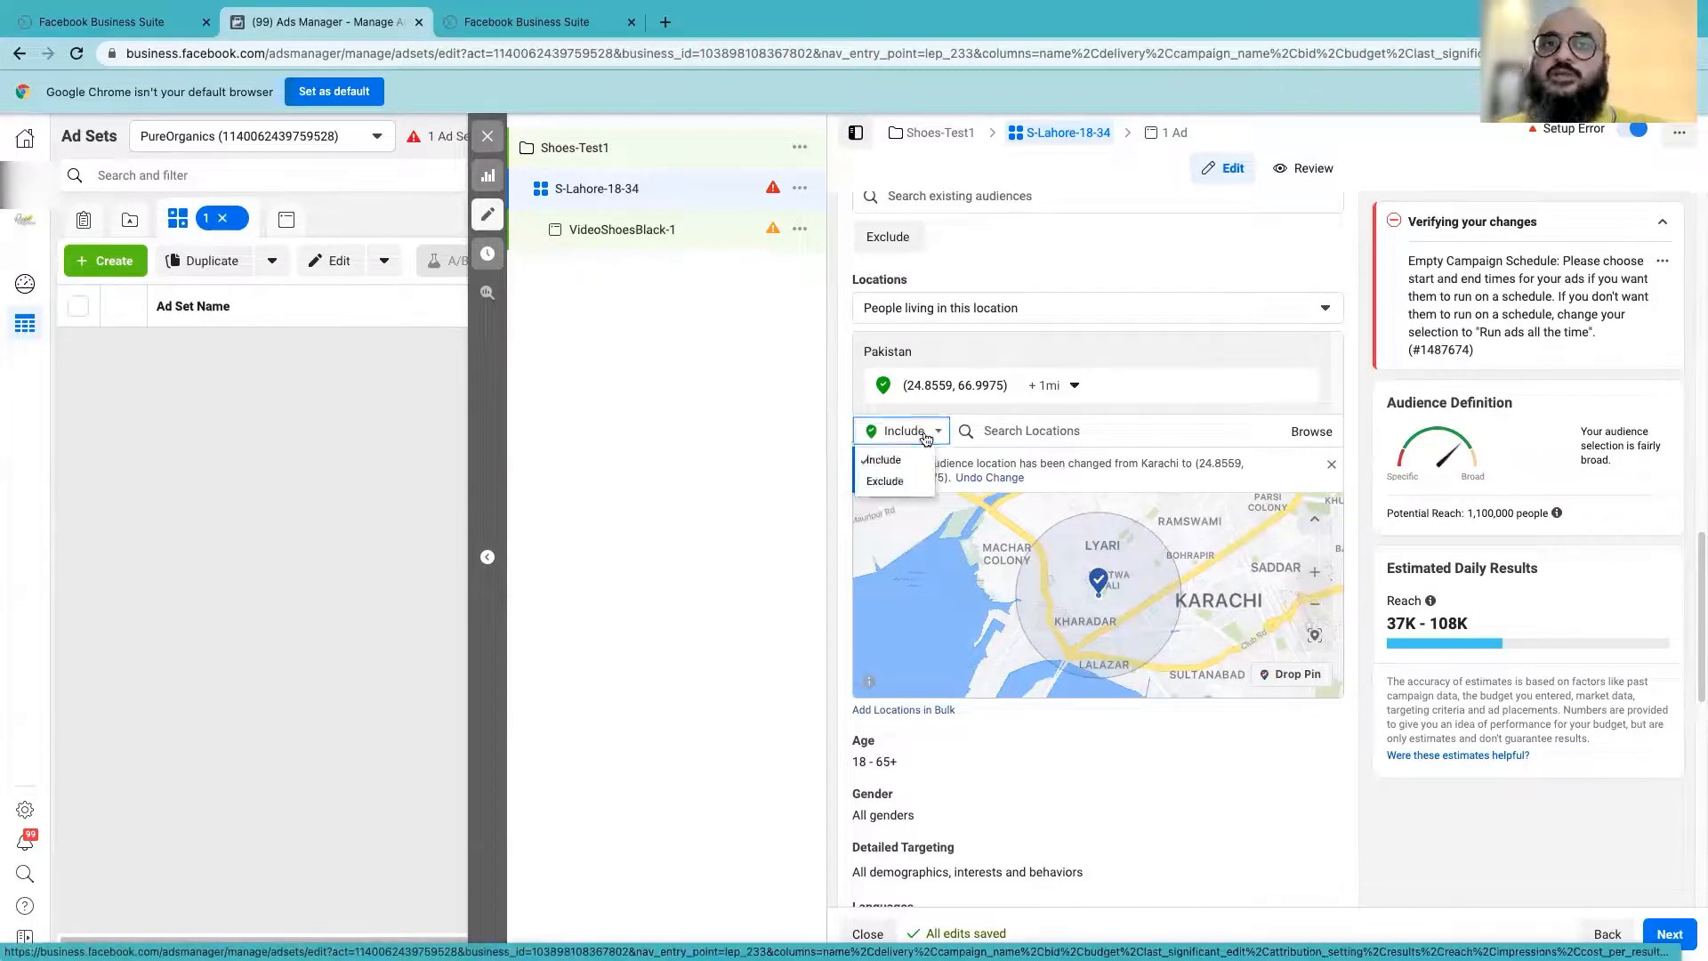
{"action": "left_click", "coordinate": [907, 485]}
{"action": "left_click", "coordinate": [1015, 433]}
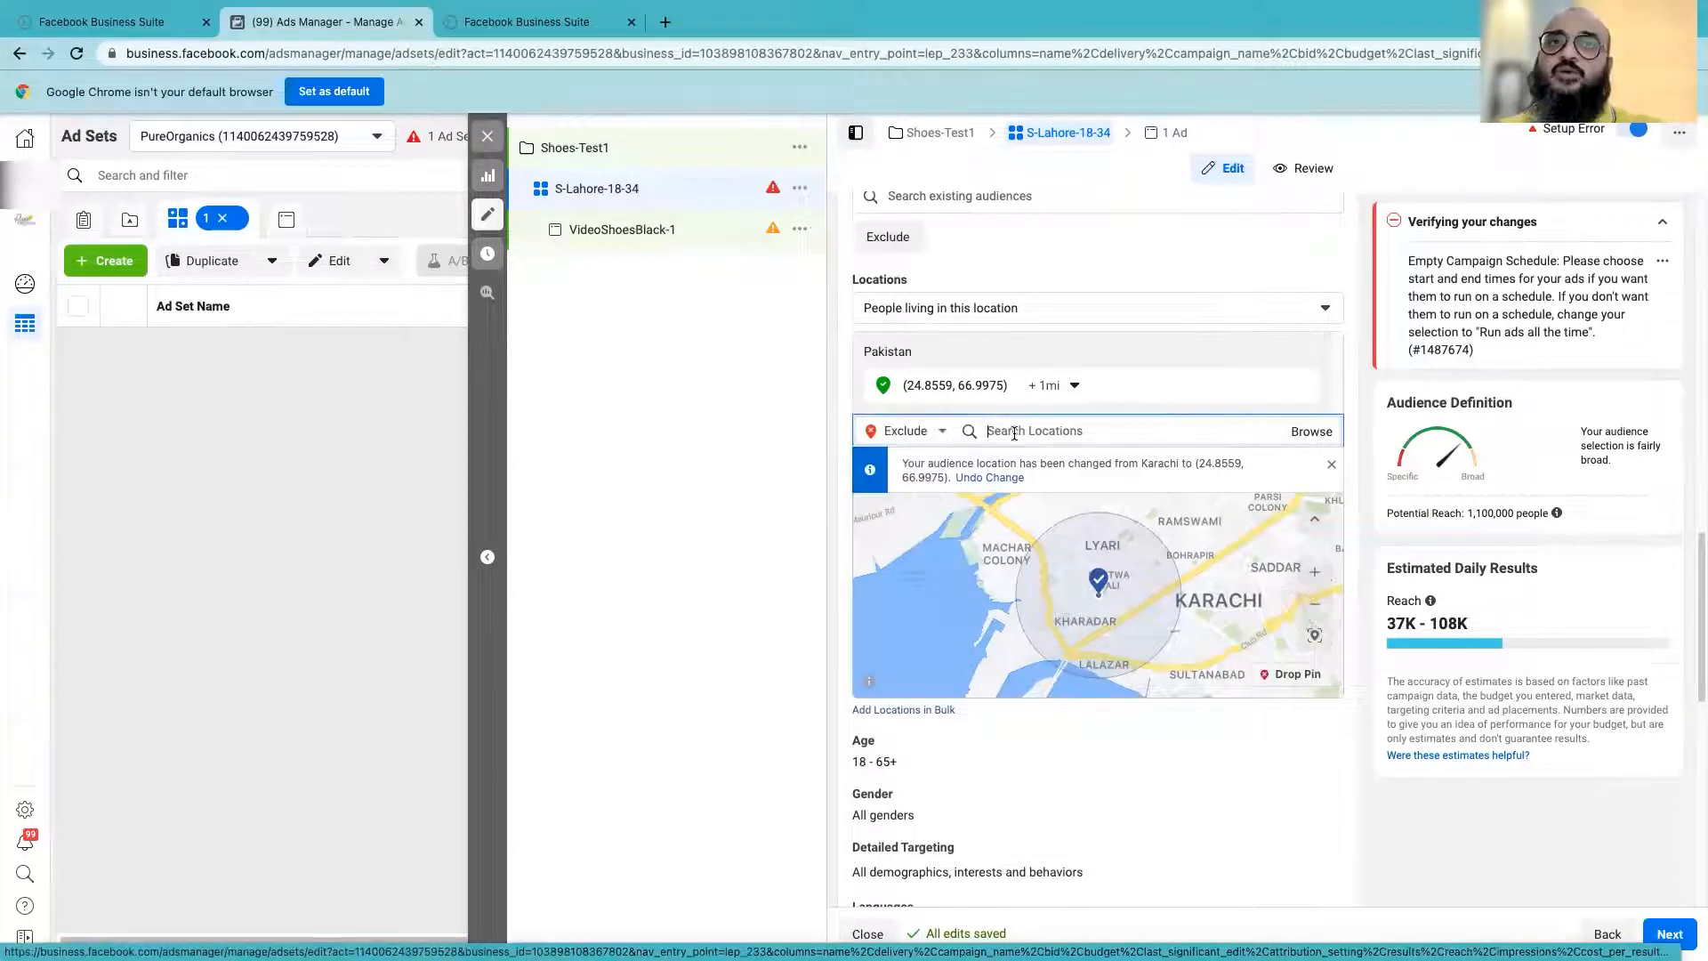
- Remove the Pritchard Rd pin from the Pakistan locations and keep the audience type as People living in this location
{"action": "left_click", "coordinate": [1069, 390]}
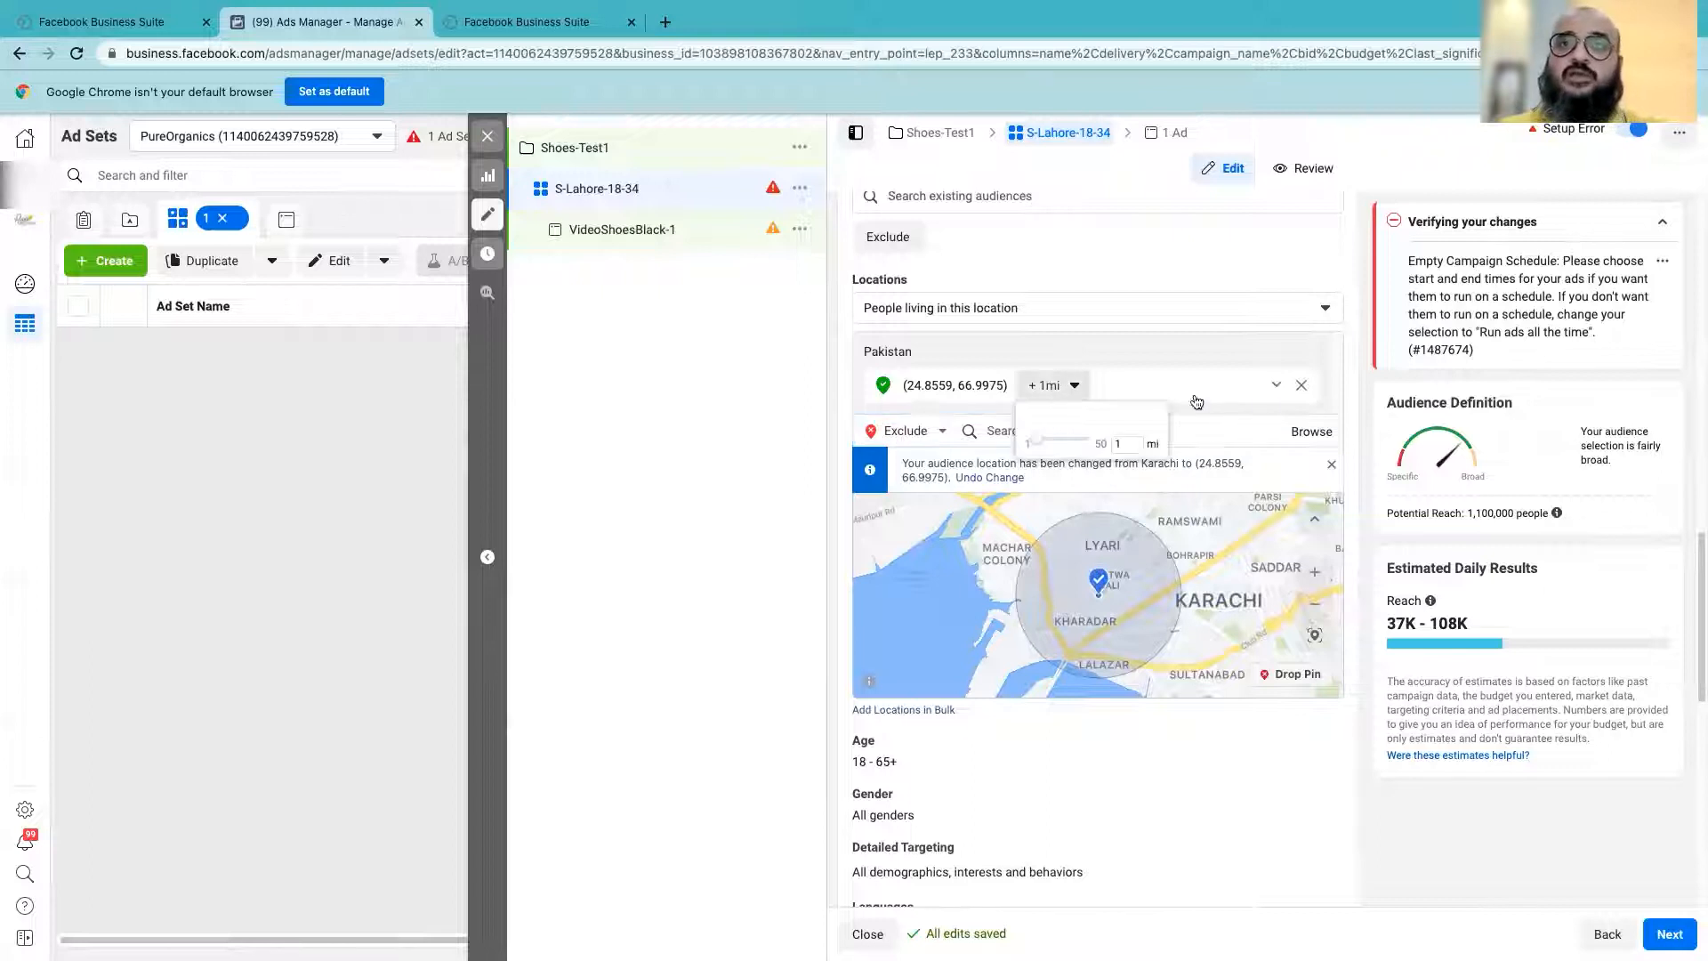
{"action": "left_click", "coordinate": [1302, 388]}
{"action": "left_click", "coordinate": [1005, 365]}
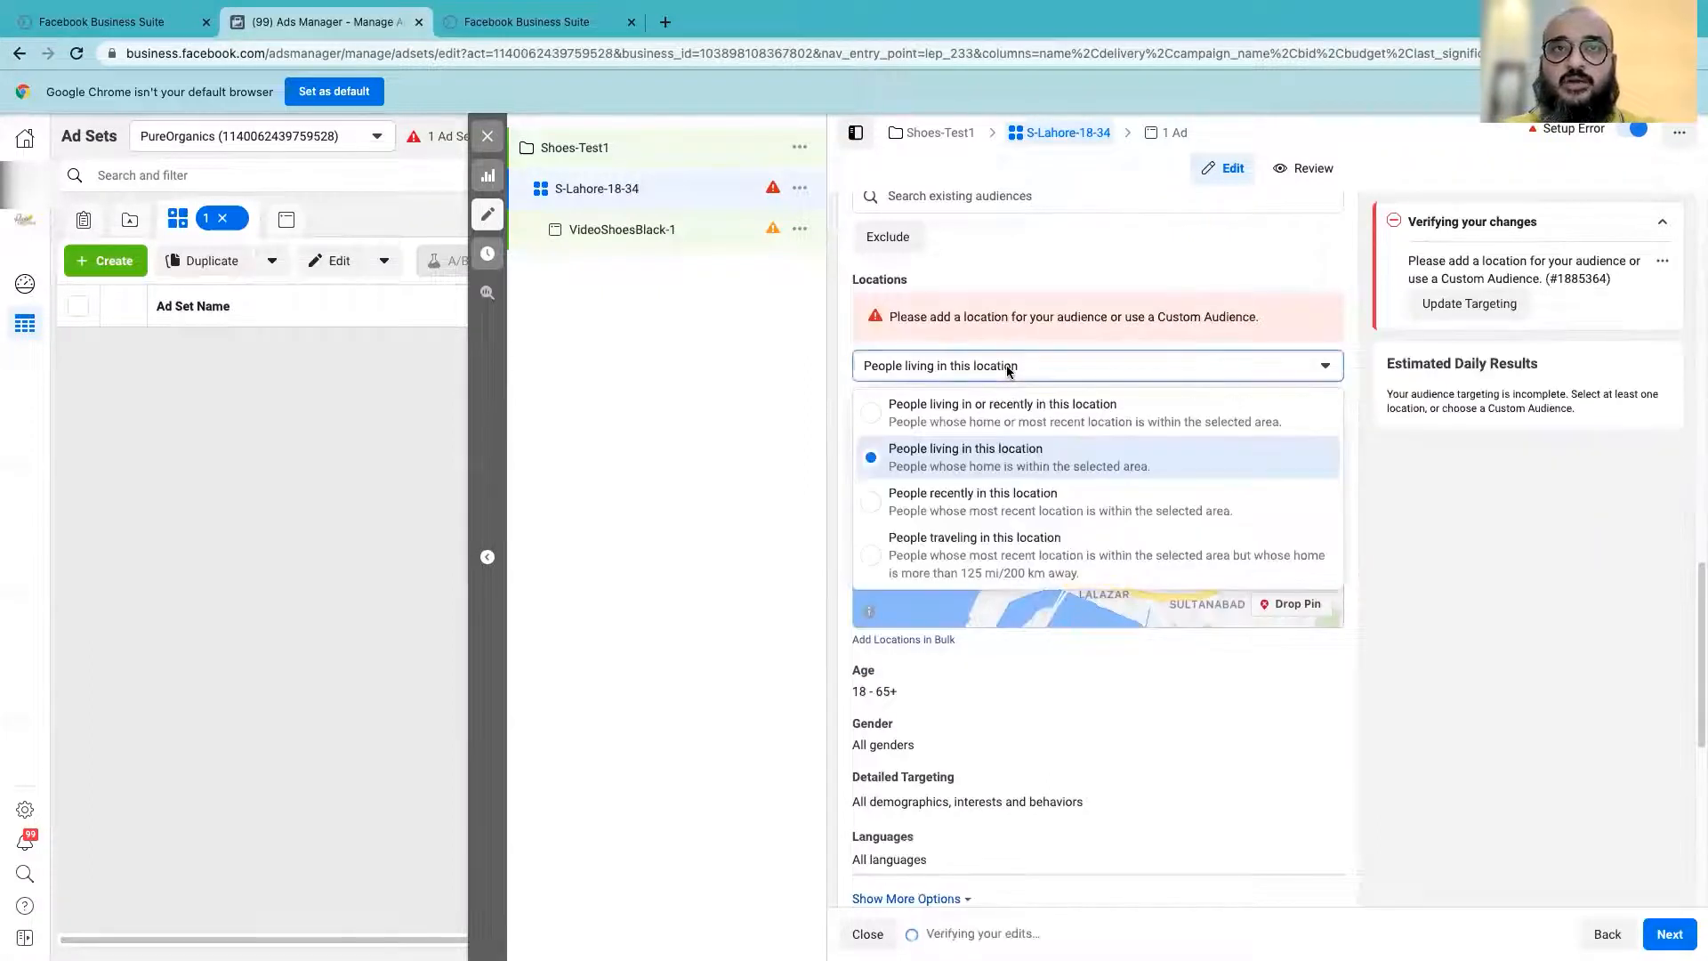
{"action": "left_click", "coordinate": [1014, 458]}
{"action": "left_click", "coordinate": [1023, 405]}
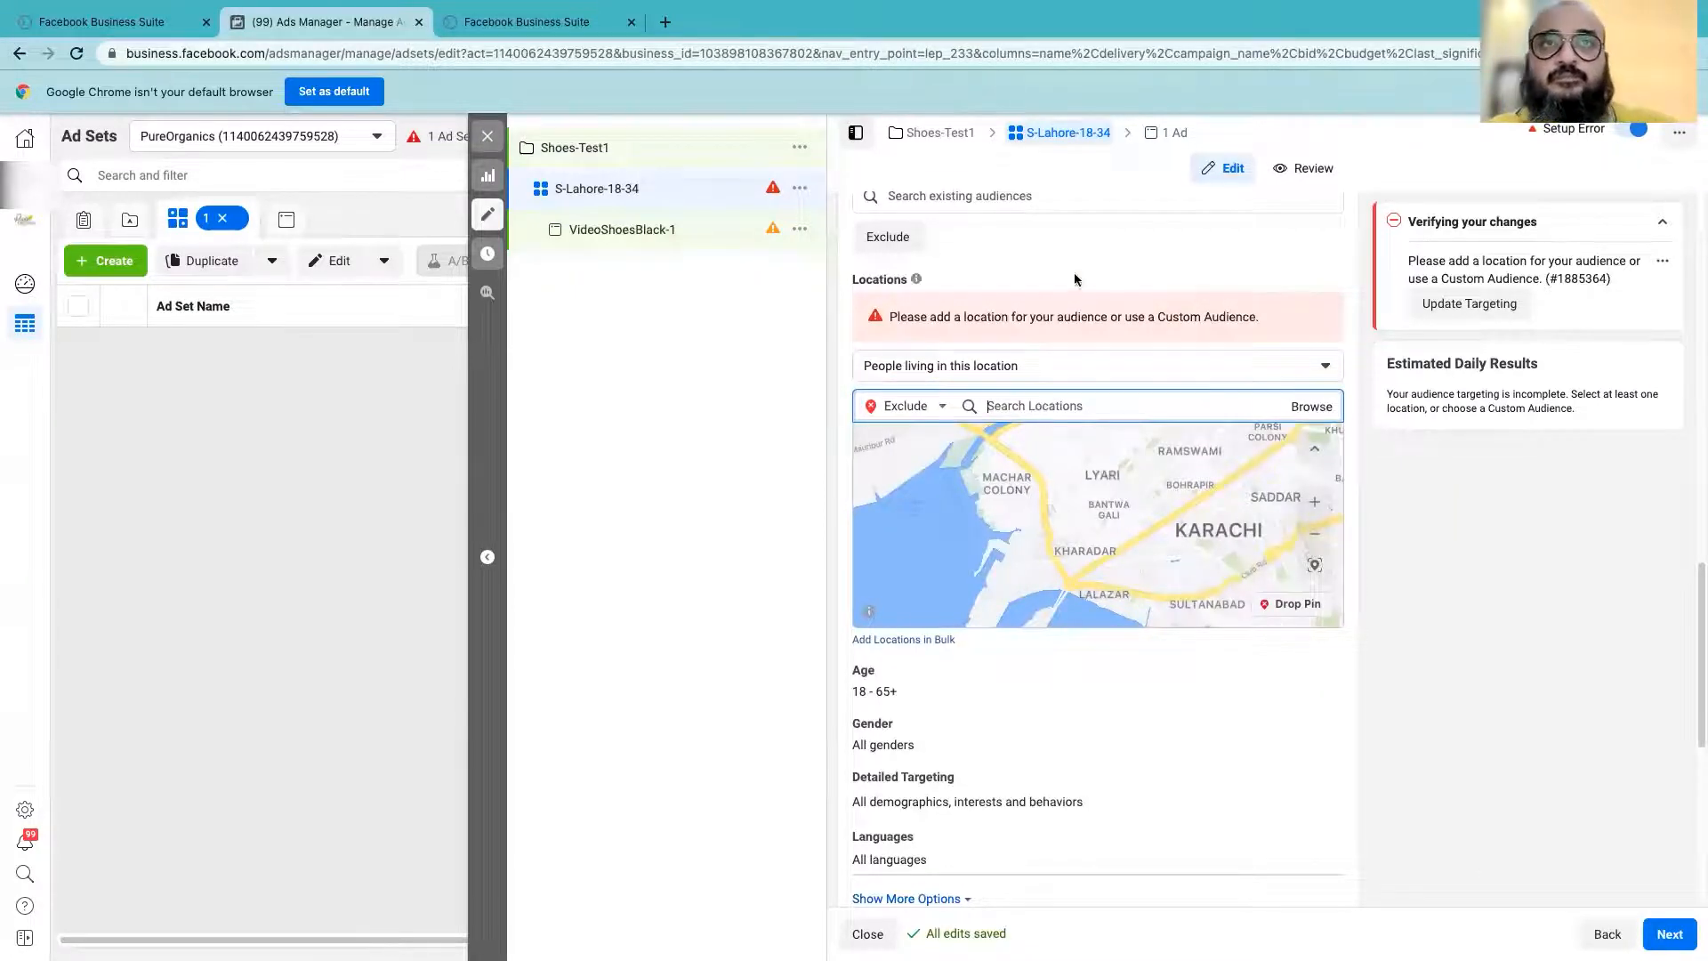
- Reselect People living in this location and try to drop an Exclude pin on central Karachi
{"action": "scroll", "coordinate": [1074, 280], "scroll_direction": "up", "scroll_amount": 2}
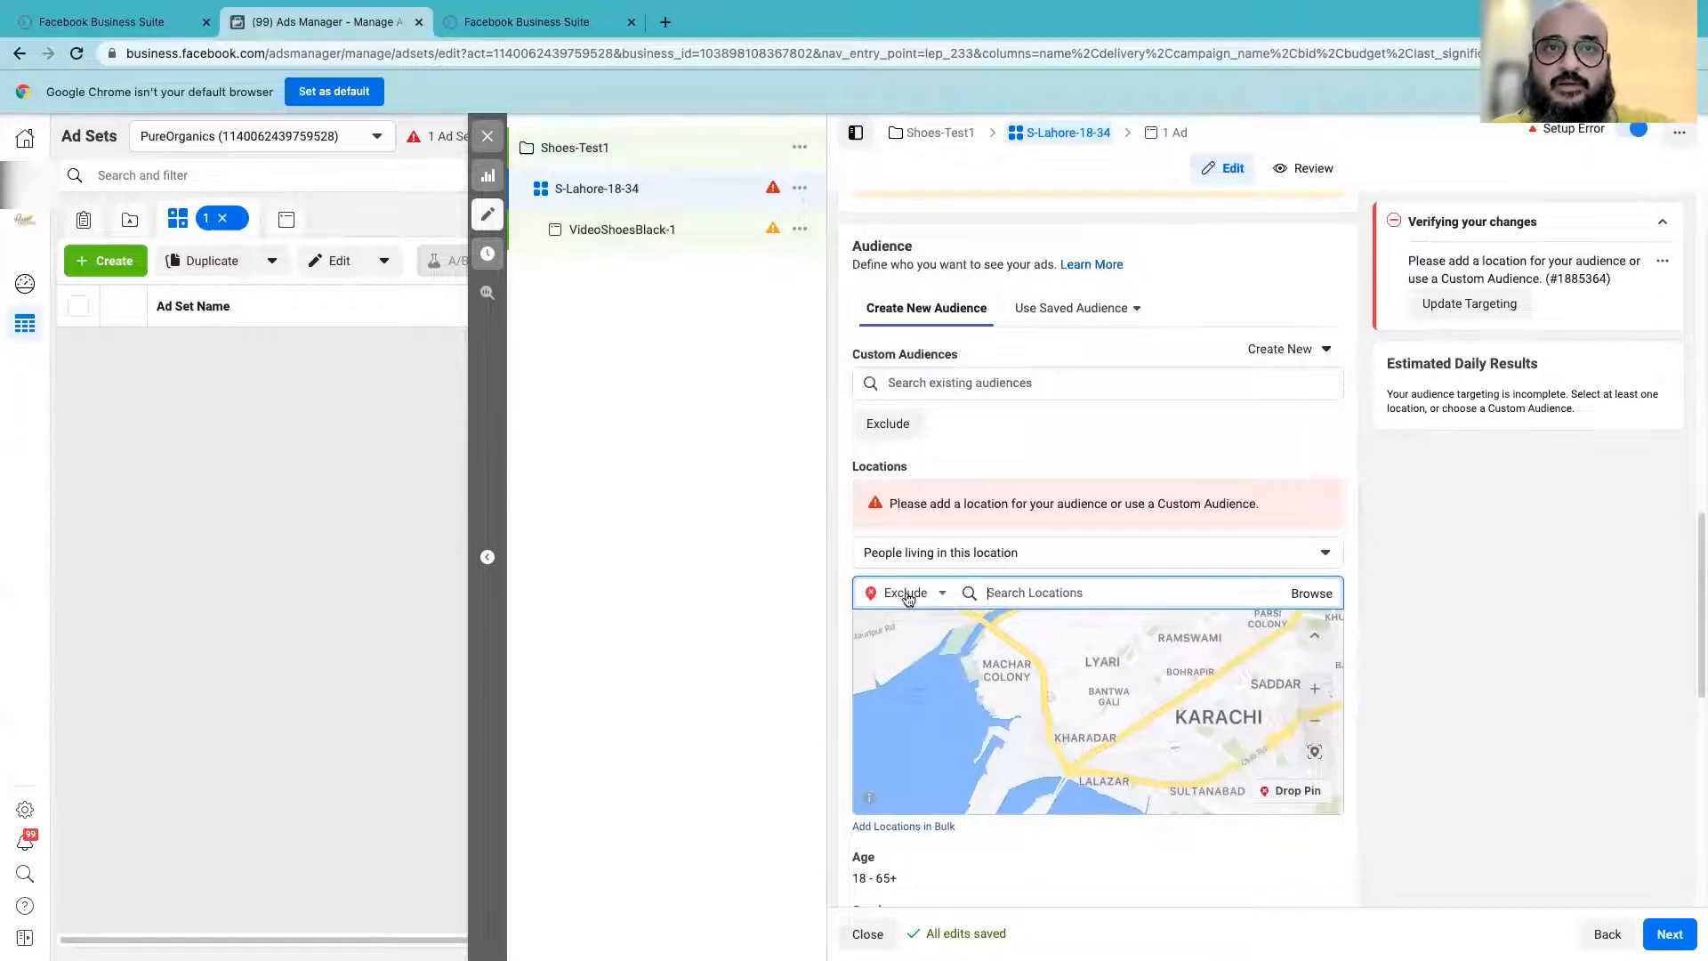
{"action": "left_click", "coordinate": [901, 638]}
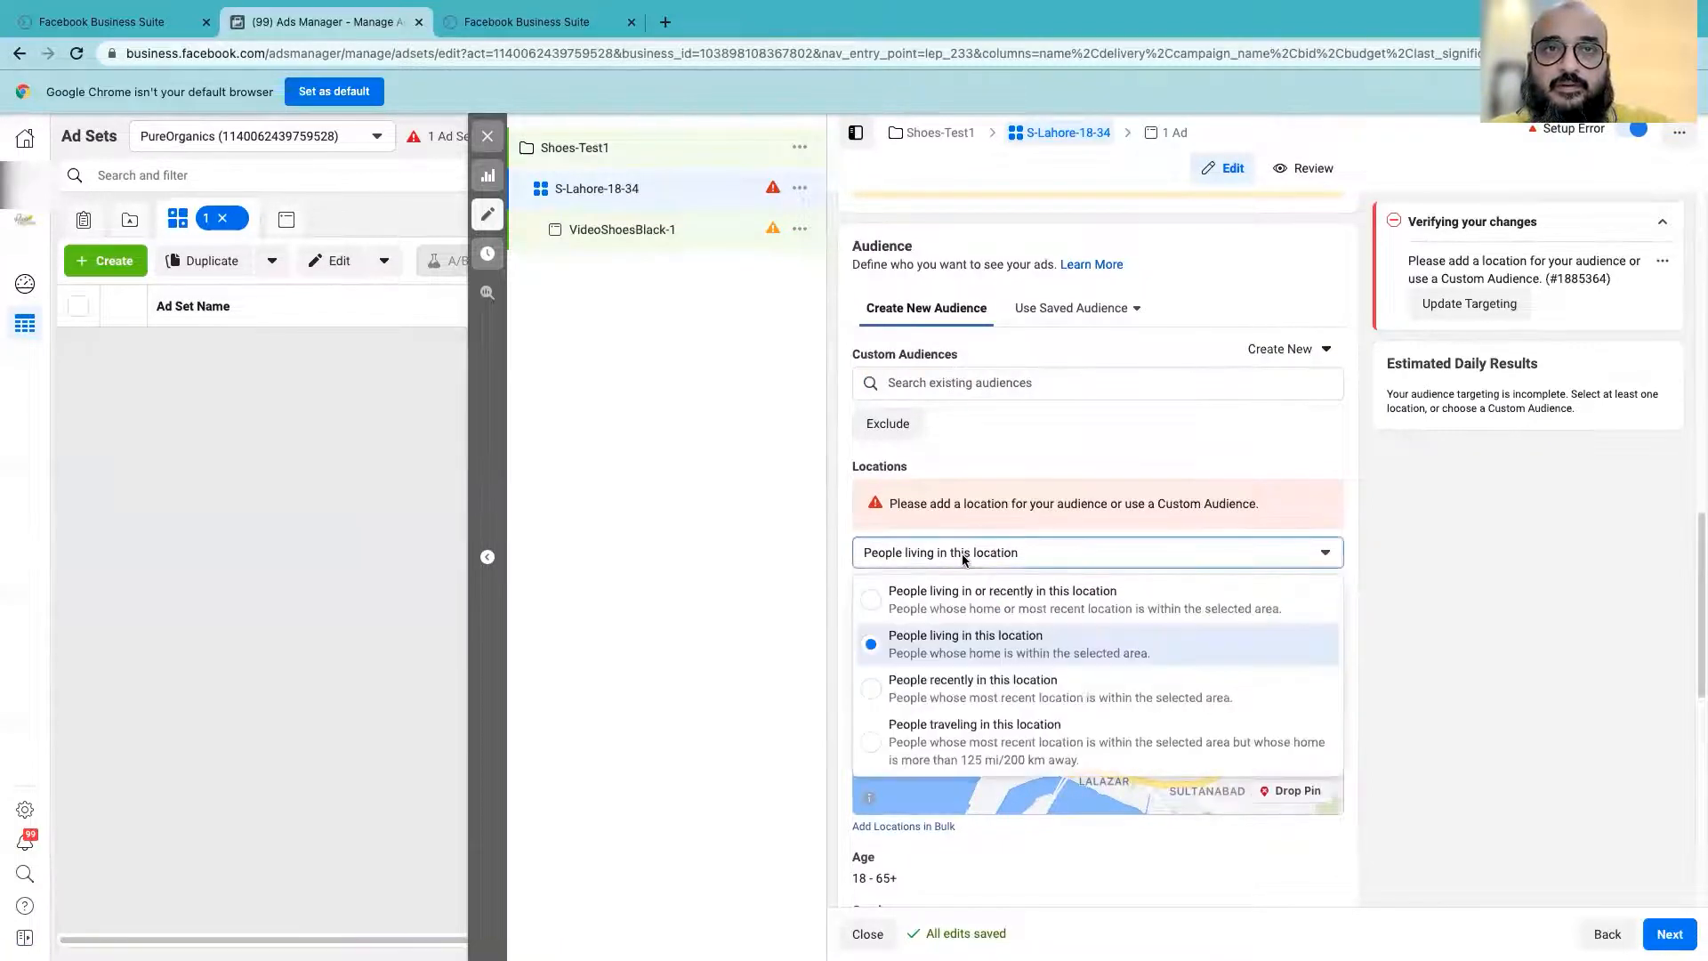
{"action": "left_click", "coordinate": [979, 637]}
{"action": "scroll", "coordinate": [1150, 481], "scroll_direction": "down", "scroll_amount": 2}
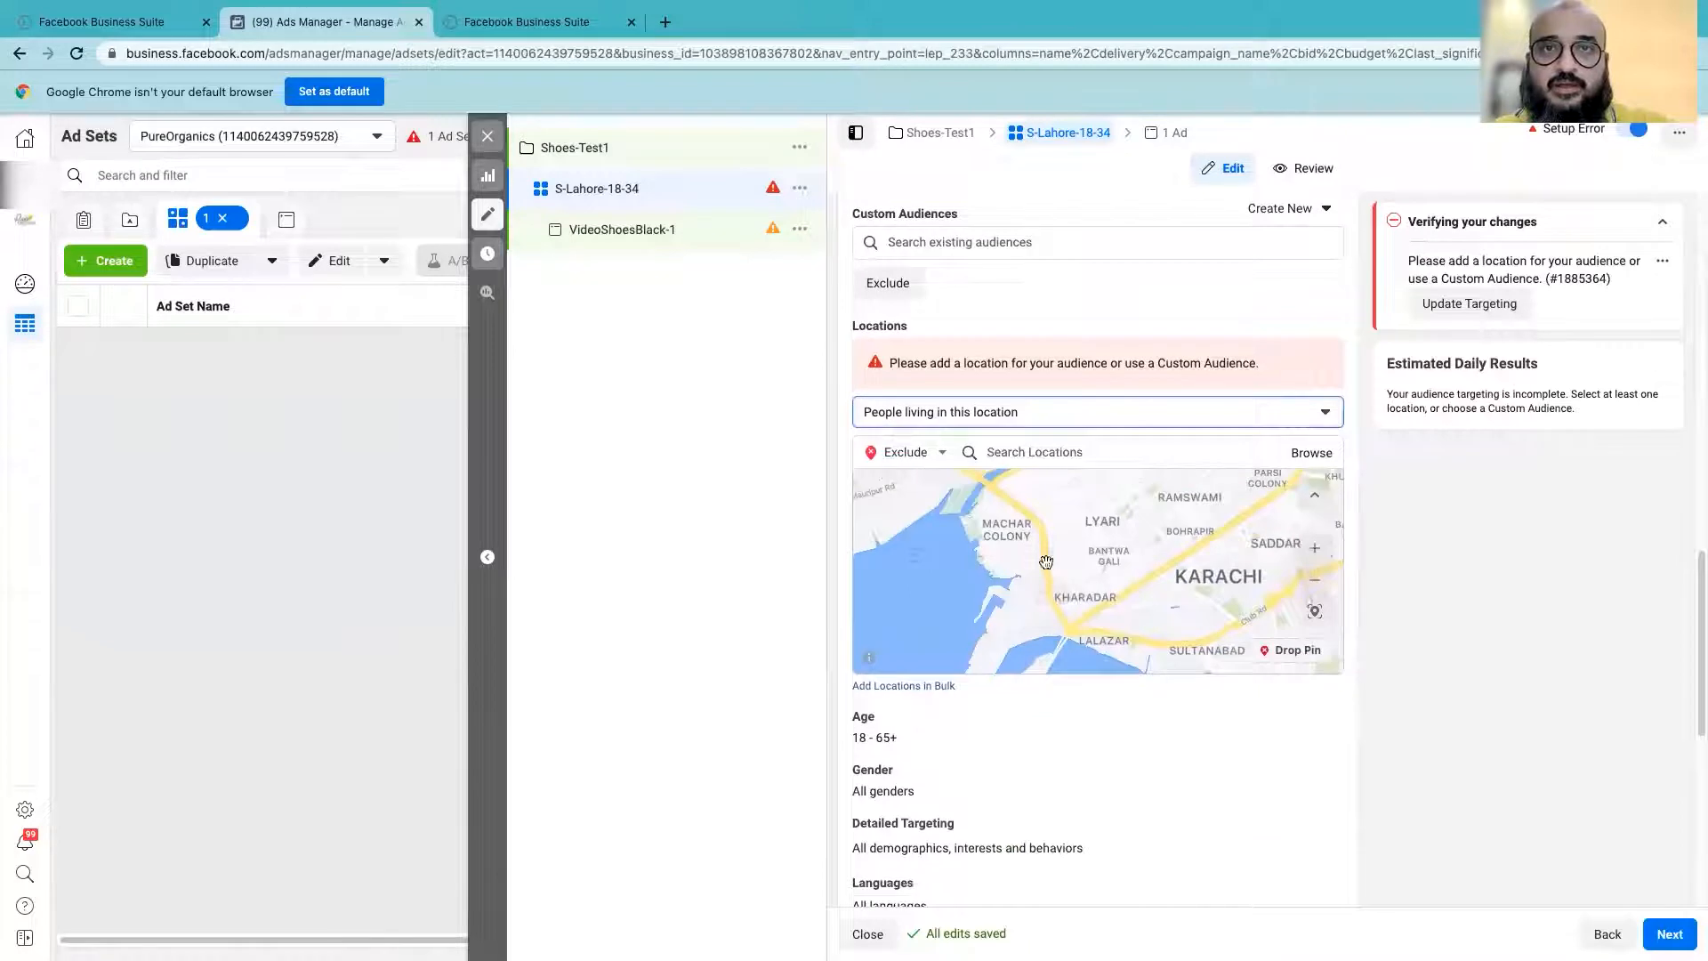
{"action": "left_click", "coordinate": [1222, 583]}
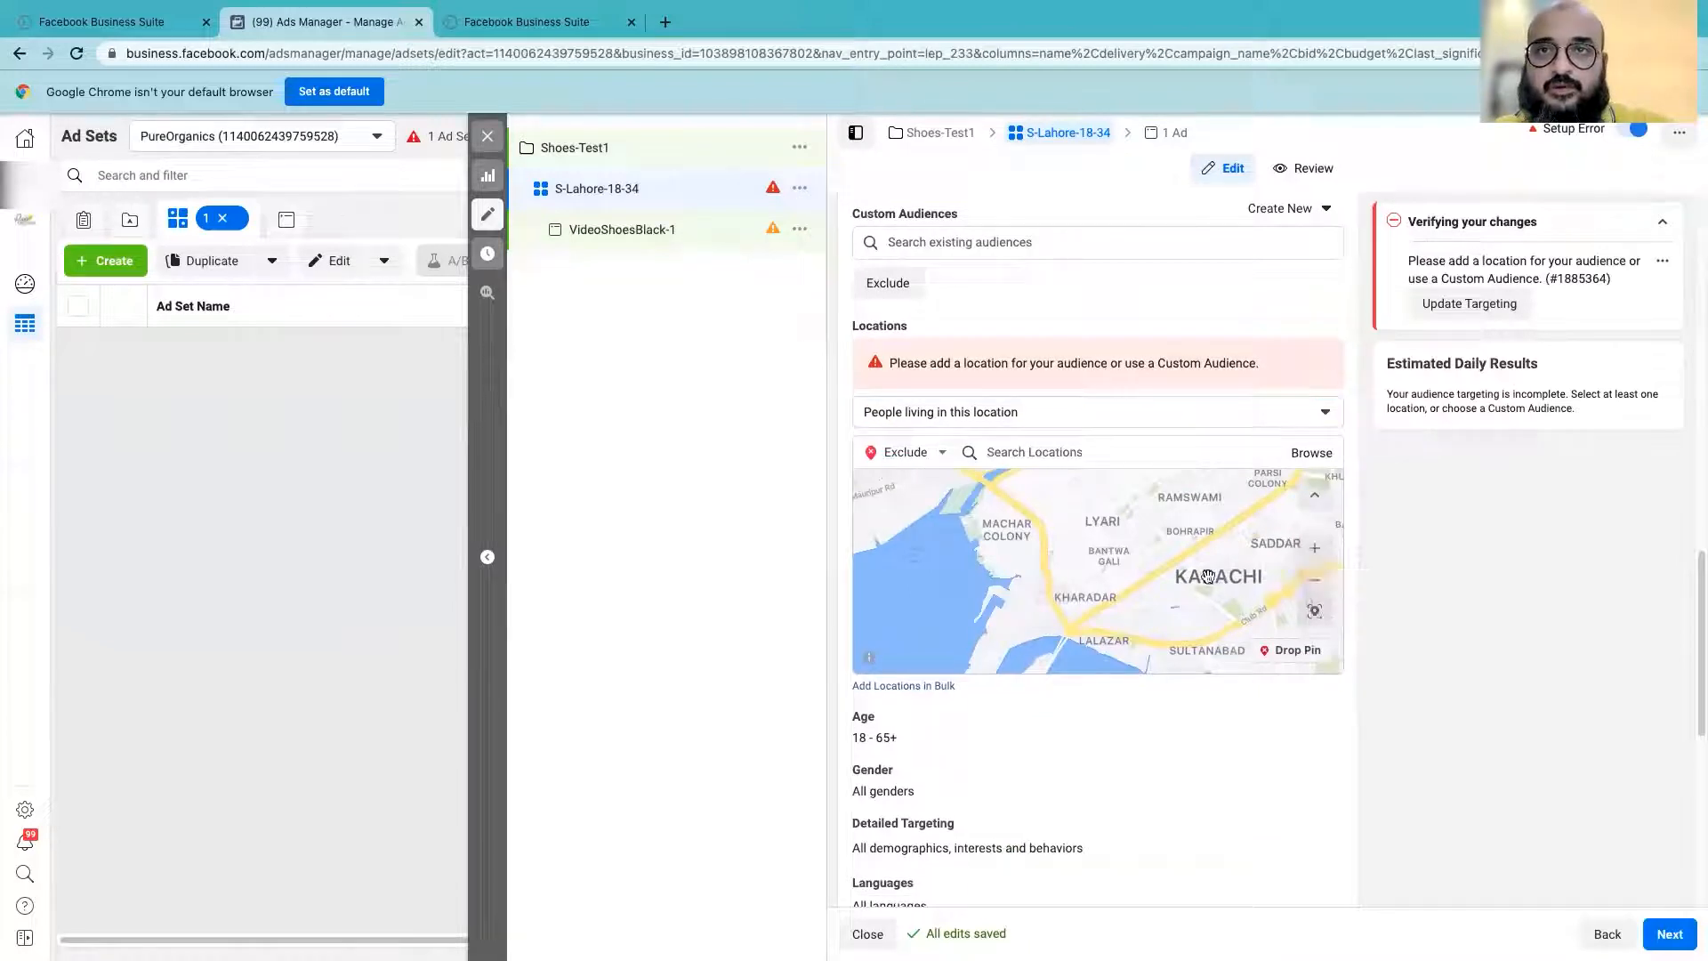
{"action": "left_click", "coordinate": [1291, 649]}
{"action": "left_click", "coordinate": [1227, 578]}
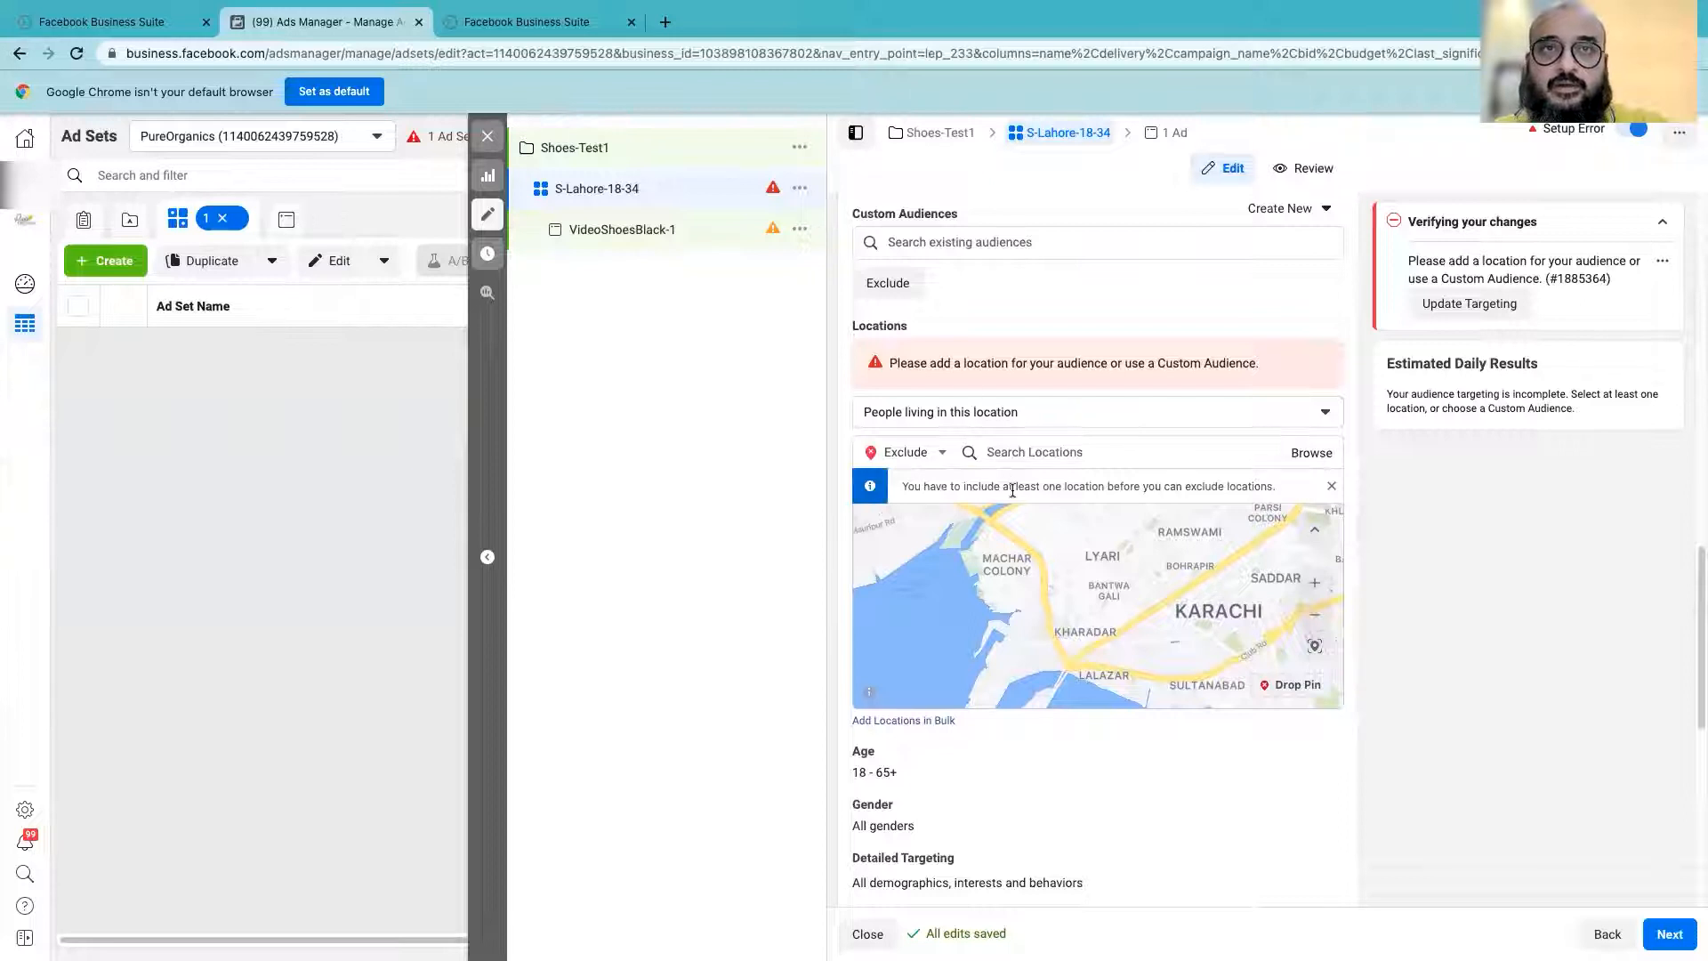
- Leave the ad set editor, clear the ad set selection, and open the Shoes-Test1 campaign for editing
{"action": "key", "text": "Escape"}
{"action": "left_click", "coordinate": [1048, 342]}
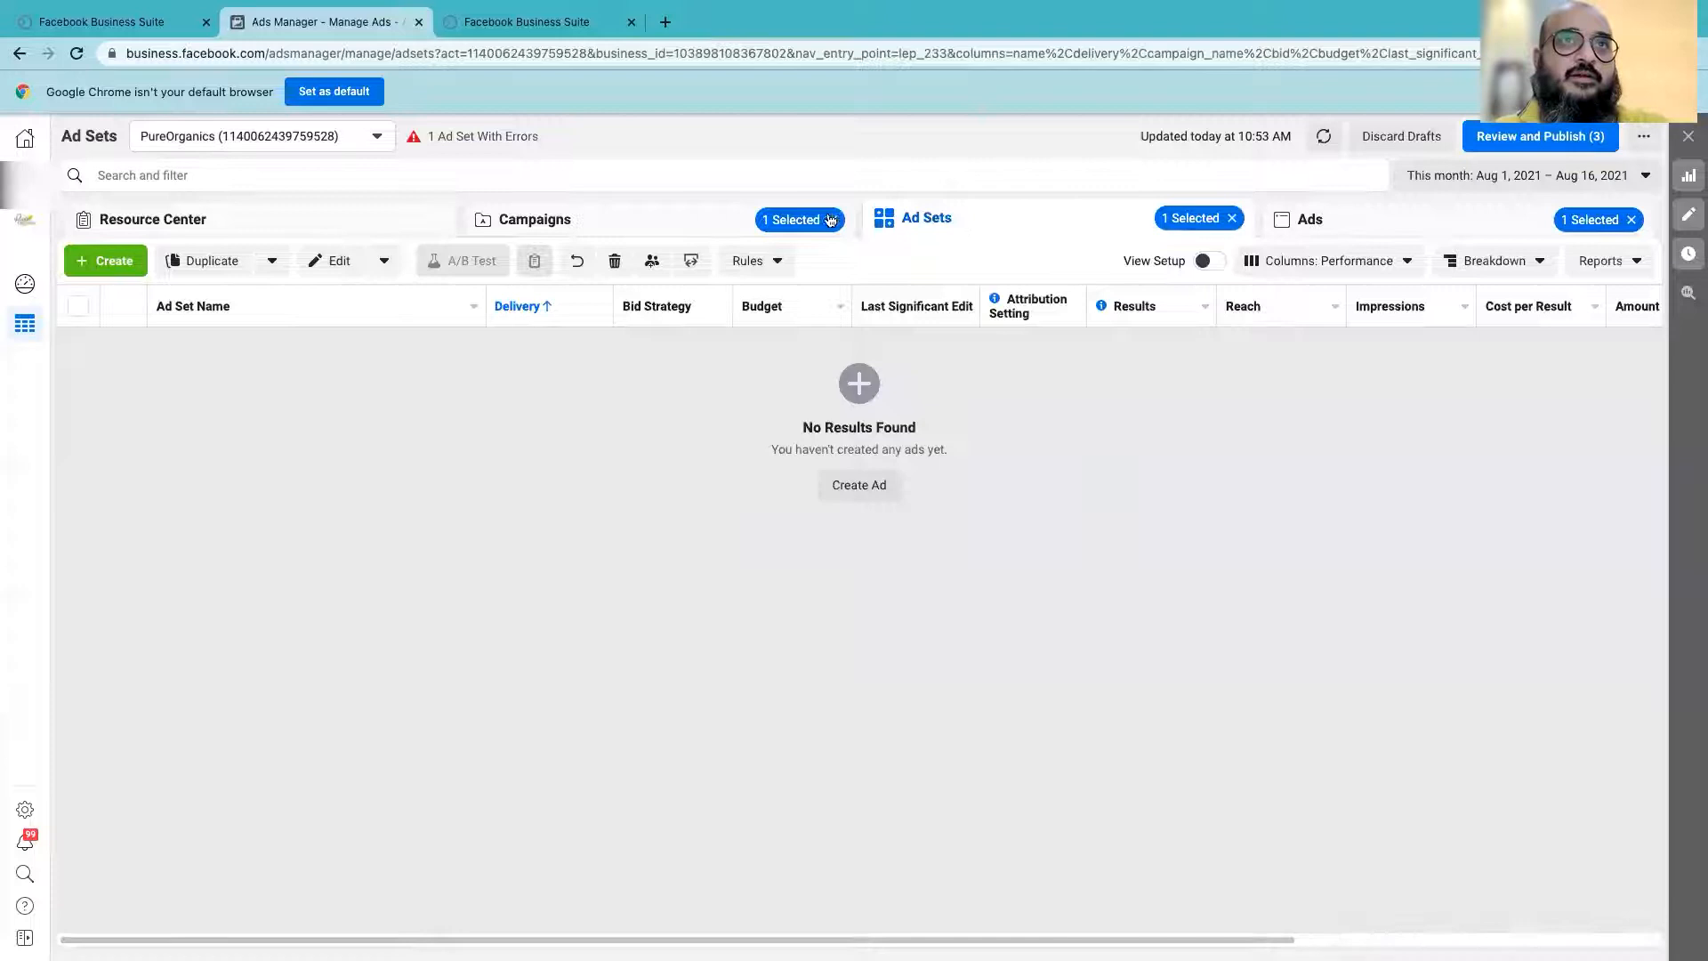
{"action": "left_click", "coordinate": [1232, 219]}
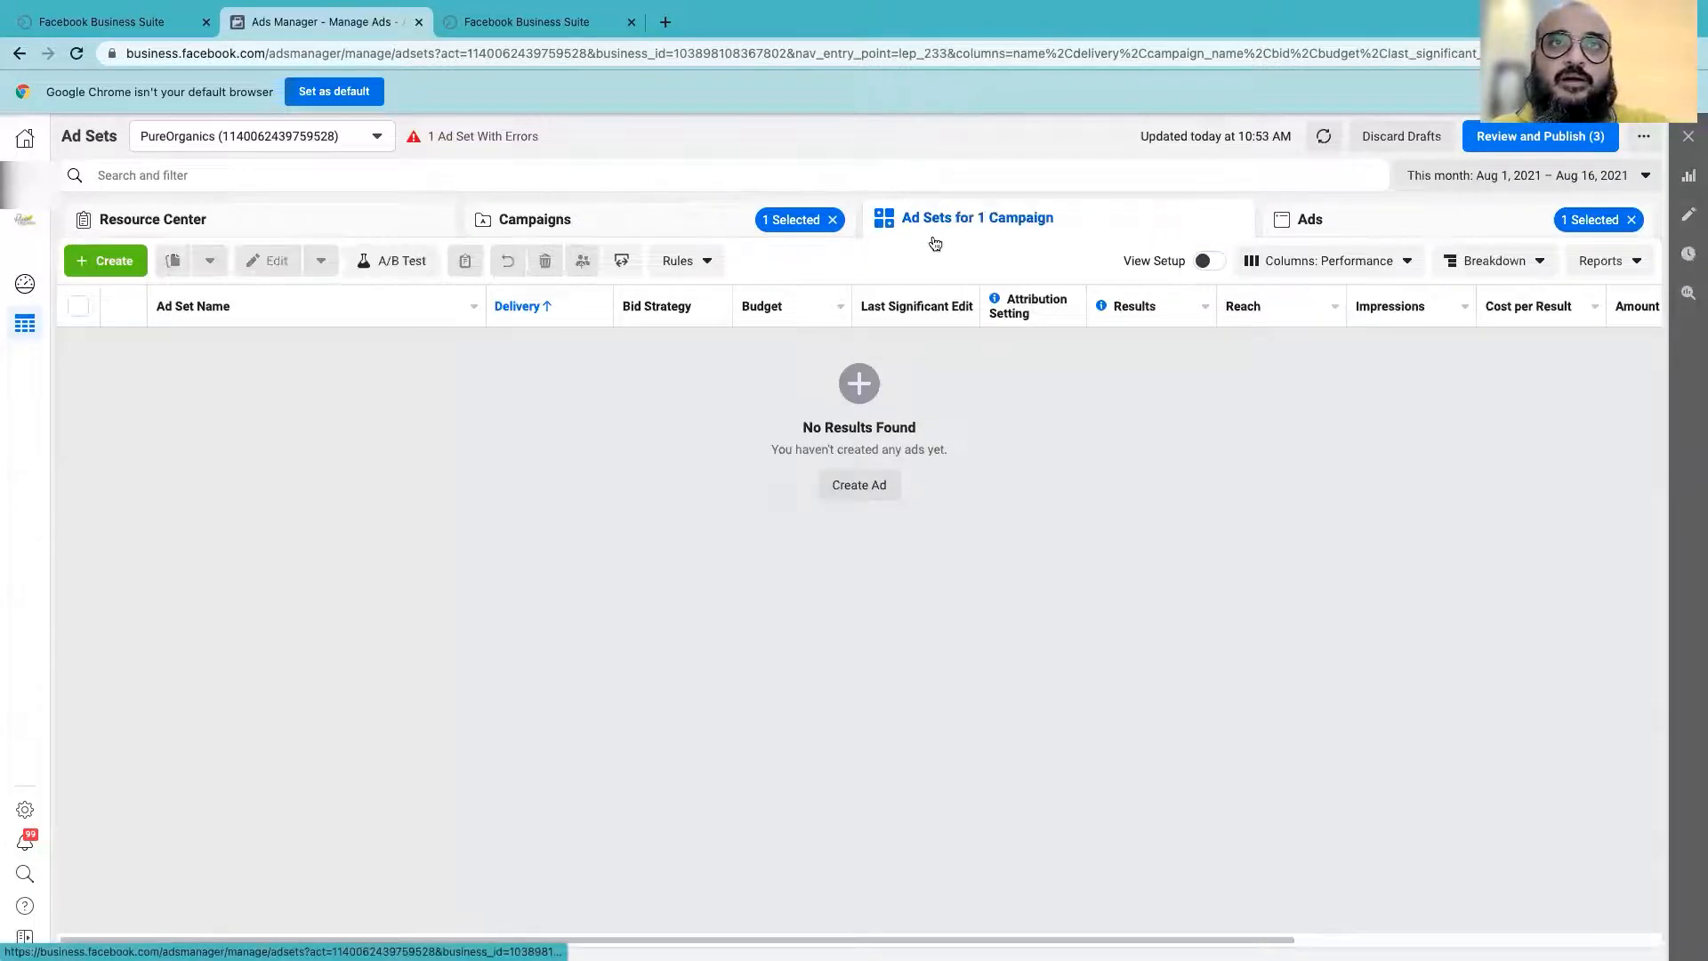
{"action": "left_click", "coordinate": [649, 223]}
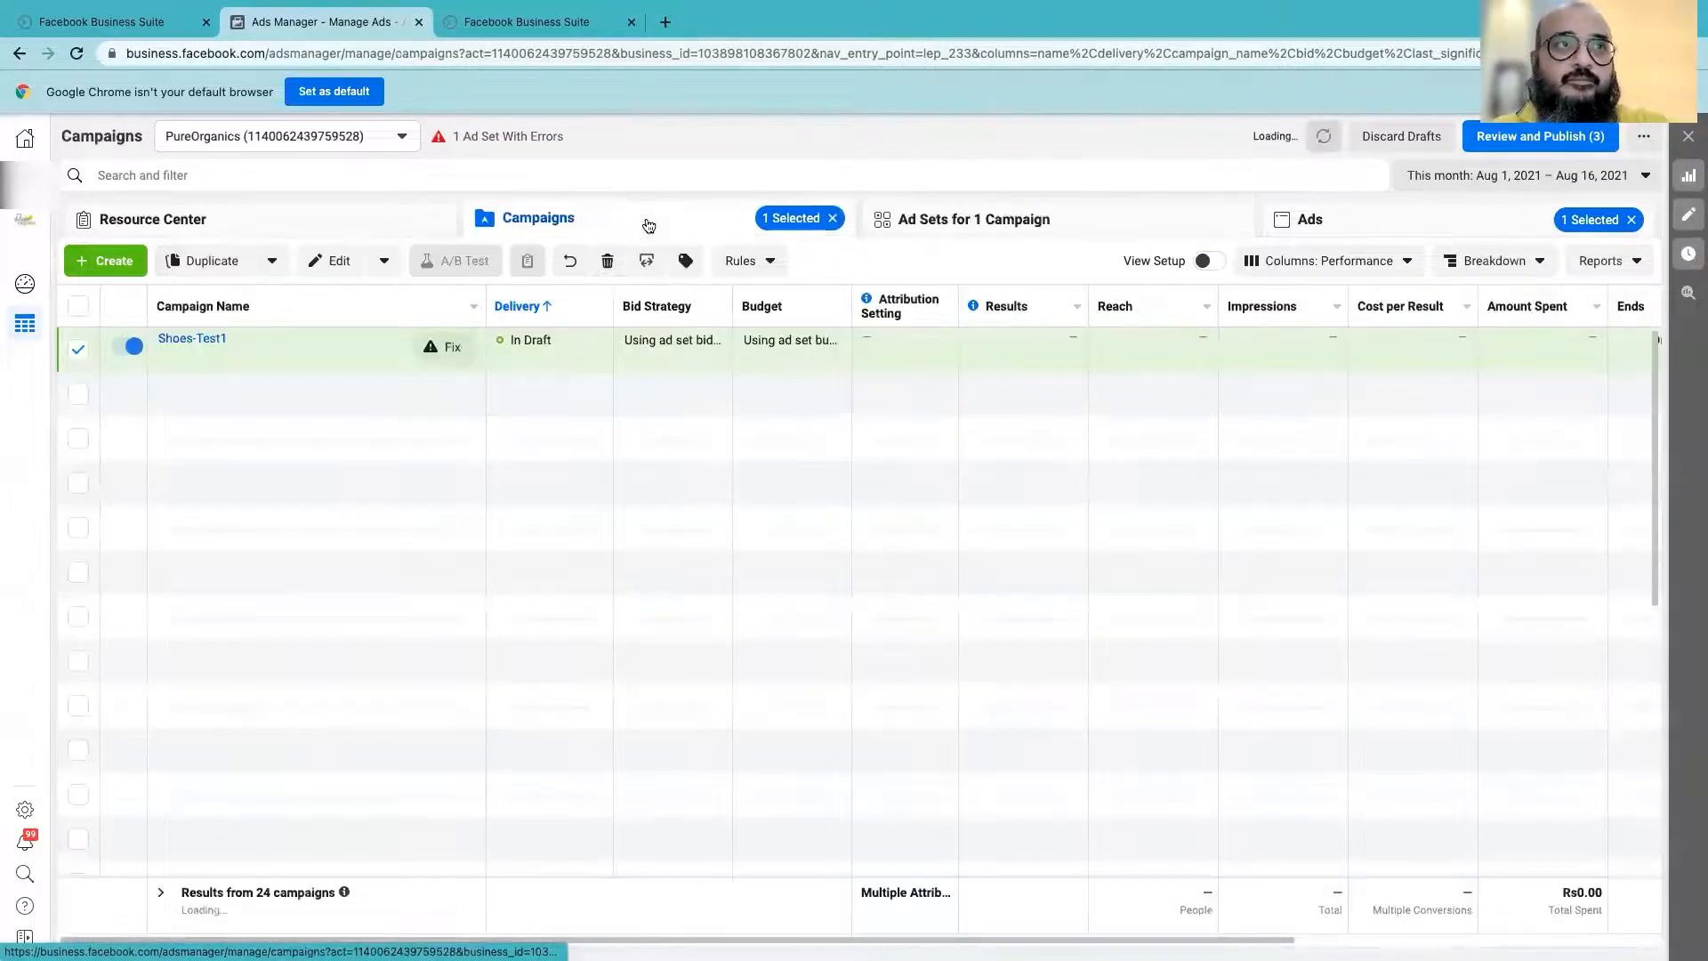
{"action": "left_click", "coordinate": [313, 272]}
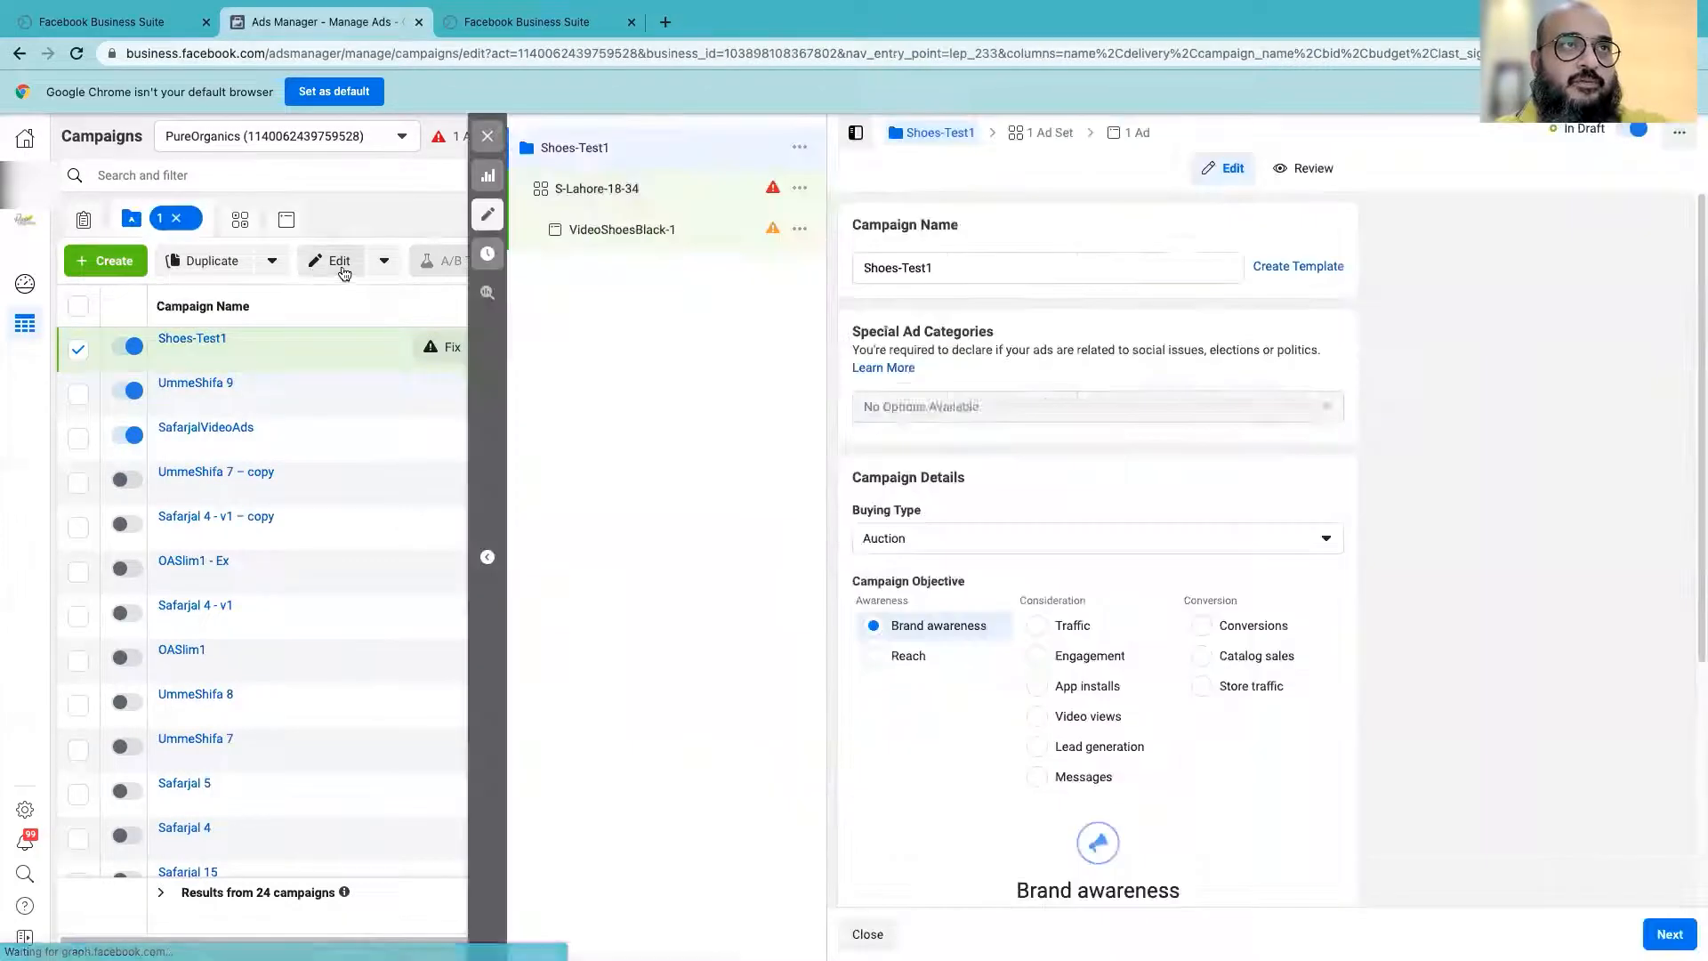
- Open the S-Lahore-18-34 ad set and add Karachi, Sindh, Pakistan as an included location
{"action": "scroll", "coordinate": [1151, 446], "scroll_direction": "down", "scroll_amount": 5}
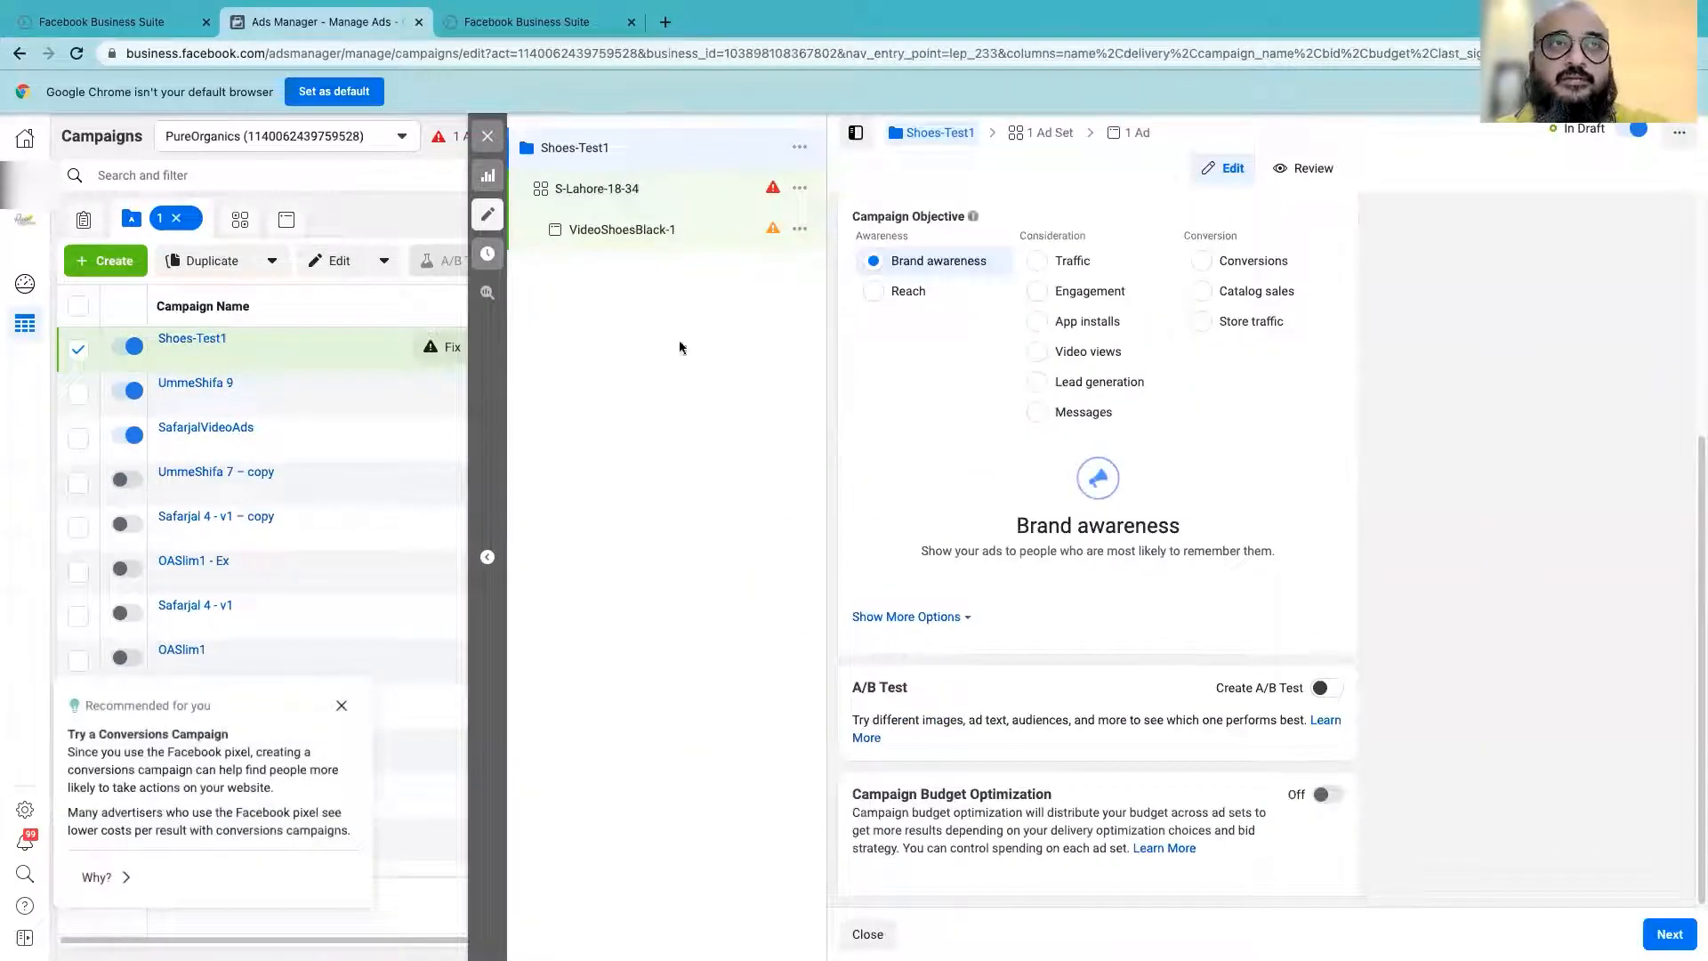
{"action": "left_click", "coordinate": [618, 191]}
{"action": "scroll", "coordinate": [1300, 567], "scroll_direction": "down", "scroll_amount": 15}
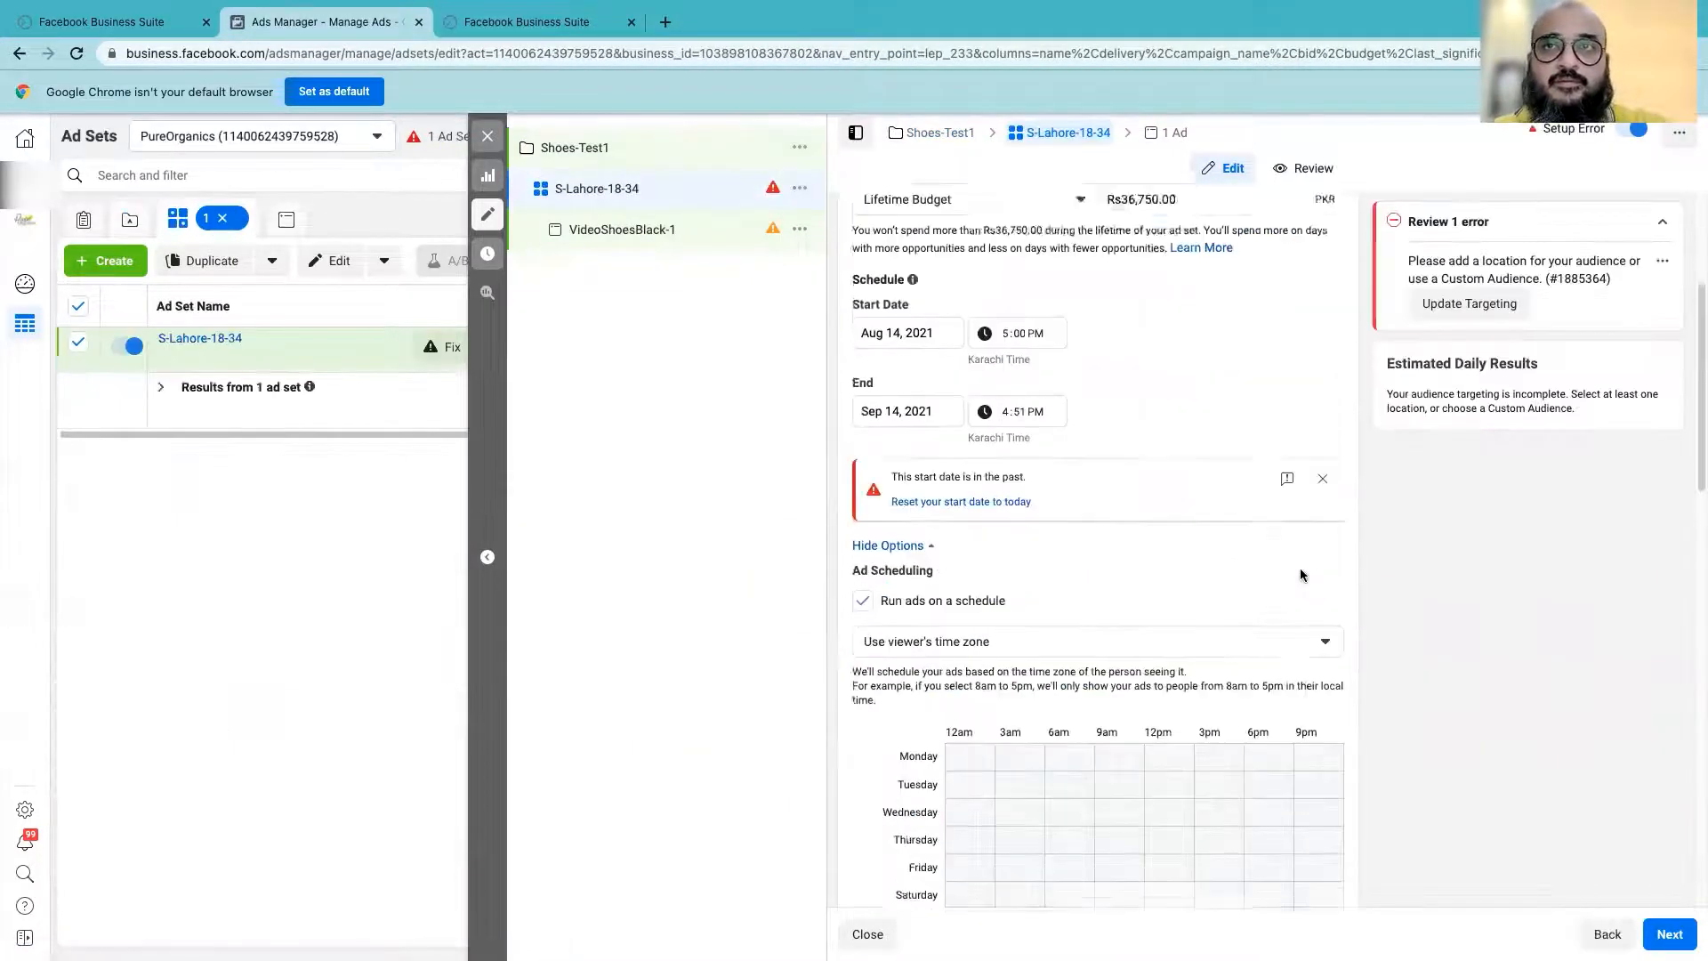
{"action": "scroll", "coordinate": [1299, 567], "scroll_direction": "up", "scroll_amount": 1}
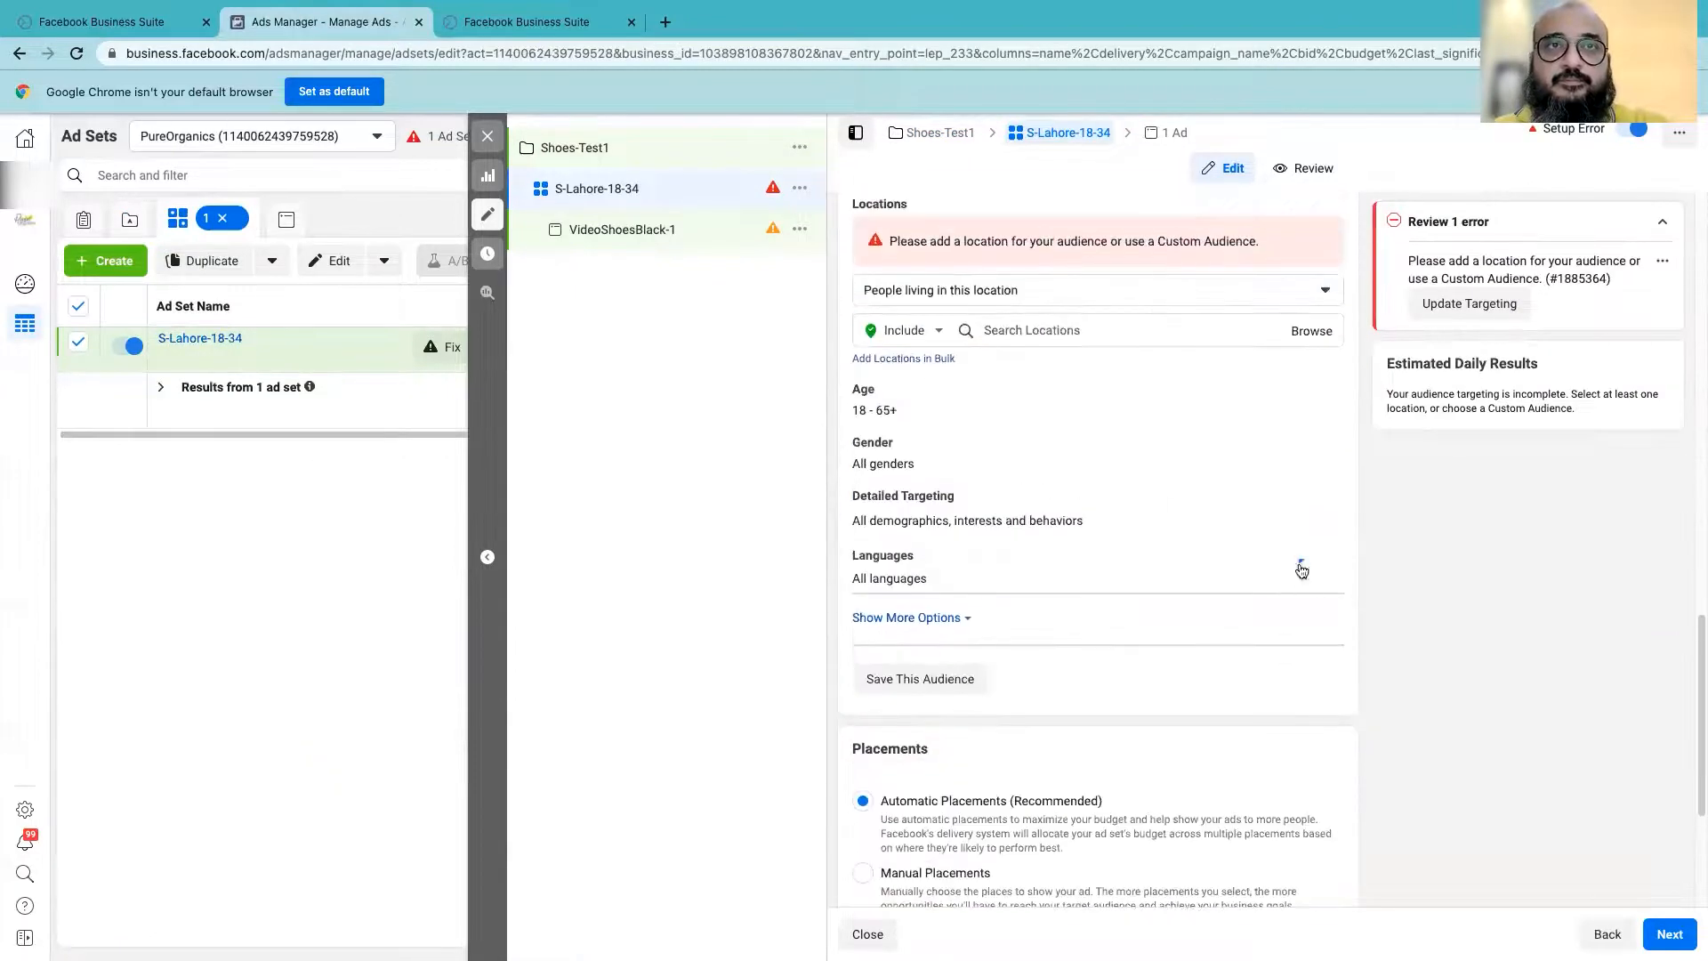
{"action": "left_click", "coordinate": [1106, 317]}
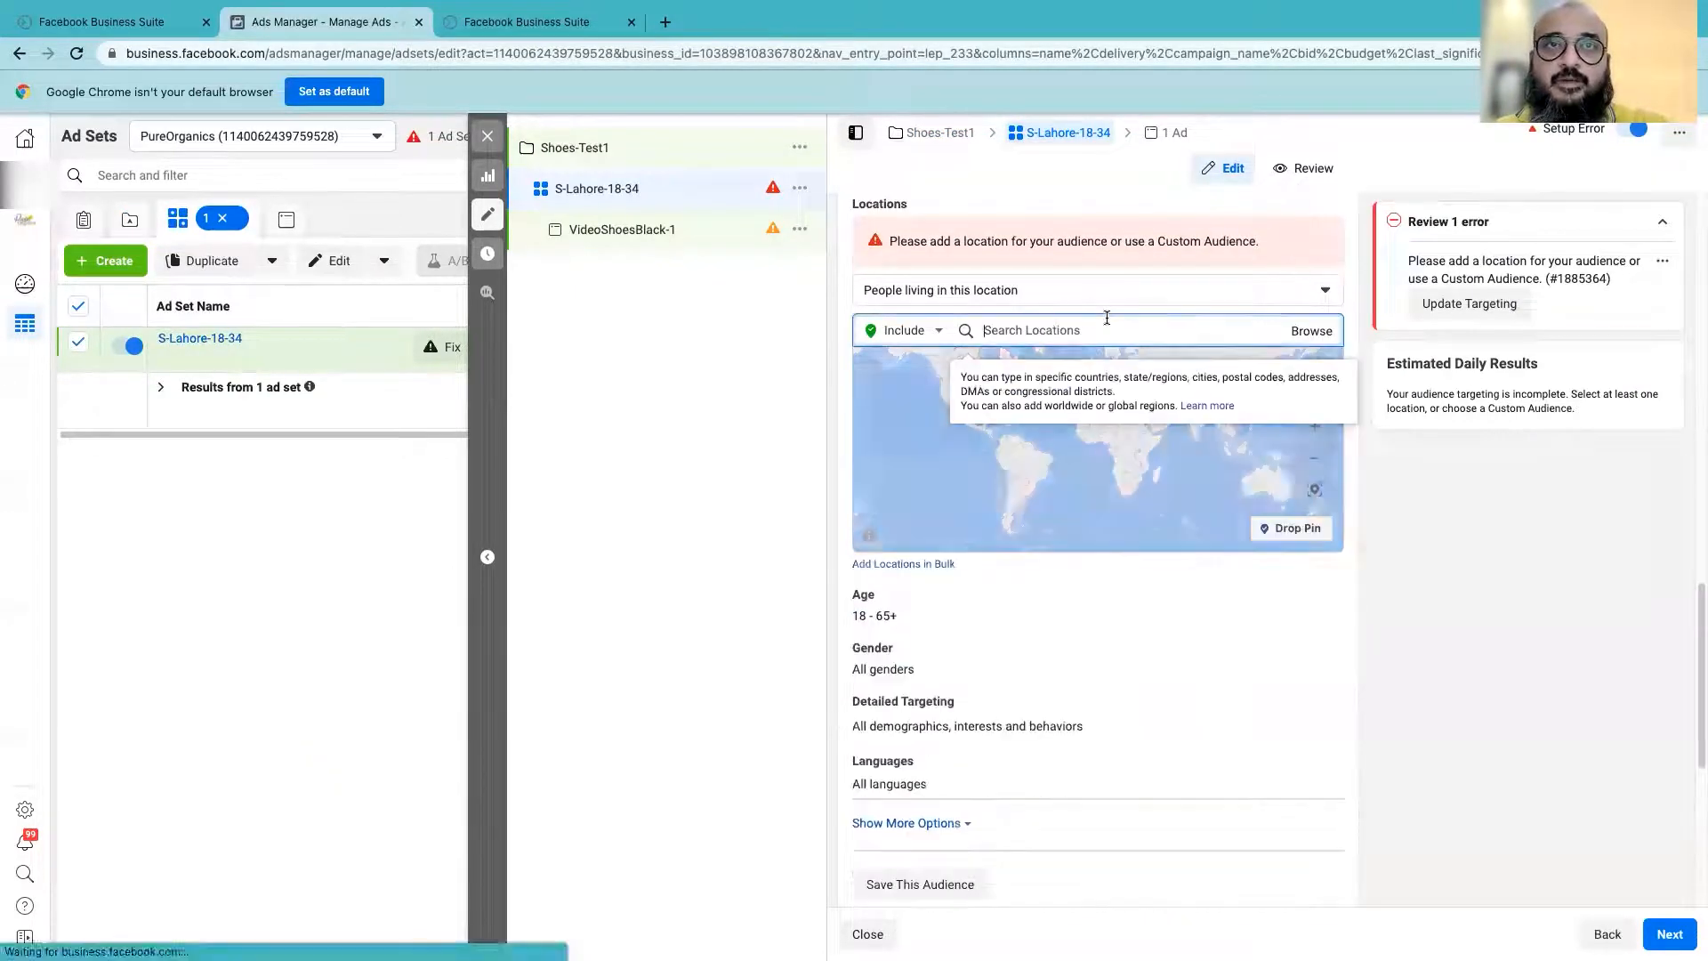
{"action": "type", "text": "karachi"}
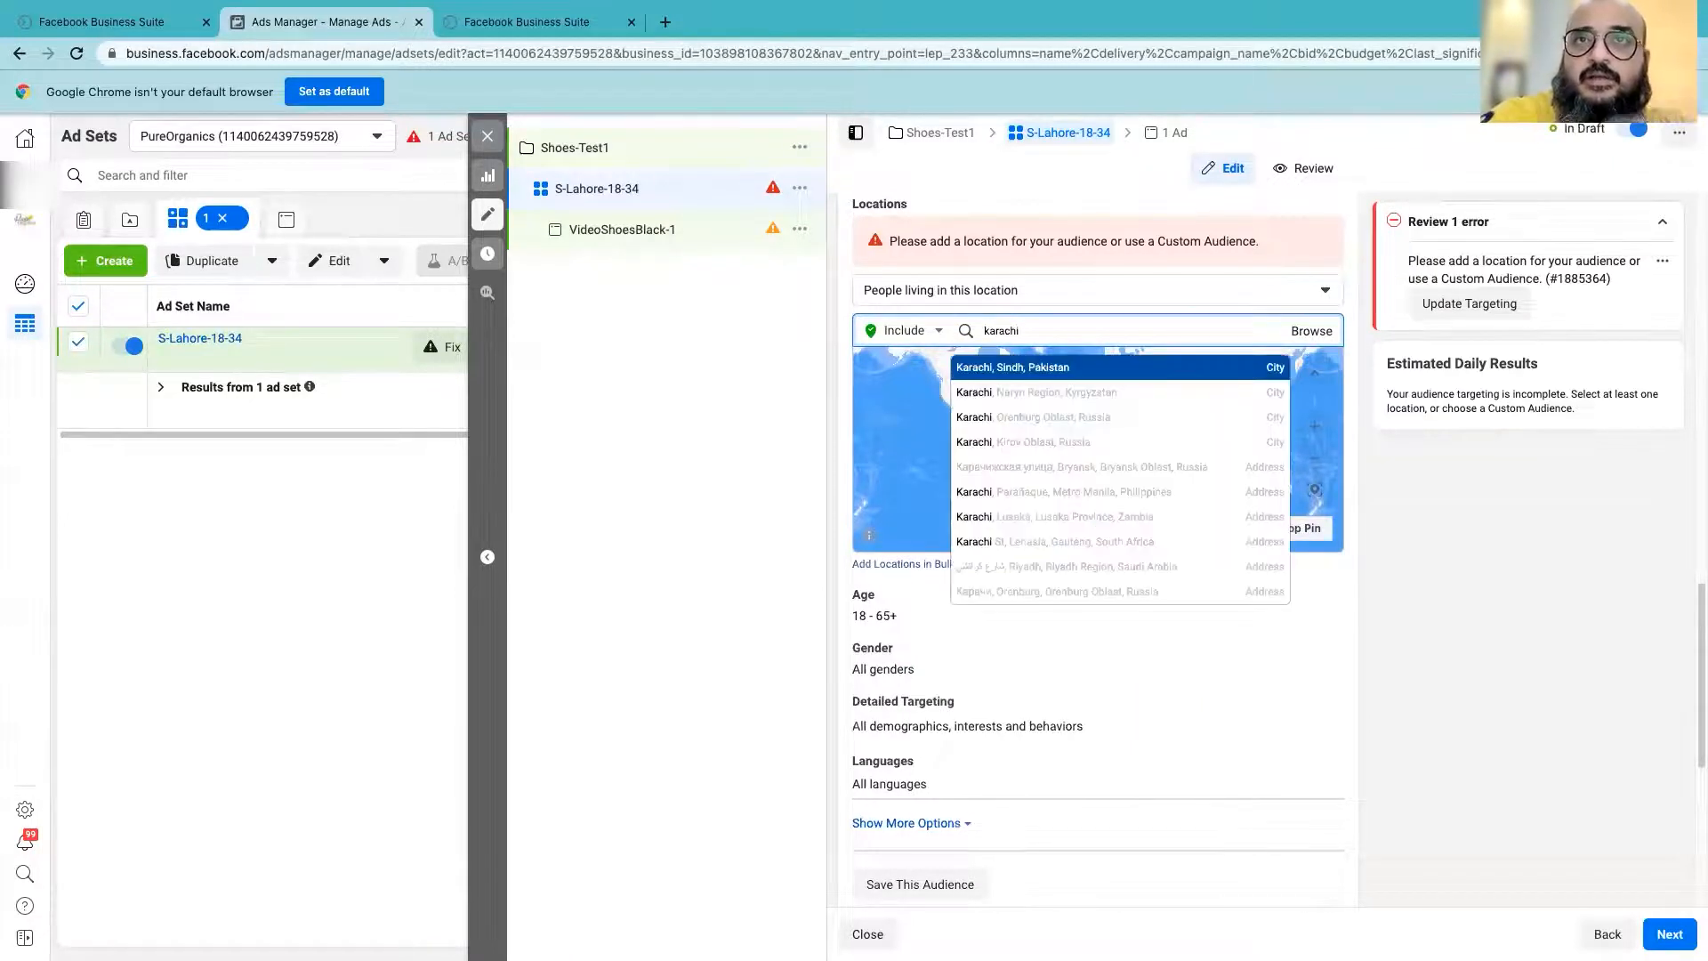
{"action": "key", "text": "Return"}
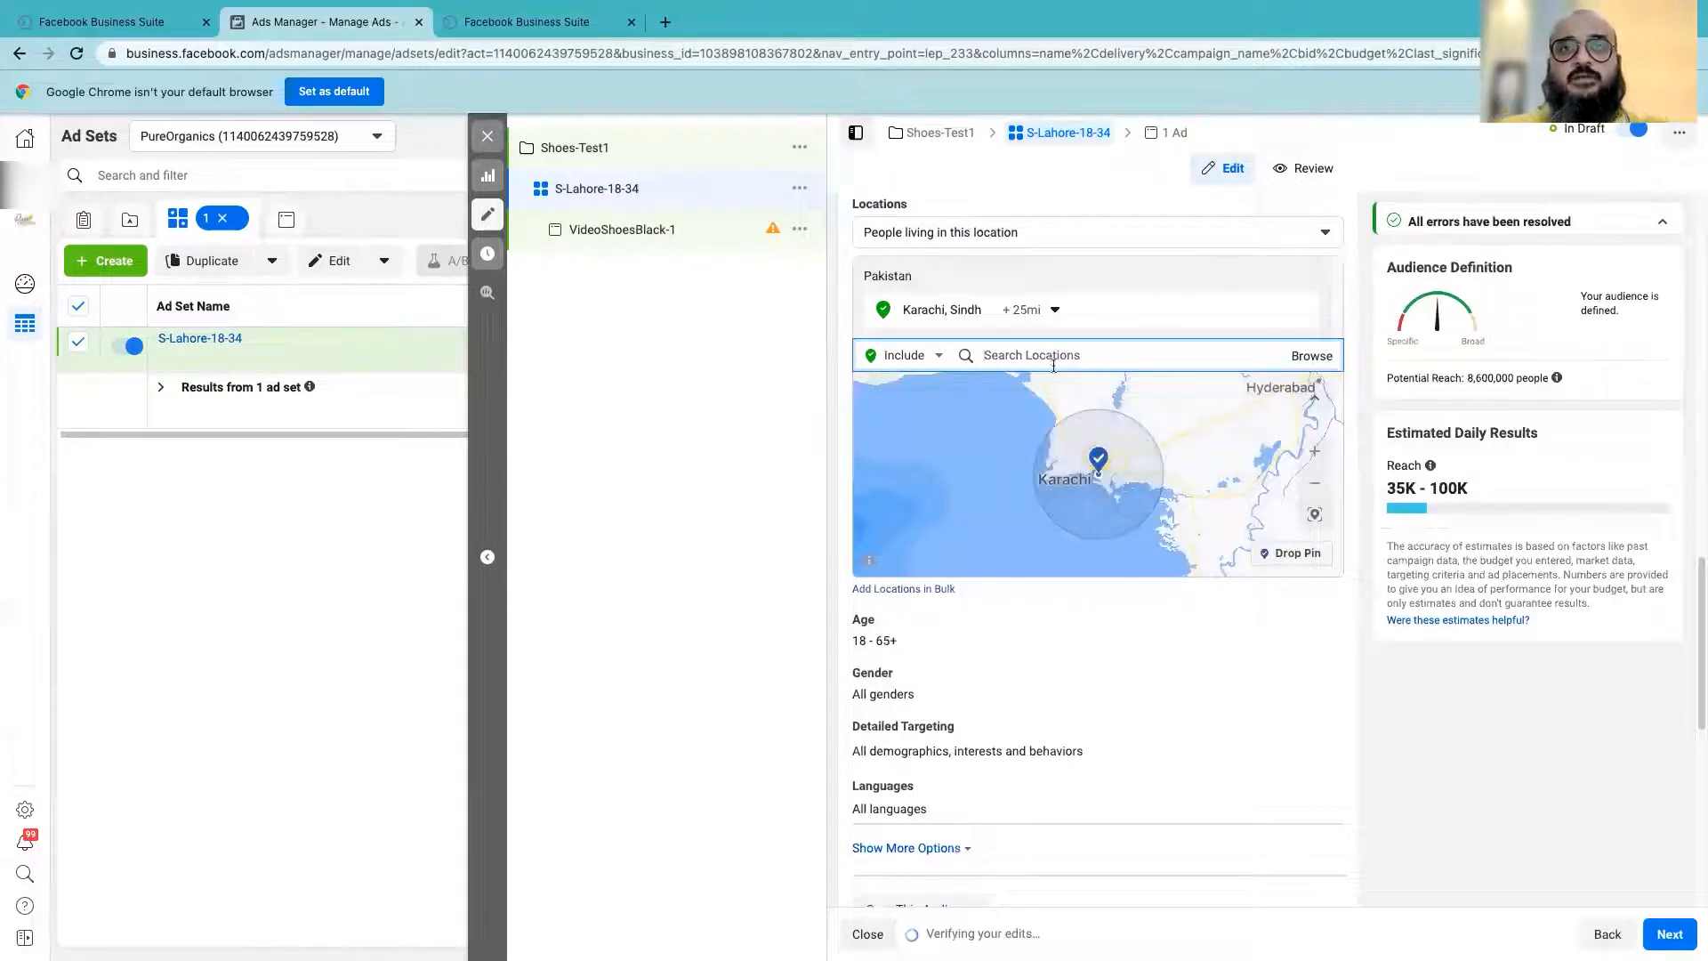
- Limit the Karachi location to the current city only and recheck its radius options
{"action": "left_click", "coordinate": [1051, 312]}
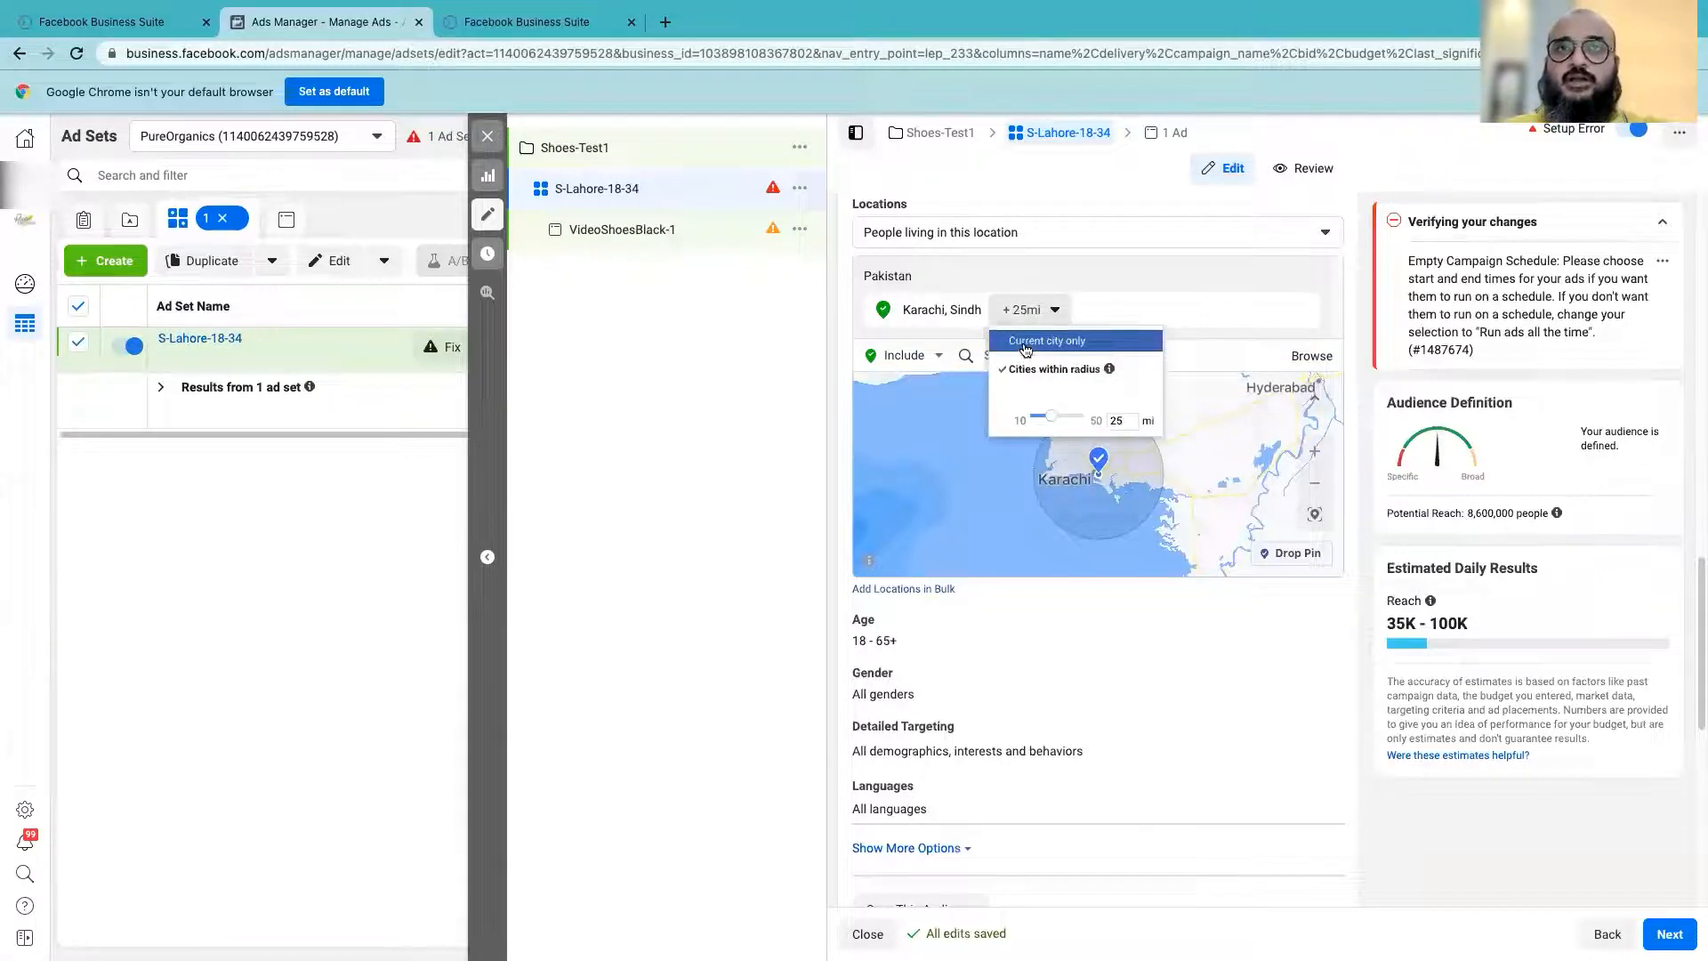
{"action": "left_click", "coordinate": [1020, 346]}
{"action": "left_click", "coordinate": [1000, 310]}
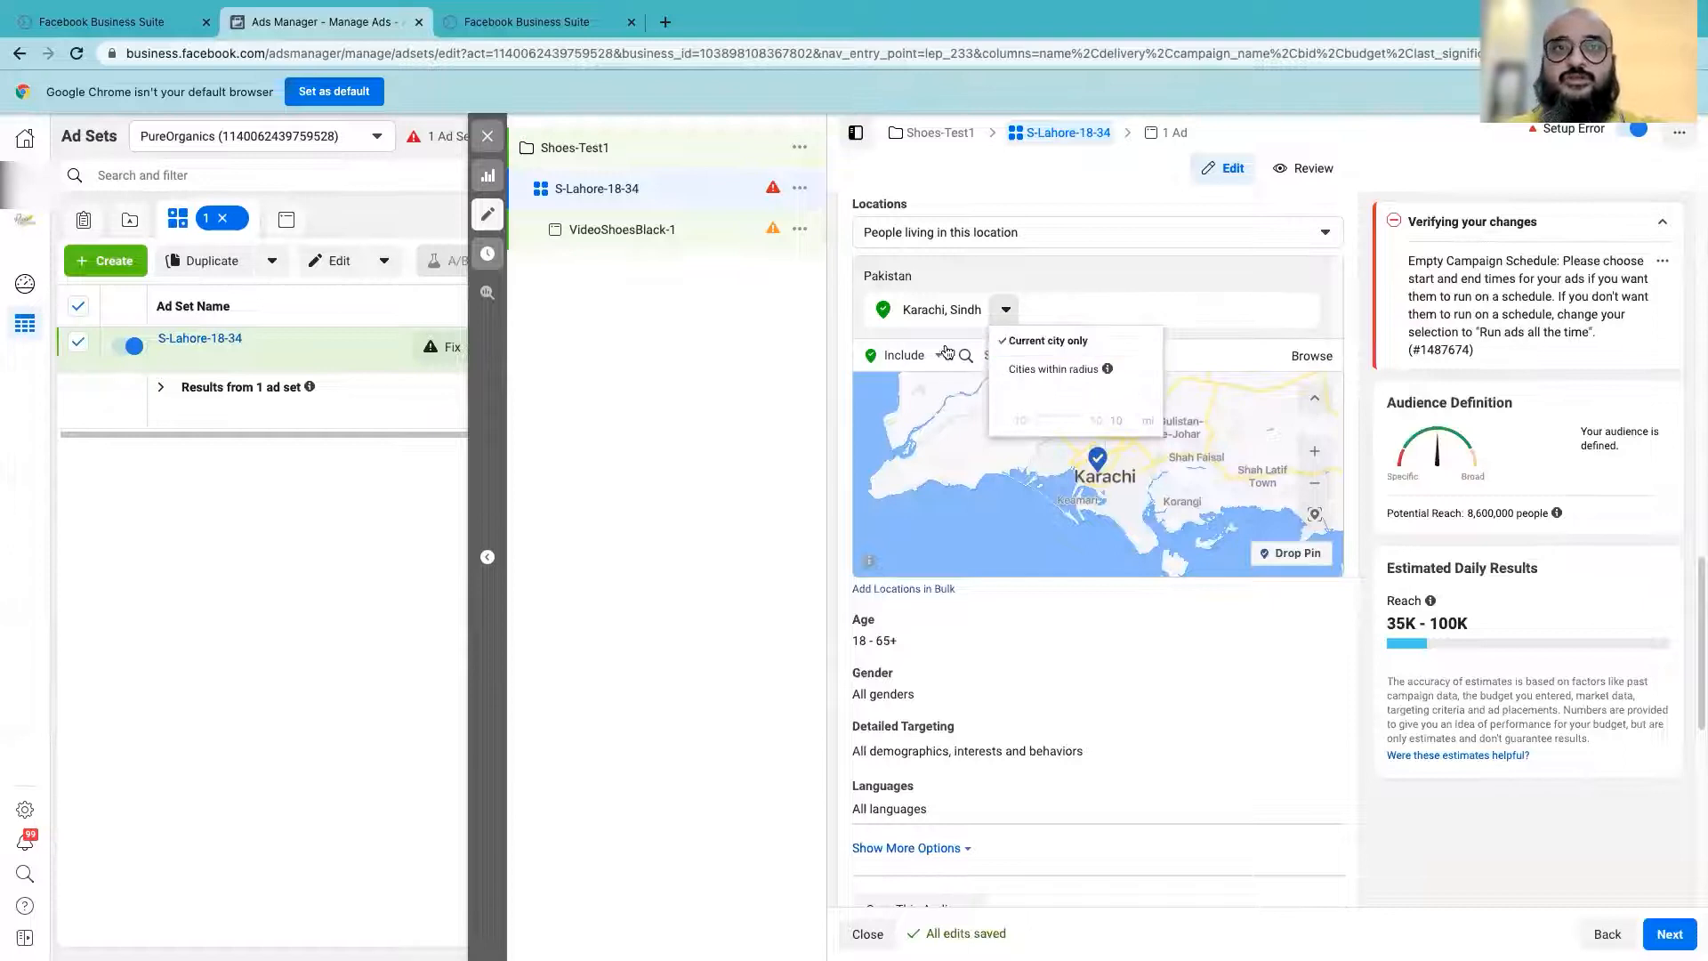
- Switch the location mode to Exclude and add Tariq ROAD as an excluded place
{"action": "left_click", "coordinate": [906, 355]}
{"action": "left_click", "coordinate": [885, 405]}
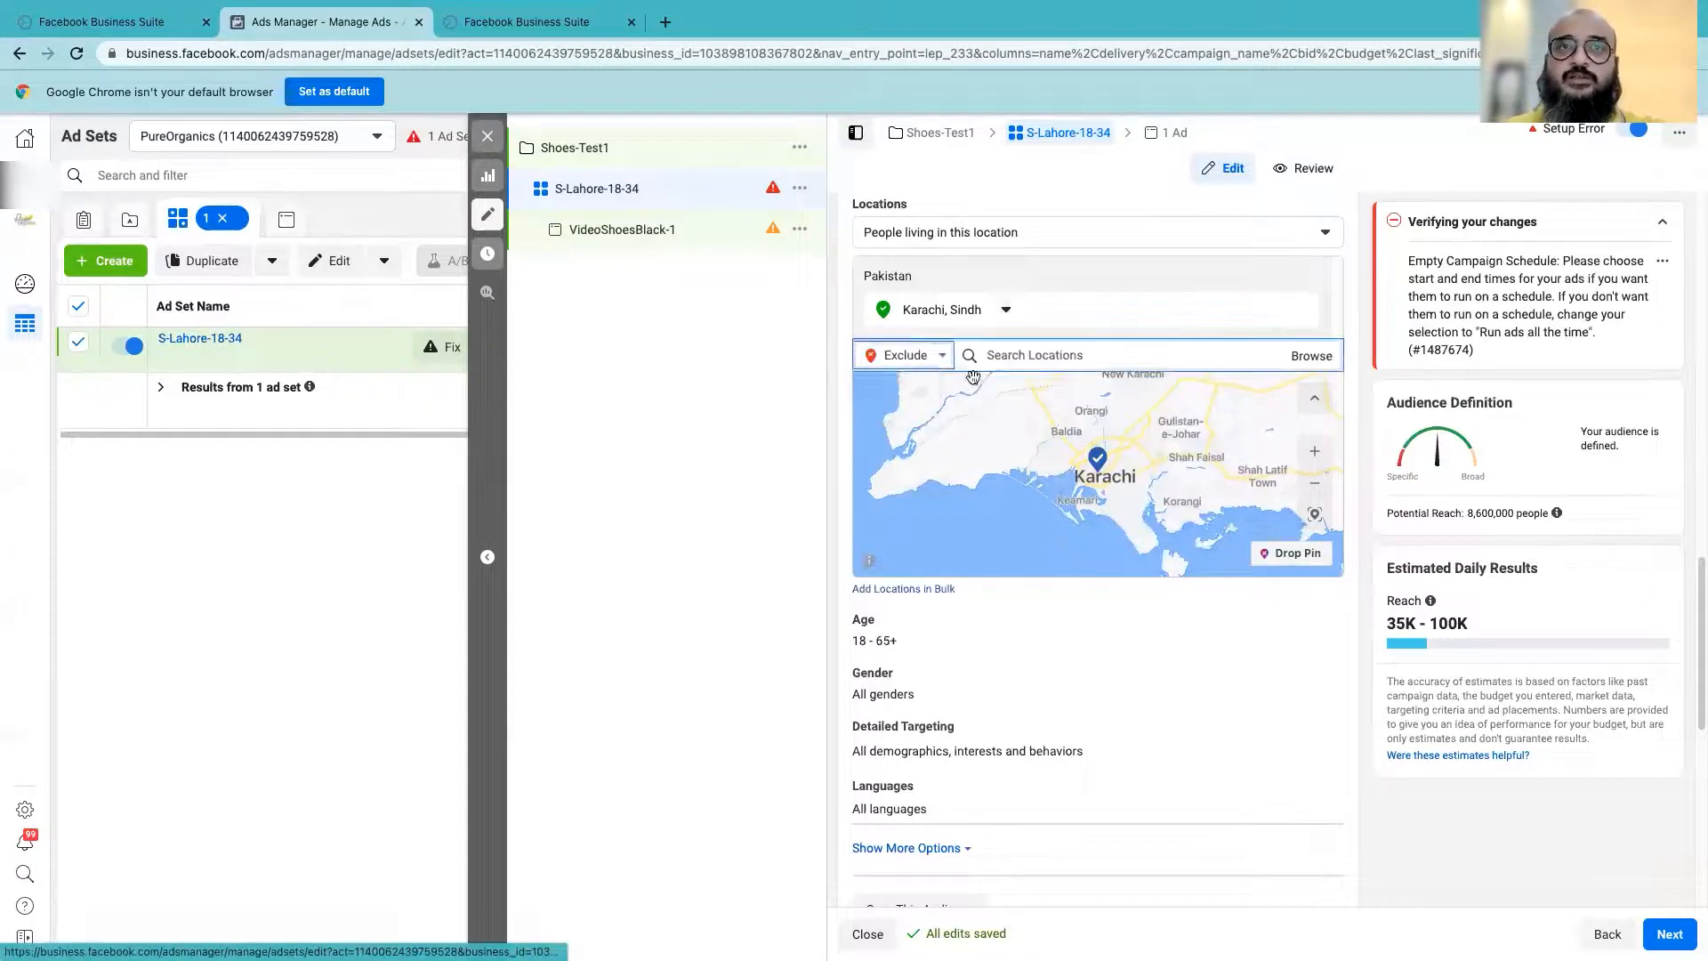
{"action": "left_click", "coordinate": [1061, 355]}
{"action": "type", "text": "tar"}
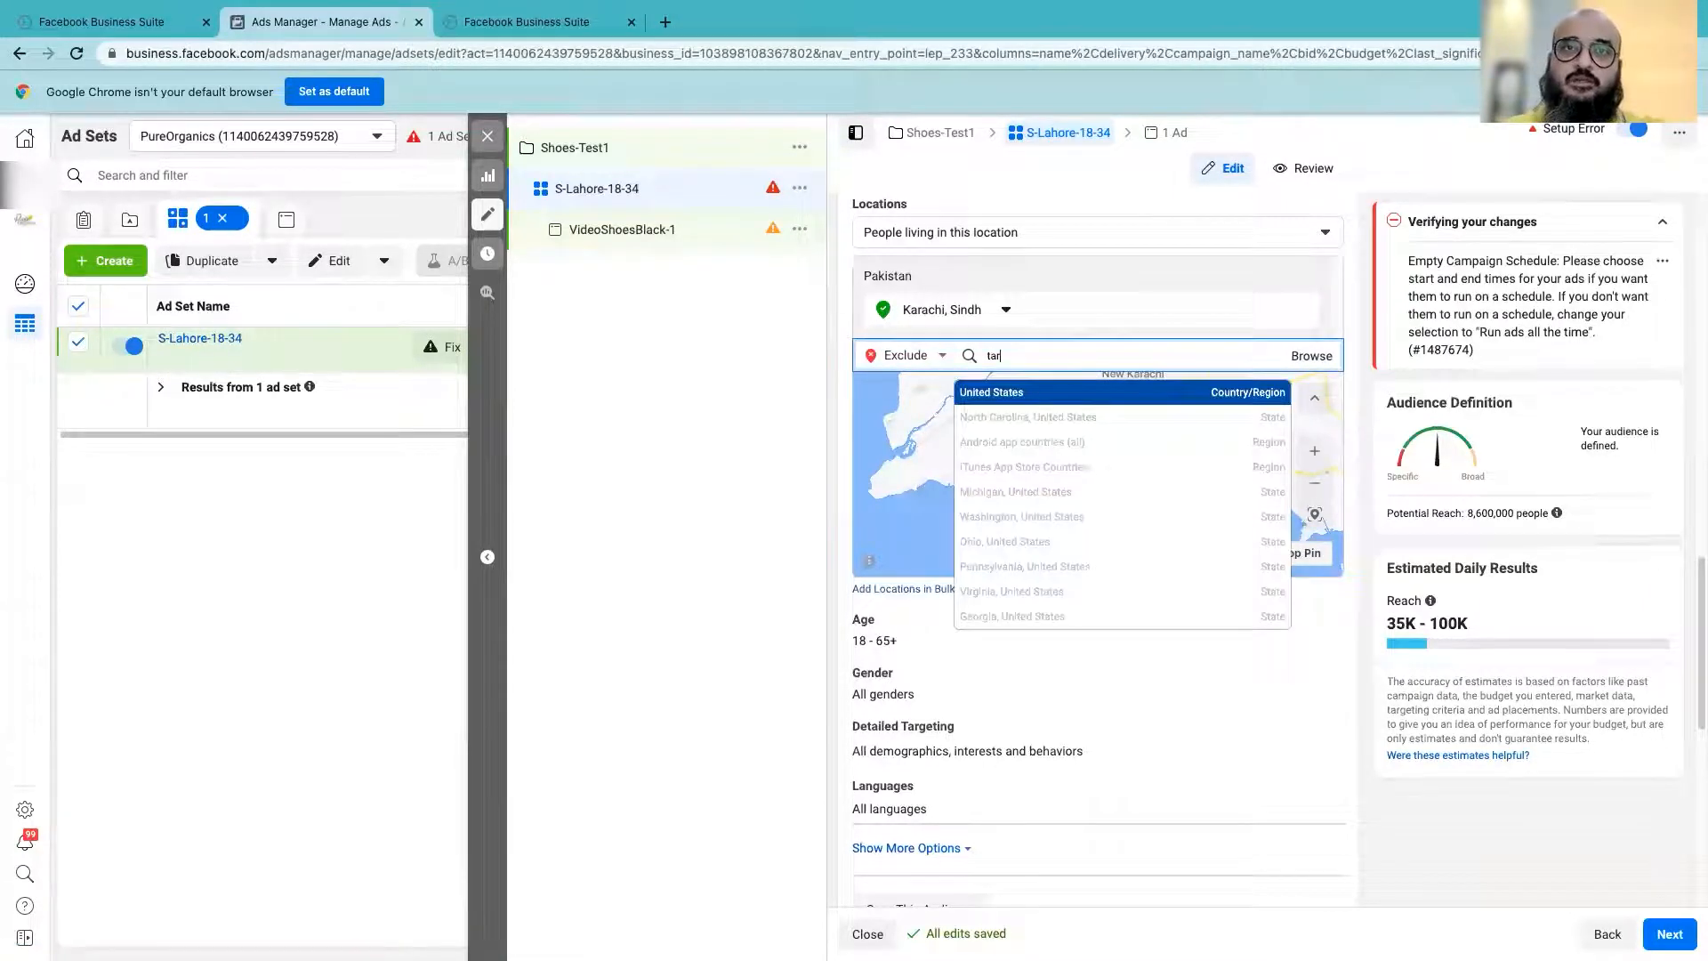
{"action": "type", "text": "iq"}
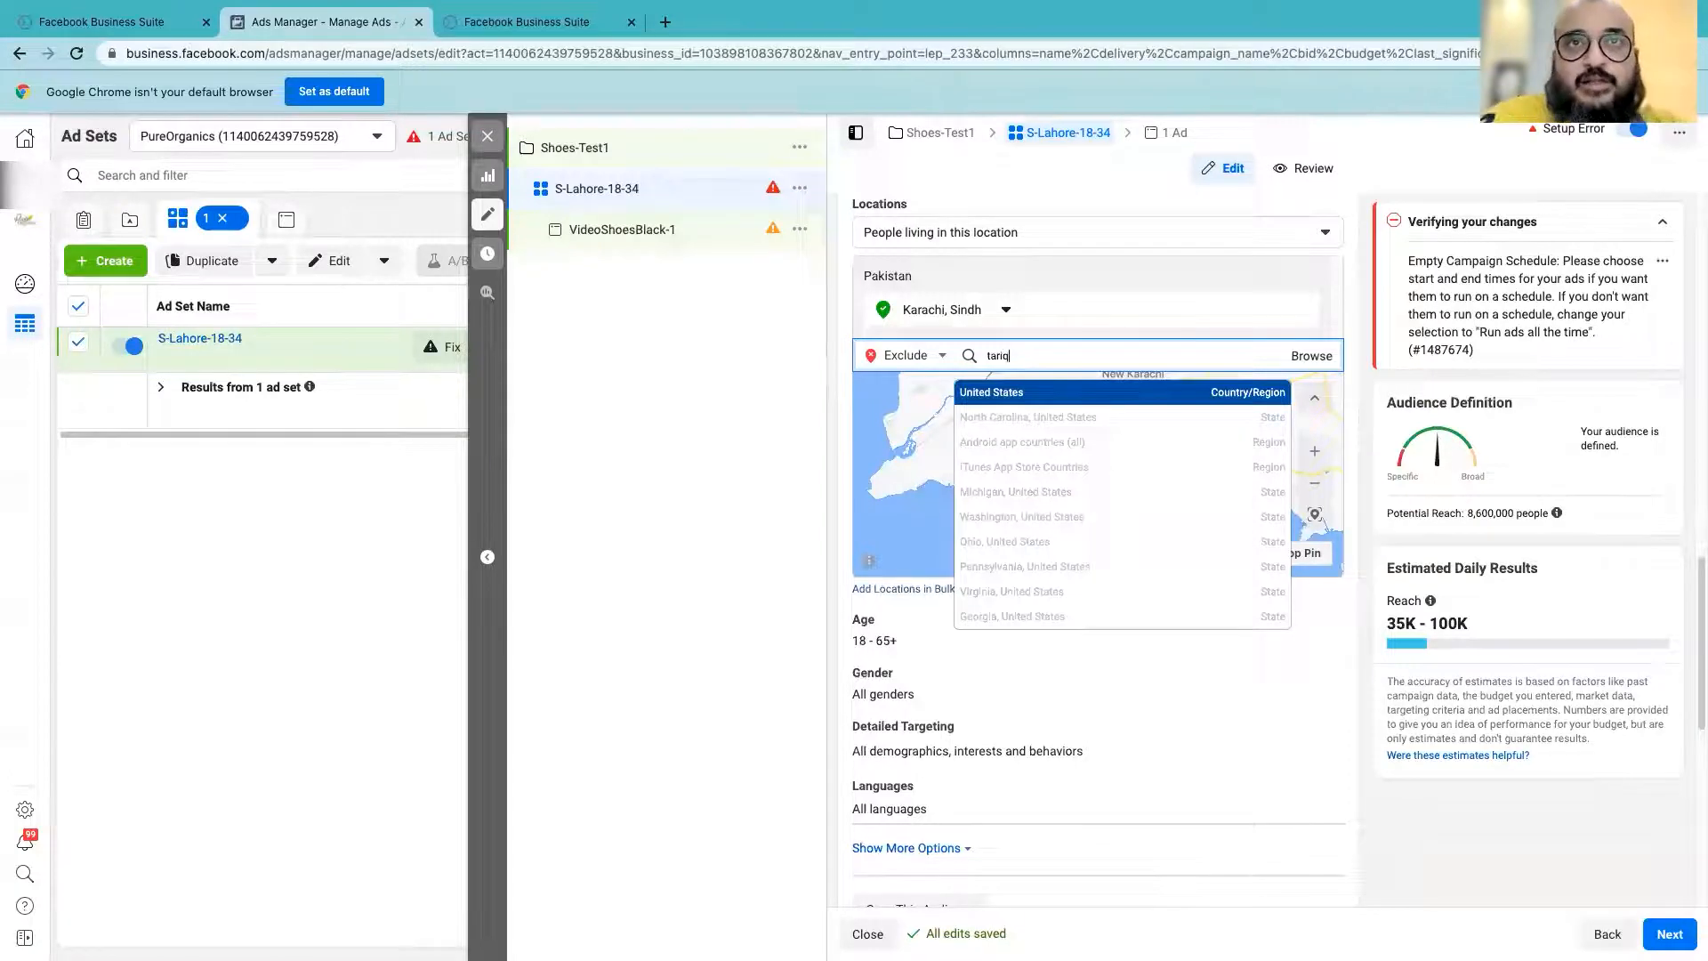
{"action": "type", "text": " road"}
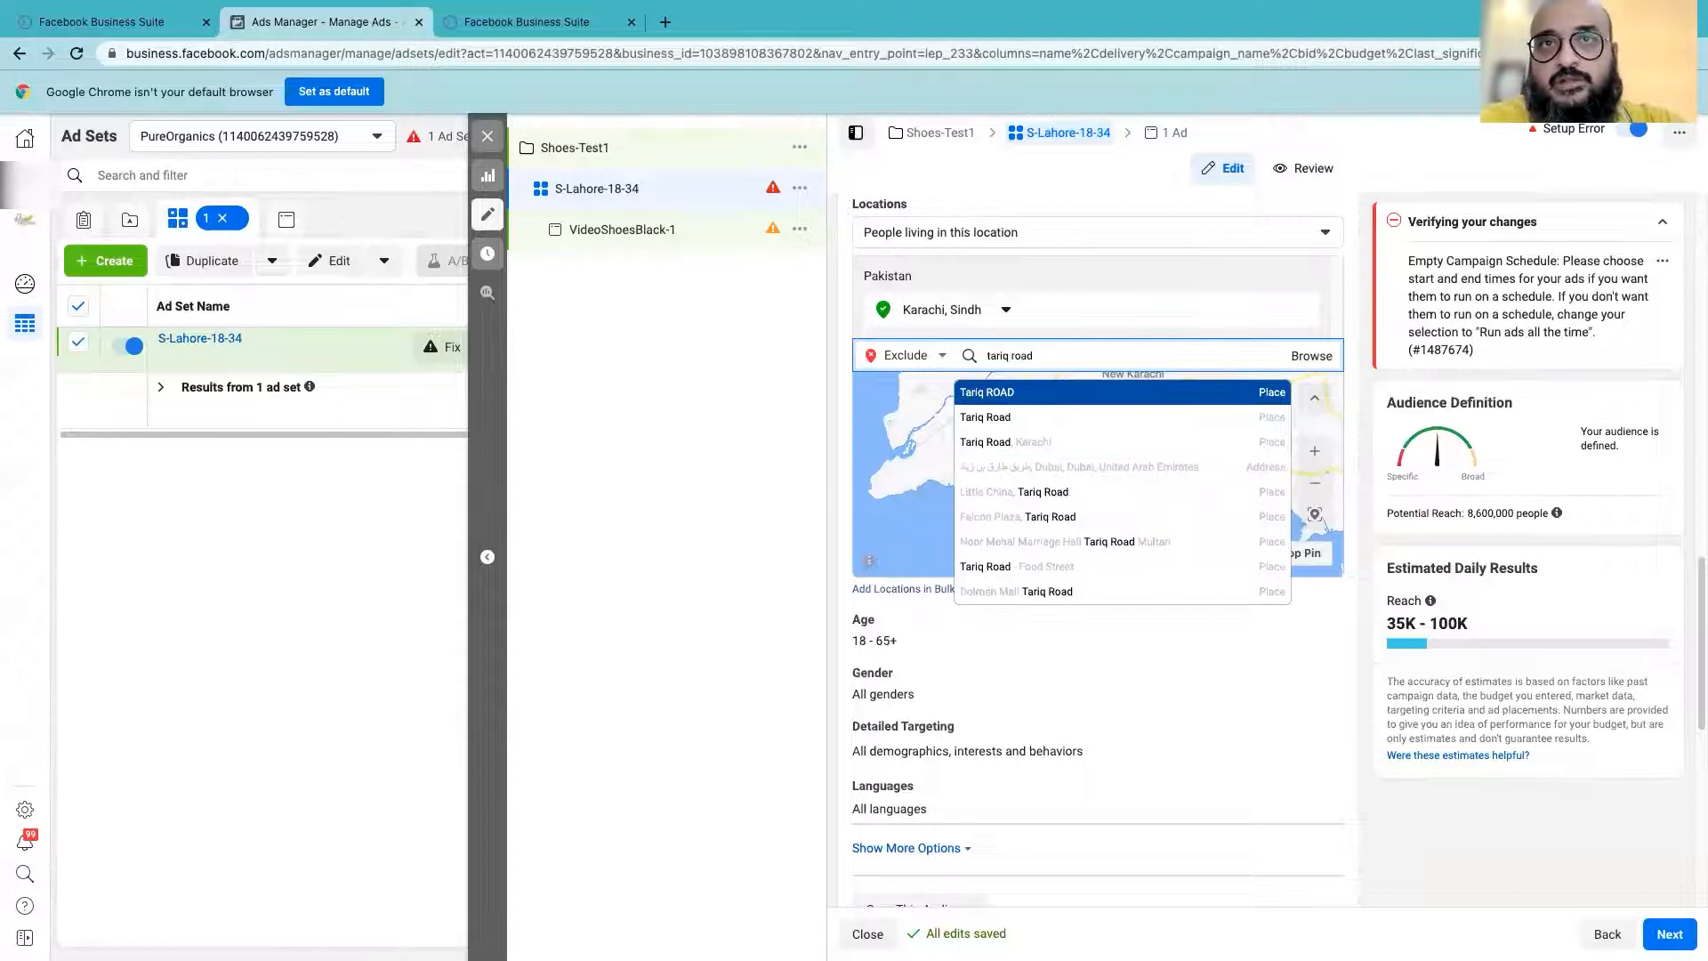
{"action": "key", "text": "Return"}
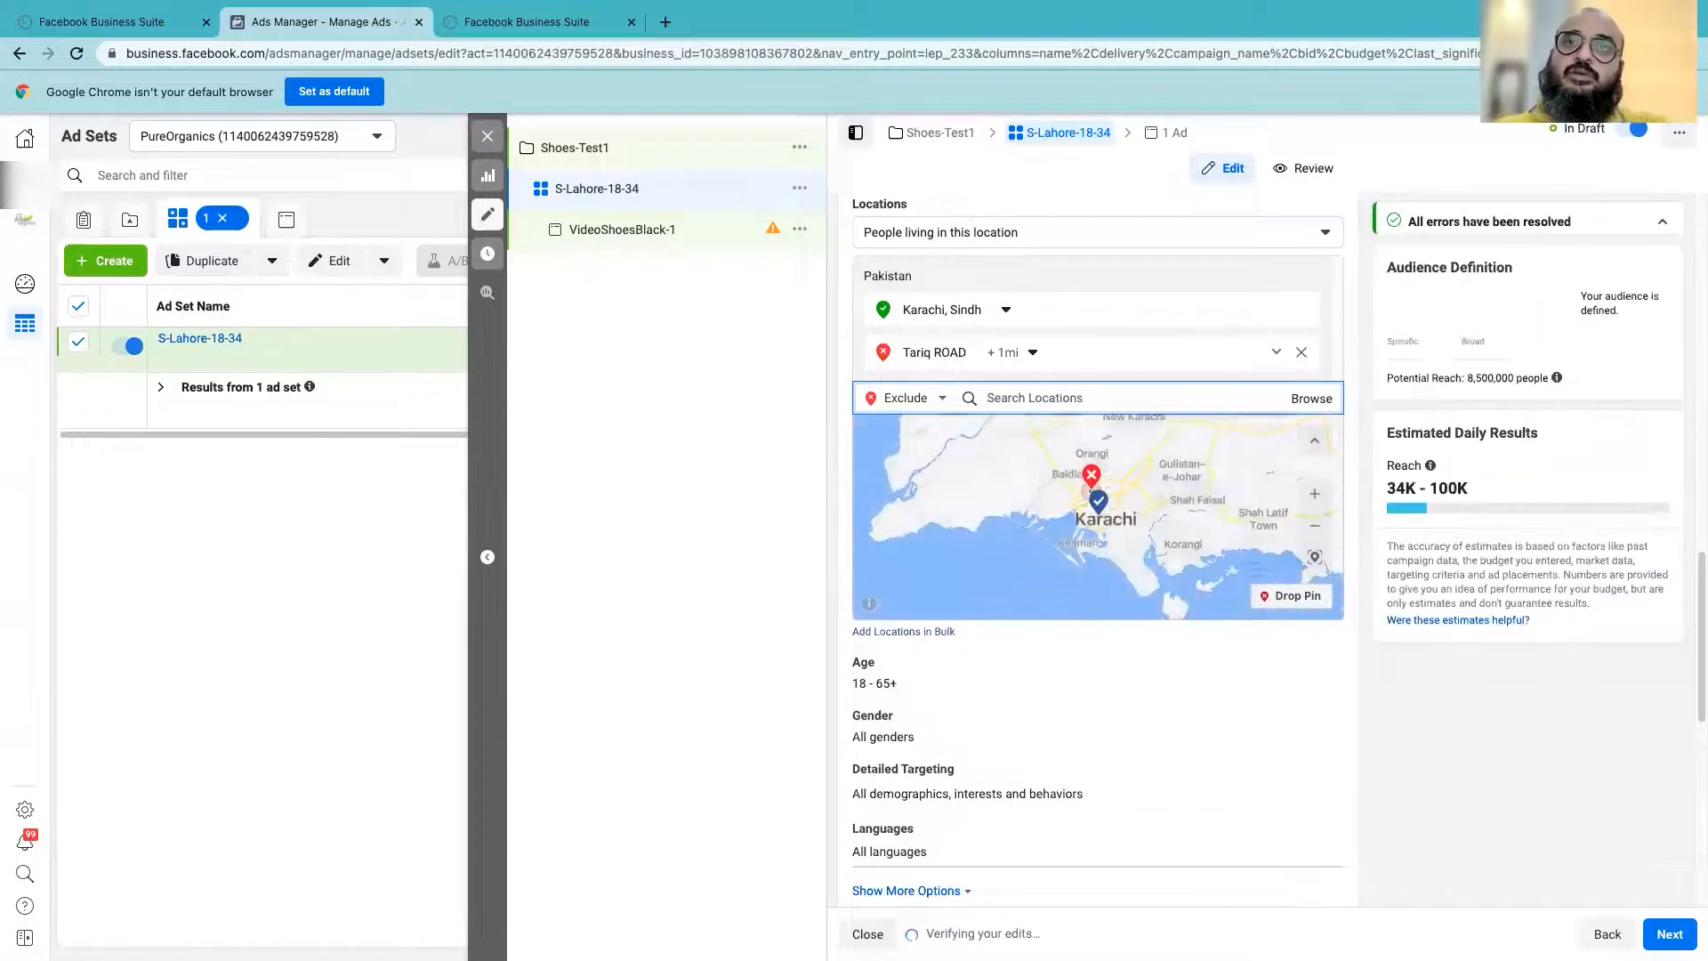
- Examine the excluded Tariq ROAD area on the map in relation to the Karachi pin
{"action": "scroll", "coordinate": [1152, 468], "scroll_direction": "up", "scroll_amount": 2}
{"action": "scroll", "coordinate": [1109, 537], "scroll_direction": "up", "scroll_amount": 3}
{"action": "left_click_drag", "start_coordinate": [898, 533], "coordinate": [1131, 525]}
{"action": "scroll", "coordinate": [1131, 525], "scroll_direction": "down", "scroll_amount": 2}
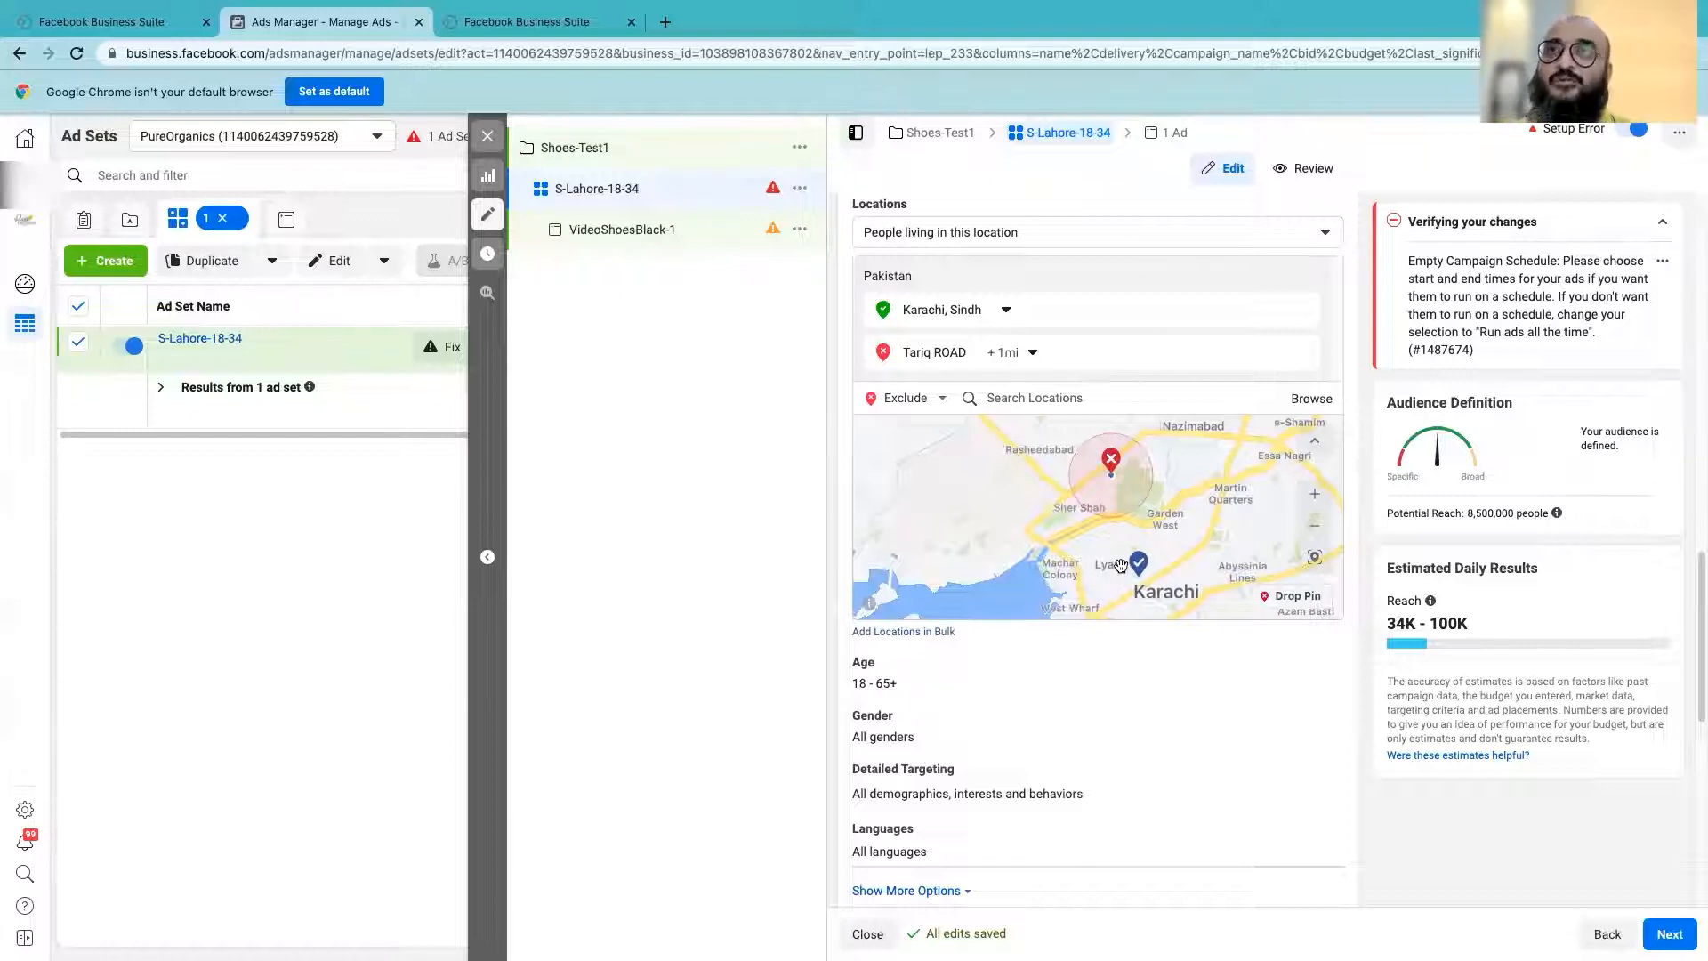
{"action": "scroll", "coordinate": [1181, 497], "scroll_direction": "up", "scroll_amount": 2}
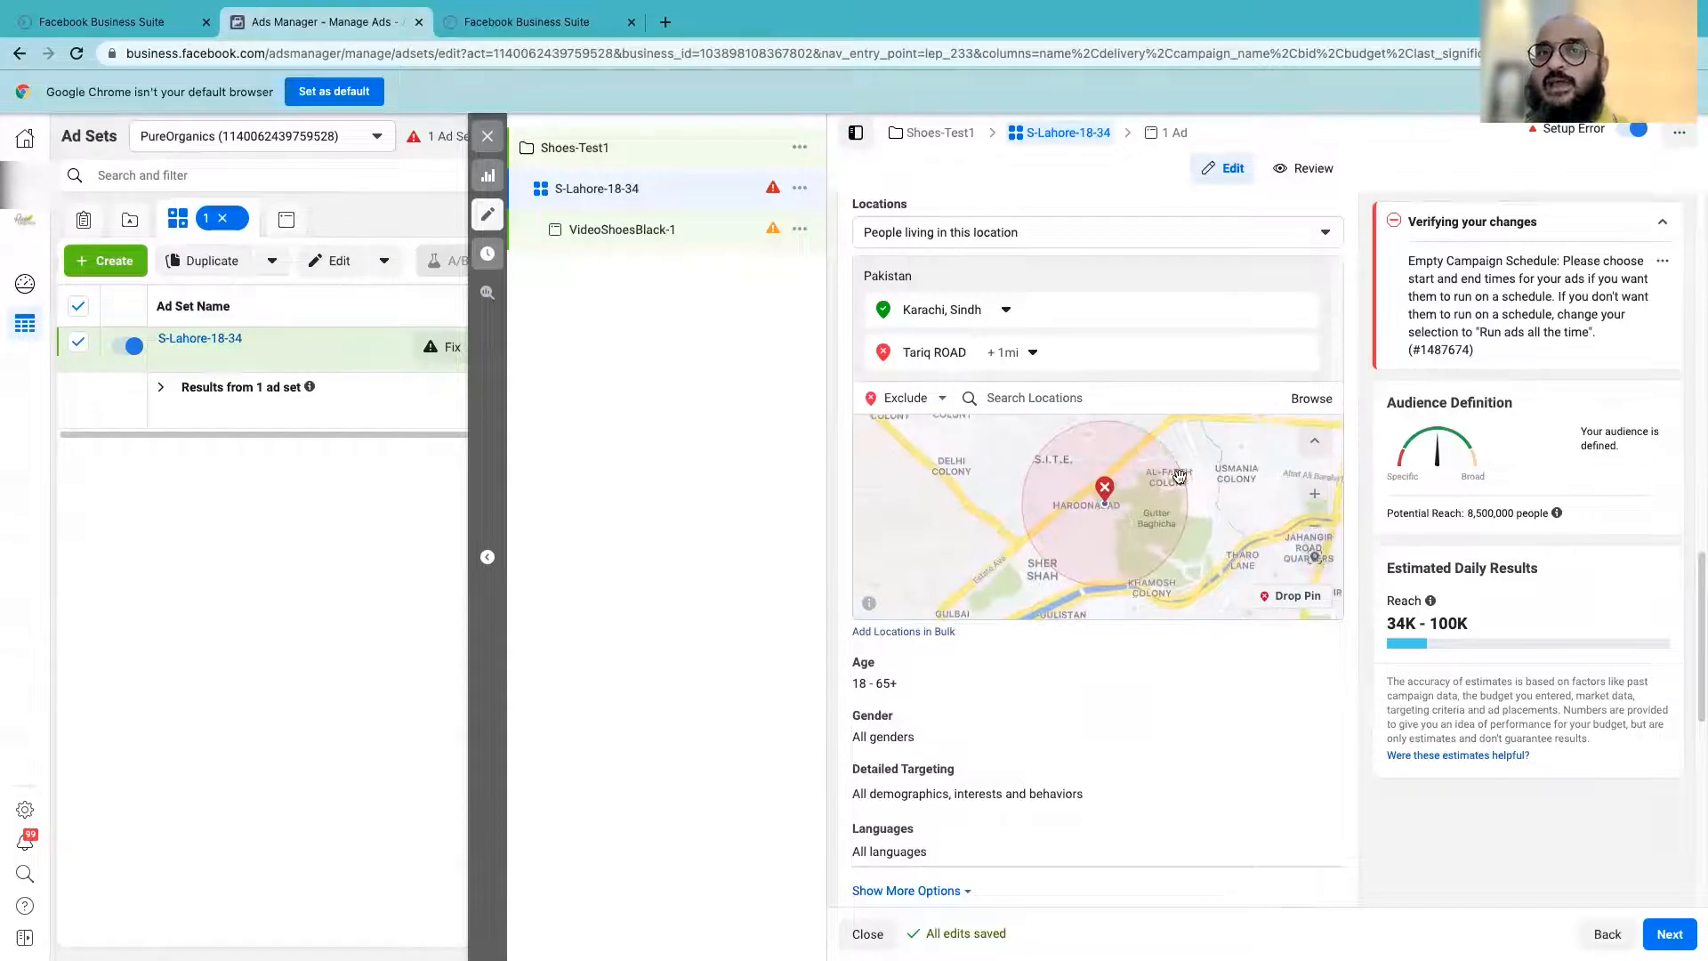
{"action": "scroll", "coordinate": [1179, 478], "scroll_direction": "down", "scroll_amount": 2}
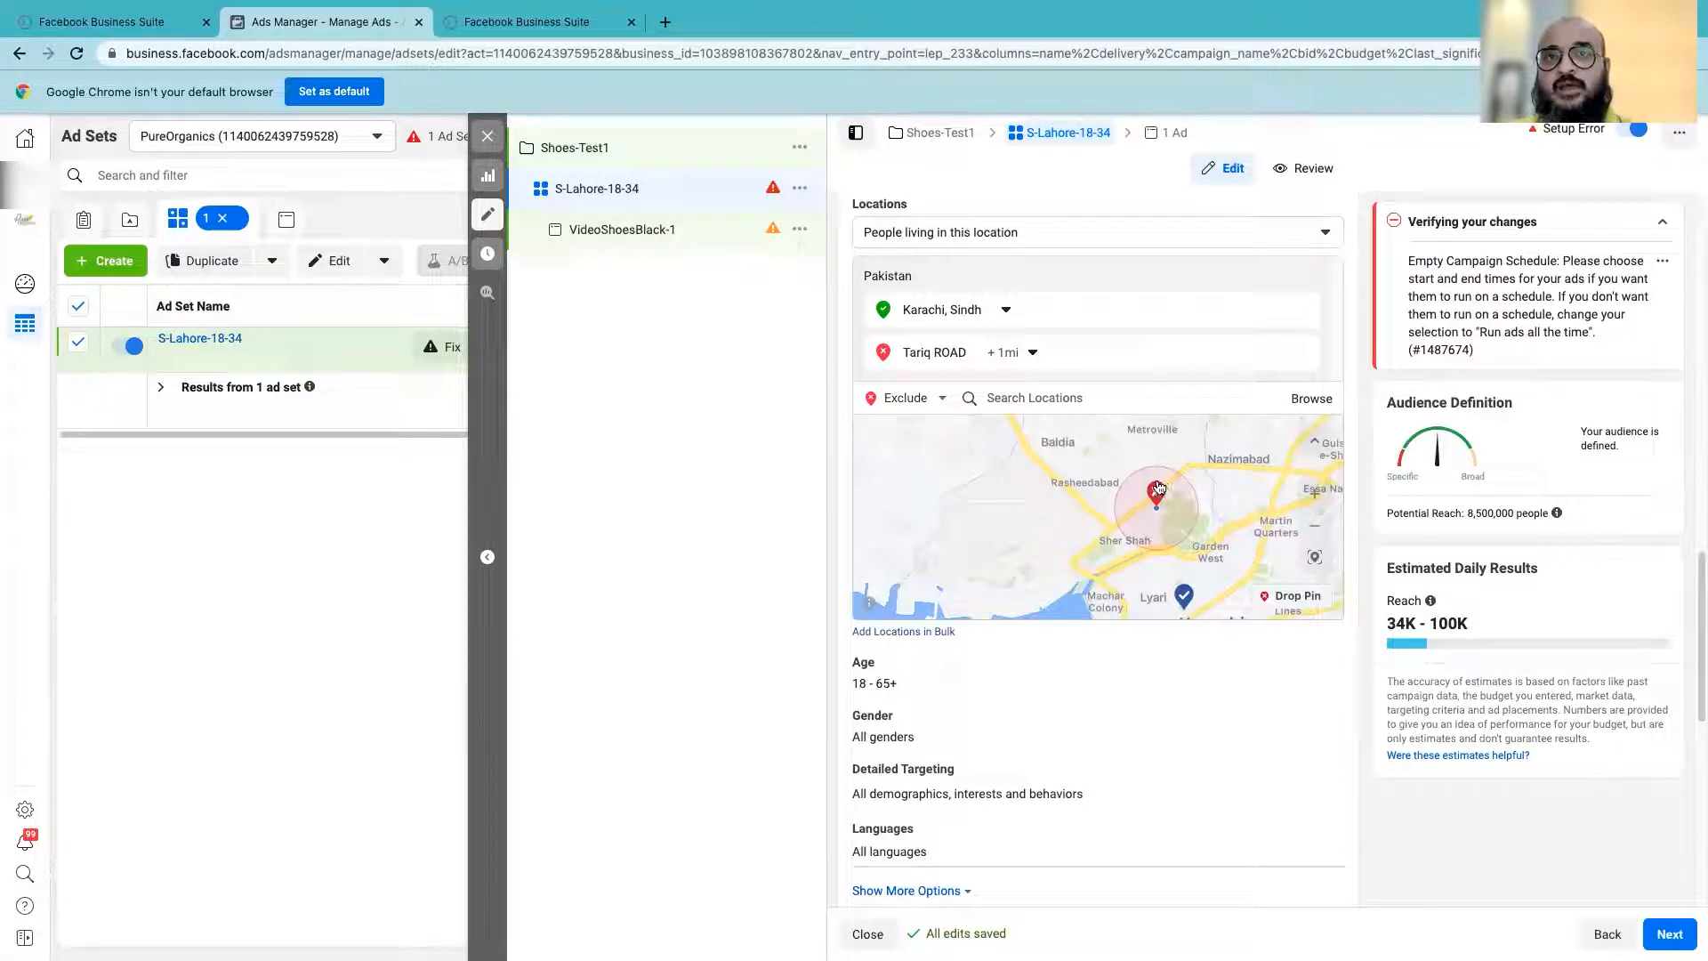
{"action": "scroll", "coordinate": [1161, 489], "scroll_direction": "down", "scroll_amount": 1}
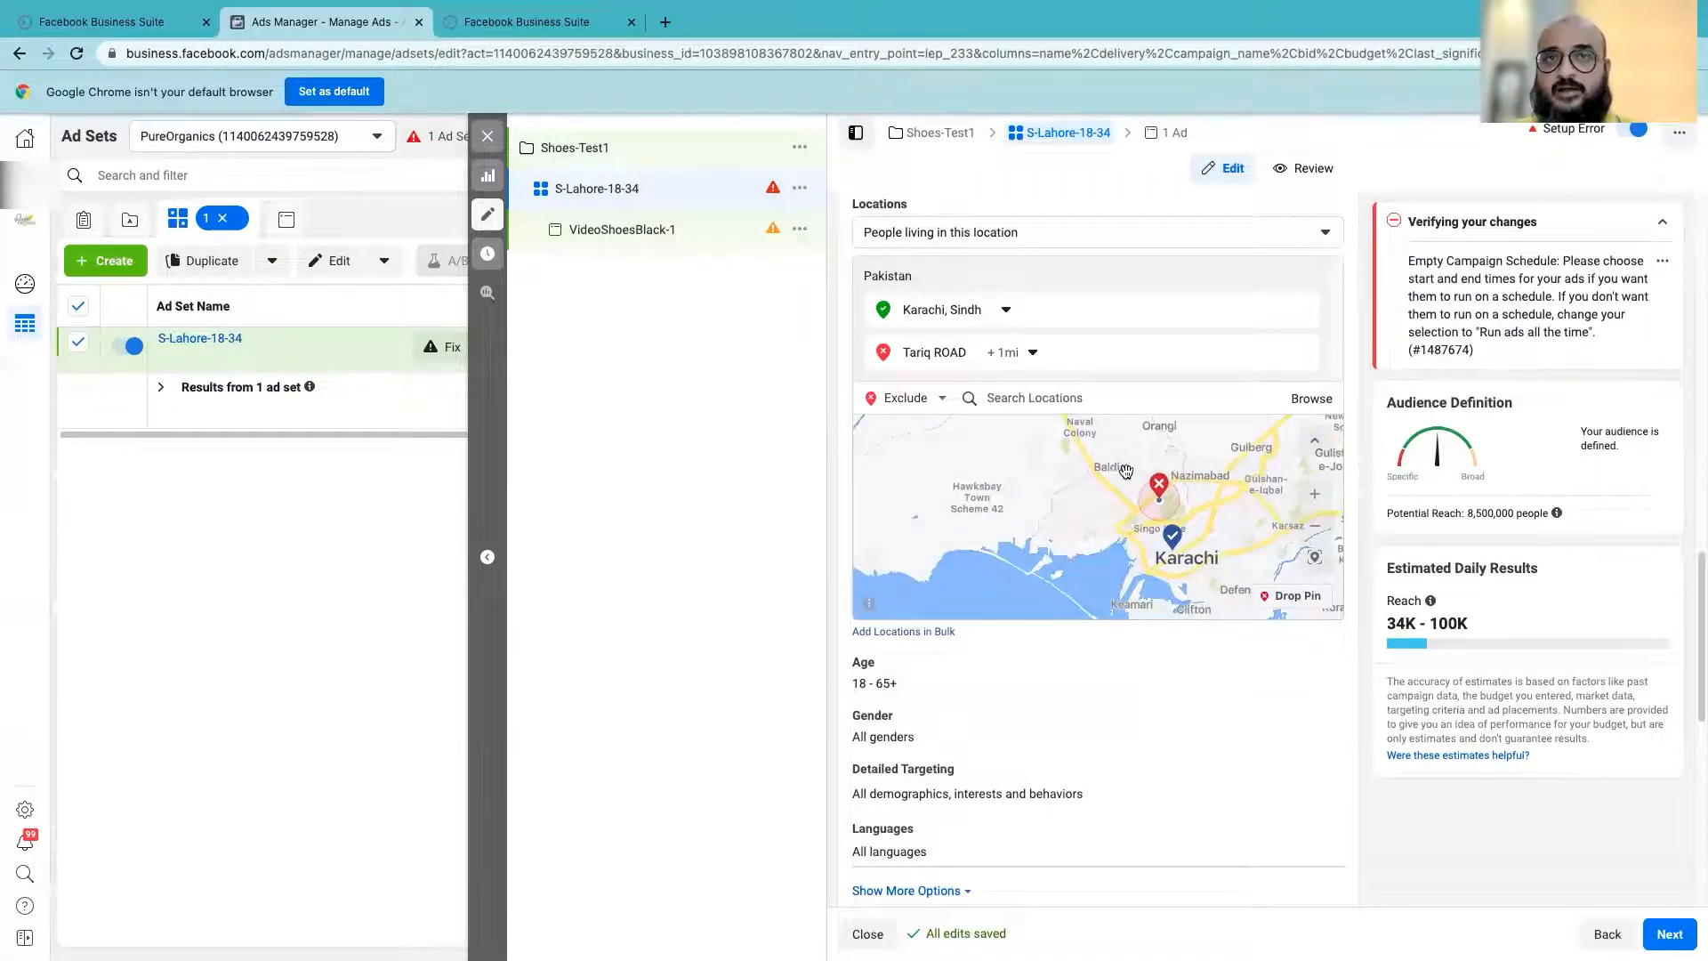
{"action": "left_click_drag", "start_coordinate": [1165, 494], "coordinate": [1155, 495]}
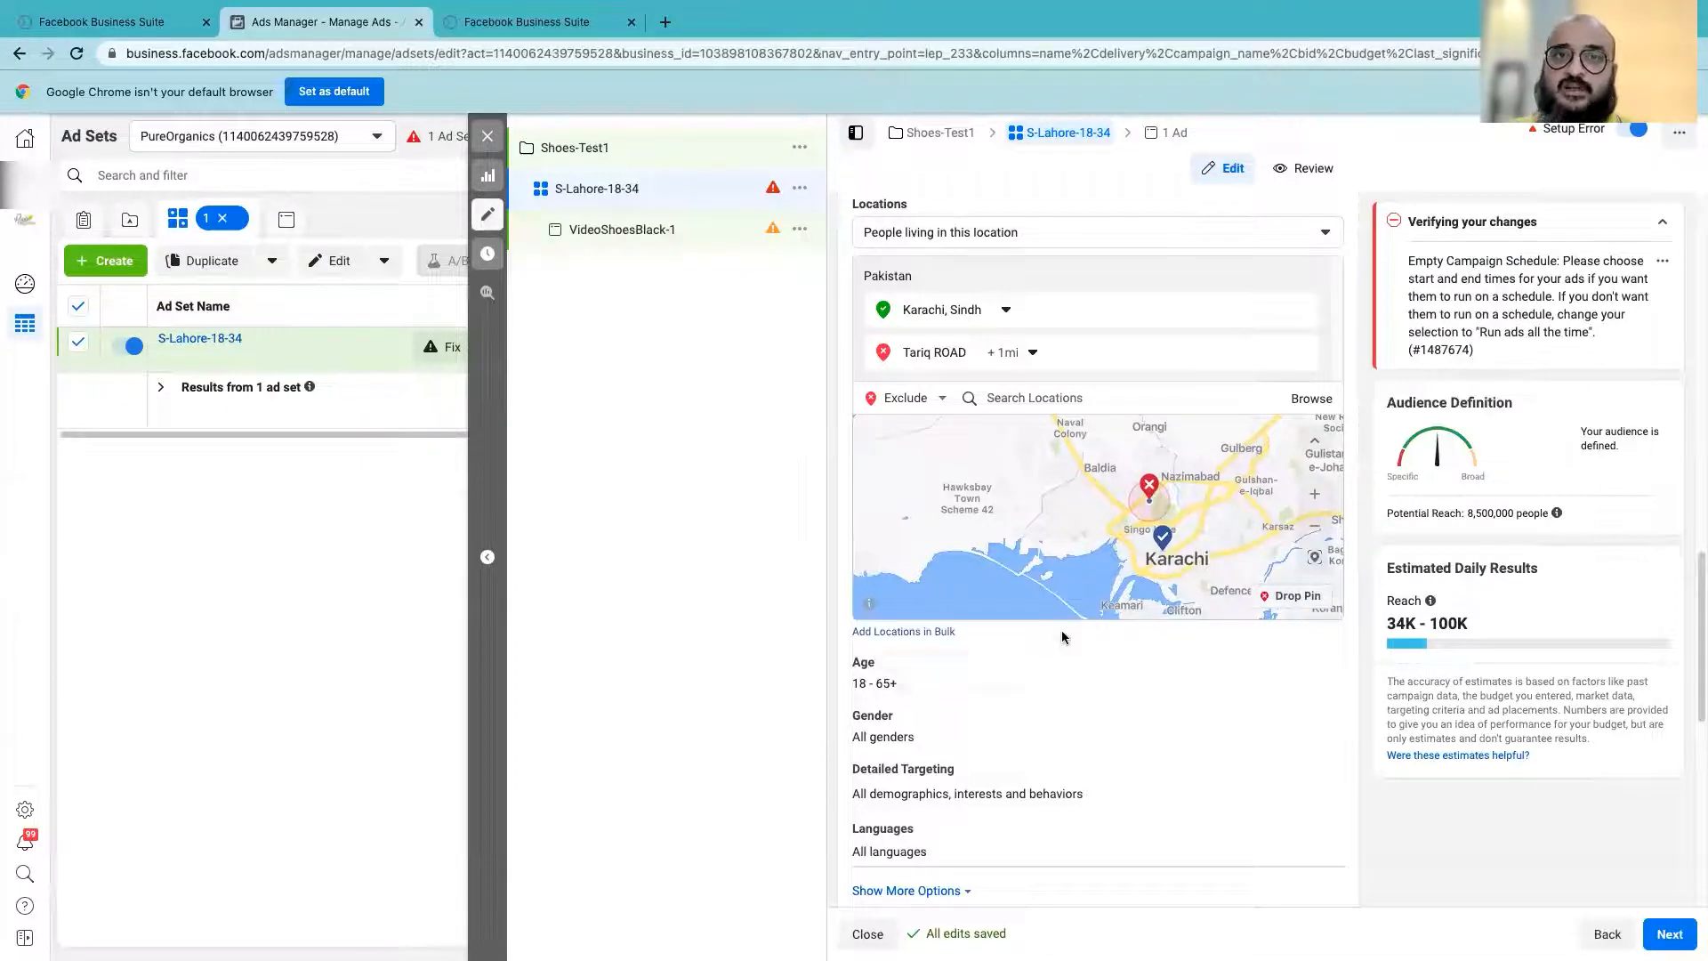
- Check the radius settings of Tariq ROAD and Karachi and the further options for the Karachi location
{"action": "scroll", "coordinate": [1184, 619], "scroll_direction": "down", "scroll_amount": 1}
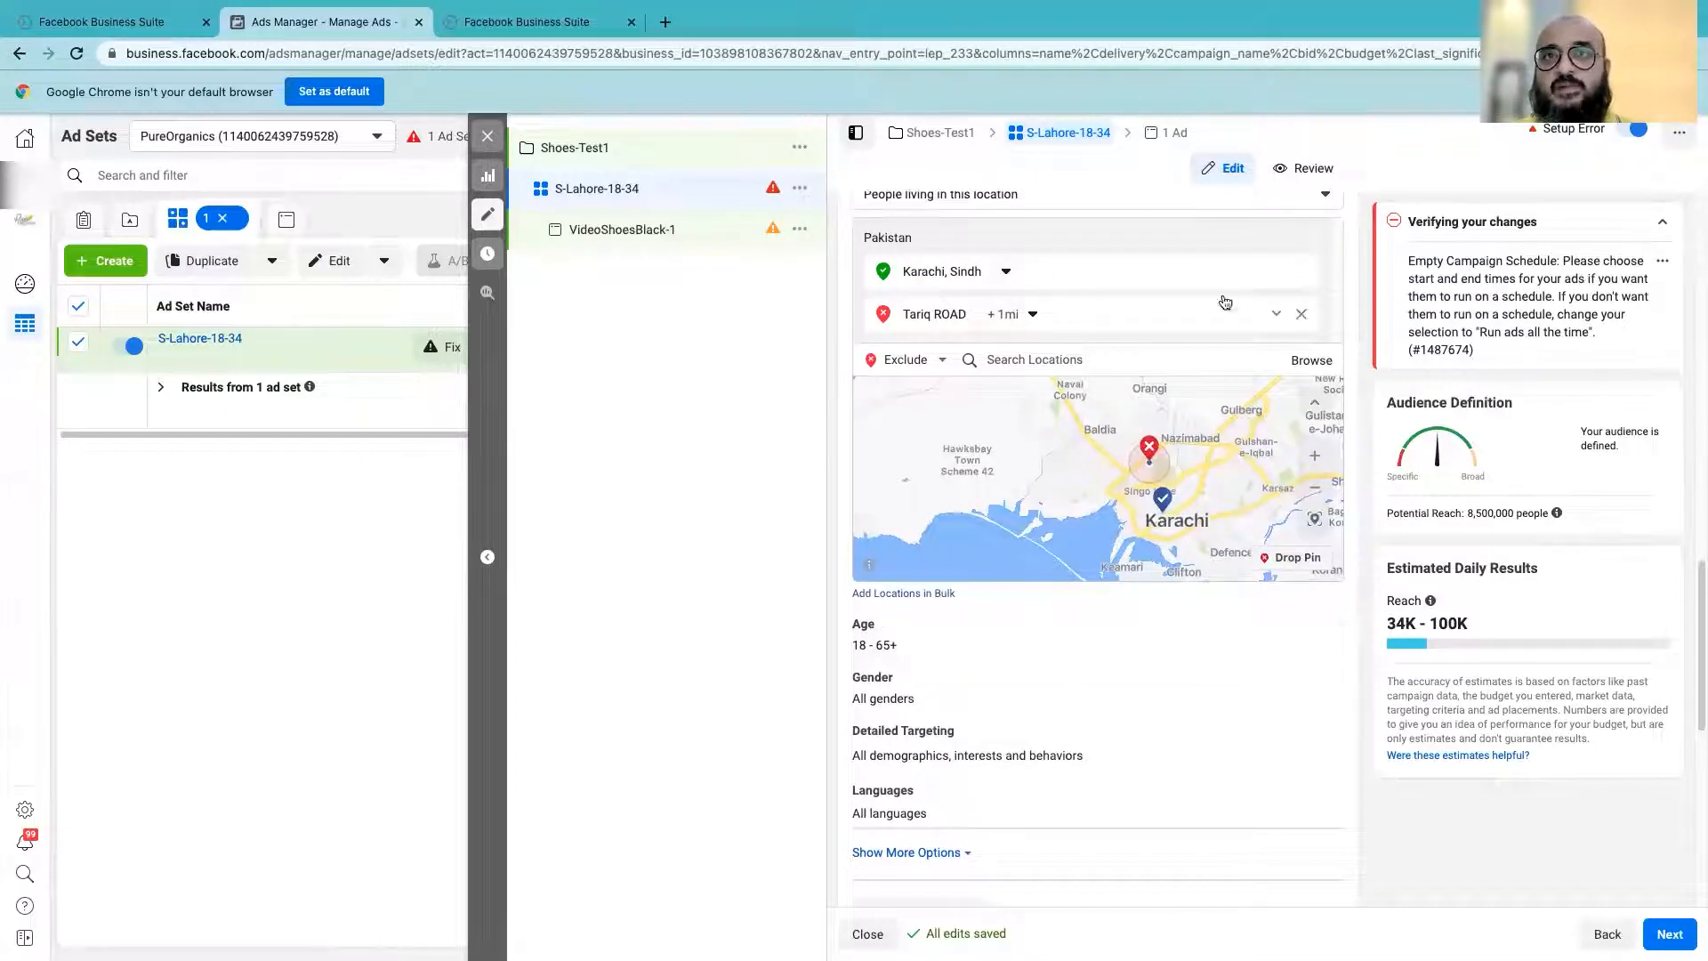
{"action": "left_click", "coordinate": [1014, 313]}
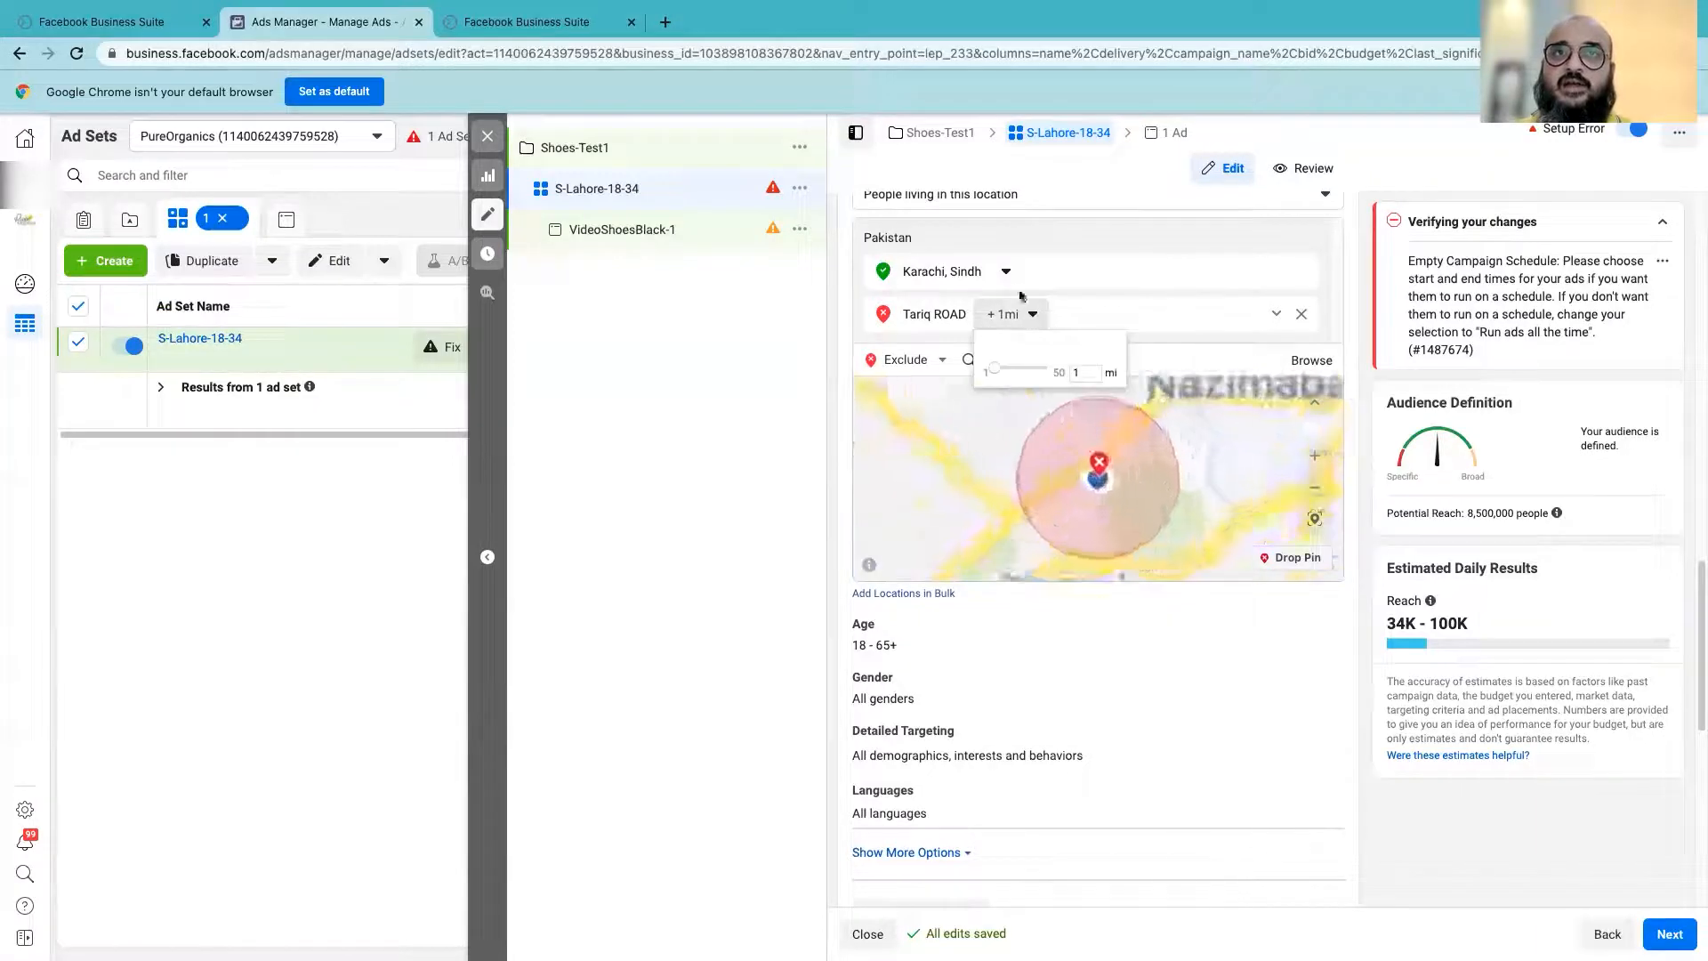
{"action": "left_click", "coordinate": [1006, 271]}
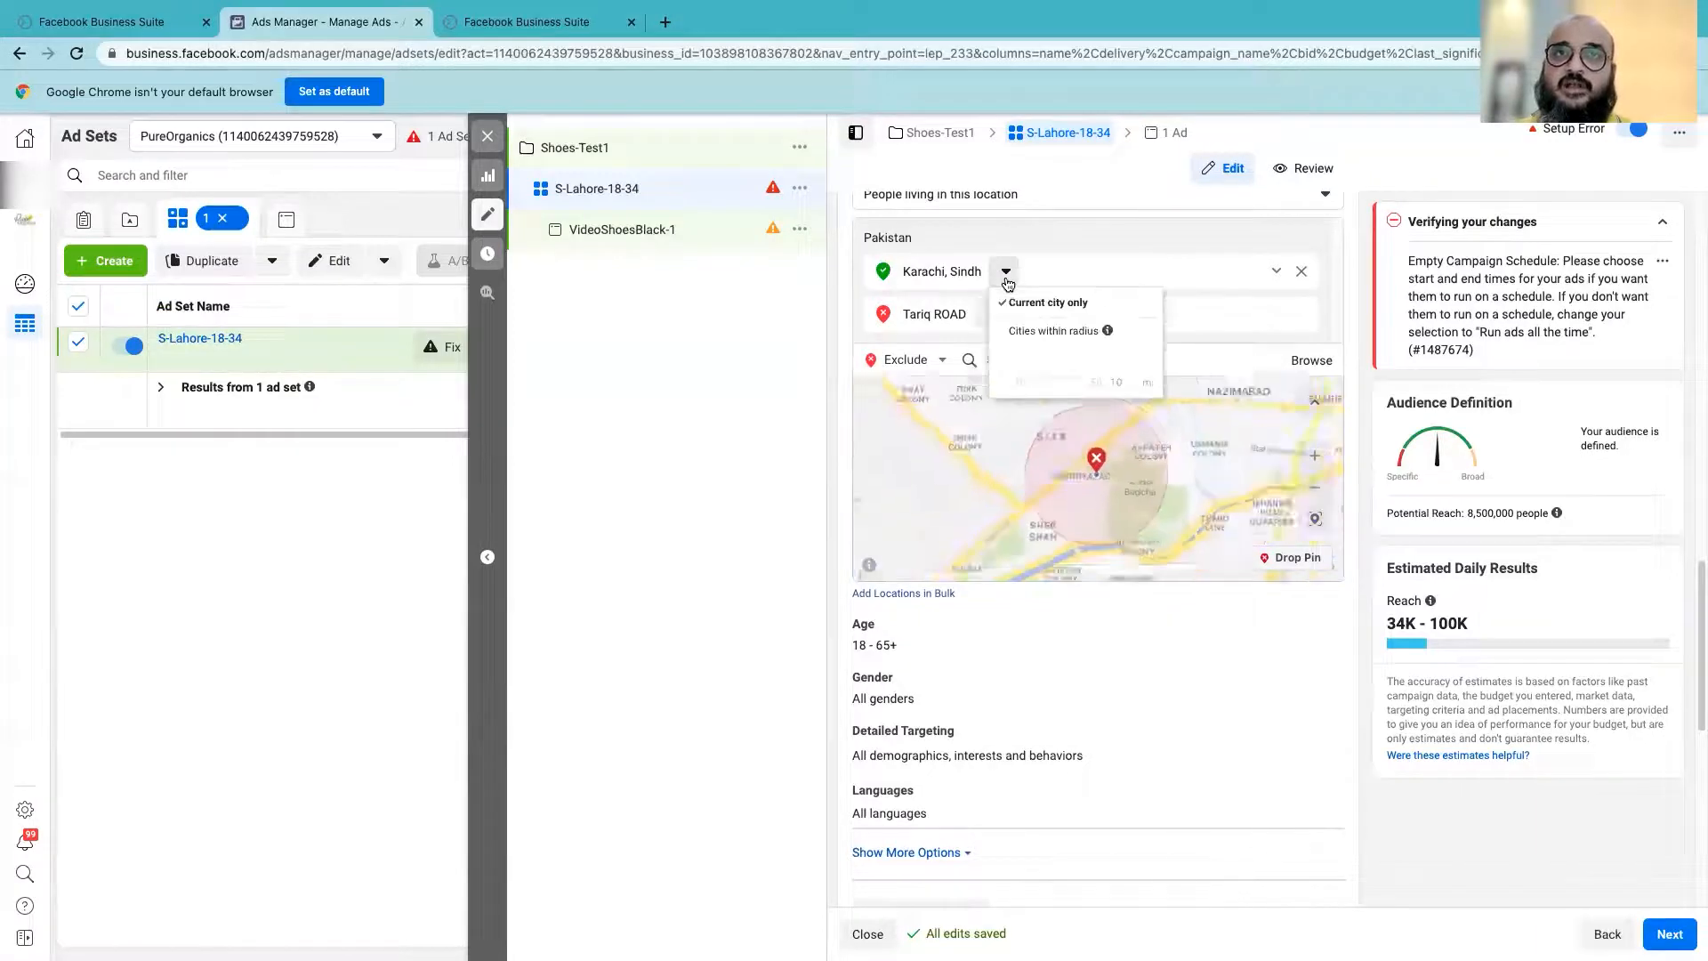
{"action": "left_click", "coordinate": [1285, 276]}
{"action": "left_click", "coordinate": [1283, 275]}
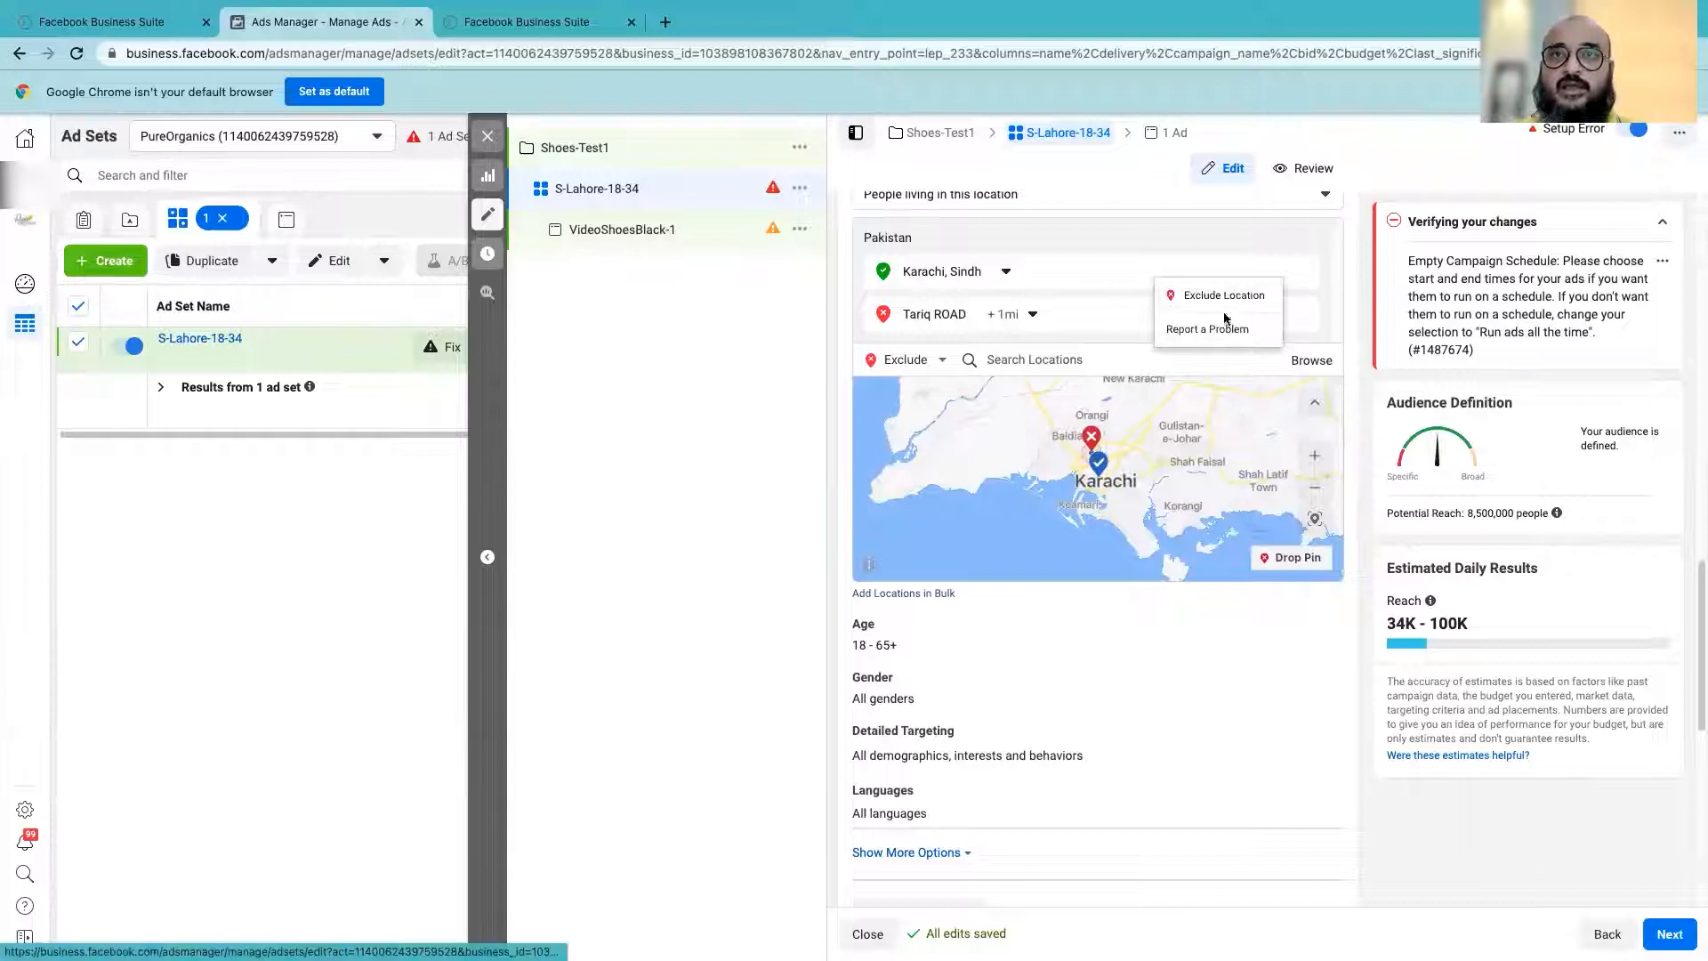
{"action": "left_click", "coordinate": [1335, 374]}
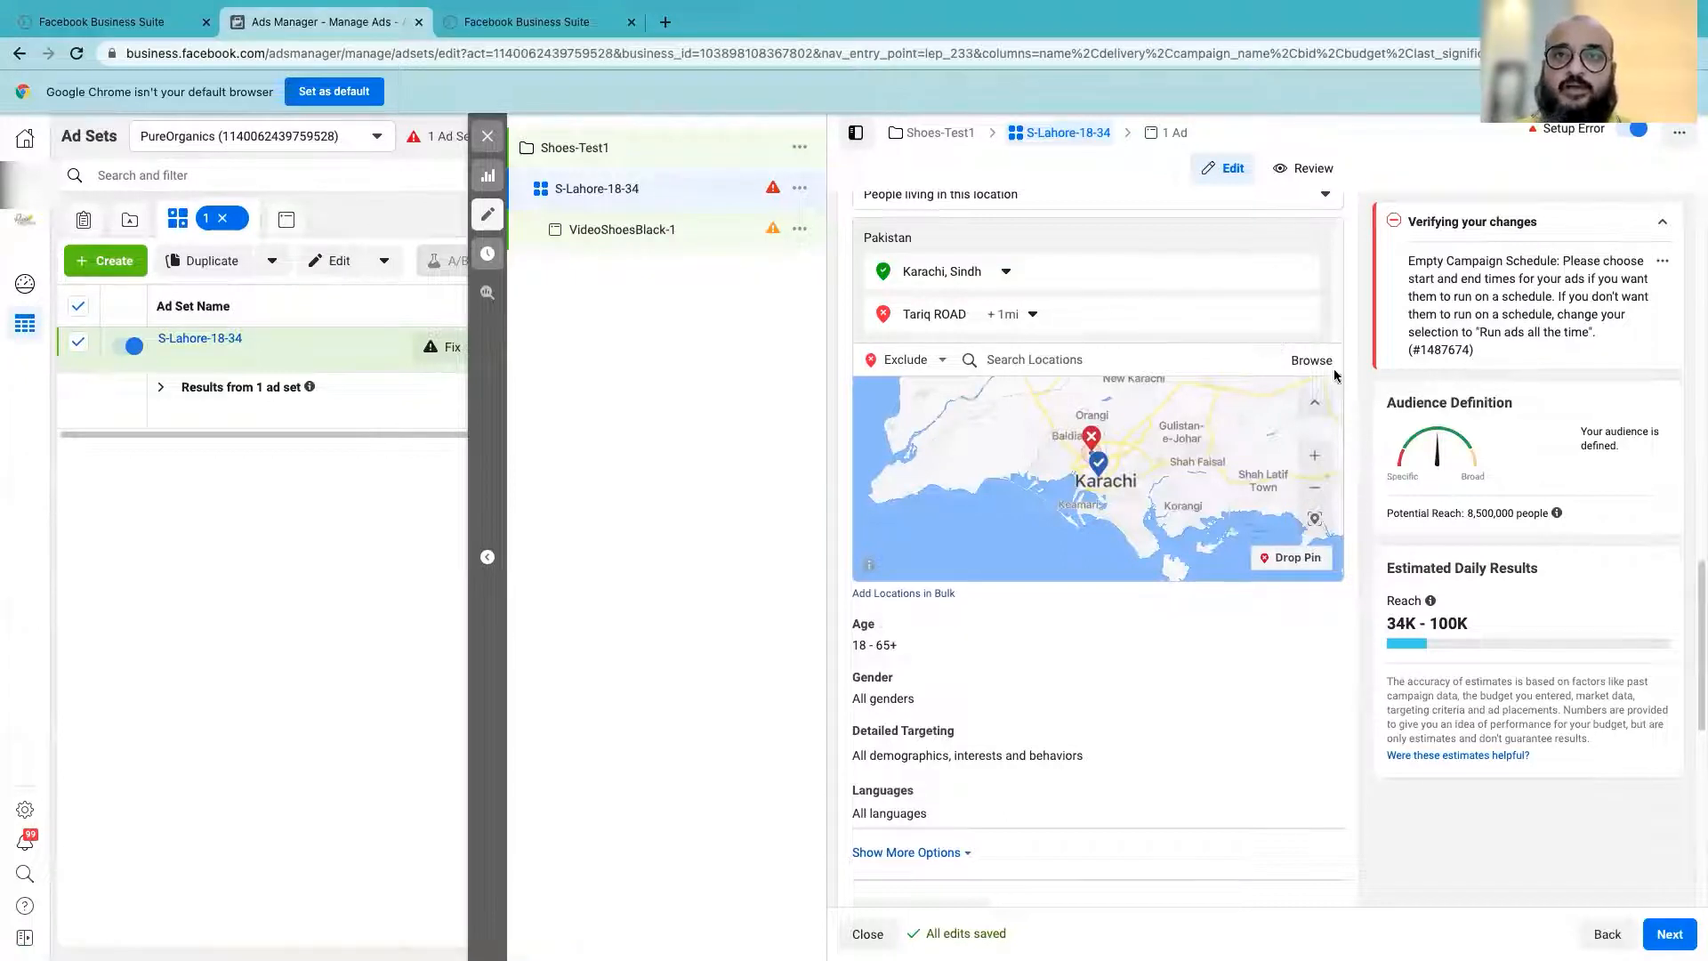
- Switch the location mode back to Include and add Lahore, Punjab, Pakistan
{"action": "left_click", "coordinate": [906, 360]}
{"action": "left_click", "coordinate": [885, 391]}
{"action": "type", "text": "lahore"}
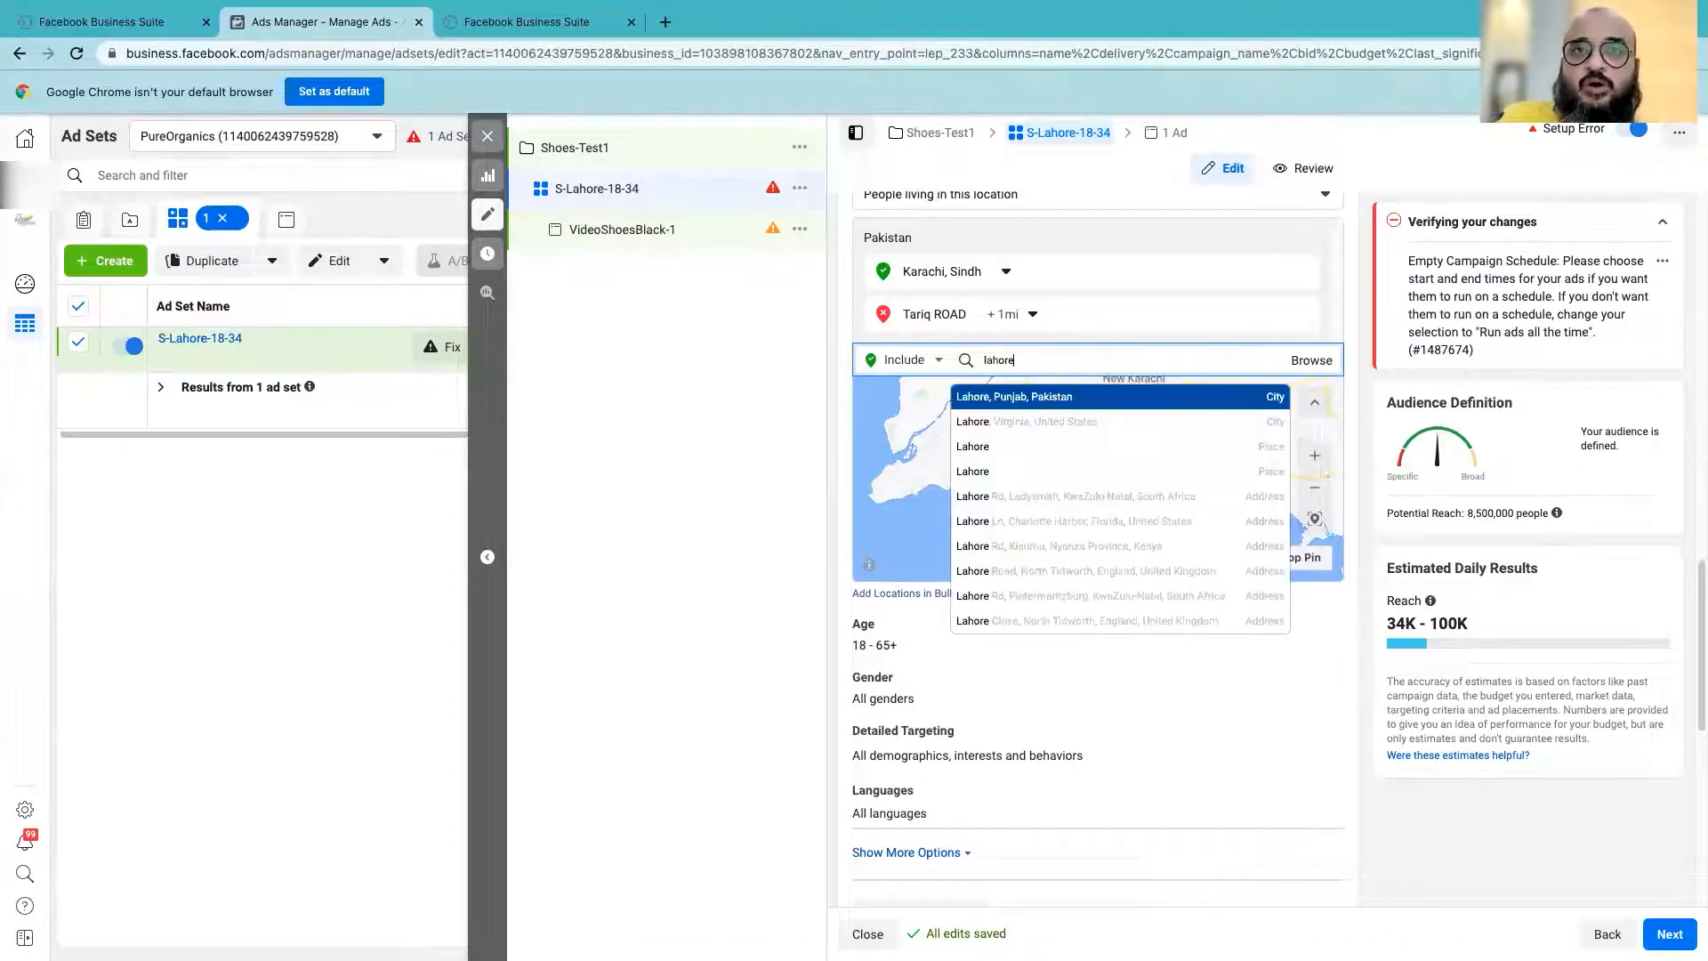
{"action": "left_click", "coordinate": [1243, 396]}
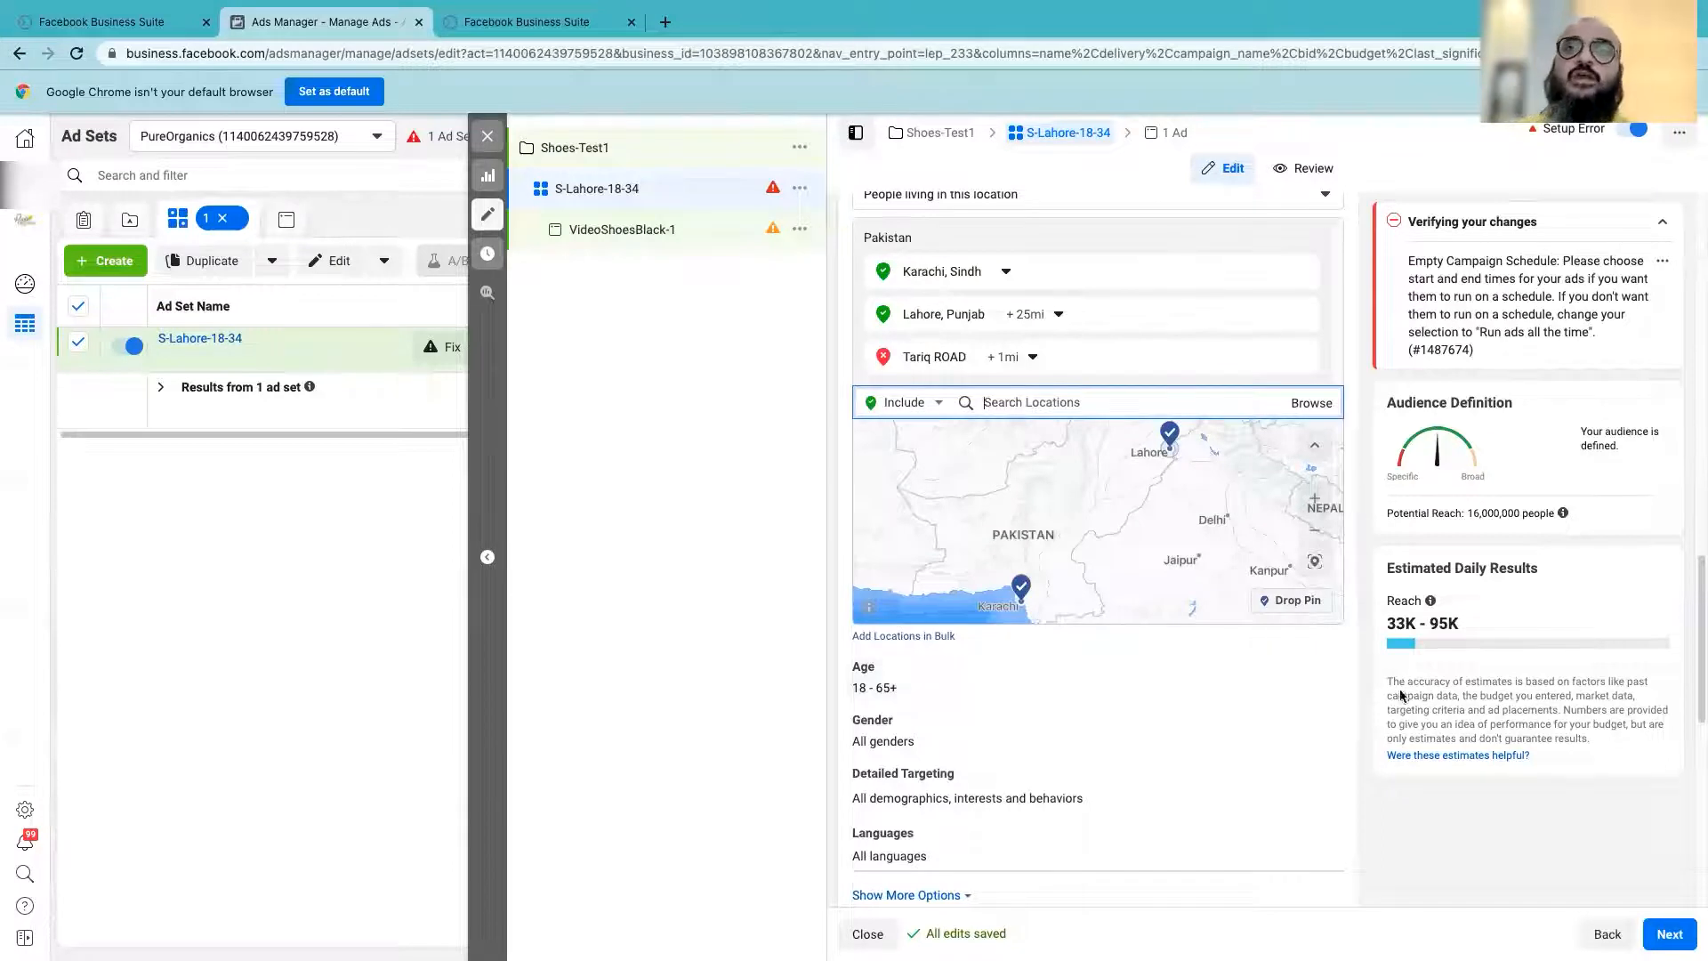
- Open the bulk location entry, choose Cities as the location type, and check the default radius and location text field
{"action": "scroll", "coordinate": [1246, 667], "scroll_direction": "down", "scroll_amount": 1}
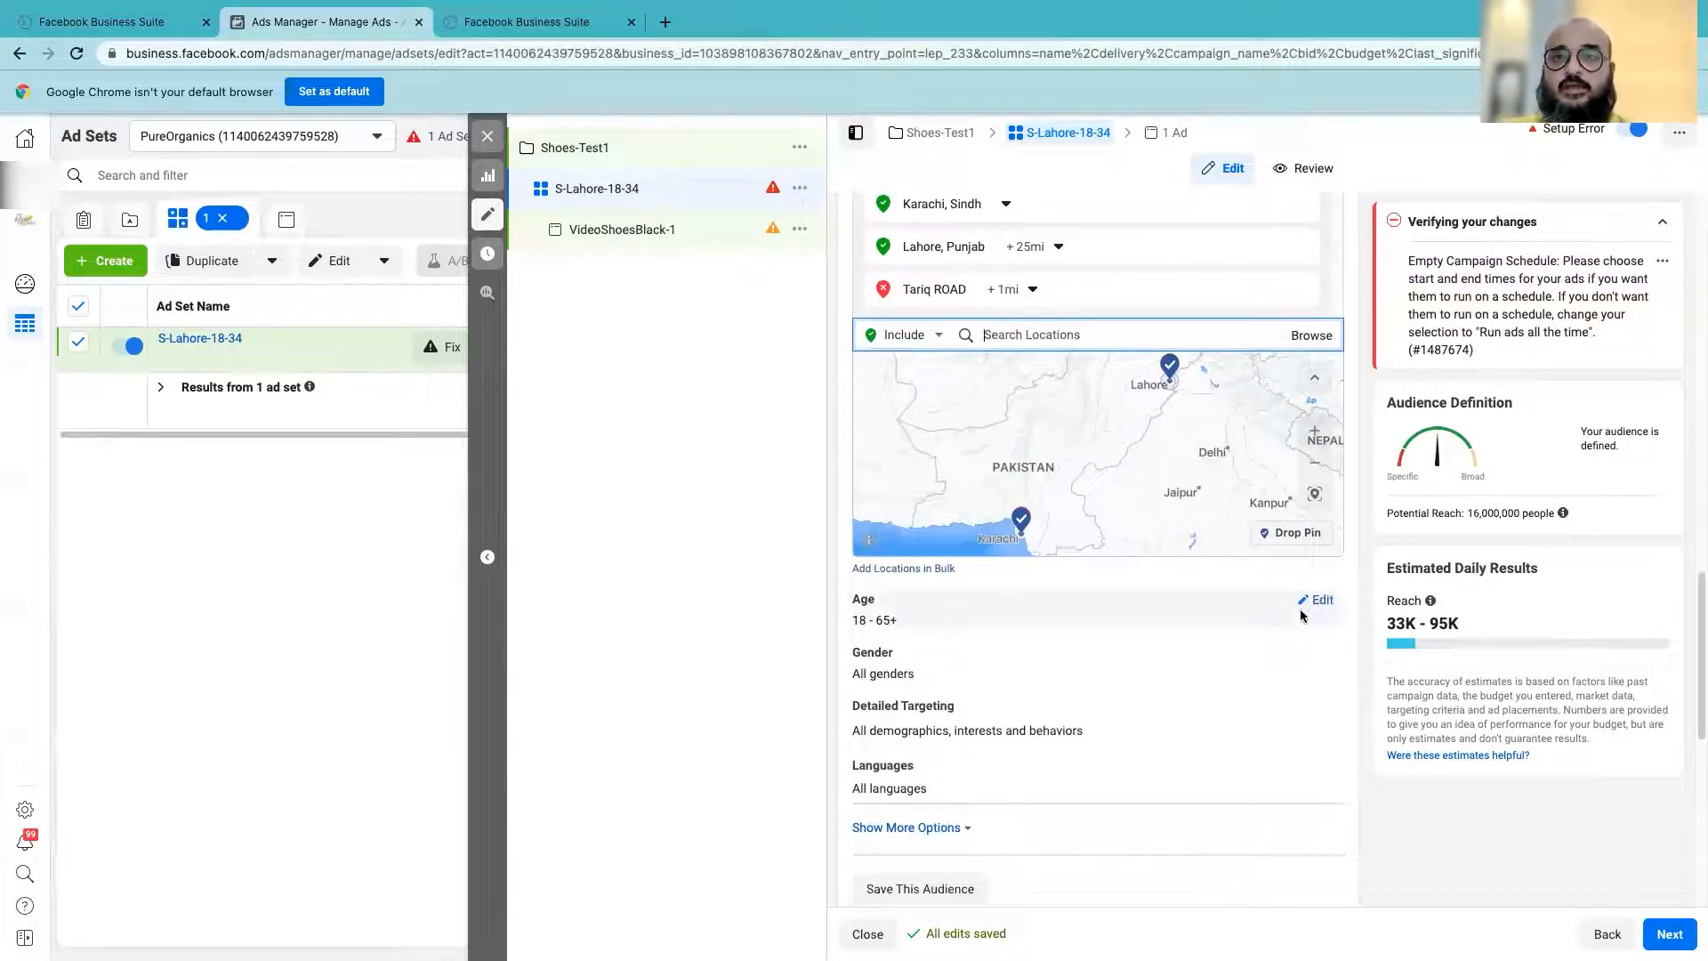
{"action": "left_click", "coordinate": [917, 574]}
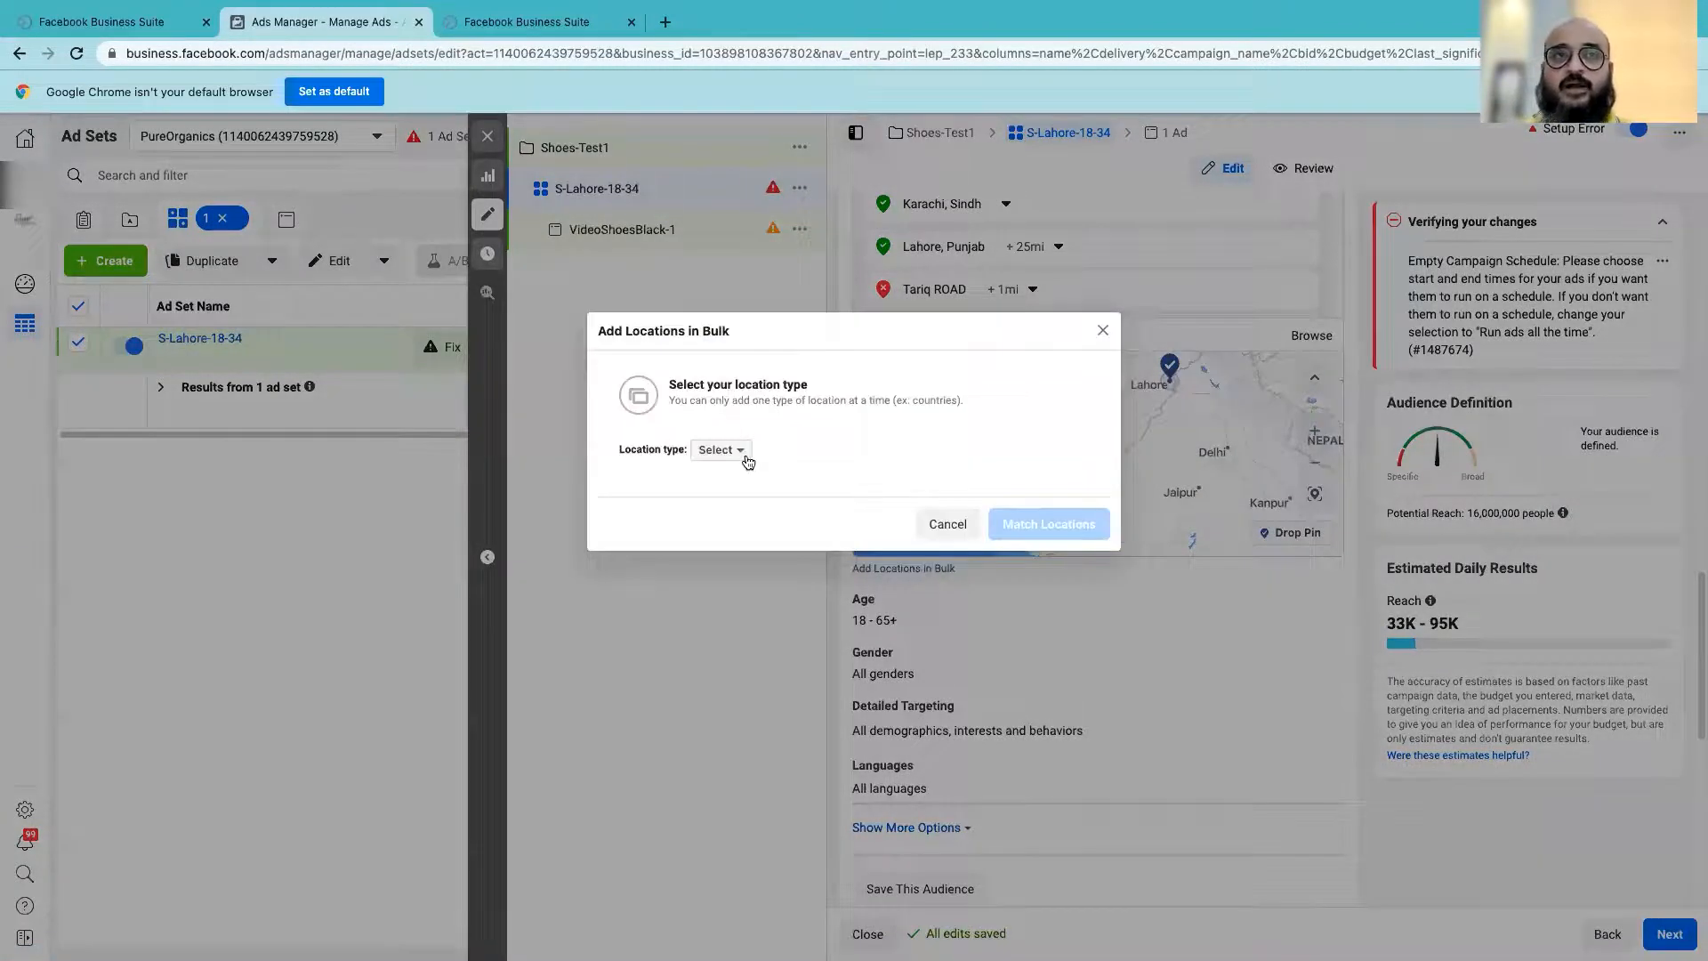
{"action": "left_click", "coordinate": [747, 460]}
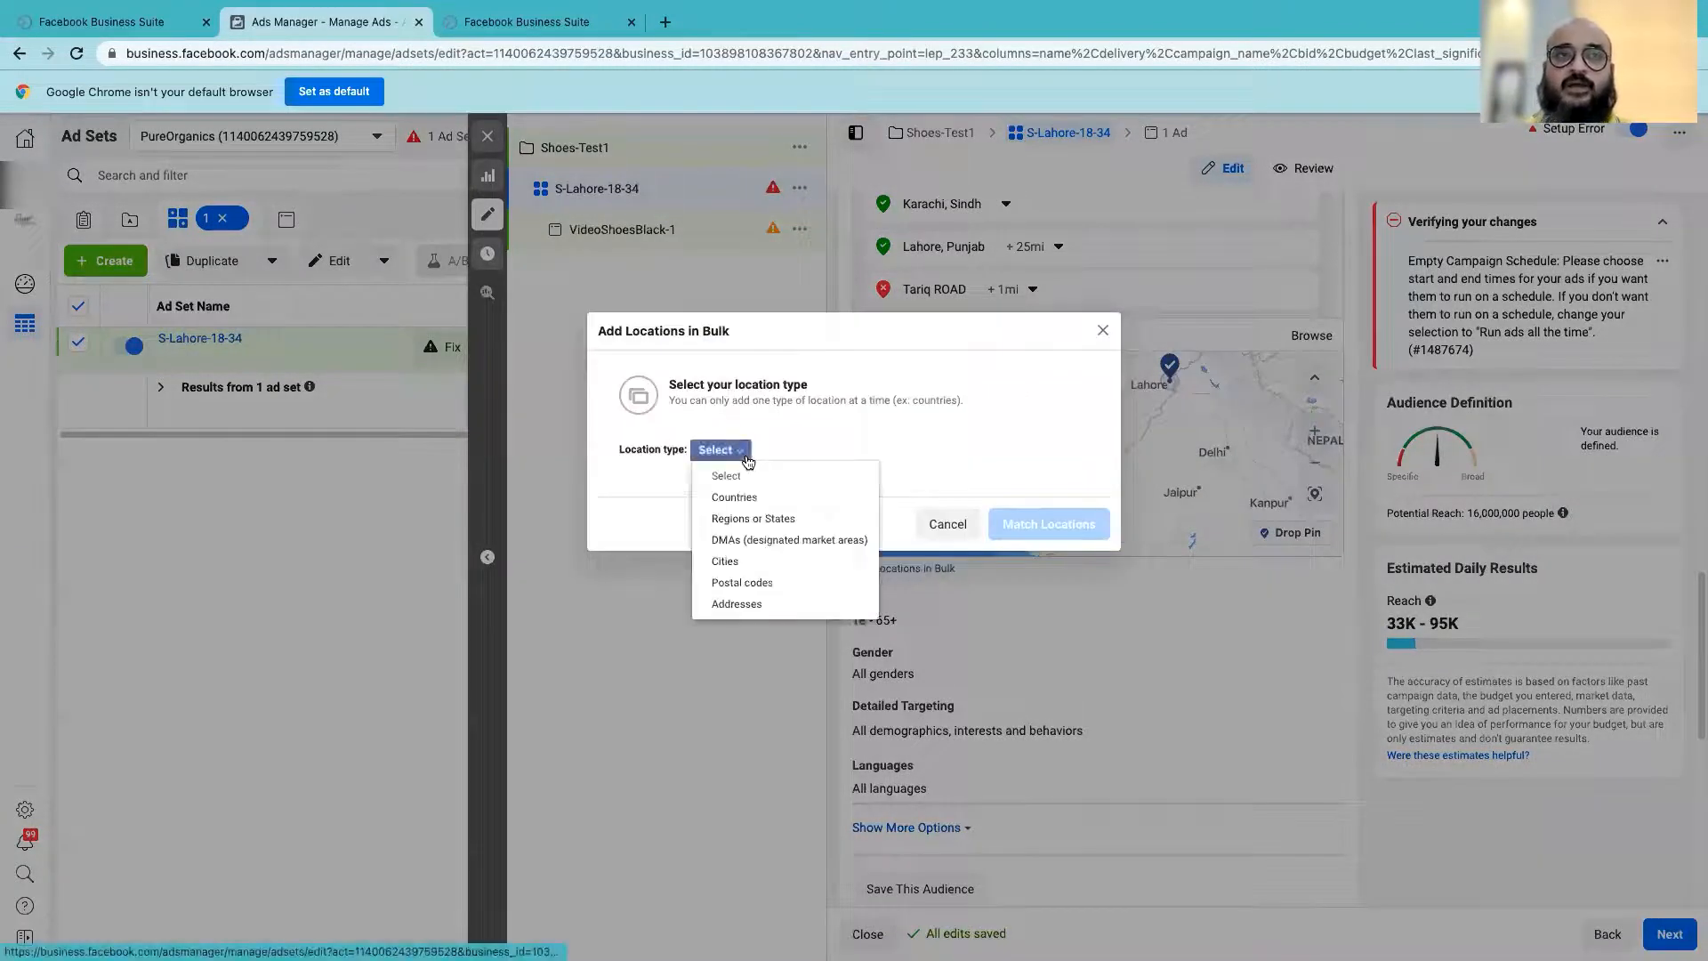
{"action": "left_click", "coordinate": [744, 563]}
{"action": "left_click", "coordinate": [856, 408]}
{"action": "left_click", "coordinate": [678, 532]}
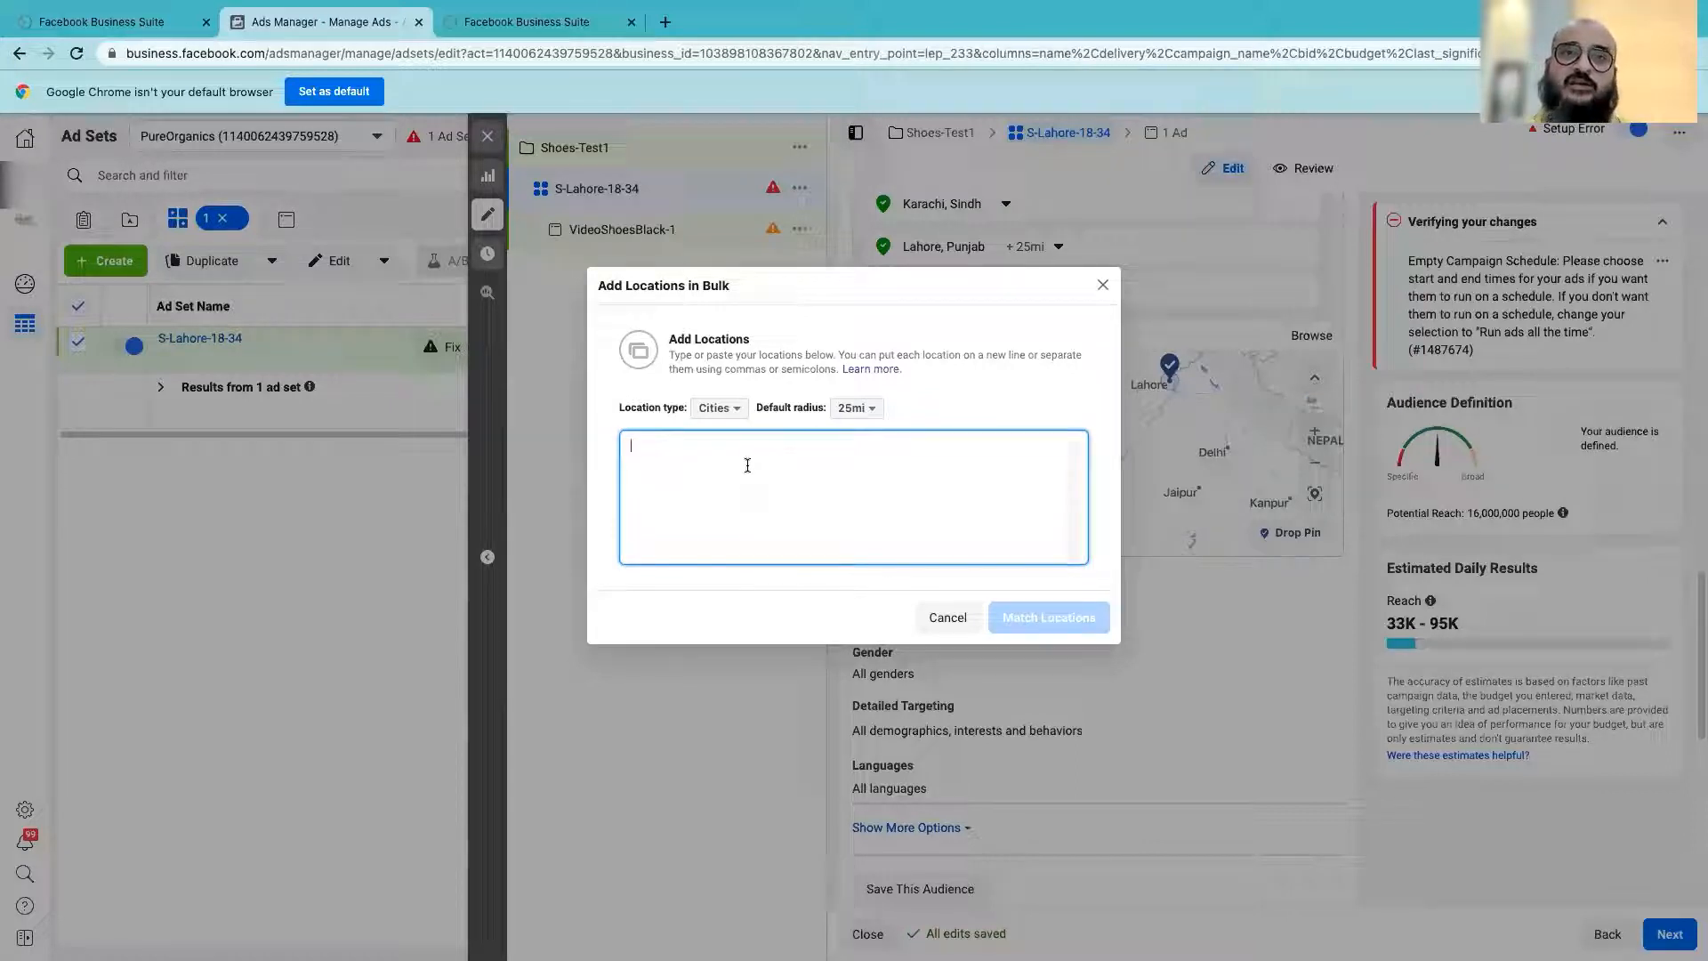
- Change the bulk location type to Postal codes and review the available location types
{"action": "left_click", "coordinate": [728, 407]}
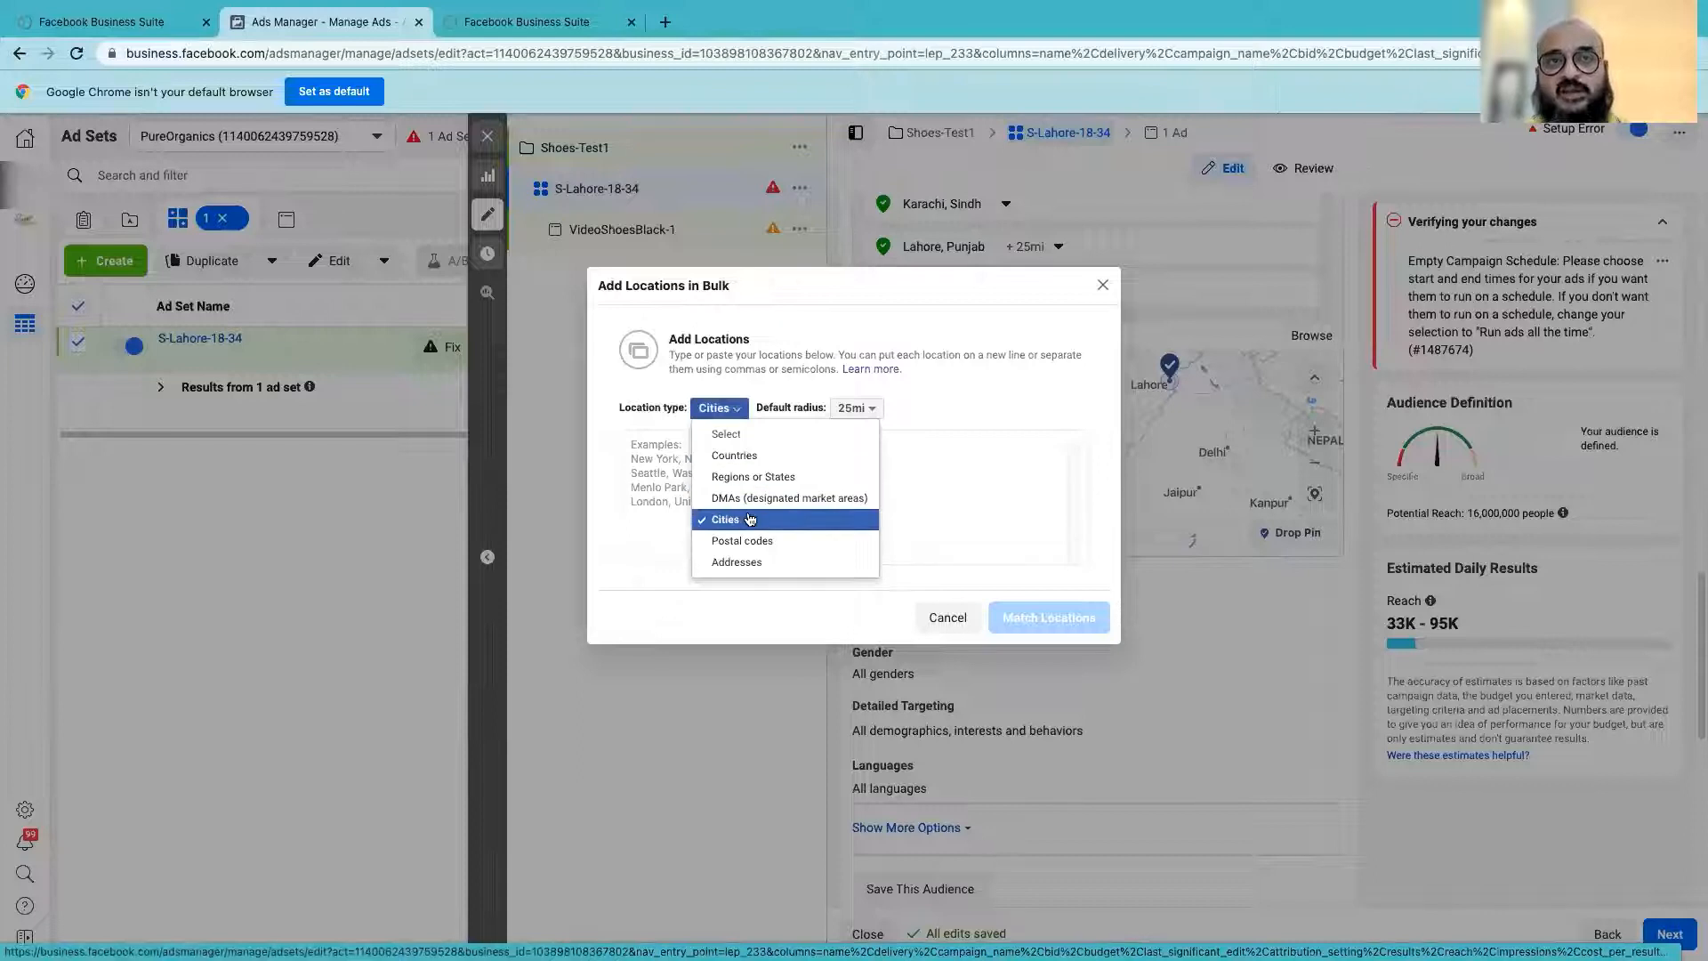
{"action": "left_click", "coordinate": [744, 541]}
{"action": "left_click", "coordinate": [713, 486]}
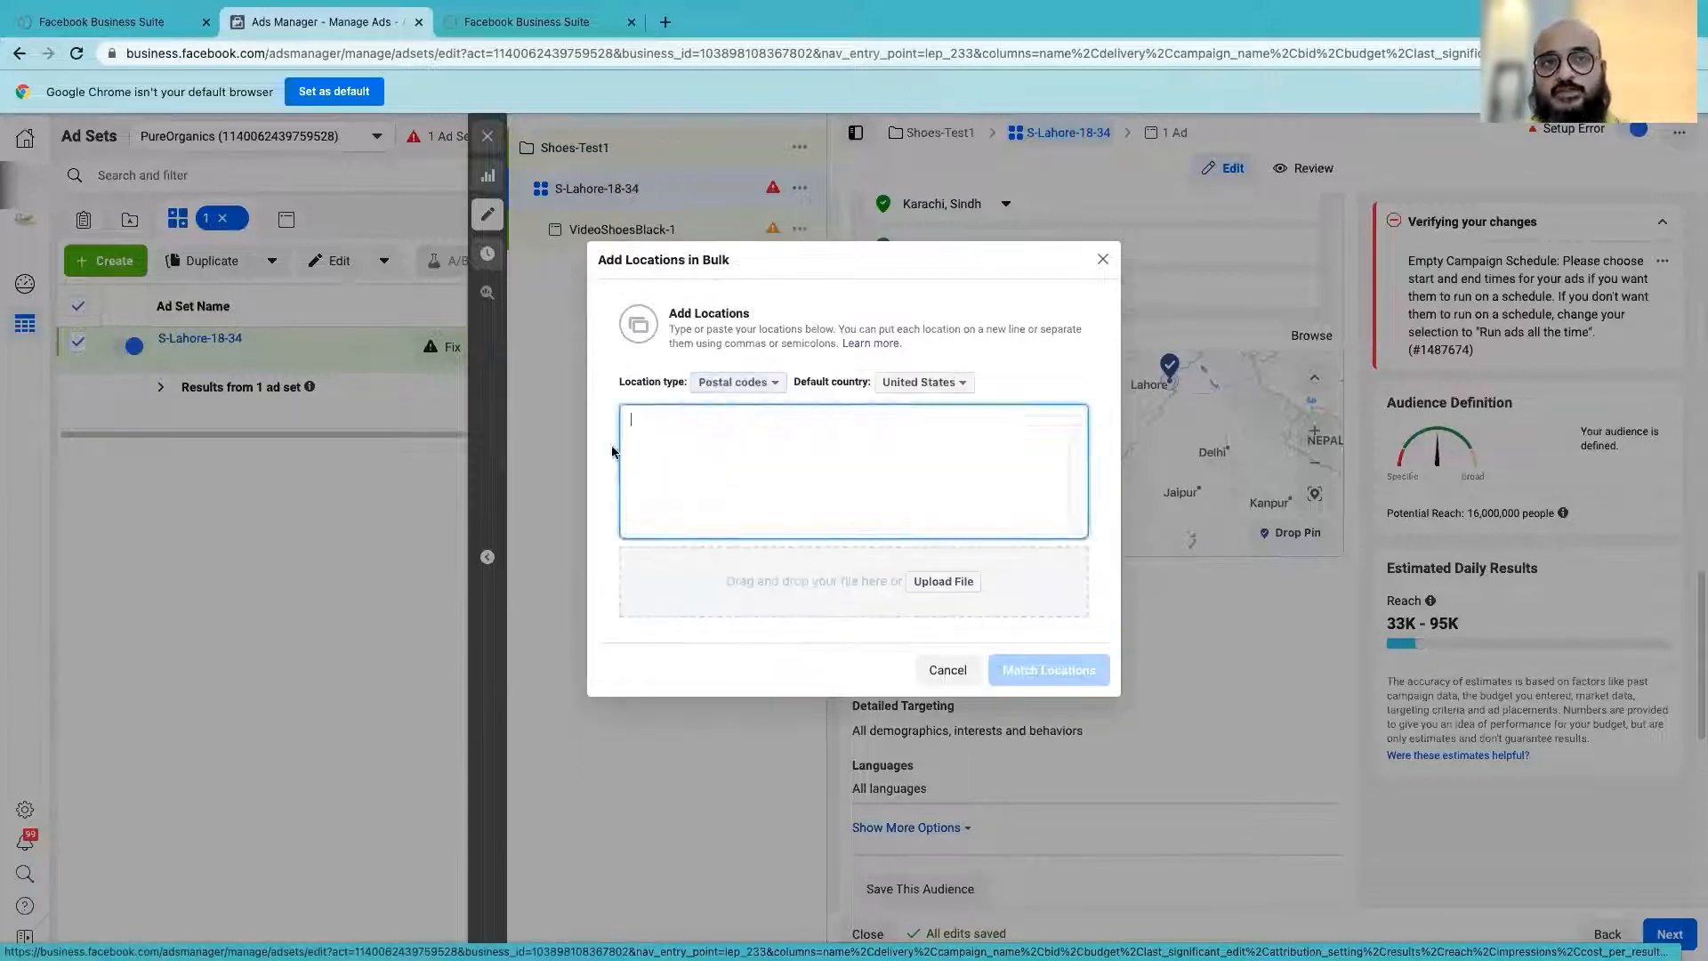
{"action": "left_click", "coordinate": [742, 383]}
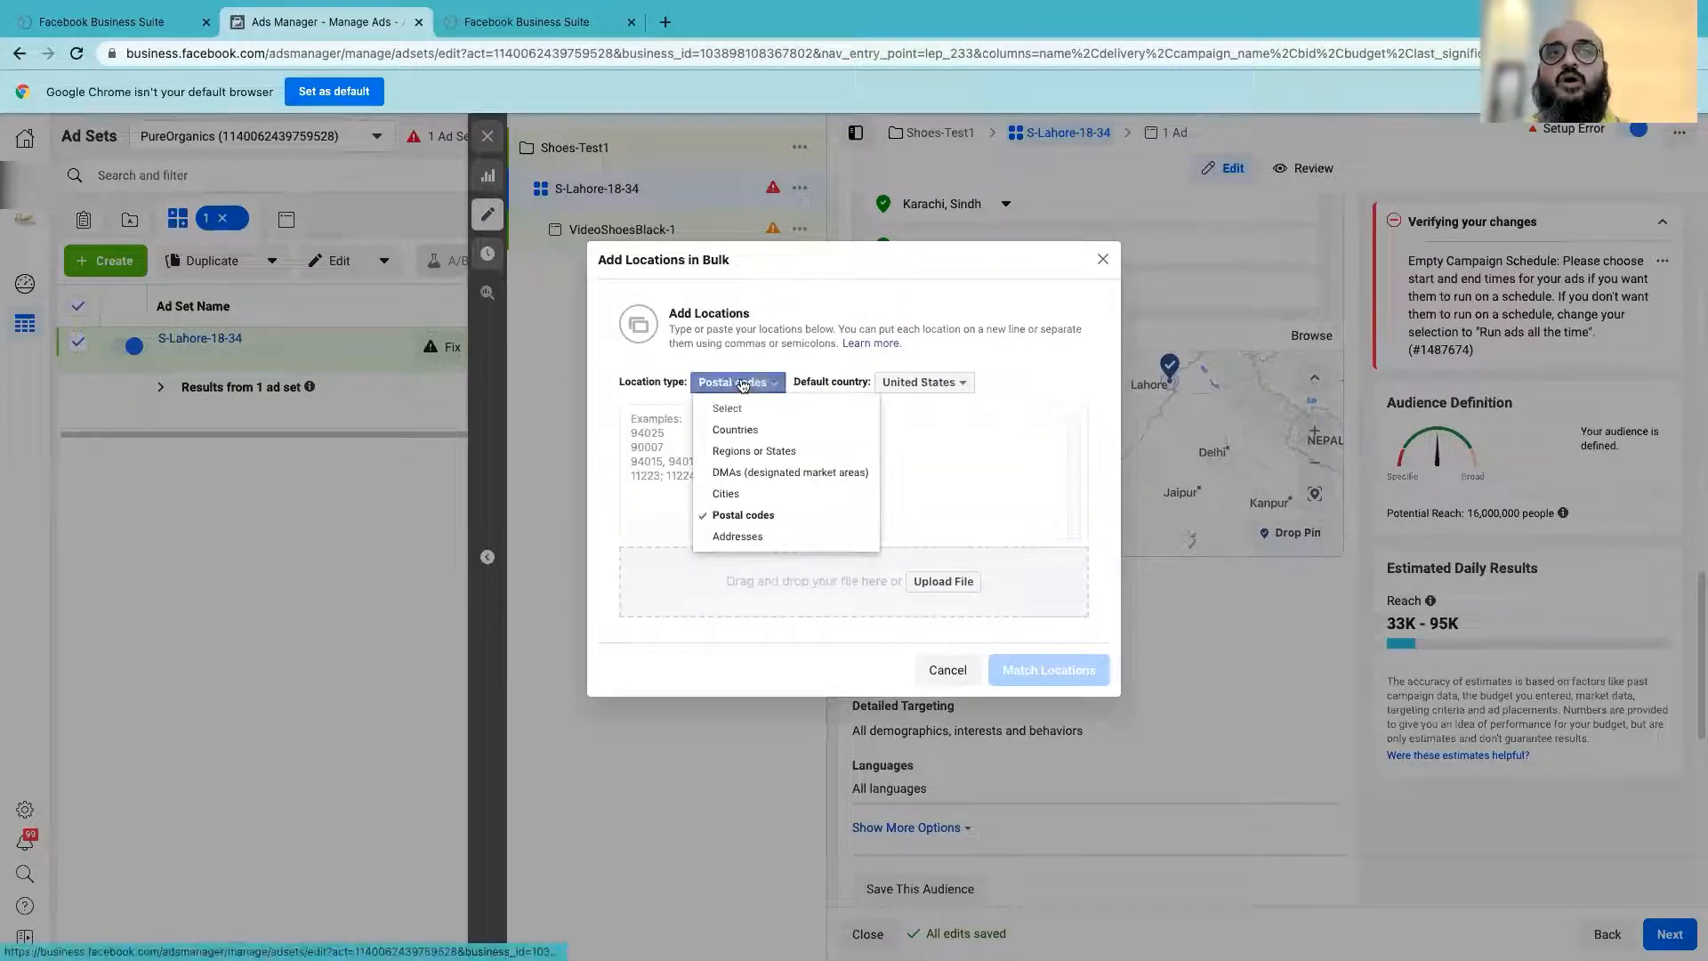
- Look through the default country options for bulk postal codes, checking for countries starting with "pa"
{"action": "left_click", "coordinate": [934, 383]}
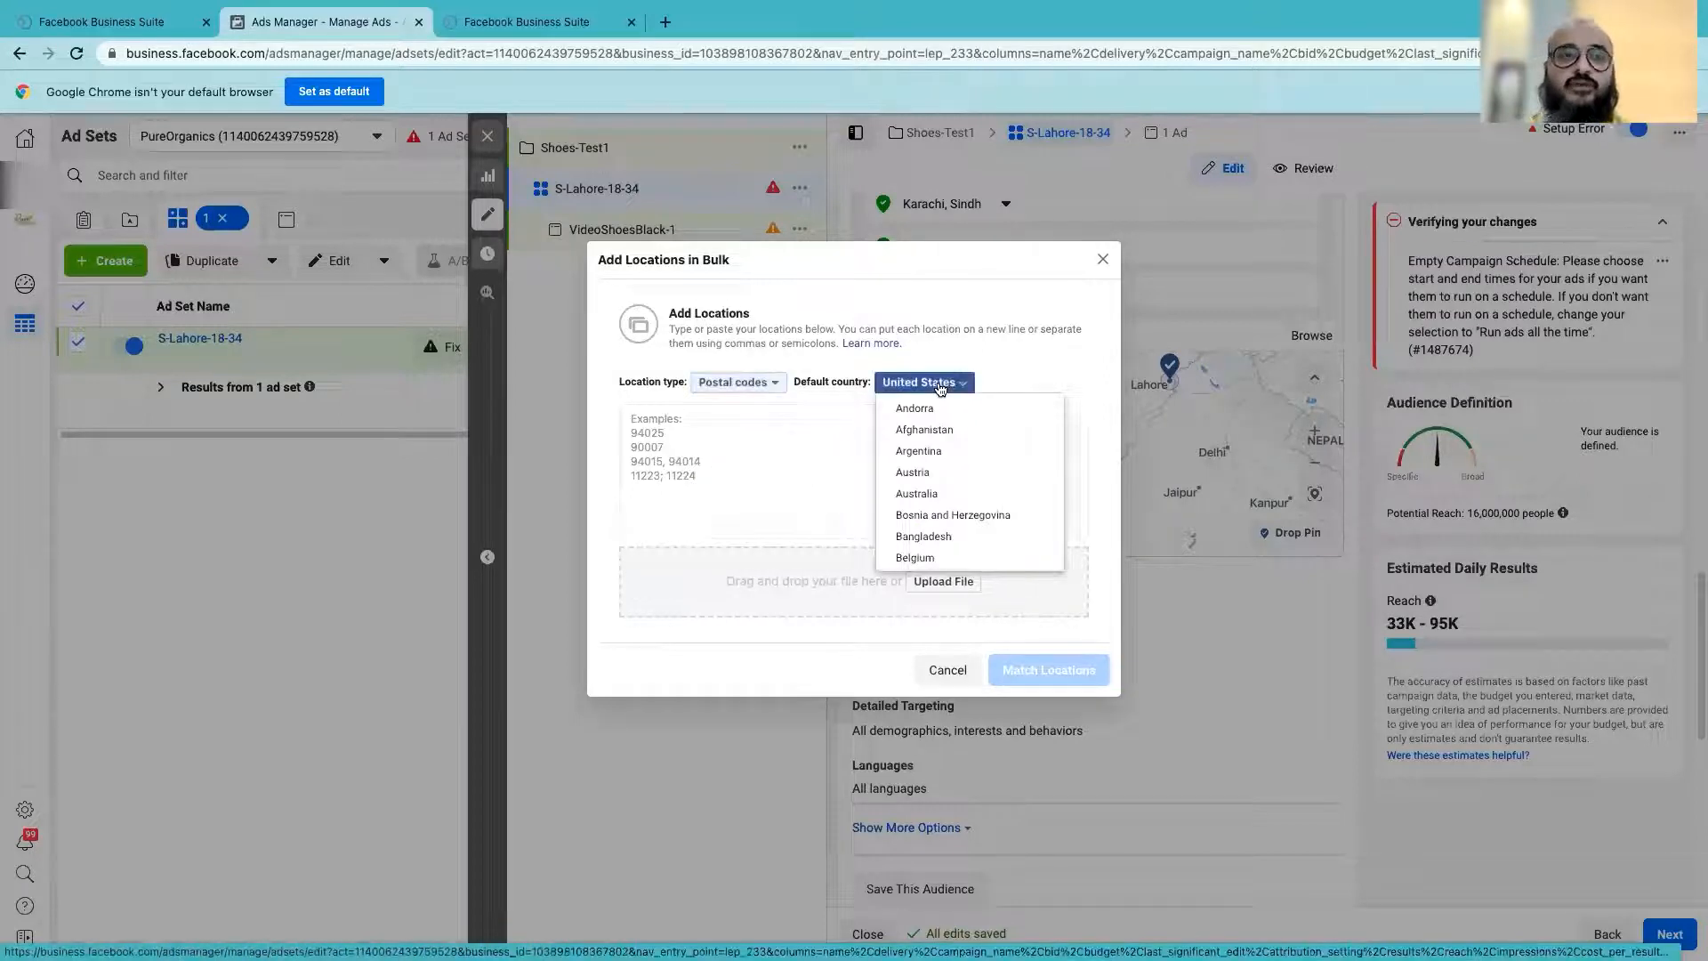
{"action": "type", "text": "pa"}
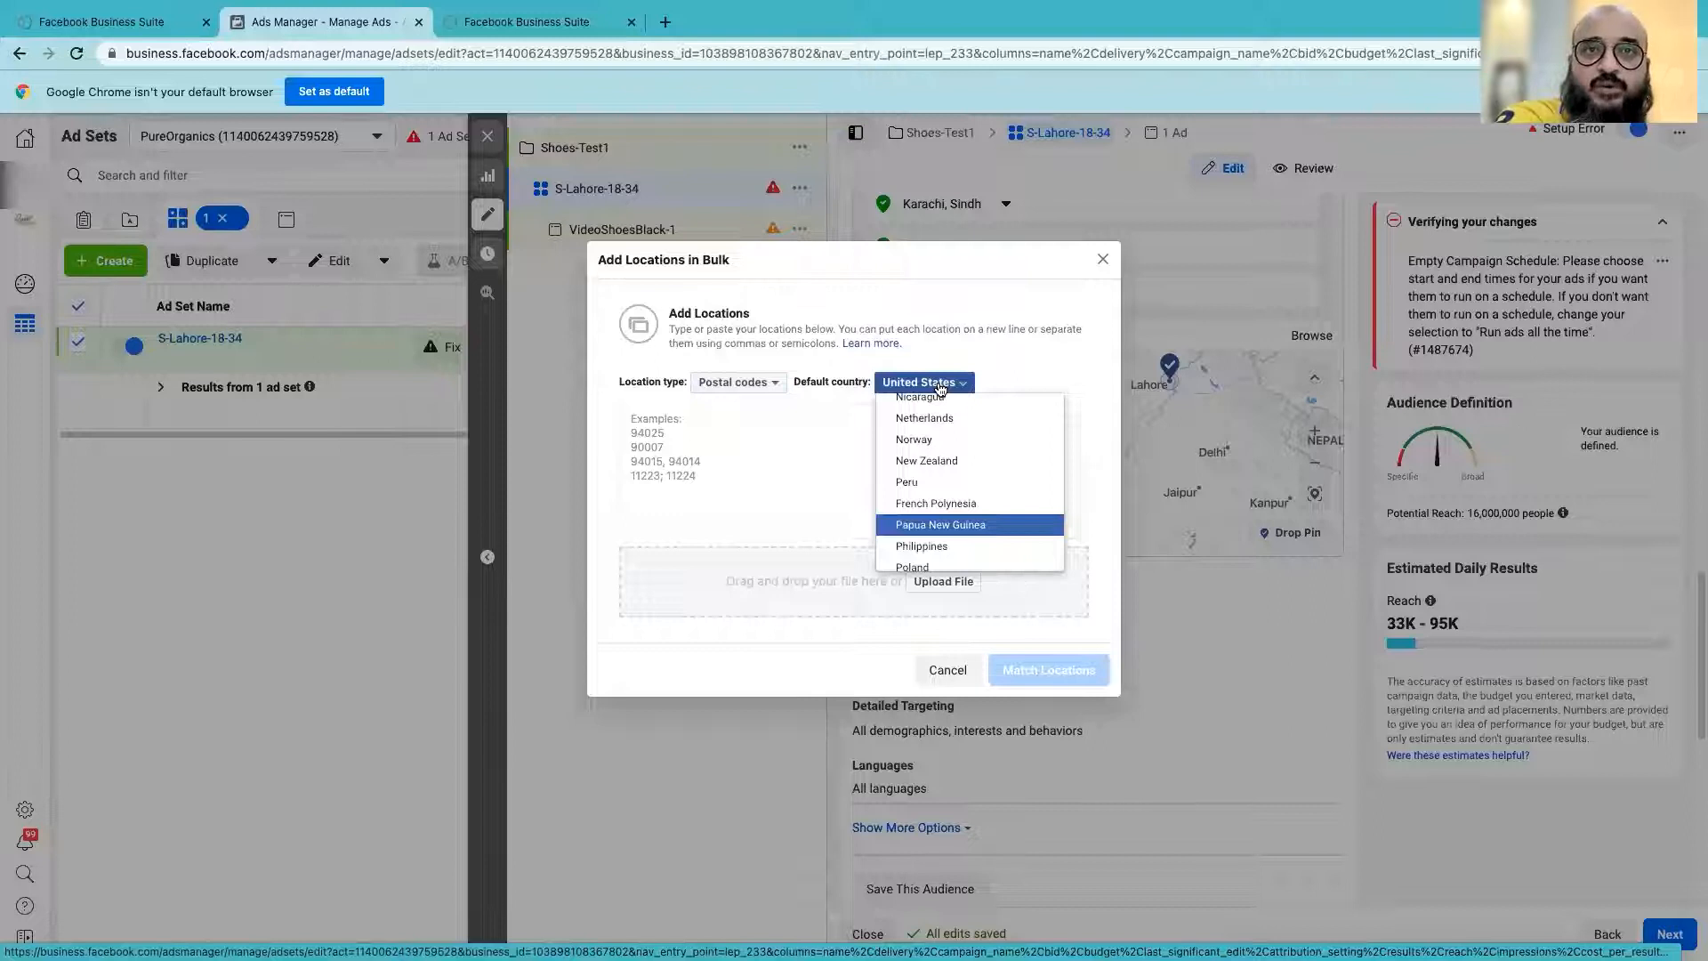
{"action": "key", "text": "Down"}
{"action": "key", "text": "Down"}
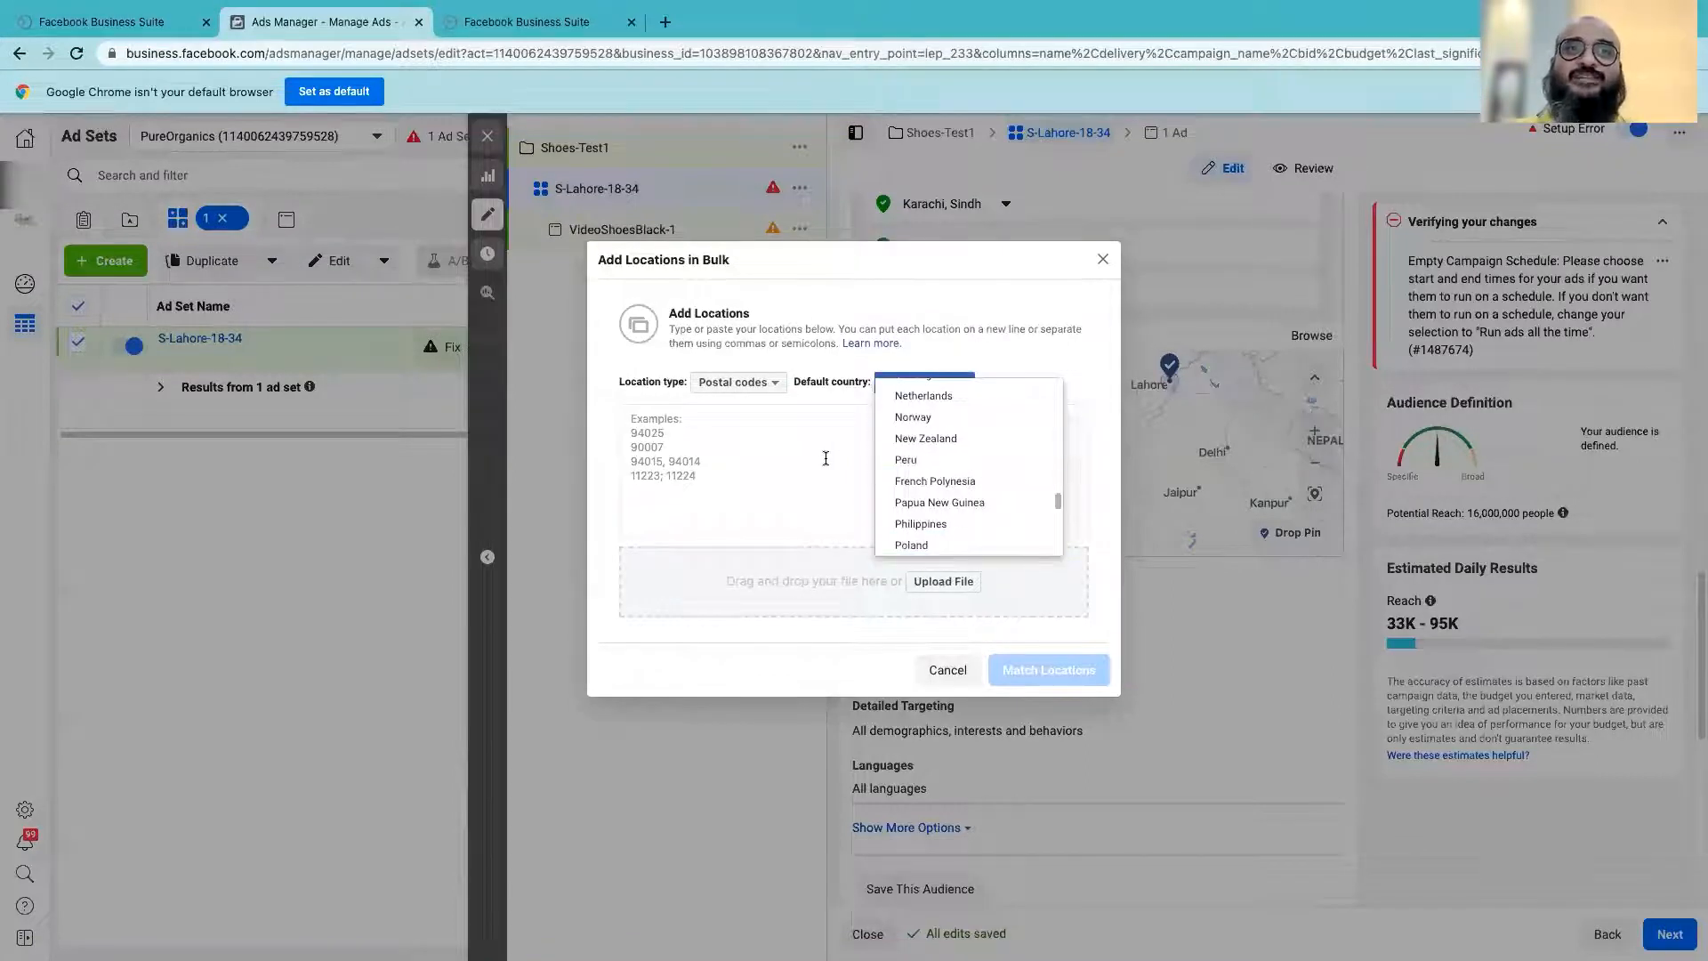
{"action": "left_click", "coordinate": [826, 458]}
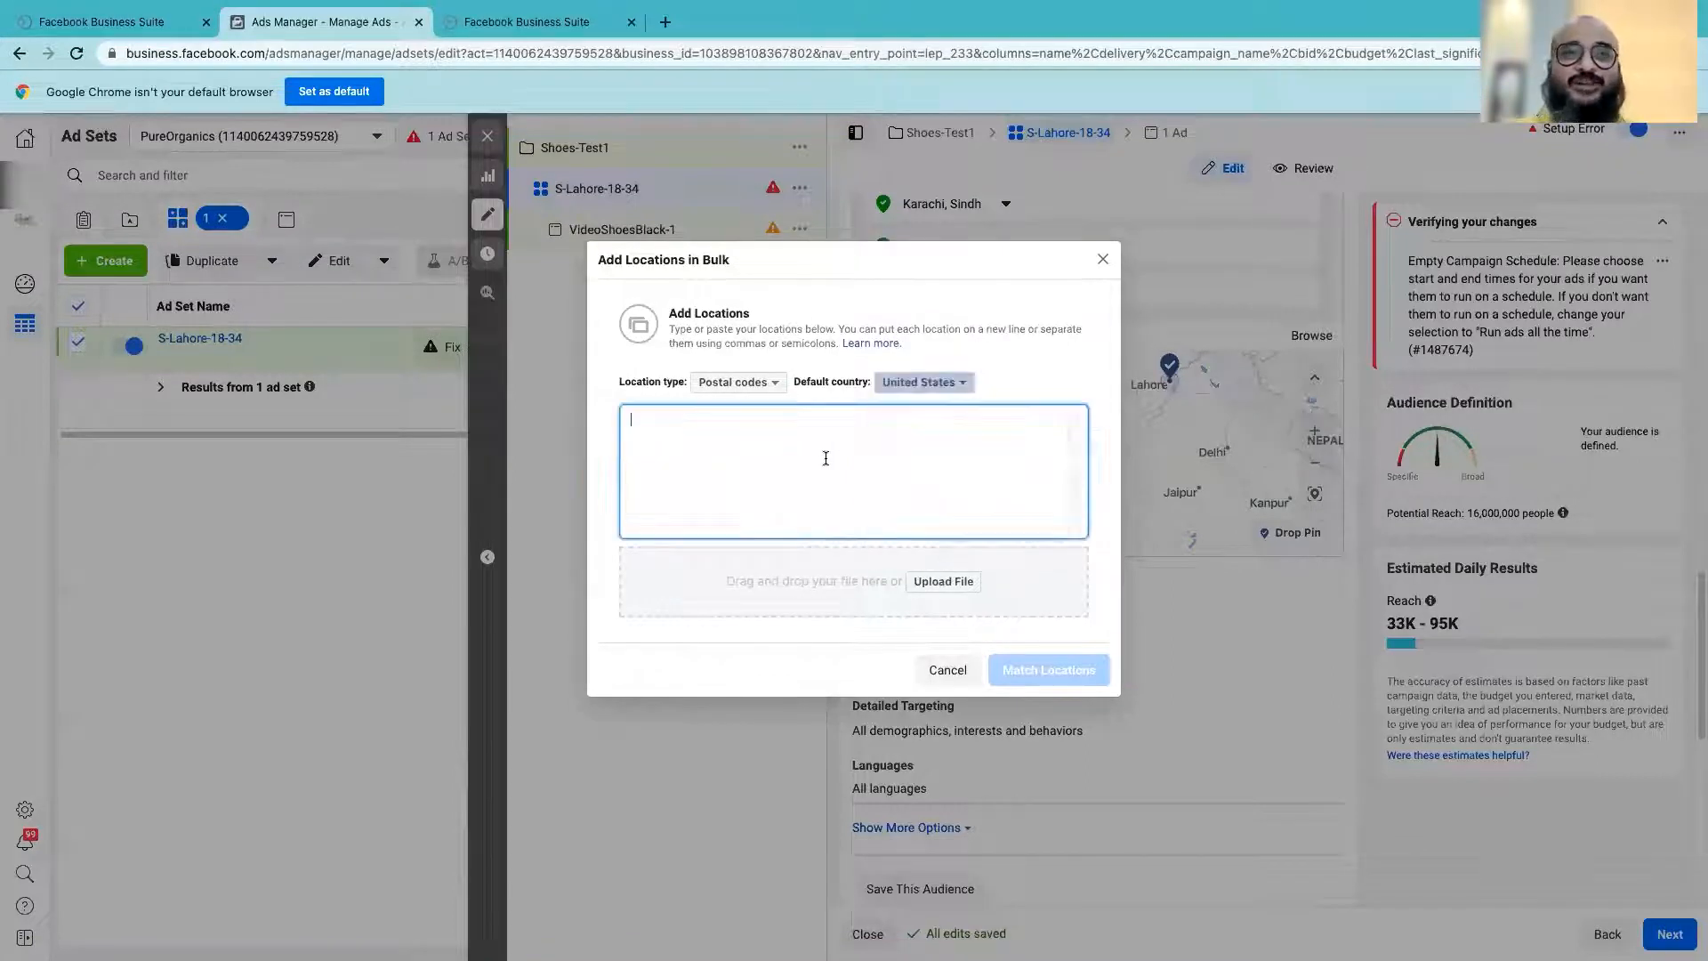
{"action": "left_click", "coordinate": [915, 384]}
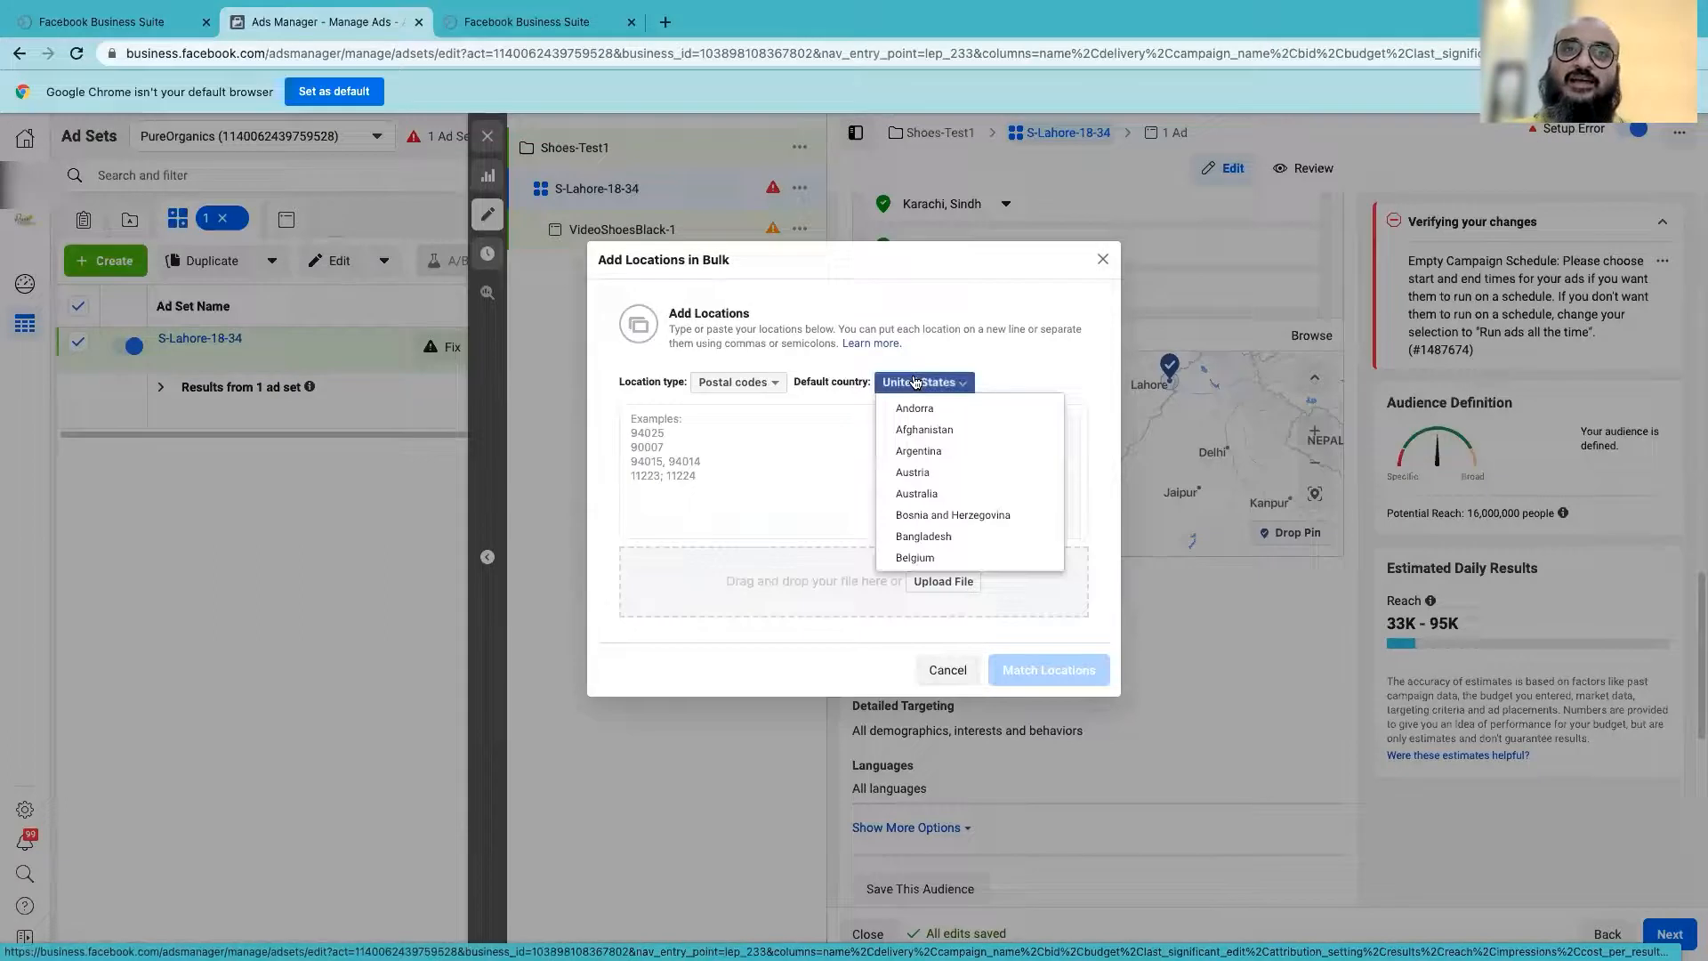
{"action": "left_click", "coordinate": [767, 449]}
- Review the bulk location types again and close the bulk location entry without adding any locations
{"action": "left_click", "coordinate": [761, 389]}
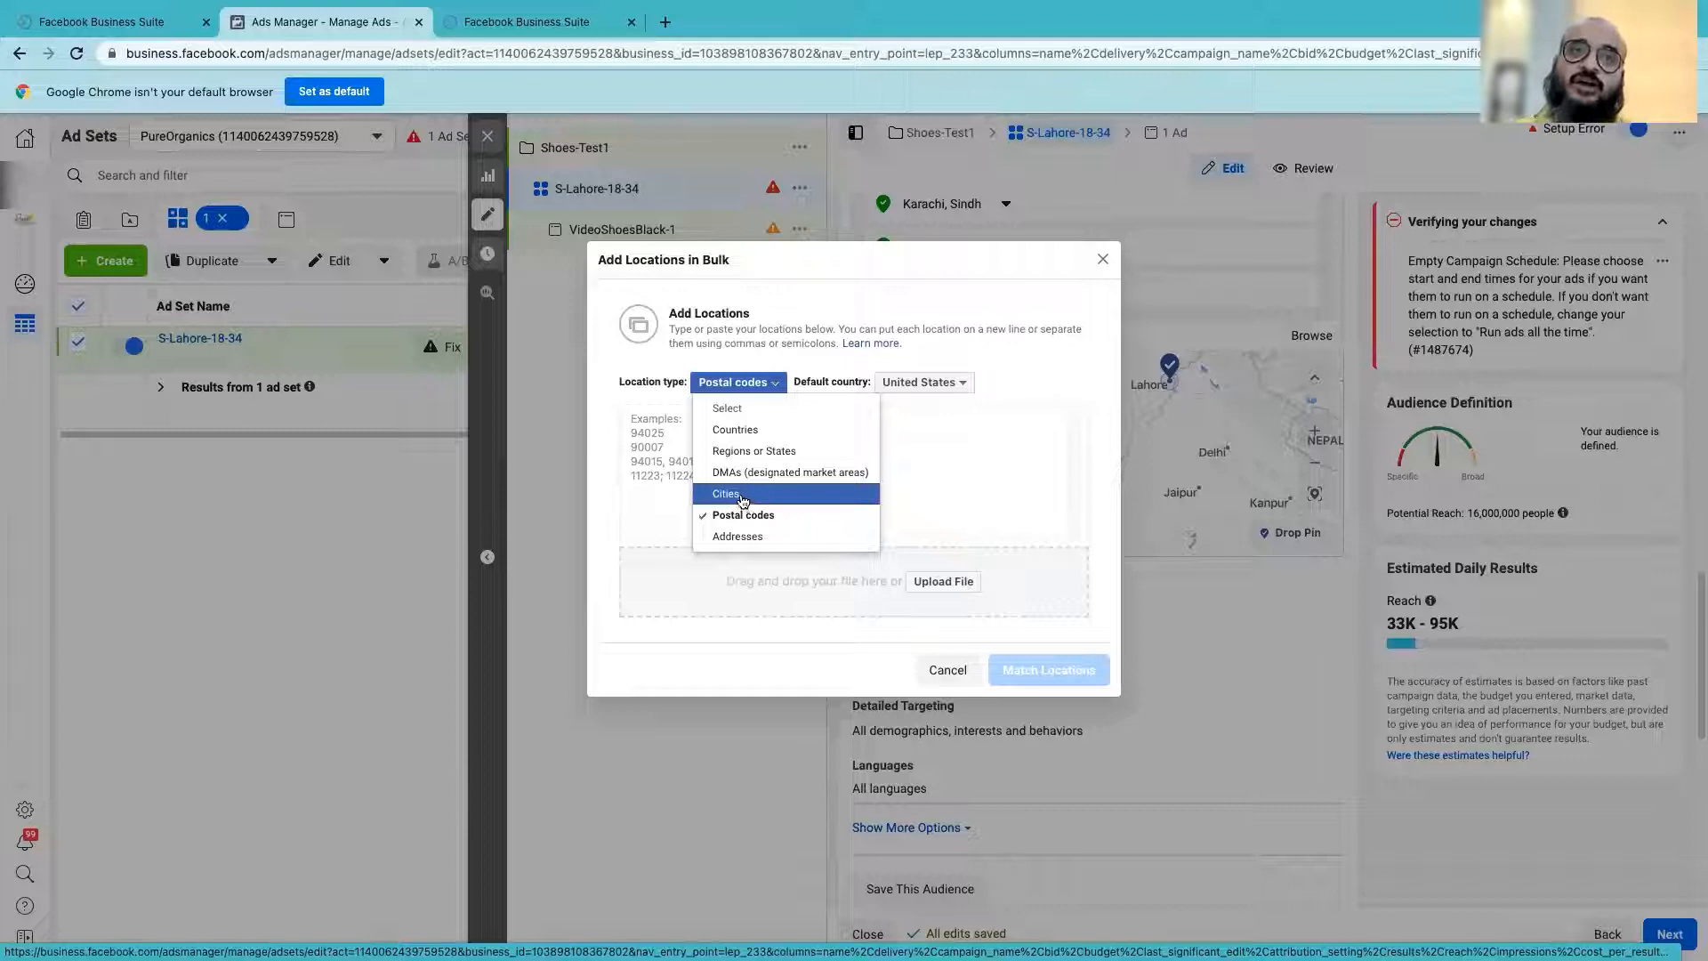
{"action": "left_click", "coordinate": [1026, 474]}
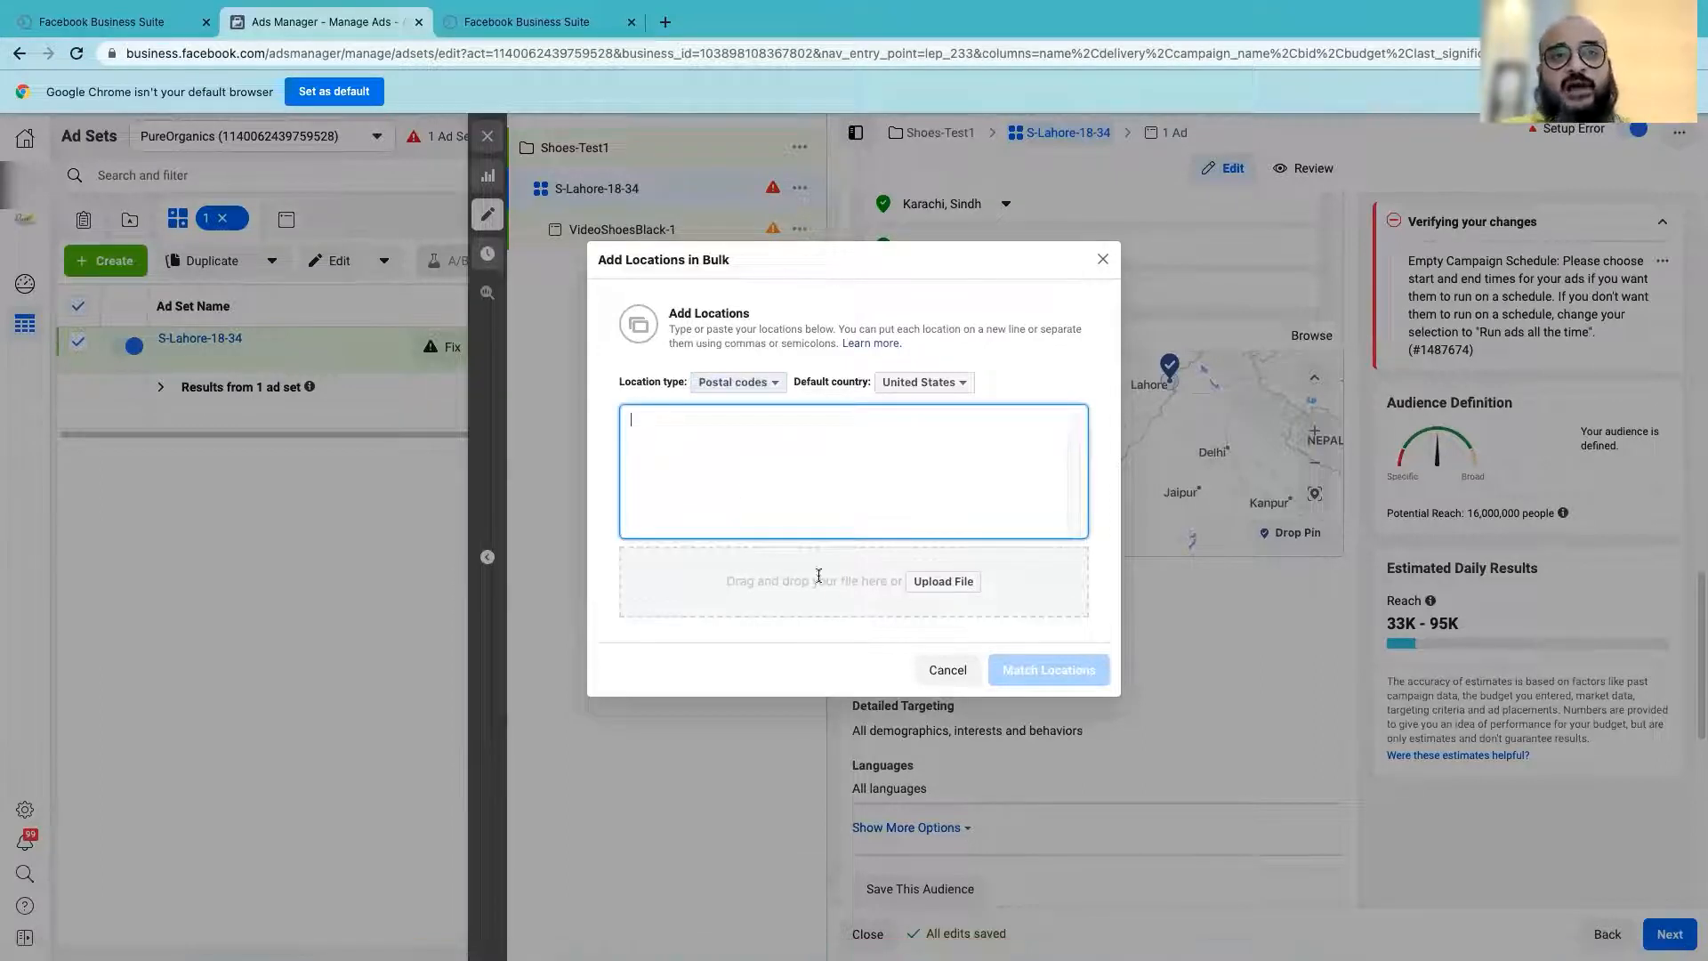
{"action": "left_click", "coordinate": [1105, 261]}
- Open the audience age range for editing and choose 18 as the minimum age
{"action": "scroll", "coordinate": [1204, 636], "scroll_direction": "down", "scroll_amount": 1}
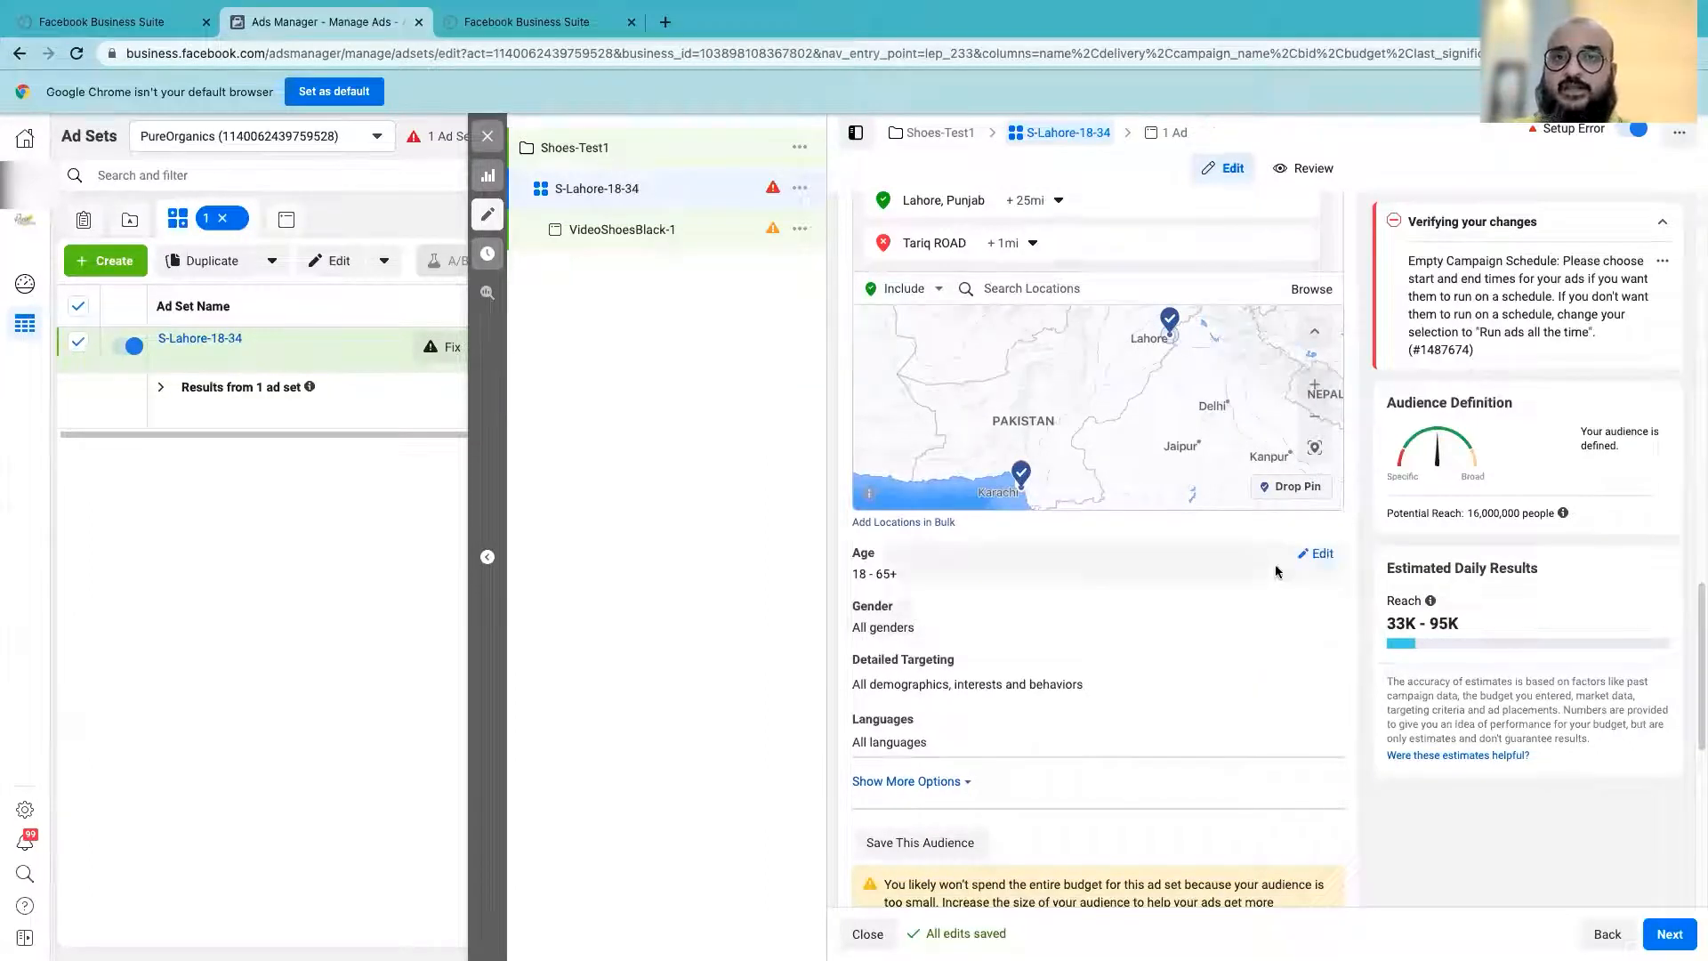
{"action": "left_click", "coordinate": [1318, 553]}
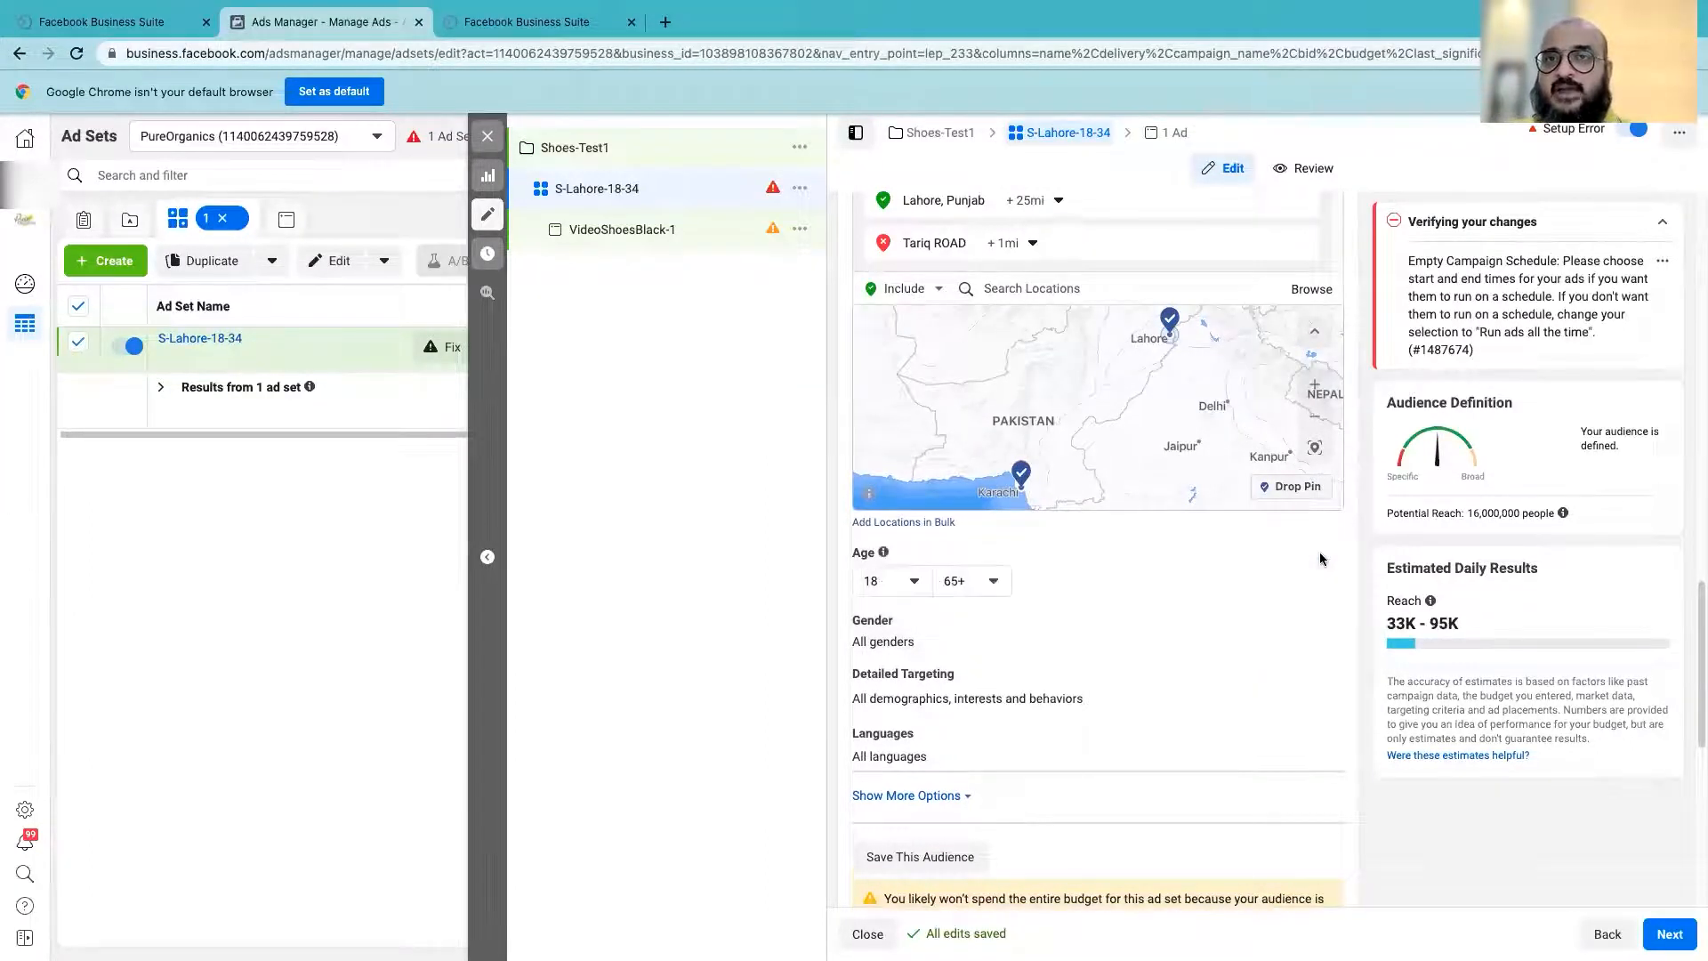
{"action": "left_click", "coordinate": [893, 581]}
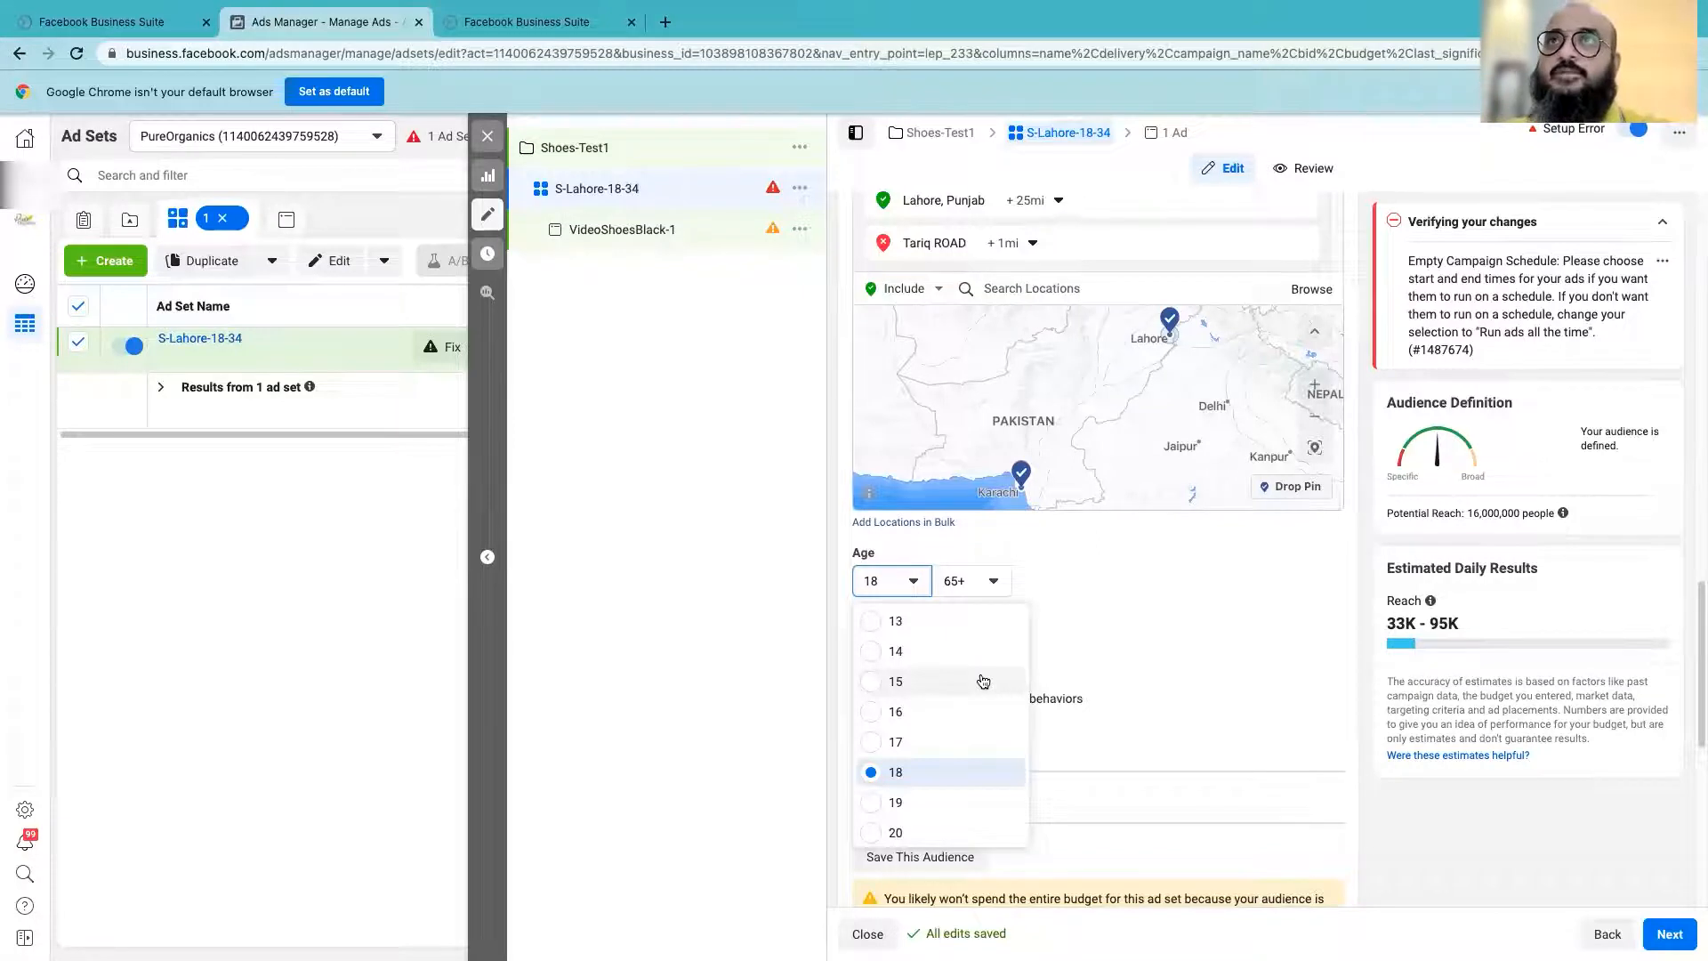
{"action": "mouse_move", "coordinate": [1346, 9]}
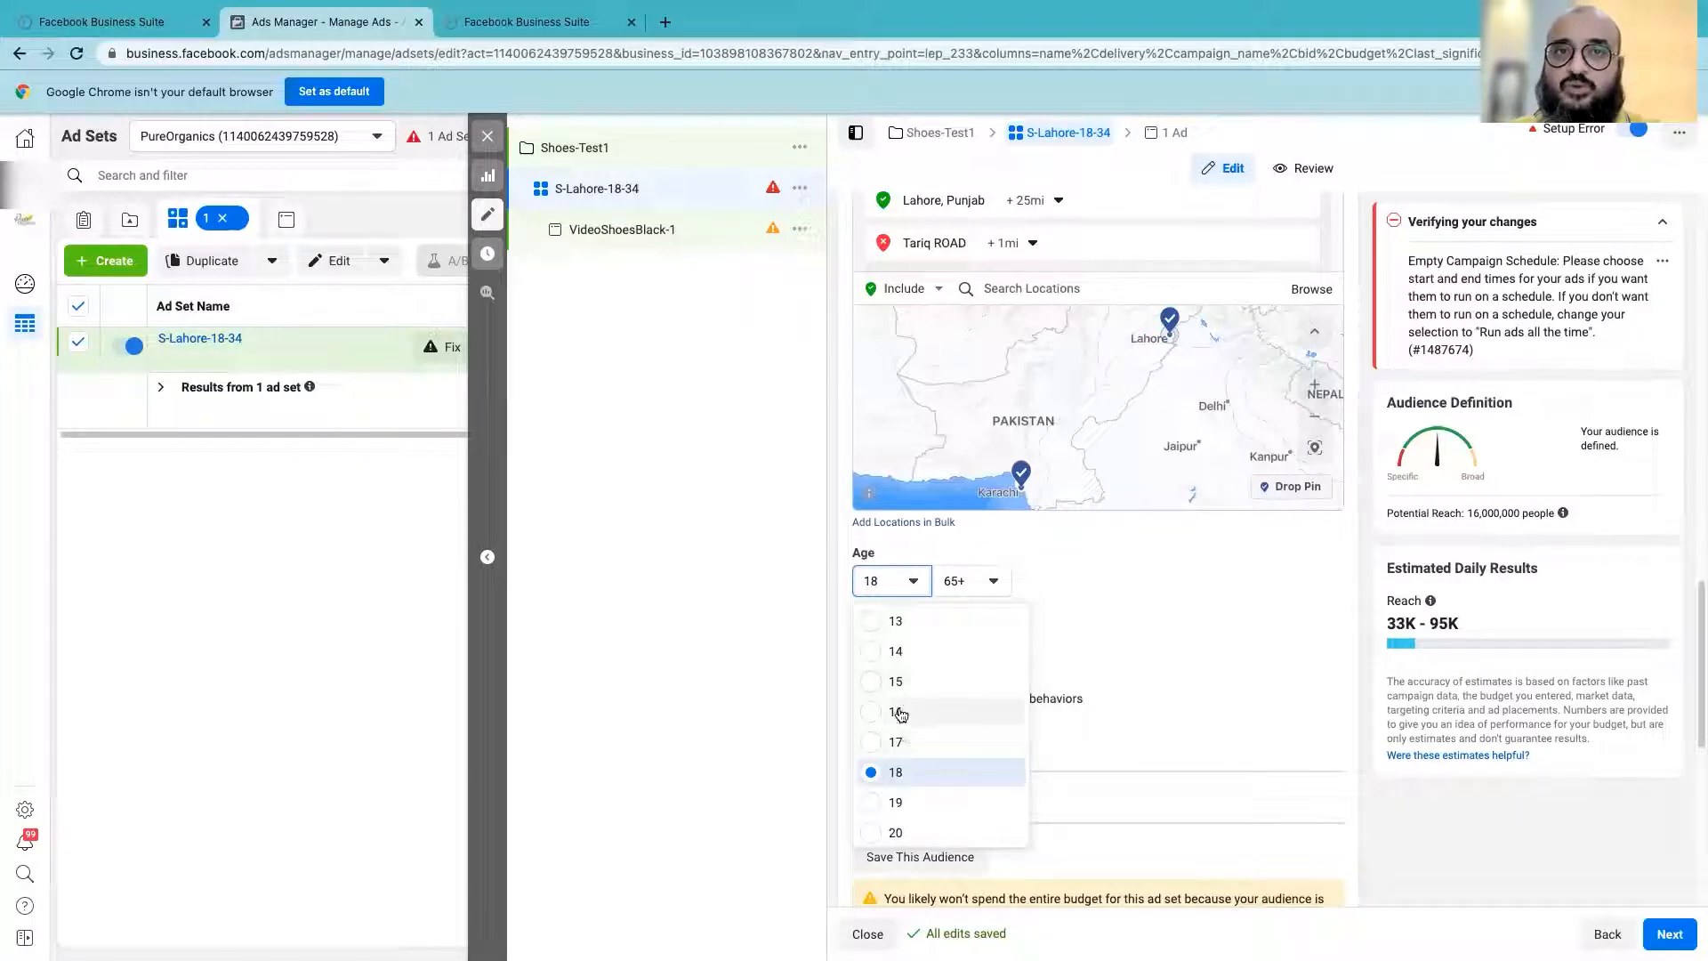
{"action": "left_click", "coordinate": [885, 771]}
- Set the audience's maximum age to 60
{"action": "left_click", "coordinate": [963, 583]}
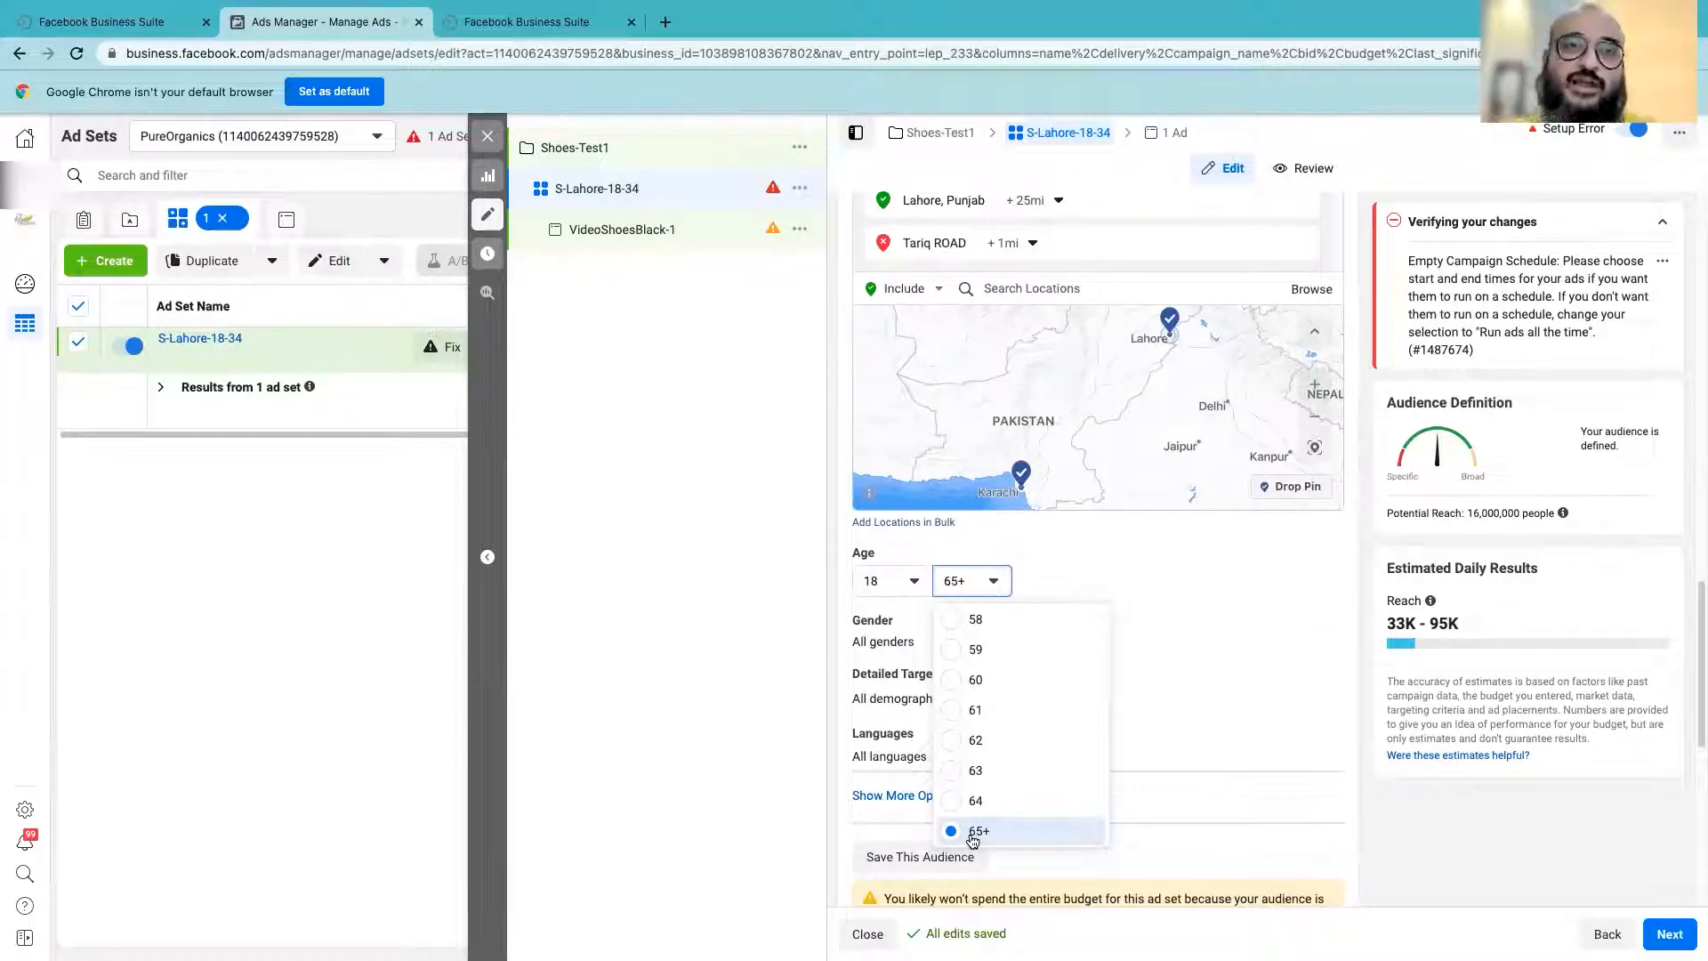
{"action": "scroll", "coordinate": [1051, 743], "scroll_direction": "up", "scroll_amount": 2}
{"action": "scroll", "coordinate": [1050, 745], "scroll_direction": "up", "scroll_amount": 3}
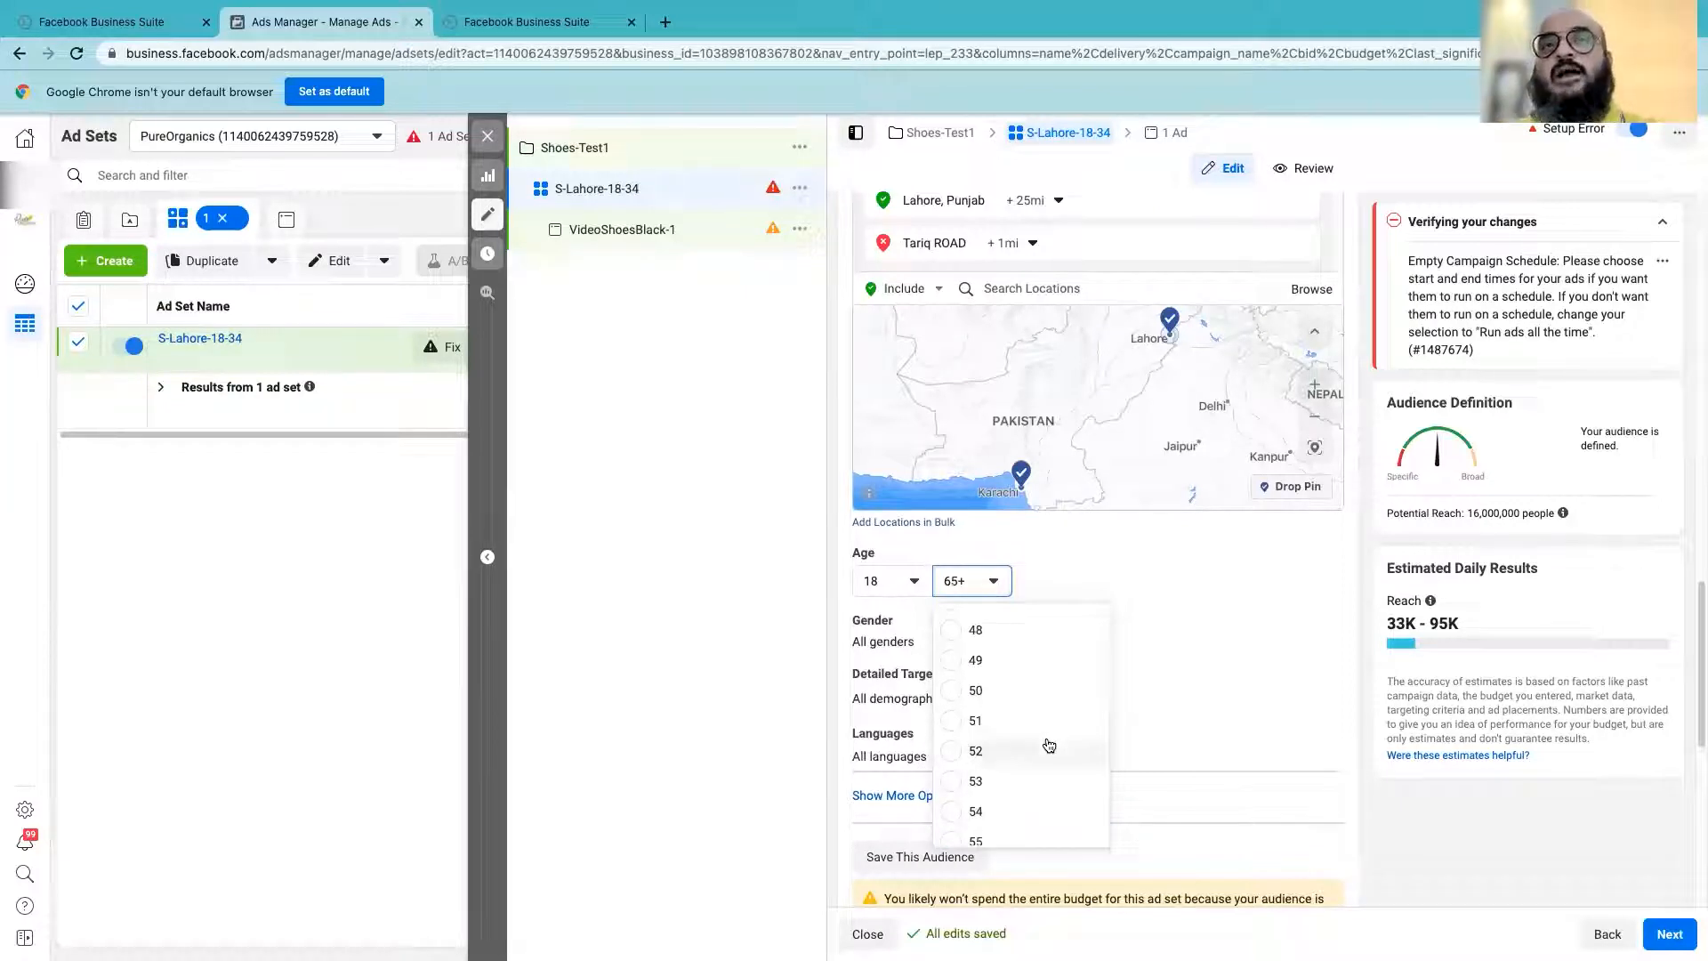
{"action": "scroll", "coordinate": [1050, 745], "scroll_direction": "down", "scroll_amount": 3}
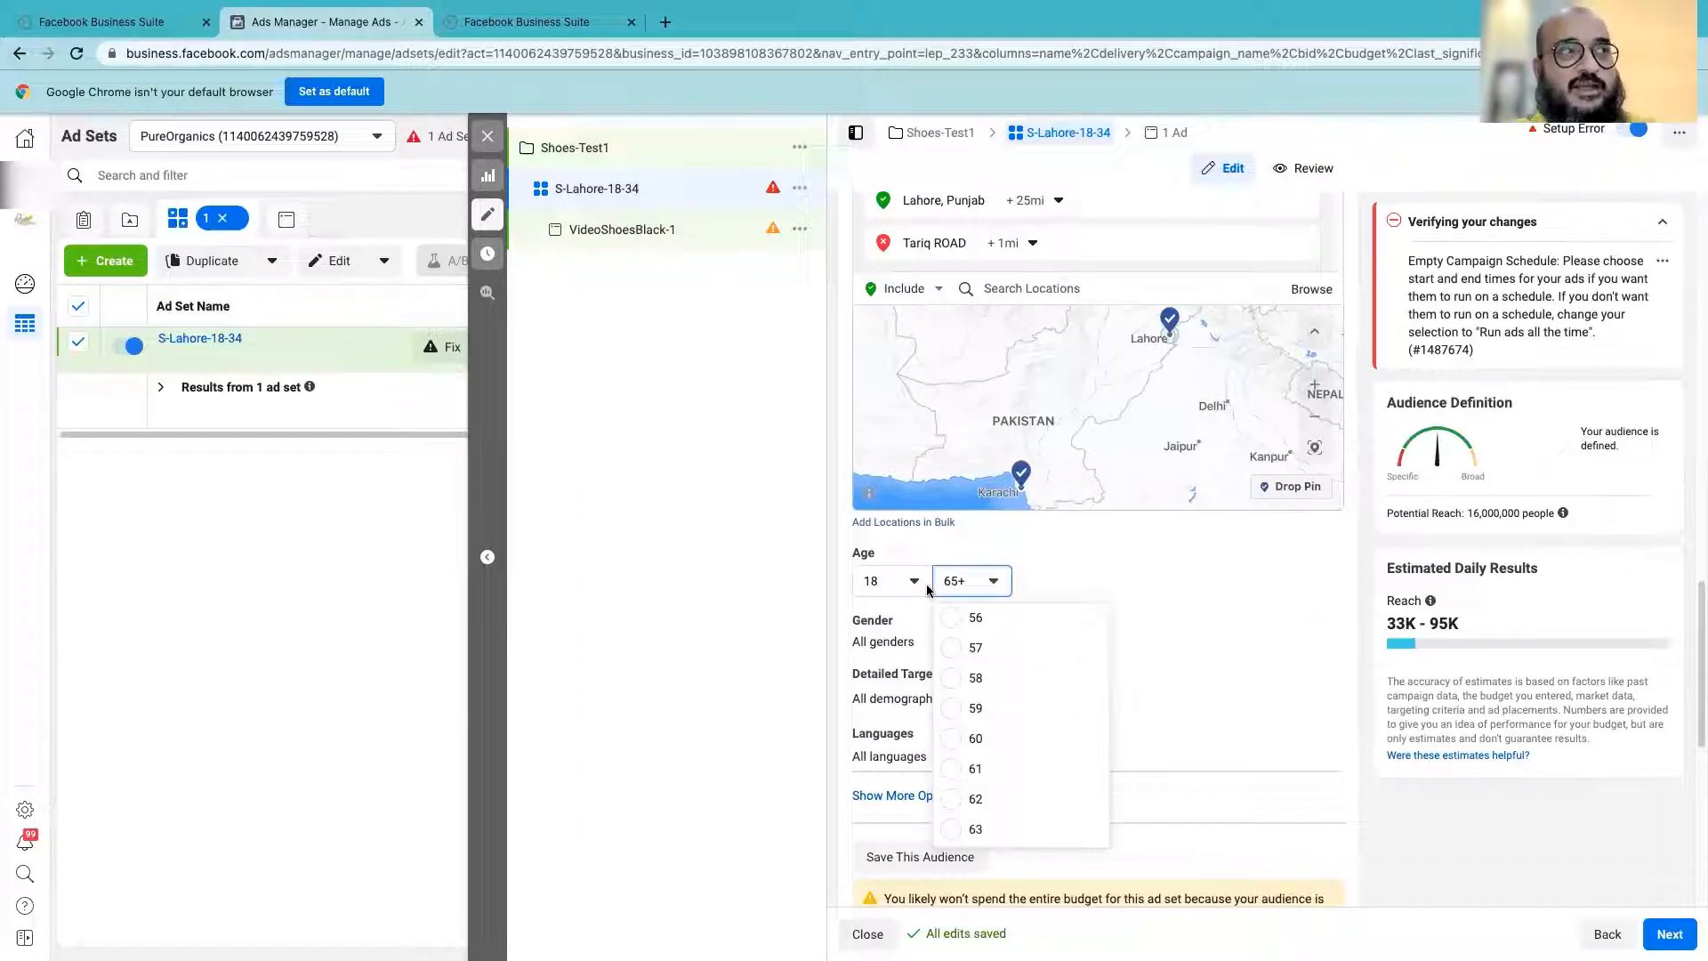
{"action": "scroll", "coordinate": [987, 734], "scroll_direction": "up", "scroll_amount": 1}
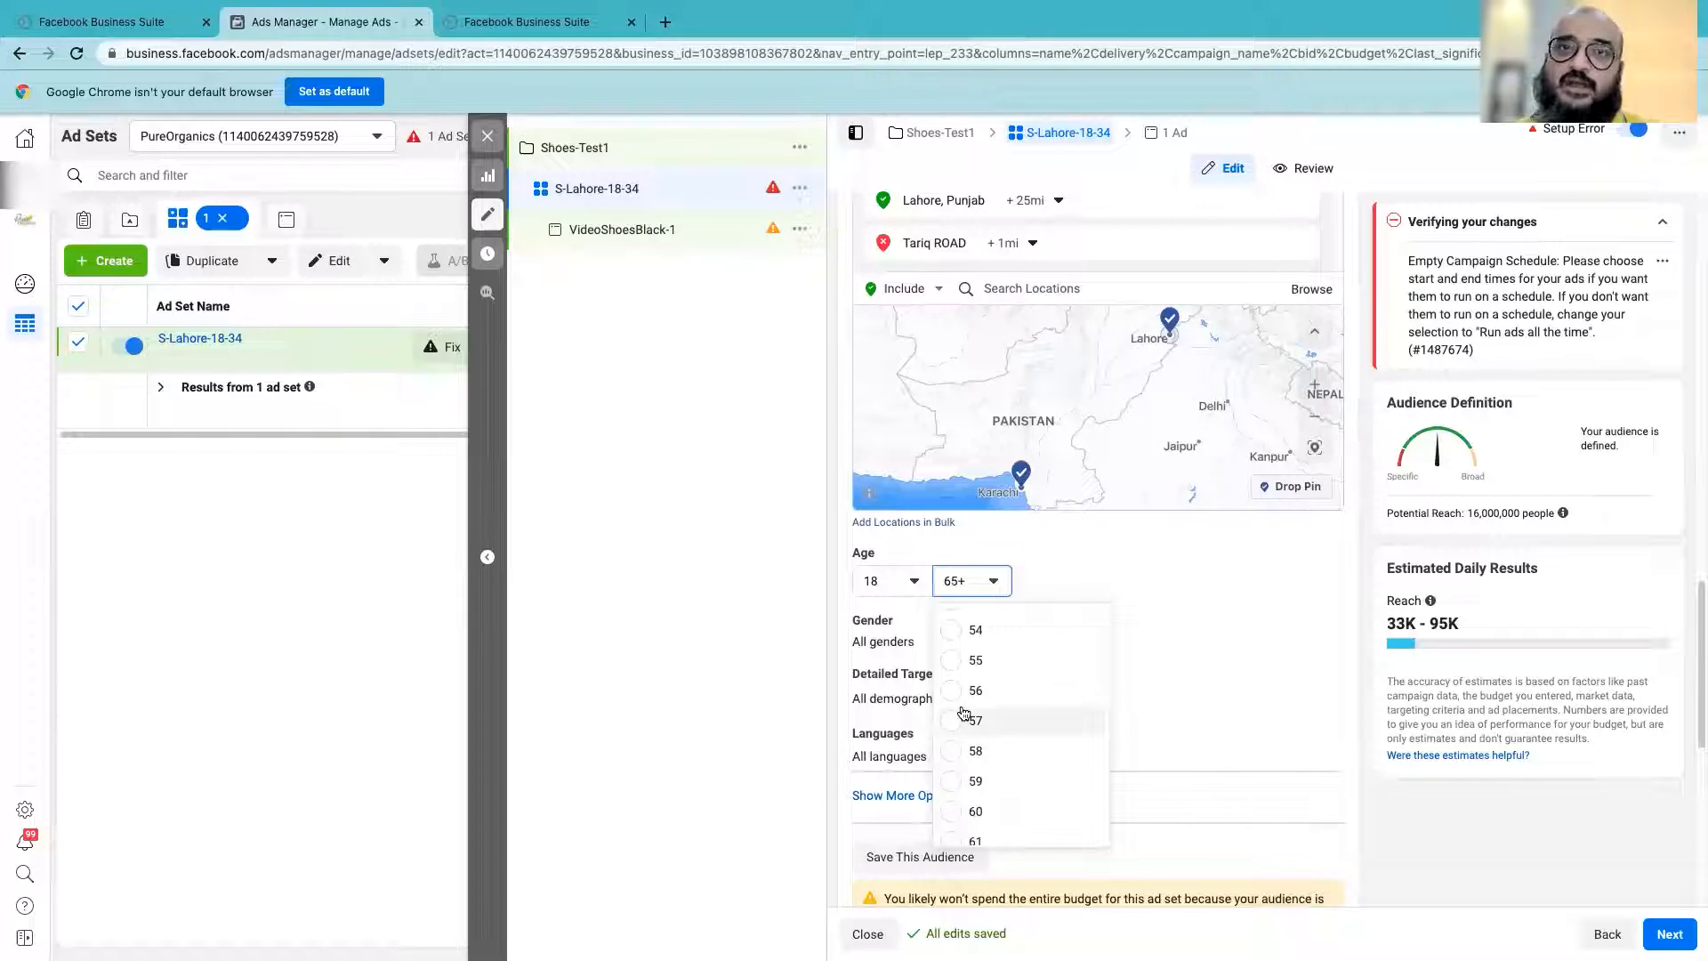
{"action": "scroll", "coordinate": [955, 734], "scroll_direction": "down", "scroll_amount": 3}
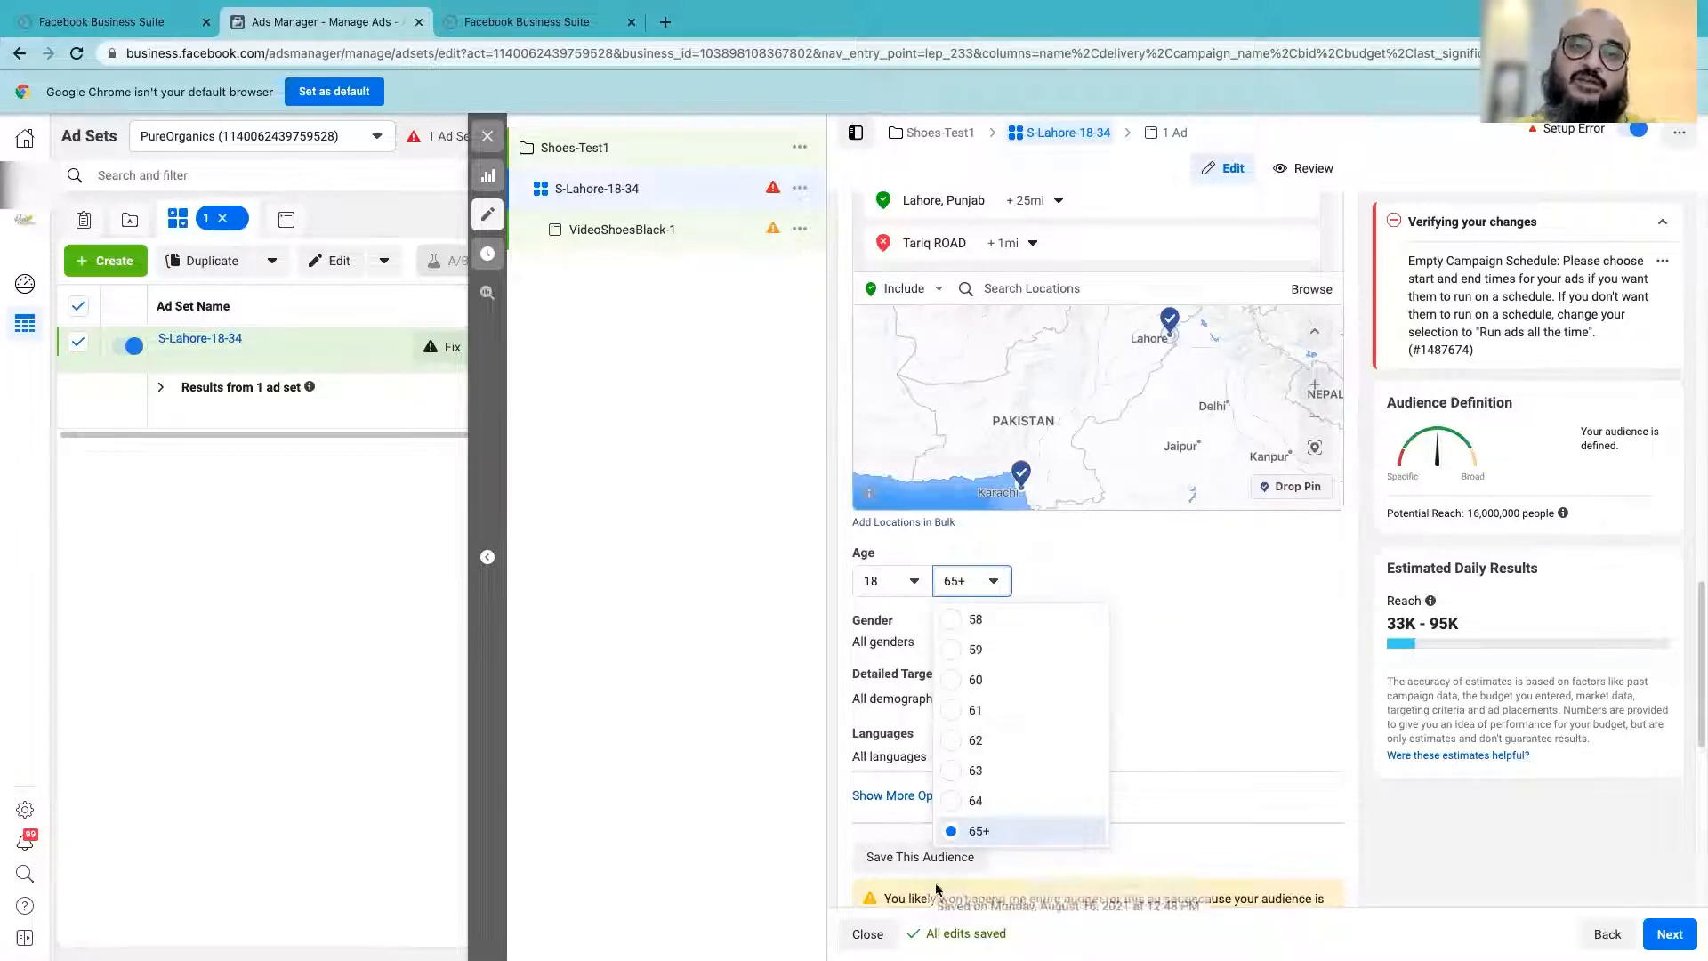
{"action": "left_click", "coordinate": [953, 689]}
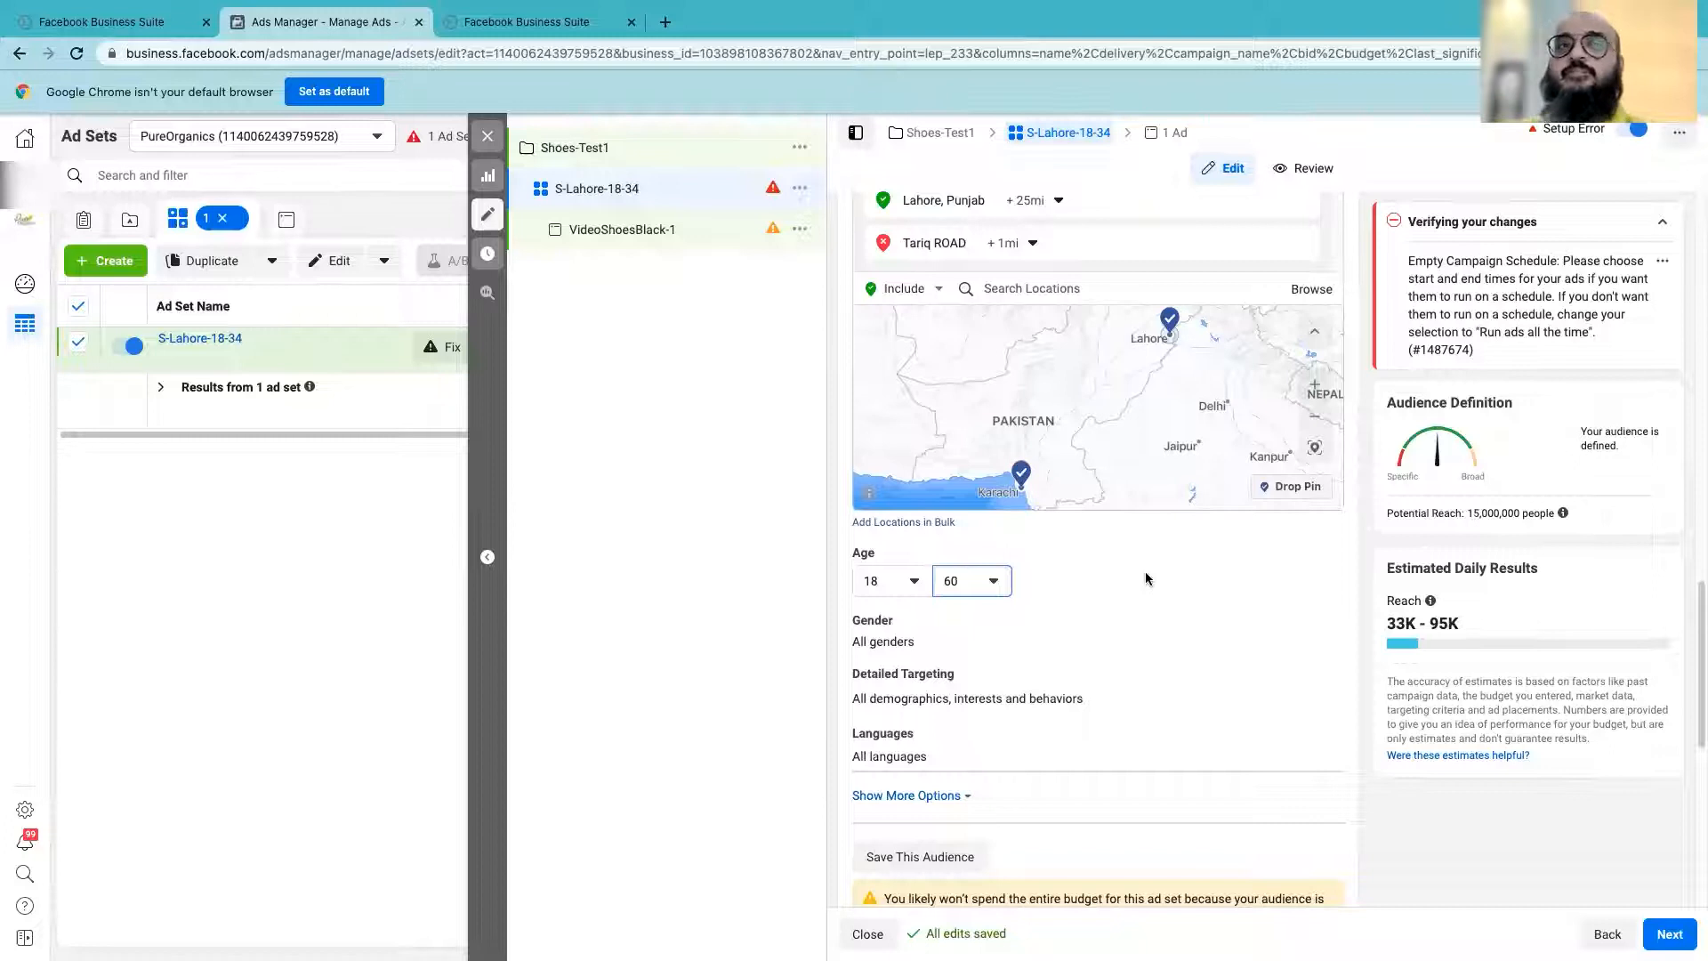
- Open the Detailed Targeting section of the audience for editing
{"action": "scroll", "coordinate": [1195, 595], "scroll_direction": "down", "scroll_amount": 1}
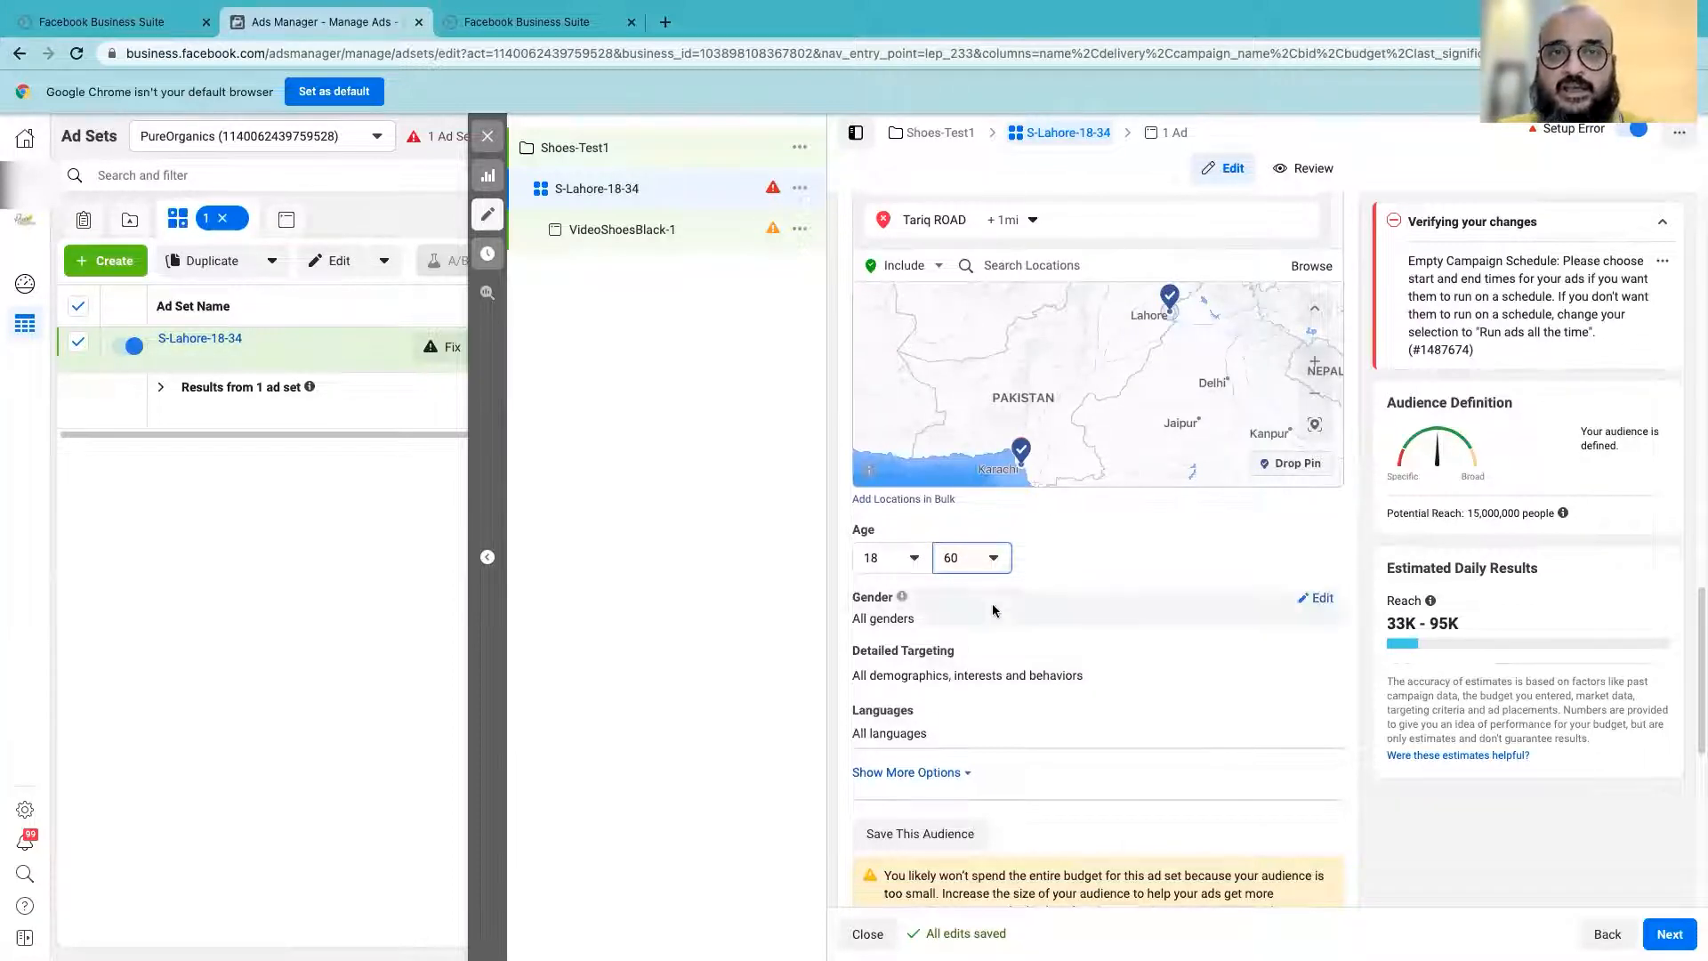
{"action": "scroll", "coordinate": [1133, 669], "scroll_direction": "down", "scroll_amount": 1}
{"action": "scroll", "coordinate": [1133, 669], "scroll_direction": "down", "scroll_amount": 1}
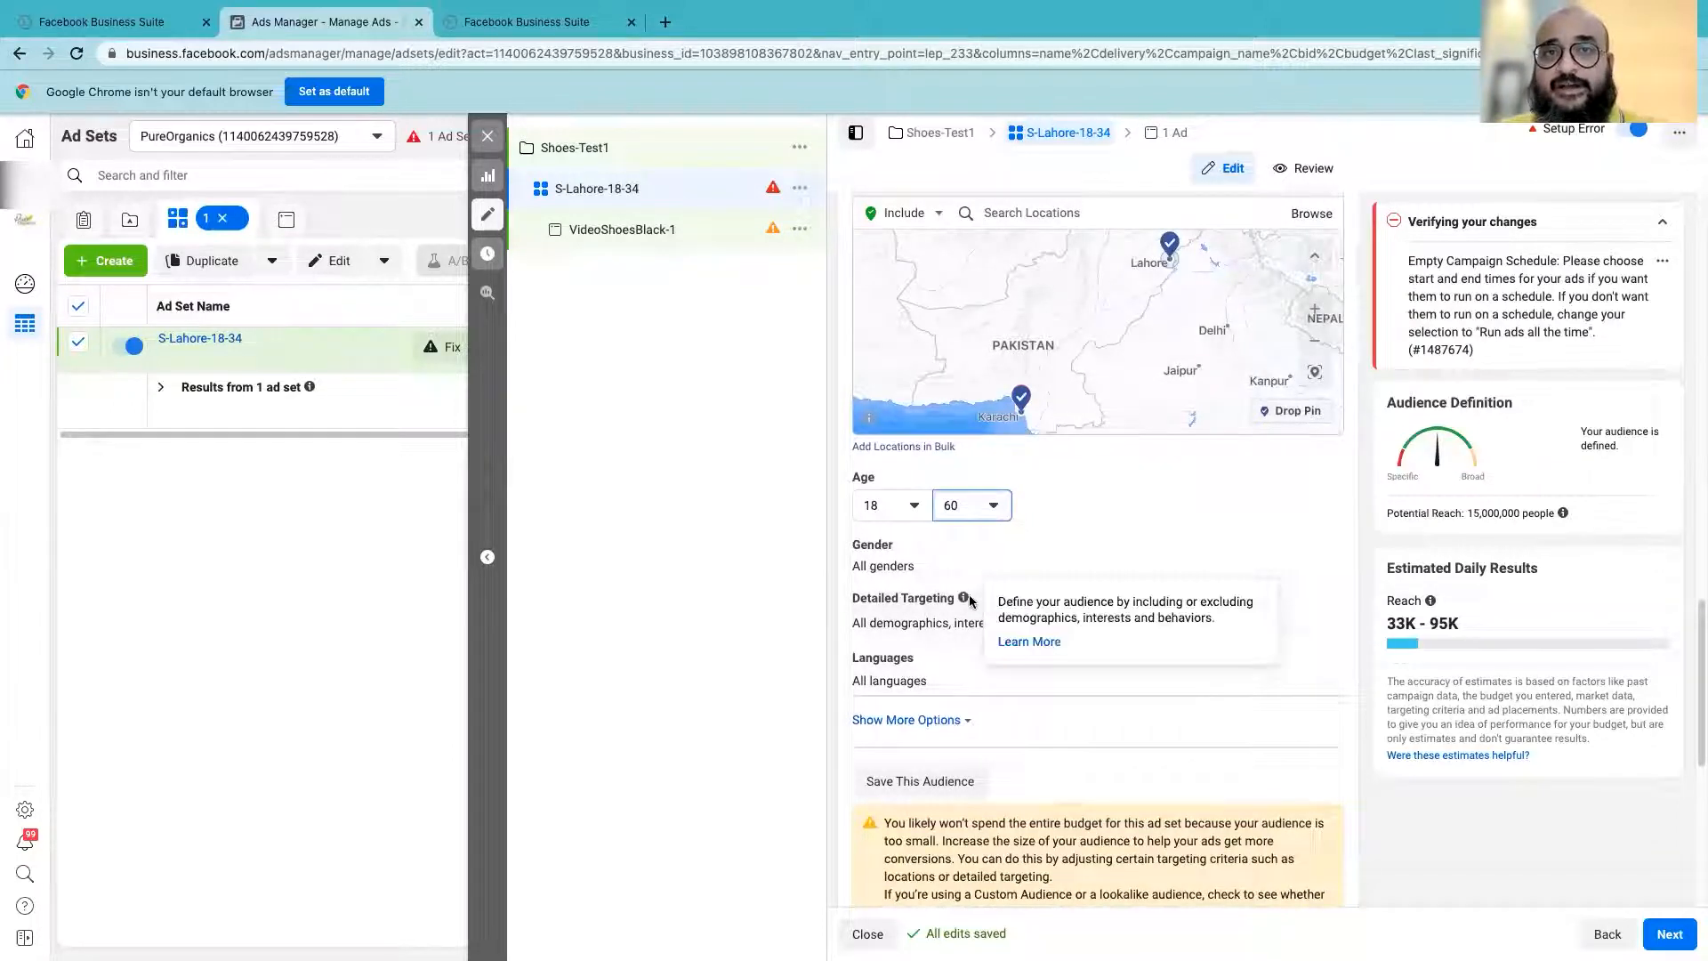
{"action": "left_click", "coordinate": [1314, 609]}
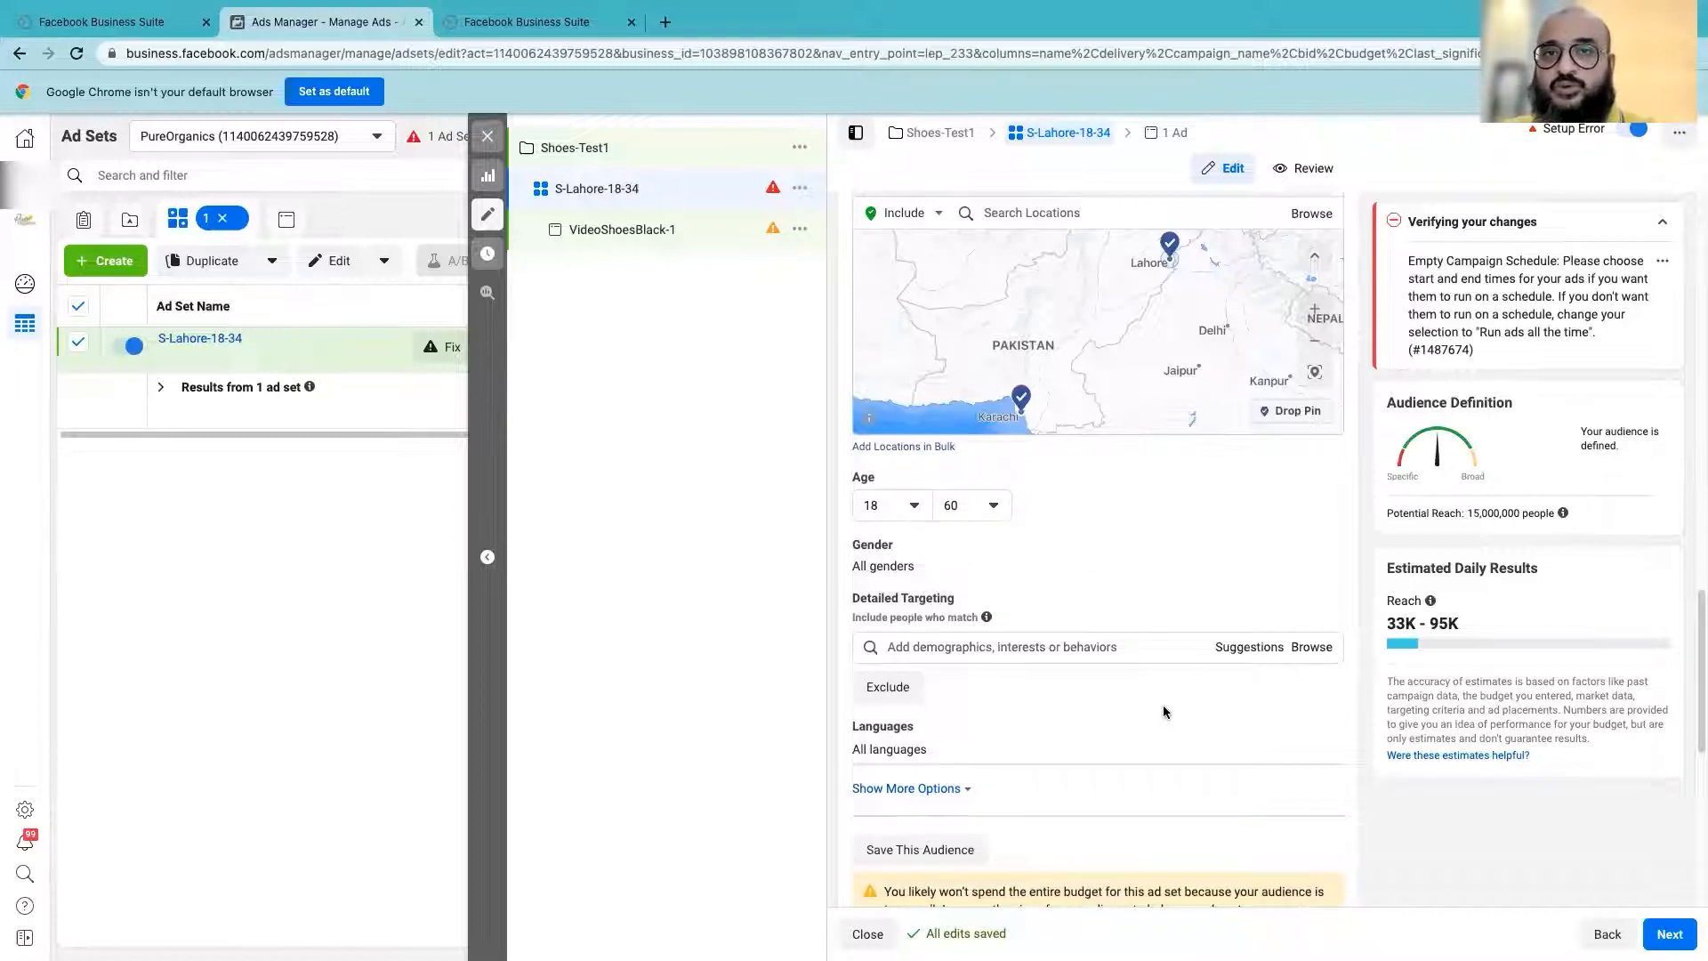
{"action": "scroll", "coordinate": [1162, 707], "scroll_direction": "down", "scroll_amount": 1}
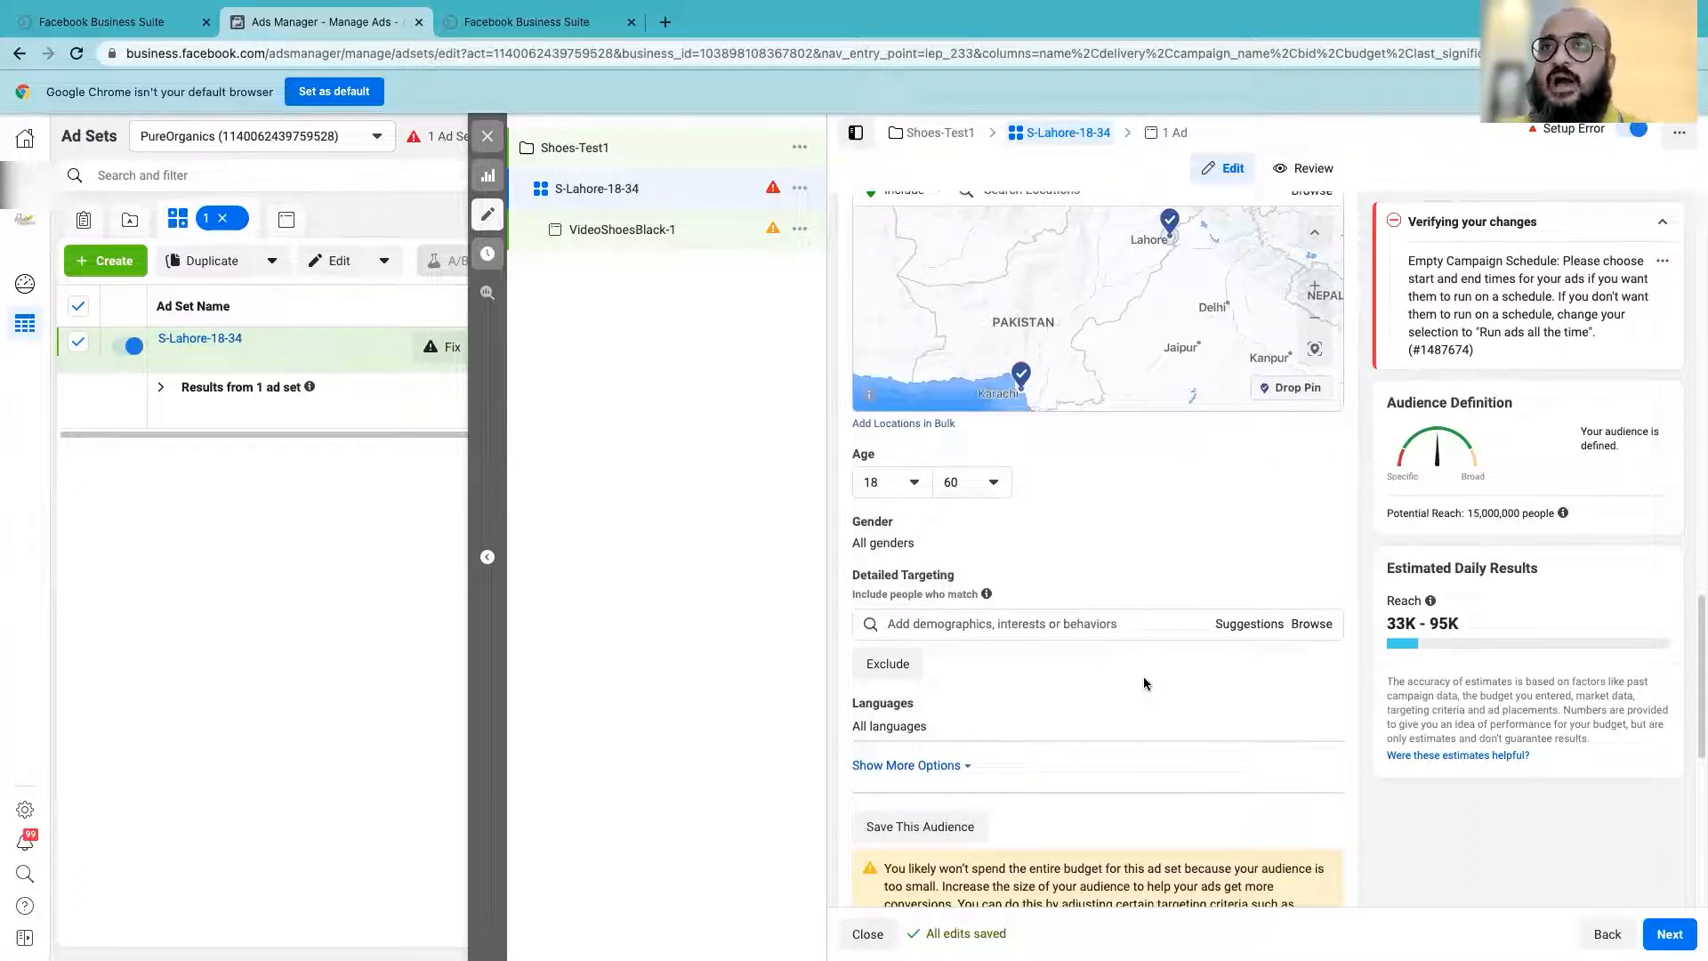
{"action": "scroll", "coordinate": [1145, 685], "scroll_direction": "down", "scroll_amount": 1}
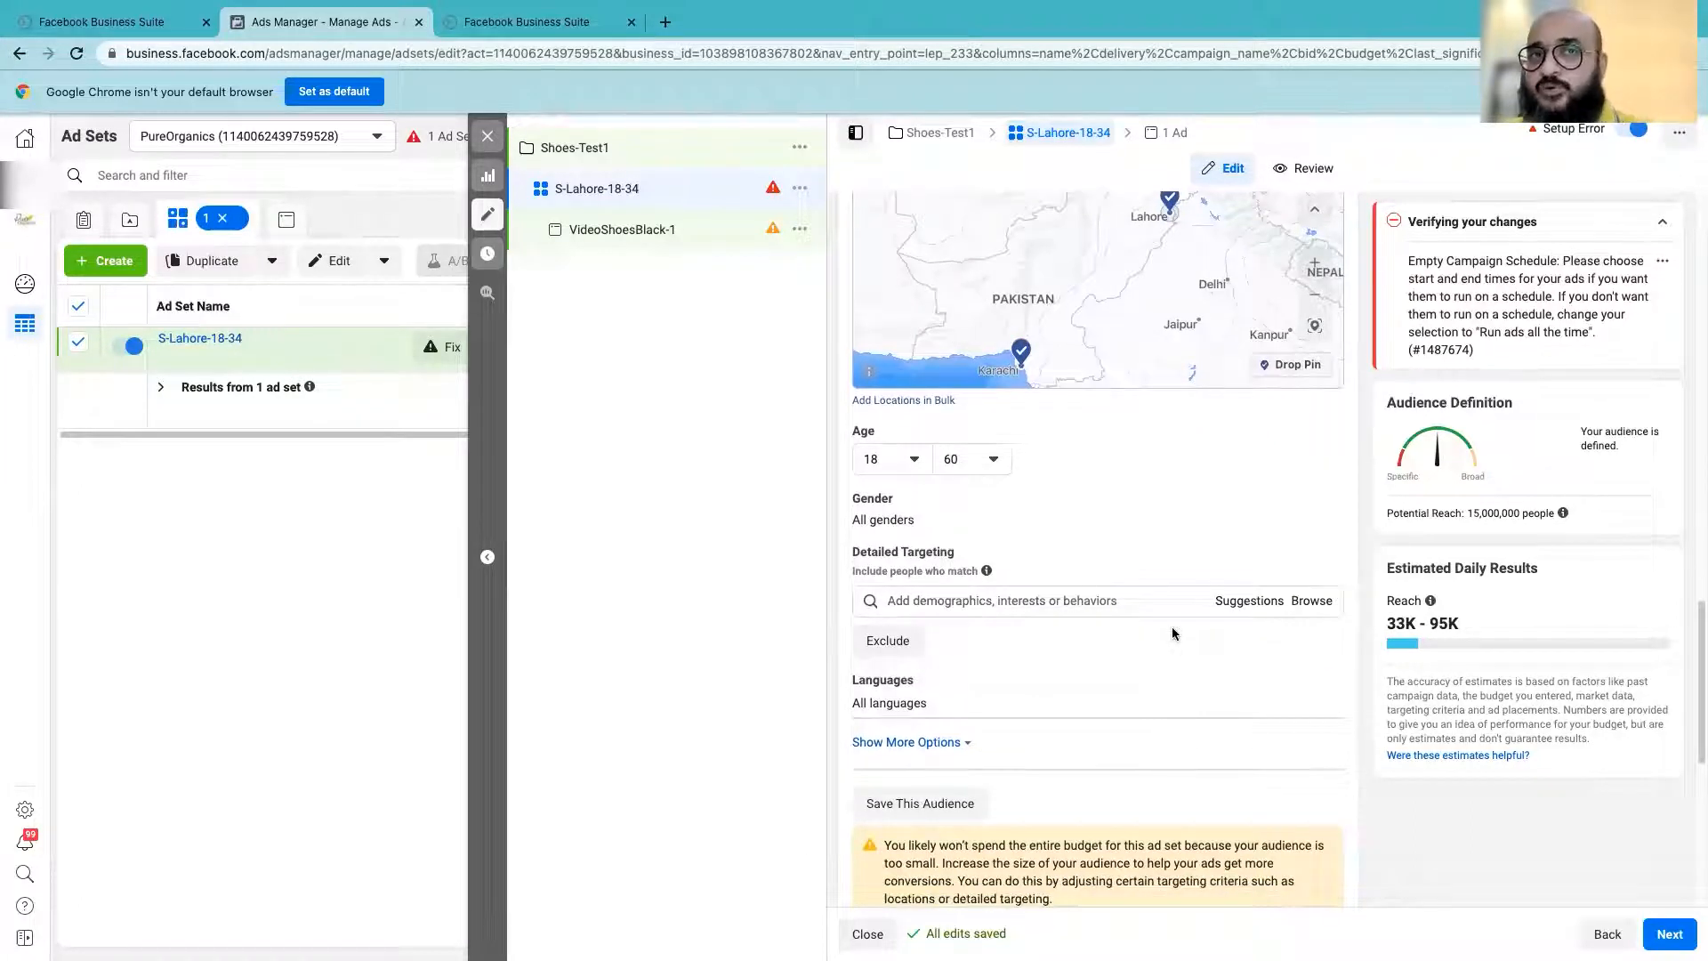
{"action": "scroll", "coordinate": [894, 316], "scroll_direction": "down", "scroll_amount": 2}
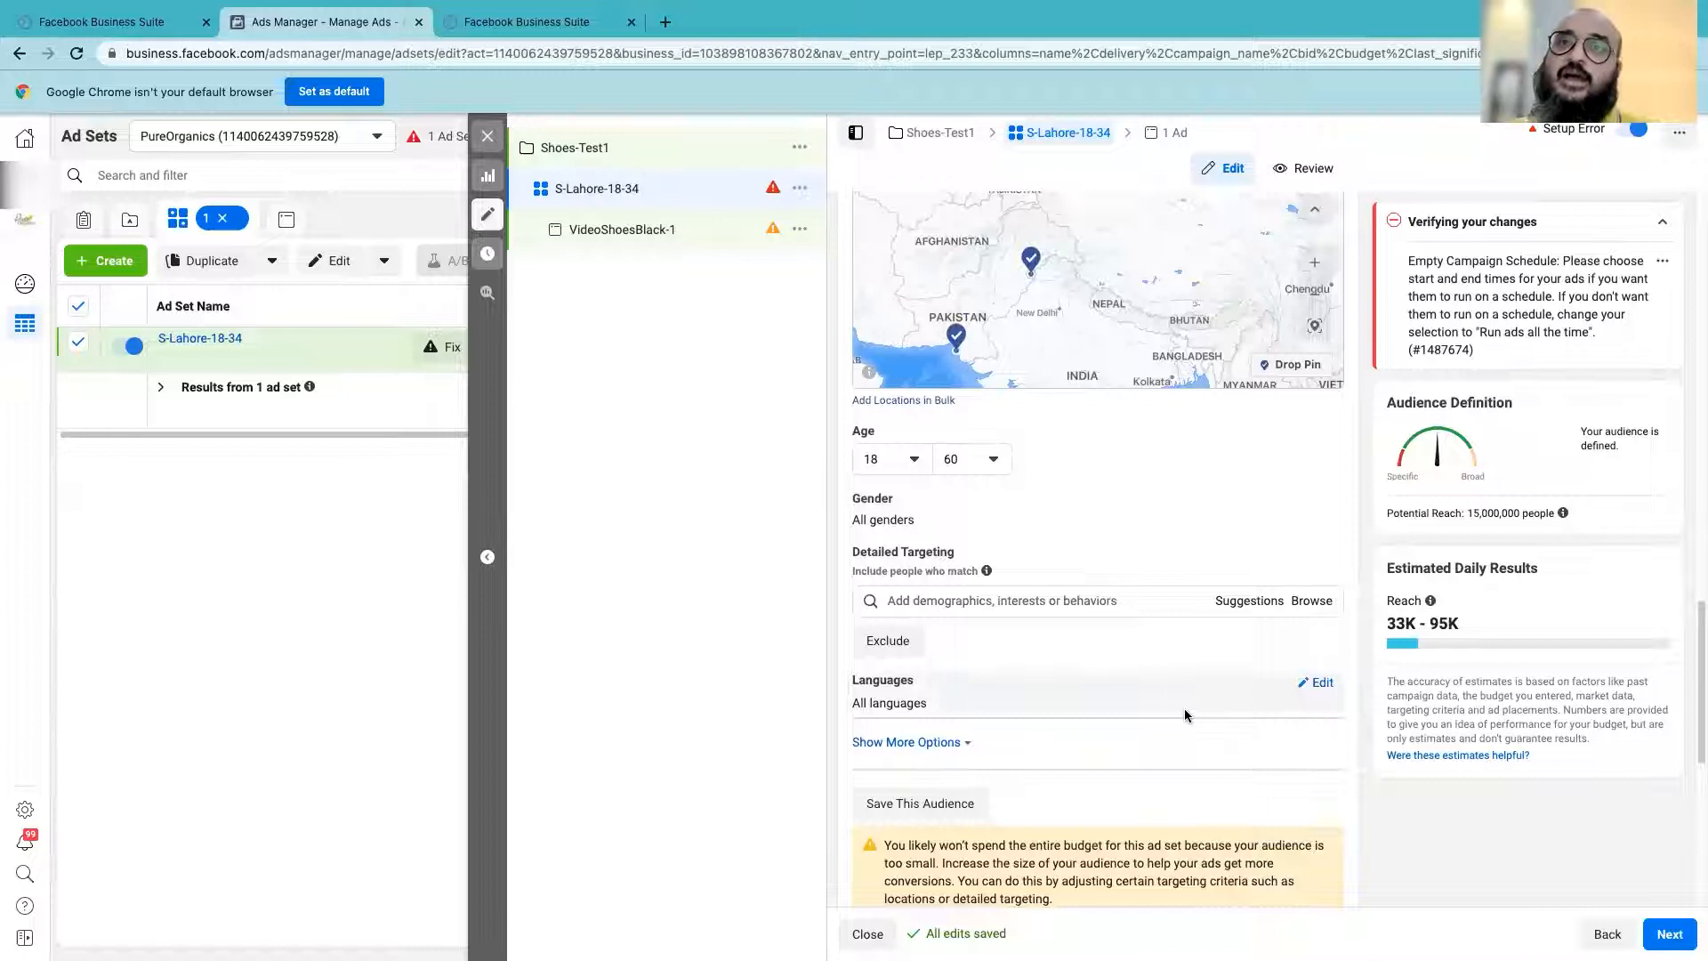
- Check the detailed targeting suggestions and browse its top-level categories: Demographics, Interests and Behaviors
{"action": "left_click", "coordinate": [990, 600]}
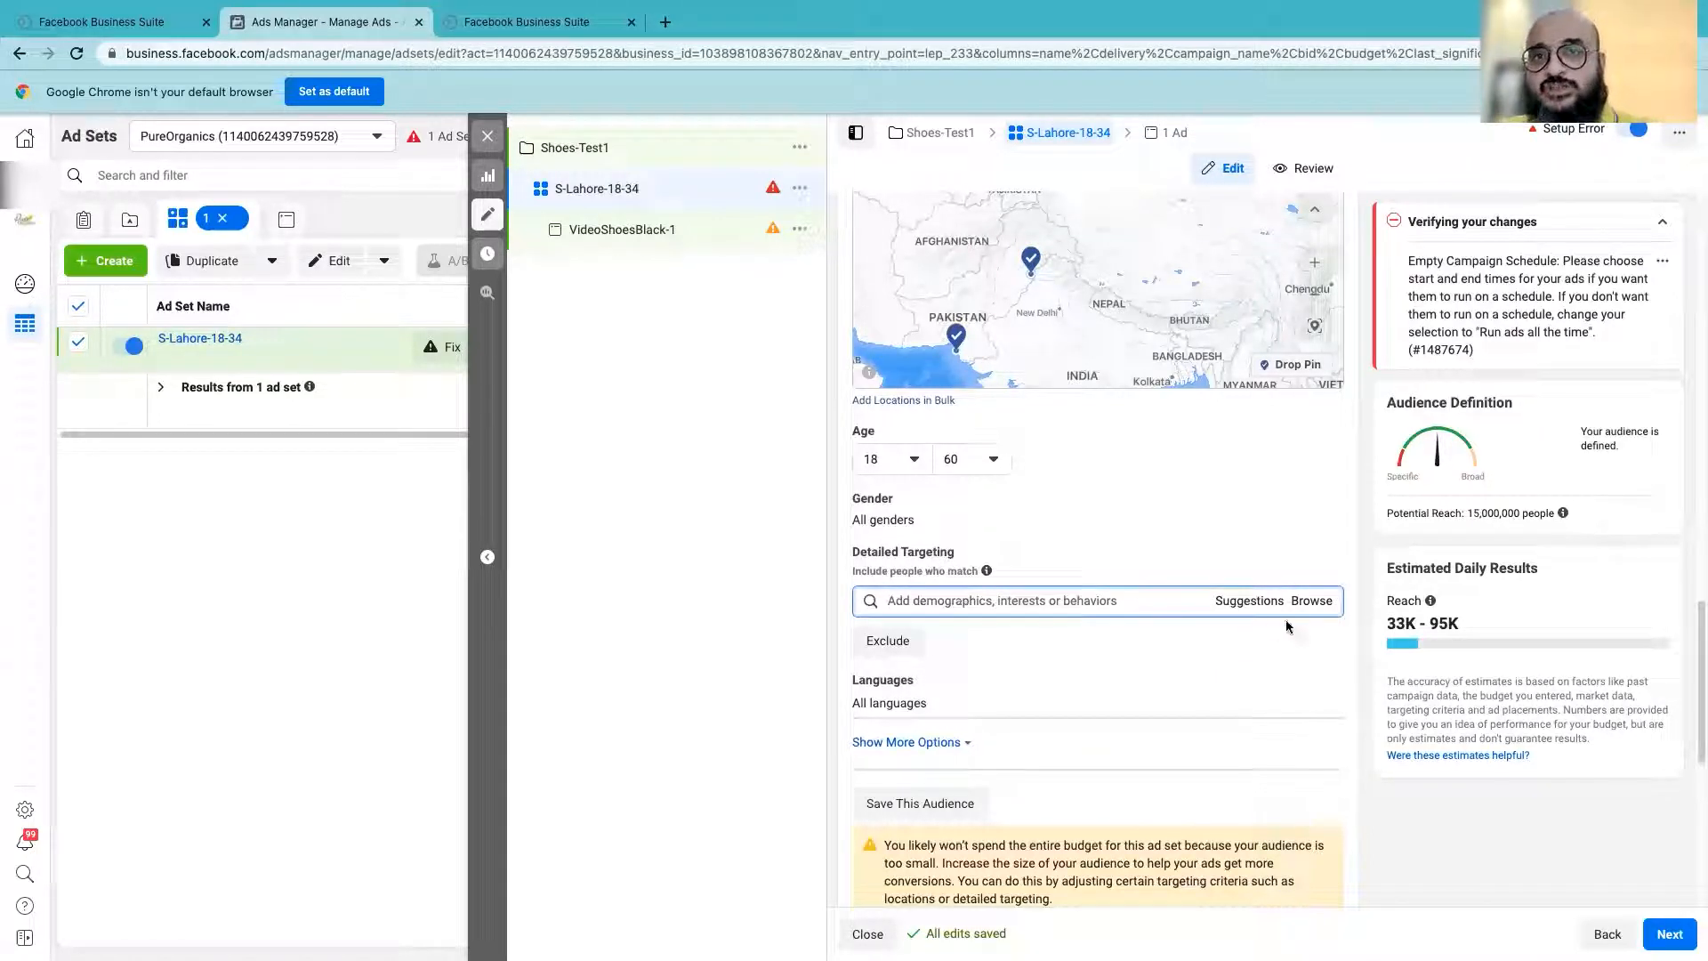
{"action": "left_click", "coordinate": [1254, 601]}
{"action": "left_click", "coordinate": [1311, 601]}
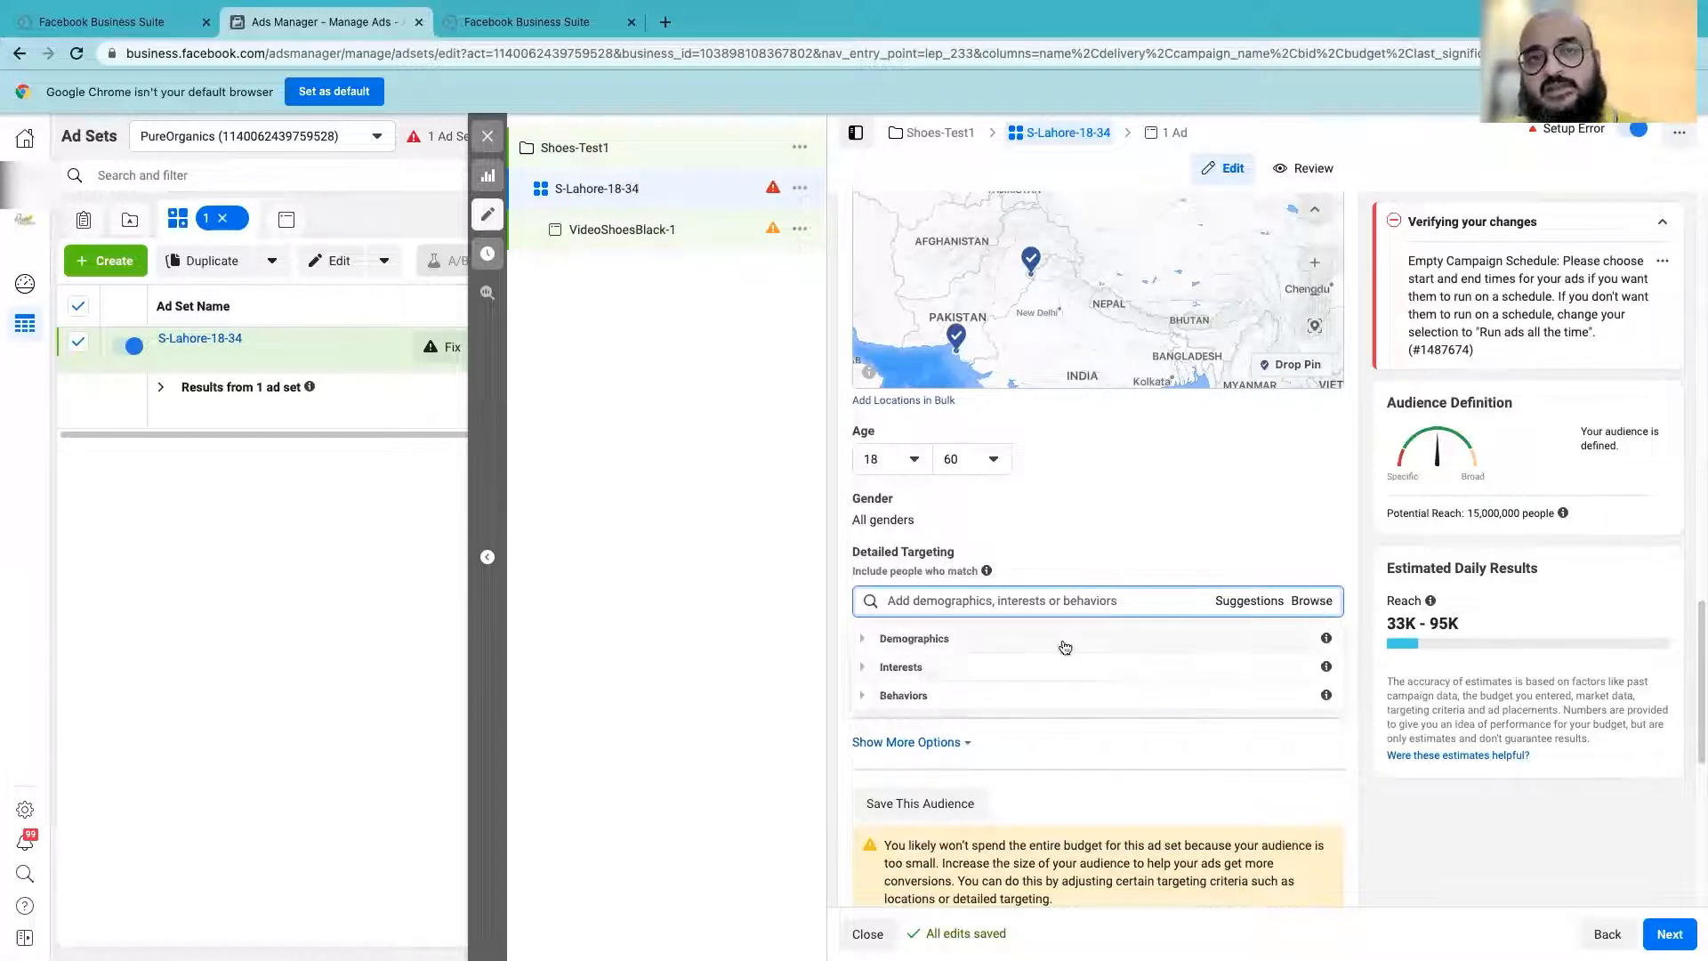
{"action": "left_click", "coordinate": [1091, 599]}
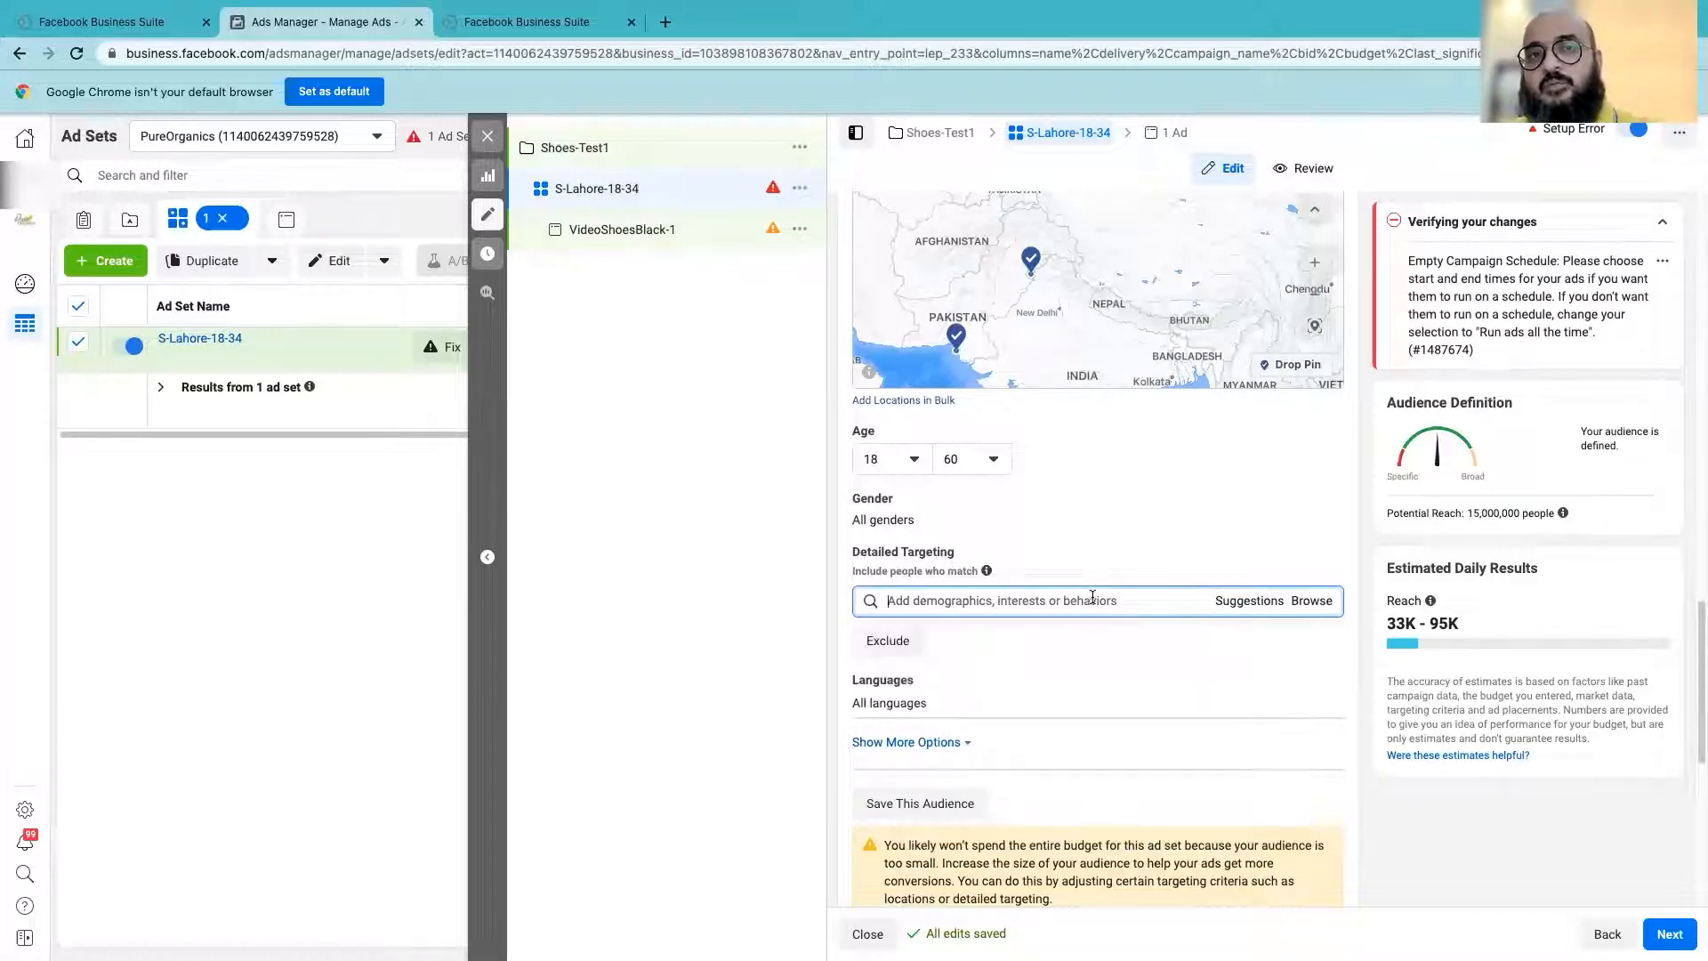
{"action": "left_click", "coordinate": [1312, 601]}
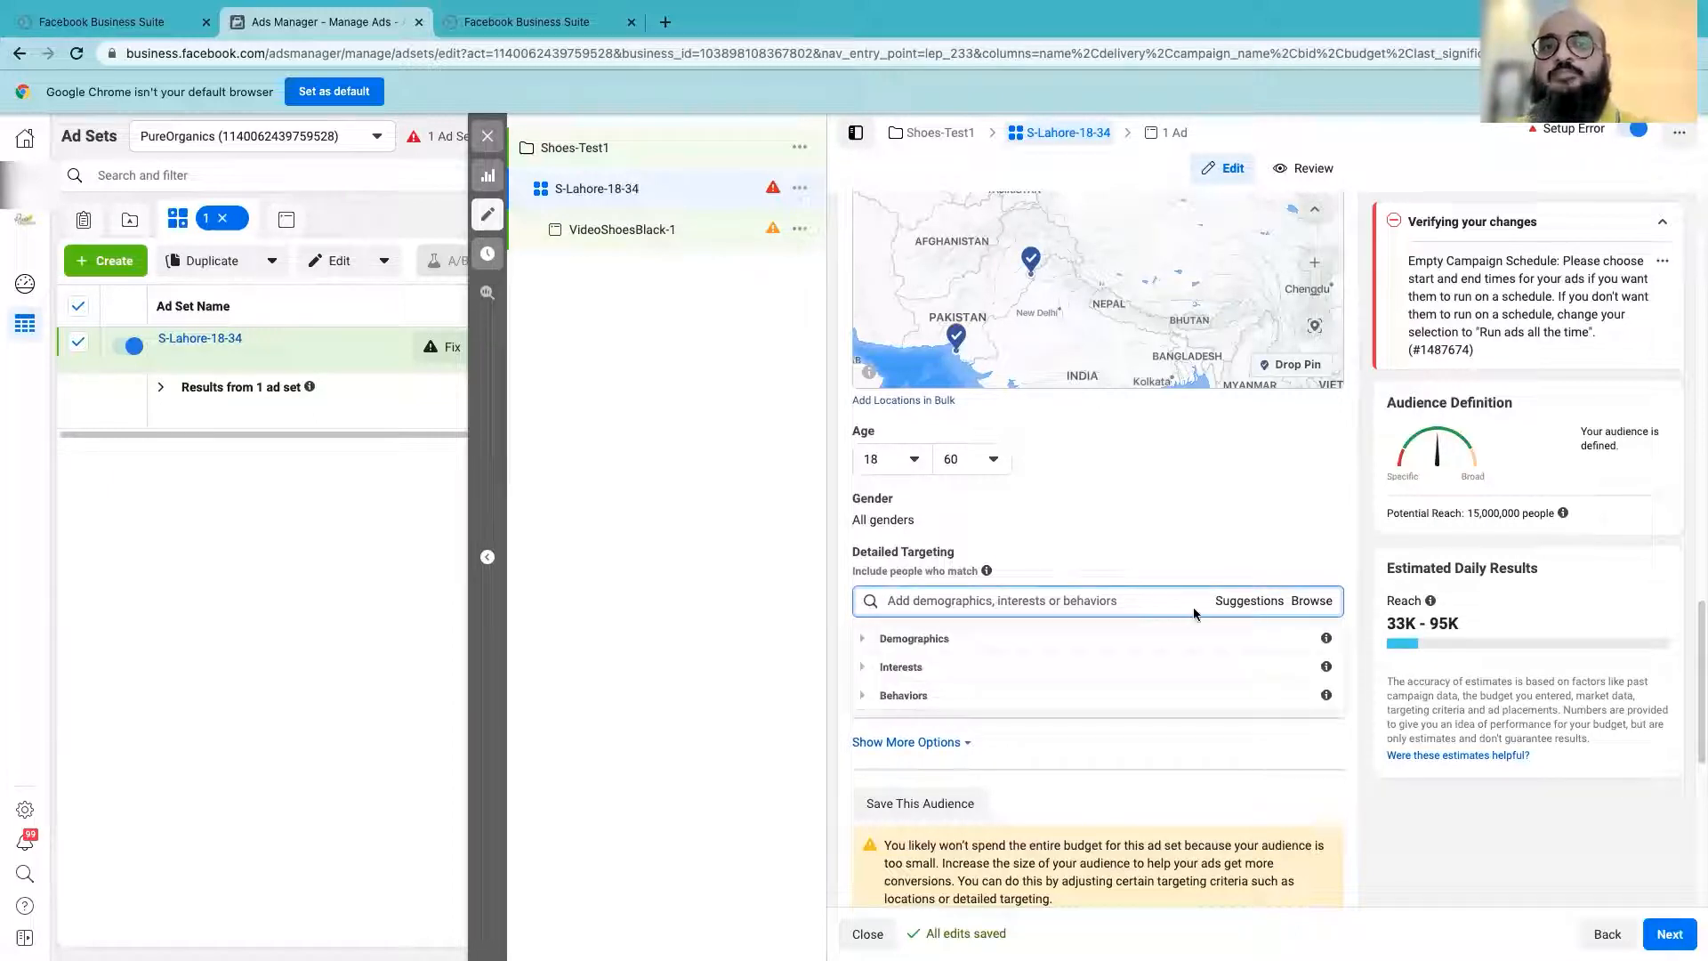
{"action": "left_click", "coordinate": [1092, 602]}
{"action": "left_click", "coordinate": [1321, 605]}
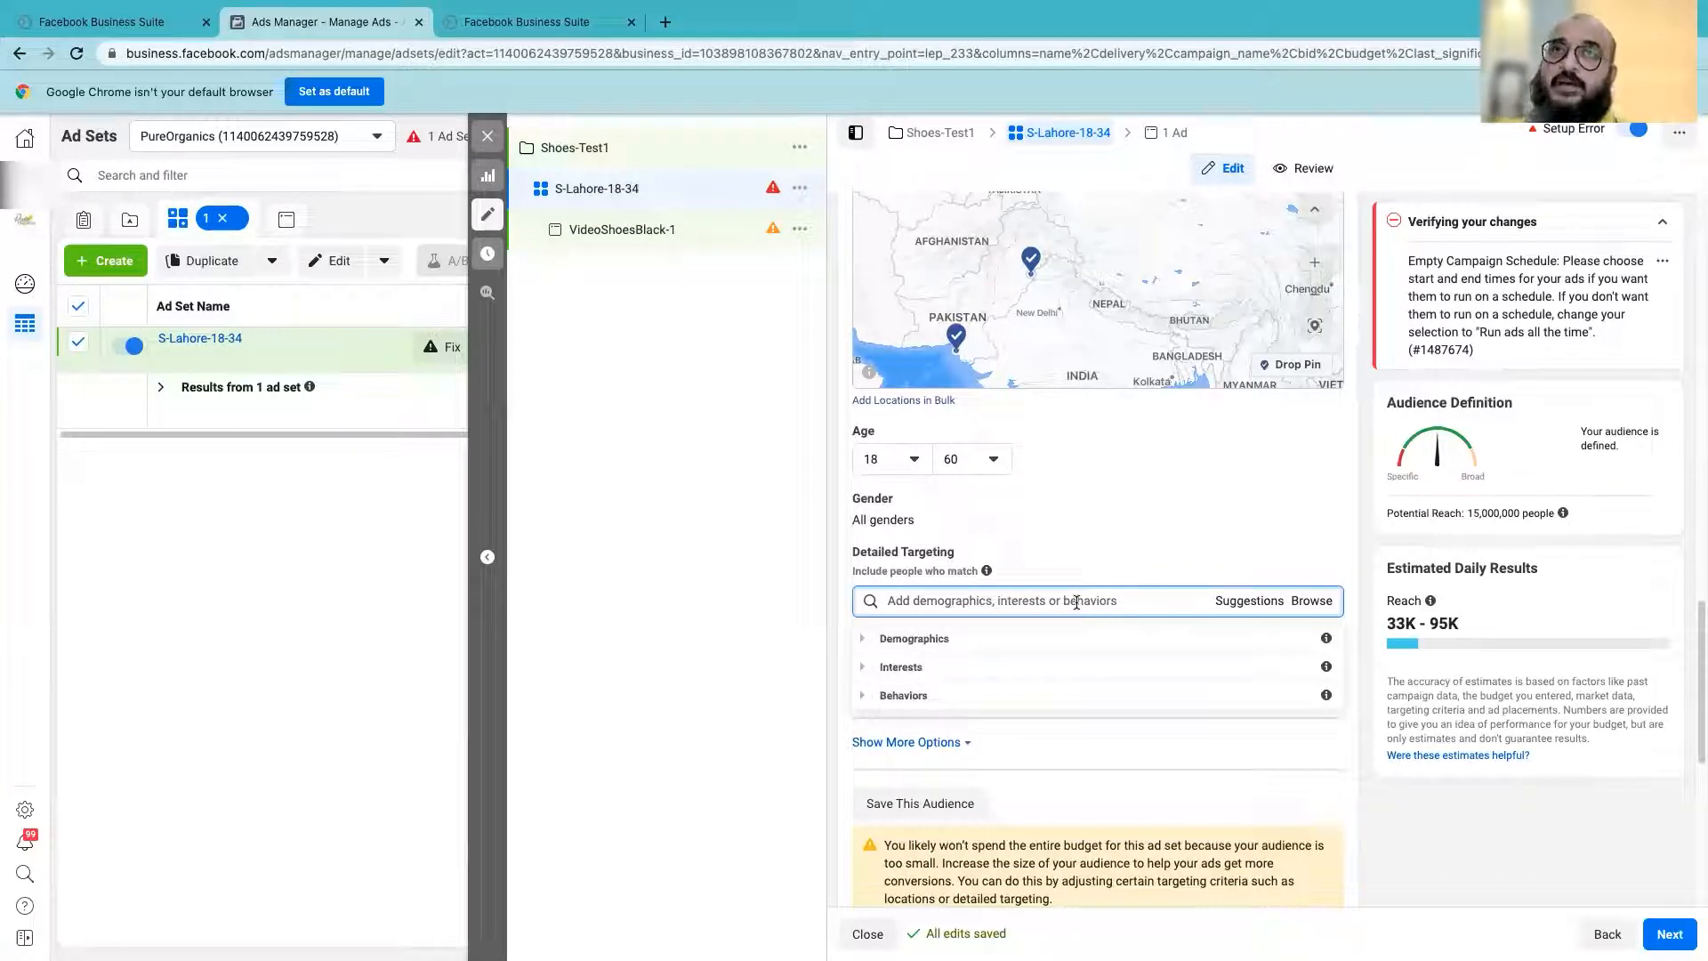
- Review the saved audiences and the options for creating a new custom or lookalike audience, and return to the detailed targeting settings
{"action": "scroll", "coordinate": [1076, 596], "scroll_direction": "up", "scroll_amount": 10}
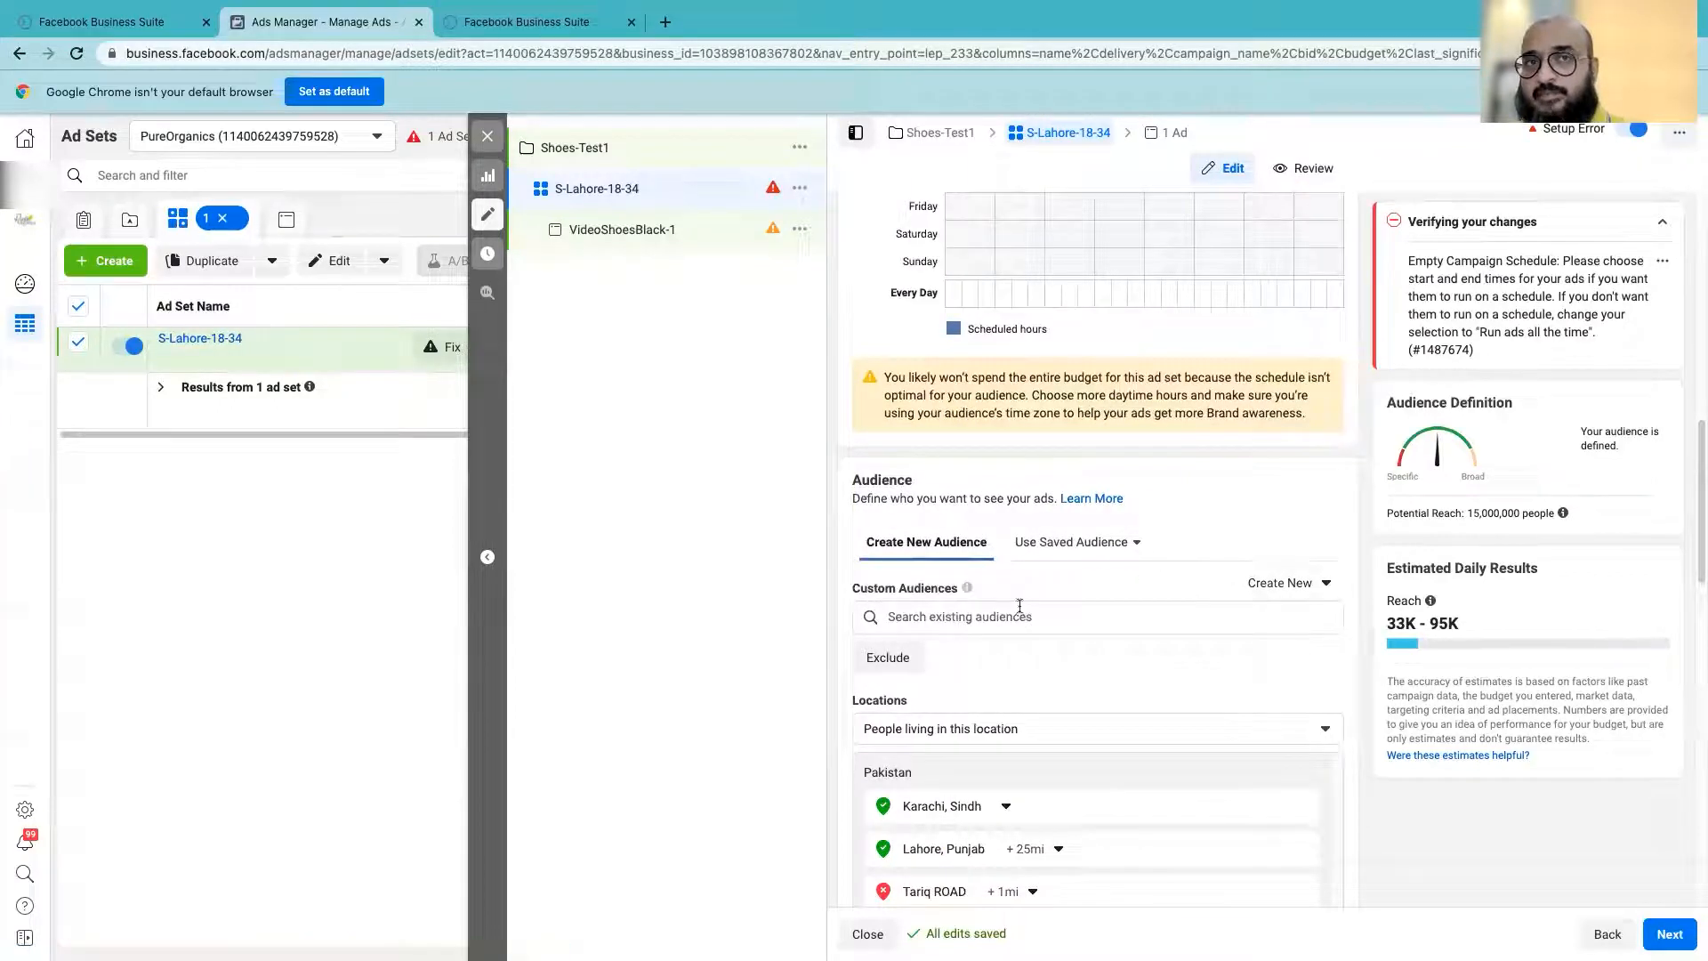
{"action": "left_click", "coordinate": [1114, 547]}
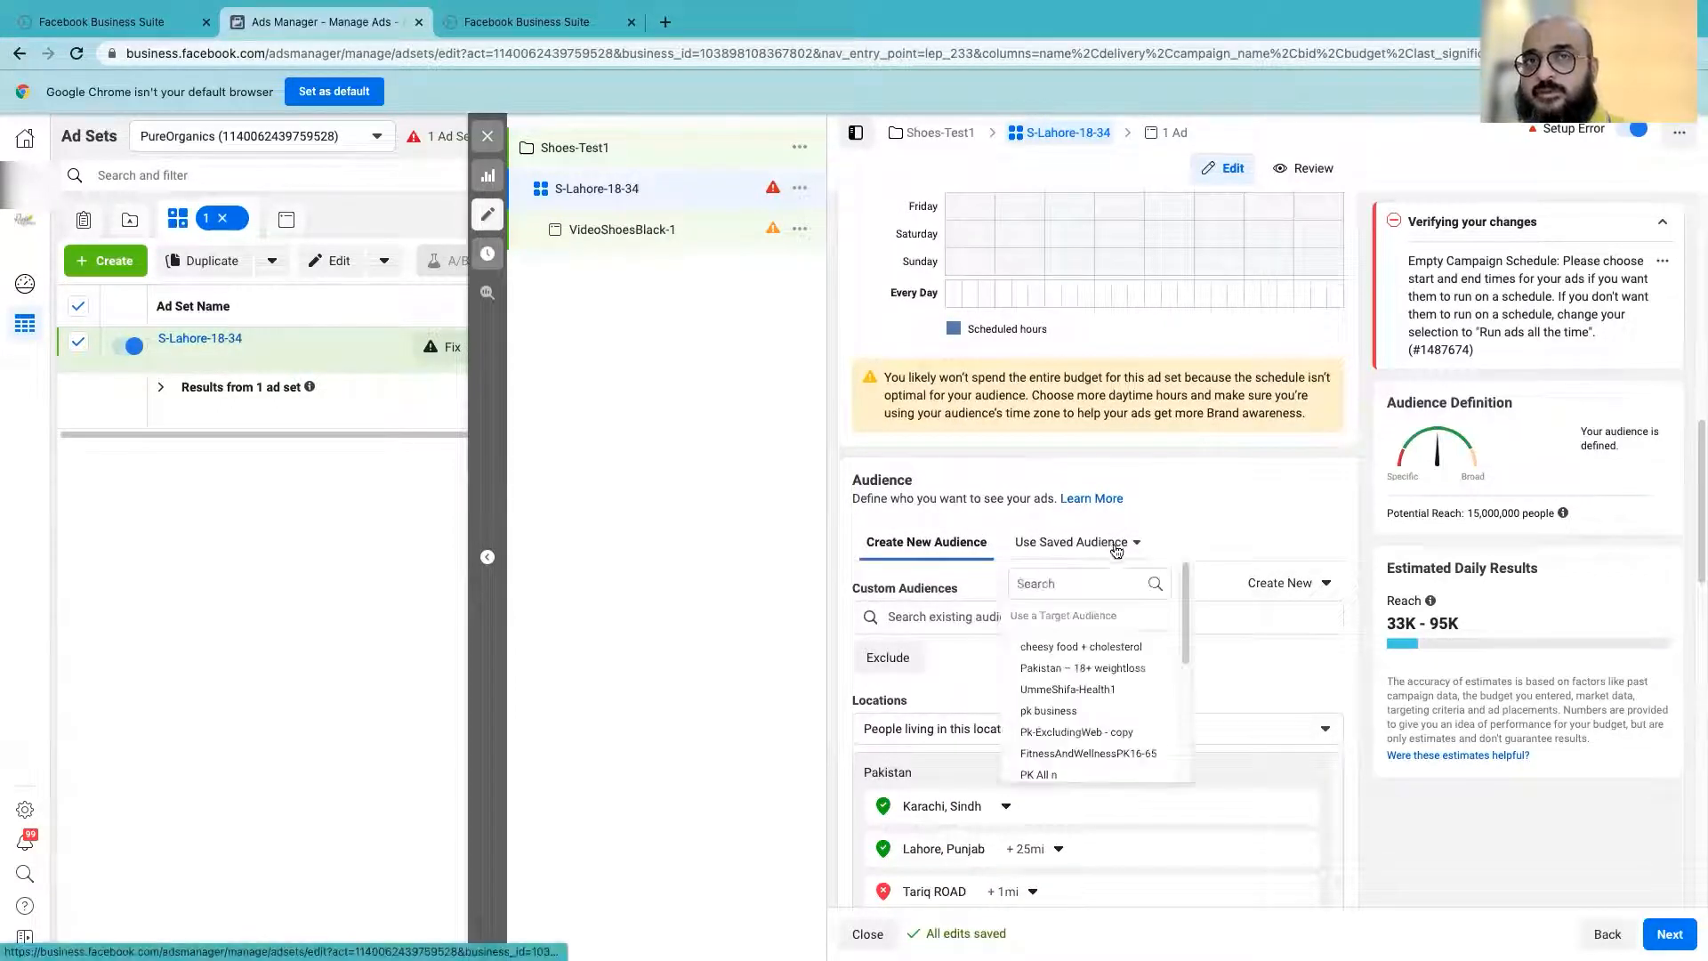
{"action": "left_click", "coordinate": [1286, 584]}
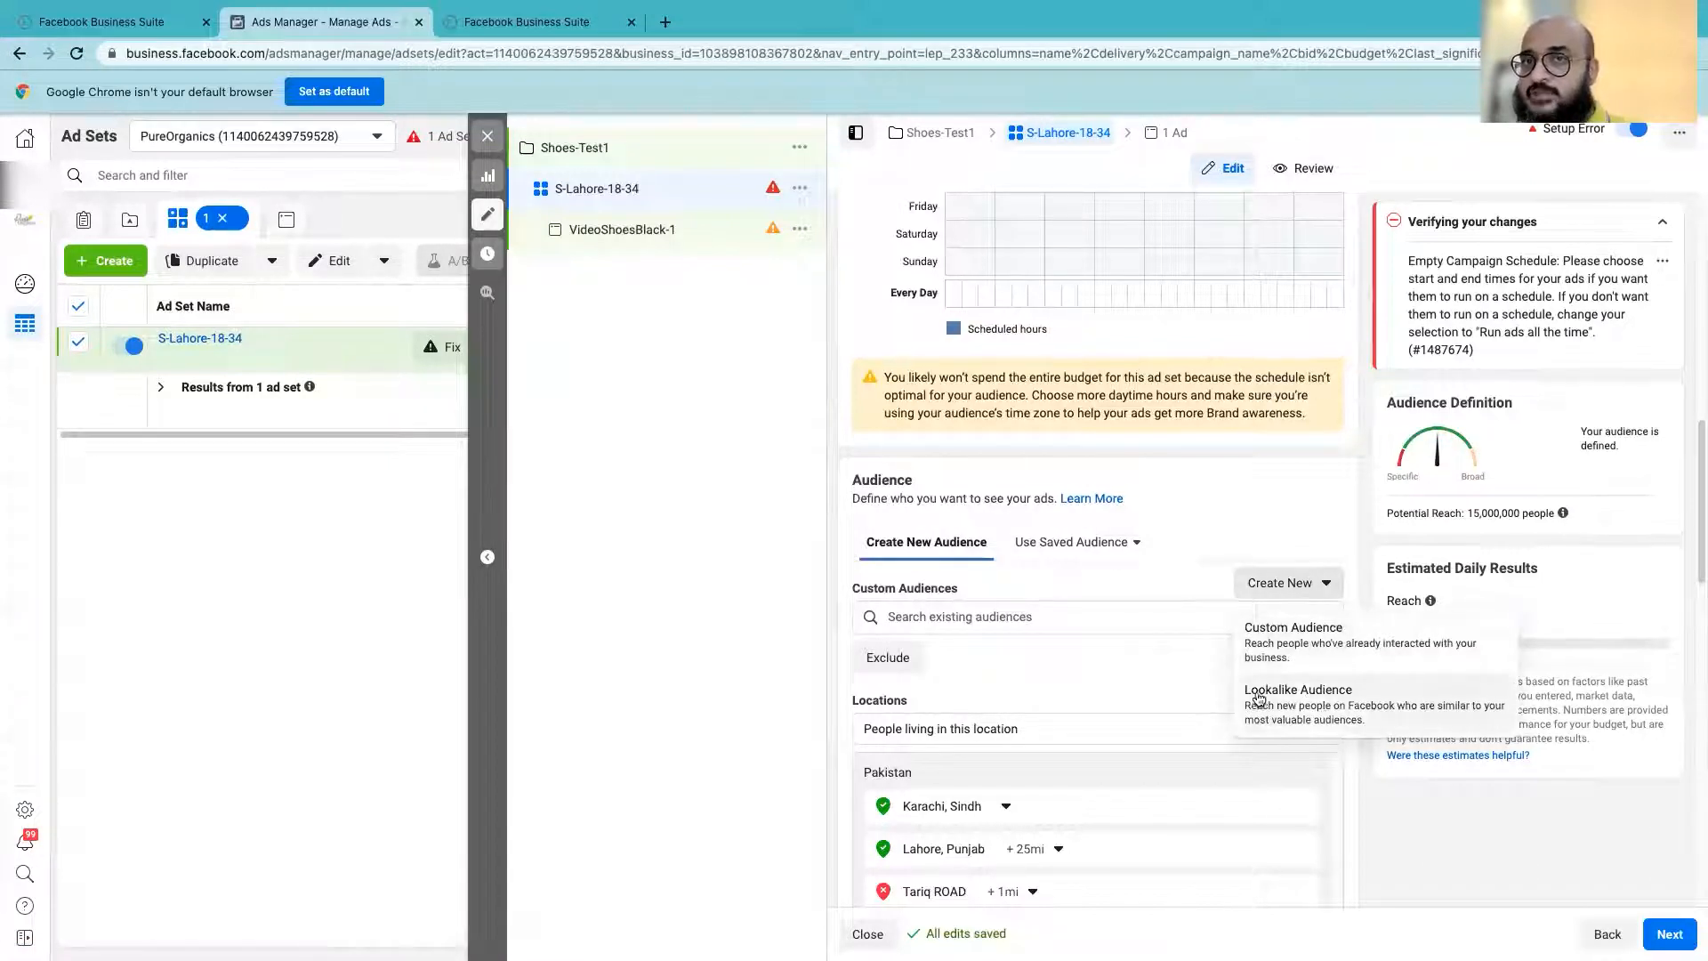
{"action": "scroll", "coordinate": [1306, 530], "scroll_direction": "down", "scroll_amount": 2}
{"action": "left_click", "coordinate": [1311, 455]}
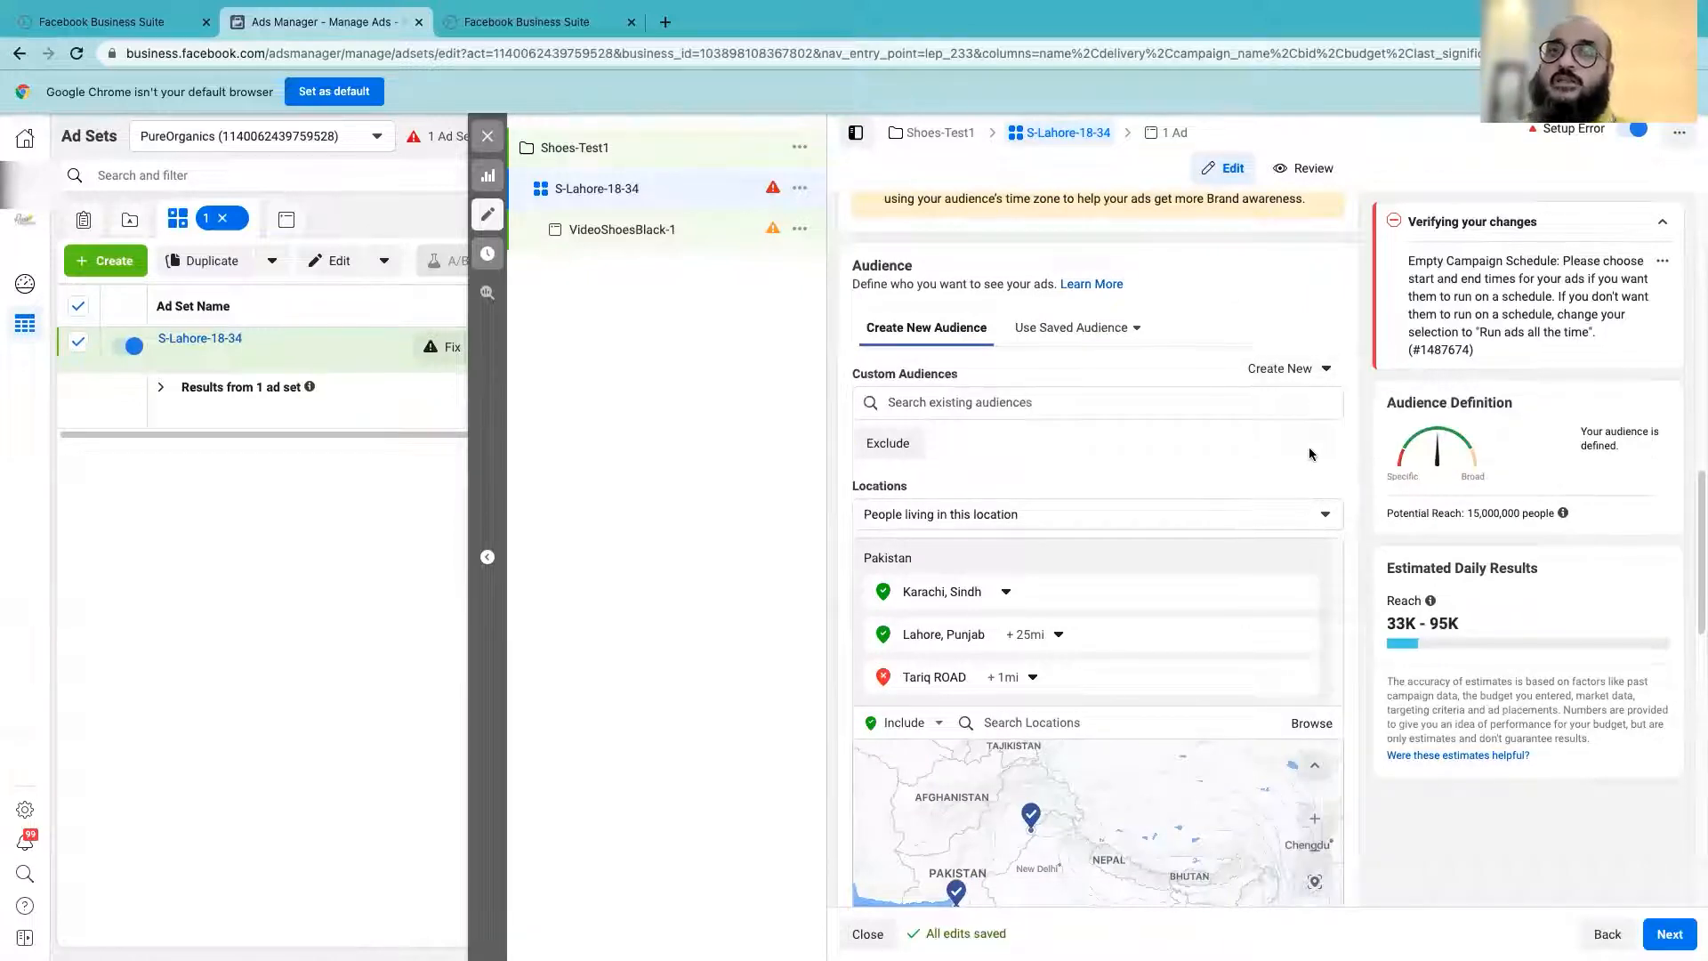
{"action": "scroll", "coordinate": [1179, 712], "scroll_direction": "down", "scroll_amount": 3}
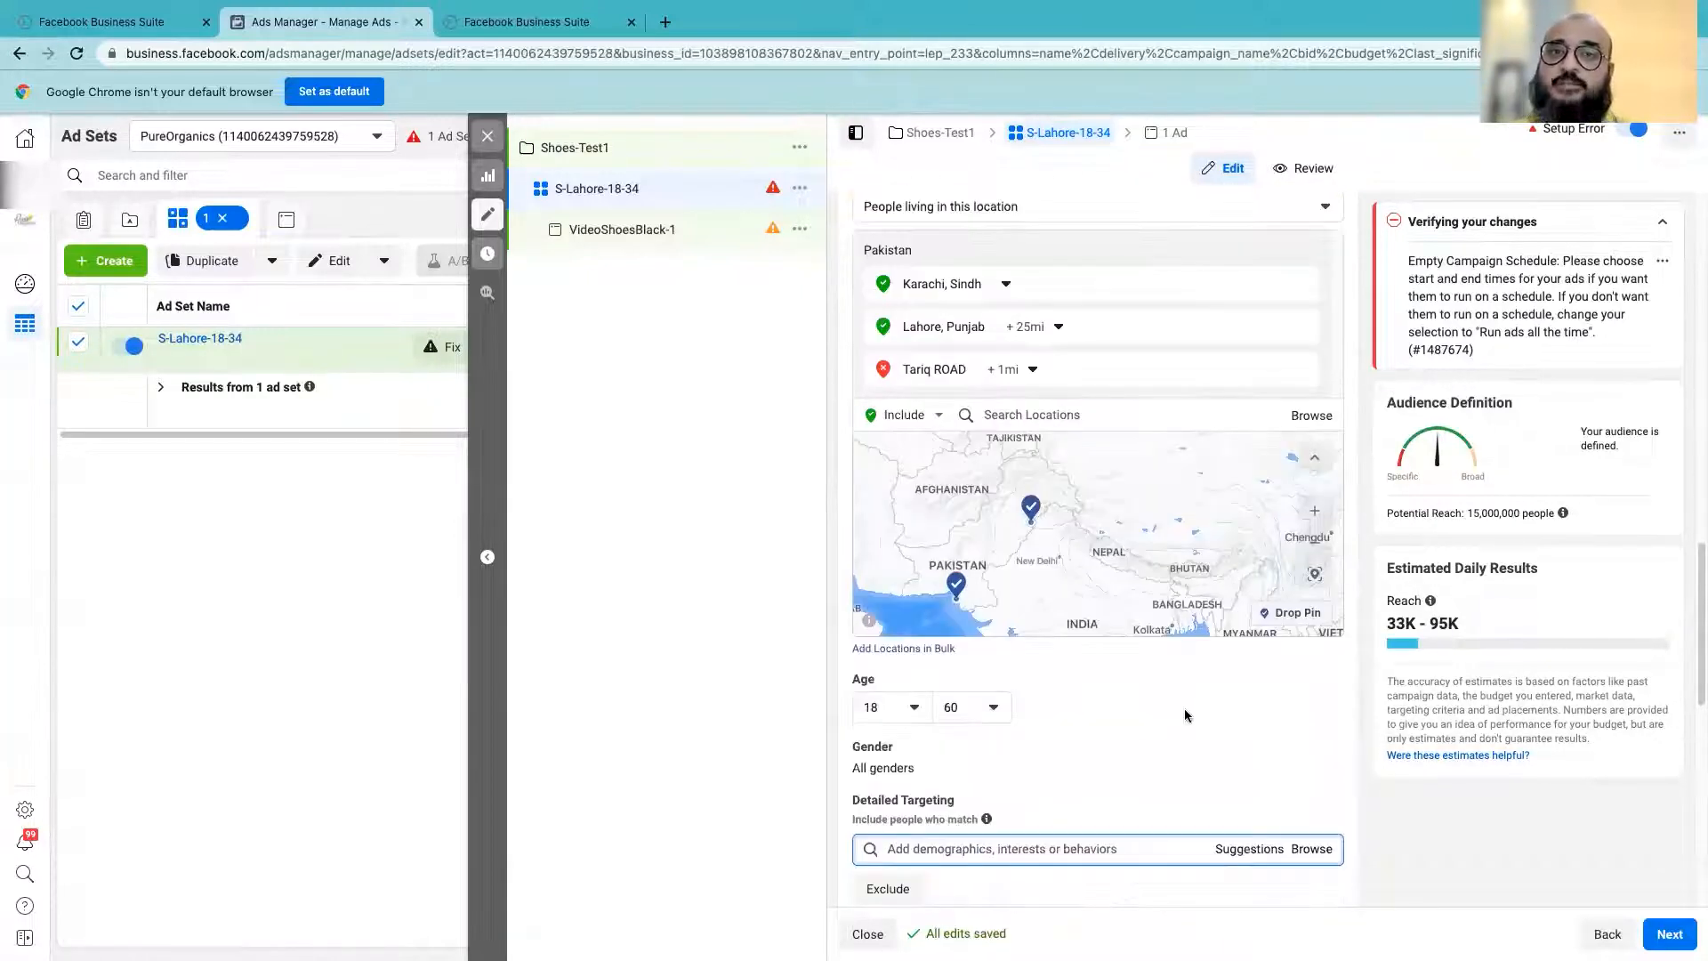
{"action": "scroll", "coordinate": [1183, 716], "scroll_direction": "down", "scroll_amount": 1}
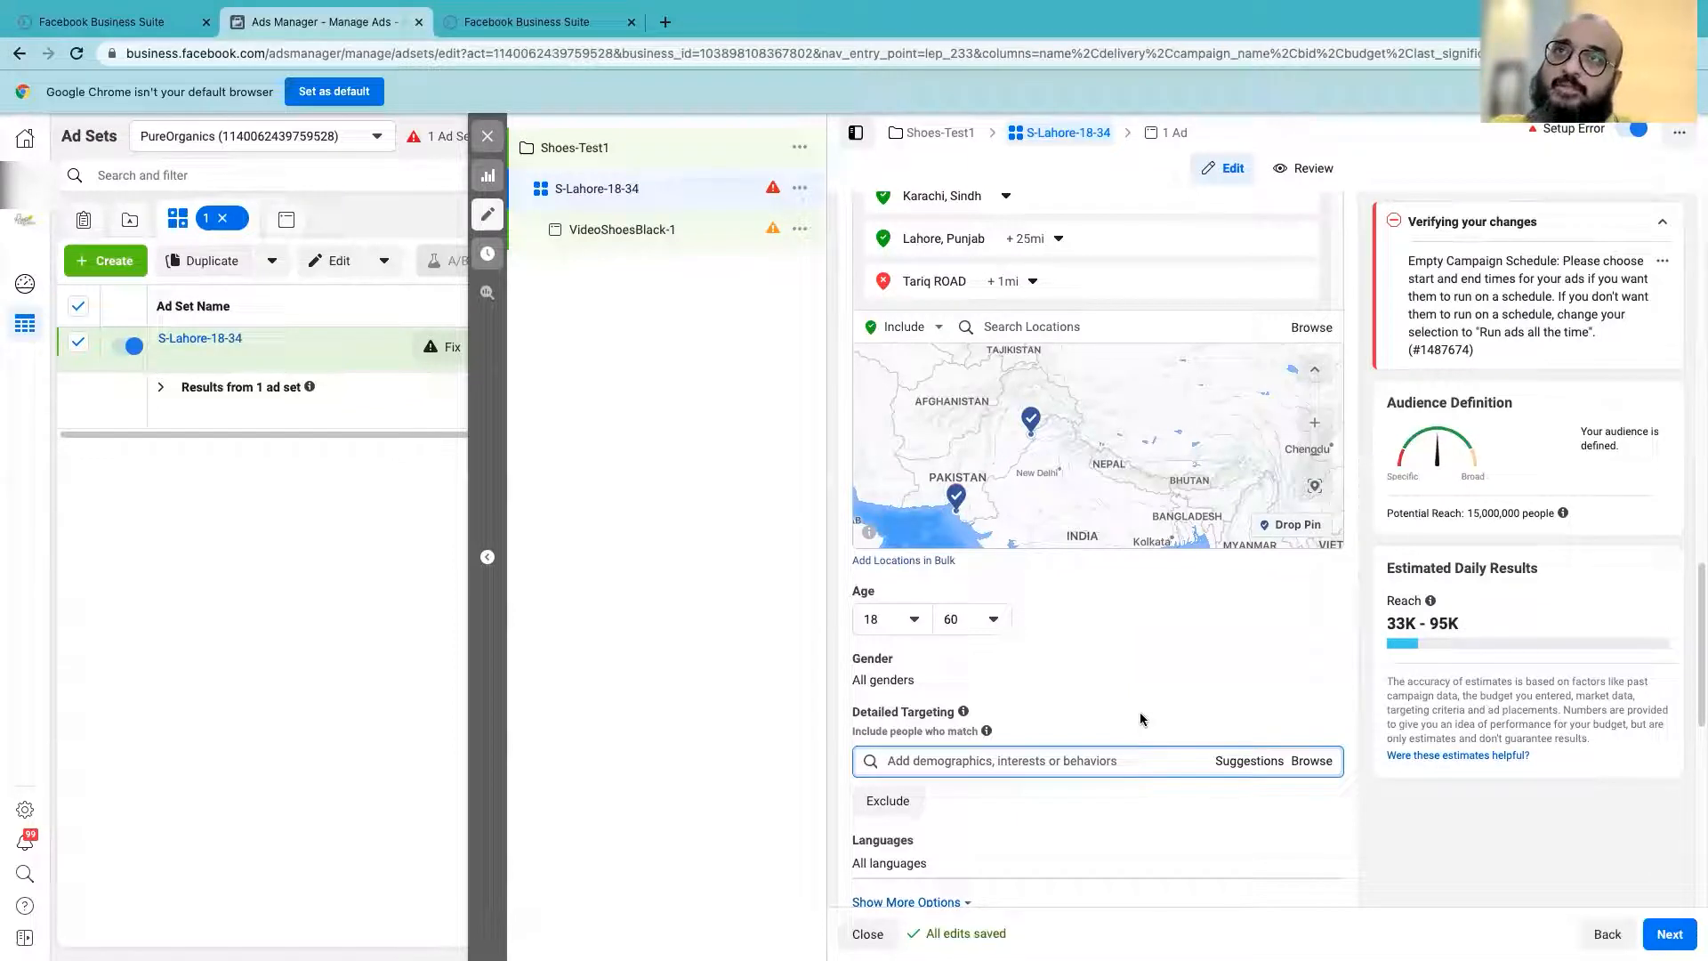
{"action": "scroll", "coordinate": [1223, 675], "scroll_direction": "down", "scroll_amount": 4}
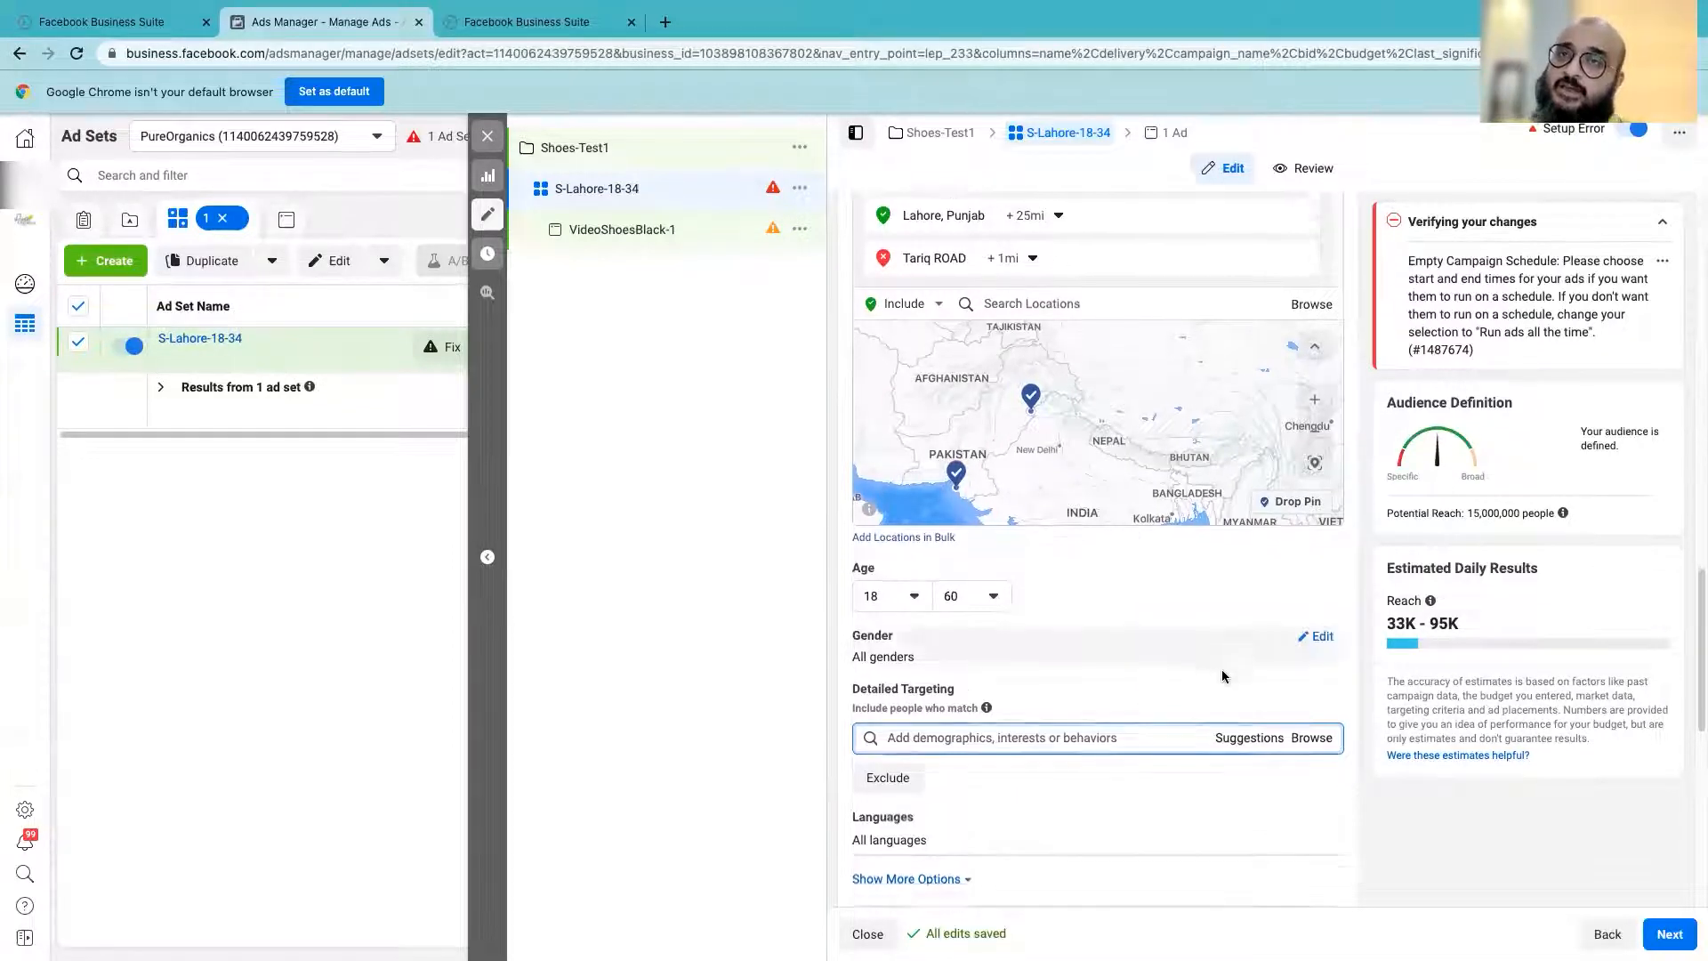
{"action": "scroll", "coordinate": [1223, 675], "scroll_direction": "down", "scroll_amount": 3}
{"action": "scroll", "coordinate": [1221, 672], "scroll_direction": "up", "scroll_amount": 4}
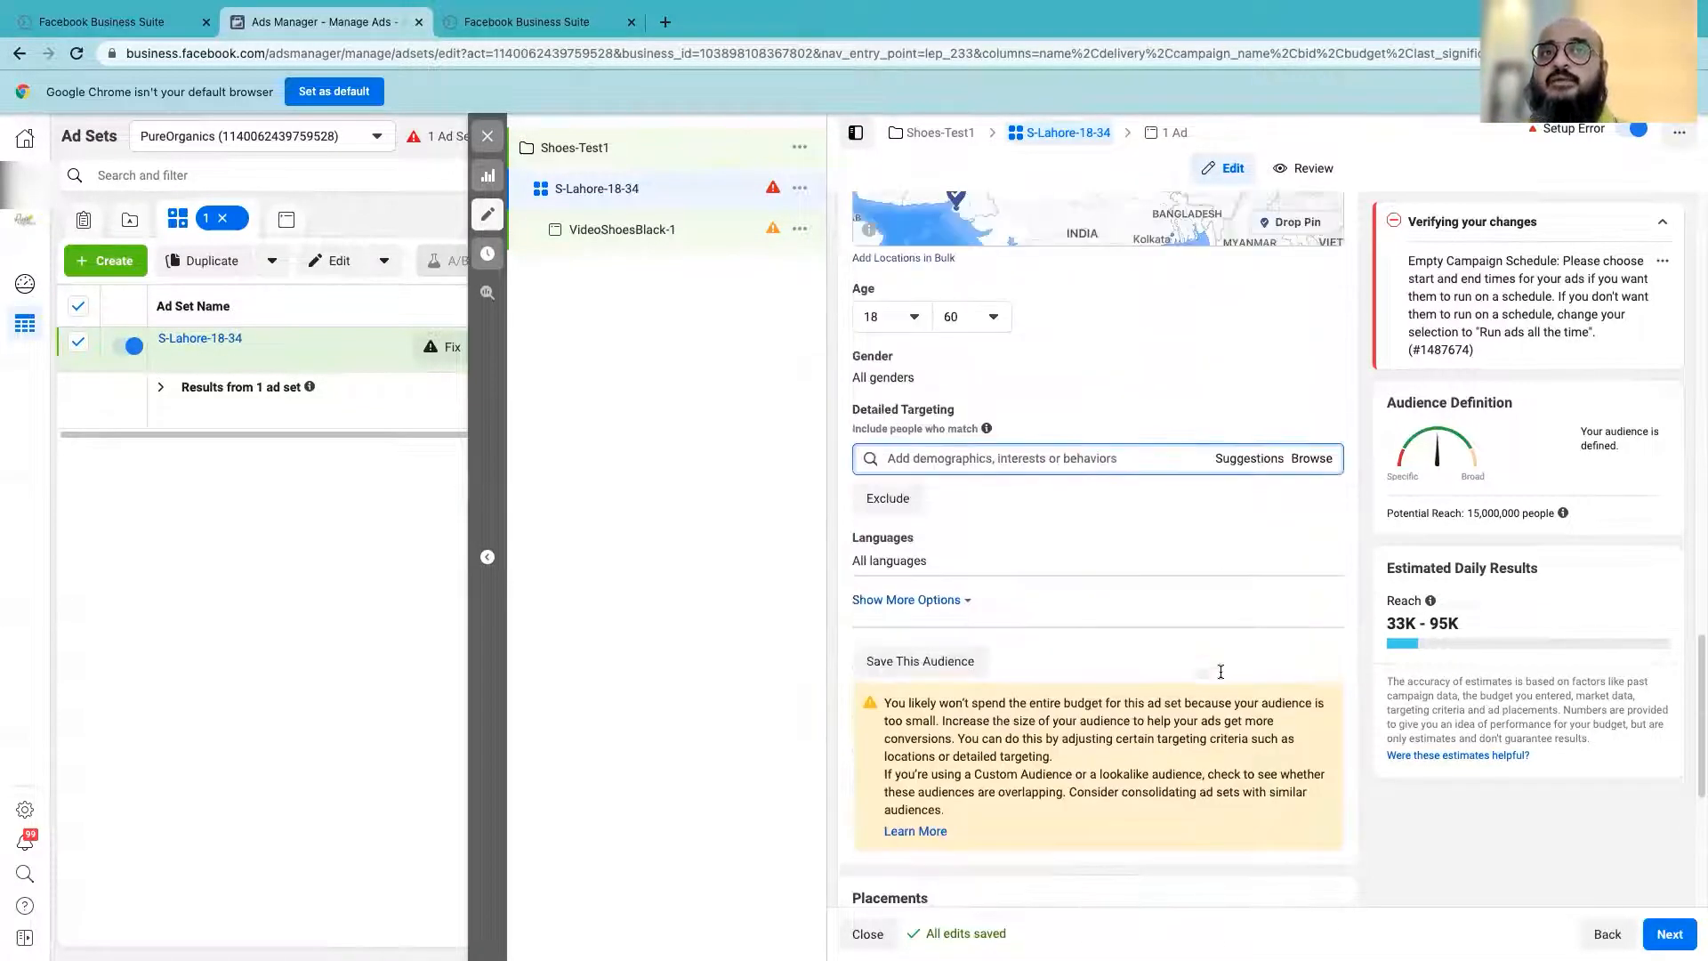